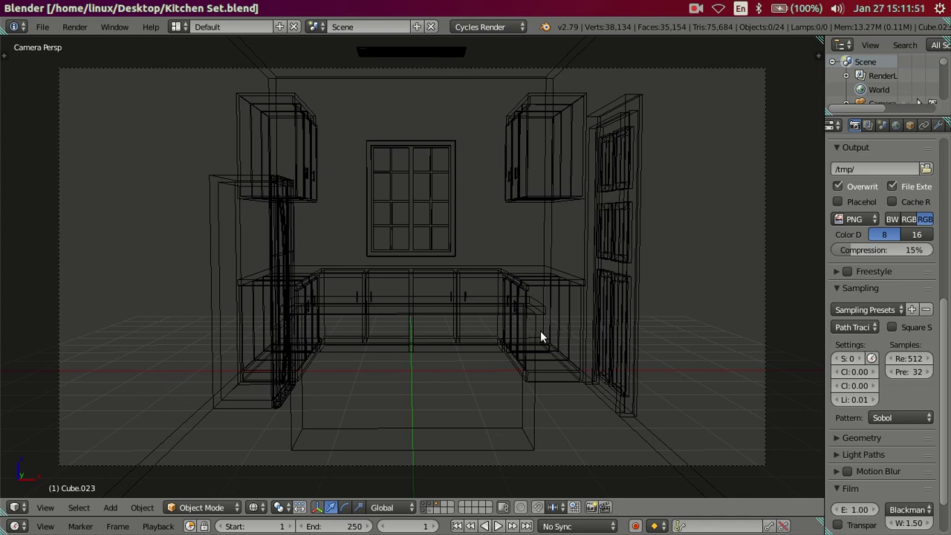
- Switch to solid shading, leave the camera view for an orthographic outside view, and select the room box
{"action": "key", "text": "z"}
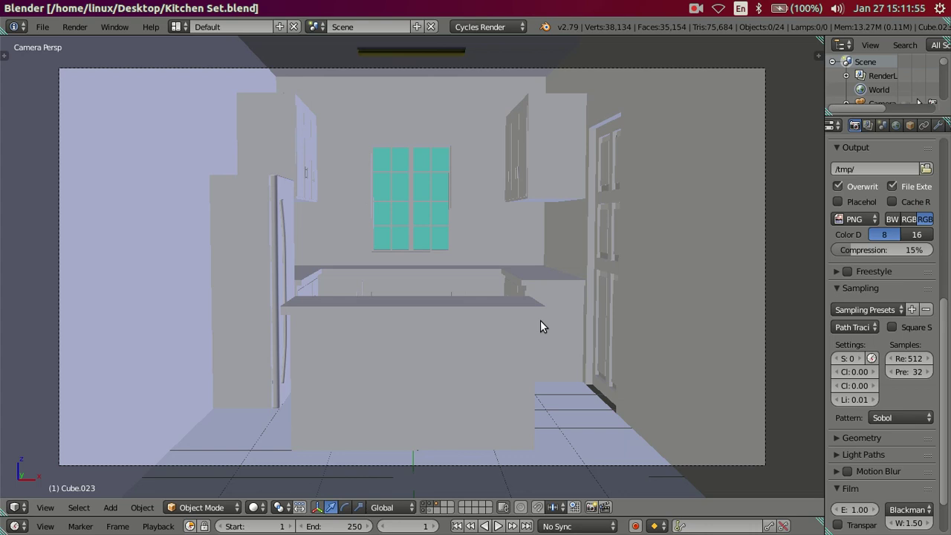
{"action": "key", "text": "z"}
{"action": "mouse_move", "coordinate": [541, 320]}
{"action": "middle_mouse_down"}
{"action": "mouse_move", "coordinate": [517, 333]}
{"action": "mouse_move", "coordinate": [477, 333]}
{"action": "middle_mouse_up"}
{"action": "key", "text": "z"}
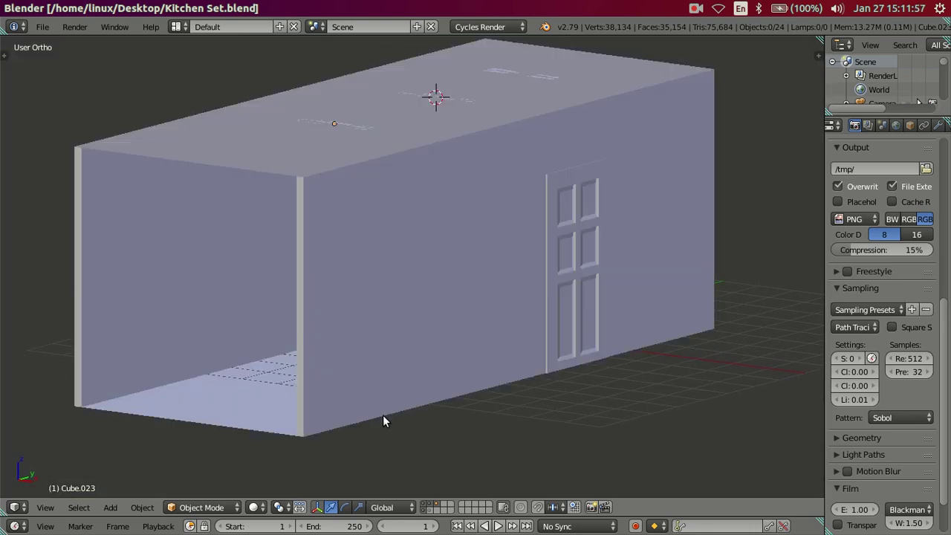
{"action": "right_click", "coordinate": [383, 415]}
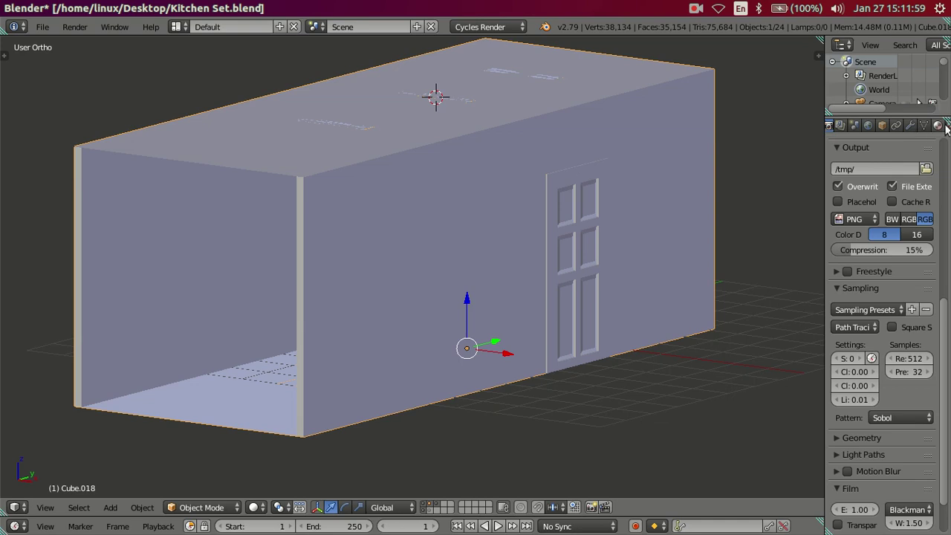
- Remove the room box's material slots and enter Edit Mode on its mesh
{"action": "left_click", "coordinate": [938, 125]}
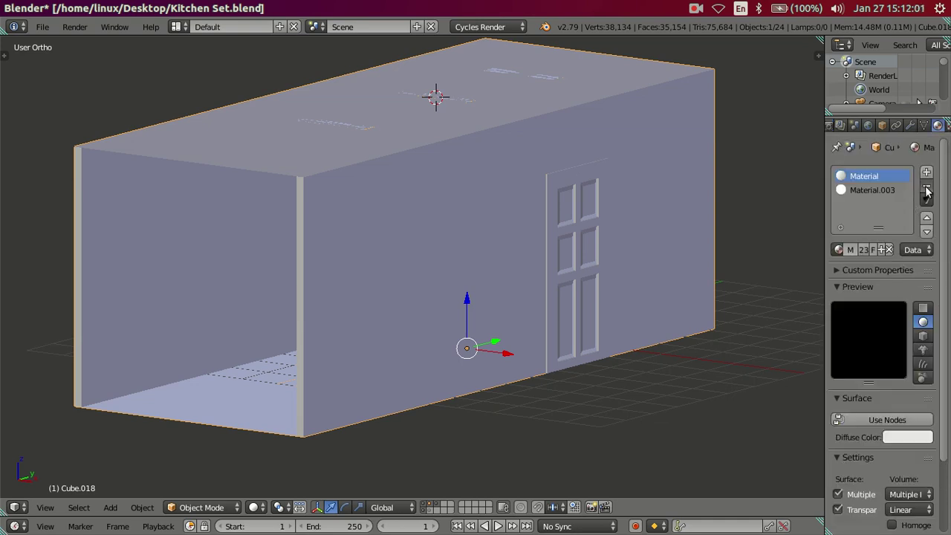
{"action": "left_click", "coordinate": [927, 192]}
{"action": "key", "text": "Tab"}
{"action": "scroll", "coordinate": [397, 241], "scroll_direction": "up", "scroll_amount": 2}
{"action": "scroll", "coordinate": [389, 258], "scroll_direction": "up", "scroll_amount": 2}
{"action": "key", "text": "h"}
{"action": "scroll", "coordinate": [414, 199], "scroll_direction": "down", "scroll_amount": 1}
{"action": "middle_click_drag", "start_coordinate": [415, 199], "coordinate": [391, 176]}
{"action": "scroll", "coordinate": [391, 176], "scroll_direction": "down", "scroll_amount": 3}
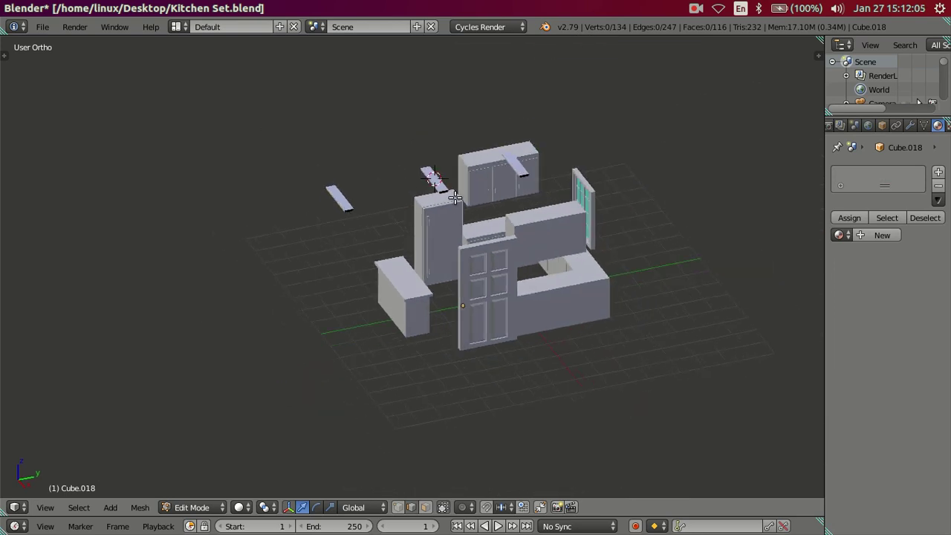
- Reveal the full mesh, grow one edge to its two adjacent faces, and delete those faces
{"action": "key", "text": "alt+h"}
{"action": "key", "text": "a"}
{"action": "right_click", "coordinate": [463, 171]}
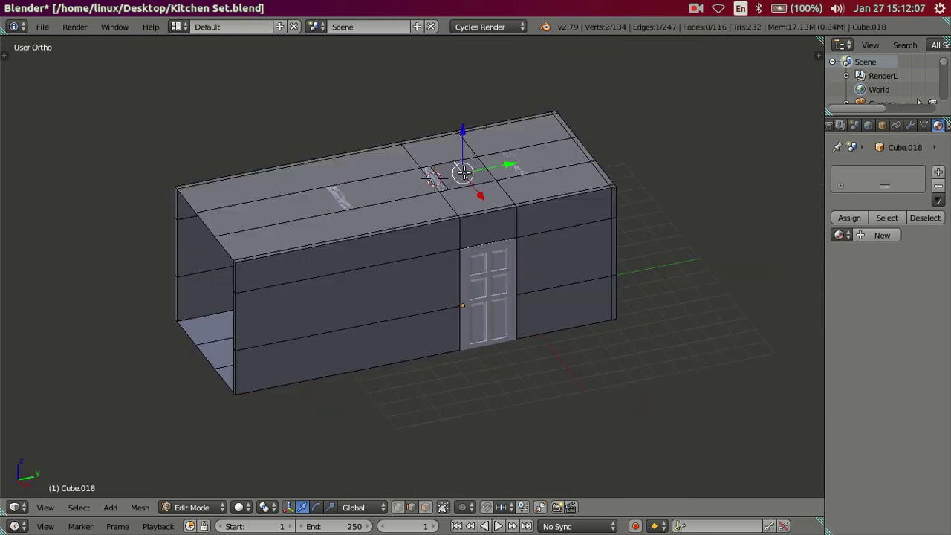
{"action": "key", "text": "ctrl+KP_Add"}
{"action": "key", "text": "x"}
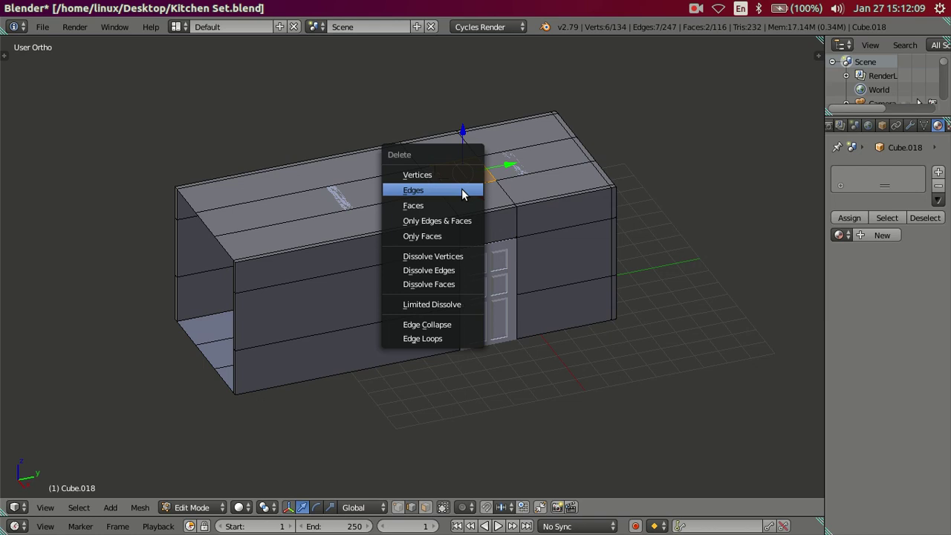
{"action": "left_click", "coordinate": [461, 203]}
{"action": "key", "text": "Tab"}
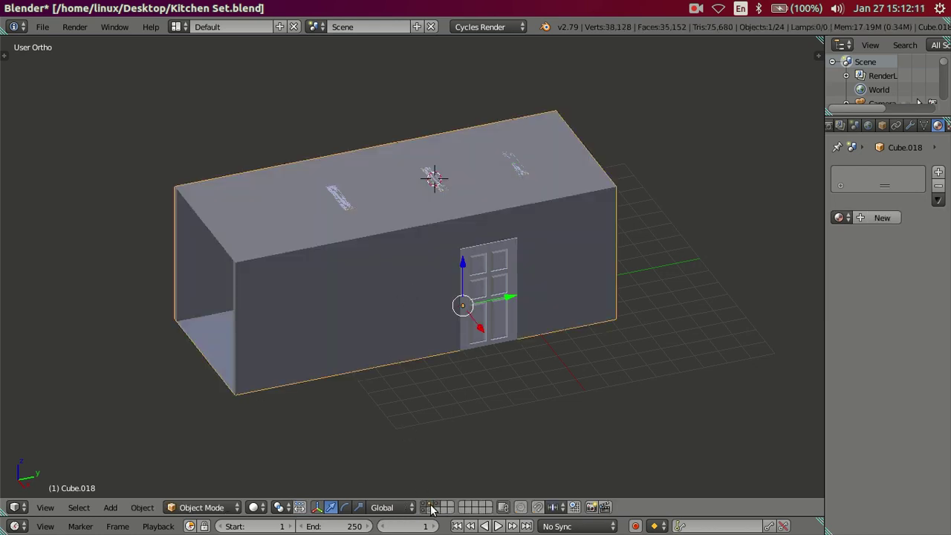
{"action": "left_click", "coordinate": [428, 506]}
- Show the two planes' layer and snap the 3D cursor to the small plane
{"action": "left_click", "coordinate": [431, 511]}
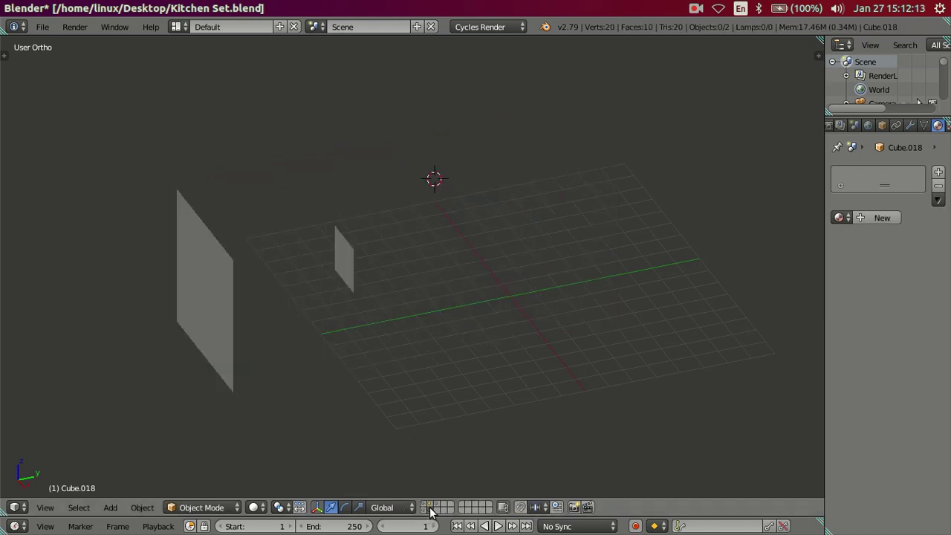
{"action": "right_click", "coordinate": [336, 262]}
{"action": "key", "text": "shift+s"}
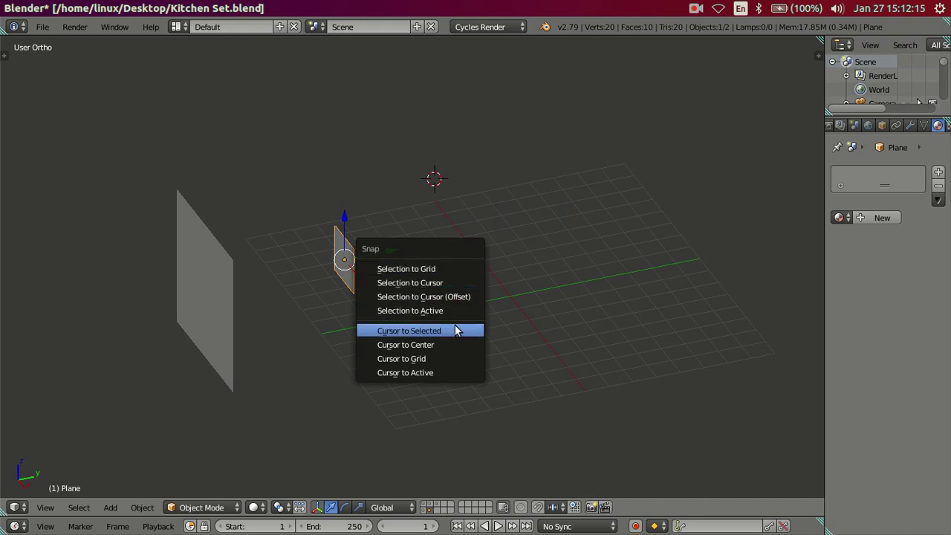
{"action": "left_click", "coordinate": [455, 330]}
{"action": "key", "text": "Tab"}
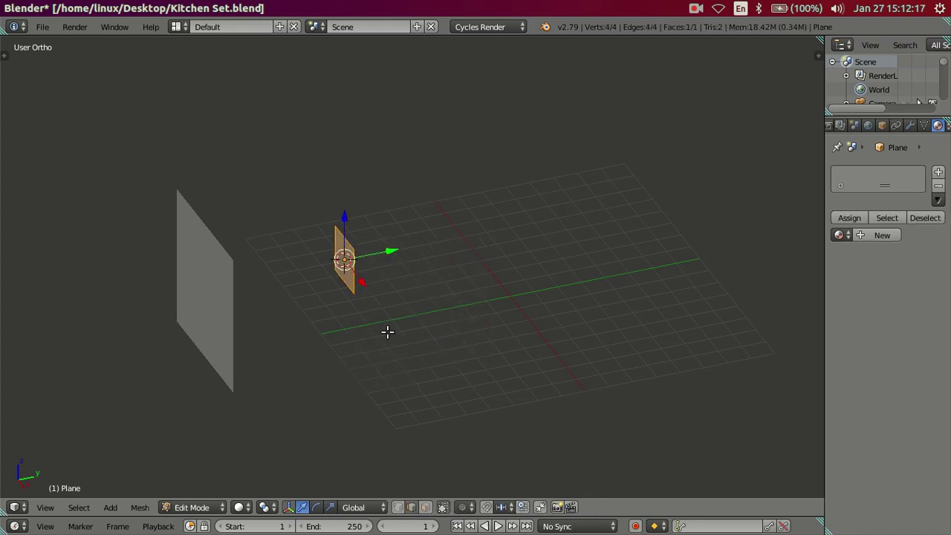
{"action": "key", "text": "Tab"}
- Select the large plane, then show the layer holding the house box
{"action": "right_click", "coordinate": [212, 313]}
{"action": "key", "text": "shift+s"}
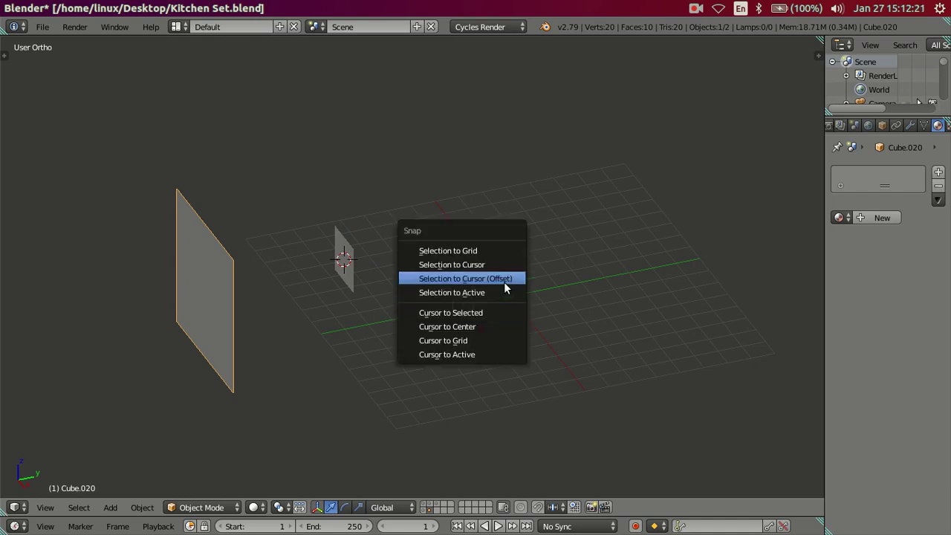
{"action": "left_click", "coordinate": [437, 505]}
{"action": "left_click", "coordinate": [427, 506]}
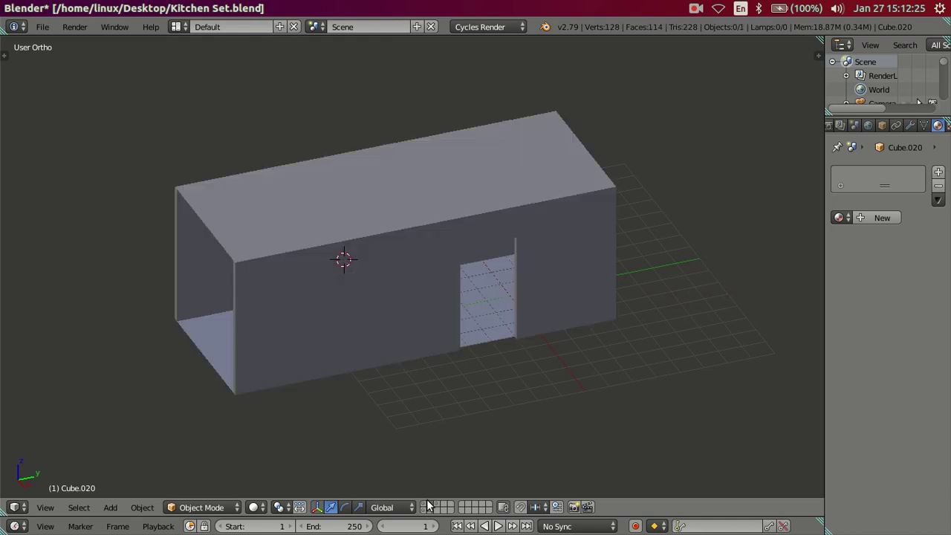
- Select the house box and snap the 3D cursor to its left-end vertices
{"action": "right_click", "coordinate": [369, 353]}
{"action": "mouse_move", "coordinate": [369, 353]}
{"action": "middle_mouse_down"}
{"action": "mouse_move", "coordinate": [359, 295]}
{"action": "mouse_move", "coordinate": [223, 235]}
{"action": "middle_mouse_up"}
{"action": "key", "text": "Tab"}
{"action": "key", "text": "a"}
{"action": "key", "text": "a"}
{"action": "key", "text": "b"}
{"action": "left_click_drag", "start_coordinate": [97, 113], "coordinate": [248, 430]}
{"action": "key", "text": "shift+s"}
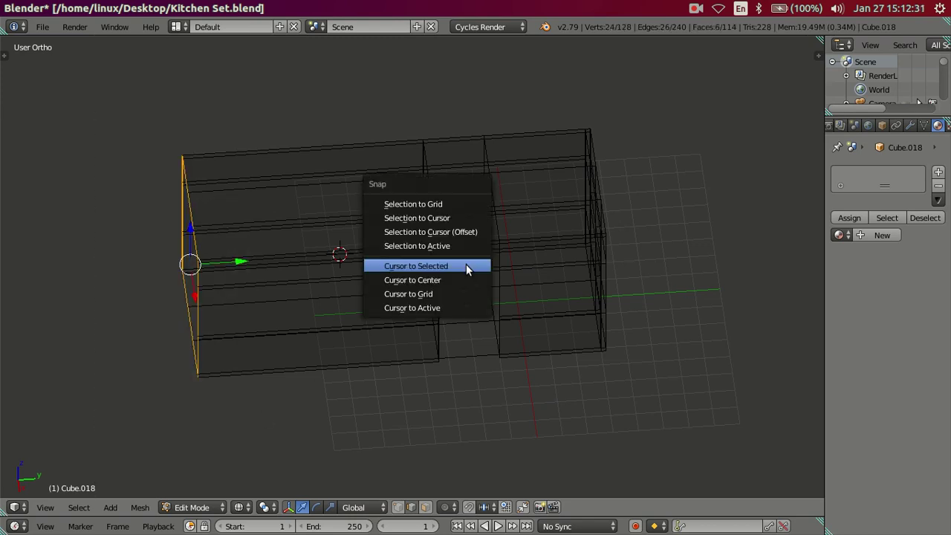
{"action": "left_click", "coordinate": [465, 234]}
- Show all the kitchen layers around the house box and switch to Top Ortho view
{"action": "key", "text": "a"}
{"action": "mouse_move", "coordinate": [463, 236]}
{"action": "middle_mouse_down"}
{"action": "mouse_move", "coordinate": [468, 275]}
{"action": "mouse_move", "coordinate": [501, 319]}
{"action": "mouse_move", "coordinate": [472, 228]}
{"action": "middle_mouse_up"}
{"action": "scroll", "coordinate": [571, 268], "scroll_direction": "up", "scroll_amount": 2}
{"action": "mouse_move", "coordinate": [571, 268]}
{"action": "middle_mouse_down"}
{"action": "mouse_move", "coordinate": [391, 295]}
{"action": "mouse_move", "coordinate": [424, 300]}
{"action": "mouse_move", "coordinate": [403, 394]}
{"action": "mouse_move", "coordinate": [342, 365]}
{"action": "mouse_move", "coordinate": [367, 365]}
{"action": "mouse_move", "coordinate": [394, 503]}
{"action": "middle_mouse_up"}
{"action": "key", "text": "z"}
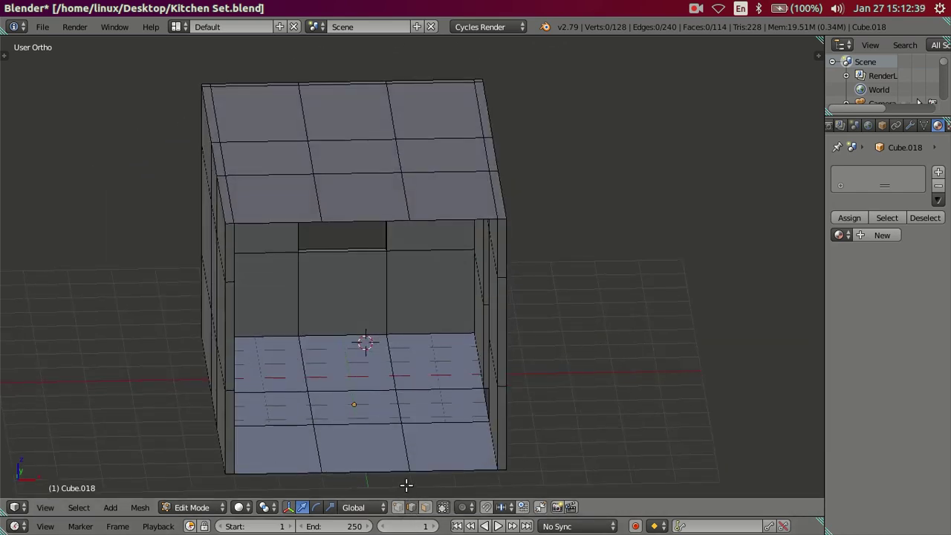
{"action": "key", "text": "Tab"}
{"action": "left_click", "coordinate": [429, 504], "text": "shift"}
{"action": "left_click", "coordinate": [440, 504], "text": "shift"}
{"action": "key", "text": "a"}
{"action": "mouse_move", "coordinate": [427, 414]}
{"action": "middle_mouse_down"}
{"action": "mouse_move", "coordinate": [440, 365]}
{"action": "mouse_move", "coordinate": [414, 378]}
{"action": "mouse_move", "coordinate": [419, 387]}
{"action": "mouse_move", "coordinate": [434, 384]}
{"action": "mouse_move", "coordinate": [418, 357]}
{"action": "mouse_move", "coordinate": [418, 416]}
{"action": "mouse_move", "coordinate": [379, 305]}
{"action": "mouse_move", "coordinate": [373, 414]}
{"action": "middle_mouse_up"}
{"action": "key", "text": "KP_7"}
- Switch to wireframe, open the Transform panel, and toggle the window to fullscreen
{"action": "key", "text": "z"}
{"action": "scroll", "coordinate": [372, 357], "scroll_direction": "up", "scroll_amount": 1}
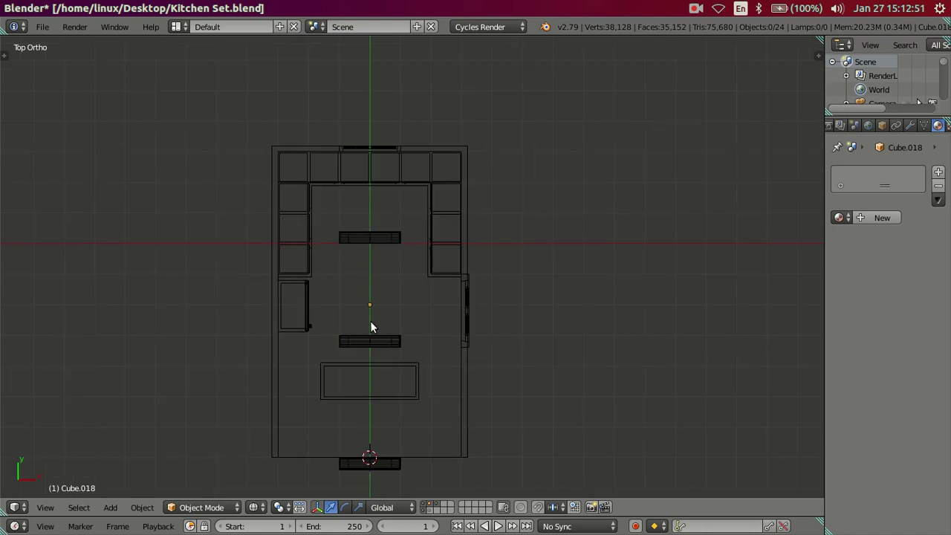
{"action": "key", "text": "n"}
{"action": "left_click", "coordinate": [115, 27]}
{"action": "left_click", "coordinate": [119, 57]}
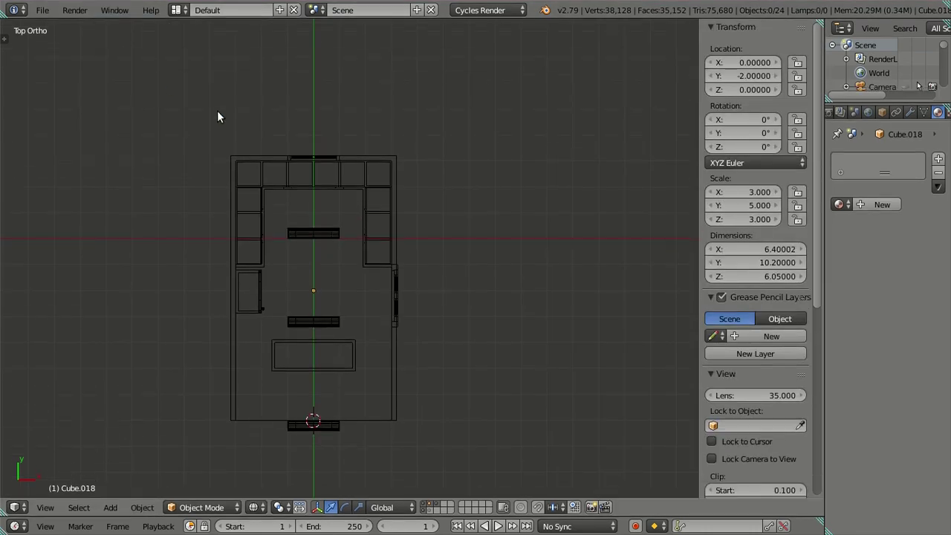
- Set the middle light bar's Location Y to -2.2
{"action": "right_click", "coordinate": [321, 233]}
{"action": "right_click", "coordinate": [322, 321]}
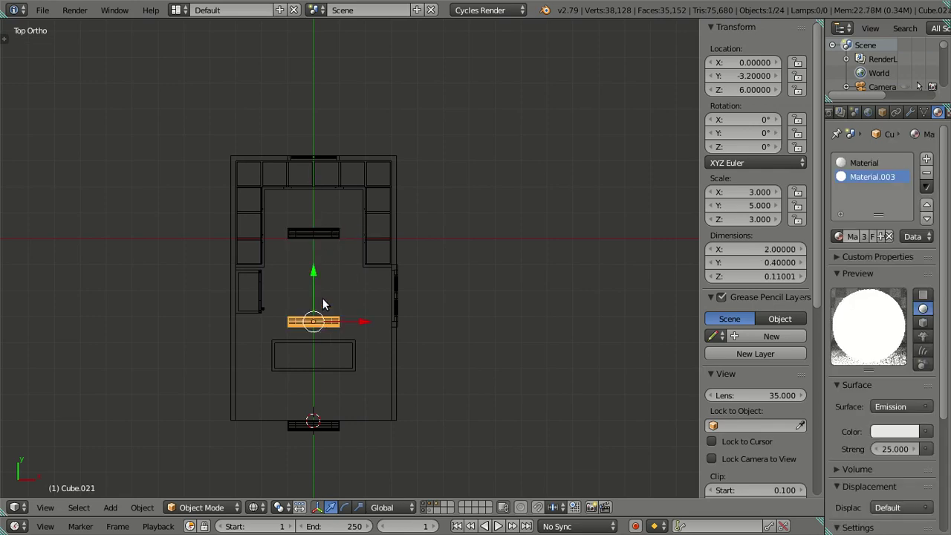
{"action": "left_click_drag", "start_coordinate": [312, 257], "coordinate": [312, 245]}
{"action": "right_click", "coordinate": [311, 245]}
{"action": "left_click", "coordinate": [741, 76]}
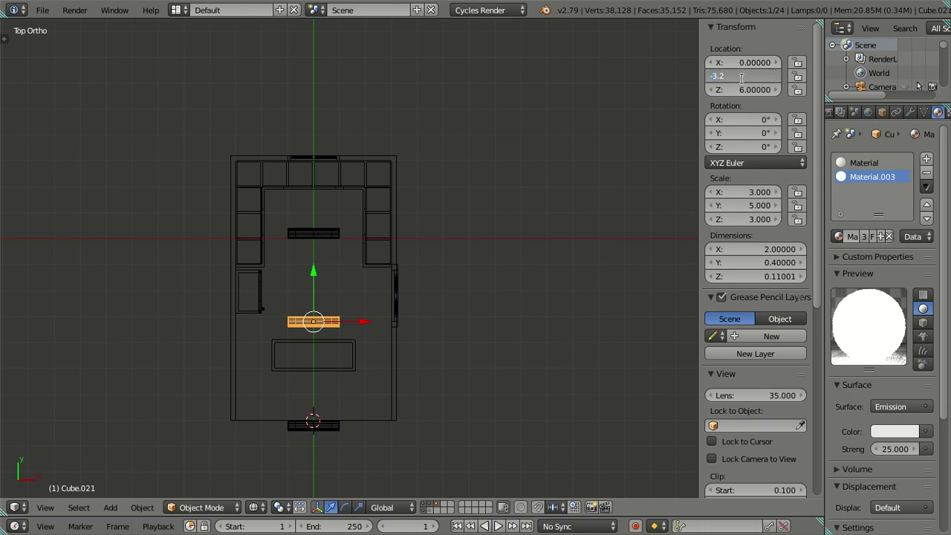
{"action": "type", "text": "-2.2"}
{"action": "key", "text": "Return"}
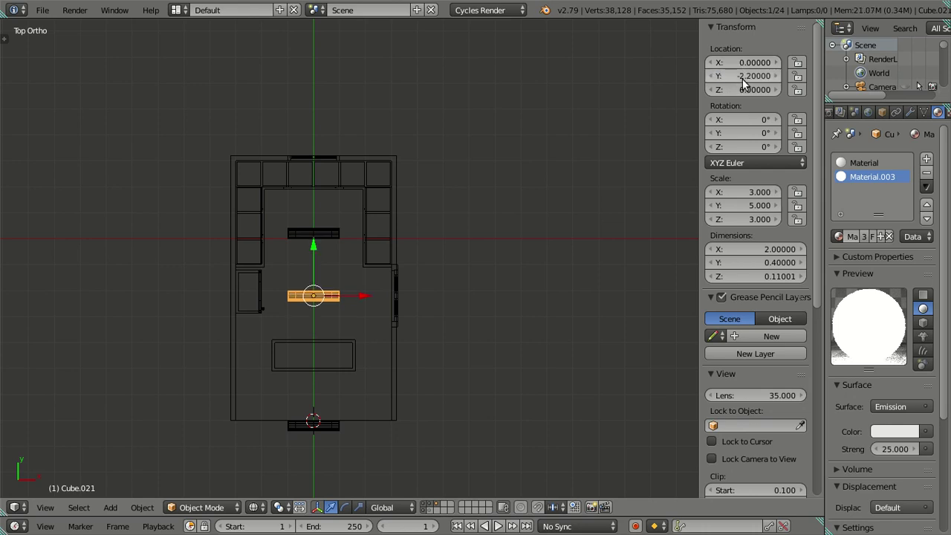
- Set the upper light bar's Location Y to 1.2
{"action": "right_click", "coordinate": [345, 233]}
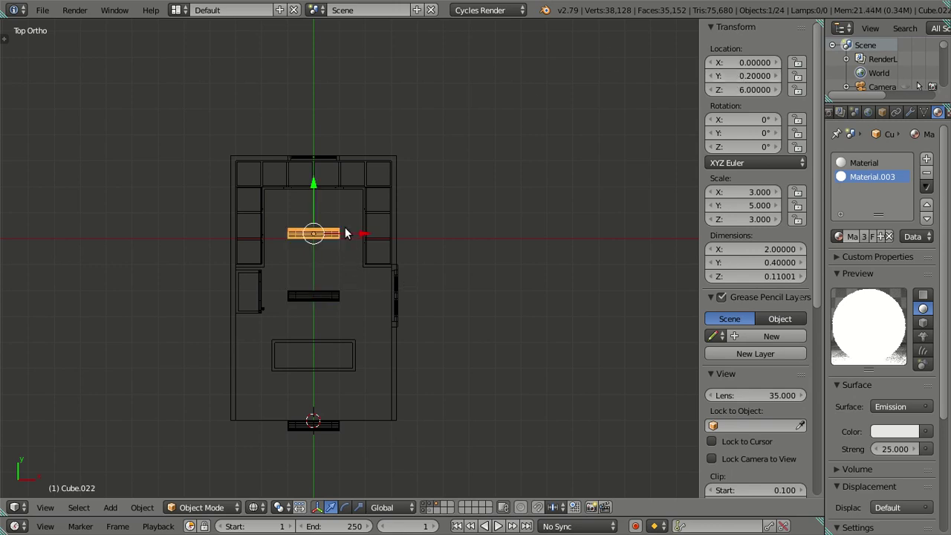
{"action": "left_click", "coordinate": [736, 77]}
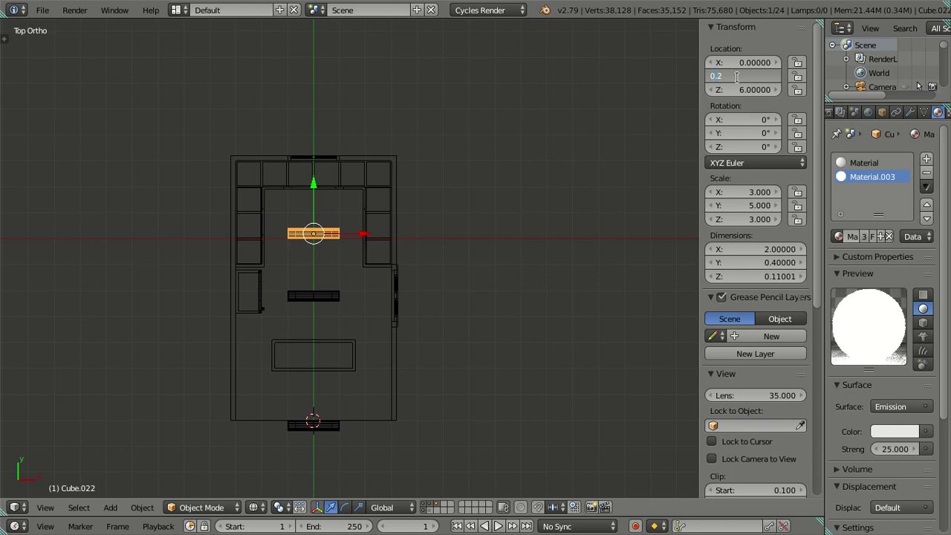
{"action": "type", "text": "-2"}
{"action": "key", "text": "Return"}
{"action": "key", "text": "ctrl+v"}
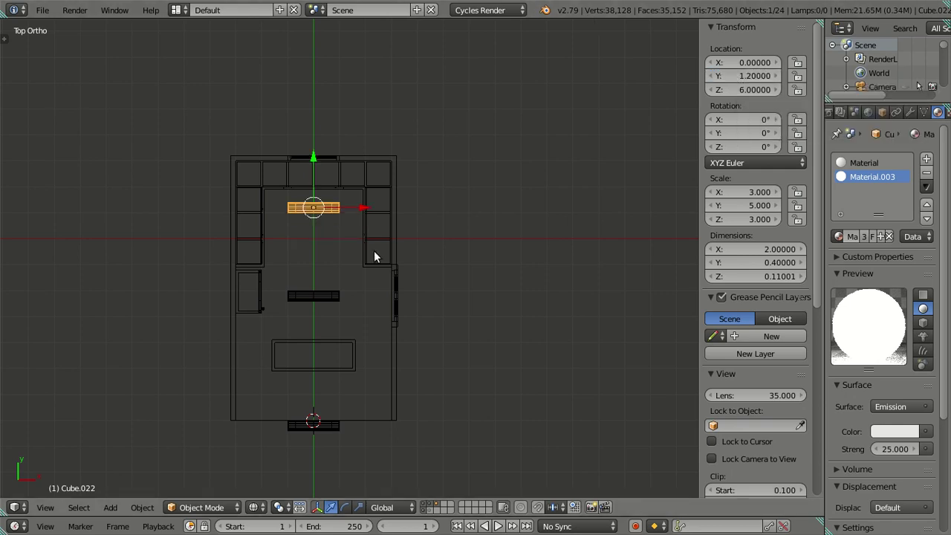
{"action": "key", "text": "a"}
- Set the bottom light bar's Location Y to -6.2
{"action": "left_click", "coordinate": [329, 430]}
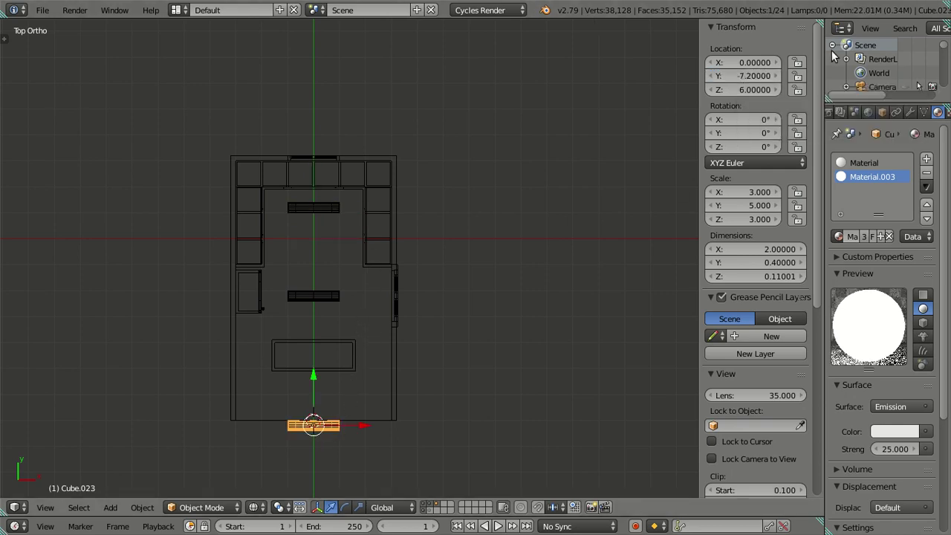
{"action": "double_click", "coordinate": [744, 75]}
{"action": "type", "text": "-7.2"}
{"action": "key", "text": "Home"}
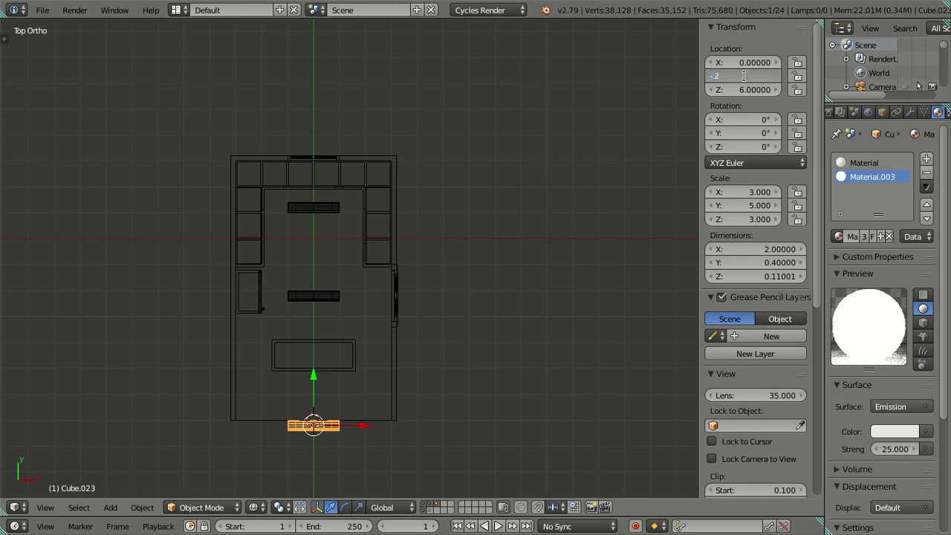
{"action": "key", "text": "Return"}
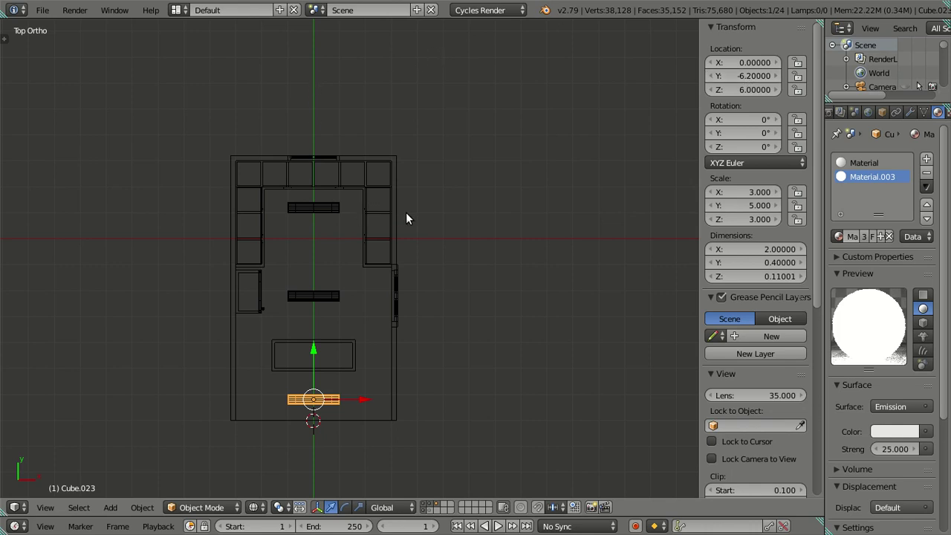
{"action": "key", "text": "a"}
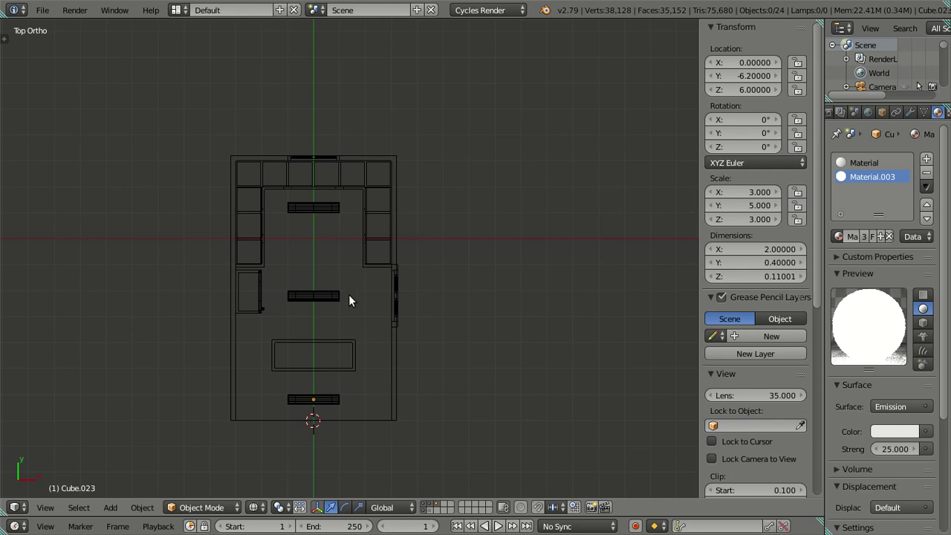
{"action": "right_click", "coordinate": [395, 356]}
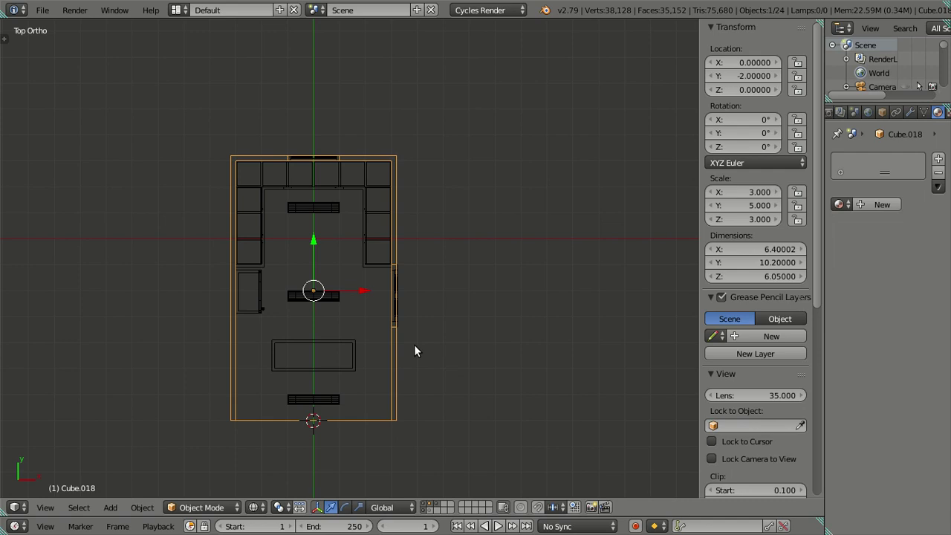
- Retype the bottom light strip's Location Y, entering -2.2
{"action": "right_click", "coordinate": [312, 402]}
{"action": "left_click", "coordinate": [740, 76]}
{"action": "key", "text": "BackSpace"}
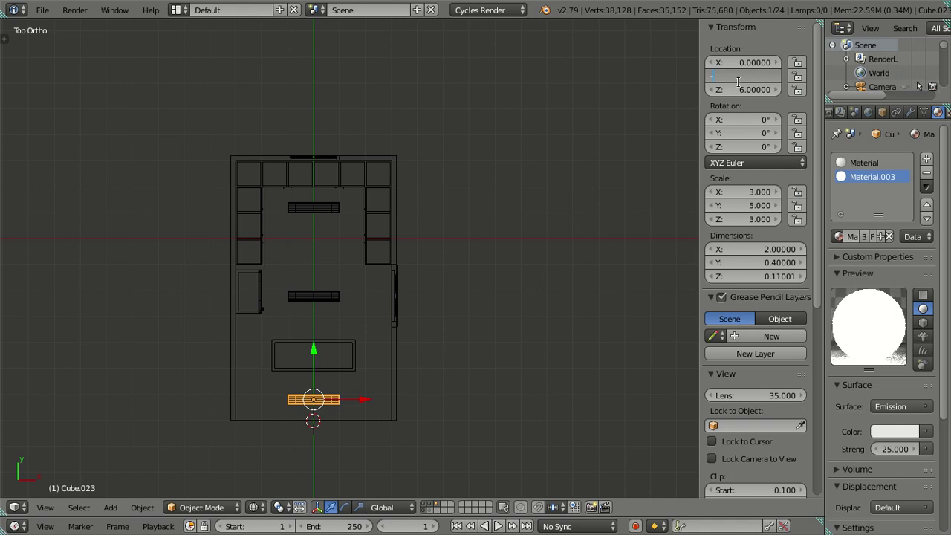
{"action": "type", "text": "-2.2"}
{"action": "key", "text": "Return"}
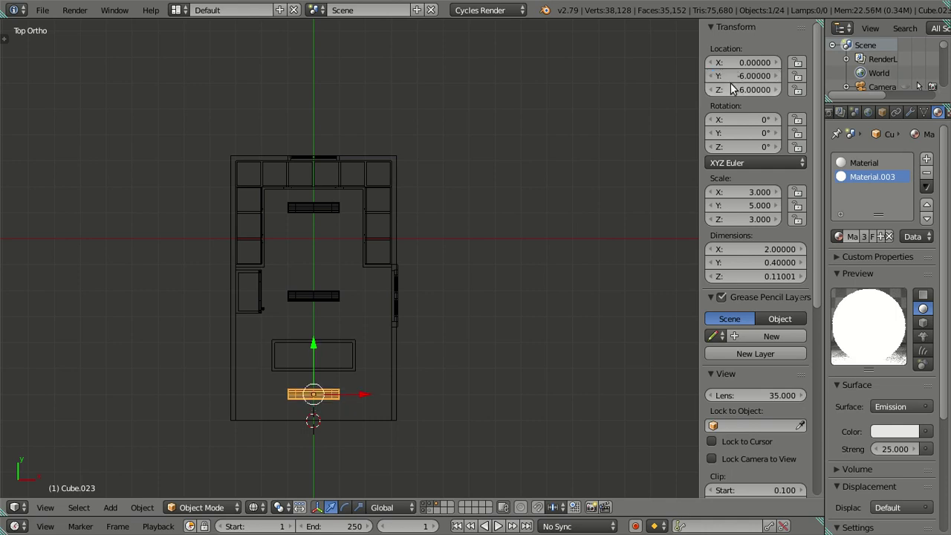
- Move the next strip to Y 2, then undo and set its Location Y to -2
{"action": "right_click", "coordinate": [313, 298]}
{"action": "left_click", "coordinate": [733, 75]}
{"action": "type", "text": "2"}
{"action": "key", "text": "Return"}
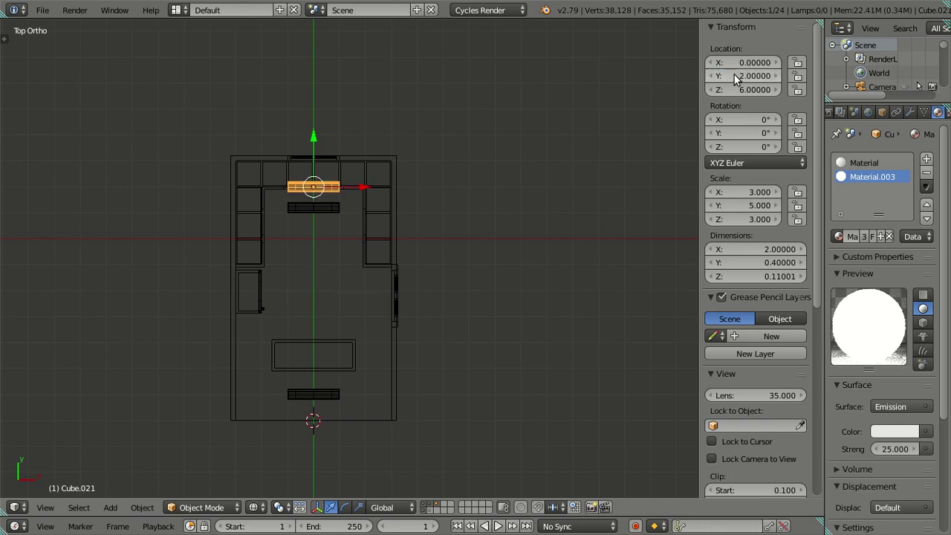
{"action": "key", "text": "ctrl+z"}
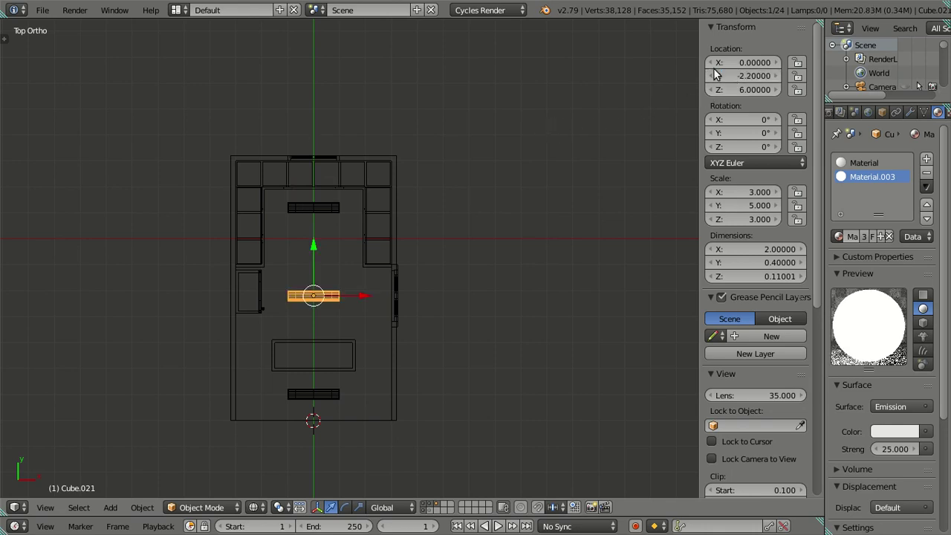
{"action": "left_click", "coordinate": [758, 71]}
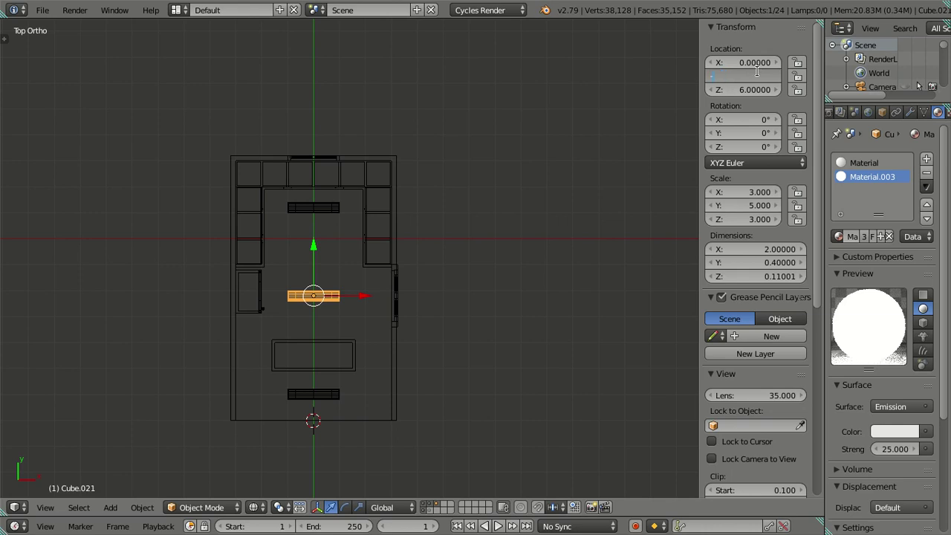
{"action": "type", "text": "-2"}
{"action": "key", "text": "Return"}
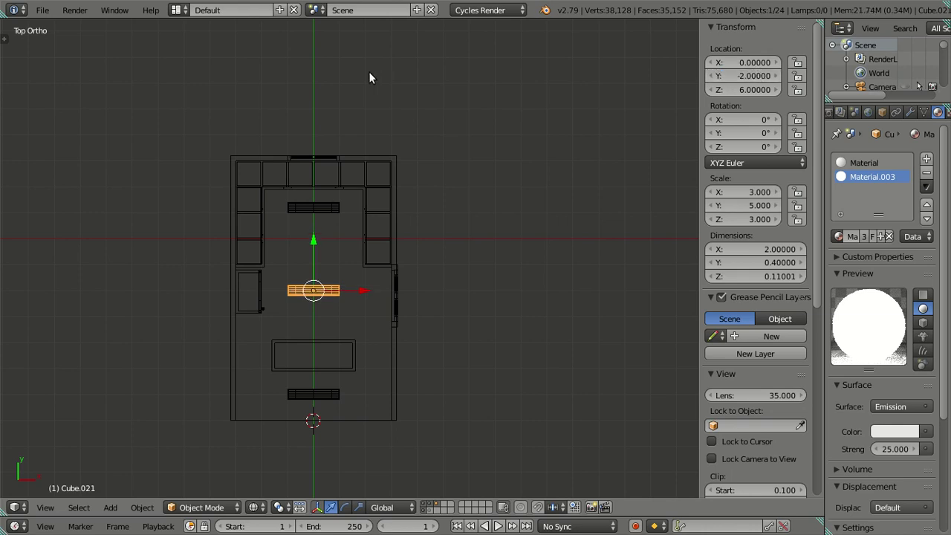
- Set the topmost ceiling strip's Location Y to 1
{"action": "right_click", "coordinate": [330, 212]}
{"action": "left_click", "coordinate": [747, 75]}
{"action": "type", "text": "1"}
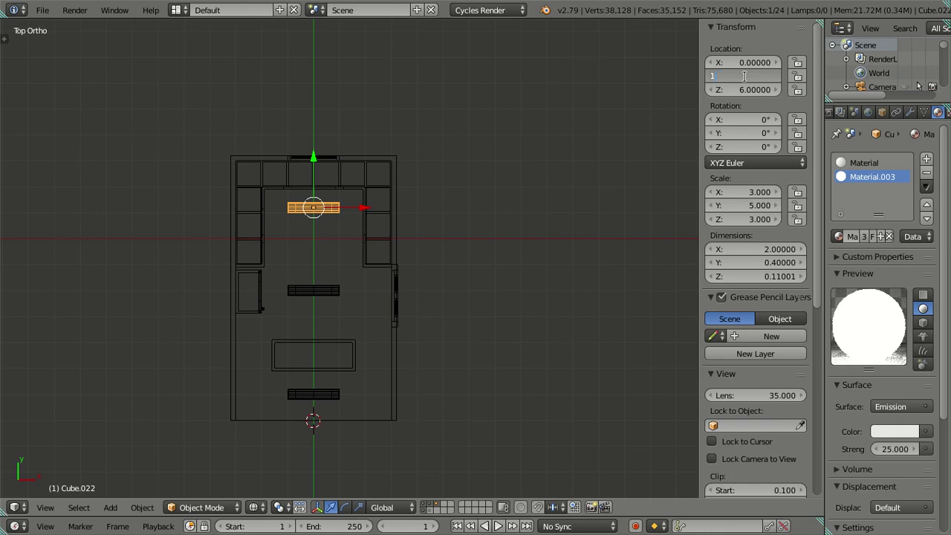
{"action": "key", "text": "Return"}
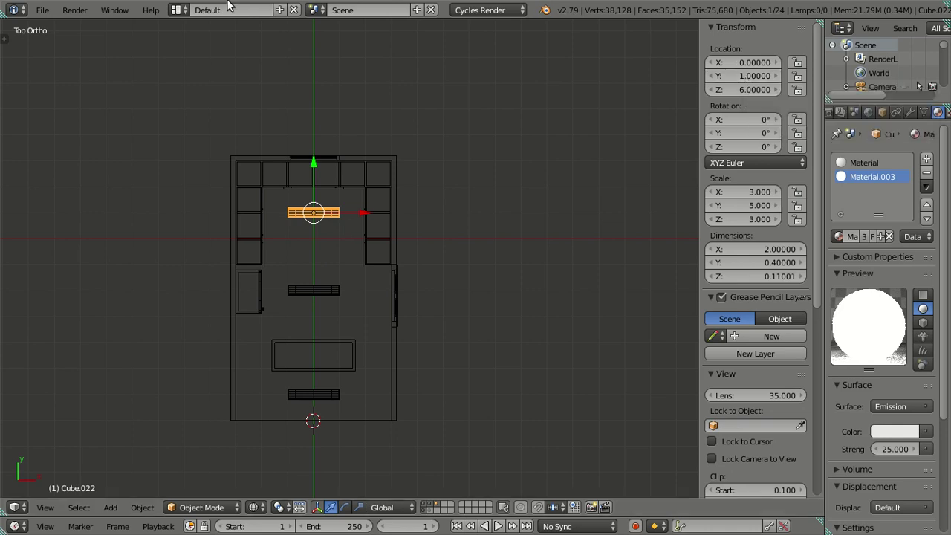
{"action": "scroll", "coordinate": [368, 296], "scroll_direction": "up", "scroll_amount": 1}
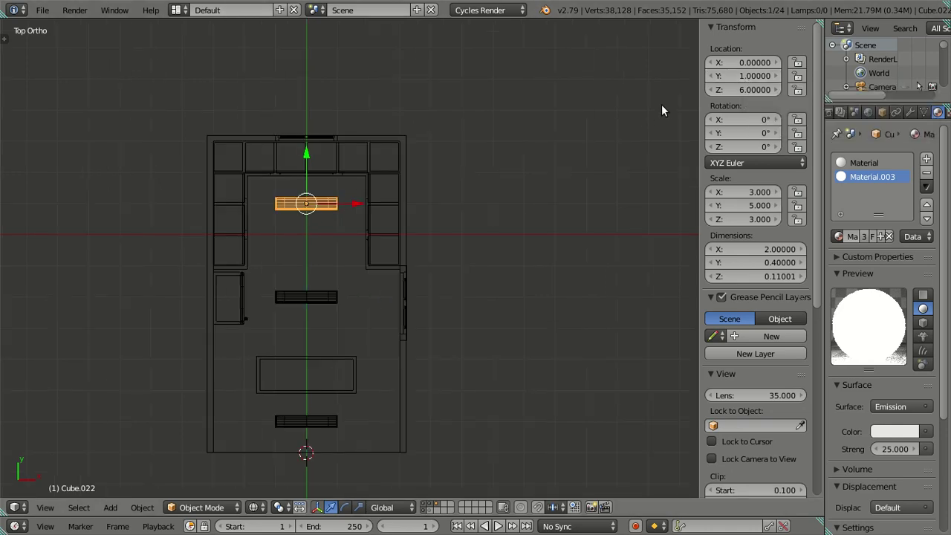
{"action": "scroll", "coordinate": [370, 291], "scroll_direction": "up", "scroll_amount": 2}
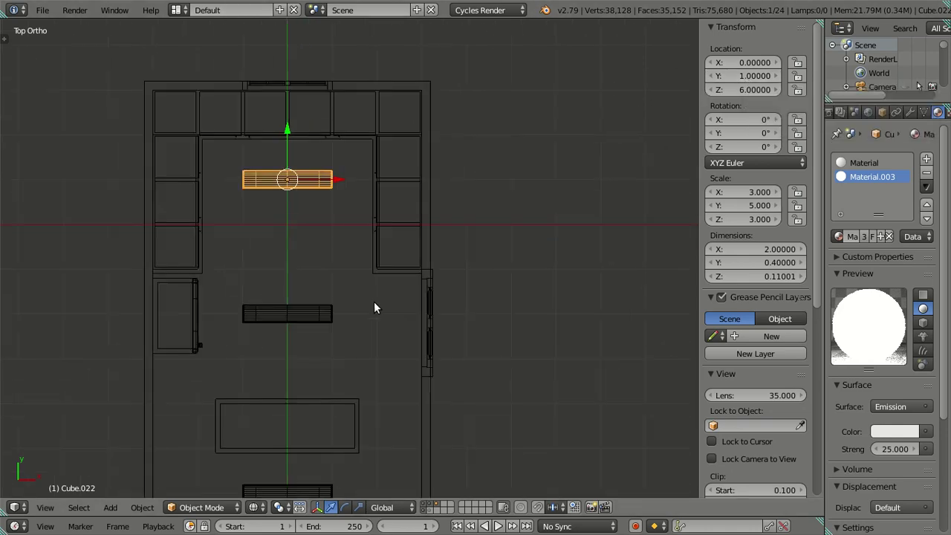
{"action": "middle_click_drag", "start_coordinate": [376, 308], "coordinate": [400, 195], "text": "shift"}
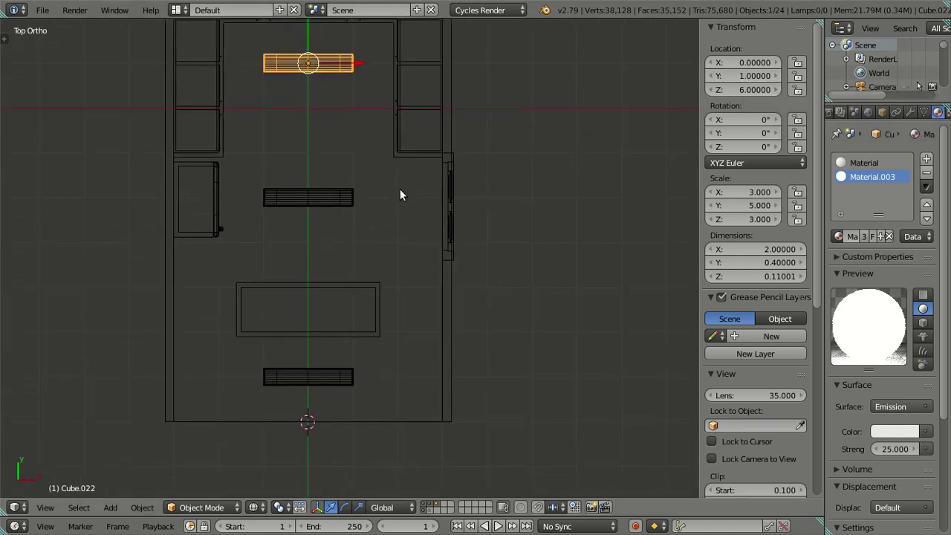
- Correct the top strip's Location Y to 2
{"action": "right_click", "coordinate": [306, 379]}
{"action": "key", "text": "a"}
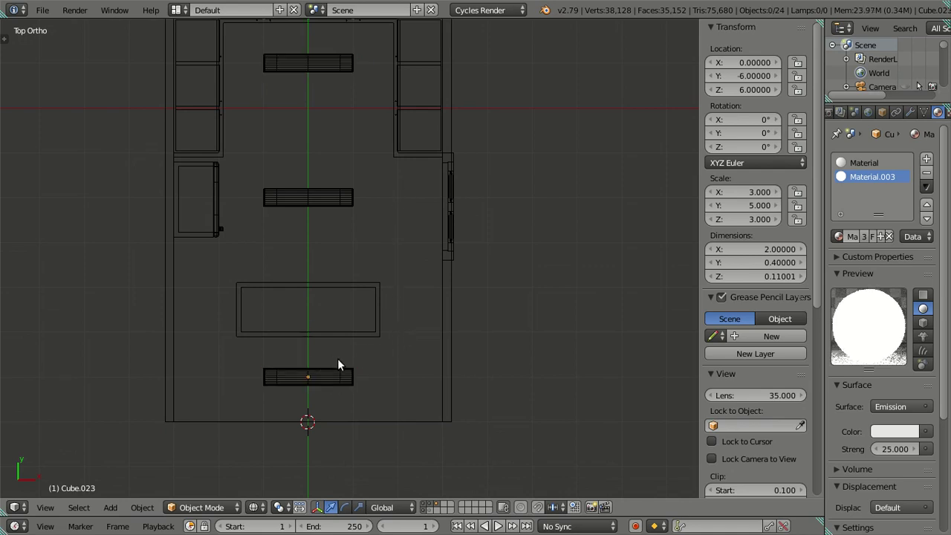
{"action": "middle_click_drag", "start_coordinate": [331, 176], "coordinate": [339, 338], "text": "shift"}
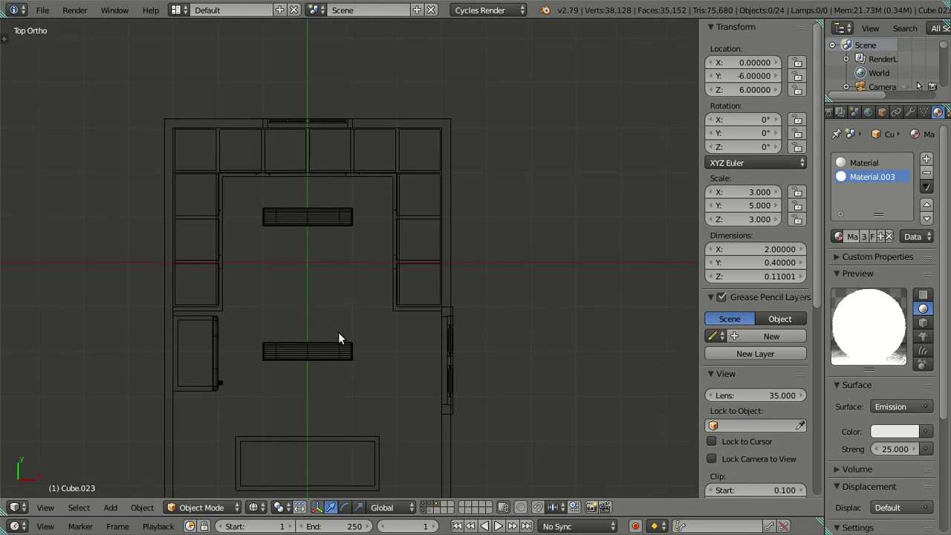
{"action": "right_click", "coordinate": [327, 220]}
{"action": "left_click", "coordinate": [734, 75]}
{"action": "type", "text": "1.02"}
{"action": "key", "text": "Return"}
- Look through the scene camera with solid shading
{"action": "scroll", "coordinate": [380, 234], "scroll_direction": "down", "scroll_amount": 2}
{"action": "key", "text": "a"}
{"action": "mouse_move", "coordinate": [374, 341]}
{"action": "middle_mouse_down"}
{"action": "mouse_move", "coordinate": [373, 307]}
{"action": "mouse_move", "coordinate": [266, 357]}
{"action": "mouse_move", "coordinate": [248, 384]}
{"action": "mouse_move", "coordinate": [246, 318]}
{"action": "mouse_move", "coordinate": [263, 270]}
{"action": "mouse_move", "coordinate": [363, 147]}
{"action": "mouse_move", "coordinate": [372, 153]}
{"action": "middle_mouse_up"}
{"action": "key", "text": "KP_0"}
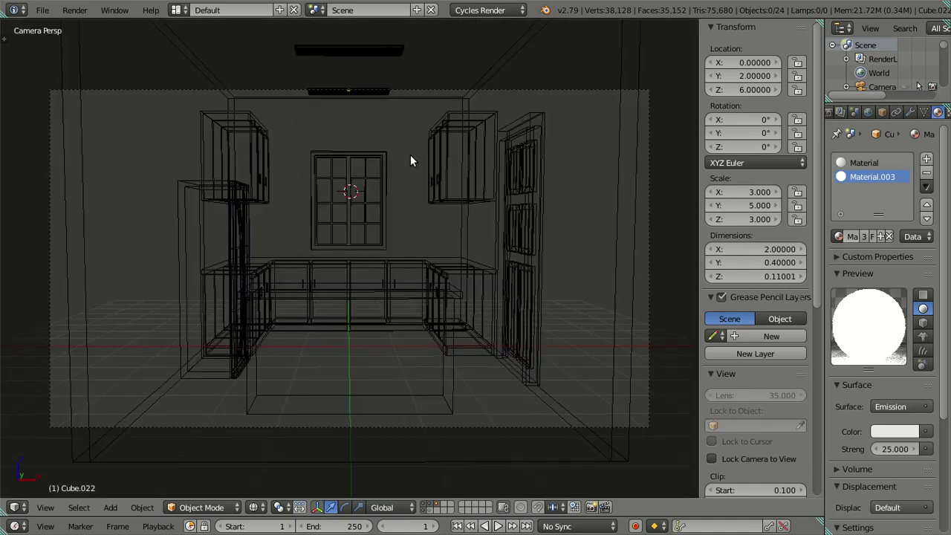
{"action": "key", "text": "z"}
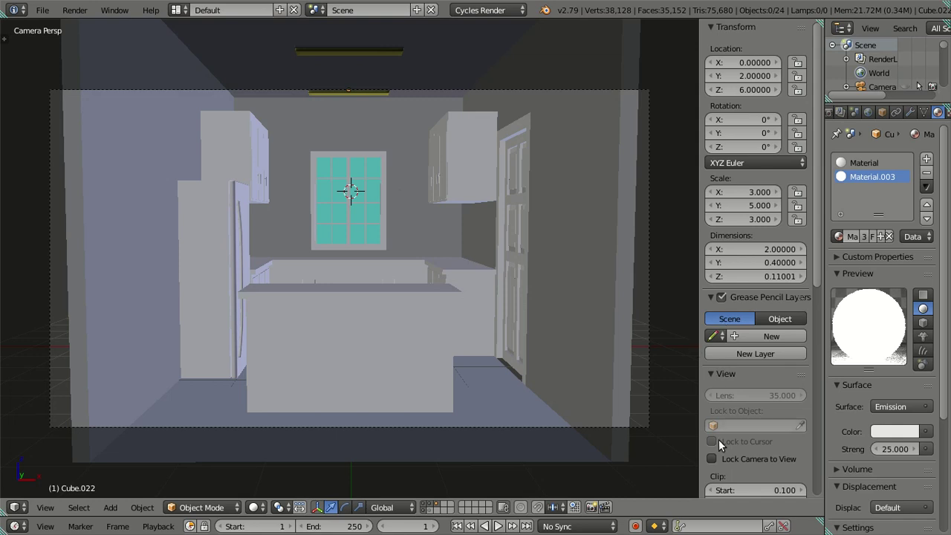
- With Lock Camera to View on, dolly the camera slightly into the kitchen, then turn it off
{"action": "left_click", "coordinate": [717, 458]}
{"action": "scroll", "coordinate": [556, 310], "scroll_direction": "up", "scroll_amount": 2}
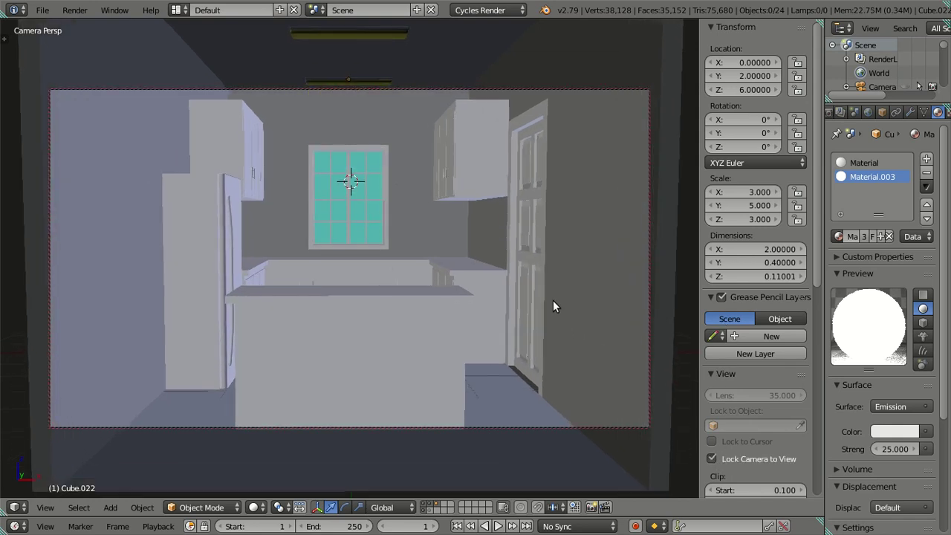
{"action": "scroll", "coordinate": [553, 300], "scroll_direction": "up", "scroll_amount": 1}
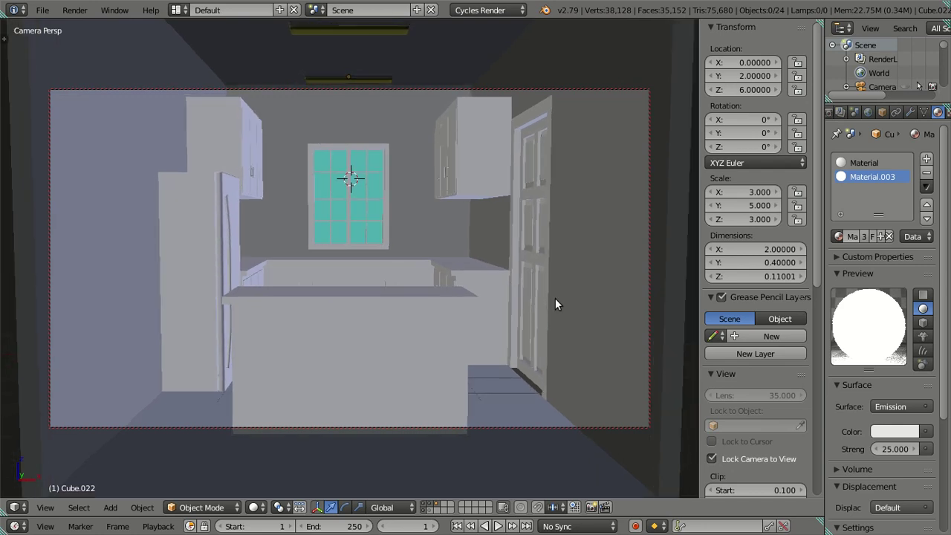
{"action": "scroll", "coordinate": [555, 298], "scroll_direction": "down", "scroll_amount": 1}
{"action": "scroll", "coordinate": [556, 299], "scroll_direction": "down", "scroll_amount": 1}
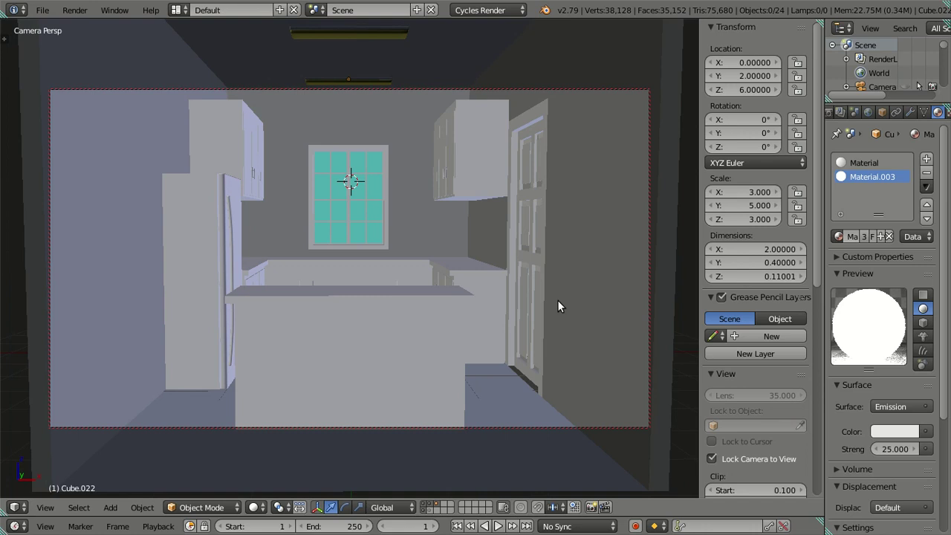
{"action": "scroll", "coordinate": [557, 300], "scroll_direction": "up", "scroll_amount": 1}
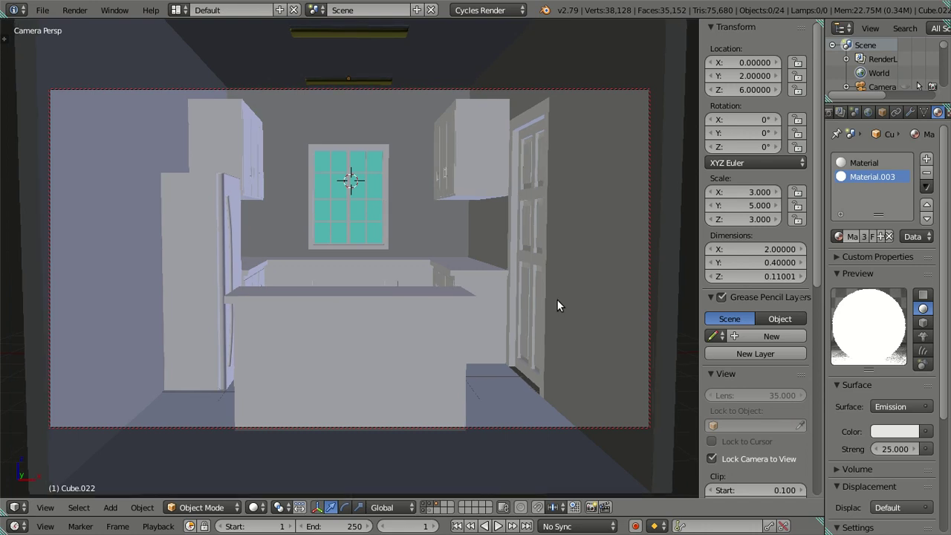
{"action": "left_click", "coordinate": [712, 457]}
- Deselect everything, leave the camera view, and zoom in to face the door wall up close
{"action": "key", "text": "a"}
{"action": "key", "text": "a"}
{"action": "mouse_move", "coordinate": [501, 208]}
{"action": "middle_mouse_down"}
{"action": "mouse_move", "coordinate": [507, 245]}
{"action": "mouse_move", "coordinate": [444, 178]}
{"action": "mouse_move", "coordinate": [432, 234]}
{"action": "mouse_move", "coordinate": [478, 215]}
{"action": "mouse_move", "coordinate": [301, 230]}
{"action": "mouse_move", "coordinate": [244, 206]}
{"action": "mouse_move", "coordinate": [237, 213]}
{"action": "mouse_move", "coordinate": [276, 235]}
{"action": "mouse_move", "coordinate": [324, 233]}
{"action": "middle_mouse_up"}
{"action": "scroll", "coordinate": [313, 253], "scroll_direction": "up", "scroll_amount": 4}
{"action": "mouse_move", "coordinate": [303, 265]}
{"action": "middle_mouse_down", "text": "shift"}
{"action": "mouse_move", "coordinate": [318, 215]}
{"action": "mouse_move", "coordinate": [393, 186]}
{"action": "mouse_move", "coordinate": [414, 196]}
{"action": "mouse_move", "coordinate": [402, 231]}
{"action": "mouse_move", "coordinate": [425, 240]}
{"action": "mouse_move", "coordinate": [469, 231]}
{"action": "mouse_move", "coordinate": [472, 173]}
{"action": "mouse_move", "coordinate": [484, 250]}
{"action": "mouse_move", "coordinate": [478, 275]}
{"action": "mouse_move", "coordinate": [287, 153]}
{"action": "middle_mouse_up", "text": "shift"}
{"action": "scroll", "coordinate": [414, 196], "scroll_direction": "down", "scroll_amount": 2}
{"action": "scroll", "coordinate": [503, 293], "scroll_direction": "up", "scroll_amount": 2}
{"action": "scroll", "coordinate": [287, 153], "scroll_direction": "down", "scroll_amount": 2}
{"action": "scroll", "coordinate": [303, 282], "scroll_direction": "up", "scroll_amount": 4}
{"action": "scroll", "coordinate": [290, 282], "scroll_direction": "up", "scroll_amount": 2}
{"action": "scroll", "coordinate": [280, 288], "scroll_direction": "up", "scroll_amount": 1}
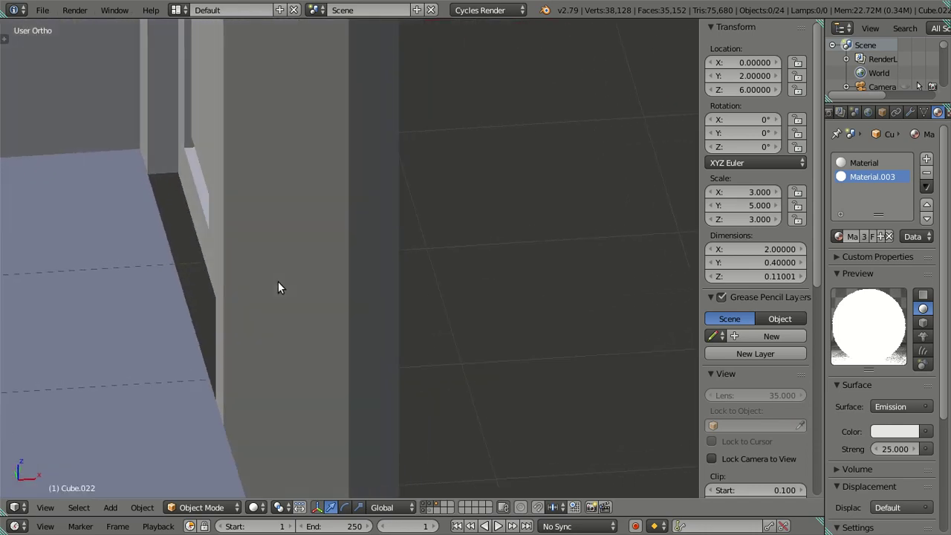
{"action": "mouse_move", "coordinate": [192, 279]}
{"action": "middle_mouse_down"}
{"action": "mouse_move", "coordinate": [330, 278]}
{"action": "mouse_move", "coordinate": [306, 280]}
{"action": "mouse_move", "coordinate": [290, 229]}
{"action": "mouse_move", "coordinate": [288, 148]}
{"action": "mouse_move", "coordinate": [276, 193]}
{"action": "middle_mouse_up"}
- Inspect the door and the surrounding wall mesh in Edit Mode from several angles
{"action": "right_click", "coordinate": [288, 229]}
{"action": "key", "text": "Tab"}
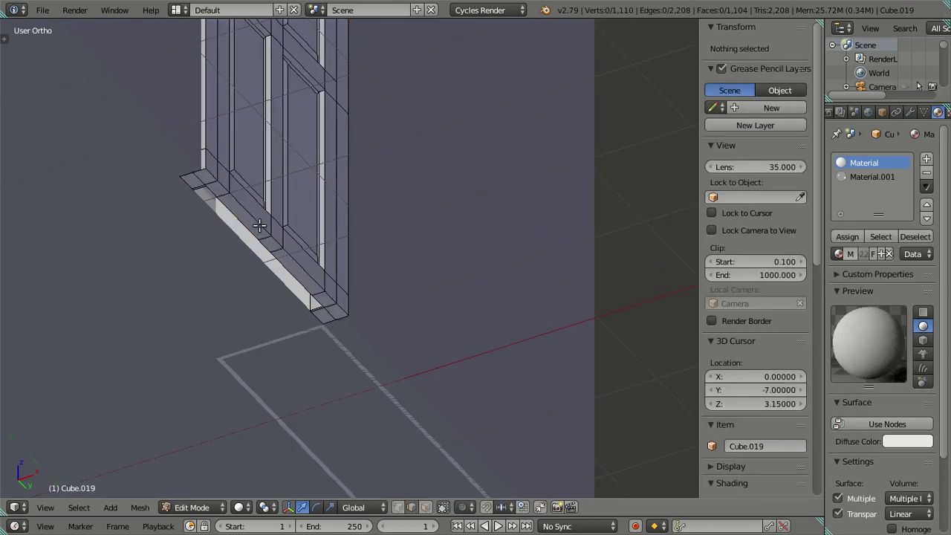
{"action": "middle_click_drag", "start_coordinate": [216, 238], "coordinate": [227, 168]}
{"action": "mouse_move", "coordinate": [346, 257]}
{"action": "middle_mouse_down"}
{"action": "mouse_move", "coordinate": [373, 235]}
{"action": "mouse_move", "coordinate": [377, 185]}
{"action": "middle_mouse_up"}
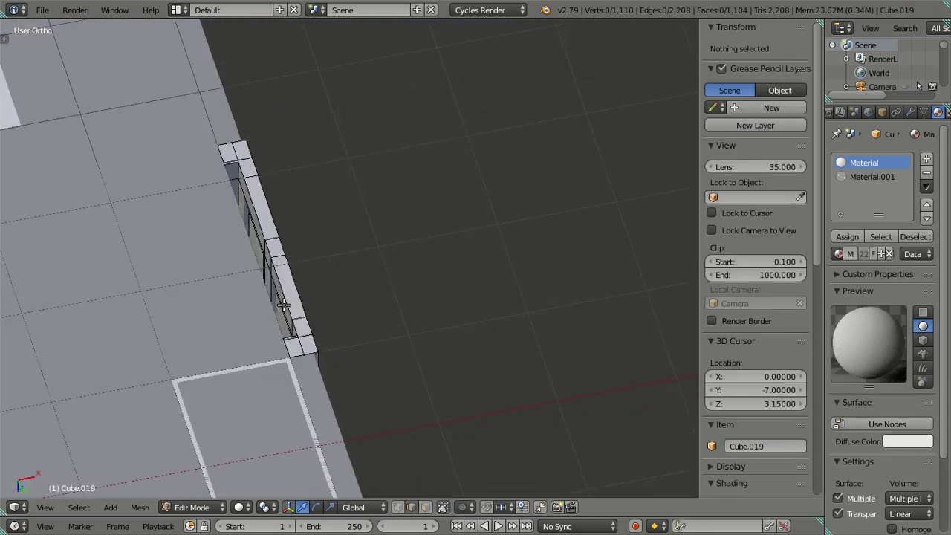
{"action": "key", "text": "Tab"}
{"action": "right_click", "coordinate": [191, 296]}
{"action": "key", "text": "Tab"}
{"action": "mouse_move", "coordinate": [261, 272]}
{"action": "middle_mouse_down"}
{"action": "mouse_move", "coordinate": [249, 298]}
{"action": "mouse_move", "coordinate": [248, 276]}
{"action": "mouse_move", "coordinate": [407, 296]}
{"action": "middle_mouse_up"}
{"action": "key", "text": "Tab"}
{"action": "key", "text": "Tab"}
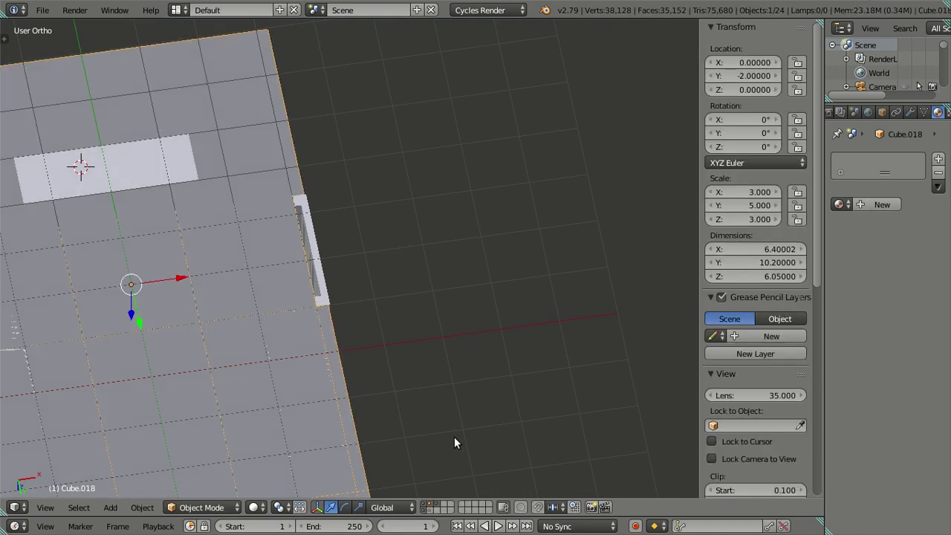
- Try filling a face between the column-top and corner vertices, then remove the slanted face
{"action": "mouse_move", "coordinate": [272, 266]}
{"action": "middle_mouse_down"}
{"action": "mouse_move", "coordinate": [185, 290]}
{"action": "mouse_move", "coordinate": [179, 187]}
{"action": "middle_mouse_up"}
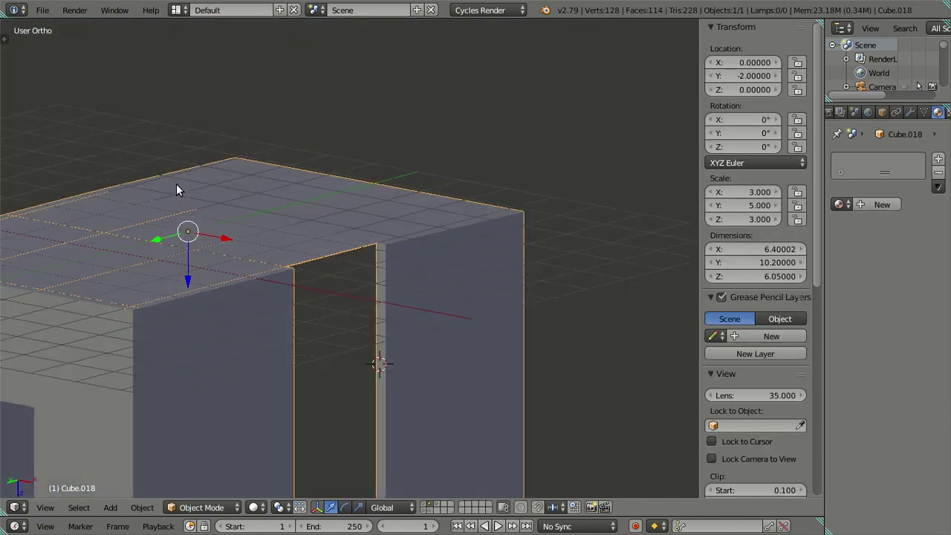
{"action": "scroll", "coordinate": [451, 292], "scroll_direction": "up", "scroll_amount": 3}
{"action": "key", "text": "Tab"}
{"action": "scroll", "coordinate": [446, 283], "scroll_direction": "up", "scroll_amount": 2}
{"action": "scroll", "coordinate": [410, 263], "scroll_direction": "up", "scroll_amount": 2}
{"action": "scroll", "coordinate": [439, 286], "scroll_direction": "up", "scroll_amount": 2}
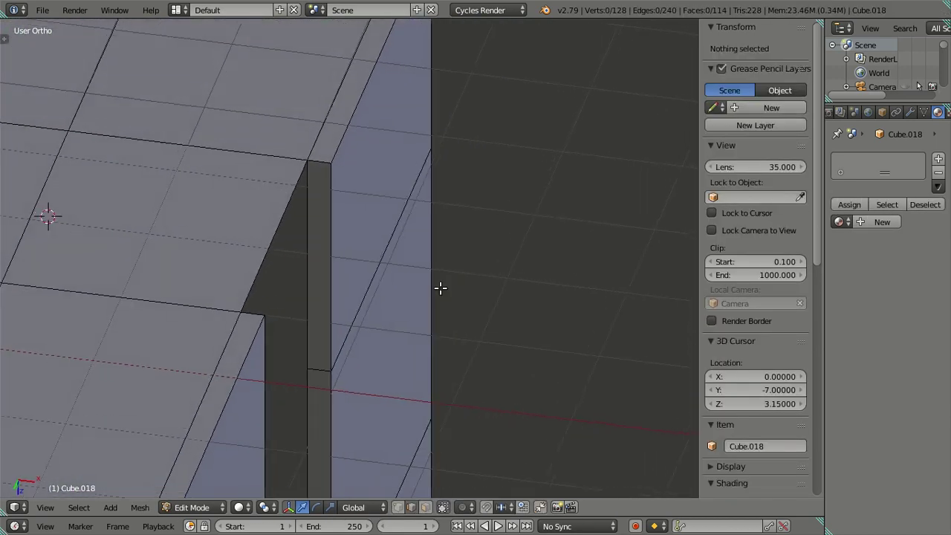
{"action": "scroll", "coordinate": [212, 107], "scroll_direction": "up", "scroll_amount": 3}
{"action": "right_click", "coordinate": [292, 90]}
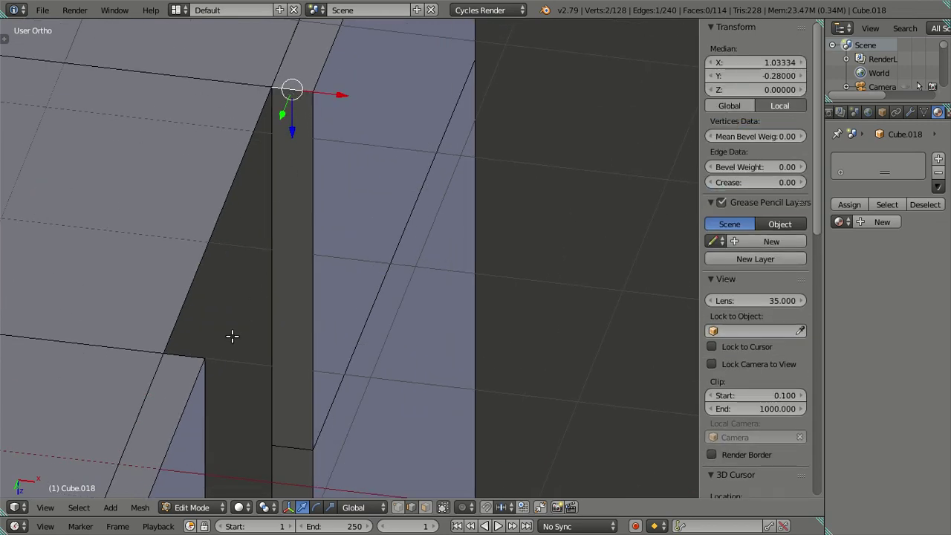
{"action": "right_click", "coordinate": [186, 301], "text": "shift"}
{"action": "key", "text": "f"}
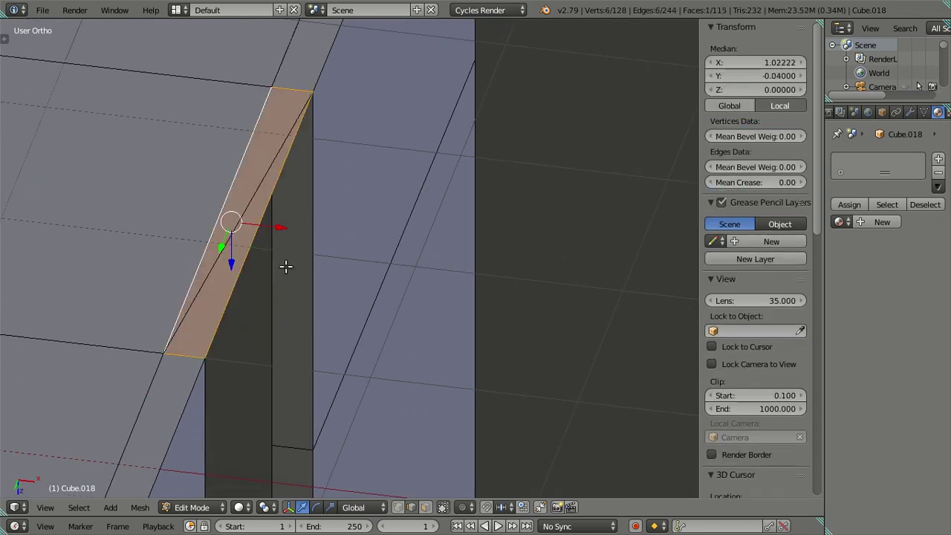
{"action": "key", "text": "a"}
{"action": "scroll", "coordinate": [293, 257], "scroll_direction": "down", "scroll_amount": 1}
{"action": "key", "text": "ctrl+z"}
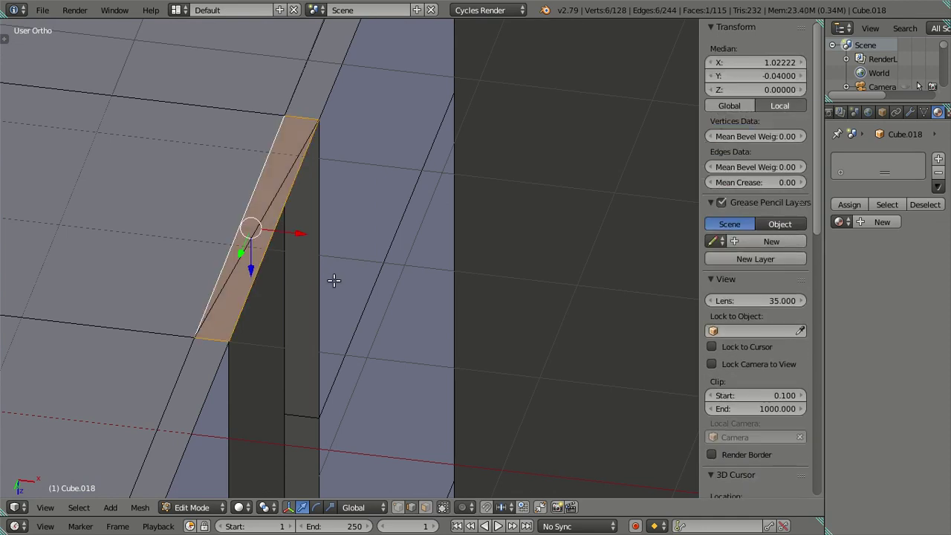
{"action": "key", "text": "x"}
{"action": "left_click", "coordinate": [291, 291]}
- Fill the corner gap with a face spanning the two corner edges, then deselect all
{"action": "mouse_move", "coordinate": [291, 291]}
{"action": "middle_mouse_down"}
{"action": "mouse_move", "coordinate": [410, 242]}
{"action": "mouse_move", "coordinate": [320, 212]}
{"action": "mouse_move", "coordinate": [250, 218]}
{"action": "mouse_move", "coordinate": [219, 230]}
{"action": "mouse_move", "coordinate": [196, 267]}
{"action": "middle_mouse_up"}
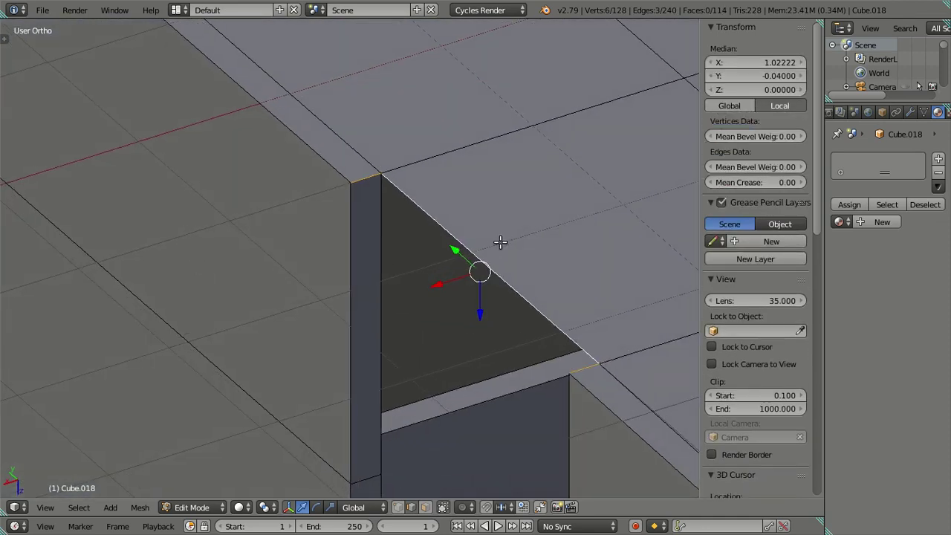
{"action": "mouse_move", "coordinate": [571, 304]}
{"action": "middle_mouse_down"}
{"action": "mouse_move", "coordinate": [471, 314]}
{"action": "mouse_move", "coordinate": [466, 324]}
{"action": "middle_mouse_up"}
{"action": "right_click", "coordinate": [405, 236]}
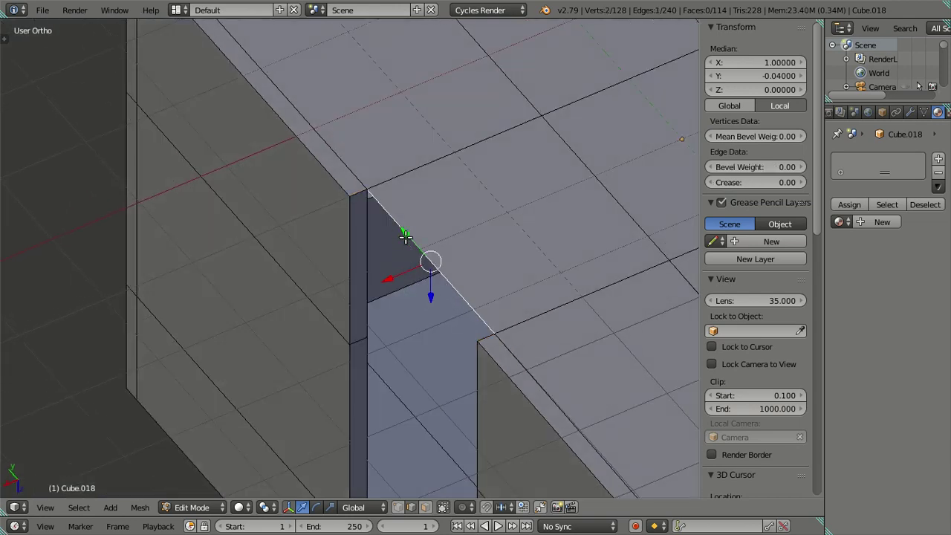
{"action": "right_click", "coordinate": [357, 188]}
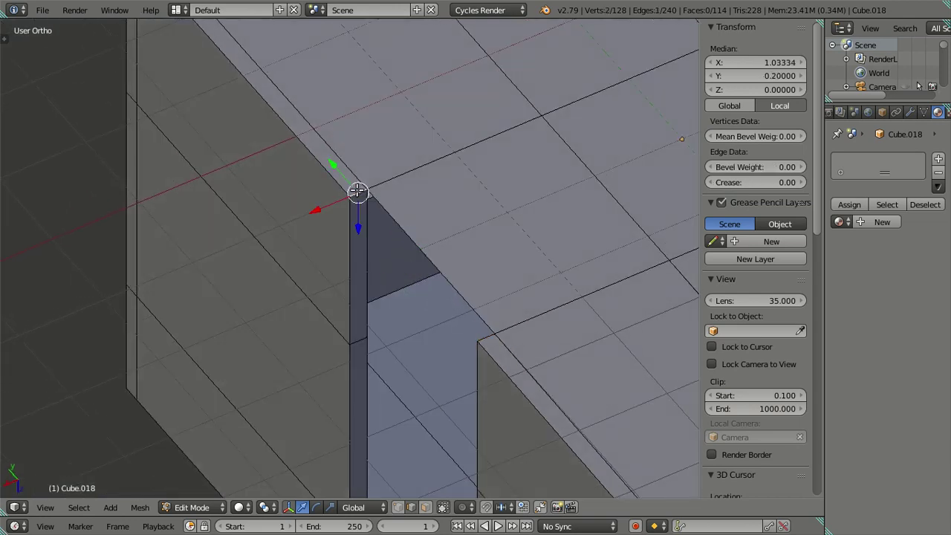
{"action": "right_click", "coordinate": [486, 336], "text": "shift"}
{"action": "key", "text": "f"}
{"action": "key", "text": "a"}
{"action": "mouse_move", "coordinate": [438, 268]}
{"action": "middle_mouse_down"}
{"action": "mouse_move", "coordinate": [428, 243]}
{"action": "mouse_move", "coordinate": [448, 204]}
{"action": "mouse_move", "coordinate": [480, 35]}
{"action": "mouse_move", "coordinate": [525, 439]}
{"action": "mouse_move", "coordinate": [550, 394]}
{"action": "mouse_move", "coordinate": [554, 357]}
{"action": "mouse_move", "coordinate": [484, 335]}
{"action": "mouse_move", "coordinate": [400, 350]}
{"action": "mouse_move", "coordinate": [381, 312]}
{"action": "mouse_move", "coordinate": [437, 319]}
{"action": "mouse_move", "coordinate": [355, 312]}
{"action": "middle_mouse_up"}
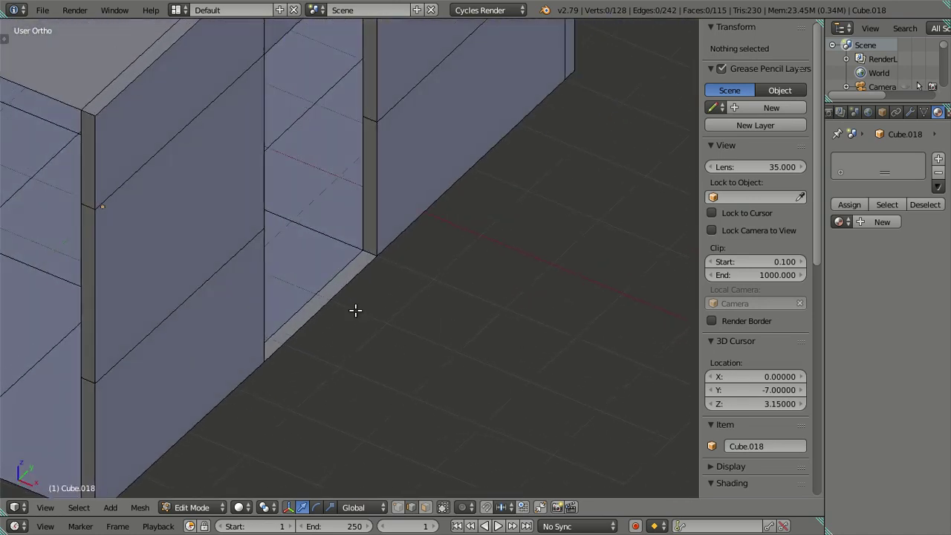
- Clear the edge selection and return the wall to Object Mode
{"action": "right_click", "coordinate": [294, 218]}
{"action": "mouse_move", "coordinate": [294, 218]}
{"action": "middle_mouse_down"}
{"action": "mouse_move", "coordinate": [353, 253]}
{"action": "mouse_move", "coordinate": [327, 272]}
{"action": "mouse_move", "coordinate": [361, 270]}
{"action": "mouse_move", "coordinate": [370, 296]}
{"action": "mouse_move", "coordinate": [258, 255]}
{"action": "mouse_move", "coordinate": [169, 308]}
{"action": "mouse_move", "coordinate": [181, 333]}
{"action": "mouse_move", "coordinate": [104, 227]}
{"action": "mouse_move", "coordinate": [268, 293]}
{"action": "mouse_move", "coordinate": [295, 290]}
{"action": "mouse_move", "coordinate": [302, 261]}
{"action": "mouse_move", "coordinate": [337, 232]}
{"action": "mouse_move", "coordinate": [433, 284]}
{"action": "mouse_move", "coordinate": [532, 309]}
{"action": "mouse_move", "coordinate": [268, 294]}
{"action": "mouse_move", "coordinate": [325, 268]}
{"action": "mouse_move", "coordinate": [287, 278]}
{"action": "mouse_move", "coordinate": [324, 250]}
{"action": "mouse_move", "coordinate": [284, 278]}
{"action": "middle_mouse_up"}
{"action": "key", "text": "a"}
{"action": "scroll", "coordinate": [320, 230], "scroll_direction": "down", "scroll_amount": 3}
{"action": "key", "text": "Tab"}
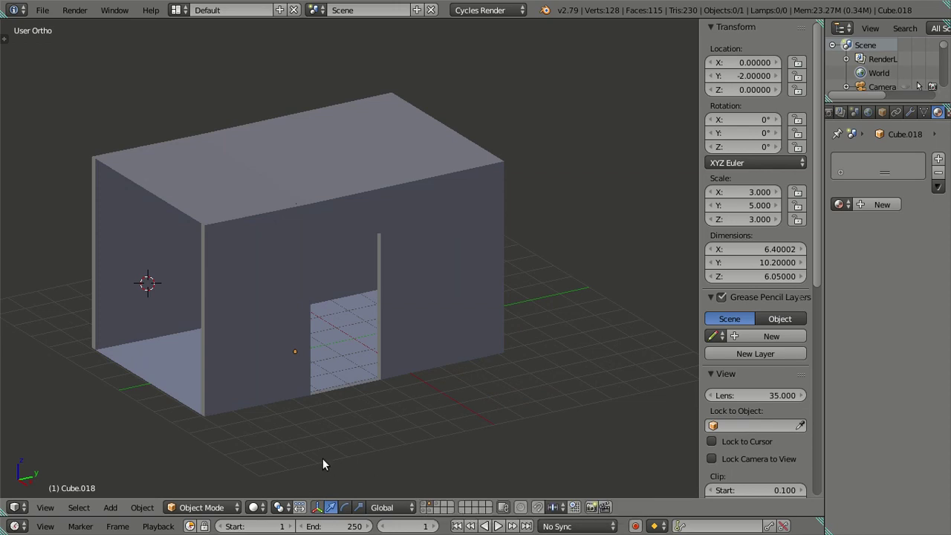
- Show all layers, then isolate layer 2 and orbit around the room and doorway
{"action": "key", "text": "grave"}
{"action": "key", "text": "Home"}
{"action": "scroll", "coordinate": [245, 359], "scroll_direction": "down", "scroll_amount": 3}
{"action": "mouse_move", "coordinate": [235, 351]}
{"action": "middle_mouse_down"}
{"action": "mouse_move", "coordinate": [289, 293]}
{"action": "mouse_move", "coordinate": [318, 285]}
{"action": "middle_mouse_up"}
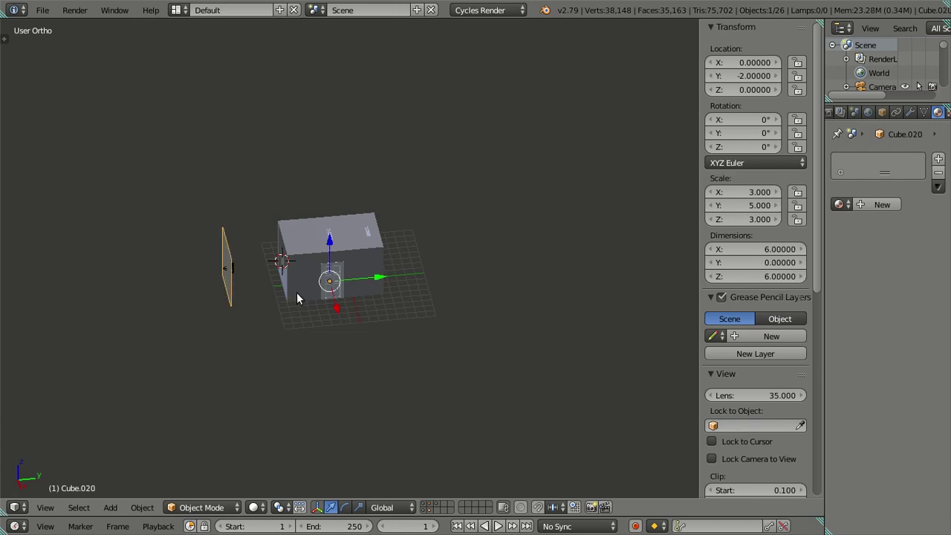
{"action": "key", "text": "2"}
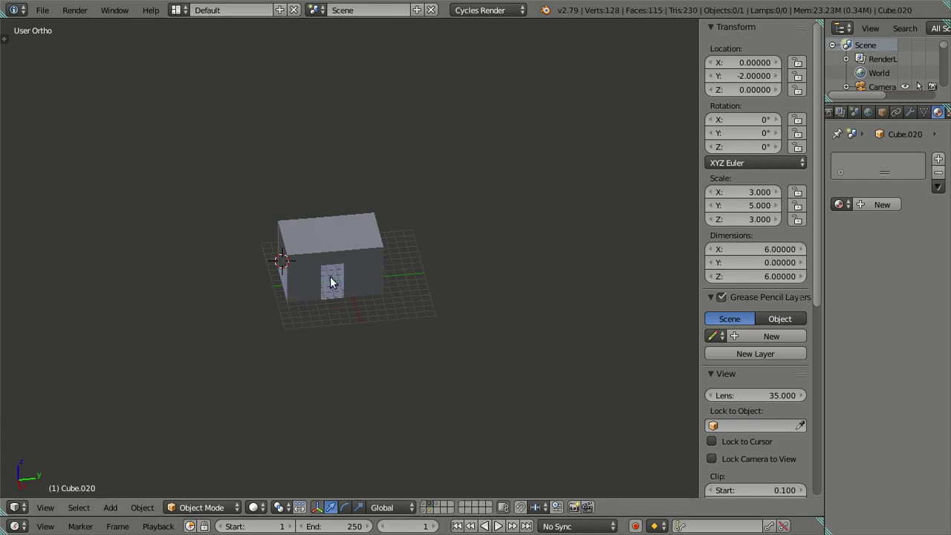
{"action": "scroll", "coordinate": [330, 277], "scroll_direction": "up", "scroll_amount": 3}
{"action": "middle_click_drag", "start_coordinate": [260, 259], "coordinate": [318, 208]}
{"action": "scroll", "coordinate": [349, 289], "scroll_direction": "up", "scroll_amount": 2}
{"action": "mouse_move", "coordinate": [351, 292]}
{"action": "middle_mouse_down"}
{"action": "mouse_move", "coordinate": [339, 315]}
{"action": "mouse_move", "coordinate": [371, 349]}
{"action": "mouse_move", "coordinate": [347, 314]}
{"action": "mouse_move", "coordinate": [336, 350]}
{"action": "mouse_move", "coordinate": [56, 425]}
{"action": "middle_mouse_up"}
- Switch to the kitchen cabinets layer and hide the camera
{"action": "left_click", "coordinate": [425, 507]}
{"action": "right_click", "coordinate": [54, 425]}
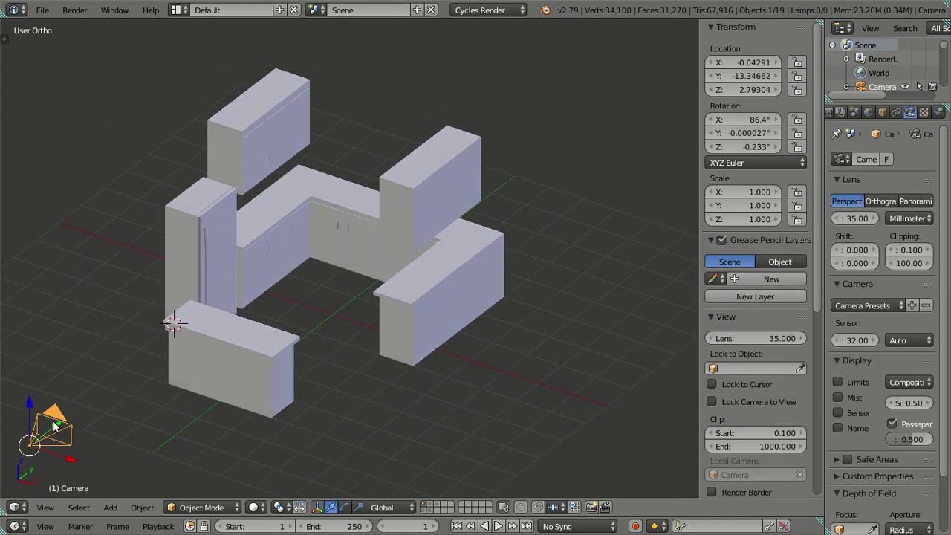
{"action": "key", "text": "h"}
{"action": "scroll", "coordinate": [349, 262], "scroll_direction": "up", "scroll_amount": 2}
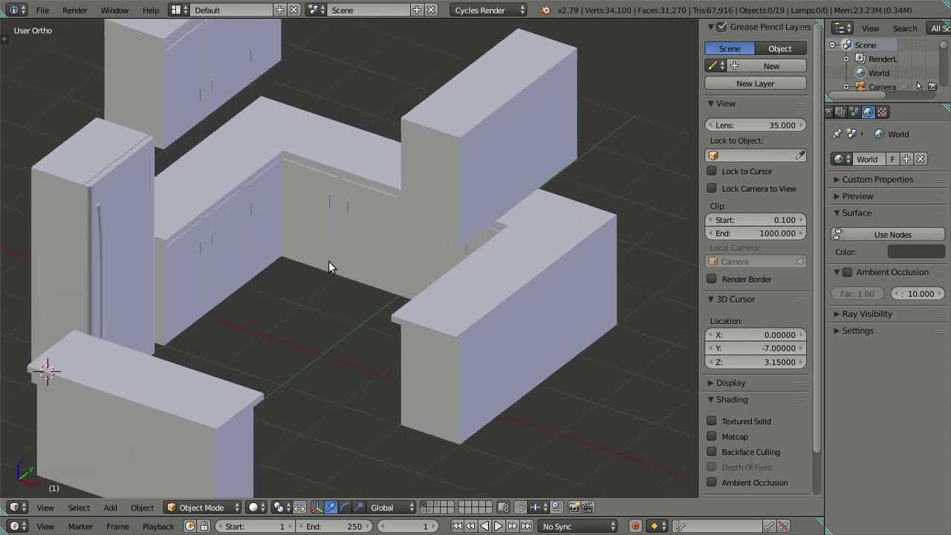
{"action": "scroll", "coordinate": [328, 261], "scroll_direction": "up", "scroll_amount": 2}
- Select the fridge door and display its Subdivision Surface modifier settings
{"action": "right_click", "coordinate": [543, 312]}
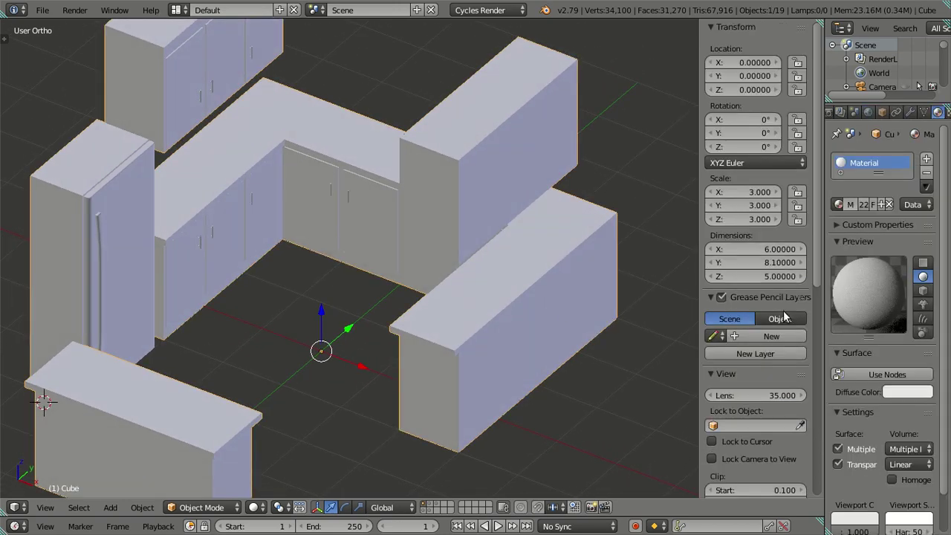
{"action": "left_click", "coordinate": [910, 112]}
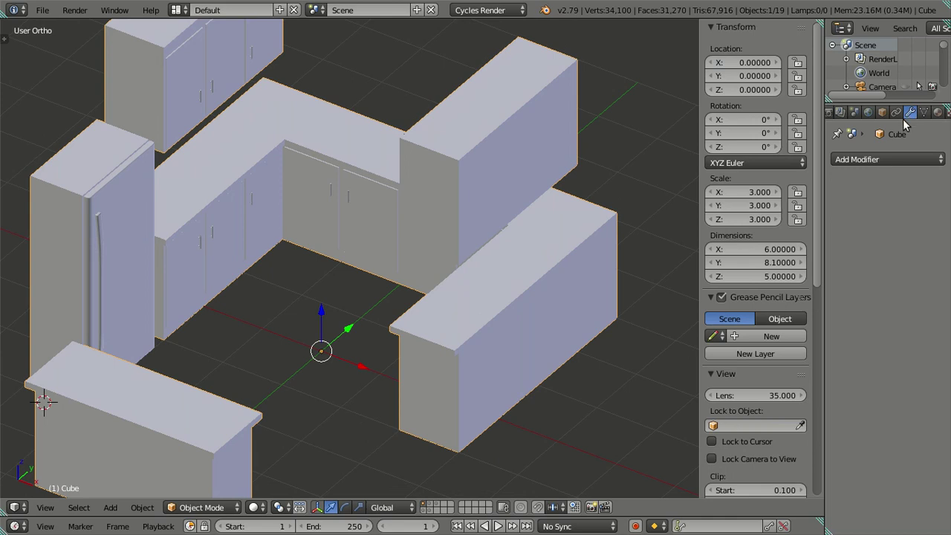
{"action": "mouse_move", "coordinate": [468, 299]}
{"action": "middle_mouse_down"}
{"action": "mouse_move", "coordinate": [451, 289]}
{"action": "mouse_move", "coordinate": [437, 362]}
{"action": "middle_mouse_up"}
{"action": "key", "text": "a"}
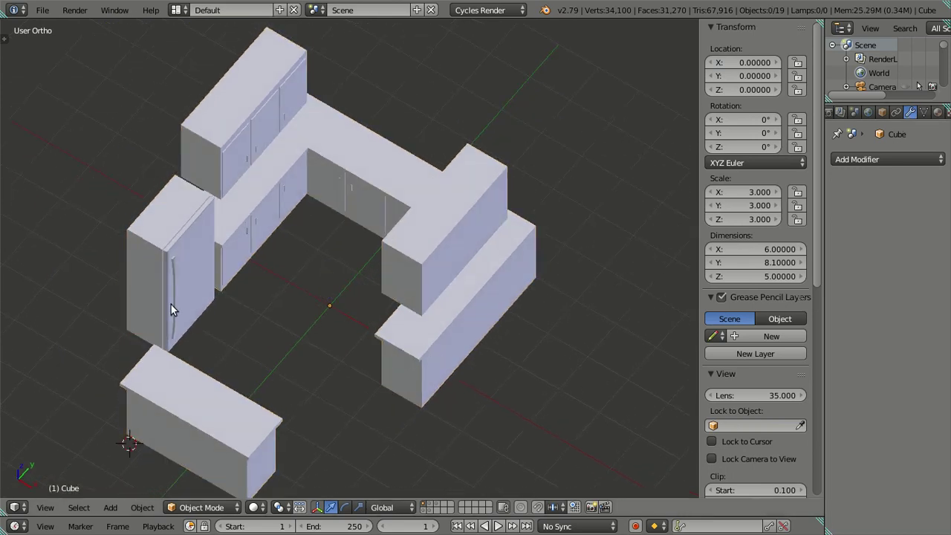
{"action": "right_click", "coordinate": [176, 292]}
{"action": "mouse_move", "coordinate": [176, 291]}
{"action": "middle_mouse_down", "text": "shift"}
{"action": "mouse_move", "coordinate": [208, 310]}
{"action": "mouse_move", "coordinate": [323, 310]}
{"action": "middle_mouse_up", "text": "shift"}
{"action": "right_click", "coordinate": [299, 277]}
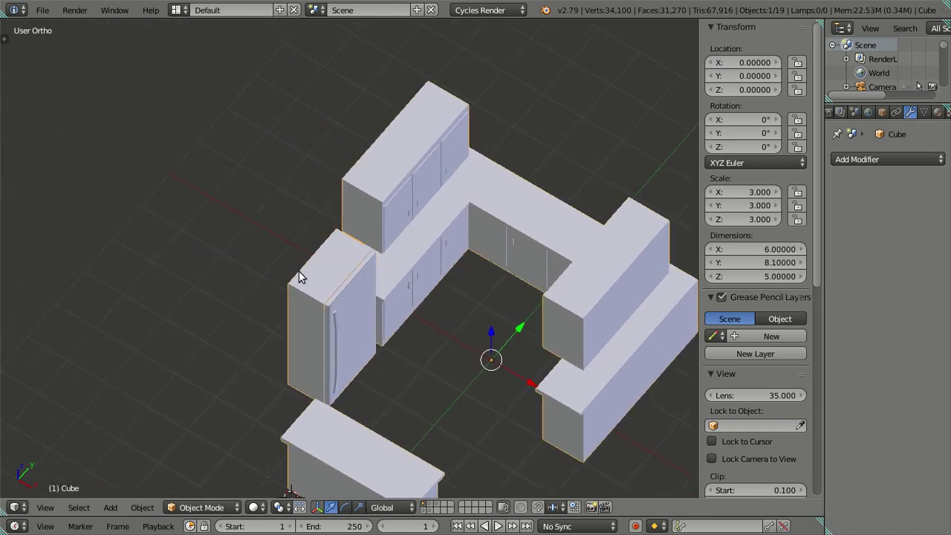
{"action": "right_click", "coordinate": [331, 321]}
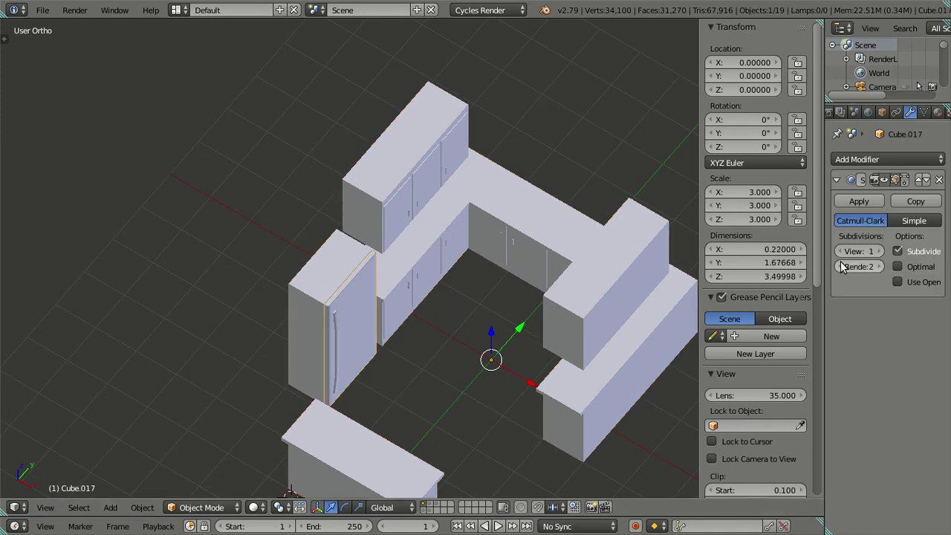
- Adjust the fridge door's viewport subdivision level, ending at 0
{"action": "scroll", "coordinate": [379, 338], "scroll_direction": "up", "scroll_amount": 5}
{"action": "scroll", "coordinate": [416, 252], "scroll_direction": "up", "scroll_amount": 4}
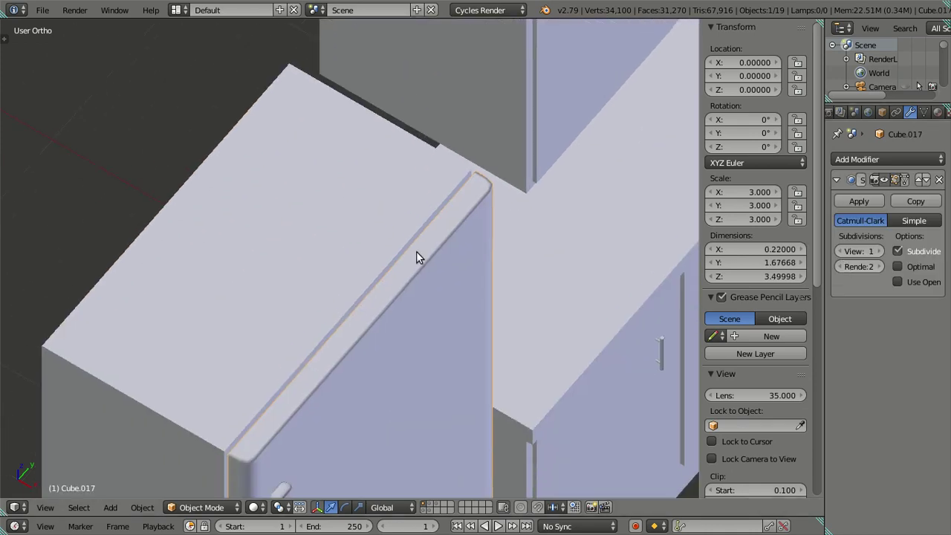
{"action": "scroll", "coordinate": [373, 357], "scroll_direction": "up", "scroll_amount": 3}
{"action": "scroll", "coordinate": [373, 357], "scroll_direction": "up", "scroll_amount": 1}
{"action": "left_click", "coordinate": [878, 252]}
{"action": "scroll", "coordinate": [543, 269], "scroll_direction": "down", "scroll_amount": 2}
{"action": "scroll", "coordinate": [547, 274], "scroll_direction": "down", "scroll_amount": 2}
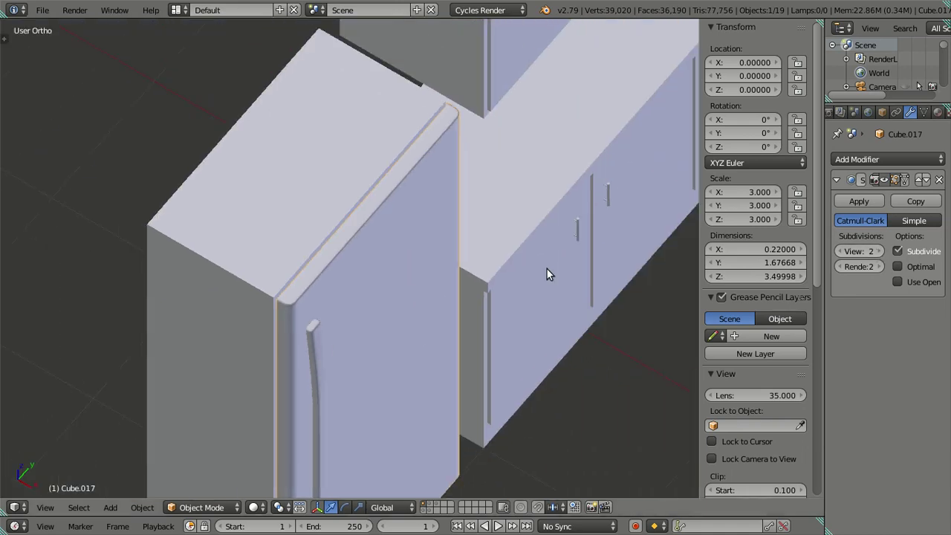
{"action": "left_click", "coordinate": [843, 252]}
{"action": "left_click", "coordinate": [843, 252]}
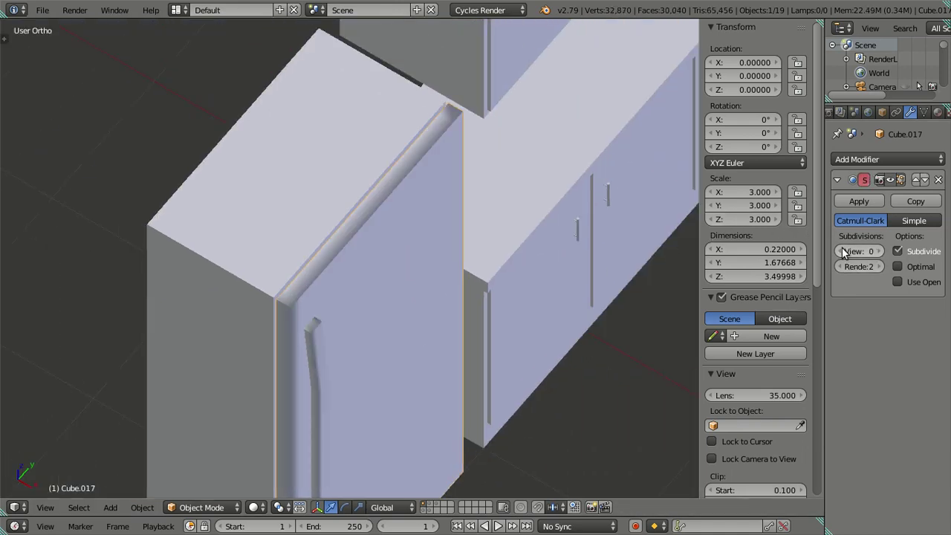
{"action": "scroll", "coordinate": [382, 298], "scroll_direction": "down", "scroll_amount": 3}
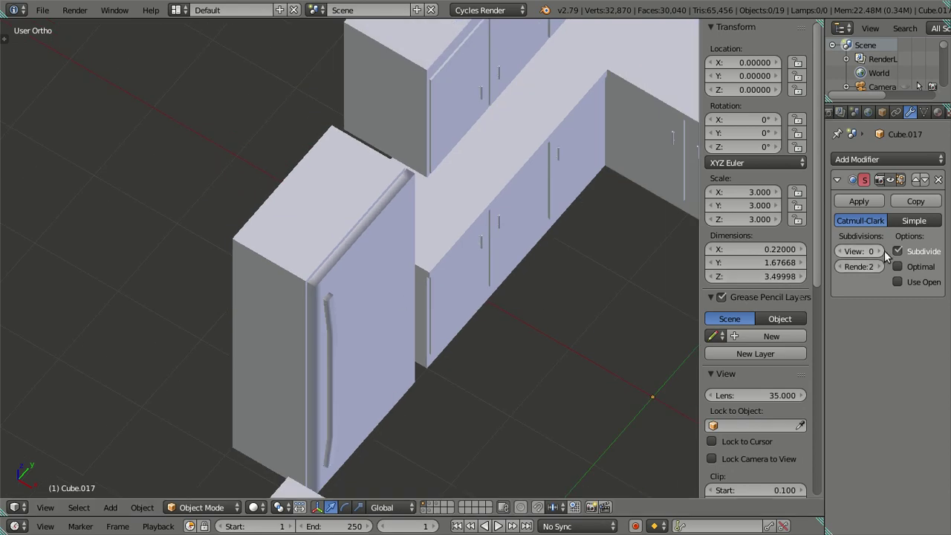
{"action": "scroll", "coordinate": [350, 322], "scroll_direction": "down", "scroll_amount": 3}
{"action": "scroll", "coordinate": [333, 229], "scroll_direction": "down", "scroll_amount": 1}
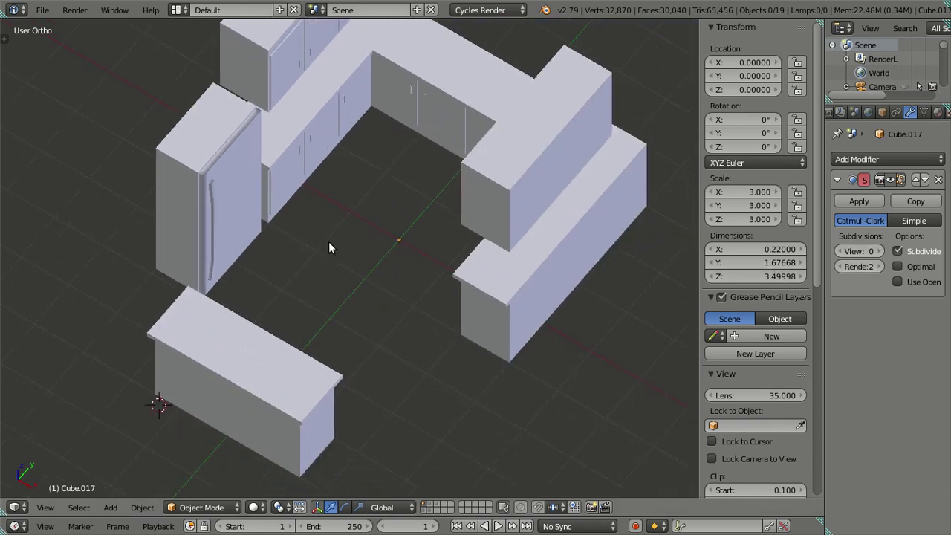
{"action": "scroll", "coordinate": [303, 320], "scroll_direction": "up", "scroll_amount": 2}
{"action": "scroll", "coordinate": [270, 257], "scroll_direction": "up", "scroll_amount": 3}
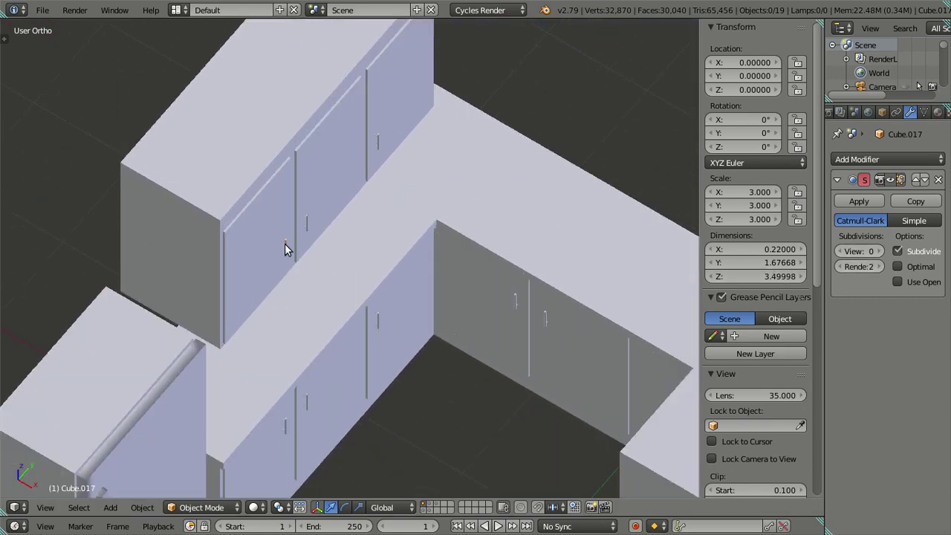
- Set the first cabinet handle's subdivision to 0 viewport and 1 render levels
{"action": "right_click", "coordinate": [285, 245]}
{"action": "key", "text": "z"}
{"action": "scroll", "coordinate": [248, 260], "scroll_direction": "up", "scroll_amount": 4}
{"action": "key", "text": "z"}
{"action": "scroll", "coordinate": [164, 233], "scroll_direction": "up", "scroll_amount": 2}
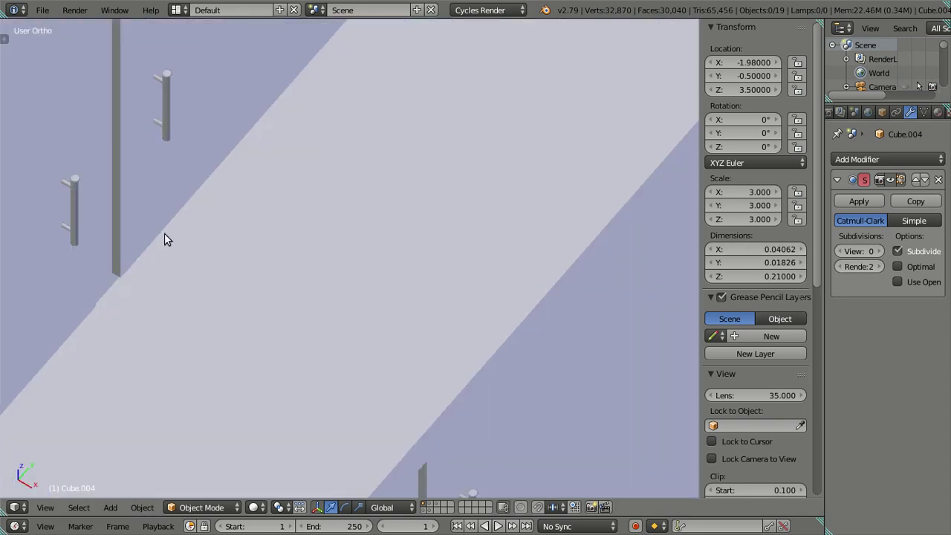
{"action": "scroll", "coordinate": [462, 351], "scroll_direction": "up", "scroll_amount": 2}
{"action": "scroll", "coordinate": [406, 348], "scroll_direction": "up", "scroll_amount": 3}
{"action": "right_click", "coordinate": [407, 349]}
{"action": "scroll", "coordinate": [466, 357], "scroll_direction": "up", "scroll_amount": 3}
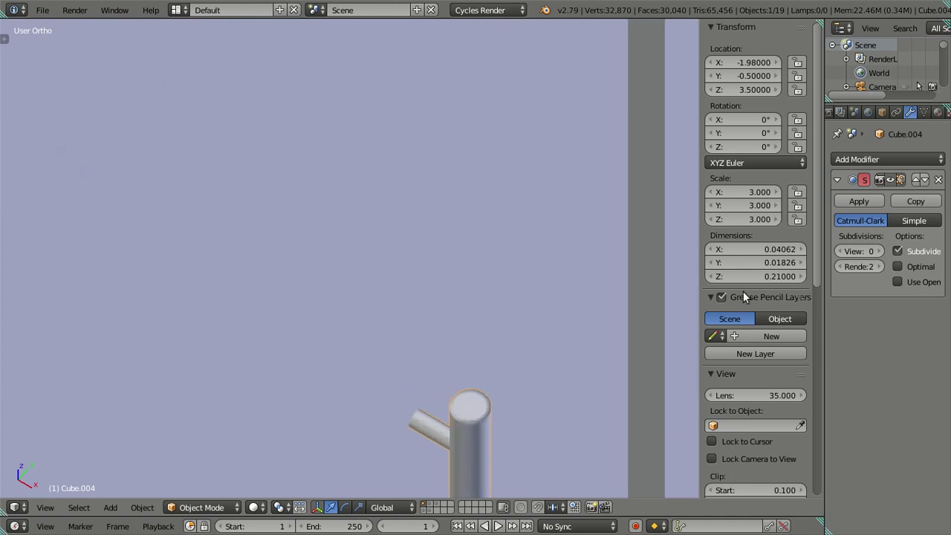
{"action": "left_click", "coordinate": [880, 252]}
{"action": "left_click", "coordinate": [880, 252]}
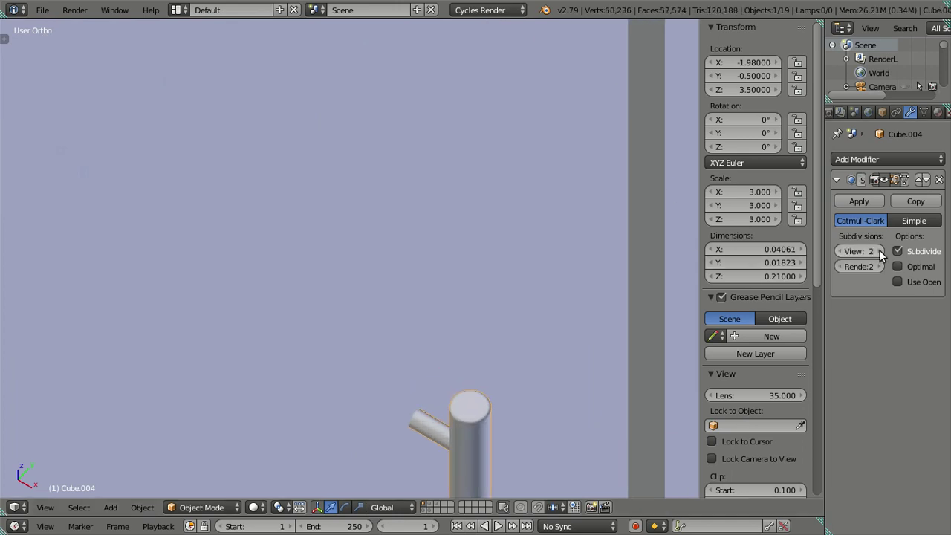
{"action": "left_click", "coordinate": [838, 252]}
{"action": "left_click", "coordinate": [838, 252]}
{"action": "left_click", "coordinate": [840, 266]}
{"action": "scroll", "coordinate": [351, 279], "scroll_direction": "down", "scroll_amount": 4}
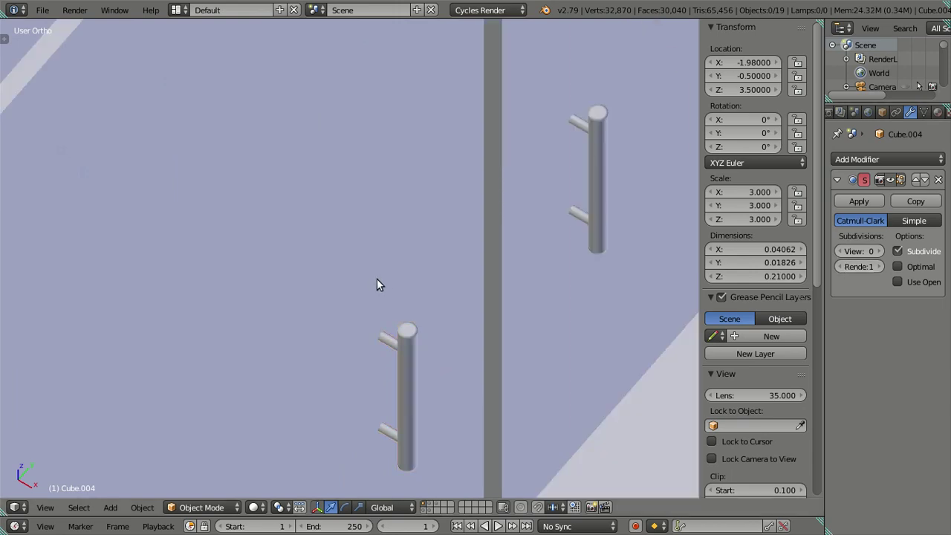
- Lower the render subdivision to 1 on the next two cabinet handles
{"action": "key", "text": "z"}
{"action": "scroll", "coordinate": [430, 277], "scroll_direction": "down", "scroll_amount": 3}
{"action": "right_click", "coordinate": [403, 233]}
{"action": "middle_click_drag", "start_coordinate": [413, 233], "coordinate": [372, 319], "text": "shift"}
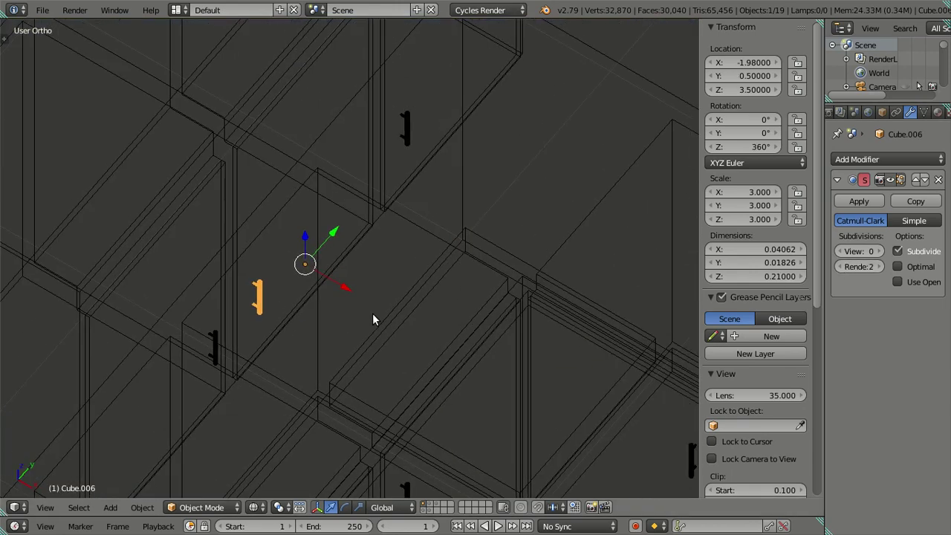
{"action": "right_click", "coordinate": [408, 128]}
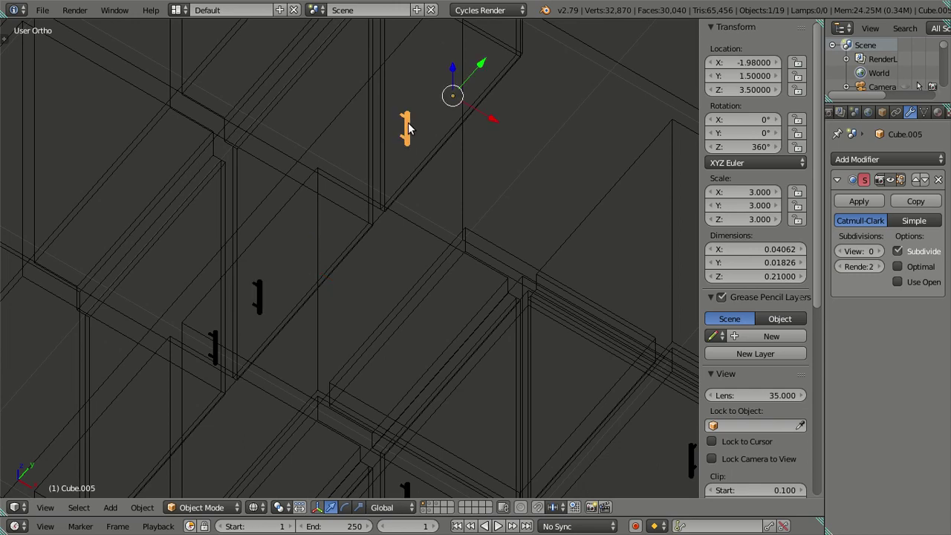
{"action": "left_click", "coordinate": [841, 266]}
{"action": "scroll", "coordinate": [569, 293], "scroll_direction": "down", "scroll_amount": 4}
{"action": "middle_click_drag", "start_coordinate": [569, 293], "coordinate": [521, 169], "text": "shift"}
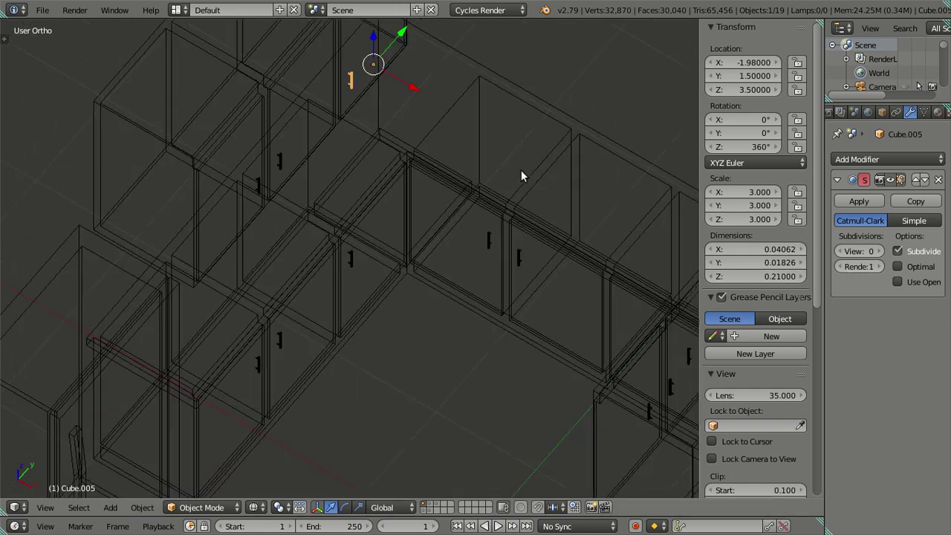
{"action": "mouse_move", "coordinate": [344, 246]}
{"action": "middle_mouse_down"}
{"action": "mouse_move", "coordinate": [406, 325]}
{"action": "mouse_move", "coordinate": [402, 278]}
{"action": "mouse_move", "coordinate": [312, 355]}
{"action": "mouse_move", "coordinate": [464, 310]}
{"action": "mouse_move", "coordinate": [233, 350]}
{"action": "mouse_move", "coordinate": [524, 316]}
{"action": "middle_mouse_up"}
{"action": "scroll", "coordinate": [409, 315], "scroll_direction": "up", "scroll_amount": 1}
{"action": "scroll", "coordinate": [425, 311], "scroll_direction": "up", "scroll_amount": 2}
{"action": "scroll", "coordinate": [417, 315], "scroll_direction": "up", "scroll_amount": 2}
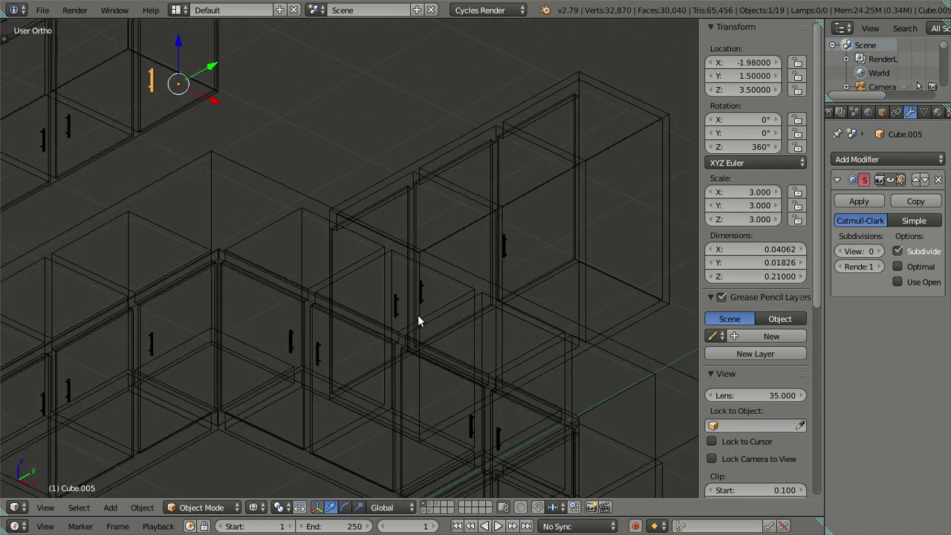
{"action": "scroll", "coordinate": [414, 318], "scroll_direction": "up", "scroll_amount": 2}
{"action": "left_click", "coordinate": [842, 268]}
- Drop render subdivision to 1 on two more handles on the other cabinets
{"action": "right_click", "coordinate": [452, 305]}
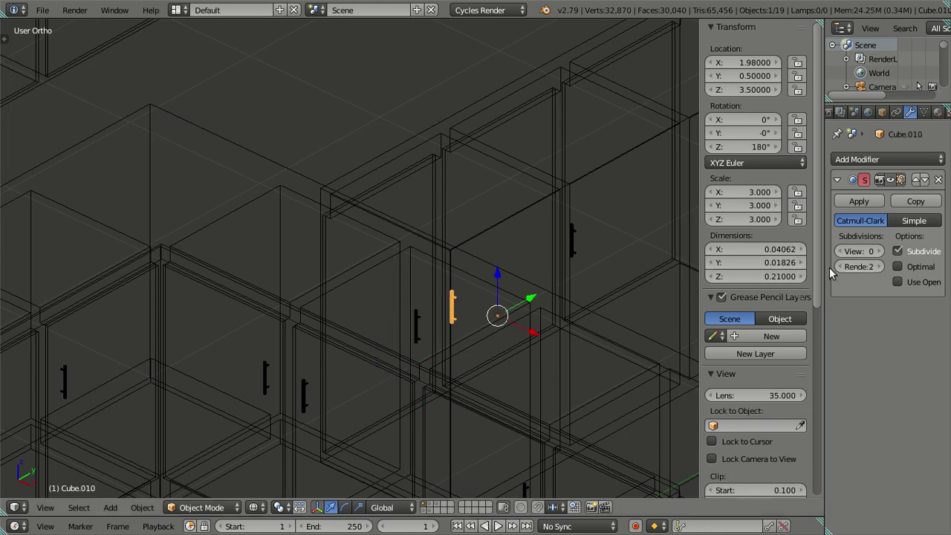
{"action": "right_click", "coordinate": [579, 248]}
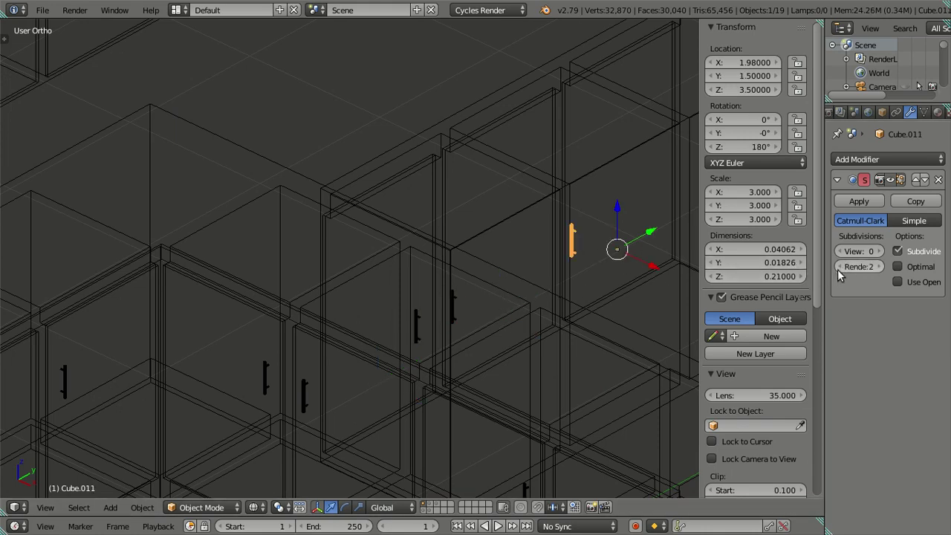
{"action": "scroll", "coordinate": [630, 297], "scroll_direction": "down", "scroll_amount": 1}
{"action": "key", "text": "a"}
{"action": "mouse_move", "coordinate": [513, 397]}
{"action": "middle_mouse_down"}
{"action": "mouse_move", "coordinate": [492, 302]}
{"action": "mouse_move", "coordinate": [452, 392]}
{"action": "middle_mouse_up"}
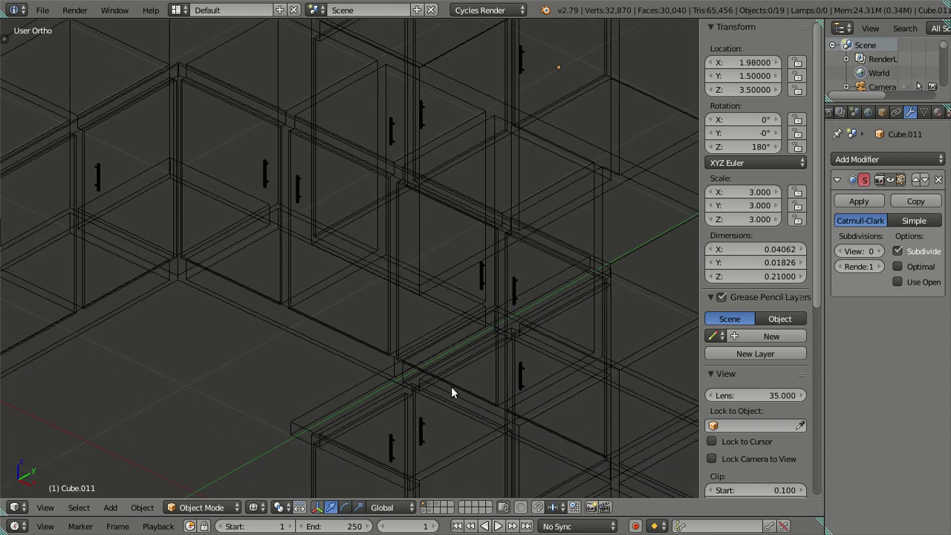
{"action": "left_click", "coordinate": [838, 266]}
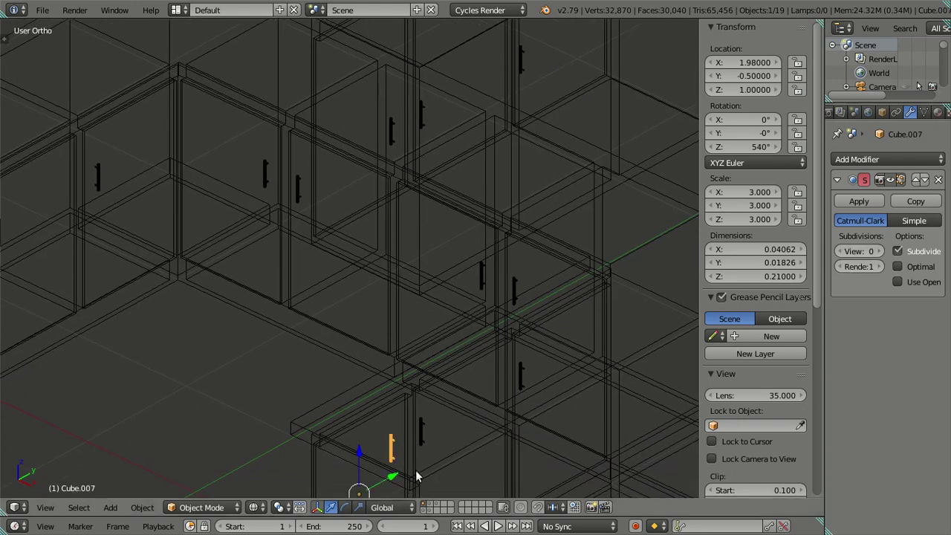
{"action": "right_click", "coordinate": [519, 376]}
{"action": "left_click", "coordinate": [838, 265]}
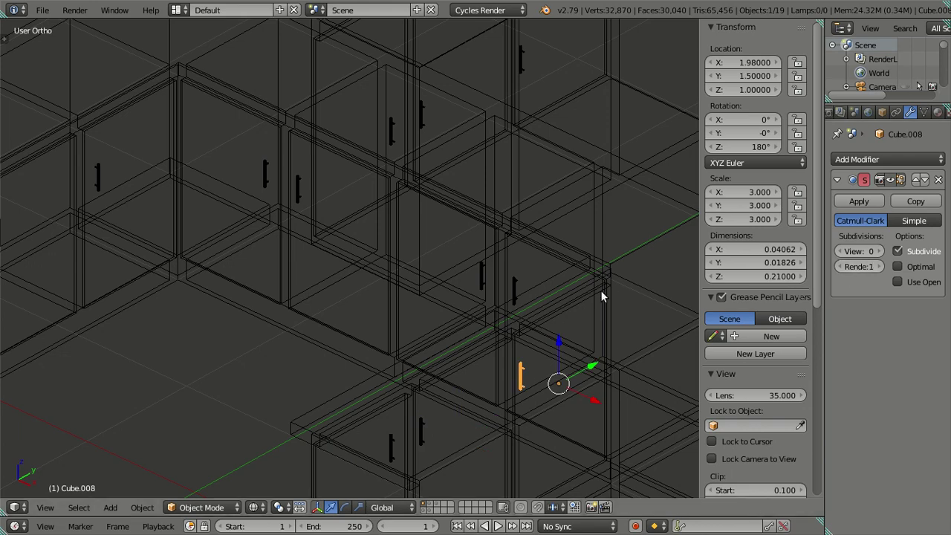
- Set render subdivision to 1 on the remaining cabinet door handles
{"action": "right_click", "coordinate": [513, 277]}
{"action": "right_click", "coordinate": [479, 274]}
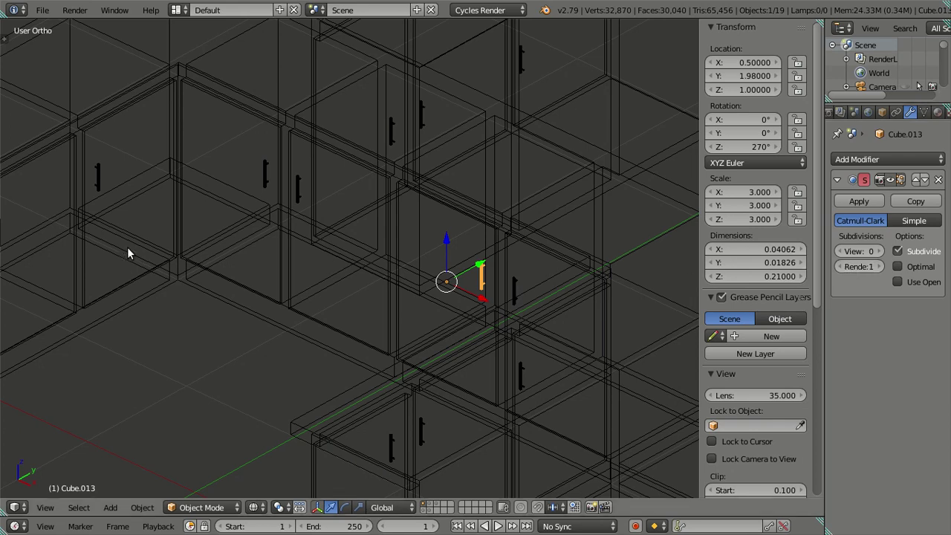
{"action": "left_click", "coordinate": [838, 266]}
{"action": "right_click", "coordinate": [263, 177]}
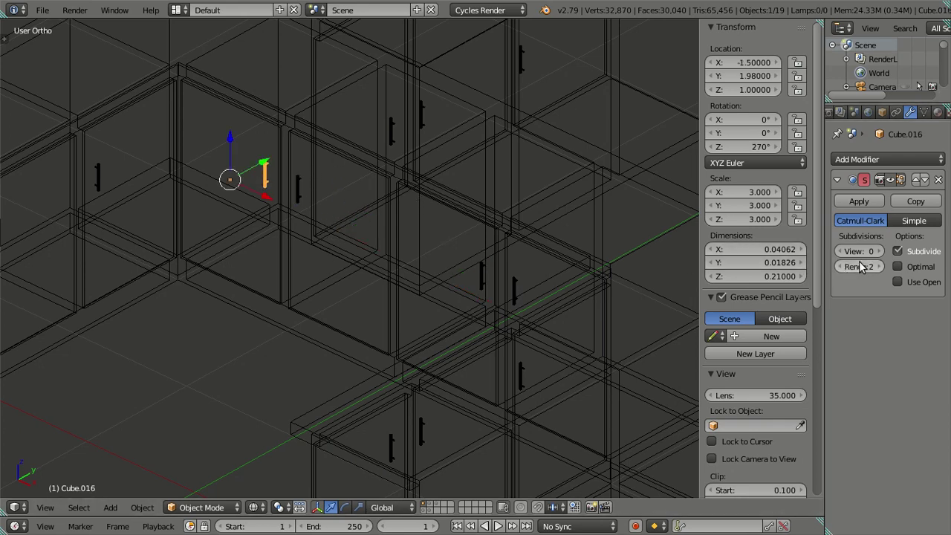
{"action": "right_click", "coordinate": [102, 173]}
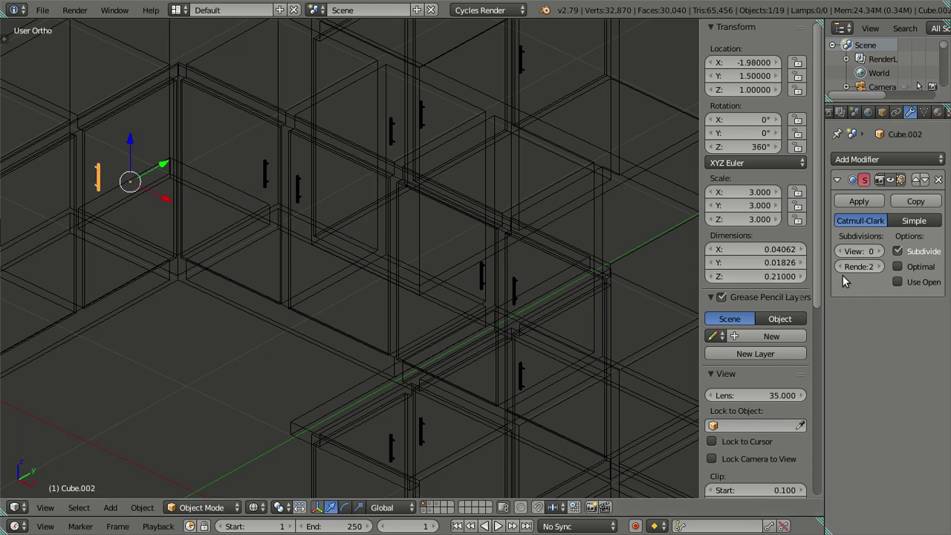
{"action": "scroll", "coordinate": [758, 275], "scroll_direction": "down", "scroll_amount": 1}
{"action": "scroll", "coordinate": [179, 284], "scroll_direction": "down", "scroll_amount": 2}
{"action": "middle_click_drag", "start_coordinate": [179, 283], "coordinate": [465, 236], "text": "shift"}
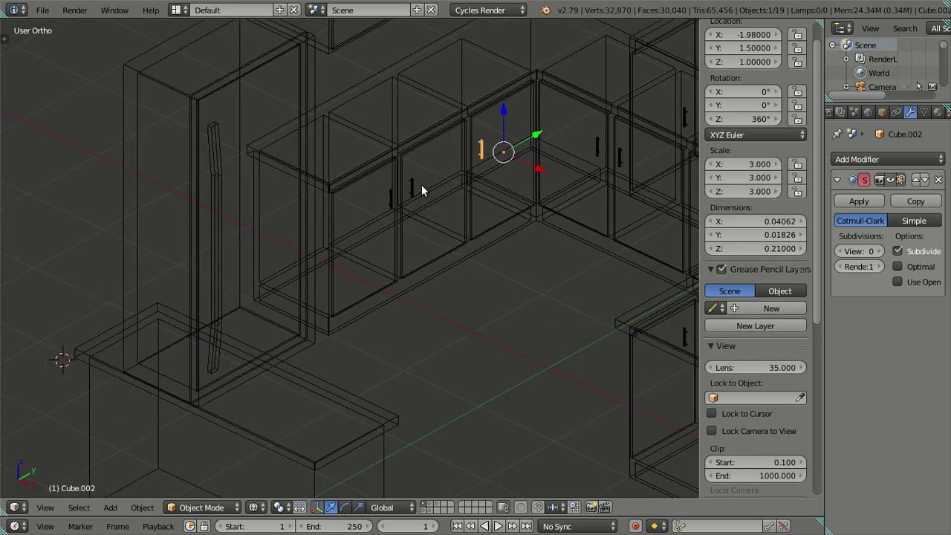
{"action": "left_click", "coordinate": [839, 266]}
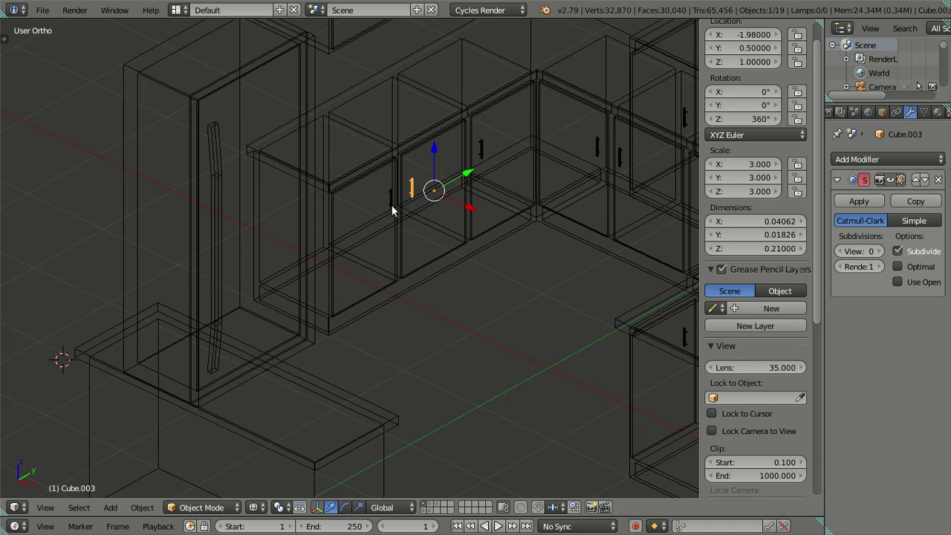
{"action": "left_click", "coordinate": [839, 266]}
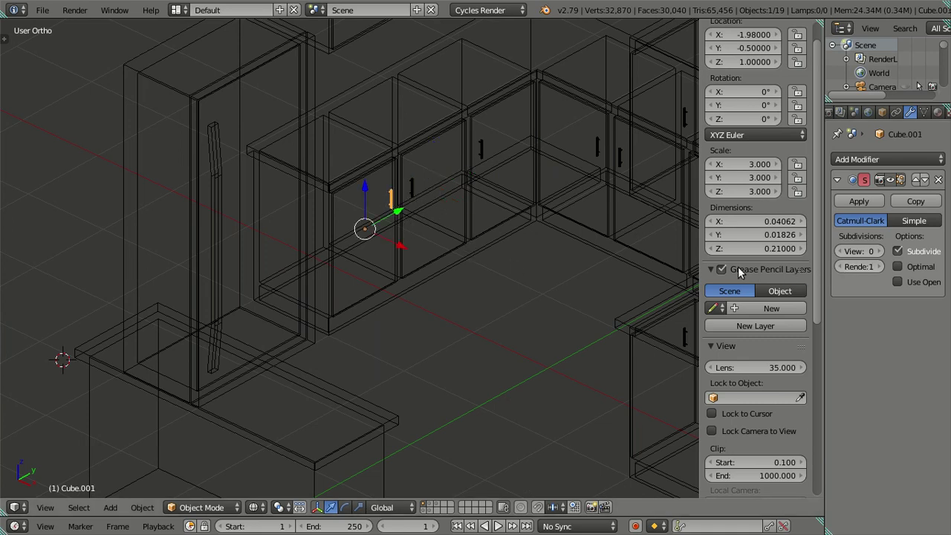
{"action": "key", "text": "z"}
{"action": "scroll", "coordinate": [434, 221], "scroll_direction": "up", "scroll_amount": 3}
{"action": "scroll", "coordinate": [377, 299], "scroll_direction": "up", "scroll_amount": 2}
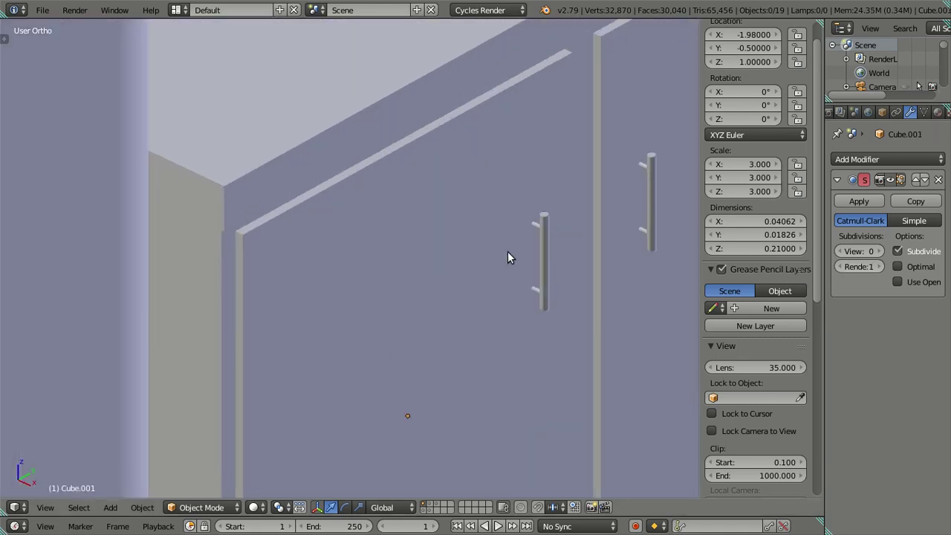
{"action": "scroll", "coordinate": [508, 252], "scroll_direction": "up", "scroll_amount": 2}
{"action": "scroll", "coordinate": [398, 308], "scroll_direction": "up", "scroll_amount": 3}
{"action": "left_click", "coordinate": [880, 252]}
{"action": "middle_click_drag", "start_coordinate": [393, 291], "coordinate": [518, 358]}
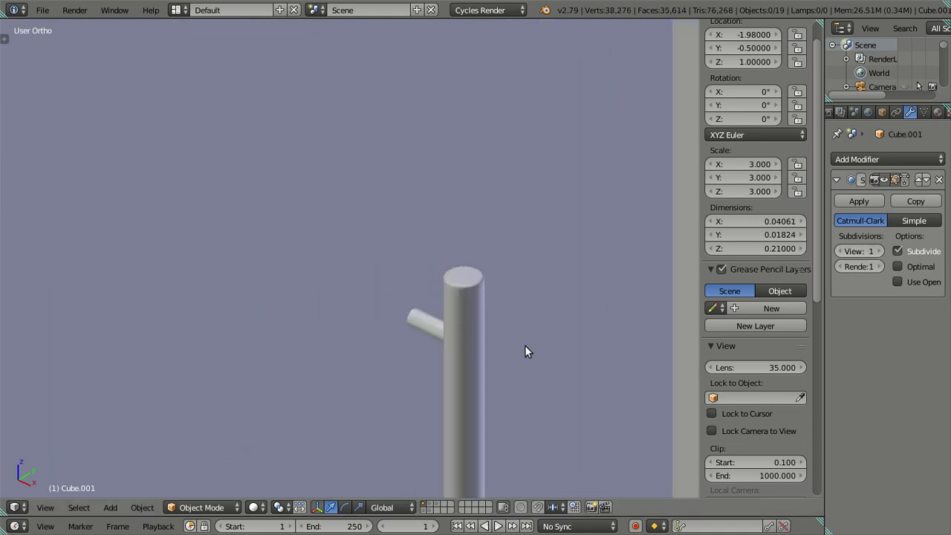
{"action": "scroll", "coordinate": [525, 345], "scroll_direction": "up", "scroll_amount": 2}
{"action": "left_click", "coordinate": [834, 252]}
{"action": "scroll", "coordinate": [302, 287], "scroll_direction": "down", "scroll_amount": 3}
{"action": "scroll", "coordinate": [318, 270], "scroll_direction": "down", "scroll_amount": 3}
{"action": "scroll", "coordinate": [352, 290], "scroll_direction": "down", "scroll_amount": 2}
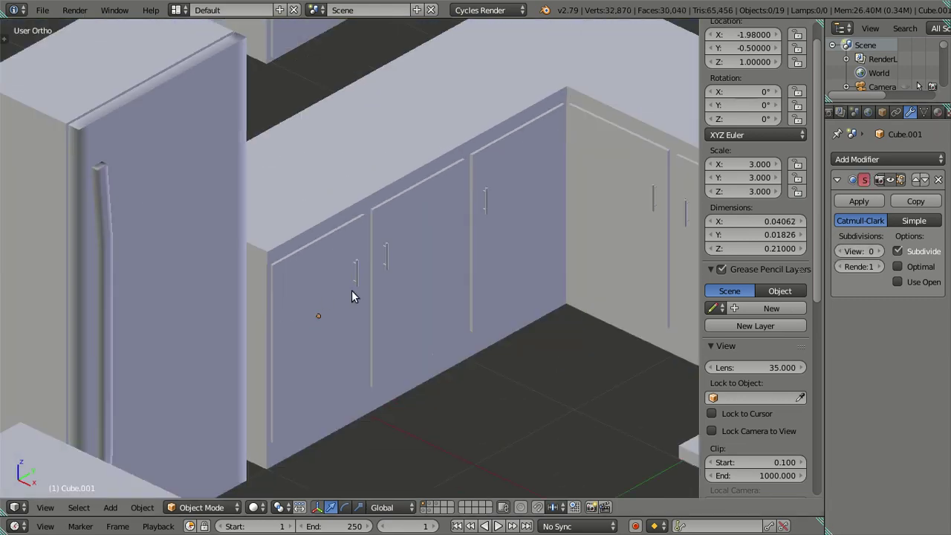
{"action": "scroll", "coordinate": [351, 290], "scroll_direction": "down", "scroll_amount": 3}
{"action": "key", "text": "z"}
{"action": "right_click", "coordinate": [322, 392]}
{"action": "key", "text": "a"}
{"action": "mouse_move", "coordinate": [323, 392]}
{"action": "middle_mouse_down"}
{"action": "mouse_move", "coordinate": [527, 322]}
{"action": "mouse_move", "coordinate": [307, 297]}
{"action": "mouse_move", "coordinate": [346, 334]}
{"action": "mouse_move", "coordinate": [314, 355]}
{"action": "mouse_move", "coordinate": [310, 372]}
{"action": "mouse_move", "coordinate": [268, 353]}
{"action": "mouse_move", "coordinate": [360, 225]}
{"action": "mouse_move", "coordinate": [367, 245]}
{"action": "mouse_move", "coordinate": [370, 221]}
{"action": "mouse_move", "coordinate": [344, 235]}
{"action": "mouse_move", "coordinate": [374, 260]}
{"action": "mouse_move", "coordinate": [411, 269]}
{"action": "mouse_move", "coordinate": [428, 263]}
{"action": "mouse_move", "coordinate": [429, 275]}
{"action": "mouse_move", "coordinate": [414, 285]}
{"action": "mouse_move", "coordinate": [398, 273]}
{"action": "mouse_move", "coordinate": [301, 272]}
{"action": "mouse_move", "coordinate": [308, 245]}
{"action": "mouse_move", "coordinate": [319, 244]}
{"action": "mouse_move", "coordinate": [331, 269]}
{"action": "mouse_move", "coordinate": [408, 247]}
{"action": "mouse_move", "coordinate": [323, 248]}
{"action": "middle_mouse_up"}
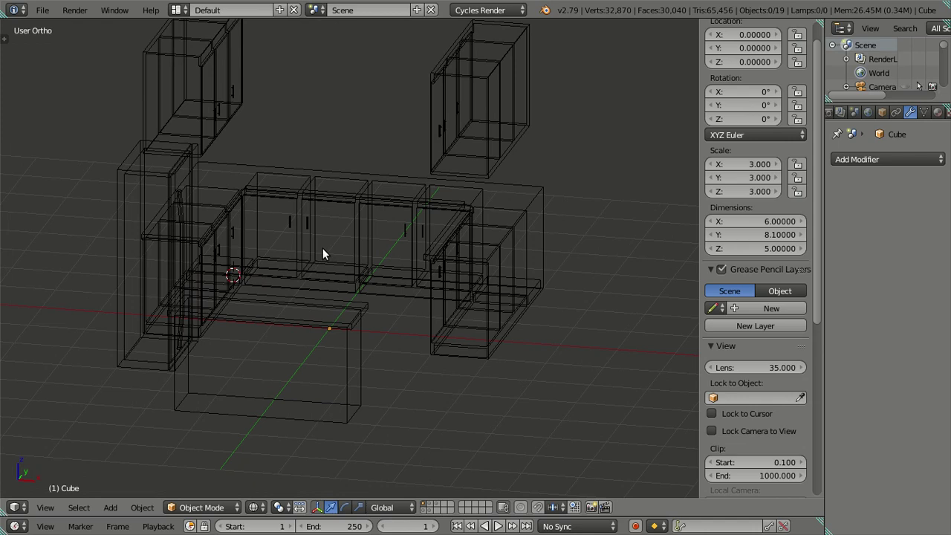
- Orbit around the kitchen in solid shading and briefly check the camera view
{"action": "middle_click_drag", "start_coordinate": [324, 247], "coordinate": [355, 228]}
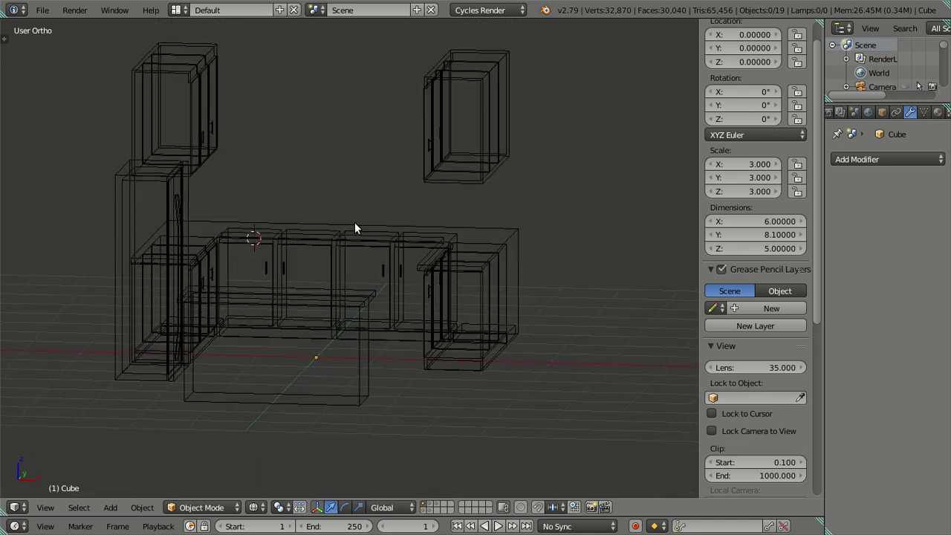
{"action": "mouse_move", "coordinate": [370, 183]}
{"action": "middle_mouse_down"}
{"action": "mouse_move", "coordinate": [355, 196]}
{"action": "mouse_move", "coordinate": [350, 238]}
{"action": "mouse_move", "coordinate": [372, 272]}
{"action": "mouse_move", "coordinate": [266, 246]}
{"action": "mouse_move", "coordinate": [287, 262]}
{"action": "mouse_move", "coordinate": [237, 250]}
{"action": "mouse_move", "coordinate": [193, 227]}
{"action": "middle_mouse_up"}
{"action": "scroll", "coordinate": [364, 247], "scroll_direction": "up", "scroll_amount": 3}
{"action": "scroll", "coordinate": [363, 247], "scroll_direction": "up", "scroll_amount": 2}
{"action": "key", "text": "z"}
{"action": "middle_click_drag", "start_coordinate": [170, 195], "coordinate": [192, 211]}
{"action": "mouse_move", "coordinate": [361, 190]}
{"action": "middle_mouse_down"}
{"action": "mouse_move", "coordinate": [340, 228]}
{"action": "mouse_move", "coordinate": [352, 248]}
{"action": "mouse_move", "coordinate": [357, 223]}
{"action": "mouse_move", "coordinate": [339, 206]}
{"action": "mouse_move", "coordinate": [515, 246]}
{"action": "mouse_move", "coordinate": [471, 240]}
{"action": "middle_mouse_up"}
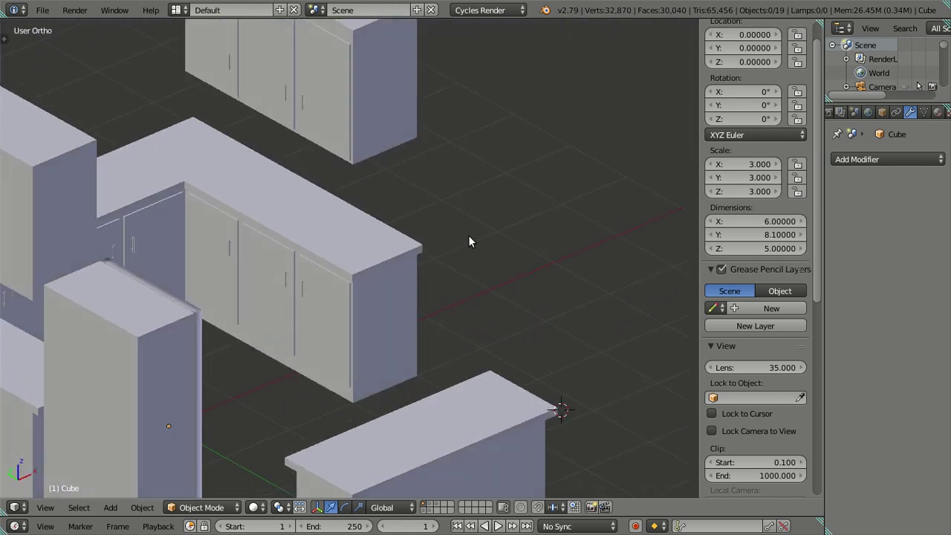
{"action": "scroll", "coordinate": [294, 243], "scroll_direction": "up", "scroll_amount": 3}
{"action": "key", "text": "KP_0"}
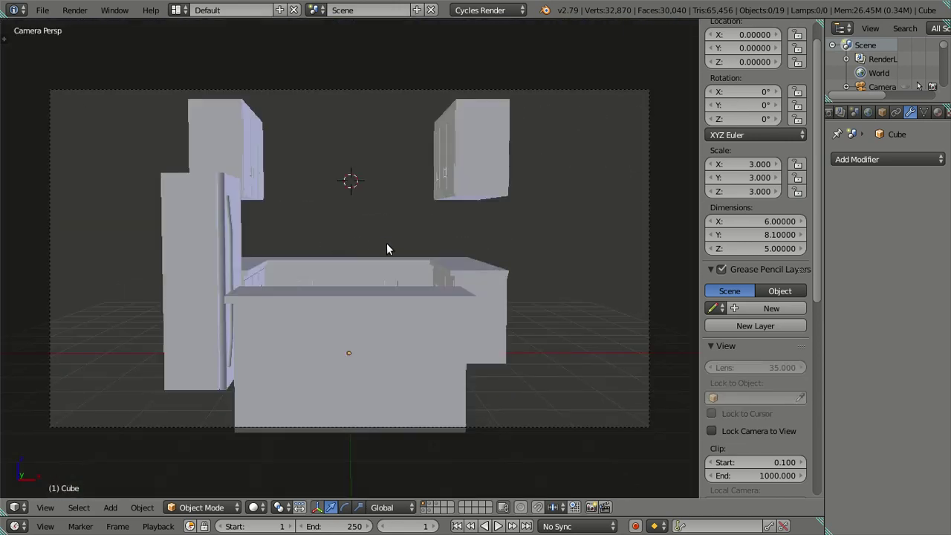
{"action": "key", "text": "KP_0"}
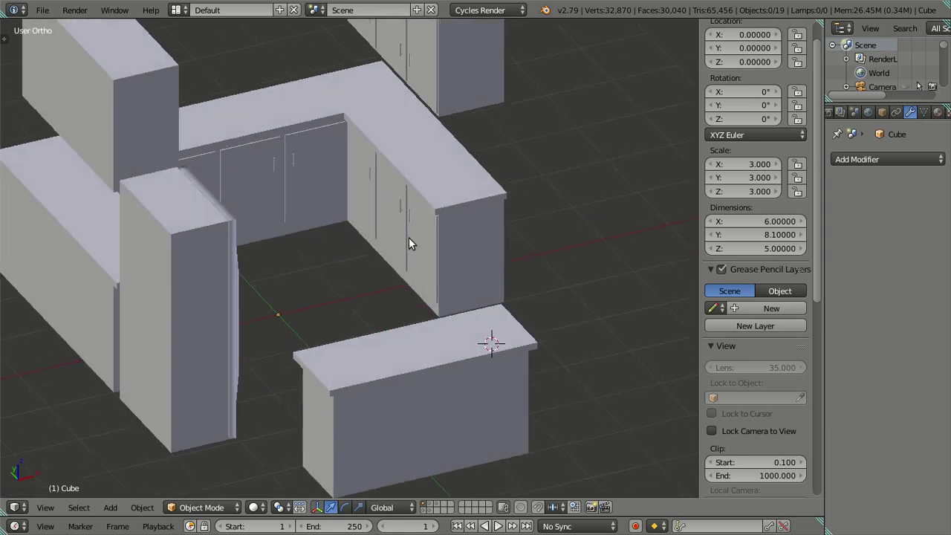
{"action": "mouse_move", "coordinate": [382, 202]}
{"action": "middle_mouse_down"}
{"action": "mouse_move", "coordinate": [395, 252]}
{"action": "mouse_move", "coordinate": [349, 224]}
{"action": "mouse_move", "coordinate": [318, 271]}
{"action": "middle_mouse_up"}
{"action": "mouse_move", "coordinate": [289, 311]}
{"action": "middle_mouse_down"}
{"action": "mouse_move", "coordinate": [263, 326]}
{"action": "mouse_move", "coordinate": [205, 314]}
{"action": "middle_mouse_up"}
- Hide the fridge door and enter Edit Mode on the Cube cabinet mesh
{"action": "right_click", "coordinate": [228, 296]}
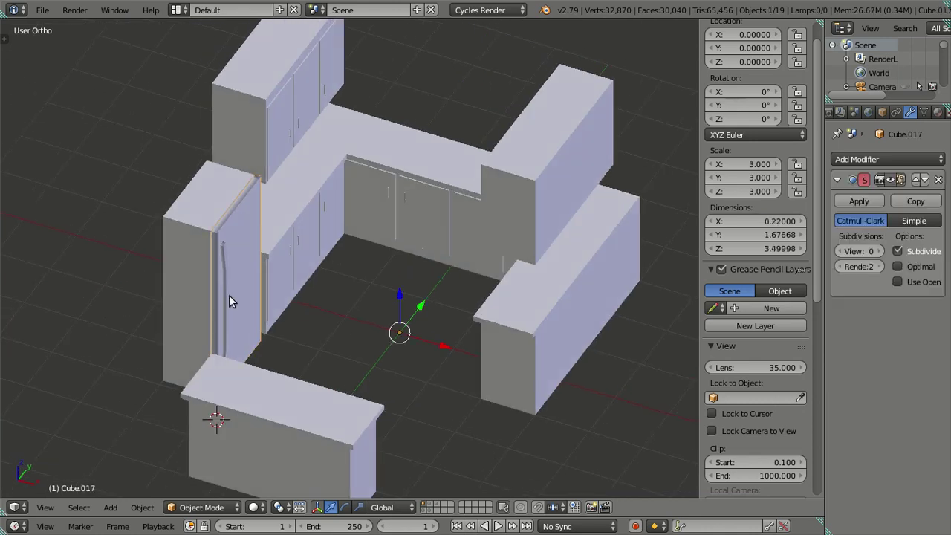
{"action": "key", "text": "Delete"}
{"action": "right_click", "coordinate": [191, 274]}
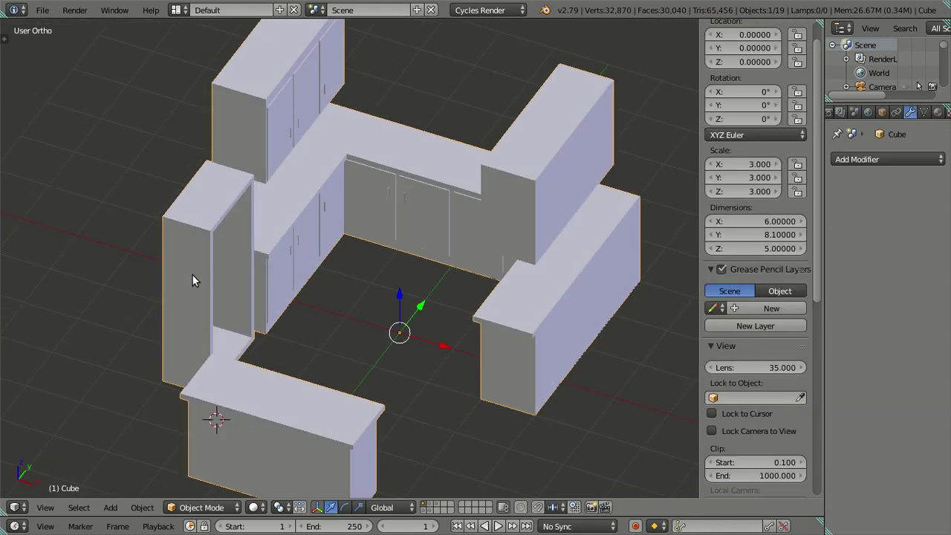
{"action": "key", "text": "Tab"}
- Select the tall fridge body and hide it
{"action": "key", "text": "l"}
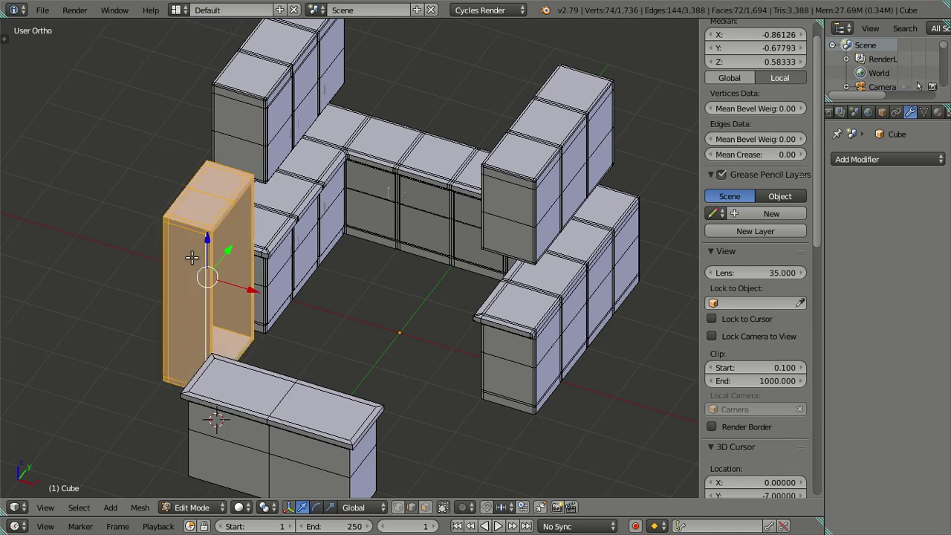
{"action": "key", "text": "x"}
{"action": "left_click", "coordinate": [192, 257]}
- Select the left and right upper cabinets with L and hide them with H
{"action": "mouse_move", "coordinate": [250, 247]}
{"action": "middle_mouse_down"}
{"action": "mouse_move", "coordinate": [389, 270]}
{"action": "mouse_move", "coordinate": [452, 365]}
{"action": "mouse_move", "coordinate": [64, 154]}
{"action": "middle_mouse_up"}
{"action": "scroll", "coordinate": [191, 199], "scroll_direction": "up", "scroll_amount": 1}
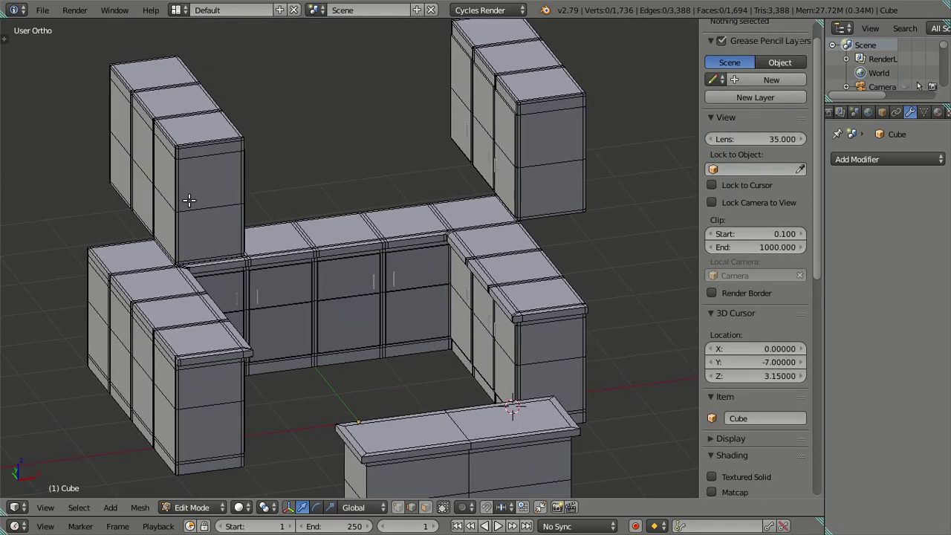
{"action": "scroll", "coordinate": [194, 242], "scroll_direction": "up", "scroll_amount": 1}
{"action": "right_click", "coordinate": [168, 172]}
{"action": "key", "text": "l"}
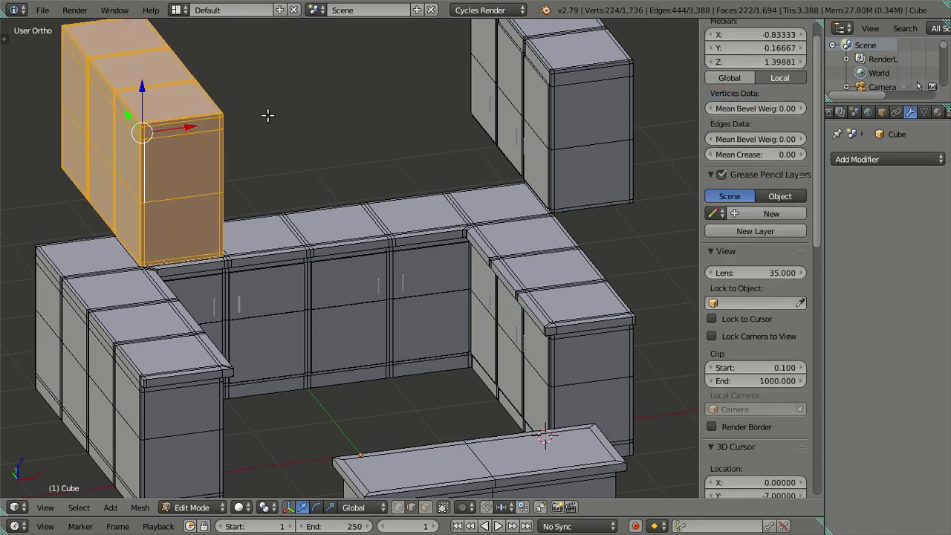
{"action": "key", "text": "l"}
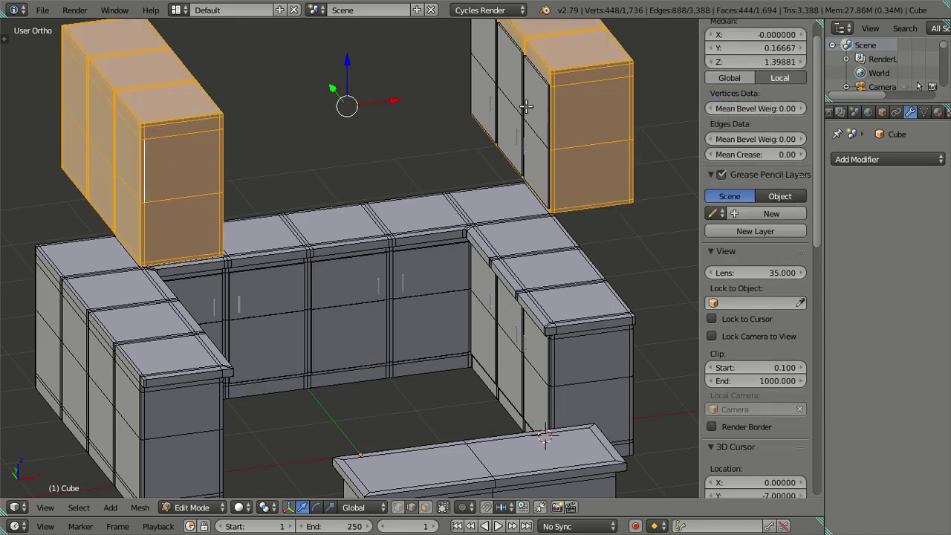
{"action": "key", "text": "l"}
{"action": "key", "text": "l"}
{"action": "key", "text": "l"}
{"action": "middle_click_drag", "start_coordinate": [468, 139], "coordinate": [344, 138]}
{"action": "key", "text": "l"}
{"action": "key", "text": "l"}
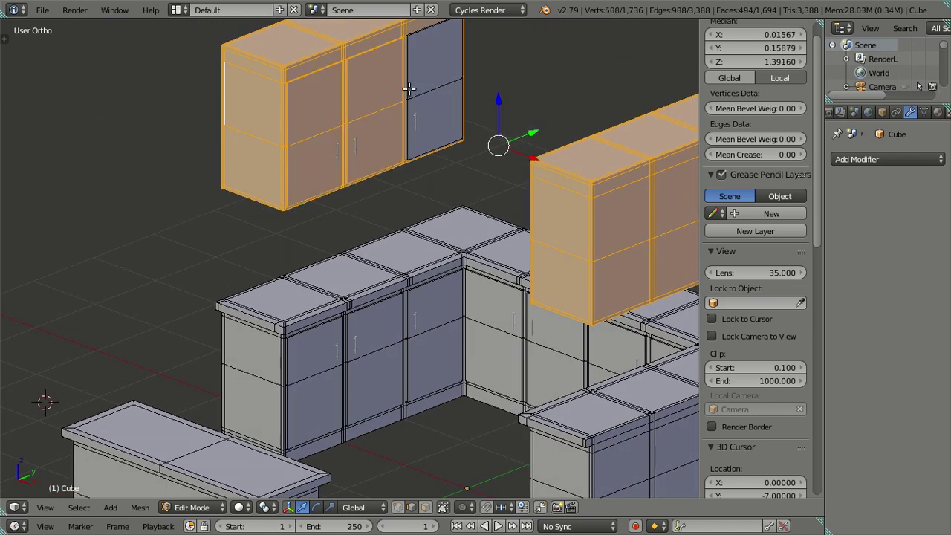
{"action": "key", "text": "l"}
{"action": "key", "text": "h"}
{"action": "mouse_move", "coordinate": [422, 88]}
{"action": "middle_mouse_down"}
{"action": "mouse_move", "coordinate": [452, 123]}
{"action": "mouse_move", "coordinate": [321, 144]}
{"action": "middle_mouse_up"}
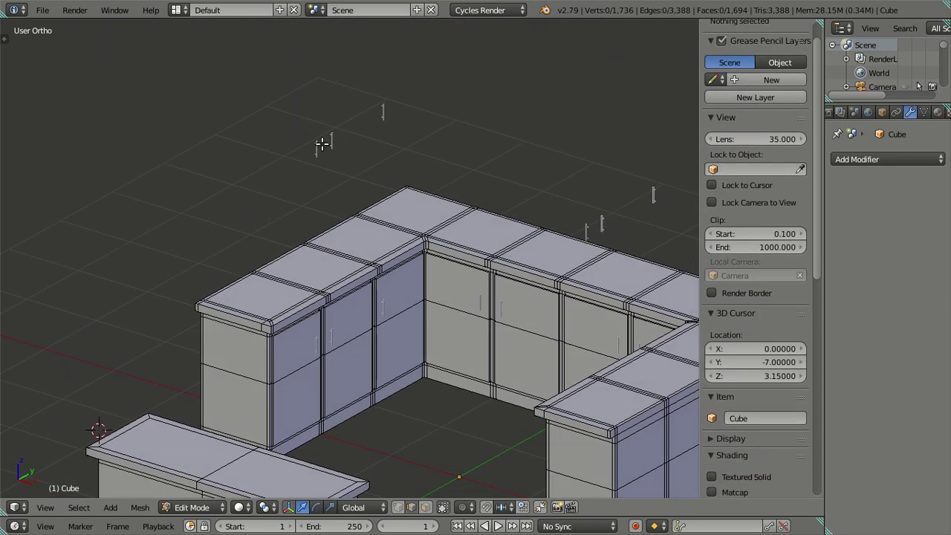
- Return to Object Mode in wireframe and select the cabinet door handles, undoing a stray cabinet pick
{"action": "key", "text": "Tab"}
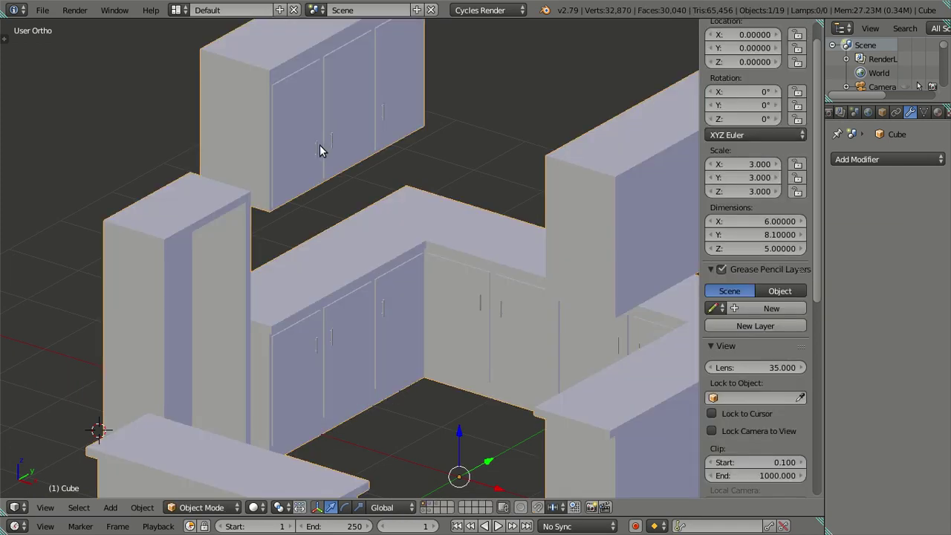
{"action": "key", "text": "z"}
{"action": "right_click", "coordinate": [314, 147]}
{"action": "right_click", "coordinate": [339, 146], "text": "shift"}
{"action": "right_click", "coordinate": [382, 113], "text": "shift"}
{"action": "right_click", "coordinate": [585, 232], "text": "shift"}
{"action": "right_click", "coordinate": [604, 225], "text": "shift"}
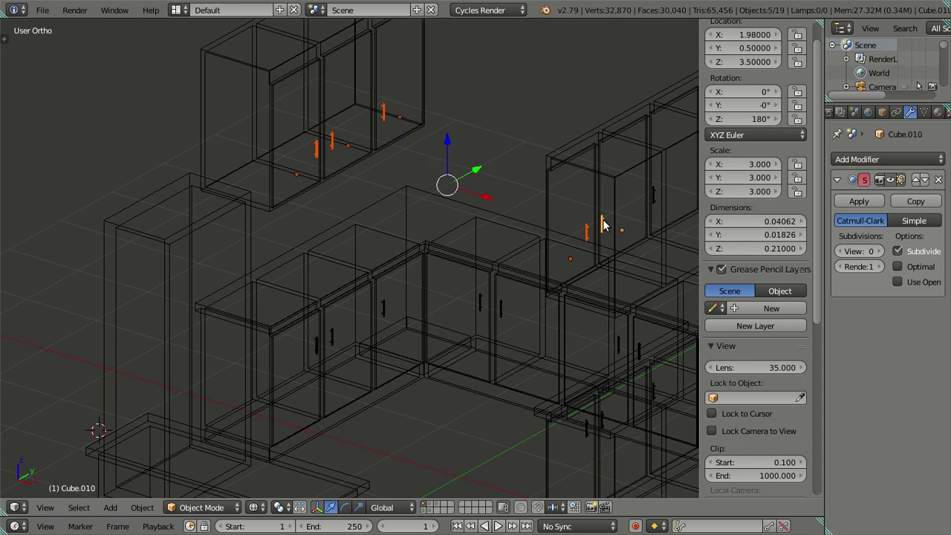
{"action": "right_click", "coordinate": [657, 195], "text": "shift"}
{"action": "key", "text": "ctrl+z"}
{"action": "right_click", "coordinate": [655, 196], "text": "shift"}
{"action": "key", "text": "ctrl+z"}
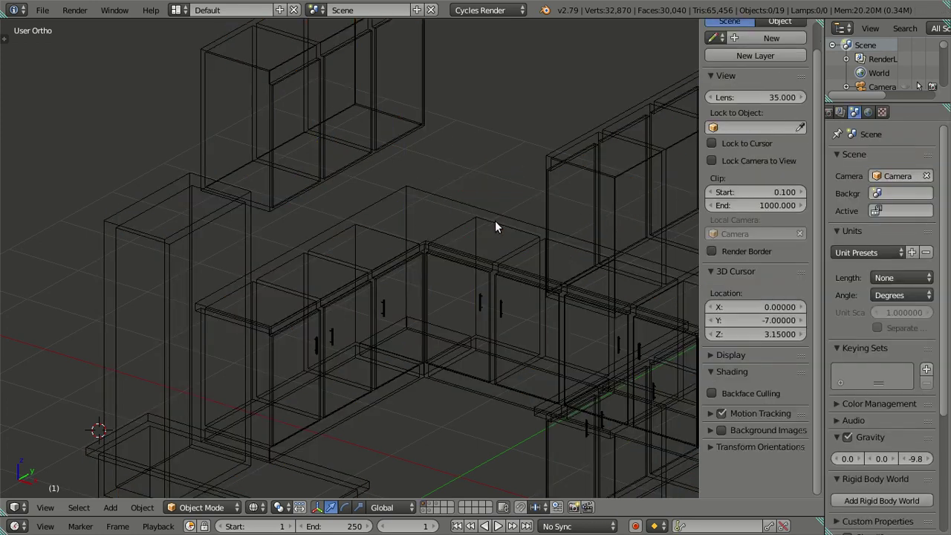
- Clear the selection, go back to solid shading, exit the cabinet mesh and zoom onto the doors
{"action": "key", "text": "a"}
{"action": "key", "text": "z"}
{"action": "scroll", "coordinate": [417, 256], "scroll_direction": "up", "scroll_amount": 4}
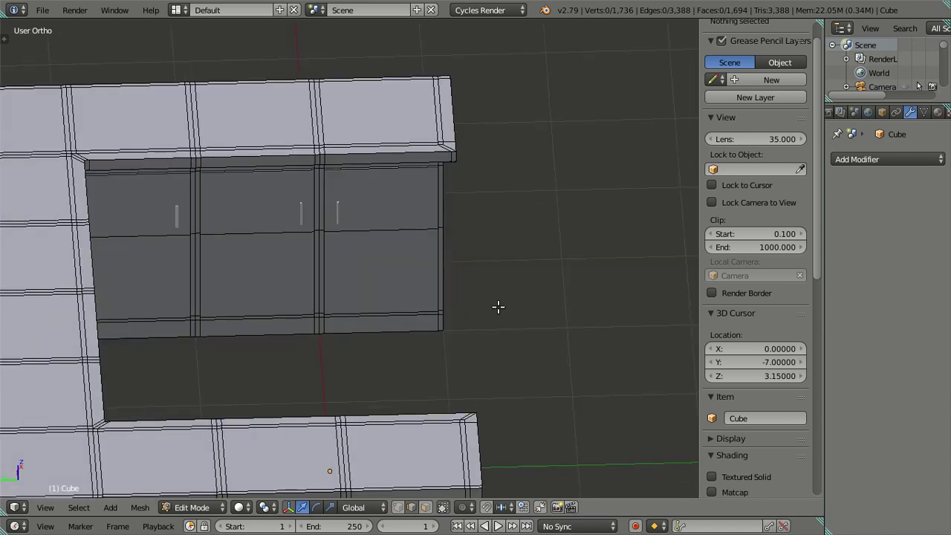
{"action": "scroll", "coordinate": [461, 306], "scroll_direction": "up", "scroll_amount": 1}
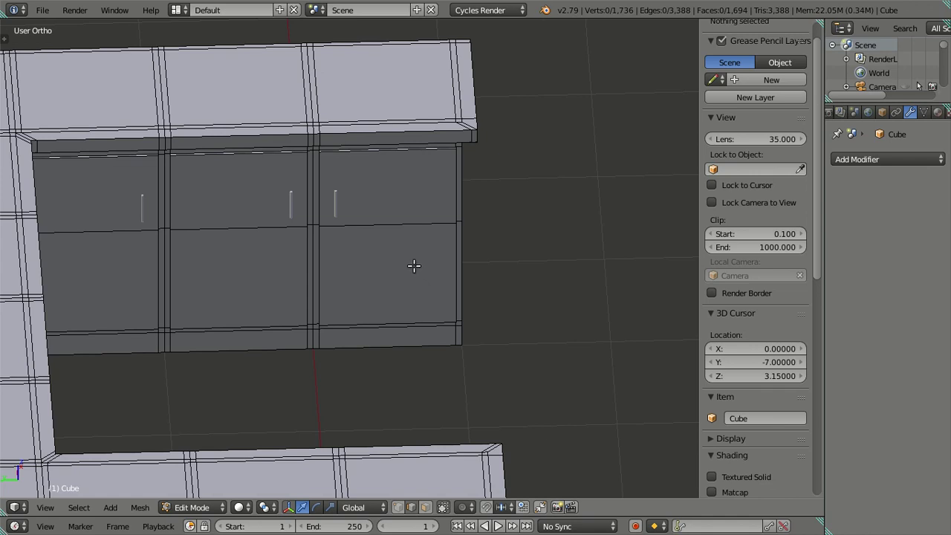
{"action": "mouse_move", "coordinate": [208, 201]}
{"action": "middle_mouse_down"}
{"action": "mouse_move", "coordinate": [301, 227]}
{"action": "mouse_move", "coordinate": [276, 218]}
{"action": "mouse_move", "coordinate": [327, 258]}
{"action": "middle_mouse_up"}
{"action": "scroll", "coordinate": [516, 312], "scroll_direction": "up", "scroll_amount": 2}
{"action": "scroll", "coordinate": [432, 227], "scroll_direction": "up", "scroll_amount": 2}
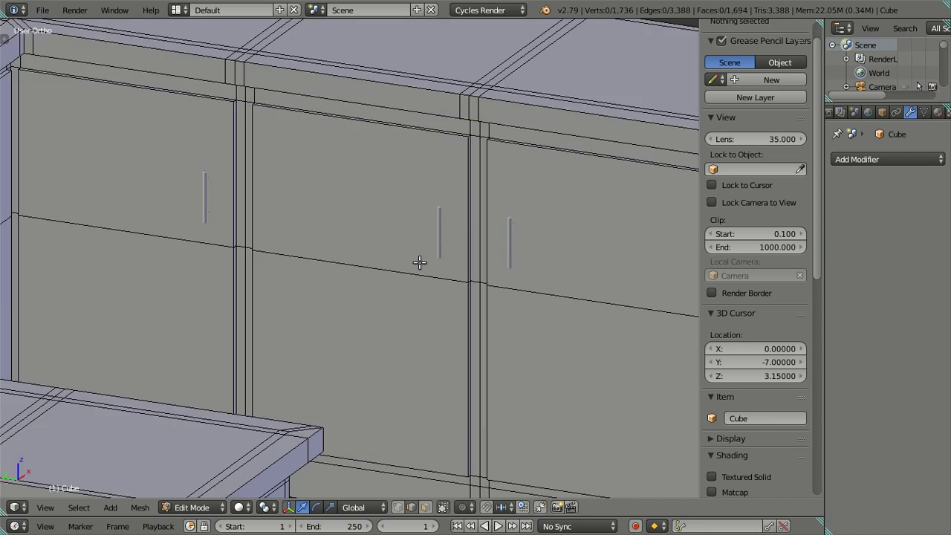
{"action": "key", "text": "Tab"}
{"action": "scroll", "coordinate": [420, 261], "scroll_direction": "up", "scroll_amount": 3}
{"action": "scroll", "coordinate": [443, 242], "scroll_direction": "down", "scroll_amount": 4}
- Select a cabinet door handle, trying a 90° X rotation and cancelling it
{"action": "scroll", "coordinate": [465, 215], "scroll_direction": "up", "scroll_amount": 1}
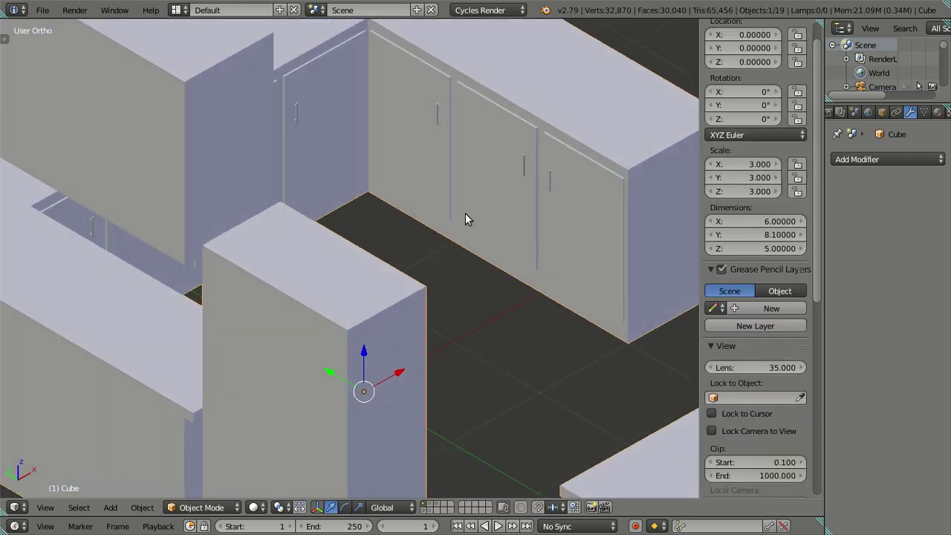
{"action": "scroll", "coordinate": [564, 173], "scroll_direction": "up", "scroll_amount": 2}
{"action": "scroll", "coordinate": [394, 301], "scroll_direction": "up", "scroll_amount": 2}
{"action": "right_click", "coordinate": [408, 255]}
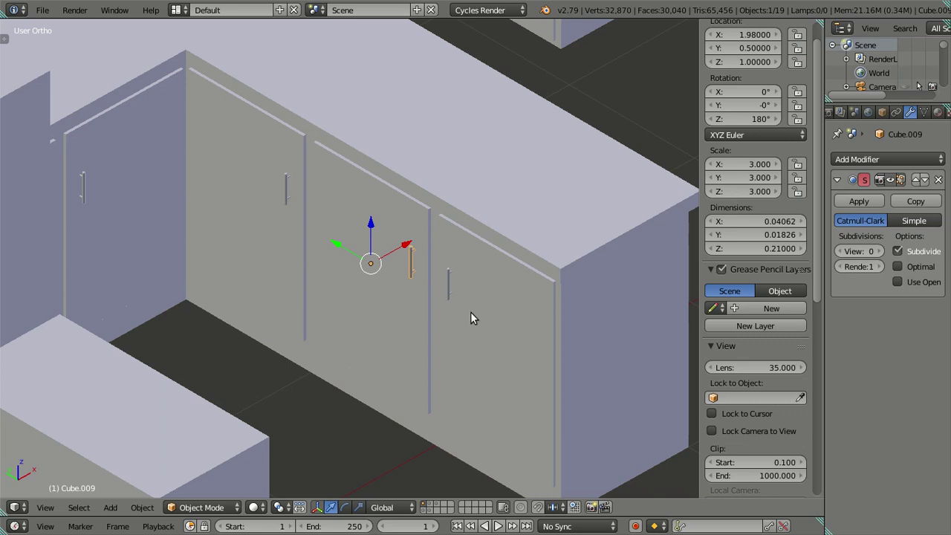
{"action": "type", "text": "r90x"}
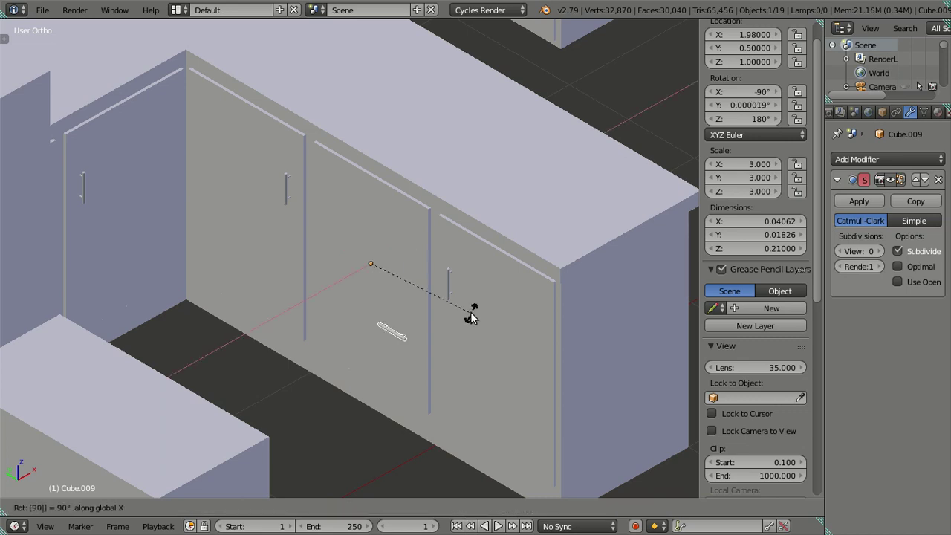
{"action": "key", "text": "Escape"}
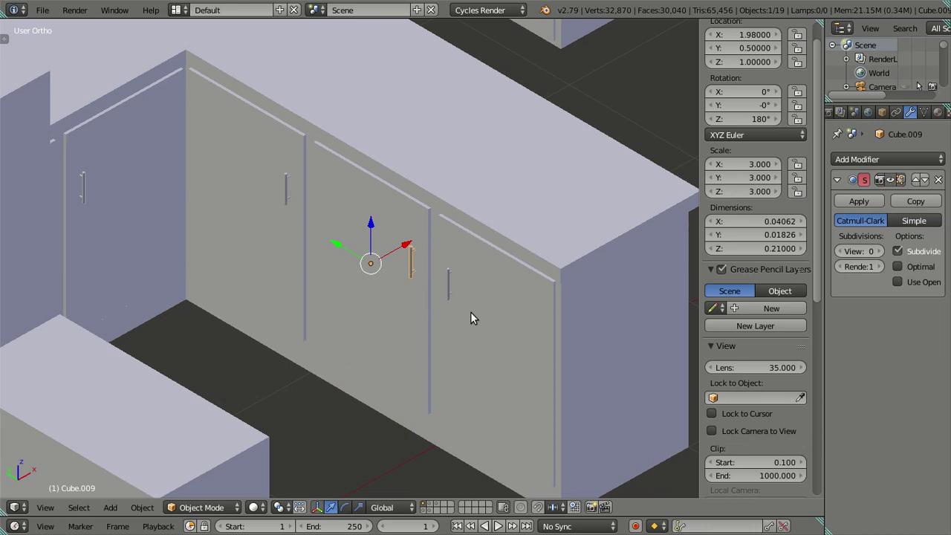
- Edit the handle mesh in wireframe and select the end edge loop of its stub
{"action": "scroll", "coordinate": [468, 313], "scroll_direction": "up", "scroll_amount": 3}
{"action": "scroll", "coordinate": [431, 298], "scroll_direction": "up", "scroll_amount": 2}
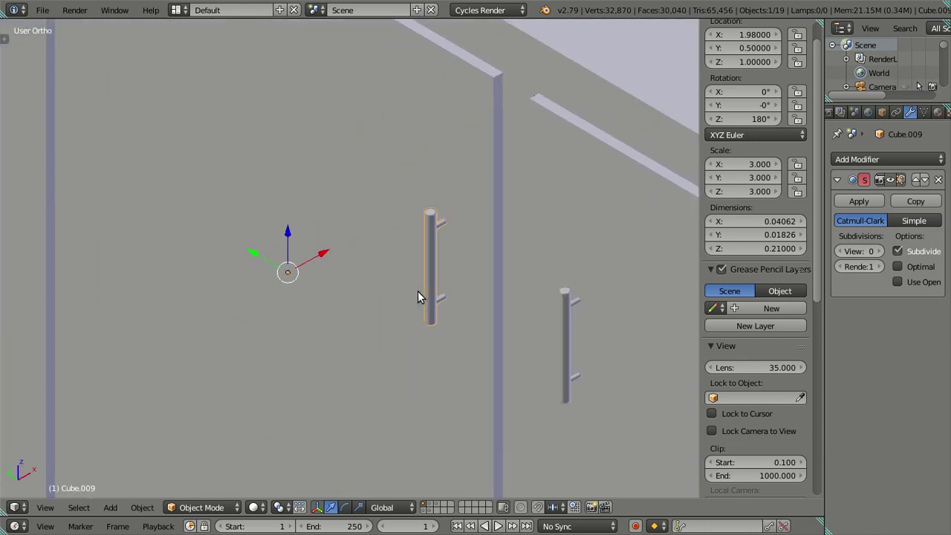
{"action": "key", "text": "Tab"}
{"action": "scroll", "coordinate": [535, 283], "scroll_direction": "up", "scroll_amount": 3}
{"action": "key", "text": "z"}
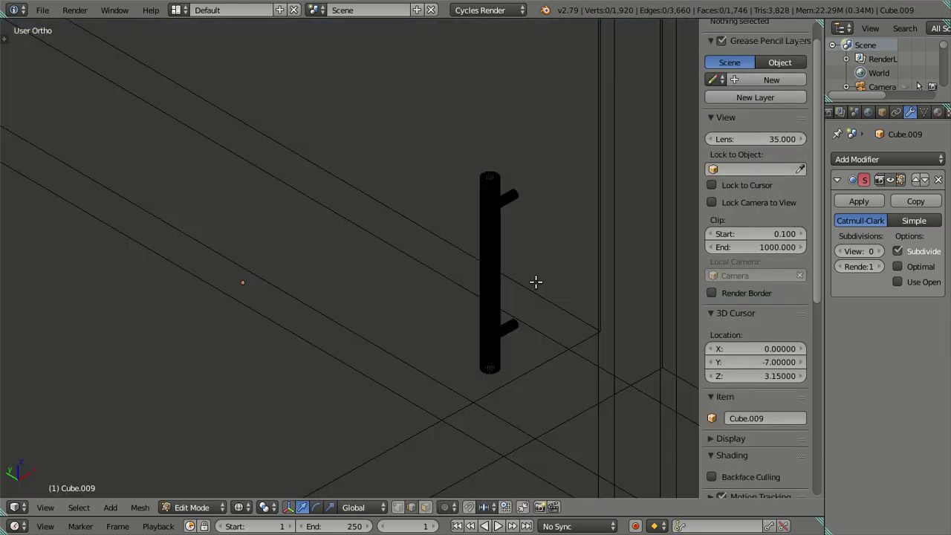
{"action": "scroll", "coordinate": [533, 200], "scroll_direction": "up", "scroll_amount": 2}
{"action": "scroll", "coordinate": [500, 246], "scroll_direction": "up", "scroll_amount": 1}
{"action": "middle_click_drag", "start_coordinate": [501, 246], "coordinate": [356, 283], "text": "shift"}
{"action": "scroll", "coordinate": [422, 222], "scroll_direction": "up", "scroll_amount": 2}
{"action": "scroll", "coordinate": [435, 219], "scroll_direction": "up", "scroll_amount": 1}
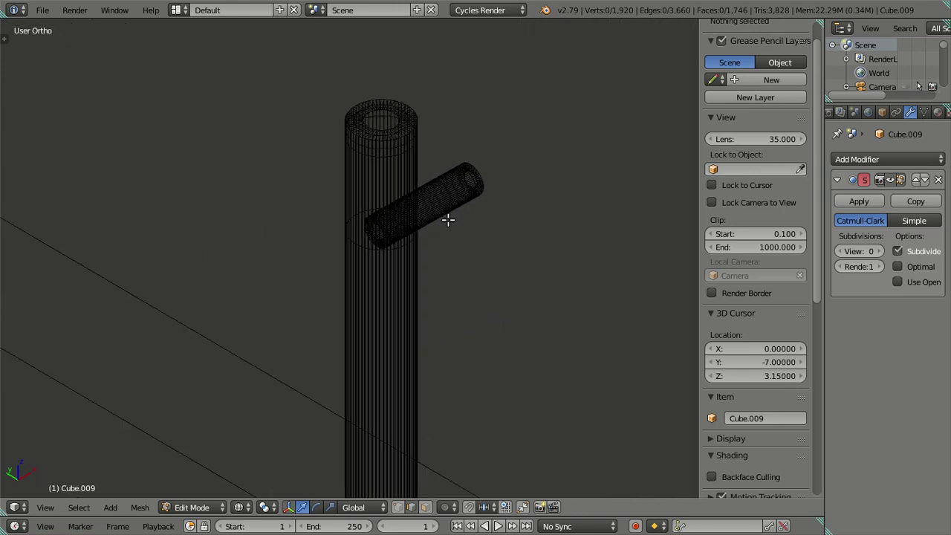
{"action": "middle_click_drag", "start_coordinate": [448, 216], "coordinate": [339, 364], "text": "shift"}
{"action": "scroll", "coordinate": [418, 310], "scroll_direction": "up", "scroll_amount": 2}
{"action": "scroll", "coordinate": [391, 340], "scroll_direction": "up", "scroll_amount": 2}
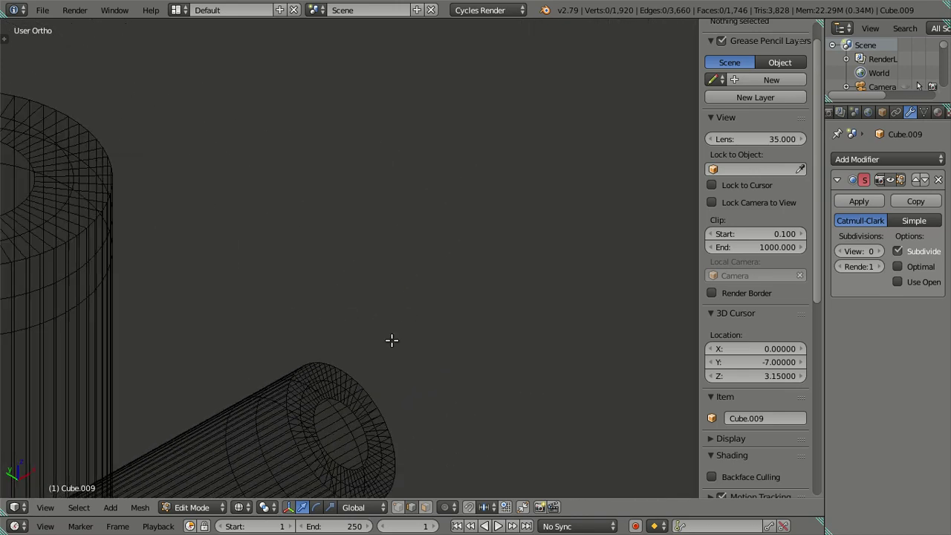
{"action": "right_click", "coordinate": [383, 397], "text": "alt"}
- Add the stub's outer edge loop to the selection
{"action": "scroll", "coordinate": [378, 384], "scroll_direction": "down", "scroll_amount": 4}
{"action": "scroll", "coordinate": [376, 385], "scroll_direction": "down", "scroll_amount": 5}
{"action": "middle_click_drag", "start_coordinate": [376, 384], "coordinate": [390, 197], "text": "shift"}
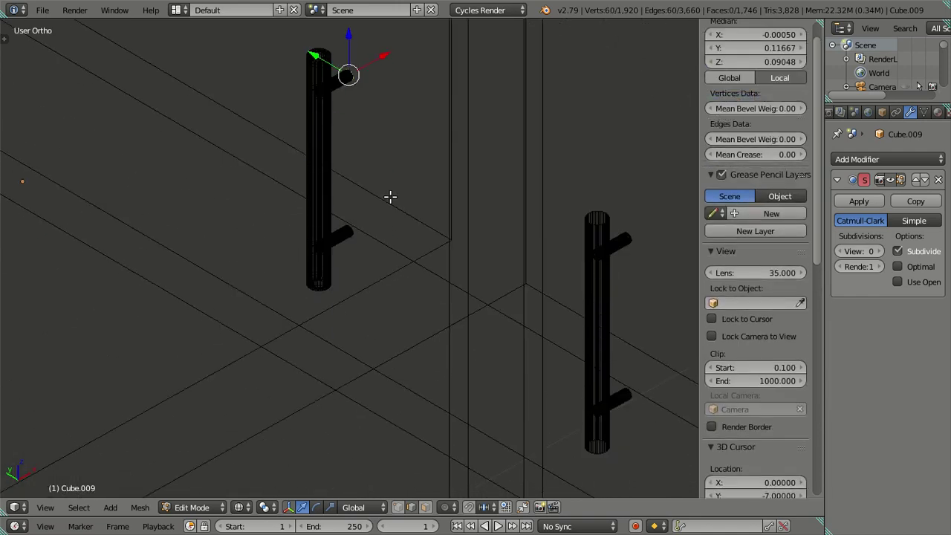
{"action": "scroll", "coordinate": [390, 197], "scroll_direction": "up", "scroll_amount": 4}
{"action": "scroll", "coordinate": [384, 236], "scroll_direction": "up", "scroll_amount": 2}
{"action": "scroll", "coordinate": [376, 329], "scroll_direction": "up", "scroll_amount": 2}
{"action": "mouse_move", "coordinate": [384, 235]}
{"action": "middle_mouse_down", "text": "shift"}
{"action": "mouse_move", "coordinate": [376, 329]}
{"action": "mouse_move", "coordinate": [389, 296]}
{"action": "middle_mouse_up", "text": "shift"}
{"action": "scroll", "coordinate": [376, 330], "scroll_direction": "up", "scroll_amount": 4}
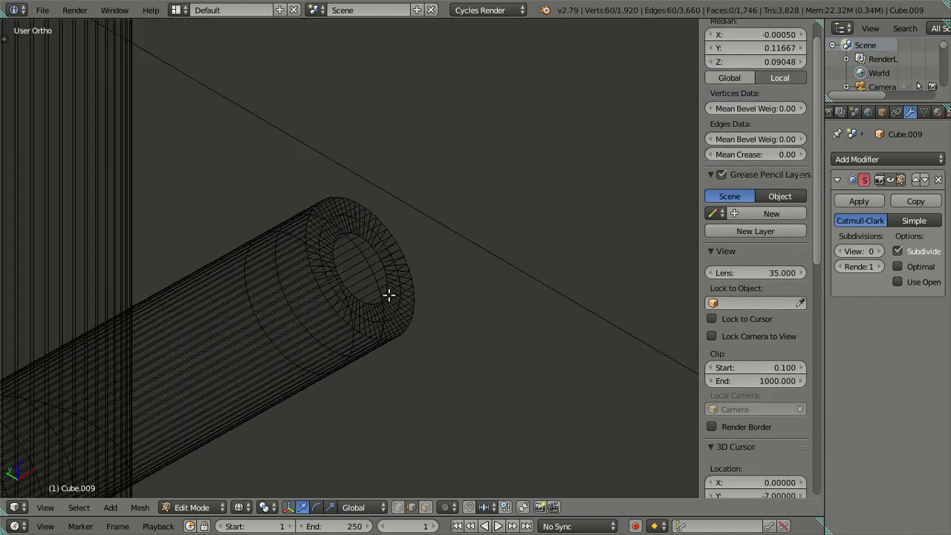
{"action": "scroll", "coordinate": [389, 295], "scroll_direction": "down", "scroll_amount": 1}
{"action": "right_click", "coordinate": [429, 250], "text": "alt+shift"}
{"action": "scroll", "coordinate": [438, 256], "scroll_direction": "down", "scroll_amount": 2}
- Snap the 3D cursor to the selected stub end with Shift+S
{"action": "key", "text": "shift+s"}
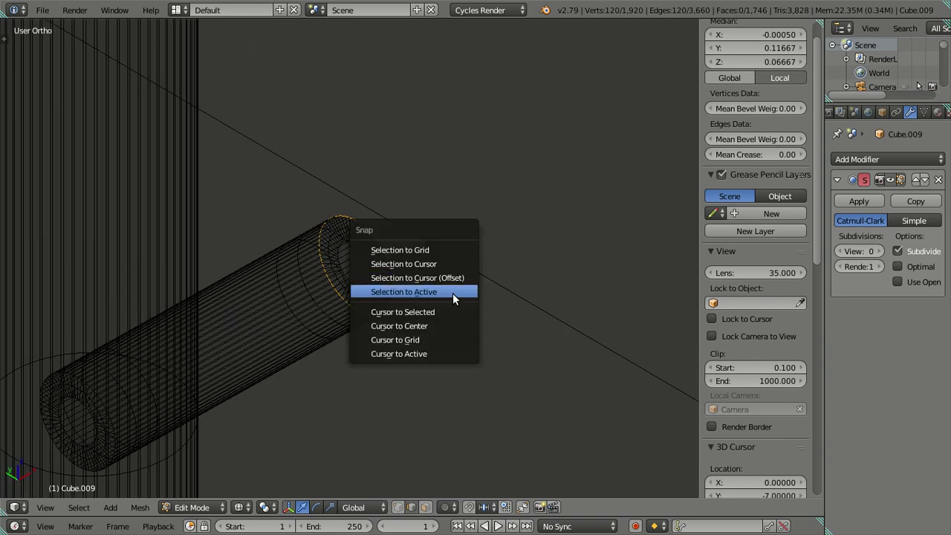
{"action": "left_click", "coordinate": [448, 308]}
{"action": "scroll", "coordinate": [434, 329], "scroll_direction": "down", "scroll_amount": 5}
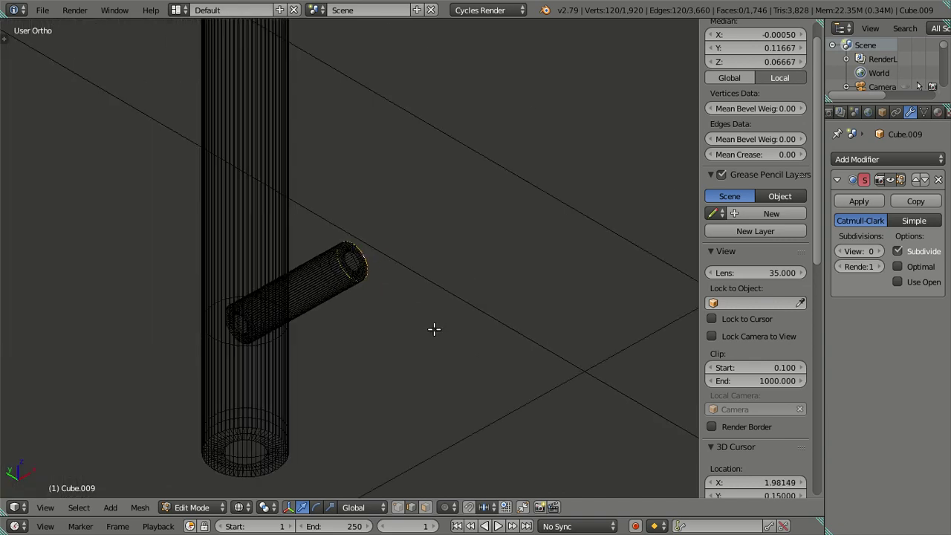
{"action": "scroll", "coordinate": [434, 329], "scroll_direction": "down", "scroll_amount": 5}
- In Object Mode, set the handle's origin to the 3D cursor, then undo that change
{"action": "key", "text": "Tab"}
{"action": "scroll", "coordinate": [434, 329], "scroll_direction": "down", "scroll_amount": 2}
{"action": "scroll", "coordinate": [433, 324], "scroll_direction": "down", "scroll_amount": 2}
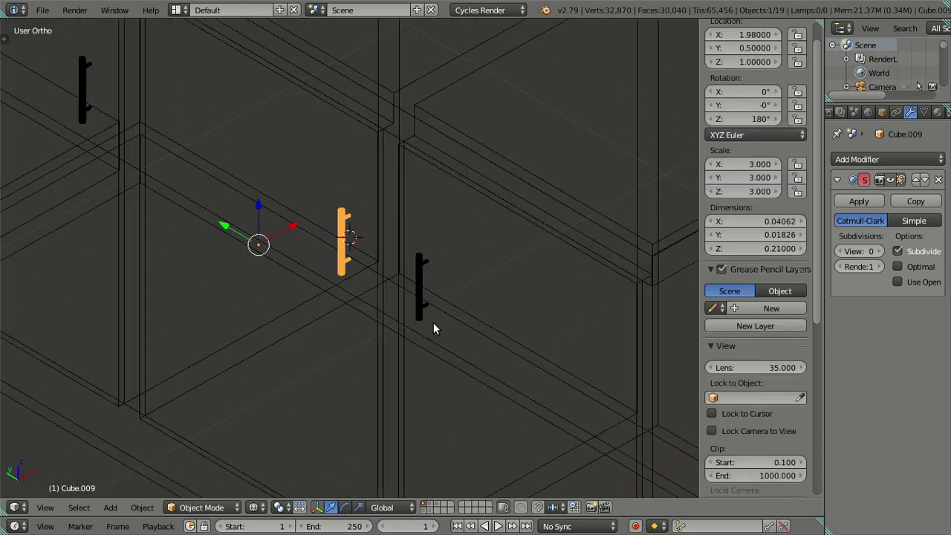
{"action": "key", "text": "ctrl+shift+alt+c"}
{"action": "left_click", "coordinate": [374, 350]}
{"action": "scroll", "coordinate": [360, 328], "scroll_direction": "down", "scroll_amount": 1}
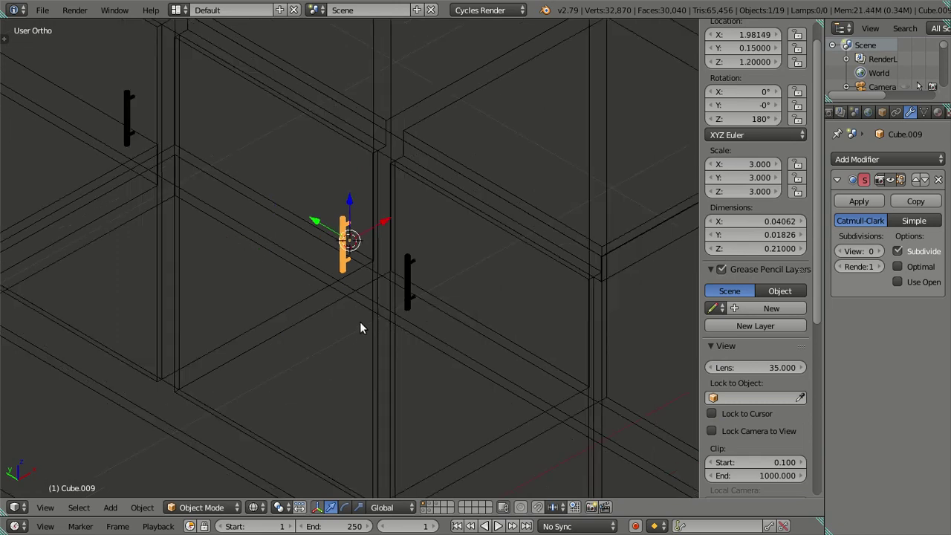
{"action": "scroll", "coordinate": [359, 328], "scroll_direction": "down", "scroll_amount": 1}
{"action": "key", "text": "ctrl+z"}
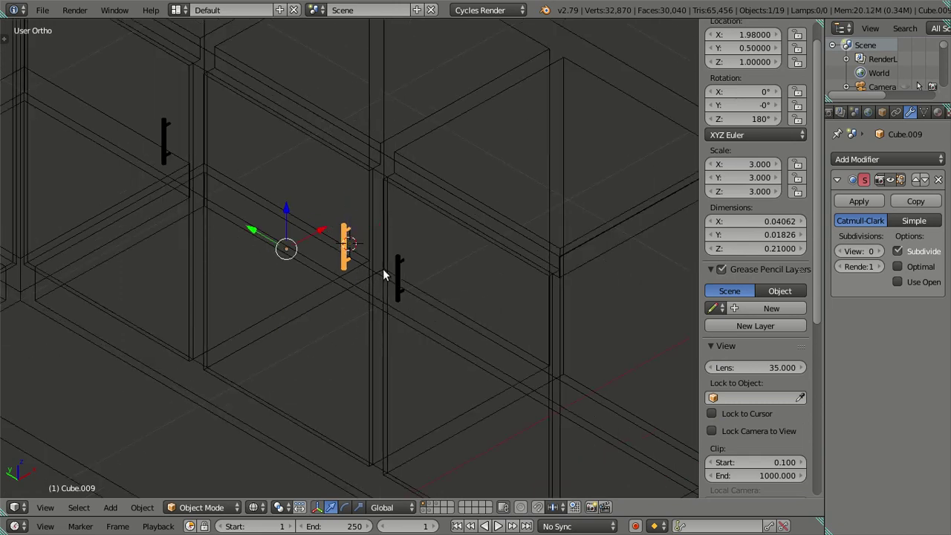
- Delete the selected door handle
{"action": "key", "text": "x"}
{"action": "left_click", "coordinate": [479, 260]}
{"action": "scroll", "coordinate": [470, 255], "scroll_direction": "down", "scroll_amount": 3}
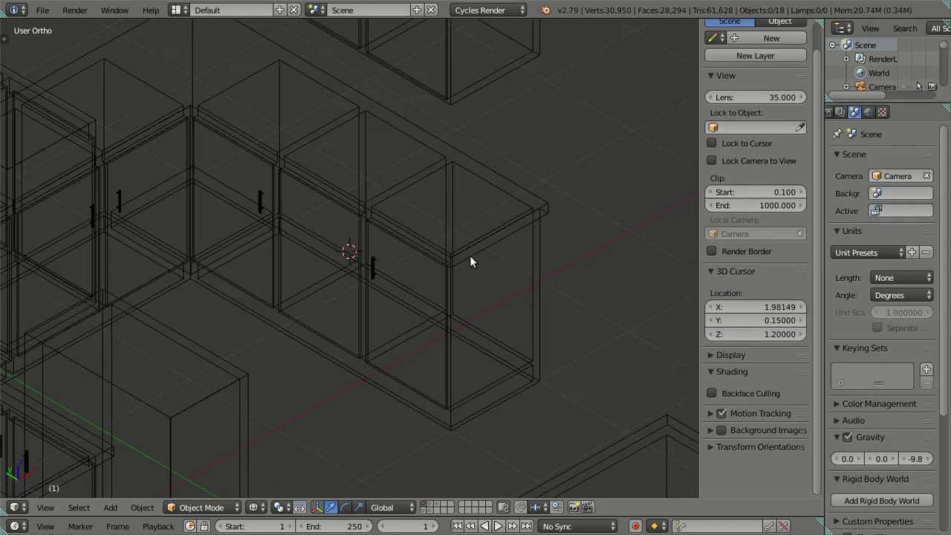
- Switch to solid shading and orbit around the cabinets
{"action": "key", "text": "z"}
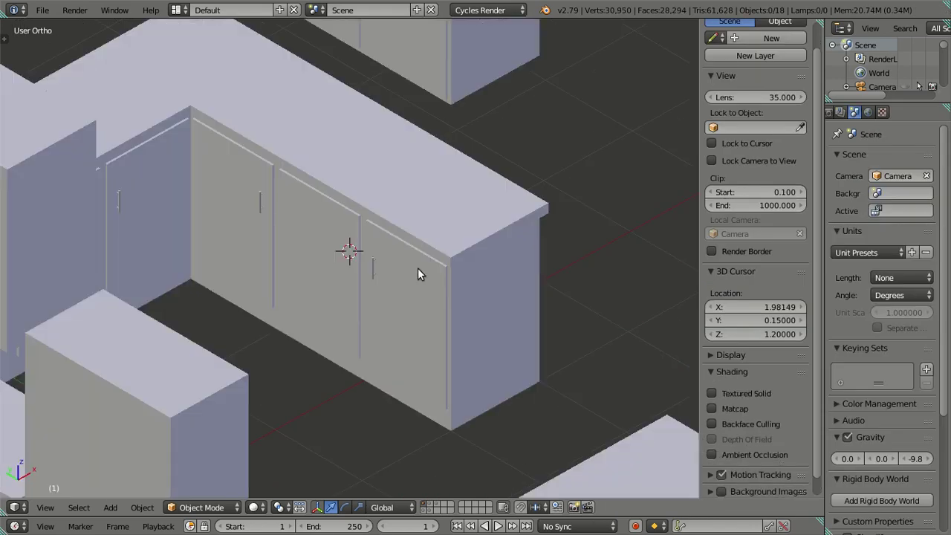
{"action": "scroll", "coordinate": [372, 260], "scroll_direction": "up", "scroll_amount": 2}
{"action": "mouse_move", "coordinate": [360, 264]}
{"action": "middle_mouse_down"}
{"action": "mouse_move", "coordinate": [334, 264]}
{"action": "mouse_move", "coordinate": [350, 281]}
{"action": "mouse_move", "coordinate": [359, 271]}
{"action": "mouse_move", "coordinate": [332, 273]}
{"action": "middle_mouse_up"}
{"action": "scroll", "coordinate": [331, 273], "scroll_direction": "up", "scroll_amount": 3}
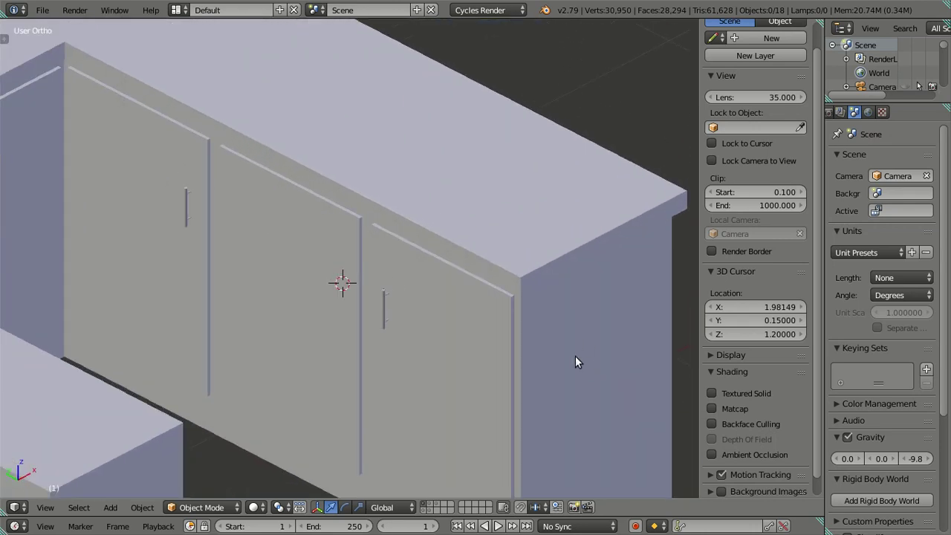
{"action": "scroll", "coordinate": [576, 362], "scroll_direction": "down", "scroll_amount": 3}
{"action": "scroll", "coordinate": [501, 329], "scroll_direction": "up", "scroll_amount": 2}
{"action": "scroll", "coordinate": [463, 362], "scroll_direction": "up", "scroll_amount": 1}
{"action": "scroll", "coordinate": [437, 352], "scroll_direction": "down", "scroll_amount": 2}
{"action": "mouse_move", "coordinate": [510, 342]}
{"action": "middle_mouse_down"}
{"action": "mouse_move", "coordinate": [573, 370]}
{"action": "mouse_move", "coordinate": [542, 372]}
{"action": "middle_mouse_up"}
{"action": "scroll", "coordinate": [542, 371], "scroll_direction": "up", "scroll_amount": 2}
- Restore the deleted handle and deselect everything
{"action": "key", "text": "ctrl+v"}
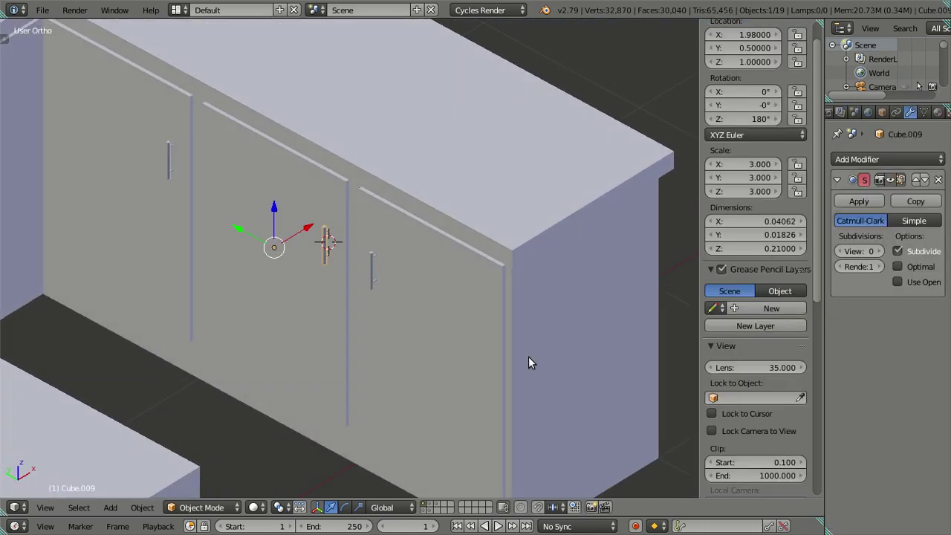
{"action": "key", "text": "a"}
{"action": "scroll", "coordinate": [528, 358], "scroll_direction": "down", "scroll_amount": 3}
{"action": "middle_click_drag", "start_coordinate": [503, 346], "coordinate": [419, 331]}
{"action": "scroll", "coordinate": [416, 327], "scroll_direction": "up", "scroll_amount": 1}
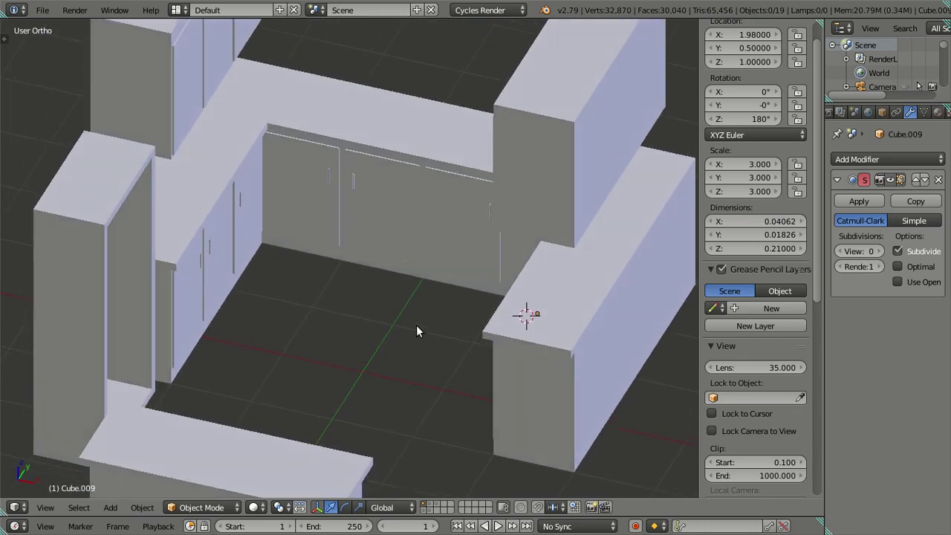
{"action": "scroll", "coordinate": [416, 327], "scroll_direction": "up", "scroll_amount": 1}
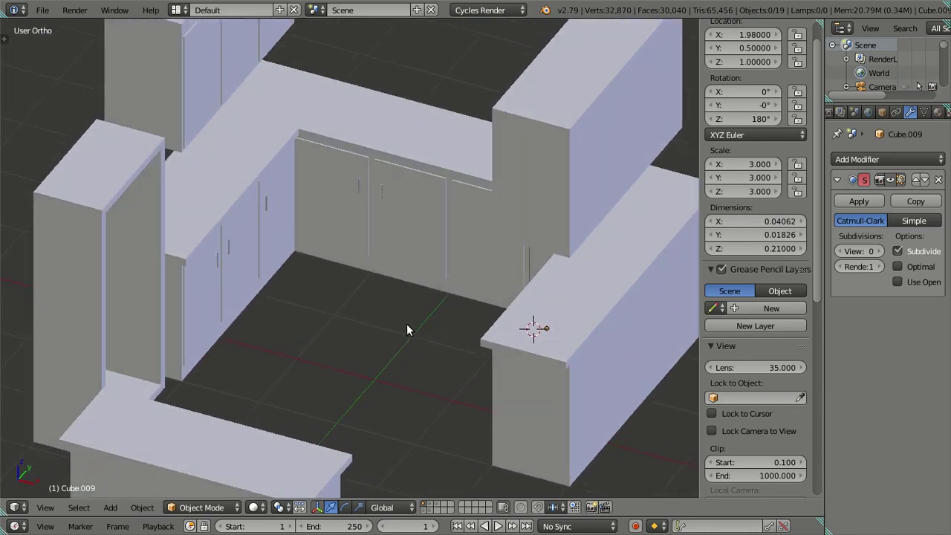
- Check the kitchen through the scene camera with Numpad 0, then return to orbiting it
{"action": "mouse_move", "coordinate": [345, 276]}
{"action": "middle_mouse_down"}
{"action": "mouse_move", "coordinate": [352, 294]}
{"action": "mouse_move", "coordinate": [315, 281]}
{"action": "mouse_move", "coordinate": [366, 261]}
{"action": "mouse_move", "coordinate": [388, 281]}
{"action": "mouse_move", "coordinate": [393, 316]}
{"action": "mouse_move", "coordinate": [379, 283]}
{"action": "middle_mouse_up"}
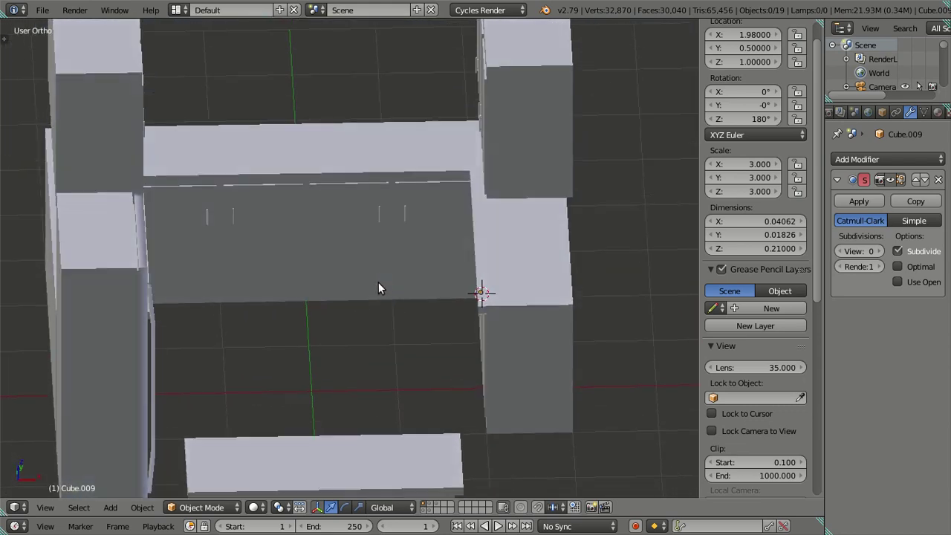
{"action": "key", "text": "KP_0"}
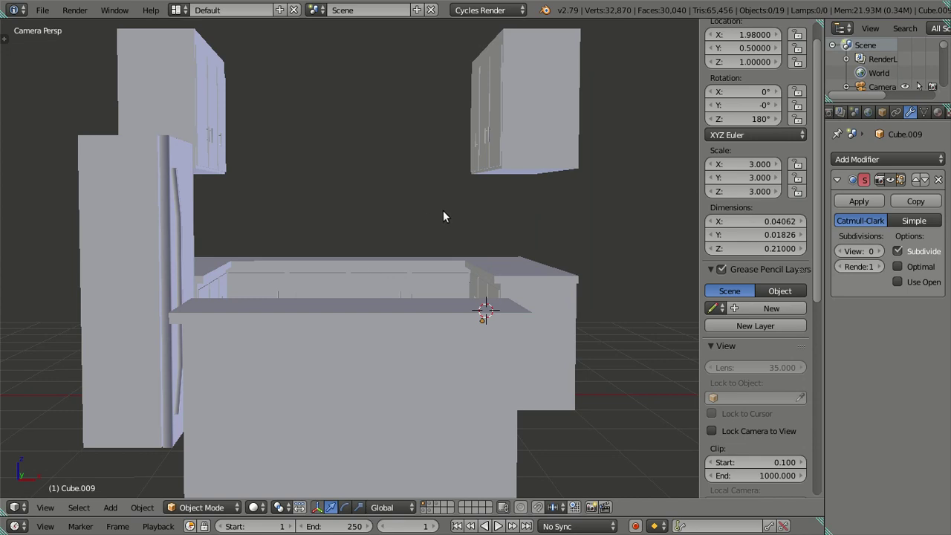
{"action": "key", "text": "KP_0"}
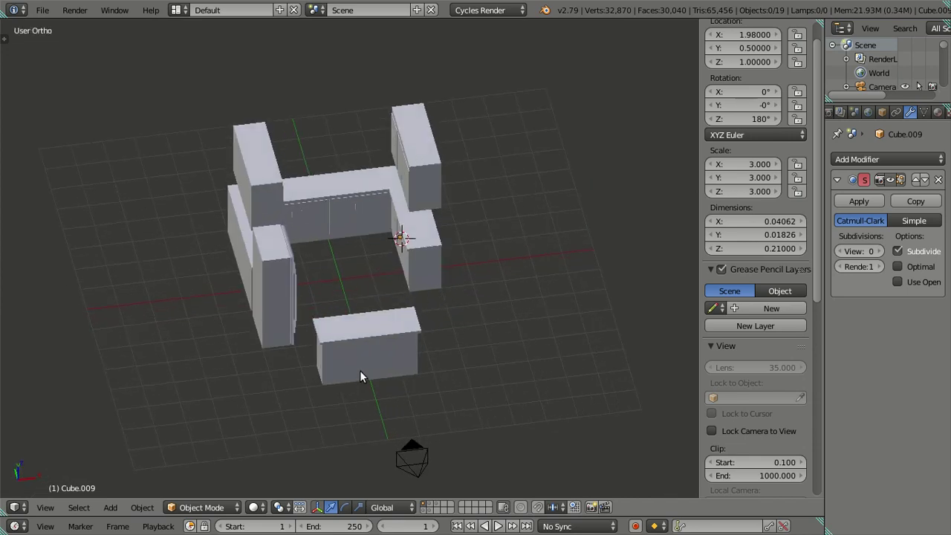
{"action": "scroll", "coordinate": [360, 372], "scroll_direction": "up", "scroll_amount": 4}
{"action": "middle_click_drag", "start_coordinate": [434, 282], "coordinate": [365, 272]}
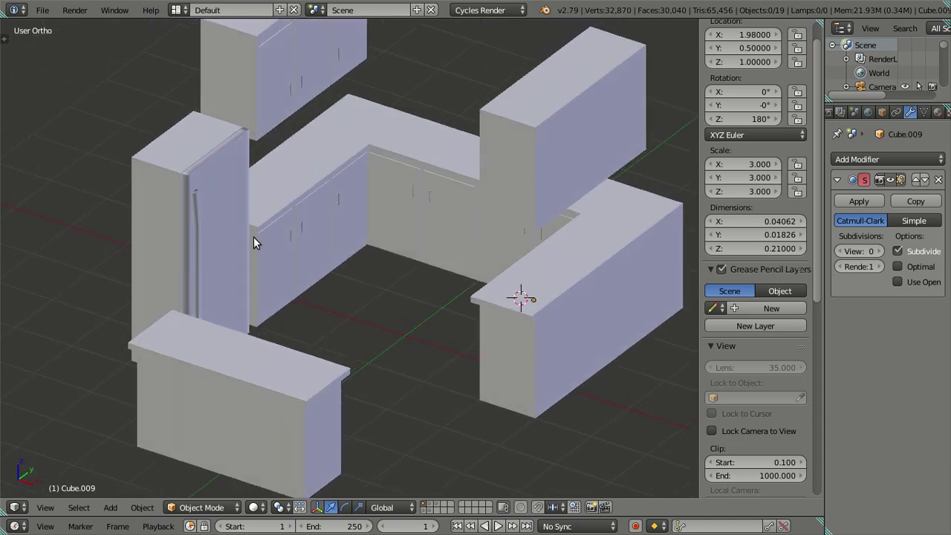
{"action": "mouse_move", "coordinate": [239, 193]}
{"action": "middle_mouse_down"}
{"action": "mouse_move", "coordinate": [292, 229]}
{"action": "mouse_move", "coordinate": [295, 208]}
{"action": "middle_mouse_up"}
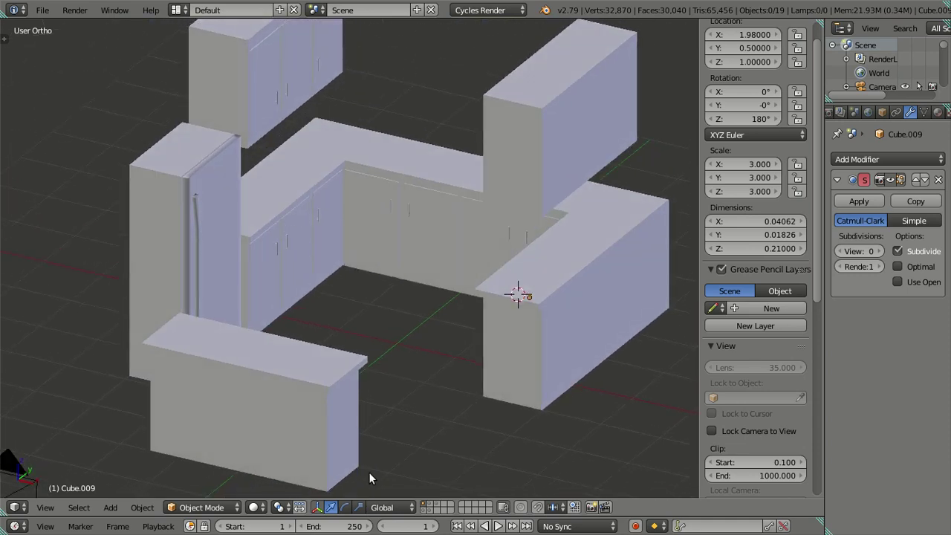
- Show the layer holding the door and window and deselect the door
{"action": "left_click", "coordinate": [426, 503]}
{"action": "mouse_move", "coordinate": [480, 321]}
{"action": "middle_mouse_down"}
{"action": "mouse_move", "coordinate": [450, 238]}
{"action": "mouse_move", "coordinate": [342, 212]}
{"action": "middle_mouse_up"}
{"action": "key", "text": "a"}
{"action": "mouse_move", "coordinate": [479, 348]}
{"action": "middle_mouse_down"}
{"action": "mouse_move", "coordinate": [498, 331]}
{"action": "mouse_move", "coordinate": [510, 272]}
{"action": "mouse_move", "coordinate": [584, 310]}
{"action": "mouse_move", "coordinate": [588, 375]}
{"action": "mouse_move", "coordinate": [630, 329]}
{"action": "mouse_move", "coordinate": [408, 321]}
{"action": "mouse_move", "coordinate": [376, 335]}
{"action": "mouse_move", "coordinate": [502, 338]}
{"action": "mouse_move", "coordinate": [548, 290]}
{"action": "mouse_move", "coordinate": [446, 318]}
{"action": "mouse_move", "coordinate": [497, 354]}
{"action": "mouse_move", "coordinate": [497, 369]}
{"action": "mouse_move", "coordinate": [465, 365]}
{"action": "mouse_move", "coordinate": [453, 346]}
{"action": "mouse_move", "coordinate": [524, 360]}
{"action": "middle_mouse_up"}
{"action": "scroll", "coordinate": [446, 315], "scroll_direction": "up", "scroll_amount": 3}
{"action": "scroll", "coordinate": [524, 360], "scroll_direction": "down", "scroll_amount": 4}
- Orbit and zoom from the window toward the door to see it side-on
{"action": "mouse_move", "coordinate": [229, 325]}
{"action": "middle_mouse_down"}
{"action": "mouse_move", "coordinate": [471, 361]}
{"action": "mouse_move", "coordinate": [478, 372]}
{"action": "mouse_move", "coordinate": [547, 339]}
{"action": "mouse_move", "coordinate": [552, 365]}
{"action": "mouse_move", "coordinate": [544, 387]}
{"action": "mouse_move", "coordinate": [480, 358]}
{"action": "mouse_move", "coordinate": [414, 357]}
{"action": "middle_mouse_up"}
{"action": "mouse_move", "coordinate": [534, 366]}
{"action": "middle_mouse_down"}
{"action": "mouse_move", "coordinate": [371, 333]}
{"action": "mouse_move", "coordinate": [390, 394]}
{"action": "mouse_move", "coordinate": [376, 360]}
{"action": "mouse_move", "coordinate": [340, 348]}
{"action": "mouse_move", "coordinate": [422, 345]}
{"action": "middle_mouse_up"}
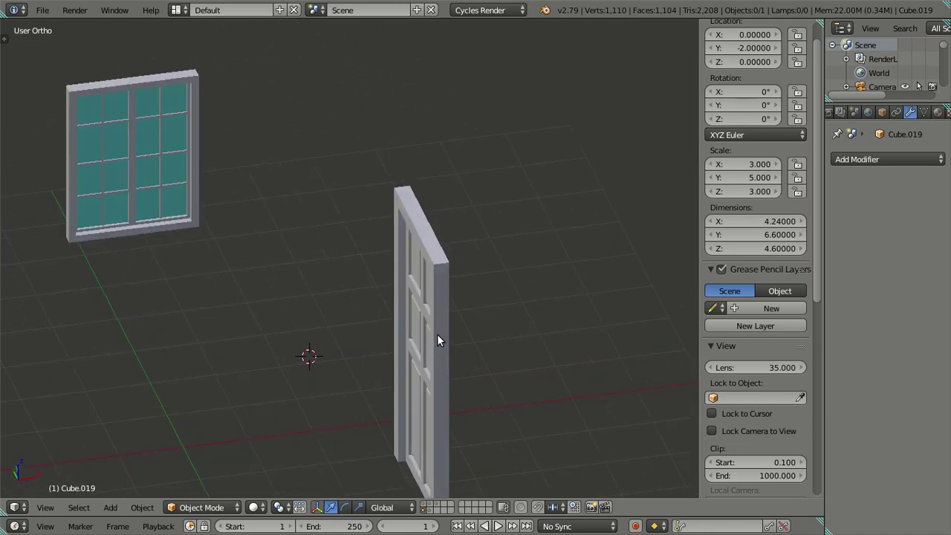
{"action": "scroll", "coordinate": [436, 342], "scroll_direction": "up", "scroll_amount": 1}
{"action": "scroll", "coordinate": [422, 261], "scroll_direction": "up", "scroll_amount": 1}
{"action": "scroll", "coordinate": [435, 332], "scroll_direction": "down", "scroll_amount": 3}
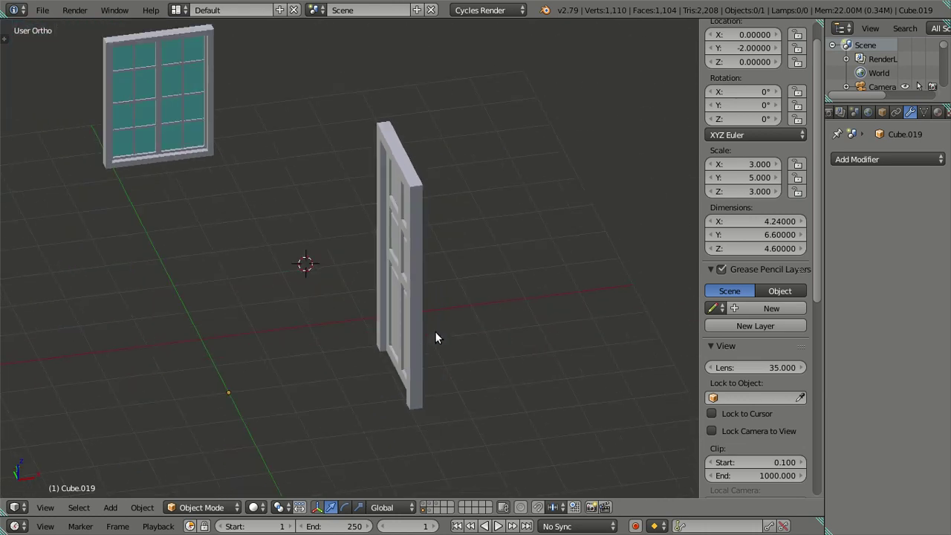
{"action": "mouse_move", "coordinate": [436, 331]}
{"action": "middle_mouse_down"}
{"action": "mouse_move", "coordinate": [423, 345]}
{"action": "mouse_move", "coordinate": [387, 350]}
{"action": "middle_mouse_up"}
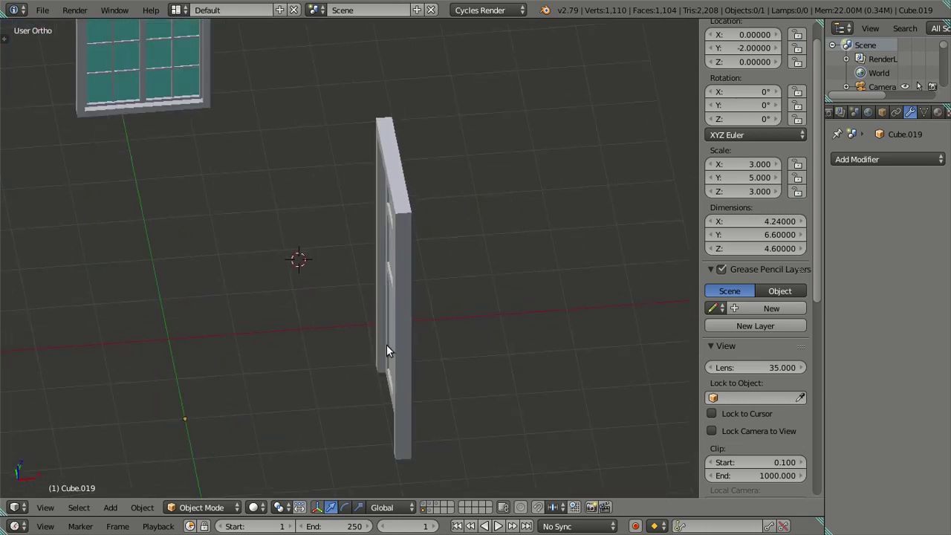
{"action": "scroll", "coordinate": [404, 269], "scroll_direction": "up", "scroll_amount": 1}
{"action": "scroll", "coordinate": [405, 269], "scroll_direction": "up", "scroll_amount": 1}
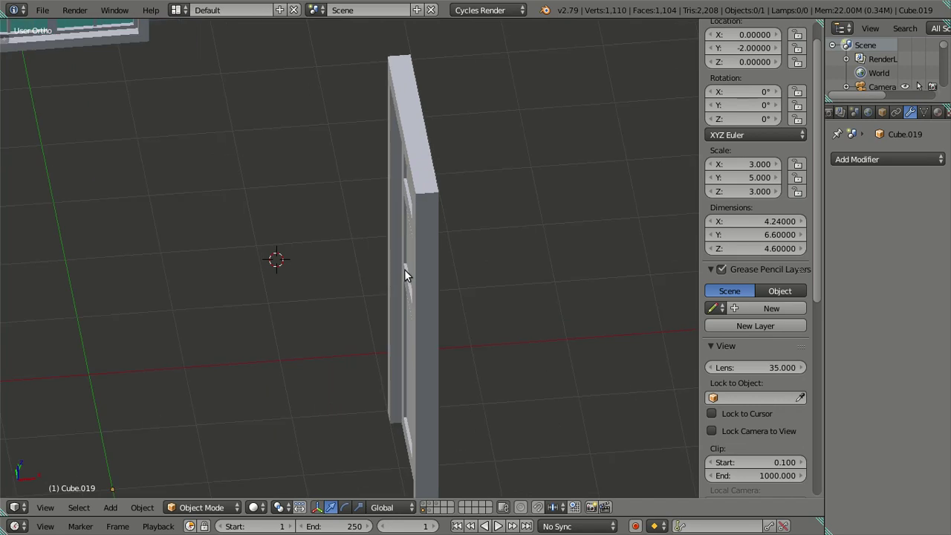
{"action": "scroll", "coordinate": [405, 269], "scroll_direction": "down", "scroll_amount": 2}
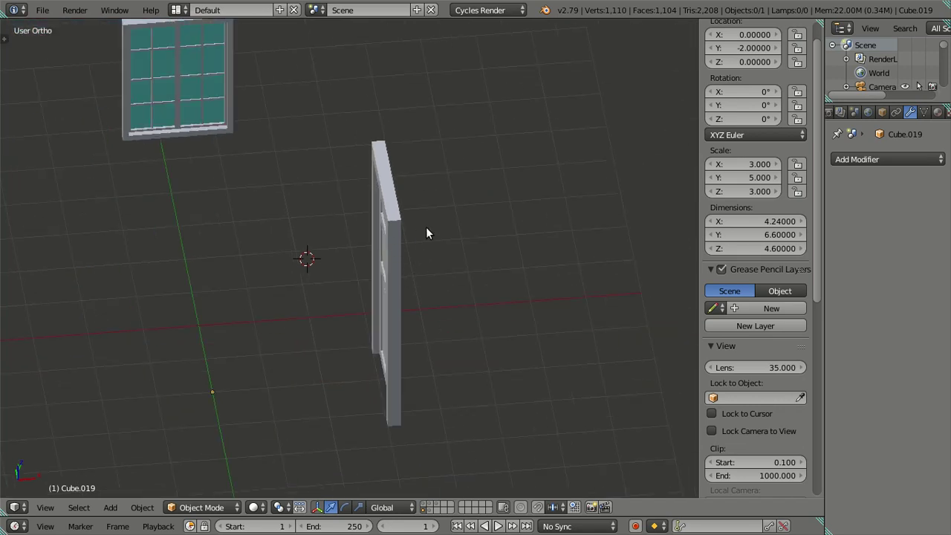
{"action": "scroll", "coordinate": [426, 233], "scroll_direction": "down", "scroll_amount": 1}
{"action": "scroll", "coordinate": [382, 251], "scroll_direction": "down", "scroll_amount": 1}
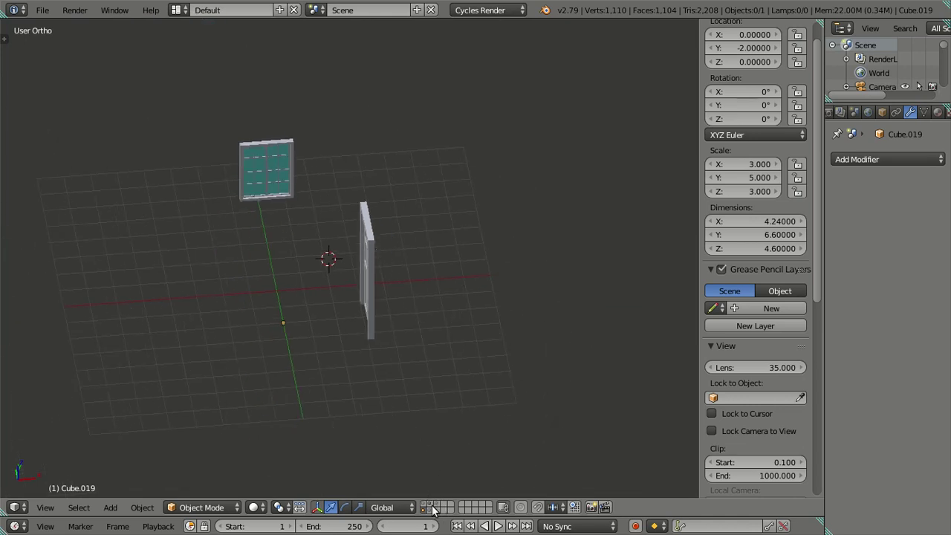
- Turn on the room walls' layer and view the door near-front in wireframe
{"action": "left_click", "coordinate": [433, 509], "text": "shift"}
{"action": "mouse_move", "coordinate": [388, 299]}
{"action": "middle_mouse_down"}
{"action": "mouse_move", "coordinate": [389, 249]}
{"action": "mouse_move", "coordinate": [215, 287]}
{"action": "mouse_move", "coordinate": [388, 200]}
{"action": "middle_mouse_up"}
{"action": "scroll", "coordinate": [389, 200], "scroll_direction": "up", "scroll_amount": 2}
{"action": "key", "text": "z"}
{"action": "mouse_move", "coordinate": [484, 181]}
{"action": "middle_mouse_down"}
{"action": "mouse_move", "coordinate": [506, 206]}
{"action": "mouse_move", "coordinate": [510, 179]}
{"action": "mouse_move", "coordinate": [483, 178]}
{"action": "mouse_move", "coordinate": [503, 310]}
{"action": "mouse_move", "coordinate": [501, 299]}
{"action": "mouse_move", "coordinate": [501, 307]}
{"action": "mouse_move", "coordinate": [339, 357]}
{"action": "mouse_move", "coordinate": [324, 343]}
{"action": "middle_mouse_up"}
- Enter Edit Mode on the wall mesh, deselect all geometry and angle the view onto the wall
{"action": "key", "text": "Tab"}
{"action": "mouse_move", "coordinate": [320, 350]}
{"action": "middle_mouse_down"}
{"action": "mouse_move", "coordinate": [416, 293]}
{"action": "mouse_move", "coordinate": [493, 265]}
{"action": "middle_mouse_up"}
{"action": "key", "text": "a"}
{"action": "key", "text": "a"}
{"action": "key", "text": "z"}
{"action": "middle_click_drag", "start_coordinate": [495, 305], "coordinate": [422, 240]}
{"action": "mouse_move", "coordinate": [399, 204]}
{"action": "middle_mouse_down"}
{"action": "mouse_move", "coordinate": [332, 299]}
{"action": "mouse_move", "coordinate": [317, 350]}
{"action": "mouse_move", "coordinate": [265, 322]}
{"action": "mouse_move", "coordinate": [295, 325]}
{"action": "middle_mouse_up"}
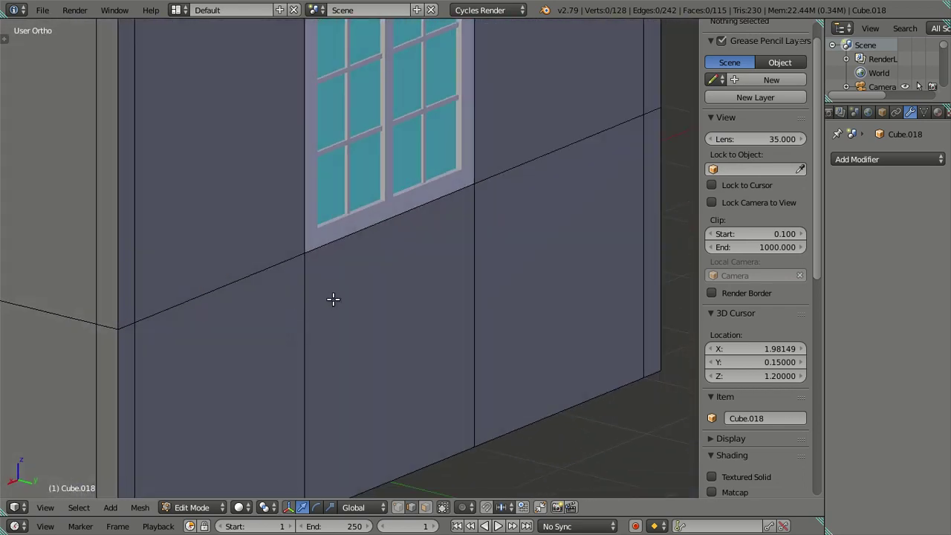
- Select the two vertical edges beside the window, then clear that selection
{"action": "right_click", "coordinate": [306, 381]}
{"action": "right_click", "coordinate": [451, 316], "text": "shift"}
{"action": "mouse_move", "coordinate": [451, 315]}
{"action": "middle_mouse_down"}
{"action": "mouse_move", "coordinate": [420, 309]}
{"action": "mouse_move", "coordinate": [448, 336]}
{"action": "mouse_move", "coordinate": [406, 289]}
{"action": "middle_mouse_up"}
{"action": "key", "text": "a"}
- In Face Select, pick the corner strips, lower row and upper faces surrounding the window
{"action": "scroll", "coordinate": [431, 295], "scroll_direction": "down", "scroll_amount": 2}
{"action": "left_click", "coordinate": [425, 507]}
{"action": "right_click", "coordinate": [206, 355]}
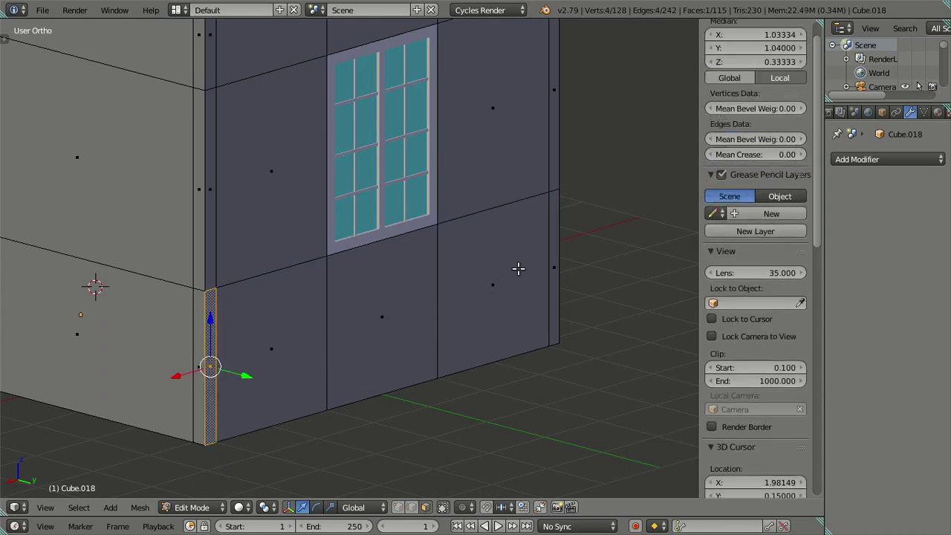
{"action": "right_click", "coordinate": [557, 263], "text": "ctrl"}
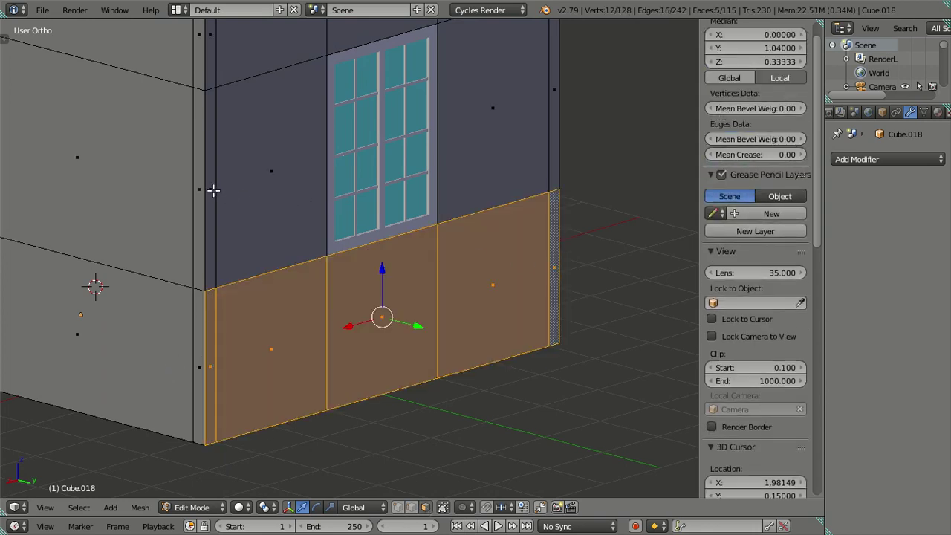
{"action": "right_click", "coordinate": [213, 189], "text": "shift"}
{"action": "right_click", "coordinate": [238, 185], "text": "shift"}
{"action": "right_click", "coordinate": [455, 127], "text": "shift"}
{"action": "right_click", "coordinate": [550, 100], "text": "shift"}
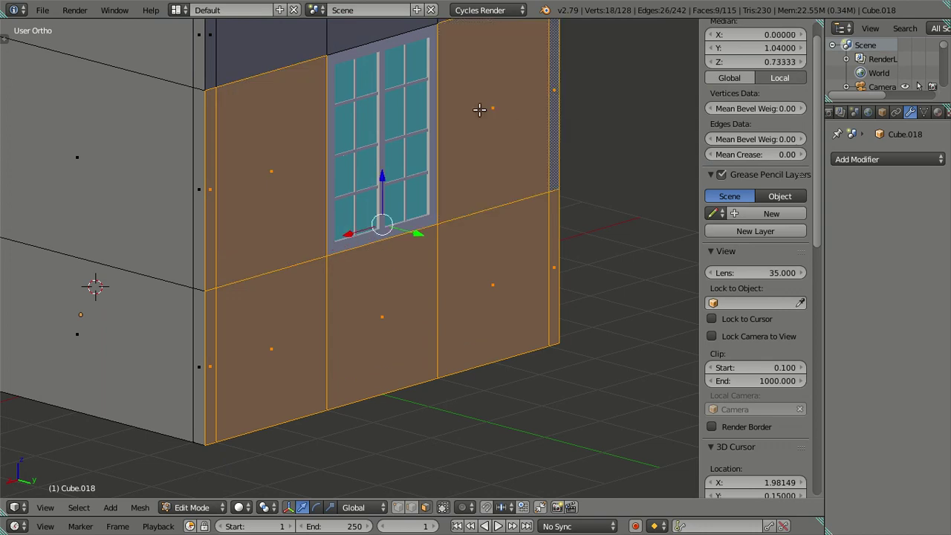
{"action": "middle_click_drag", "start_coordinate": [479, 110], "coordinate": [477, 307], "text": "shift"}
{"action": "right_click", "coordinate": [559, 153], "text": "shift"}
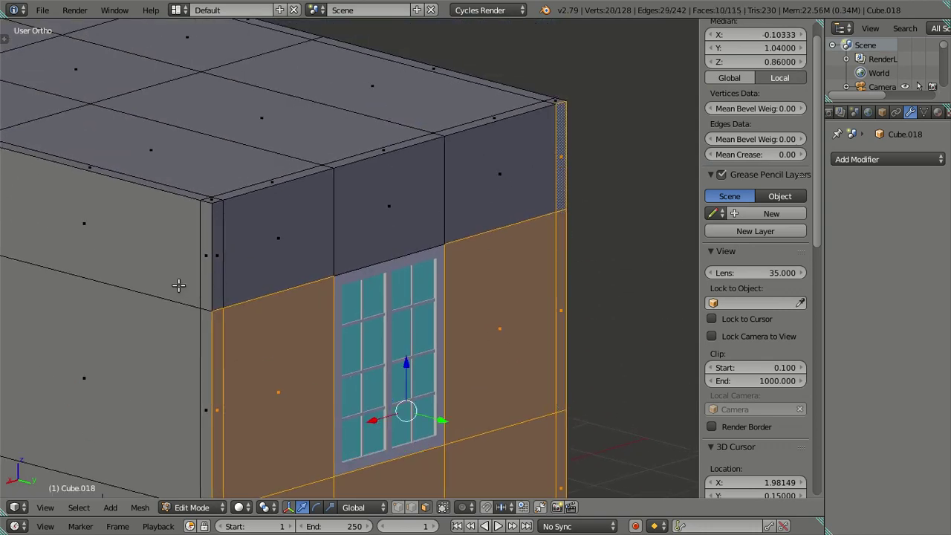
{"action": "right_click", "coordinate": [217, 242], "text": "alt+shift"}
{"action": "mouse_move", "coordinate": [340, 223]}
{"action": "middle_mouse_down"}
{"action": "mouse_move", "coordinate": [315, 255]}
{"action": "mouse_move", "coordinate": [356, 375]}
{"action": "mouse_move", "coordinate": [400, 269]}
{"action": "middle_mouse_up"}
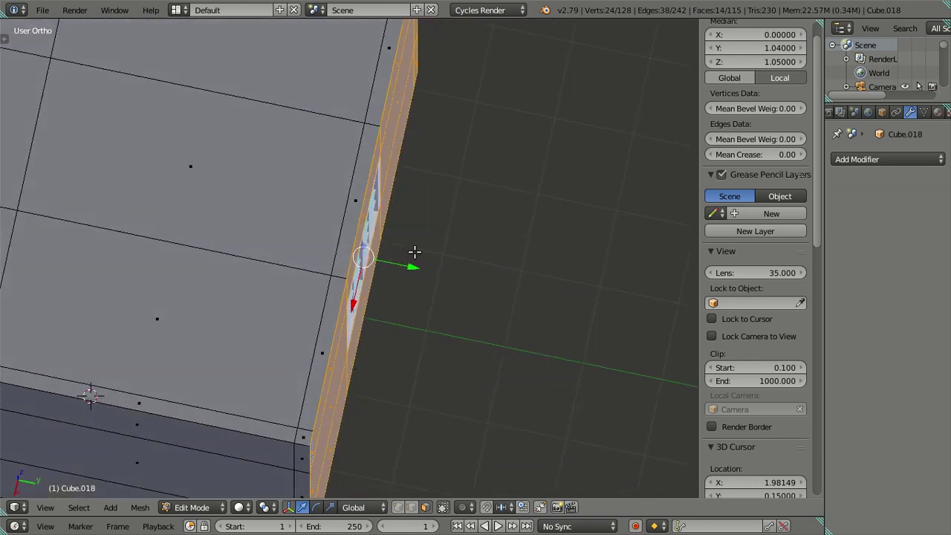
- From top view, set the selected faces' Median Y to 1.05 and check in wireframe
{"action": "key", "text": "KP_7"}
{"action": "scroll", "coordinate": [287, 261], "scroll_direction": "up", "scroll_amount": 3}
{"action": "scroll", "coordinate": [287, 261], "scroll_direction": "up", "scroll_amount": 3}
{"action": "scroll", "coordinate": [294, 259], "scroll_direction": "up", "scroll_amount": 2}
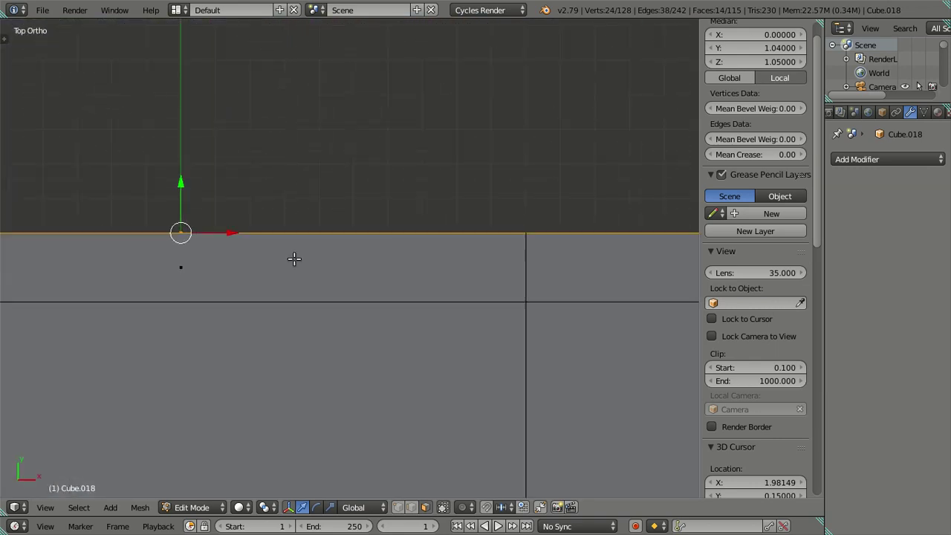
{"action": "middle_click_drag", "start_coordinate": [306, 251], "coordinate": [450, 278], "text": "shift"}
{"action": "scroll", "coordinate": [265, 276], "scroll_direction": "up", "scroll_amount": 2}
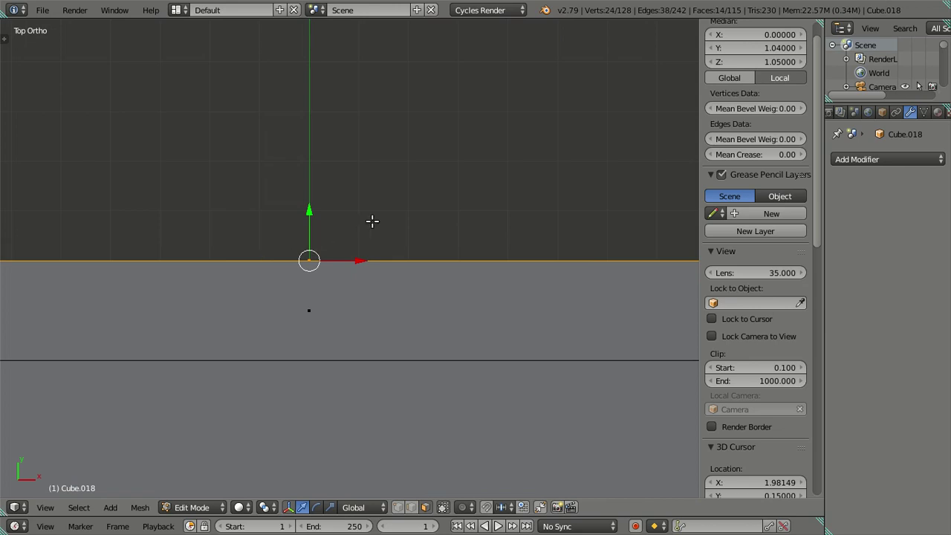
{"action": "left_click", "coordinate": [756, 48]}
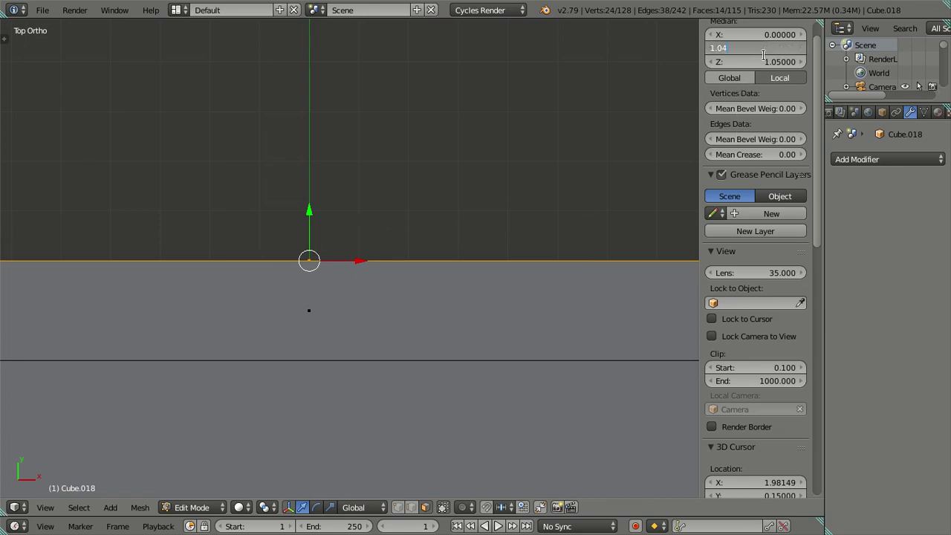
{"action": "type", "text": "1.05"}
{"action": "key", "text": "Return"}
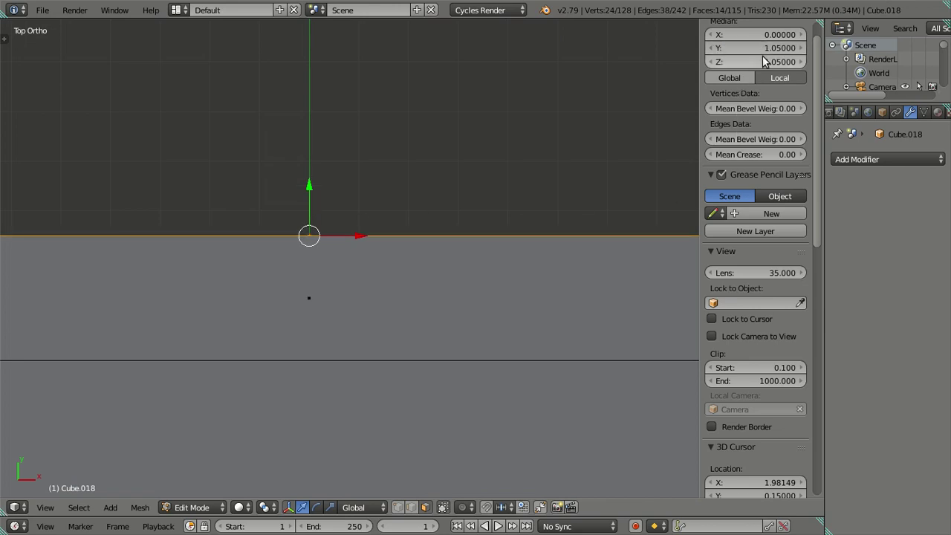
{"action": "key", "text": "z"}
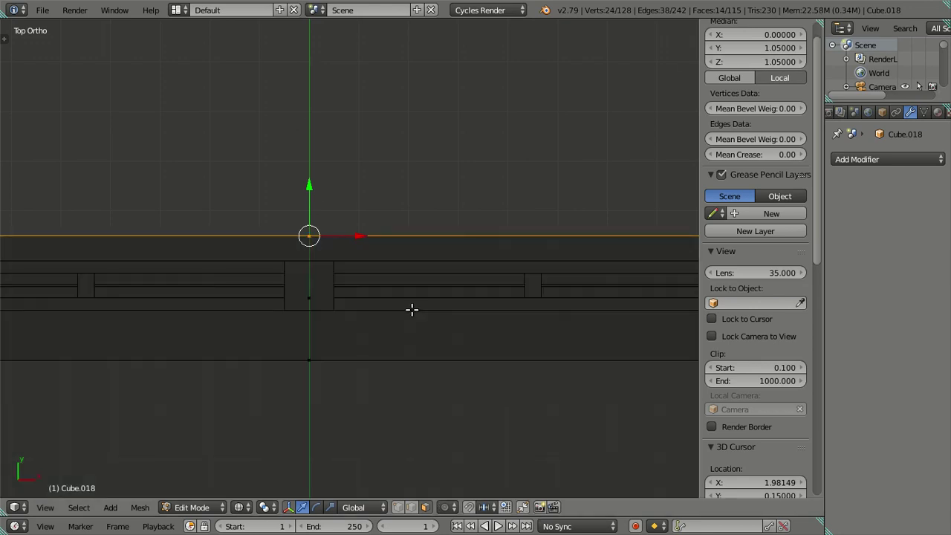
{"action": "scroll", "coordinate": [401, 324], "scroll_direction": "down", "scroll_amount": 3}
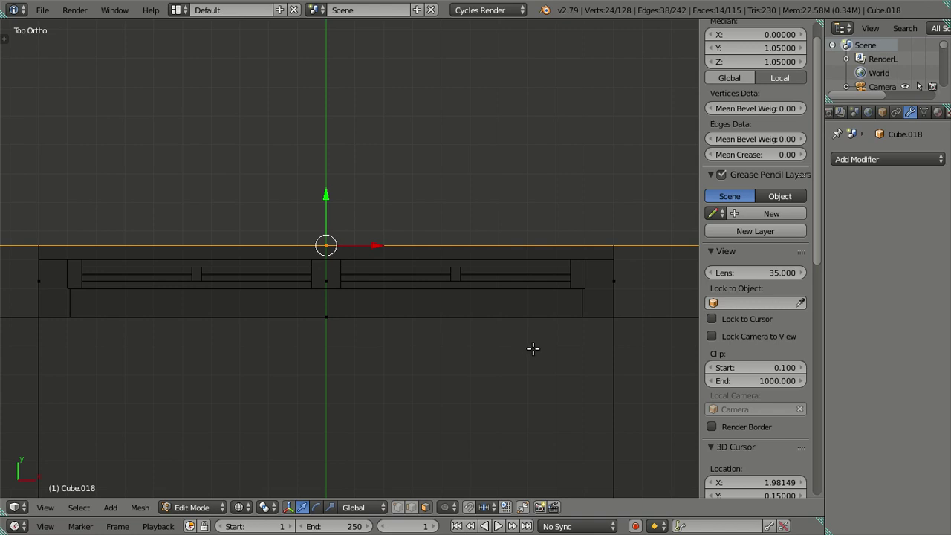
{"action": "scroll", "coordinate": [532, 348], "scroll_direction": "up", "scroll_amount": 1}
{"action": "scroll", "coordinate": [490, 336], "scroll_direction": "up", "scroll_amount": 1}
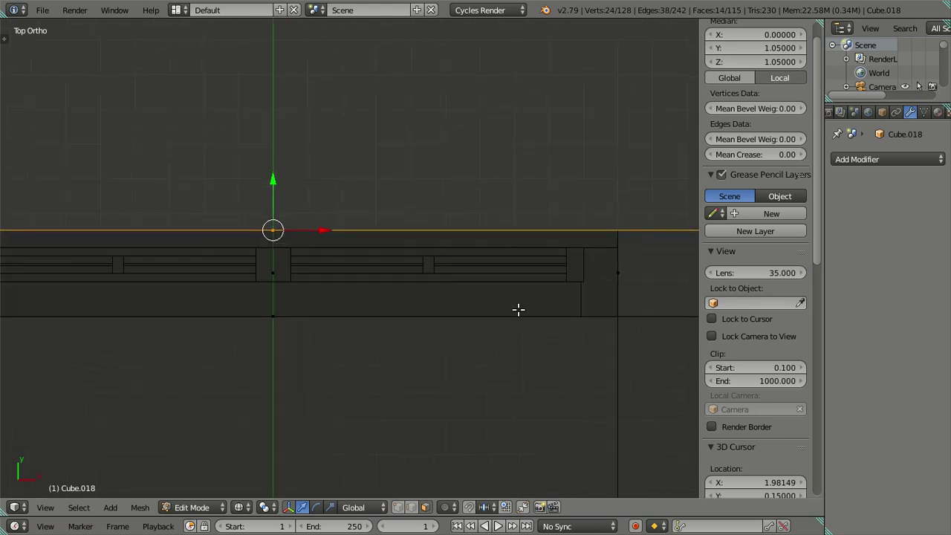
- Raise the faces' Median Y to 1.06 and orbit to inspect the moved wall strip
{"action": "left_click", "coordinate": [757, 49]}
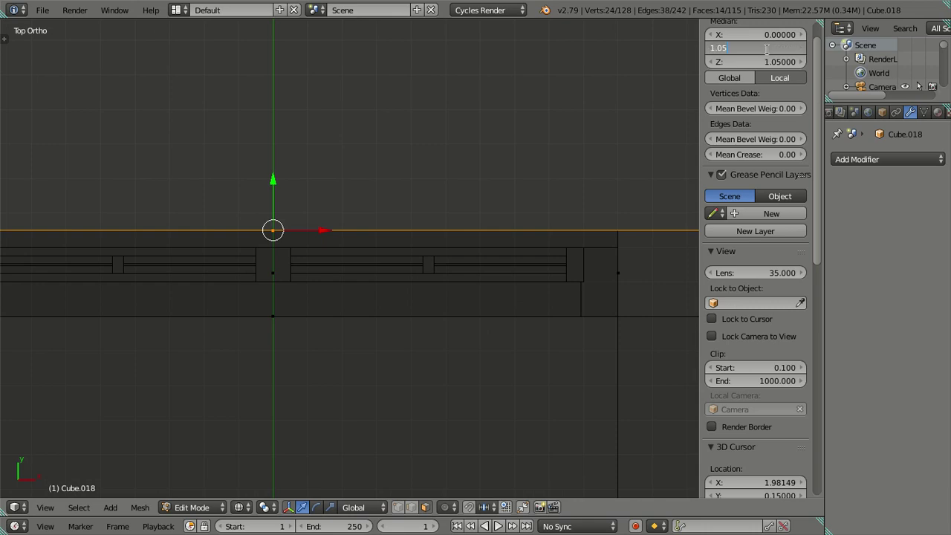
{"action": "type", "text": "6"}
{"action": "key", "text": "Return"}
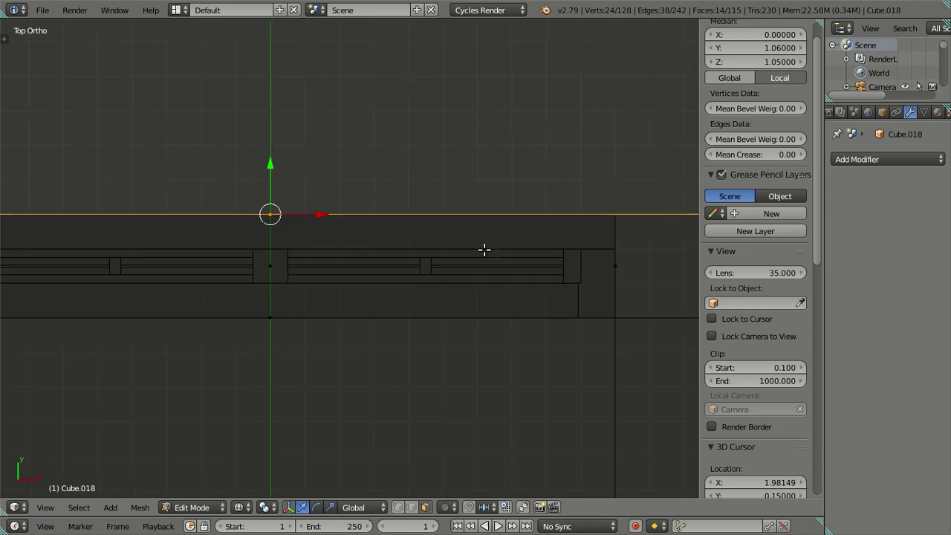
{"action": "scroll", "coordinate": [484, 250], "scroll_direction": "down", "scroll_amount": 2}
{"action": "scroll", "coordinate": [471, 295], "scroll_direction": "down", "scroll_amount": 2}
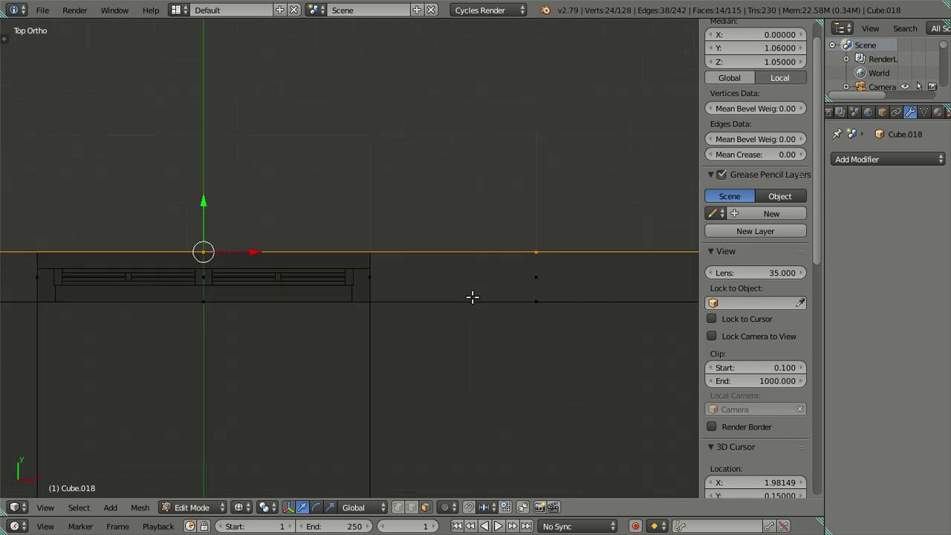
{"action": "mouse_move", "coordinate": [473, 296]}
{"action": "middle_mouse_down"}
{"action": "mouse_move", "coordinate": [320, 283]}
{"action": "mouse_move", "coordinate": [230, 248]}
{"action": "mouse_move", "coordinate": [384, 248]}
{"action": "mouse_move", "coordinate": [352, 257]}
{"action": "mouse_move", "coordinate": [400, 267]}
{"action": "mouse_move", "coordinate": [394, 350]}
{"action": "mouse_move", "coordinate": [361, 361]}
{"action": "mouse_move", "coordinate": [356, 293]}
{"action": "mouse_move", "coordinate": [379, 304]}
{"action": "mouse_move", "coordinate": [382, 327]}
{"action": "mouse_move", "coordinate": [632, 208]}
{"action": "mouse_move", "coordinate": [642, 323]}
{"action": "mouse_move", "coordinate": [480, 330]}
{"action": "mouse_move", "coordinate": [368, 319]}
{"action": "mouse_move", "coordinate": [389, 300]}
{"action": "middle_mouse_up"}
{"action": "scroll", "coordinate": [315, 276], "scroll_direction": "up", "scroll_amount": 3}
{"action": "scroll", "coordinate": [400, 267], "scroll_direction": "down", "scroll_amount": 3}
- Re-enter Edit Mode on the wall with an angled view of the door wall
{"action": "key", "text": "Tab"}
{"action": "mouse_move", "coordinate": [397, 169]}
{"action": "middle_mouse_down"}
{"action": "mouse_move", "coordinate": [582, 259]}
{"action": "mouse_move", "coordinate": [587, 280]}
{"action": "mouse_move", "coordinate": [468, 117]}
{"action": "middle_mouse_up"}
{"action": "key", "text": "Tab"}
{"action": "scroll", "coordinate": [466, 106], "scroll_direction": "up", "scroll_amount": 1}
{"action": "scroll", "coordinate": [463, 96], "scroll_direction": "down", "scroll_amount": 4}
{"action": "mouse_move", "coordinate": [559, 213]}
{"action": "middle_mouse_down"}
{"action": "mouse_move", "coordinate": [471, 268]}
{"action": "mouse_move", "coordinate": [406, 176]}
{"action": "mouse_move", "coordinate": [468, 213]}
{"action": "middle_mouse_up"}
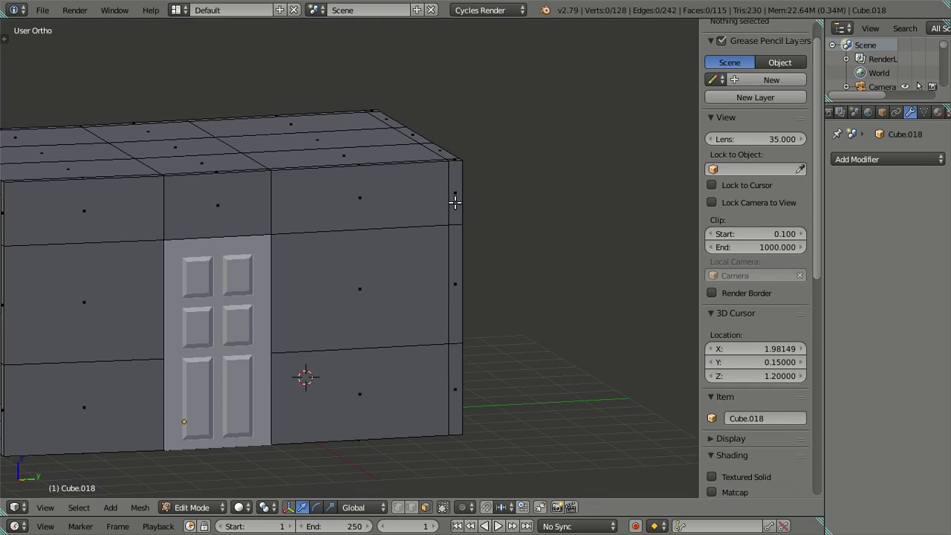
- Select the end strip and the faces right, above and left of the door
{"action": "left_click", "coordinate": [455, 201]}
{"action": "left_click", "coordinate": [455, 394], "text": "ctrl"}
{"action": "left_click", "coordinate": [383, 386], "text": "shift"}
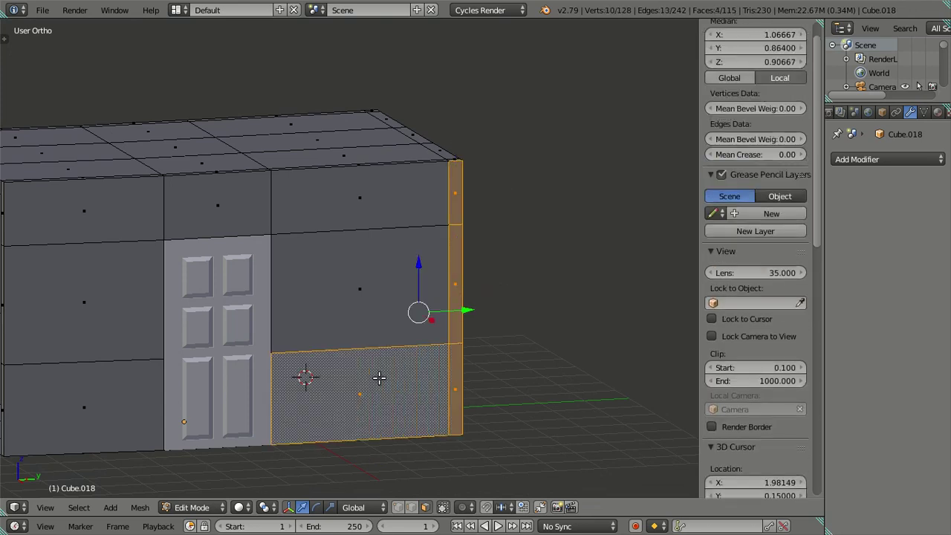
{"action": "left_click", "coordinate": [365, 264], "text": "shift"}
{"action": "left_click", "coordinate": [348, 221], "text": "shift"}
{"action": "left_click", "coordinate": [255, 200], "text": "shift"}
{"action": "left_click", "coordinate": [119, 215], "text": "shift"}
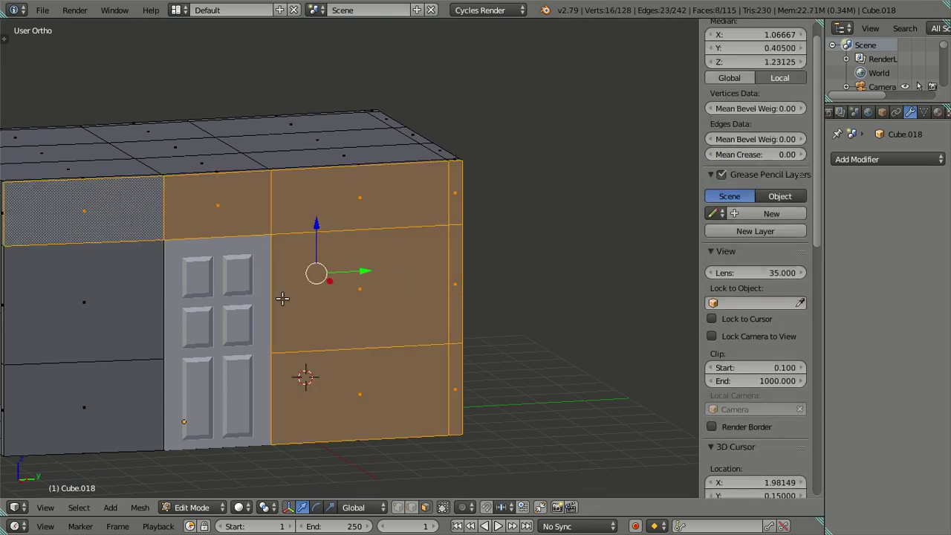
{"action": "middle_click_drag", "start_coordinate": [104, 295], "coordinate": [292, 264], "text": "shift"}
{"action": "left_click", "coordinate": [274, 265], "text": "shift"}
{"action": "left_click", "coordinate": [272, 370], "text": "shift"}
{"action": "mouse_move", "coordinate": [314, 335]}
{"action": "middle_mouse_down"}
{"action": "mouse_move", "coordinate": [387, 419]}
{"action": "mouse_move", "coordinate": [389, 283]}
{"action": "middle_mouse_up"}
- Inspect the door wall from top view in wireframe and from a tilted solid view
{"action": "key", "text": "KP_7"}
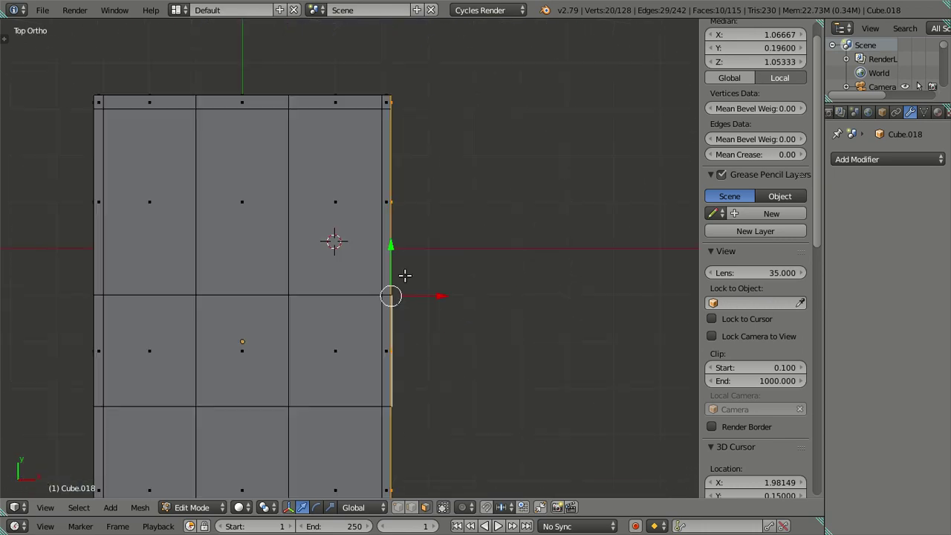
{"action": "scroll", "coordinate": [501, 320], "scroll_direction": "up", "scroll_amount": 3}
{"action": "scroll", "coordinate": [702, 111], "scroll_direction": "up", "scroll_amount": 1}
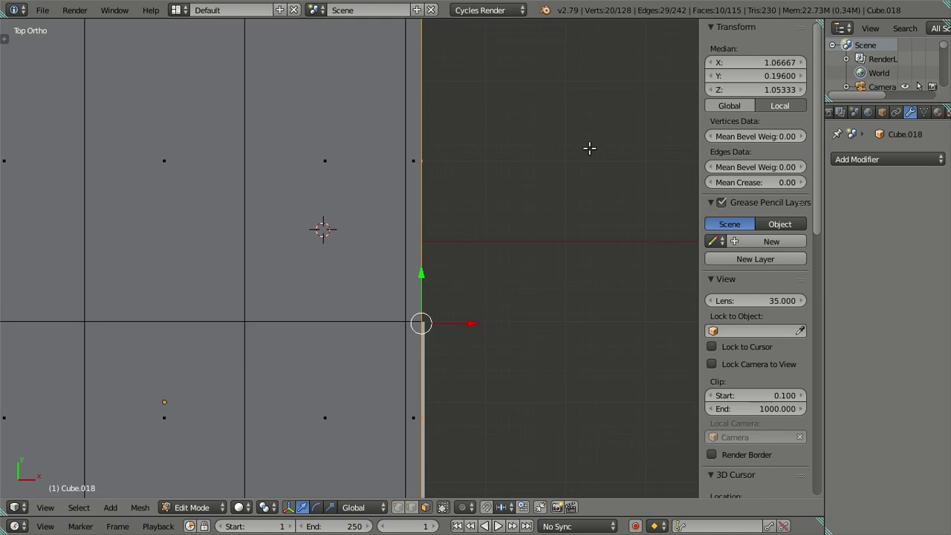
{"action": "key", "text": "z"}
{"action": "scroll", "coordinate": [488, 358], "scroll_direction": "up", "scroll_amount": 1}
{"action": "scroll", "coordinate": [473, 297], "scroll_direction": "up", "scroll_amount": 2}
{"action": "scroll", "coordinate": [474, 299], "scroll_direction": "up", "scroll_amount": 1}
{"action": "scroll", "coordinate": [477, 295], "scroll_direction": "up", "scroll_amount": 1}
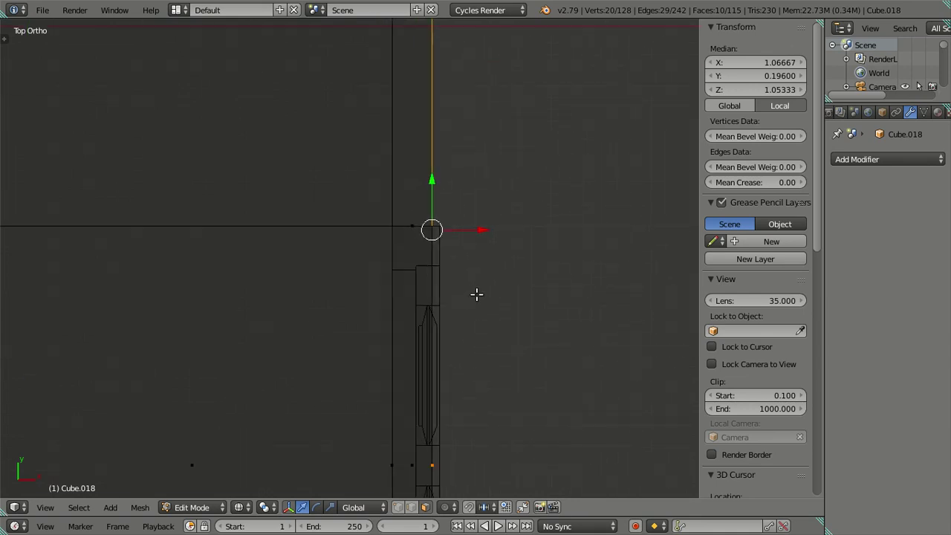
{"action": "scroll", "coordinate": [476, 295], "scroll_direction": "up", "scroll_amount": 2}
{"action": "mouse_move", "coordinate": [549, 249]}
{"action": "middle_mouse_down"}
{"action": "mouse_move", "coordinate": [550, 285]}
{"action": "mouse_move", "coordinate": [497, 378]}
{"action": "mouse_move", "coordinate": [482, 323]}
{"action": "middle_mouse_up"}
{"action": "key", "text": "z"}
{"action": "mouse_move", "coordinate": [465, 354]}
{"action": "middle_mouse_down"}
{"action": "mouse_move", "coordinate": [455, 317]}
{"action": "mouse_move", "coordinate": [438, 329]}
{"action": "mouse_move", "coordinate": [448, 361]}
{"action": "mouse_move", "coordinate": [431, 194]}
{"action": "mouse_move", "coordinate": [436, 442]}
{"action": "mouse_move", "coordinate": [408, 339]}
{"action": "mouse_move", "coordinate": [432, 295]}
{"action": "middle_mouse_up"}
- In wireframe top view, slide the vertical edge about 0.0535 units left along X
{"action": "key", "text": "KP_7"}
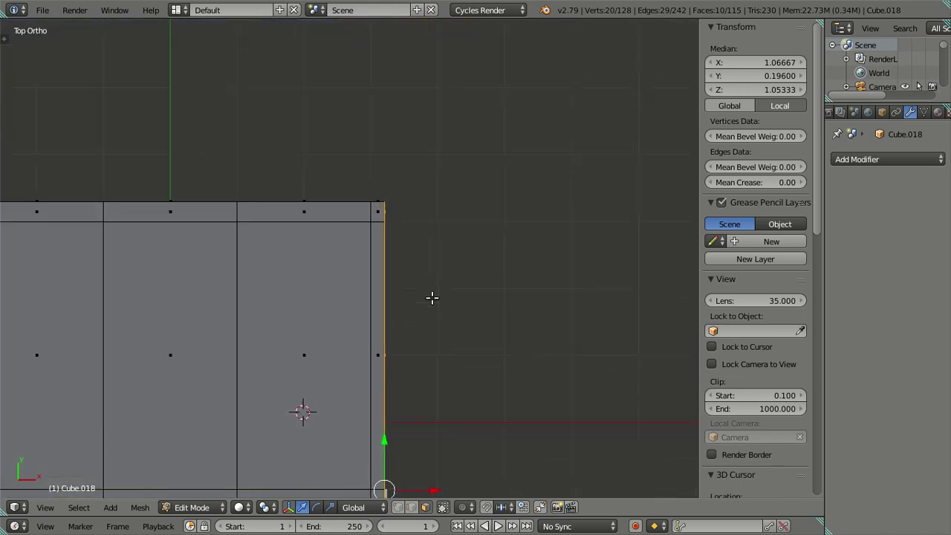
{"action": "key", "text": "z"}
{"action": "mouse_move", "coordinate": [461, 186]}
{"action": "middle_mouse_down", "text": "shift"}
{"action": "mouse_move", "coordinate": [472, 158]}
{"action": "mouse_move", "coordinate": [395, 324]}
{"action": "middle_mouse_up", "text": "shift"}
{"action": "scroll", "coordinate": [393, 333], "scroll_direction": "up", "scroll_amount": 6}
{"action": "scroll", "coordinate": [451, 335], "scroll_direction": "down", "scroll_amount": 2}
{"action": "scroll", "coordinate": [446, 362], "scroll_direction": "down", "scroll_amount": 1}
{"action": "scroll", "coordinate": [441, 297], "scroll_direction": "down", "scroll_amount": 2}
{"action": "scroll", "coordinate": [424, 391], "scroll_direction": "down", "scroll_amount": 1}
{"action": "scroll", "coordinate": [428, 350], "scroll_direction": "up", "scroll_amount": 7}
{"action": "scroll", "coordinate": [437, 334], "scroll_direction": "down", "scroll_amount": 1, "text": "shift"}
{"action": "scroll", "coordinate": [461, 275], "scroll_direction": "up", "scroll_amount": 1, "text": "shift"}
{"action": "scroll", "coordinate": [480, 267], "scroll_direction": "up", "scroll_amount": 2, "text": "shift"}
{"action": "scroll", "coordinate": [478, 247], "scroll_direction": "up", "scroll_amount": 2}
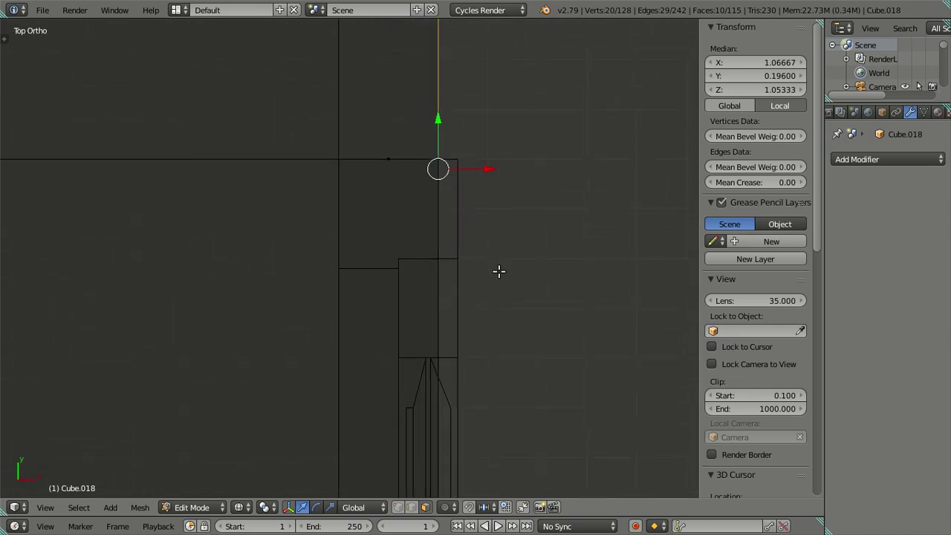
{"action": "scroll", "coordinate": [506, 252], "scroll_direction": "up", "scroll_amount": 2}
{"action": "middle_click_drag", "start_coordinate": [516, 234], "coordinate": [424, 386], "text": "shift"}
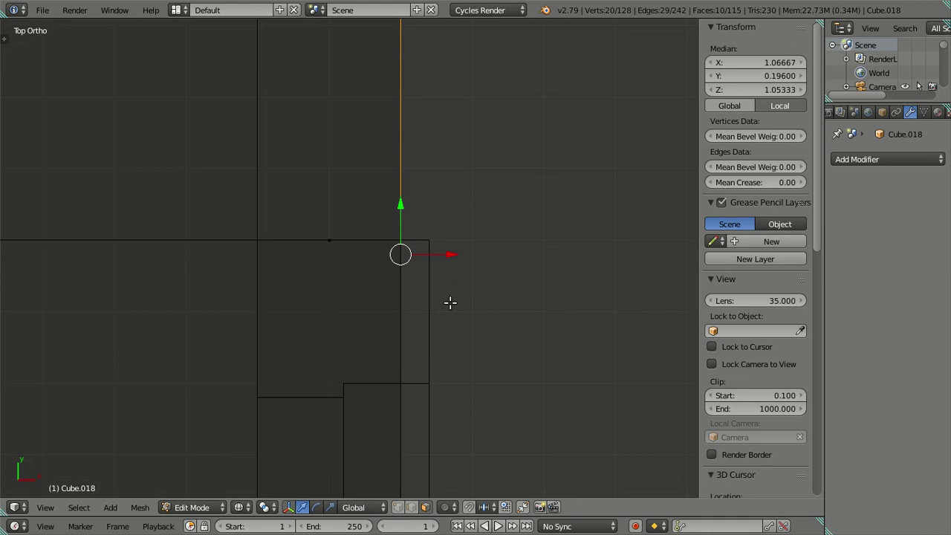
{"action": "middle_click_drag", "start_coordinate": [450, 349], "coordinate": [436, 153], "text": "shift"}
{"action": "scroll", "coordinate": [419, 279], "scroll_direction": "up", "scroll_amount": 4}
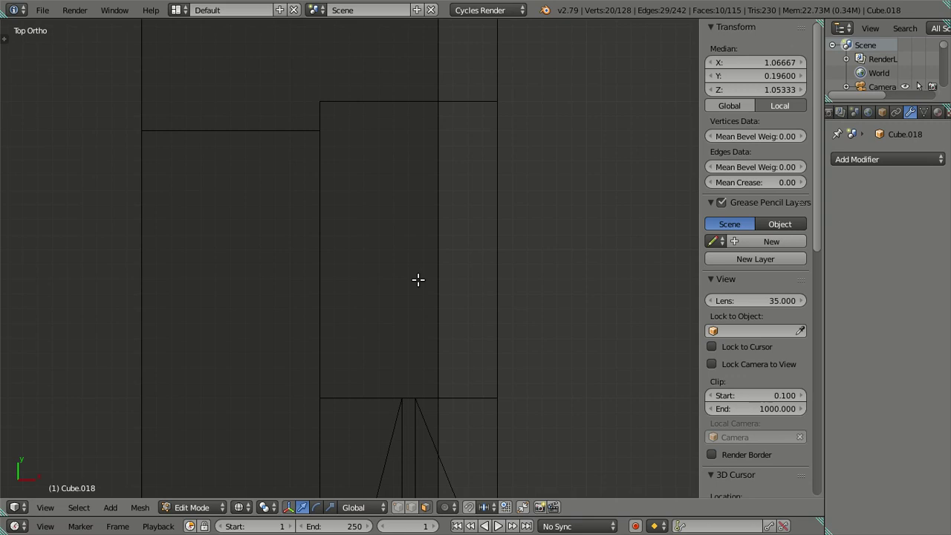
{"action": "scroll", "coordinate": [418, 279], "scroll_direction": "down", "scroll_amount": 3}
{"action": "middle_click_drag", "start_coordinate": [421, 274], "coordinate": [425, 389], "text": "shift"}
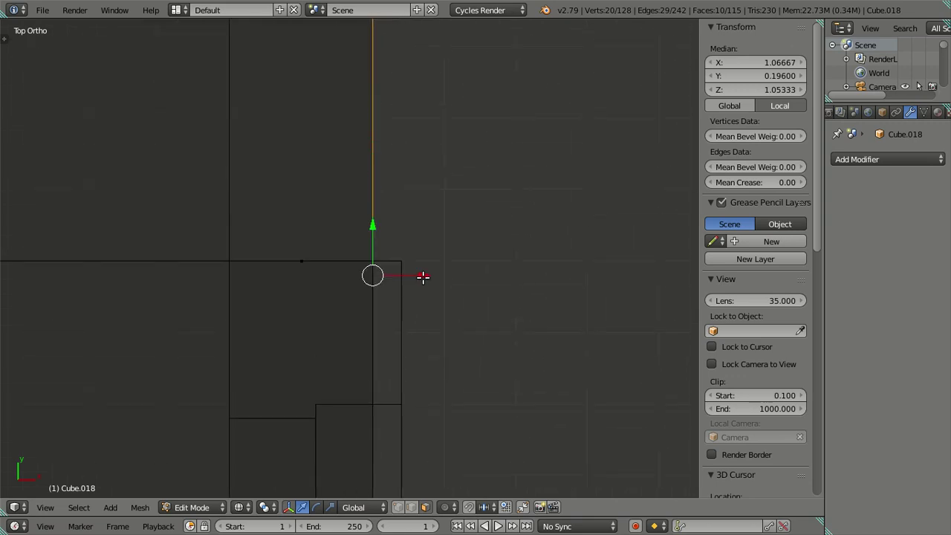
{"action": "left_click_drag", "start_coordinate": [423, 276], "coordinate": [386, 274]}
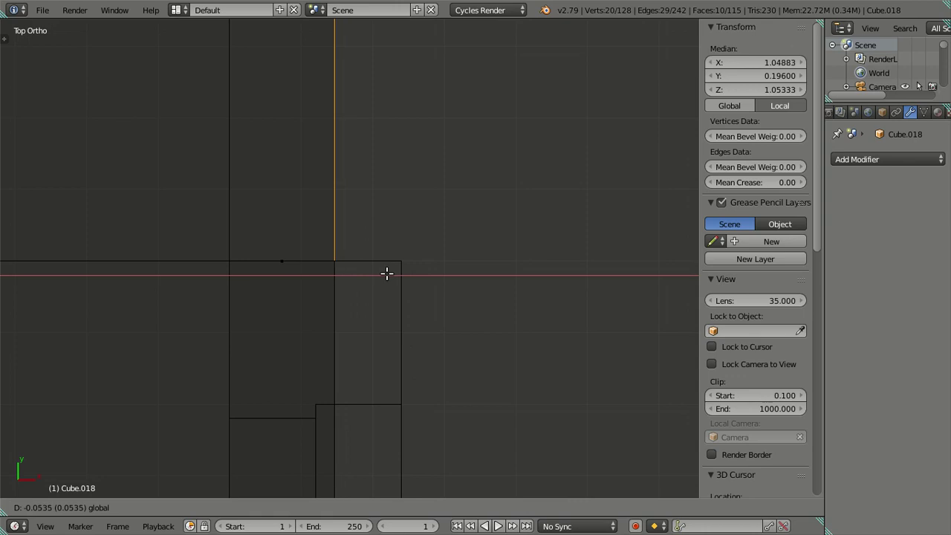
- Confirm the edge move, leave Cube.018 and open door object Cube.019 in Edit Mode
{"action": "left_click", "coordinate": [386, 274]}
{"action": "key", "text": "a"}
{"action": "key", "text": "z"}
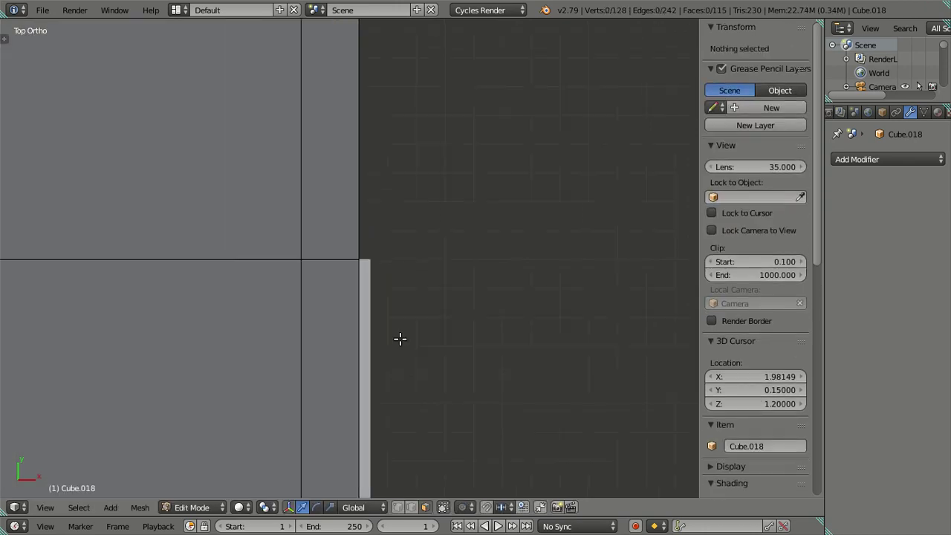
{"action": "key", "text": "Tab"}
{"action": "left_click", "coordinate": [369, 347]}
{"action": "key", "text": "Tab"}
- Deselect all of the door's vertices and switch the display to wireframe
{"action": "scroll", "coordinate": [394, 339], "scroll_direction": "up", "scroll_amount": 4}
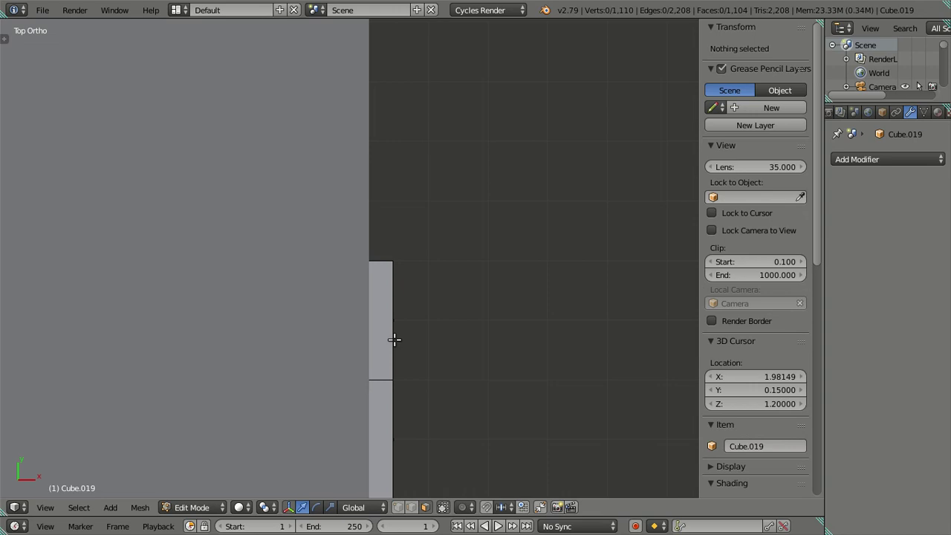
{"action": "key", "text": "a"}
{"action": "key", "text": "Tab"}
{"action": "key", "text": "Tab"}
{"action": "key", "text": "z"}
{"action": "key", "text": "a"}
{"action": "key", "text": "a"}
- Zoom and pan along the door in wireframe to bring its panel section into view
{"action": "scroll", "coordinate": [427, 350], "scroll_direction": "down", "scroll_amount": 3}
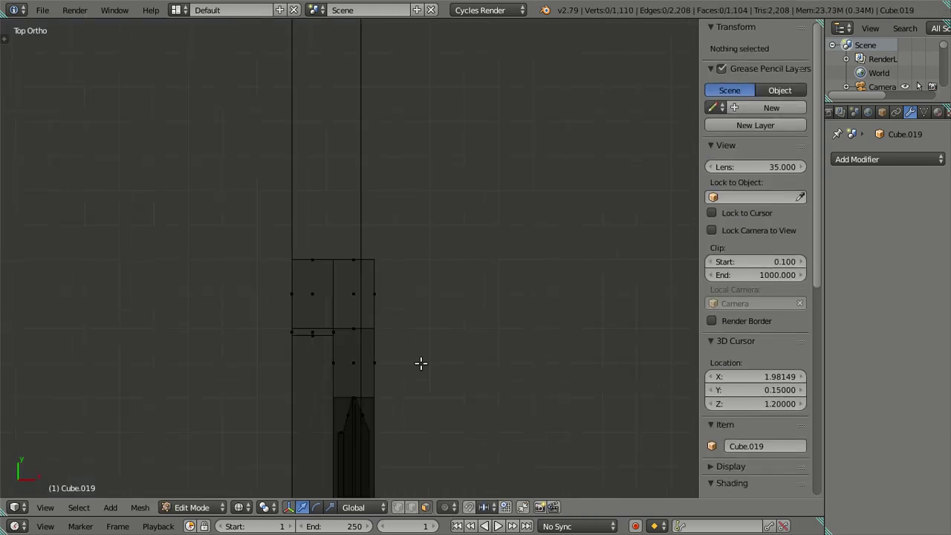
{"action": "middle_click_drag", "start_coordinate": [421, 363], "coordinate": [430, 178], "text": "shift"}
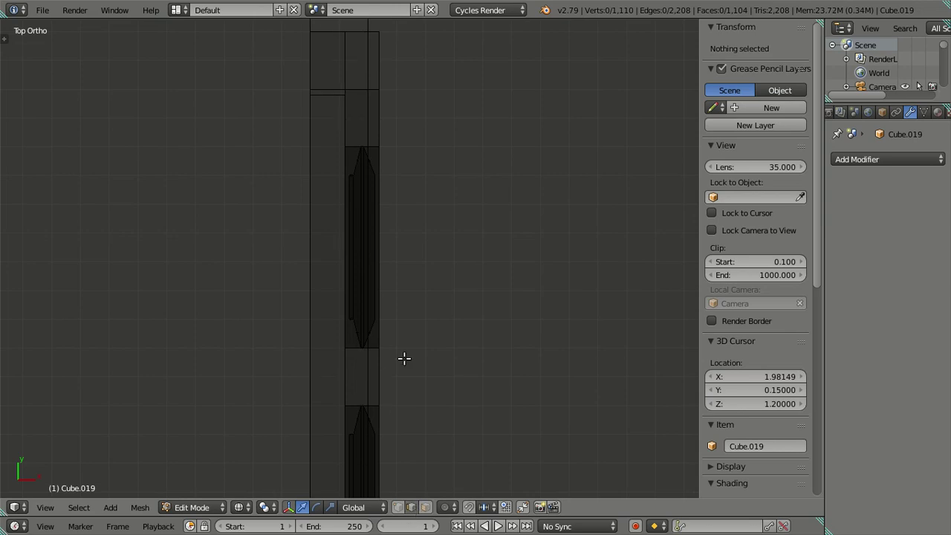
{"action": "scroll", "coordinate": [403, 349], "scroll_direction": "down", "scroll_amount": 3}
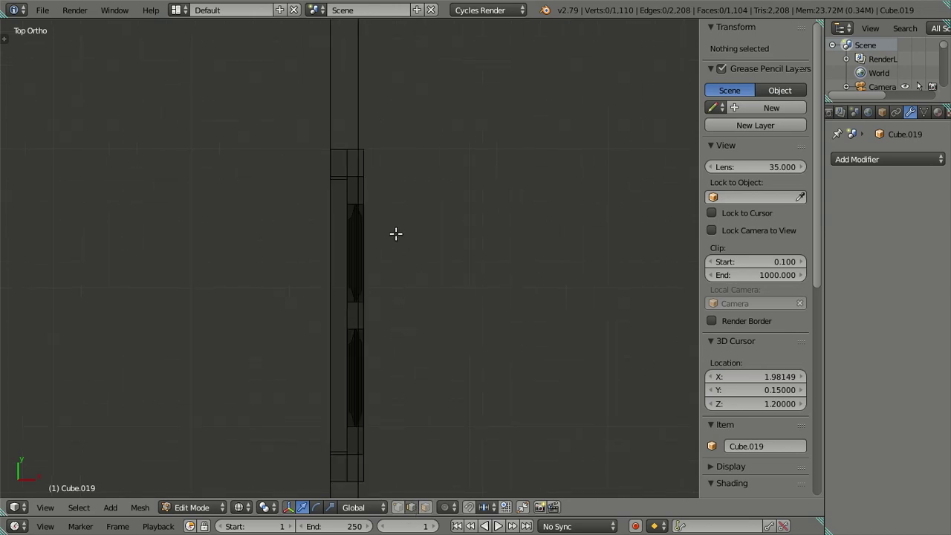
{"action": "scroll", "coordinate": [395, 233], "scroll_direction": "up", "scroll_amount": 1}
{"action": "scroll", "coordinate": [394, 233], "scroll_direction": "up", "scroll_amount": 1}
{"action": "scroll", "coordinate": [390, 297], "scroll_direction": "up", "scroll_amount": 2}
{"action": "scroll", "coordinate": [379, 358], "scroll_direction": "up", "scroll_amount": 2}
{"action": "scroll", "coordinate": [374, 352], "scroll_direction": "up", "scroll_amount": 1}
{"action": "scroll", "coordinate": [361, 333], "scroll_direction": "down", "scroll_amount": 4}
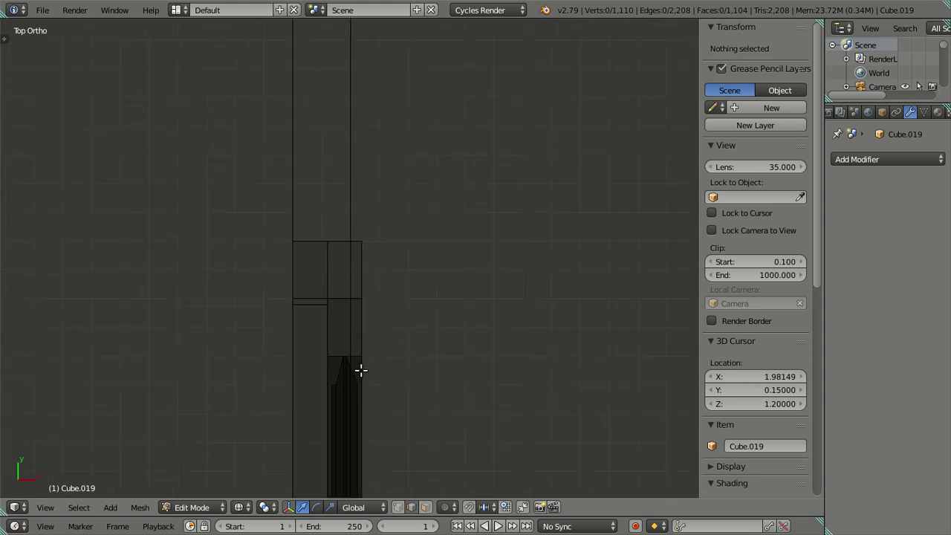
{"action": "scroll", "coordinate": [388, 357], "scroll_direction": "up", "scroll_amount": 1}
{"action": "scroll", "coordinate": [387, 319], "scroll_direction": "up", "scroll_amount": 1}
{"action": "scroll", "coordinate": [381, 330], "scroll_direction": "up", "scroll_amount": 1}
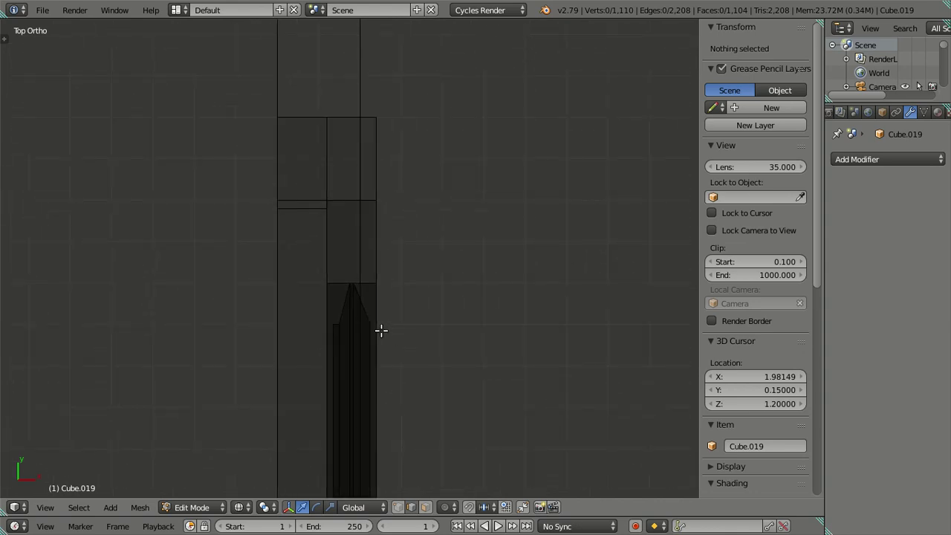
{"action": "scroll", "coordinate": [381, 330], "scroll_direction": "up", "scroll_amount": 1}
{"action": "scroll", "coordinate": [423, 298], "scroll_direction": "down", "scroll_amount": 2, "text": "shift"}
{"action": "scroll", "coordinate": [431, 242], "scroll_direction": "down", "scroll_amount": 2, "text": "shift"}
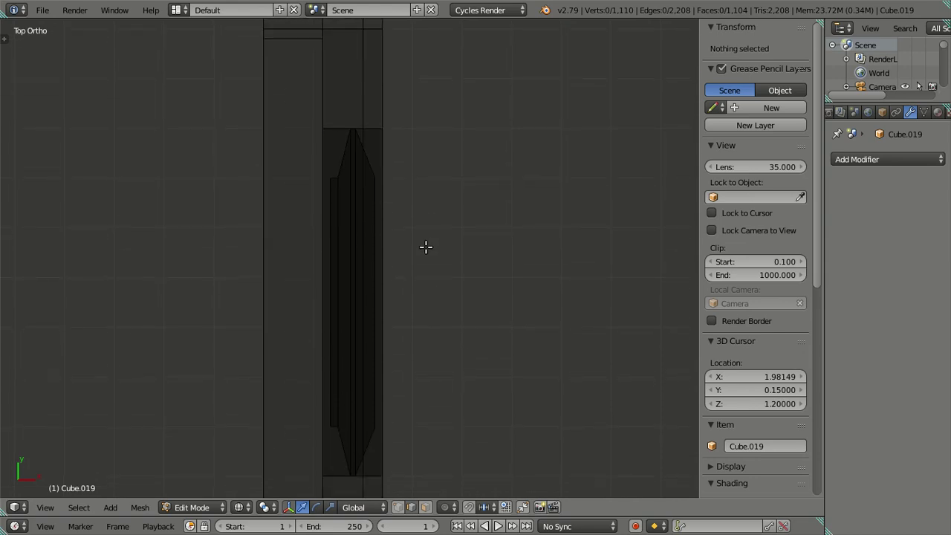
{"action": "scroll", "coordinate": [432, 314], "scroll_direction": "down", "scroll_amount": 2}
{"action": "scroll", "coordinate": [439, 327], "scroll_direction": "down", "scroll_amount": 1}
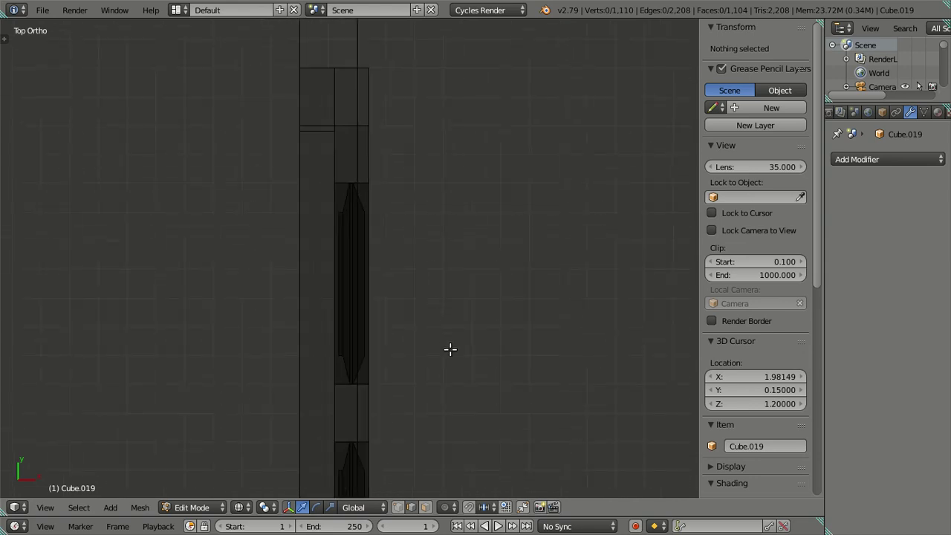
{"action": "scroll", "coordinate": [450, 349], "scroll_direction": "up", "scroll_amount": 2}
{"action": "scroll", "coordinate": [450, 349], "scroll_direction": "up", "scroll_amount": 1}
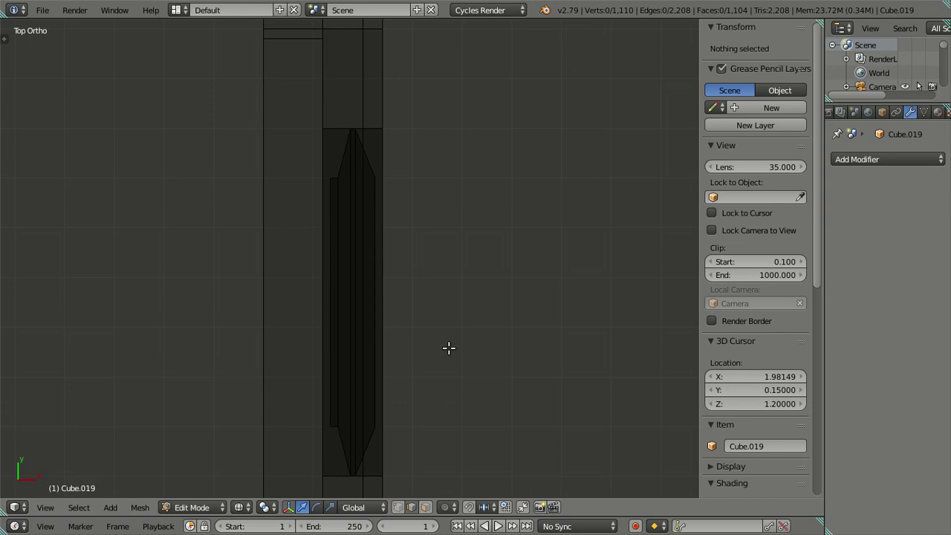
{"action": "scroll", "coordinate": [449, 348], "scroll_direction": "down", "scroll_amount": 2}
{"action": "scroll", "coordinate": [449, 347], "scroll_direction": "down", "scroll_amount": 1}
{"action": "scroll", "coordinate": [454, 348], "scroll_direction": "down", "scroll_amount": 1}
{"action": "middle_click_drag", "start_coordinate": [437, 371], "coordinate": [447, 274], "text": "shift"}
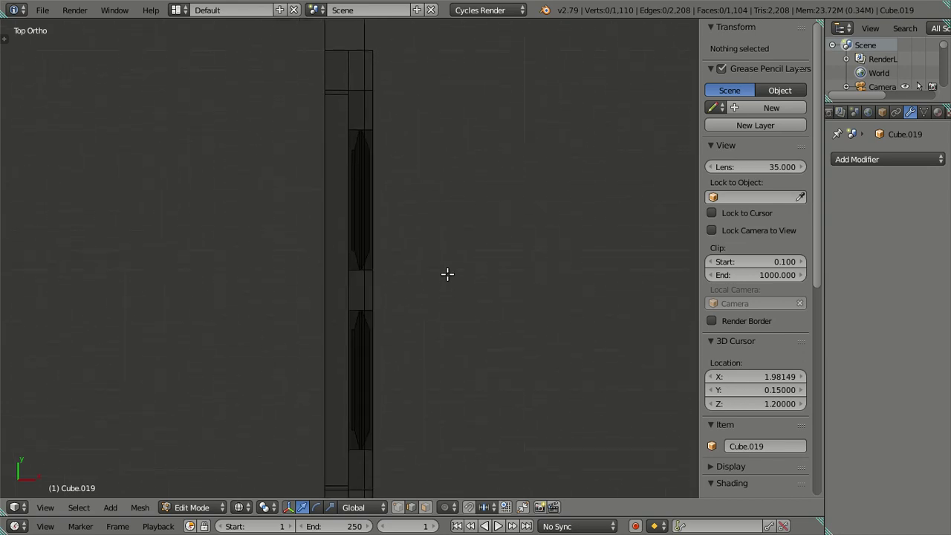
{"action": "scroll", "coordinate": [447, 275], "scroll_direction": "down", "scroll_amount": 1, "text": "shift"}
{"action": "scroll", "coordinate": [413, 382], "scroll_direction": "up", "scroll_amount": 1}
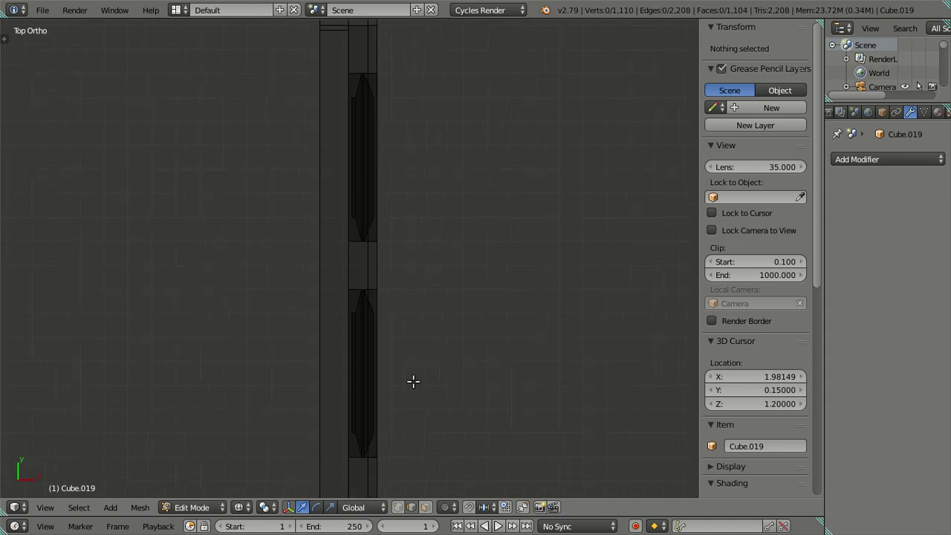
{"action": "scroll", "coordinate": [413, 381], "scroll_direction": "up", "scroll_amount": 1}
{"action": "scroll", "coordinate": [347, 268], "scroll_direction": "up", "scroll_amount": 2}
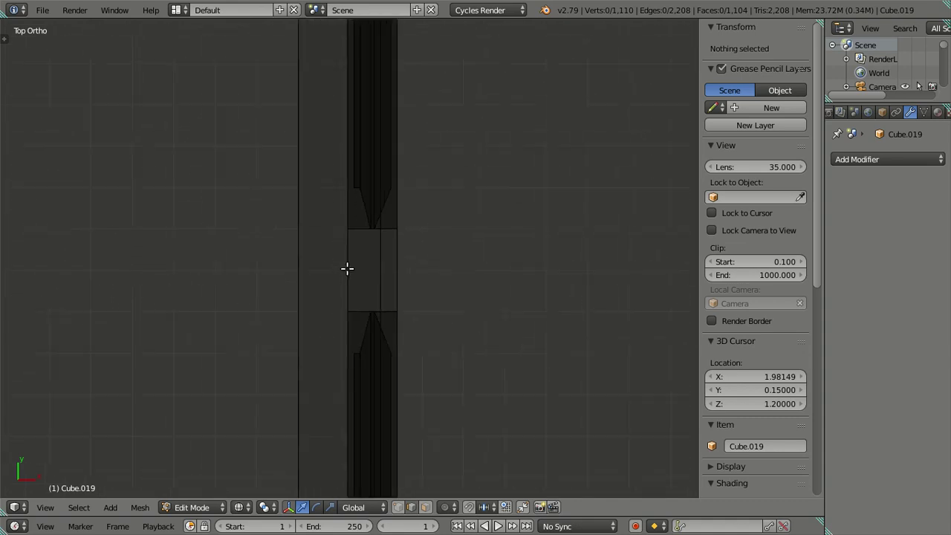
{"action": "scroll", "coordinate": [347, 268], "scroll_direction": "up", "scroll_amount": 3}
{"action": "scroll", "coordinate": [347, 269], "scroll_direction": "up", "scroll_amount": 1}
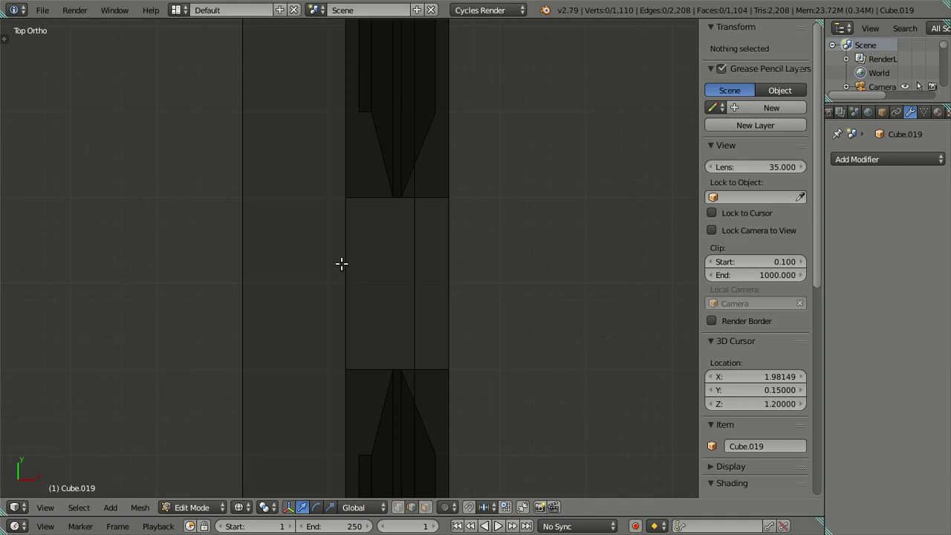
{"action": "scroll", "coordinate": [343, 263], "scroll_direction": "down", "scroll_amount": 2}
{"action": "middle_click_drag", "start_coordinate": [348, 87], "coordinate": [359, 431], "text": "shift"}
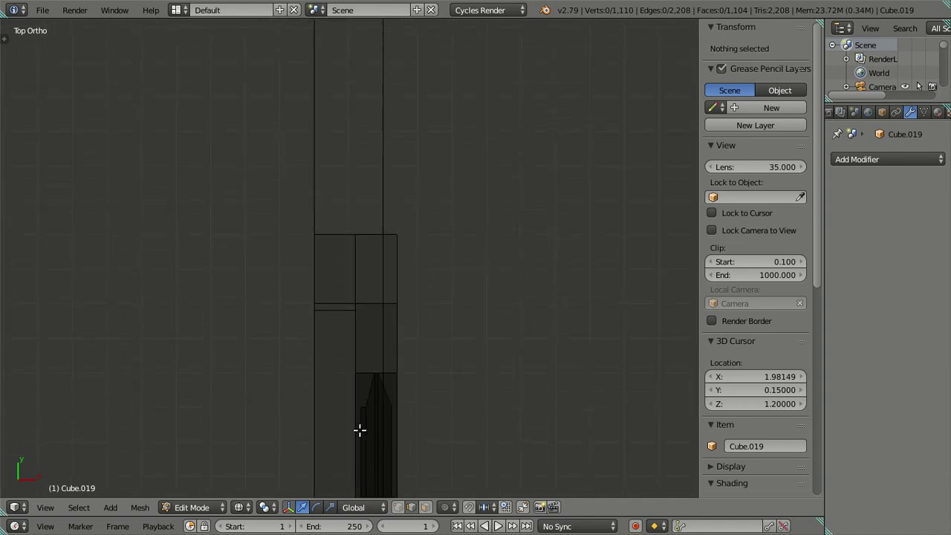
{"action": "scroll", "coordinate": [334, 263], "scroll_direction": "up", "scroll_amount": 3}
- Try a loop cut across the door, then cancel it without cutting
{"action": "key", "text": "ctrl+r"}
{"action": "scroll", "coordinate": [330, 218], "scroll_direction": "up", "scroll_amount": 1}
{"action": "scroll", "coordinate": [330, 217], "scroll_direction": "up", "scroll_amount": 1}
{"action": "scroll", "coordinate": [330, 218], "scroll_direction": "up", "scroll_amount": 1}
{"action": "key", "text": "Escape"}
{"action": "scroll", "coordinate": [329, 218], "scroll_direction": "up", "scroll_amount": 5}
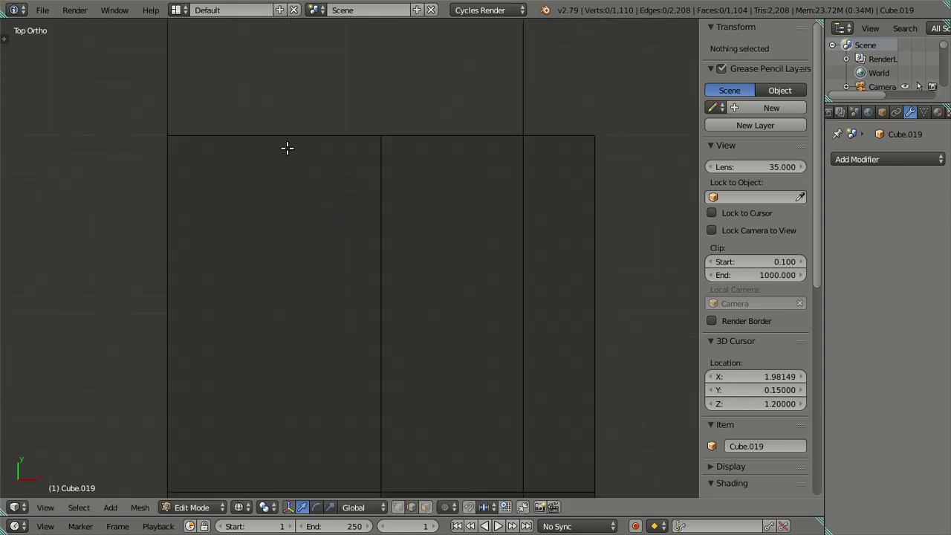
- Add five trial loop cuts across the door and select one of the new edge loops
{"action": "key", "text": "ctrl+r"}
{"action": "scroll", "coordinate": [288, 148], "scroll_direction": "up", "scroll_amount": 1}
{"action": "scroll", "coordinate": [288, 148], "scroll_direction": "up", "scroll_amount": 2}
{"action": "scroll", "coordinate": [287, 147], "scroll_direction": "up", "scroll_amount": 1}
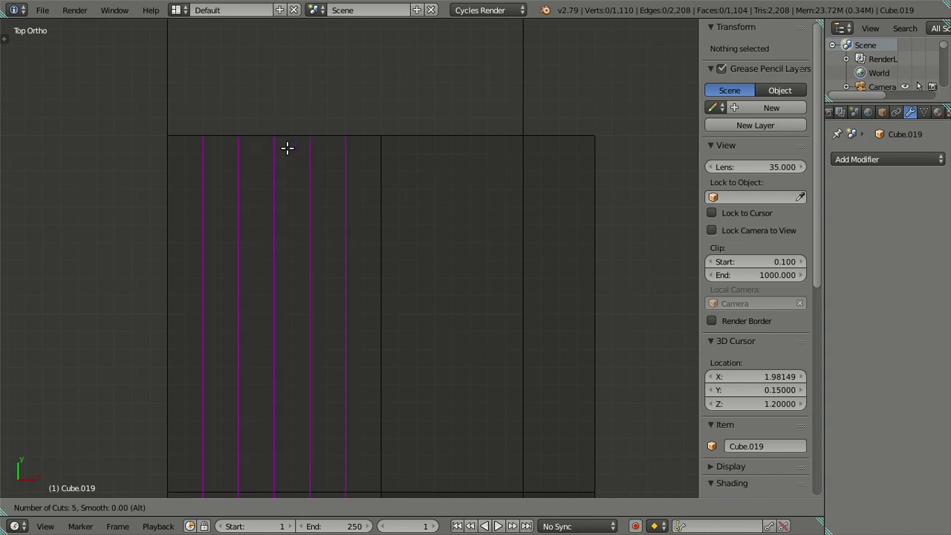
{"action": "left_click", "coordinate": [288, 148]}
{"action": "key", "text": "a"}
{"action": "right_click", "coordinate": [347, 209], "text": "alt"}
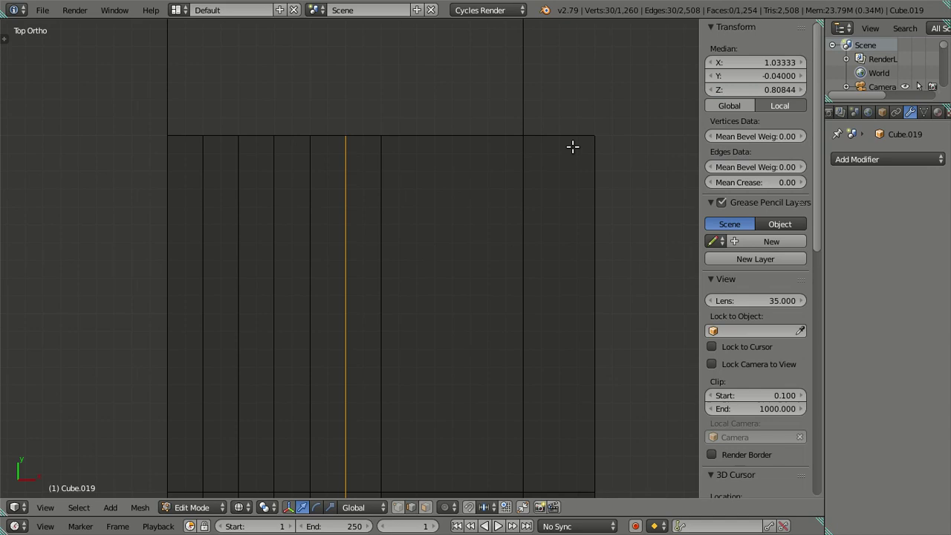
{"action": "scroll", "coordinate": [599, 153], "scroll_direction": "down", "scroll_amount": 7}
{"action": "scroll", "coordinate": [599, 154], "scroll_direction": "down", "scroll_amount": 6}
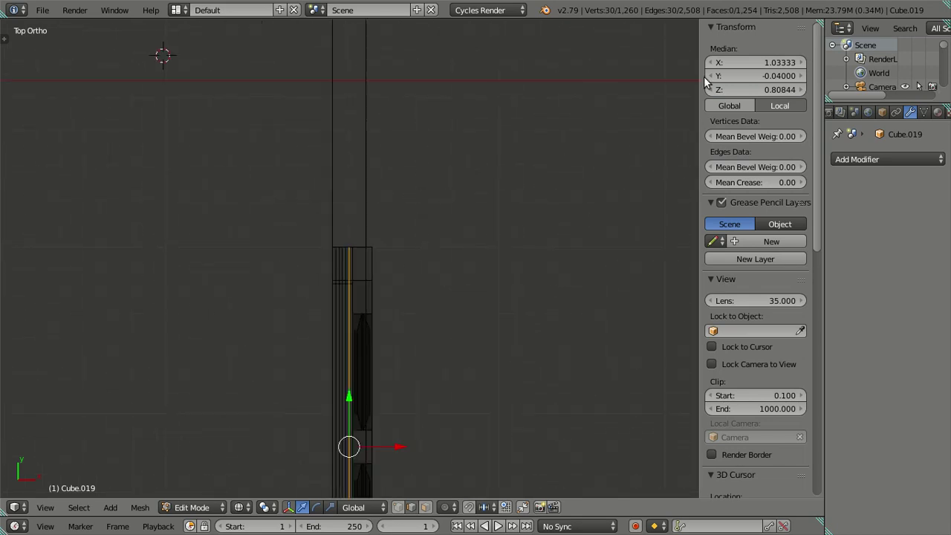
{"action": "left_click", "coordinate": [741, 63]}
{"action": "key", "text": "Escape"}
- Undo the five trial cuts and return to an angled, solid-shaded view of the door panels
{"action": "key", "text": "a"}
{"action": "key", "text": "ctrl+z"}
{"action": "key", "text": "a"}
{"action": "key", "text": "ctrl+z"}
{"action": "key", "text": "x"}
{"action": "left_click", "coordinate": [453, 328]}
{"action": "middle_click_drag", "start_coordinate": [425, 350], "coordinate": [426, 211], "text": "shift"}
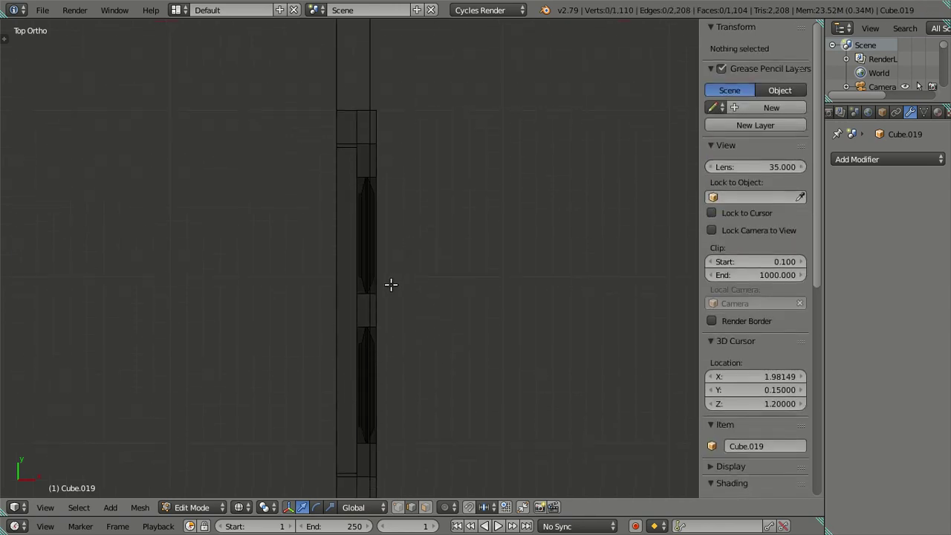
{"action": "mouse_move", "coordinate": [468, 329]}
{"action": "middle_mouse_down"}
{"action": "mouse_move", "coordinate": [403, 249]}
{"action": "mouse_move", "coordinate": [436, 344]}
{"action": "mouse_move", "coordinate": [381, 257]}
{"action": "middle_mouse_up"}
{"action": "key", "text": "z"}
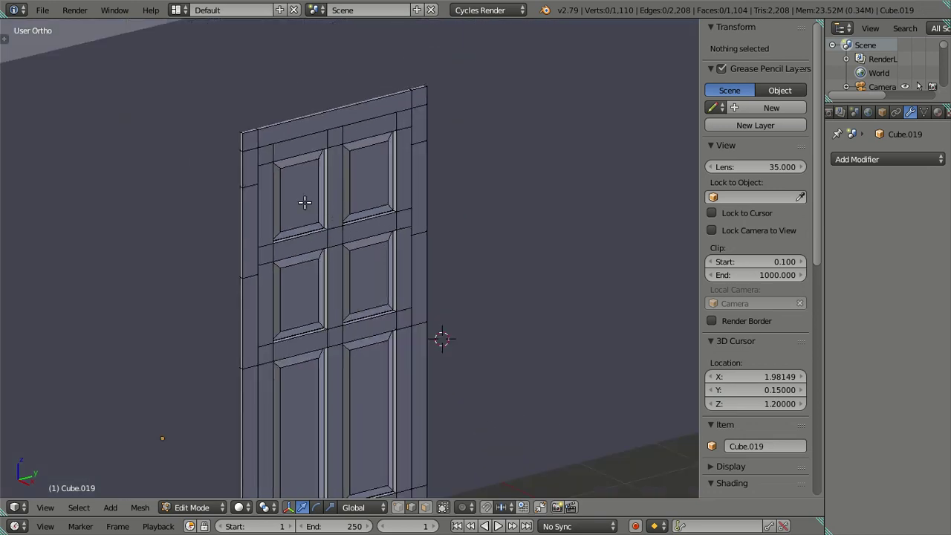
- Select the recessed door panels as linked geometry and hide them
{"action": "right_click", "coordinate": [300, 169]}
{"action": "key", "text": "l"}
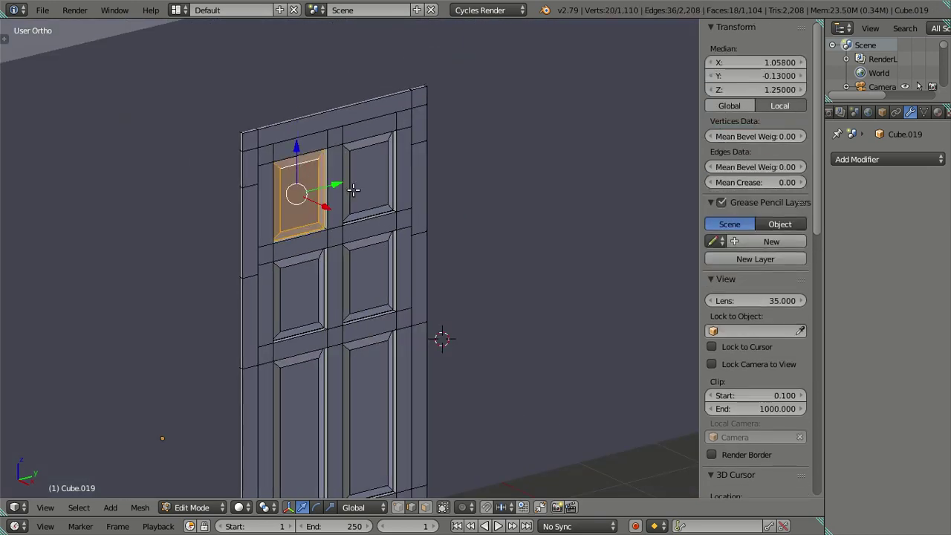
{"action": "key", "text": "l"}
{"action": "key", "text": "l"}
{"action": "key", "text": "l"}
{"action": "key", "text": "l"}
{"action": "key", "text": "l"}
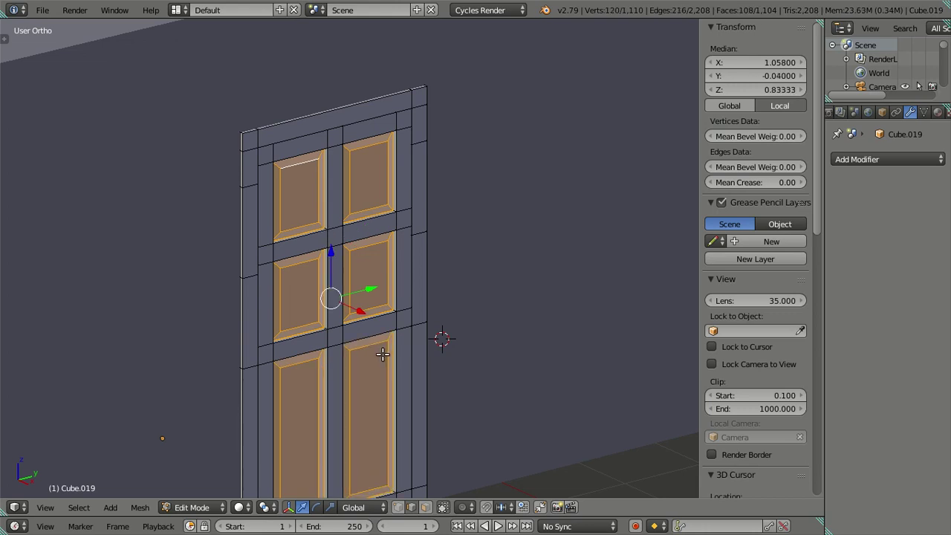
{"action": "key", "text": "h"}
- In Top Ortho, box-select the door's inner vertex column and nudge it slightly along X
{"action": "middle_click_drag", "start_coordinate": [382, 354], "coordinate": [348, 326]}
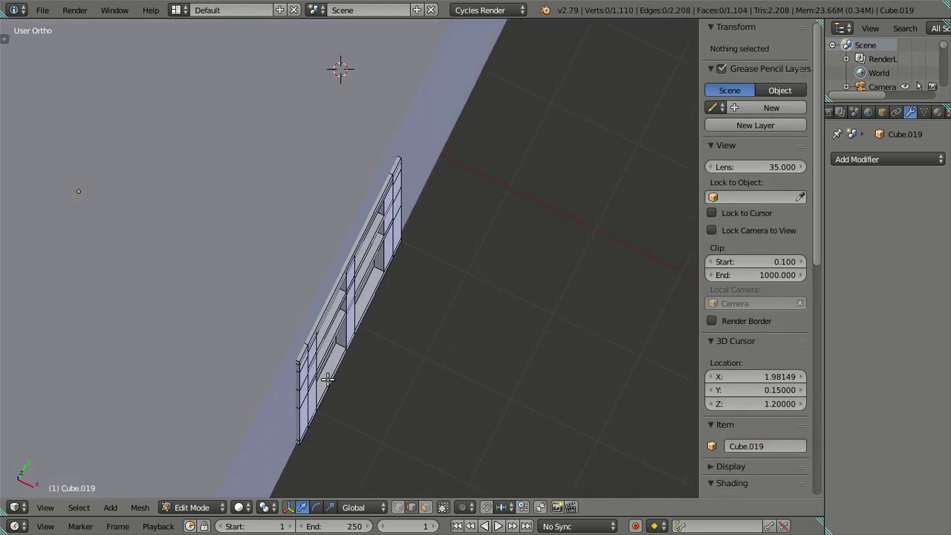
{"action": "key", "text": "KP_7"}
{"action": "scroll", "coordinate": [367, 260], "scroll_direction": "up", "scroll_amount": 3}
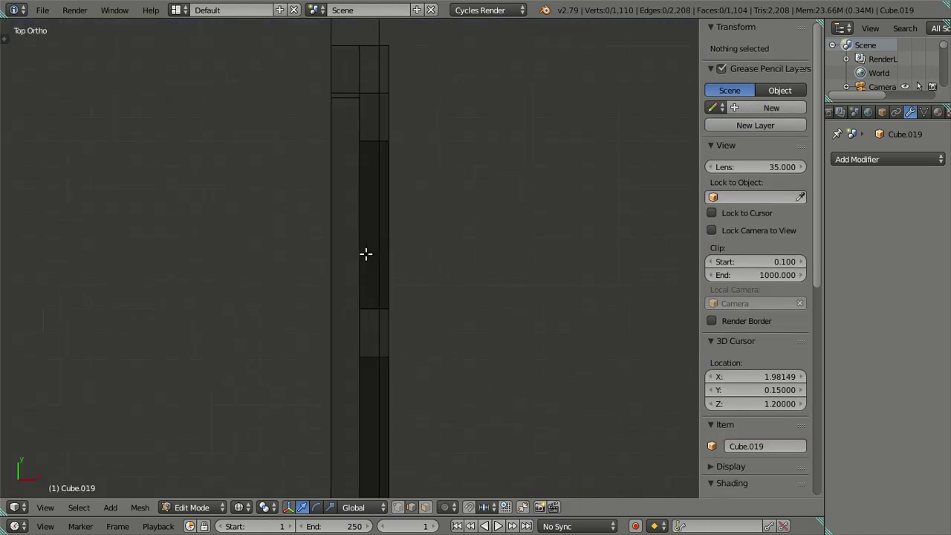
{"action": "scroll", "coordinate": [394, 136], "scroll_direction": "down", "scroll_amount": 2}
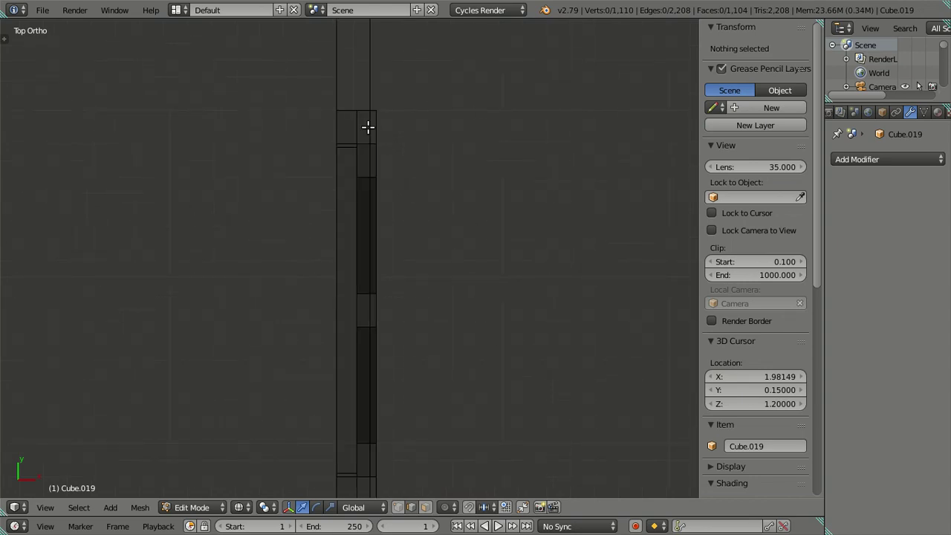
{"action": "scroll", "coordinate": [365, 117], "scroll_direction": "down", "scroll_amount": 1}
{"action": "key", "text": "b"}
{"action": "mouse_move", "coordinate": [347, 84]}
{"action": "left_mouse_down"}
{"action": "mouse_move", "coordinate": [347, 444]}
{"action": "mouse_move", "coordinate": [360, 482]}
{"action": "left_mouse_up"}
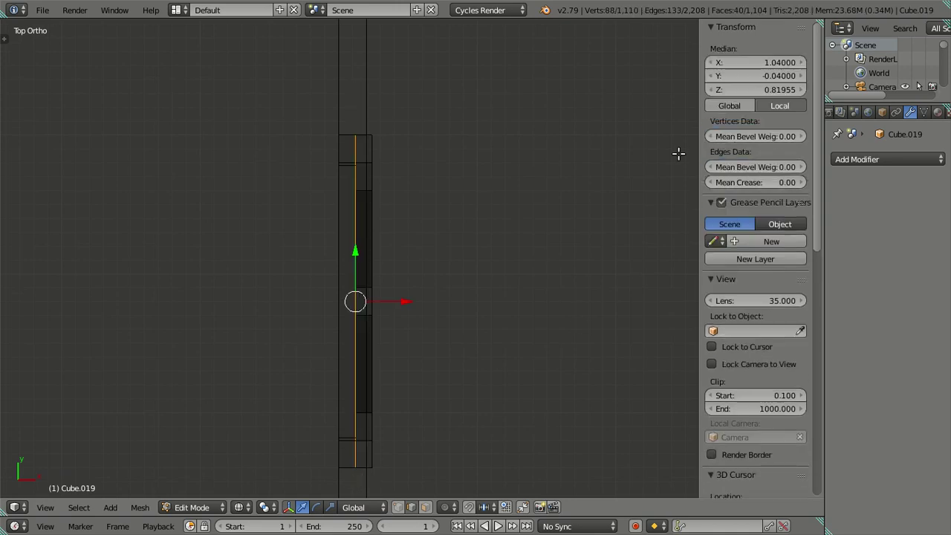
{"action": "left_click_drag", "start_coordinate": [759, 59], "coordinate": [756, 64]}
{"action": "key", "text": "a"}
{"action": "scroll", "coordinate": [402, 177], "scroll_direction": "up", "scroll_amount": 1}
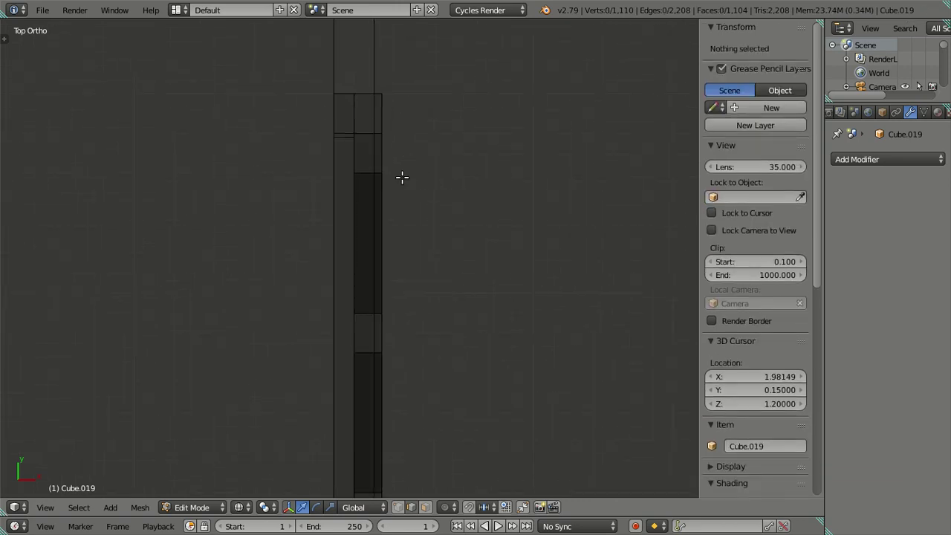
{"action": "scroll", "coordinate": [402, 176], "scroll_direction": "up", "scroll_amount": 3}
{"action": "scroll", "coordinate": [370, 295], "scroll_direction": "up", "scroll_amount": 4}
{"action": "scroll", "coordinate": [365, 291], "scroll_direction": "up", "scroll_amount": 3}
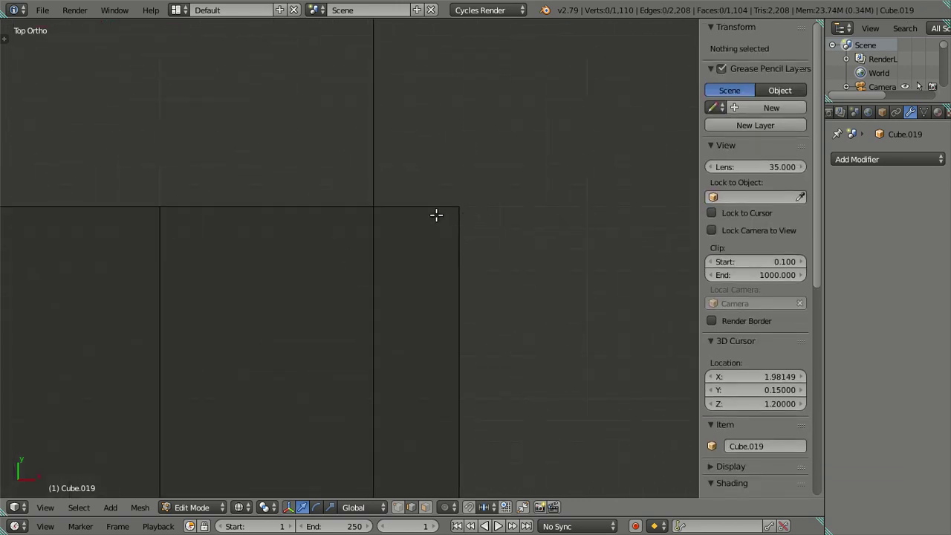
- Try six evenly spaced loop cuts across the door, then undo them
{"action": "key", "text": "ctrl+r"}
{"action": "scroll", "coordinate": [301, 210], "scroll_direction": "up", "scroll_amount": 1}
{"action": "scroll", "coordinate": [302, 209], "scroll_direction": "up", "scroll_amount": 1}
{"action": "scroll", "coordinate": [302, 210], "scroll_direction": "up", "scroll_amount": 1}
{"action": "scroll", "coordinate": [302, 209], "scroll_direction": "up", "scroll_amount": 1}
{"action": "left_click", "coordinate": [302, 209]}
{"action": "right_click", "coordinate": [302, 209]}
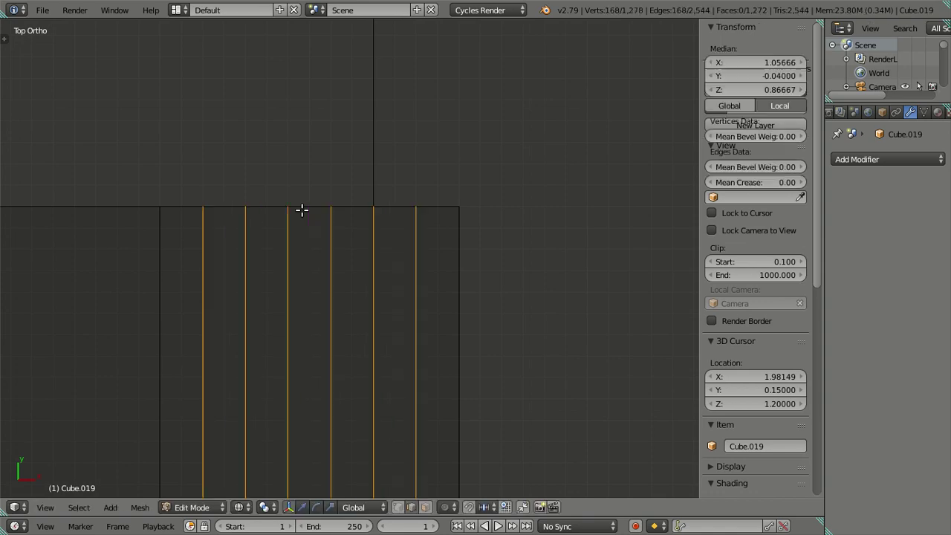
{"action": "right_click", "coordinate": [374, 258], "text": "alt"}
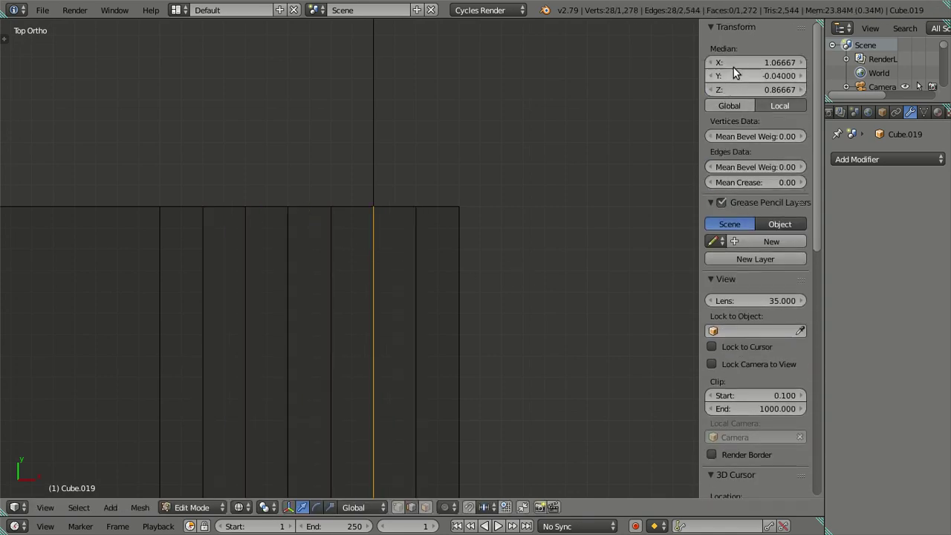
{"action": "left_click", "coordinate": [736, 64]}
{"action": "key", "text": "Escape"}
{"action": "key", "text": "a"}
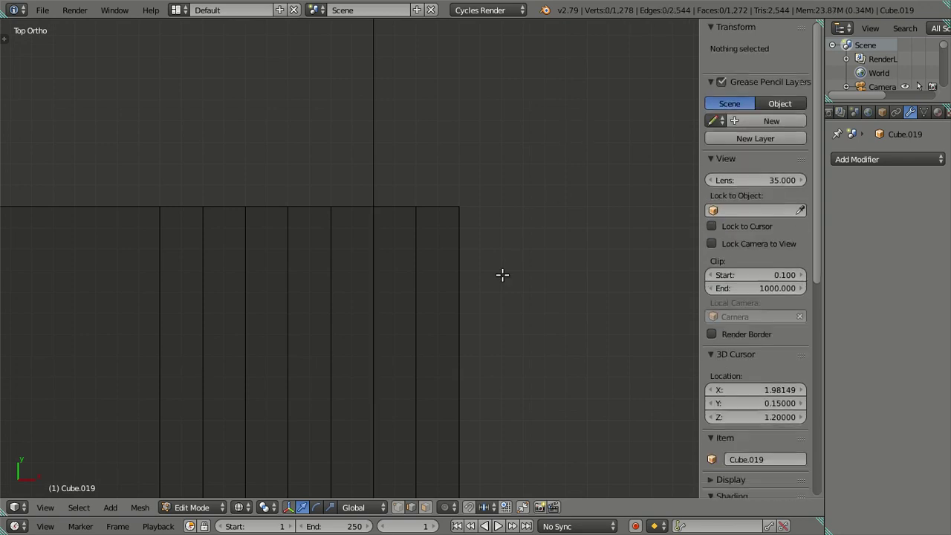
{"action": "scroll", "coordinate": [476, 300], "scroll_direction": "down", "scroll_amount": 2}
{"action": "scroll", "coordinate": [476, 299], "scroll_direction": "down", "scroll_amount": 2}
{"action": "scroll", "coordinate": [476, 299], "scroll_direction": "down", "scroll_amount": 2}
{"action": "key", "text": "ctrl+z"}
{"action": "key", "text": "ctrl+z"}
{"action": "key", "text": "ctrl+z"}
{"action": "key", "text": "ctrl+z"}
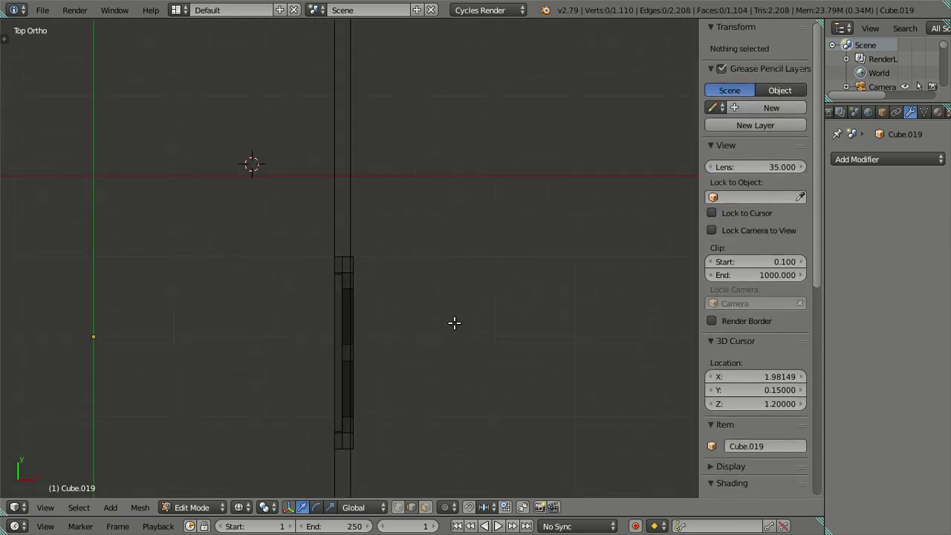
- Box-select the vertices on the door's right part and nudge them slightly along X
{"action": "scroll", "coordinate": [411, 350], "scroll_direction": "down", "scroll_amount": 2, "text": "shift"}
{"action": "scroll", "coordinate": [414, 344], "scroll_direction": "down", "scroll_amount": 2, "text": "shift"}
{"action": "scroll", "coordinate": [419, 274], "scroll_direction": "down", "scroll_amount": 2, "text": "shift"}
{"action": "scroll", "coordinate": [416, 253], "scroll_direction": "down", "scroll_amount": 1, "text": "shift"}
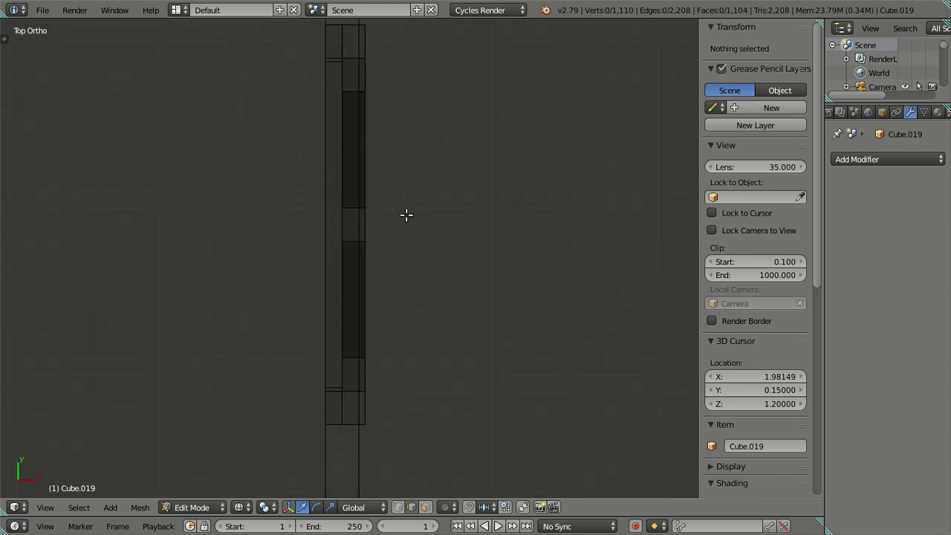
{"action": "scroll", "coordinate": [406, 223], "scroll_direction": "up", "scroll_amount": 2, "text": "shift"}
{"action": "key", "text": "b"}
{"action": "left_click_drag", "start_coordinate": [351, 57], "coordinate": [414, 492]}
{"action": "left_click_drag", "start_coordinate": [746, 63], "coordinate": [751, 63]}
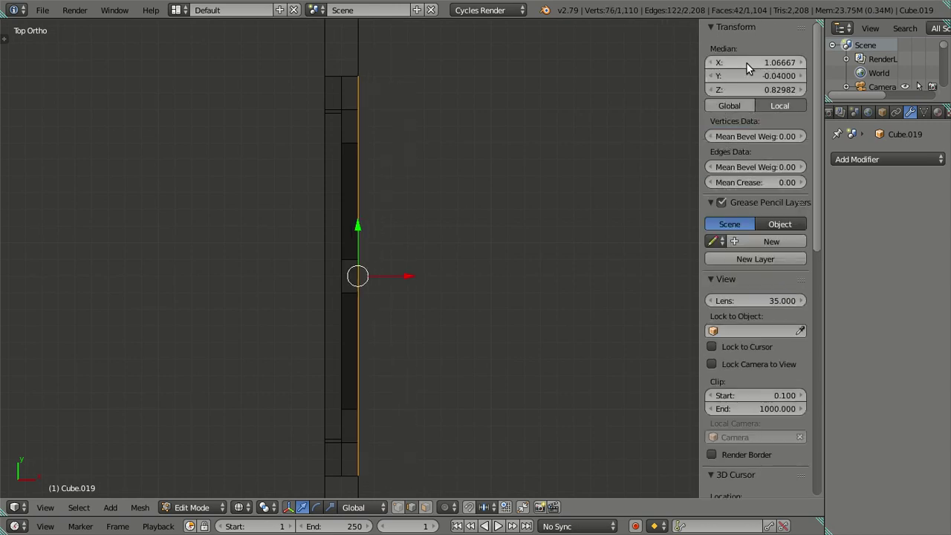
{"action": "key", "text": "a"}
- Switch to solid shading and orbit to an angled view of the door
{"action": "key", "text": "z"}
{"action": "mouse_move", "coordinate": [498, 391]}
{"action": "middle_mouse_down"}
{"action": "mouse_move", "coordinate": [451, 248]}
{"action": "mouse_move", "coordinate": [426, 339]}
{"action": "mouse_move", "coordinate": [427, 289]}
{"action": "mouse_move", "coordinate": [457, 276]}
{"action": "mouse_move", "coordinate": [504, 325]}
{"action": "mouse_move", "coordinate": [450, 302]}
{"action": "mouse_move", "coordinate": [377, 325]}
{"action": "mouse_move", "coordinate": [397, 331]}
{"action": "mouse_move", "coordinate": [414, 308]}
{"action": "mouse_move", "coordinate": [454, 319]}
{"action": "mouse_move", "coordinate": [452, 298]}
{"action": "mouse_move", "coordinate": [365, 289]}
{"action": "mouse_move", "coordinate": [365, 325]}
{"action": "mouse_move", "coordinate": [475, 315]}
{"action": "mouse_move", "coordinate": [399, 372]}
{"action": "mouse_move", "coordinate": [378, 176]}
{"action": "mouse_move", "coordinate": [385, 228]}
{"action": "middle_mouse_up"}
{"action": "key", "text": "l"}
{"action": "key", "text": "a"}
{"action": "scroll", "coordinate": [365, 323], "scroll_direction": "up", "scroll_amount": 3}
{"action": "scroll", "coordinate": [381, 350], "scroll_direction": "up", "scroll_amount": 2}
- Zoom and orbit around the six recessed door panels, then switch to Top Ortho
{"action": "scroll", "coordinate": [384, 225], "scroll_direction": "down", "scroll_amount": 1}
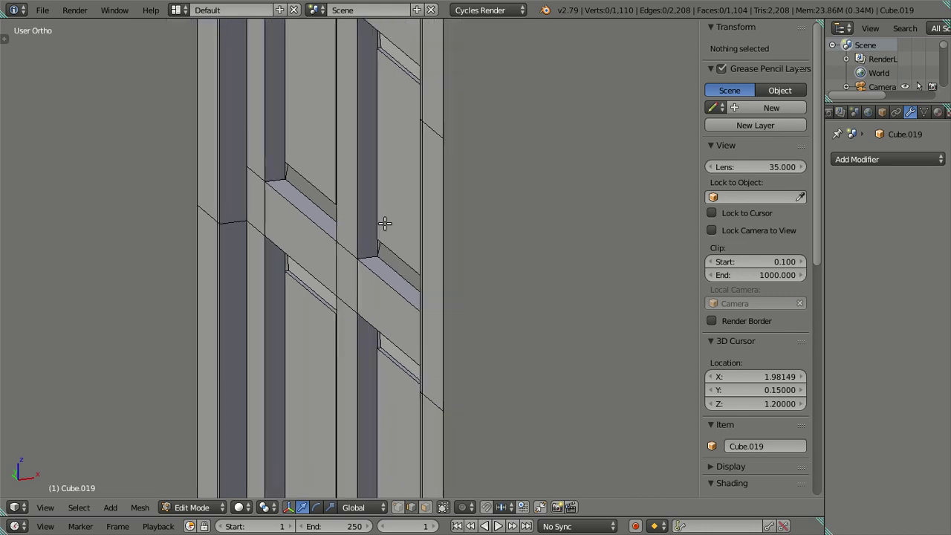
{"action": "scroll", "coordinate": [387, 234], "scroll_direction": "down", "scroll_amount": 4}
{"action": "scroll", "coordinate": [389, 245], "scroll_direction": "down", "scroll_amount": 1}
{"action": "scroll", "coordinate": [388, 251], "scroll_direction": "up", "scroll_amount": 1}
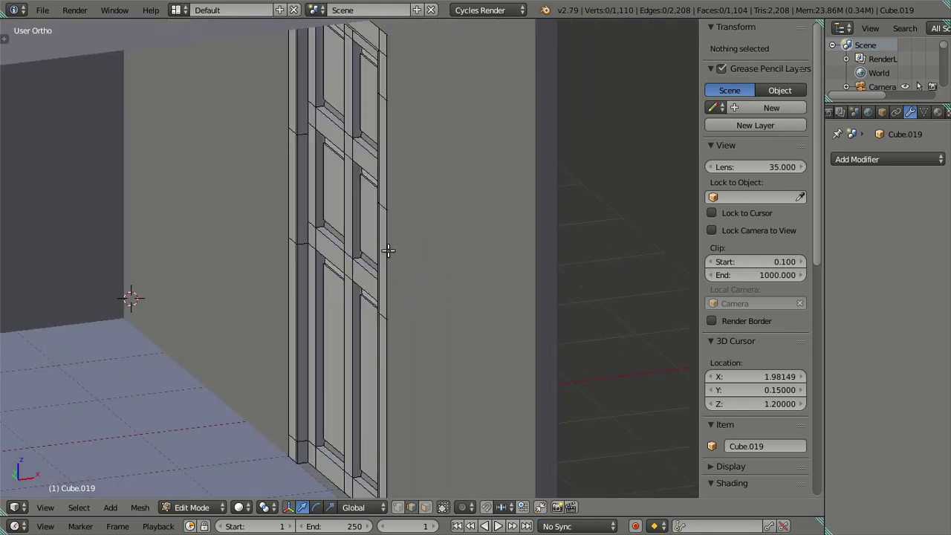
{"action": "scroll", "coordinate": [388, 250], "scroll_direction": "up", "scroll_amount": 3}
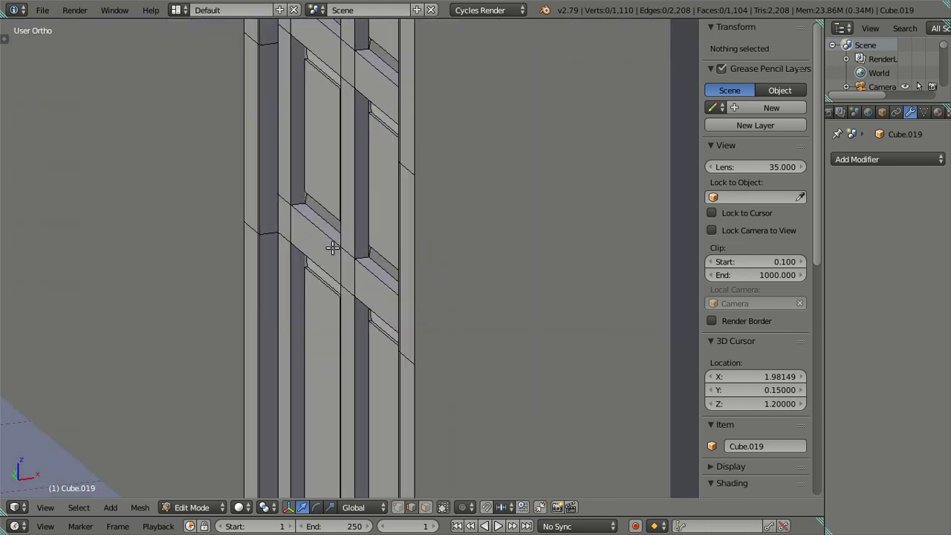
{"action": "scroll", "coordinate": [333, 247], "scroll_direction": "up", "scroll_amount": 1}
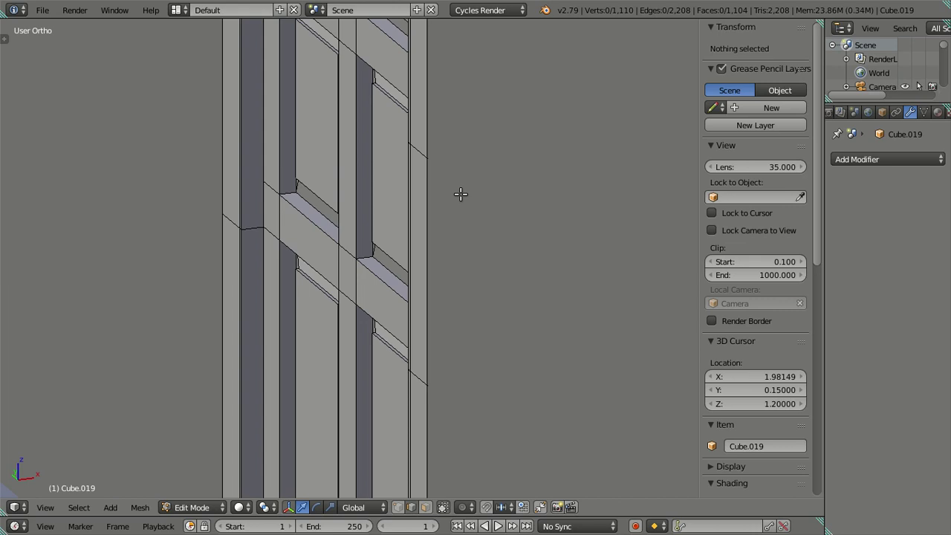
{"action": "mouse_move", "coordinate": [477, 238]}
{"action": "middle_mouse_down"}
{"action": "mouse_move", "coordinate": [397, 184]}
{"action": "mouse_move", "coordinate": [525, 157]}
{"action": "mouse_move", "coordinate": [588, 233]}
{"action": "mouse_move", "coordinate": [553, 323]}
{"action": "mouse_move", "coordinate": [535, 260]}
{"action": "mouse_move", "coordinate": [520, 257]}
{"action": "mouse_move", "coordinate": [520, 267]}
{"action": "mouse_move", "coordinate": [508, 259]}
{"action": "mouse_move", "coordinate": [512, 268]}
{"action": "mouse_move", "coordinate": [457, 361]}
{"action": "mouse_move", "coordinate": [332, 287]}
{"action": "middle_mouse_up"}
{"action": "scroll", "coordinate": [332, 286], "scroll_direction": "up", "scroll_amount": 2}
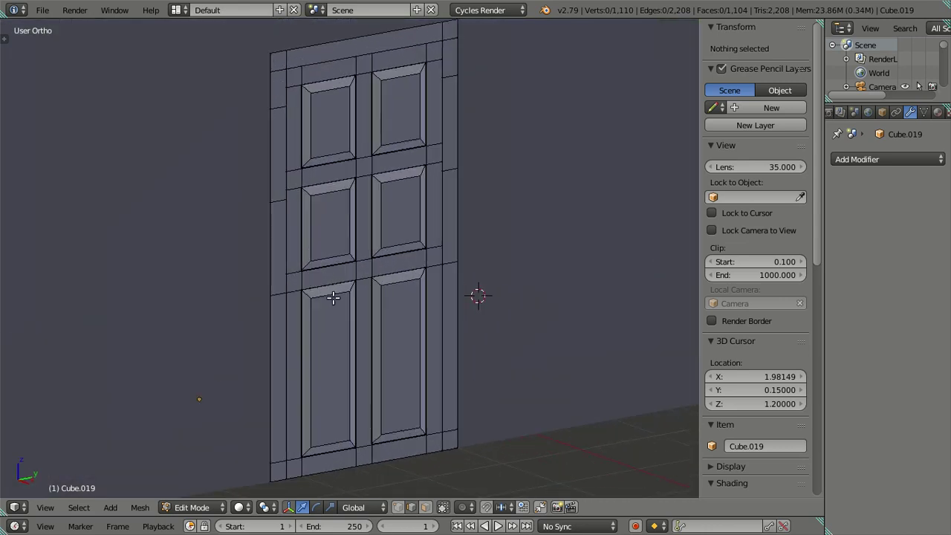
{"action": "scroll", "coordinate": [333, 297], "scroll_direction": "up", "scroll_amount": 2}
{"action": "key", "text": "KP_7"}
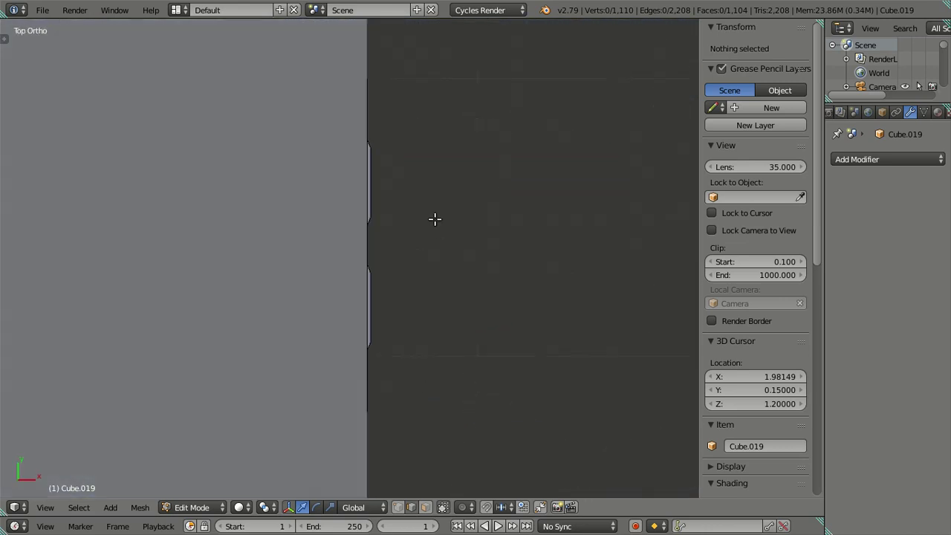
- Try a centred loop cut through the door, then undo it
{"action": "scroll", "coordinate": [350, 225], "scroll_direction": "up", "scroll_amount": 5}
{"action": "scroll", "coordinate": [350, 225], "scroll_direction": "up", "scroll_amount": 3}
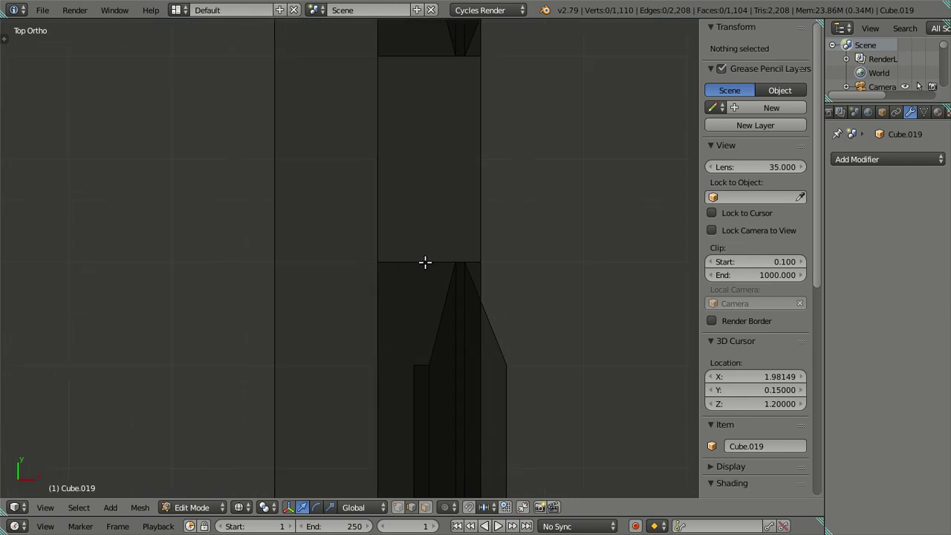
{"action": "key", "text": "ctrl+r"}
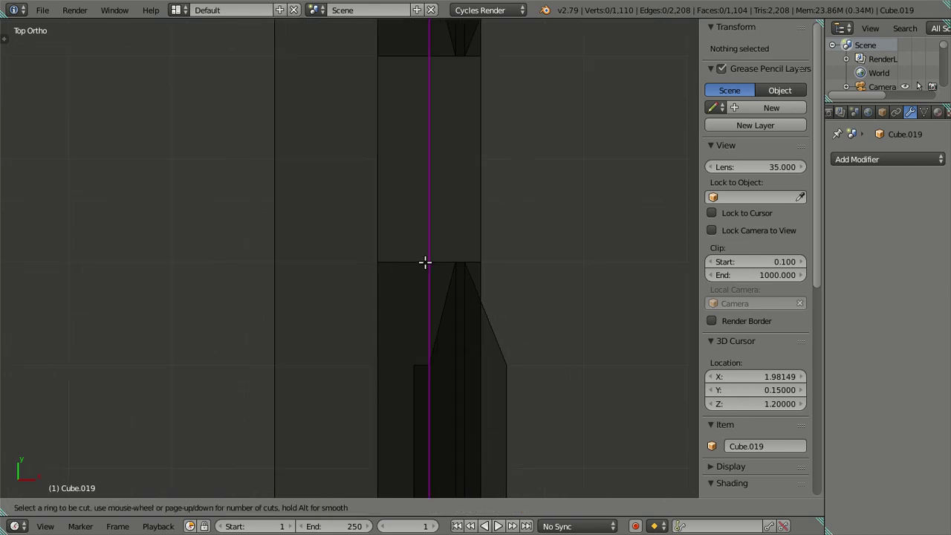
{"action": "left_click", "coordinate": [425, 262]}
{"action": "right_click", "coordinate": [425, 262]}
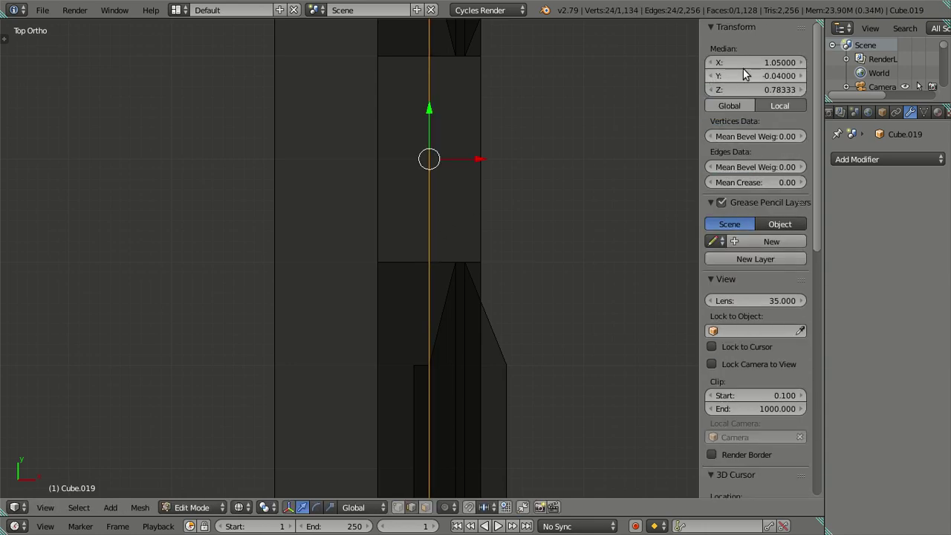
{"action": "key", "text": "ctrl+z"}
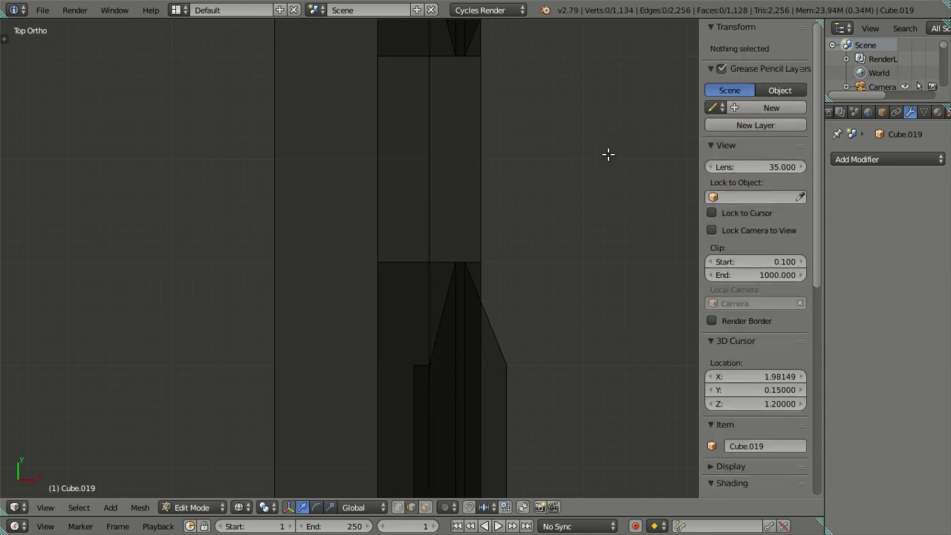
{"action": "key", "text": "ctrl+z"}
{"action": "key", "text": "ctrl+z"}
- Rotate with Numpad 8, 4 and 6 and zoom to frame the door from an angled front
{"action": "key", "text": "KP_8"}
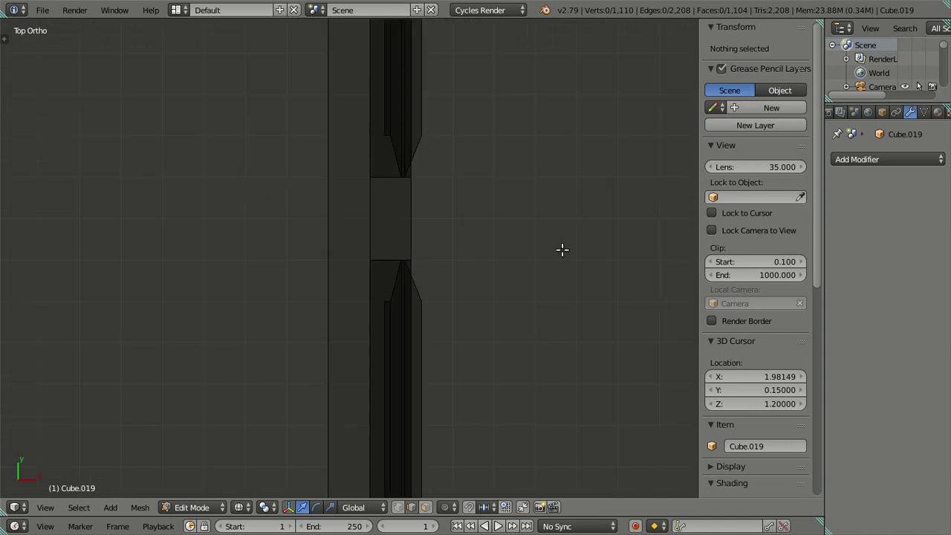
{"action": "key", "text": "KP_8"}
{"action": "key", "text": "KP_4"}
{"action": "key", "text": "KP_4"}
{"action": "key", "text": "KP_6"}
{"action": "key", "text": "KP_6"}
{"action": "scroll", "coordinate": [508, 283], "scroll_direction": "up", "scroll_amount": 3}
{"action": "scroll", "coordinate": [497, 251], "scroll_direction": "up", "scroll_amount": 2}
{"action": "key", "text": "KP_6"}
{"action": "scroll", "coordinate": [491, 234], "scroll_direction": "down", "scroll_amount": 2}
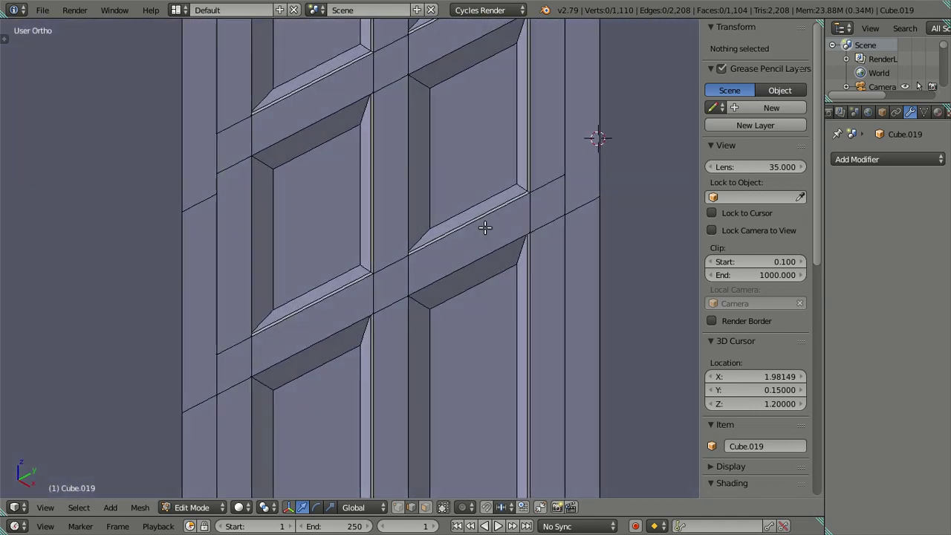
{"action": "scroll", "coordinate": [484, 216], "scroll_direction": "down", "scroll_amount": 2}
{"action": "scroll", "coordinate": [476, 197], "scroll_direction": "down", "scroll_amount": 2}
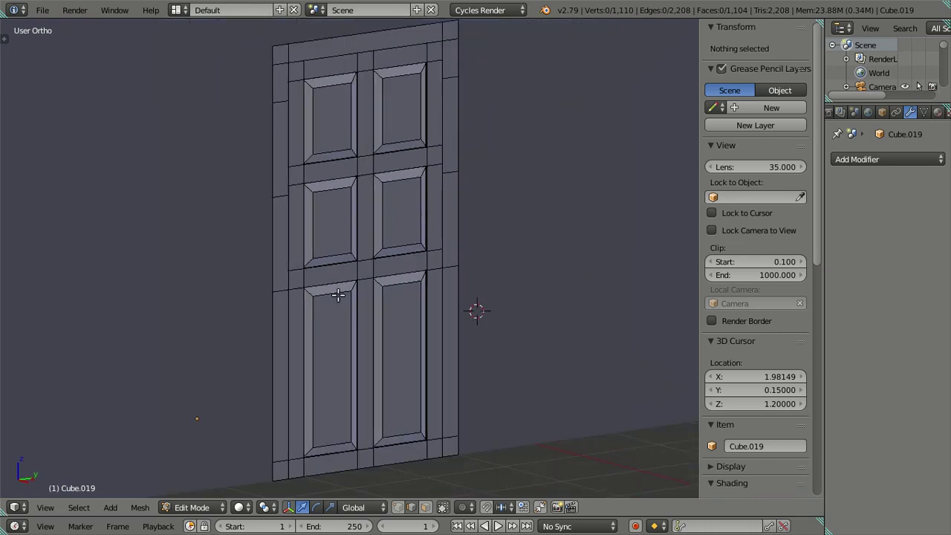
{"action": "right_click", "coordinate": [338, 296]}
{"action": "right_click", "coordinate": [394, 290], "text": "shift"}
{"action": "right_click", "coordinate": [390, 187], "text": "shift"}
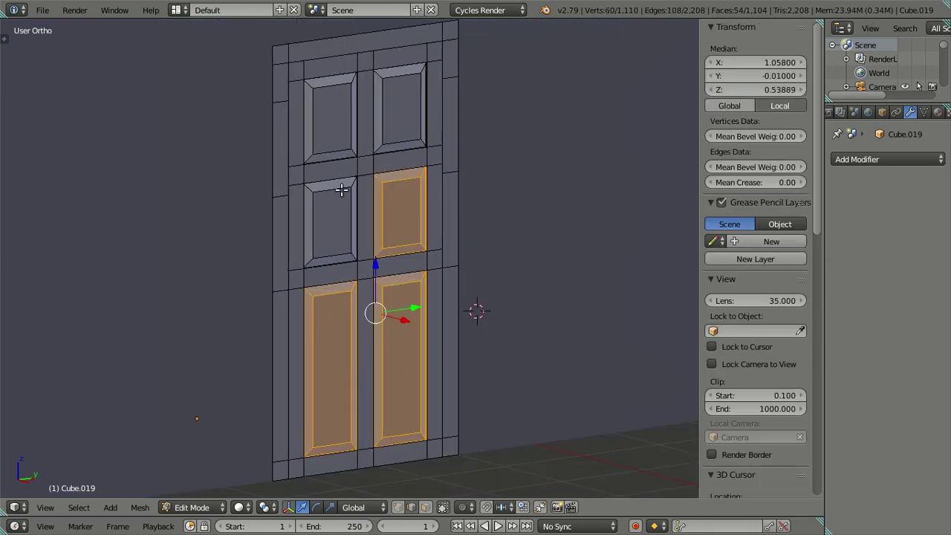
{"action": "right_click", "coordinate": [341, 190], "text": "shift"}
{"action": "right_click", "coordinate": [334, 151], "text": "shift"}
{"action": "right_click", "coordinate": [396, 92], "text": "shift"}
{"action": "key", "text": "KP_6"}
{"action": "key", "text": "KP_6"}
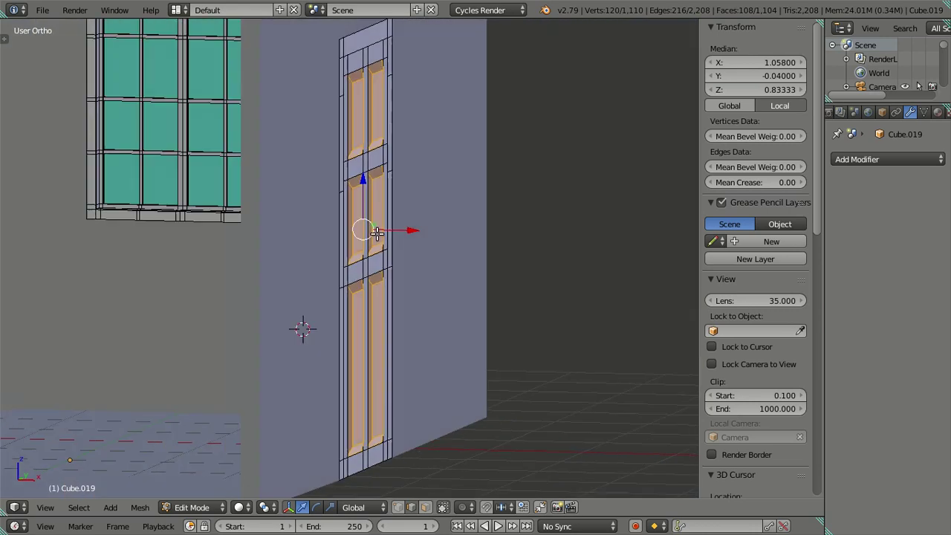
{"action": "key", "text": "KP_6"}
{"action": "key", "text": "KP_6"}
{"action": "key", "text": "KP_6"}
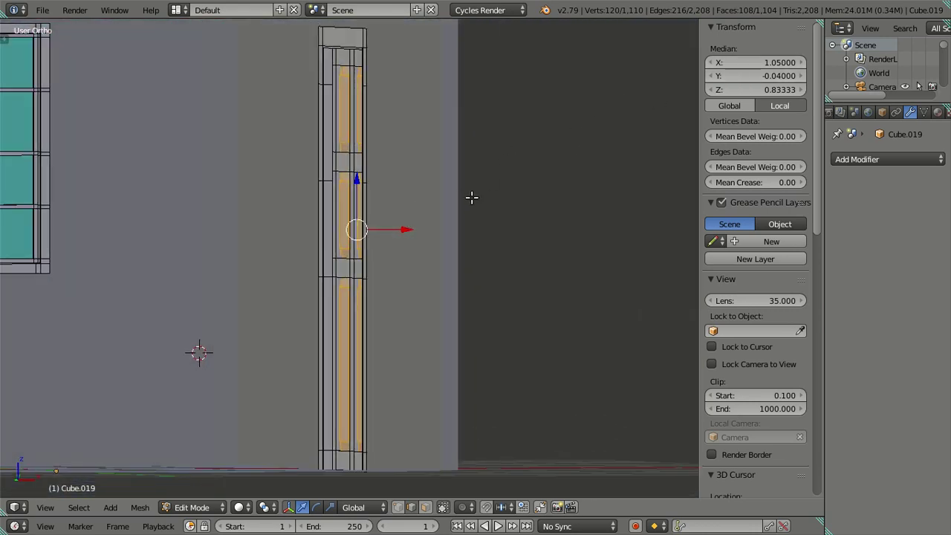
{"action": "key", "text": "a"}
{"action": "middle_click_drag", "start_coordinate": [459, 211], "coordinate": [428, 242]}
{"action": "key", "text": "KP_7"}
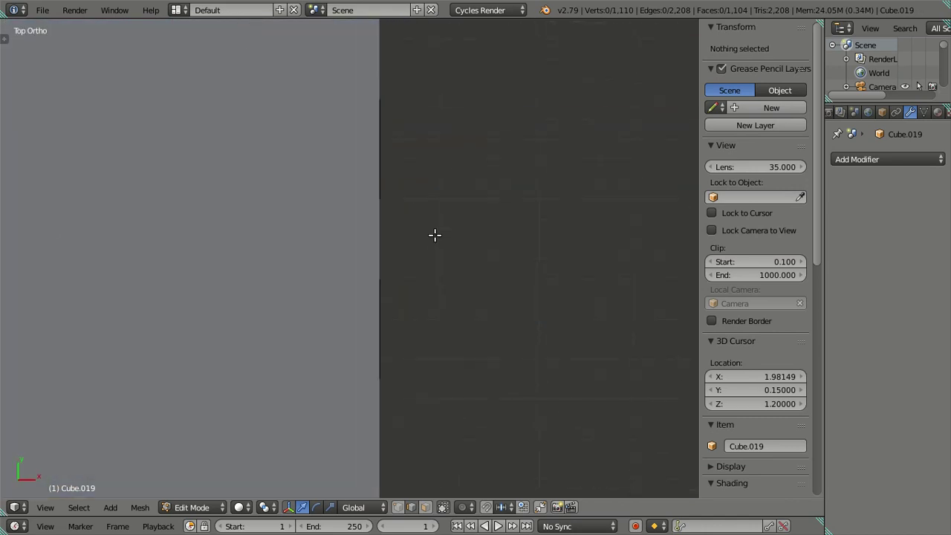
{"action": "key", "text": "z"}
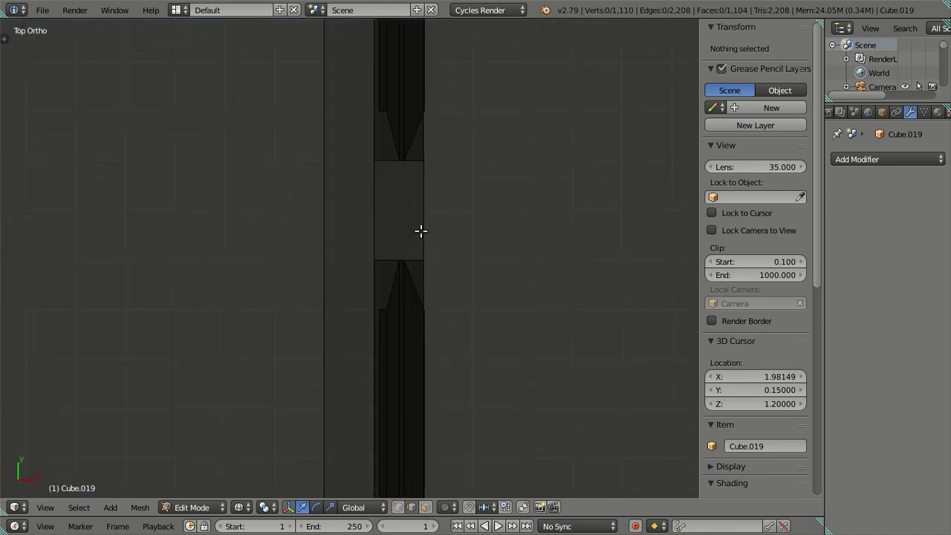
{"action": "scroll", "coordinate": [451, 312], "scroll_direction": "up", "scroll_amount": 2}
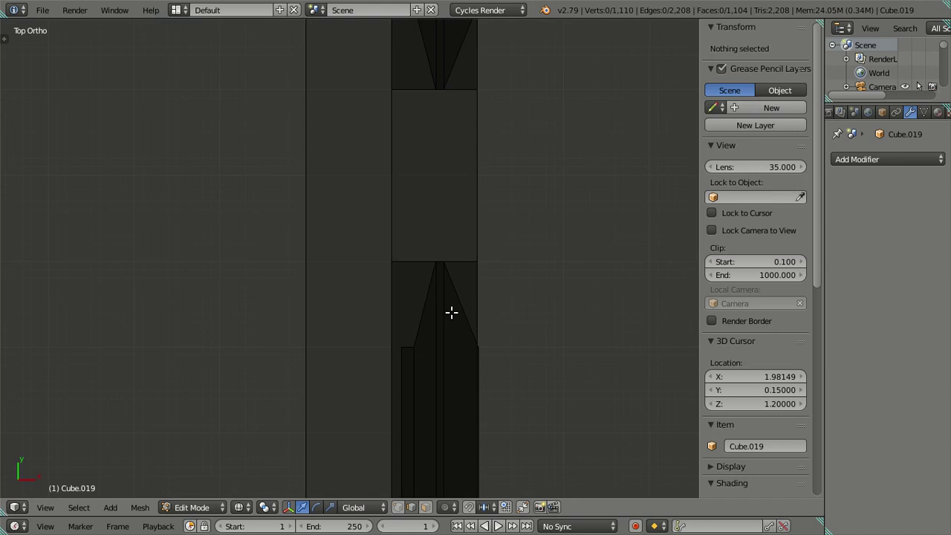
{"action": "scroll", "coordinate": [419, 201], "scroll_direction": "up", "scroll_amount": 2}
{"action": "scroll", "coordinate": [406, 204], "scroll_direction": "up", "scroll_amount": 1}
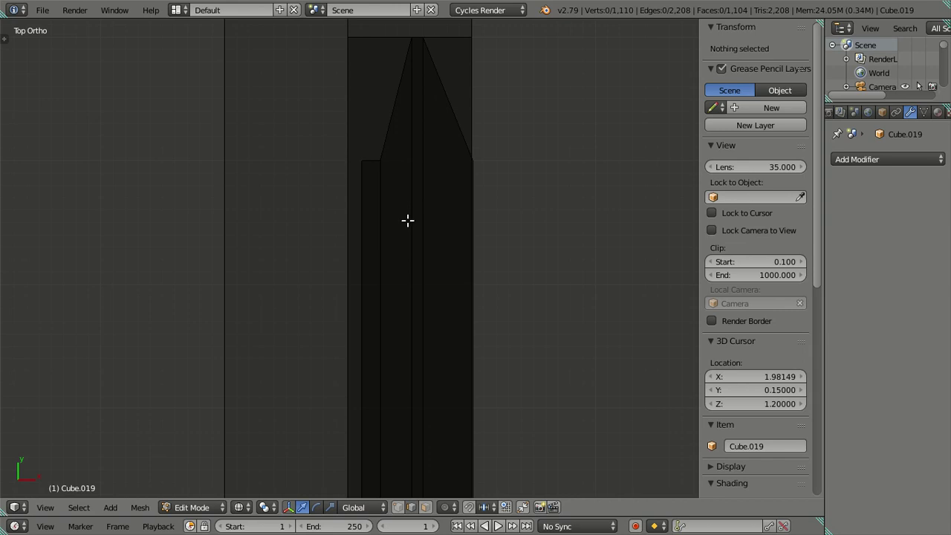
{"action": "middle_click_drag", "start_coordinate": [391, 248], "coordinate": [425, 228]}
- Switch to solid shading, zoom toward the door and try selecting a panel edge loop
{"action": "key", "text": "z"}
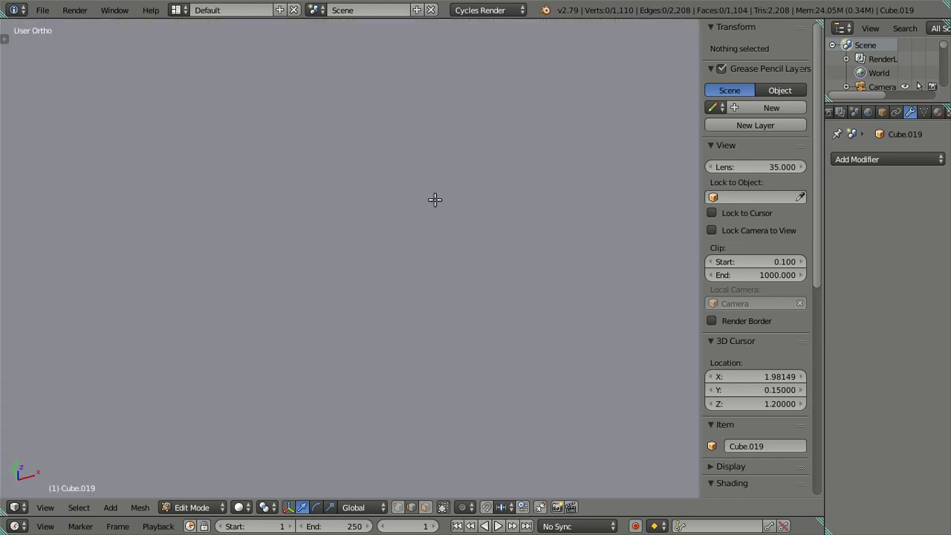
{"action": "mouse_move", "coordinate": [402, 267]}
{"action": "middle_mouse_down"}
{"action": "mouse_move", "coordinate": [391, 274]}
{"action": "mouse_move", "coordinate": [416, 388]}
{"action": "mouse_move", "coordinate": [395, 291]}
{"action": "mouse_move", "coordinate": [360, 213]}
{"action": "middle_mouse_up"}
{"action": "scroll", "coordinate": [360, 213], "scroll_direction": "up", "scroll_amount": 6}
{"action": "scroll", "coordinate": [347, 198], "scroll_direction": "up", "scroll_amount": 4}
{"action": "scroll", "coordinate": [329, 159], "scroll_direction": "up", "scroll_amount": 2}
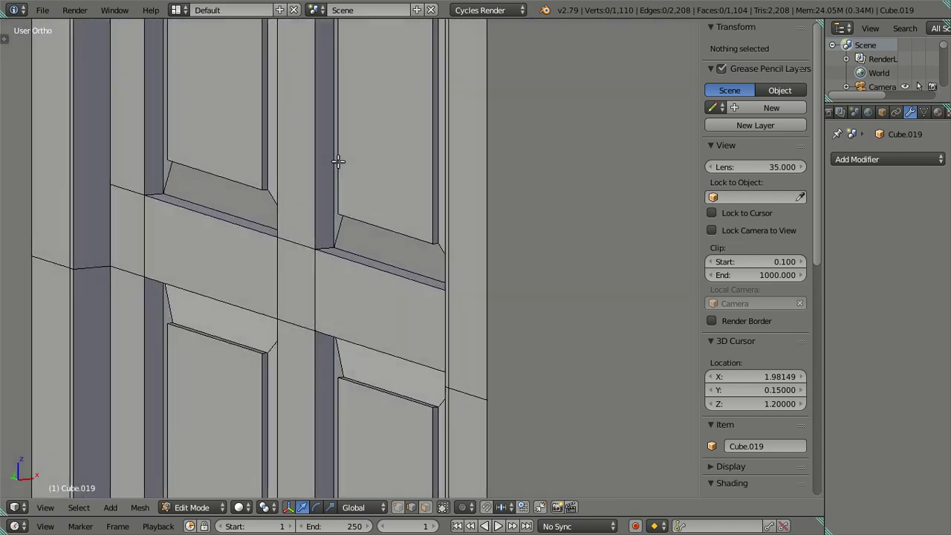
{"action": "scroll", "coordinate": [340, 162], "scroll_direction": "up", "scroll_amount": 1}
{"action": "right_click", "coordinate": [271, 133], "text": "alt"}
{"action": "mouse_move", "coordinate": [270, 132]}
{"action": "middle_mouse_down"}
{"action": "mouse_move", "coordinate": [282, 130]}
{"action": "mouse_move", "coordinate": [274, 97]}
{"action": "mouse_move", "coordinate": [300, 102]}
{"action": "mouse_move", "coordinate": [269, 117]}
{"action": "mouse_move", "coordinate": [276, 113]}
{"action": "middle_mouse_up"}
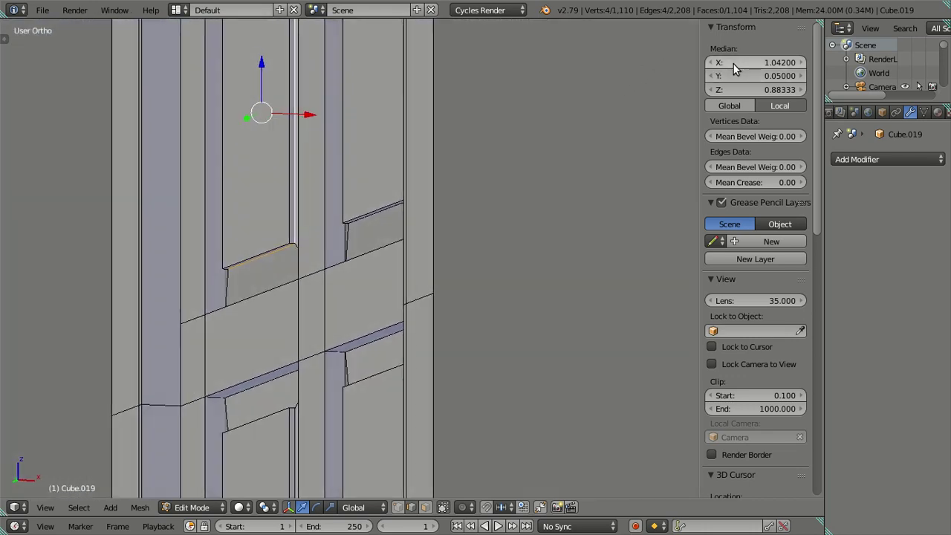
{"action": "key", "text": "Return"}
{"action": "key", "text": "a"}
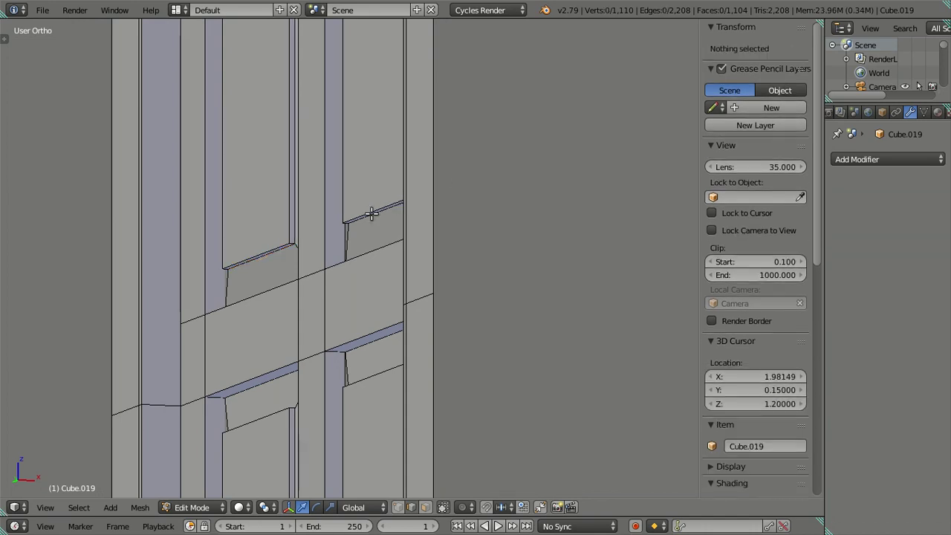
- Select the edge loops around the door panels one by one while orbiting
{"action": "middle_click_drag", "start_coordinate": [372, 212], "coordinate": [317, 368]}
{"action": "right_click", "coordinate": [302, 257], "text": "alt"}
{"action": "mouse_move", "coordinate": [303, 257]}
{"action": "middle_mouse_down"}
{"action": "mouse_move", "coordinate": [384, 255]}
{"action": "mouse_move", "coordinate": [387, 180]}
{"action": "mouse_move", "coordinate": [372, 272]}
{"action": "middle_mouse_up"}
{"action": "right_click", "coordinate": [385, 209], "text": "alt+shift"}
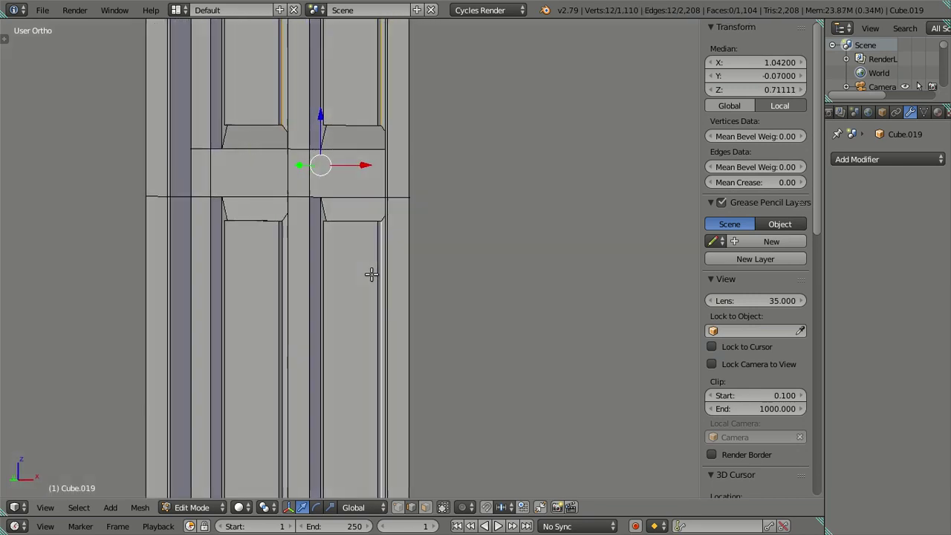
{"action": "right_click", "coordinate": [284, 235], "text": "alt+shift"}
{"action": "mouse_move", "coordinate": [406, 206]}
{"action": "middle_mouse_down"}
{"action": "mouse_move", "coordinate": [376, 346]}
{"action": "mouse_move", "coordinate": [364, 186]}
{"action": "middle_mouse_up"}
{"action": "scroll", "coordinate": [355, 295], "scroll_direction": "up", "scroll_amount": 2}
{"action": "scroll", "coordinate": [270, 274], "scroll_direction": "up", "scroll_amount": 2}
{"action": "right_click", "coordinate": [365, 289], "text": "alt+shift"}
{"action": "middle_click_drag", "start_coordinate": [365, 288], "coordinate": [406, 340]}
- Check the edge-loop selection in wireframe from above, then return to solid shading
{"action": "scroll", "coordinate": [379, 344], "scroll_direction": "down", "scroll_amount": 2}
{"action": "scroll", "coordinate": [389, 329], "scroll_direction": "down", "scroll_amount": 4}
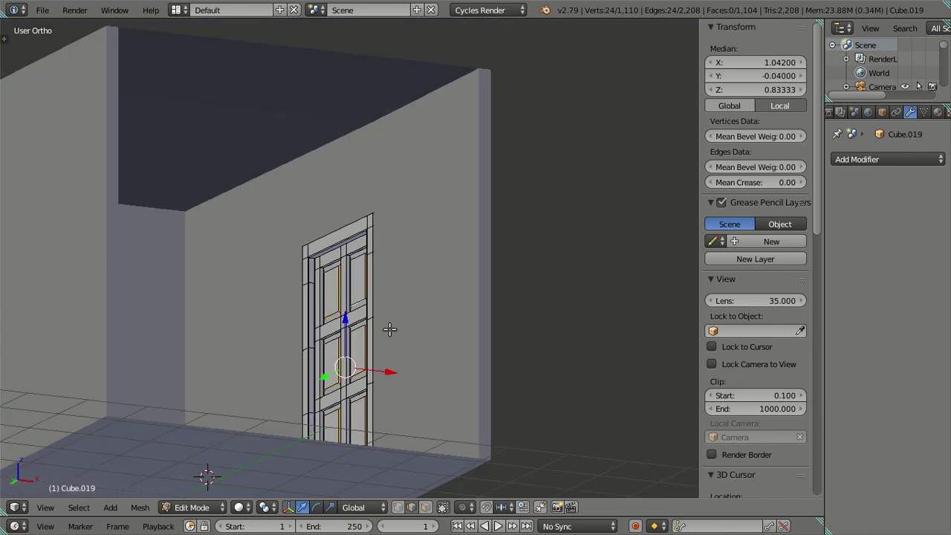
{"action": "key", "text": "z"}
{"action": "mouse_move", "coordinate": [408, 409]}
{"action": "middle_mouse_down"}
{"action": "mouse_move", "coordinate": [388, 431]}
{"action": "mouse_move", "coordinate": [406, 259]}
{"action": "middle_mouse_up"}
{"action": "key", "text": "z"}
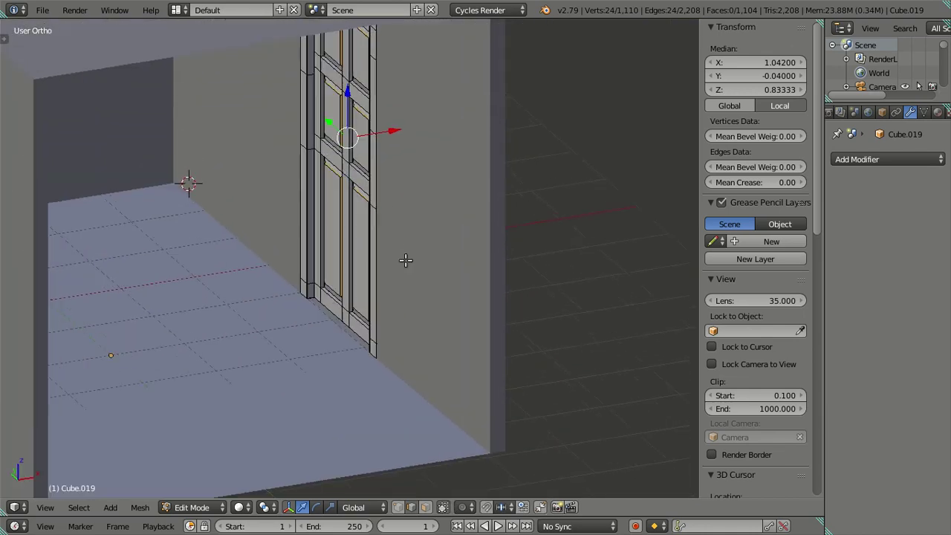
{"action": "scroll", "coordinate": [406, 260], "scroll_direction": "up", "scroll_amount": 4}
{"action": "scroll", "coordinate": [410, 325], "scroll_direction": "up", "scroll_amount": 2}
- Dissolve the selected panel edge loops from the Delete menu
{"action": "key", "text": "x"}
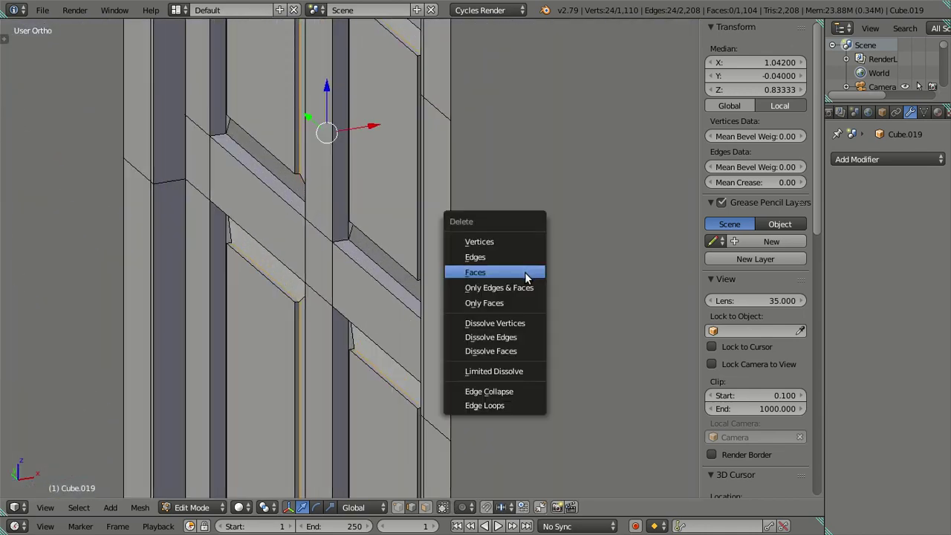
{"action": "left_click", "coordinate": [515, 337]}
{"action": "scroll", "coordinate": [401, 320], "scroll_direction": "down", "scroll_amount": 3}
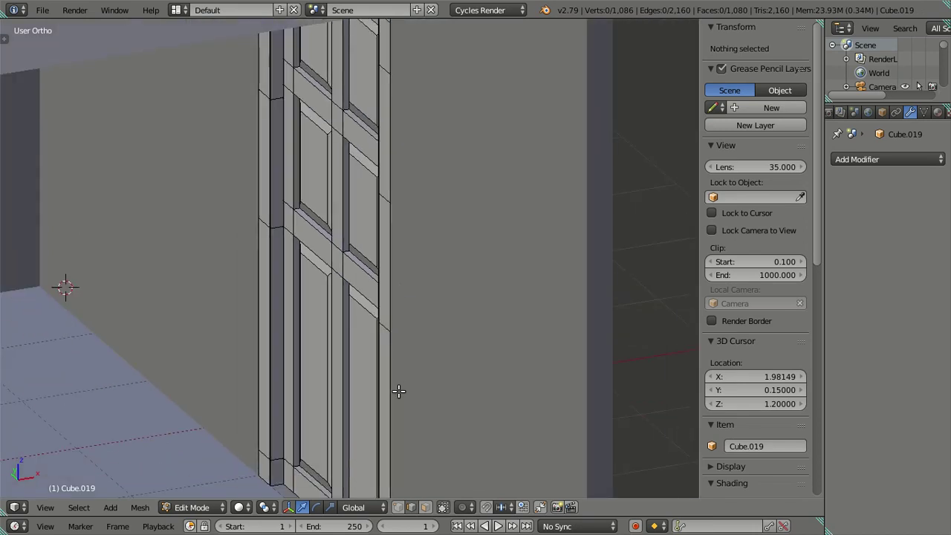
- Select the six door panel faces to check them, deselect all, and view from Top Ortho
{"action": "right_click", "coordinate": [304, 355]}
{"action": "right_click", "coordinate": [360, 299], "text": "shift"}
{"action": "right_click", "coordinate": [320, 176], "text": "shift"}
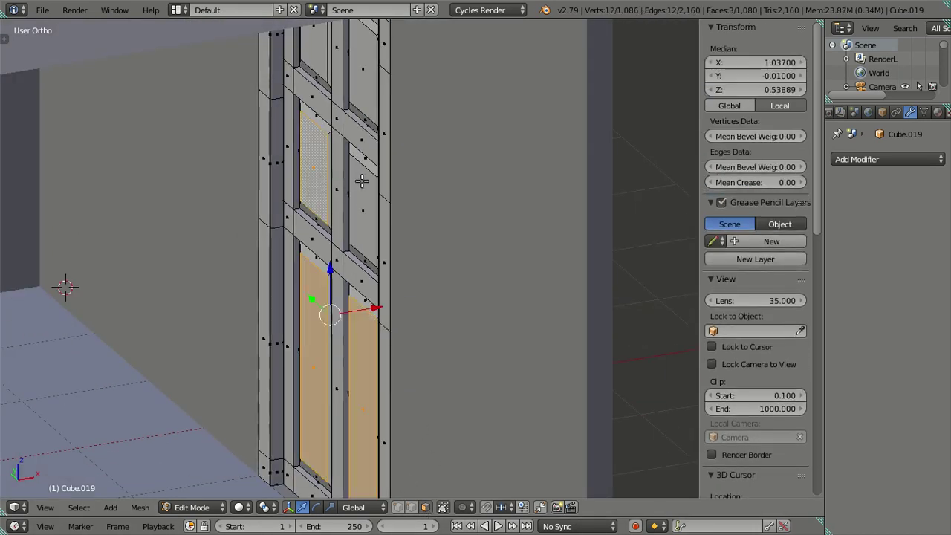
{"action": "right_click", "coordinate": [361, 181], "text": "shift"}
{"action": "middle_click_drag", "start_coordinate": [361, 181], "coordinate": [376, 281]}
{"action": "right_click", "coordinate": [376, 280], "text": "shift"}
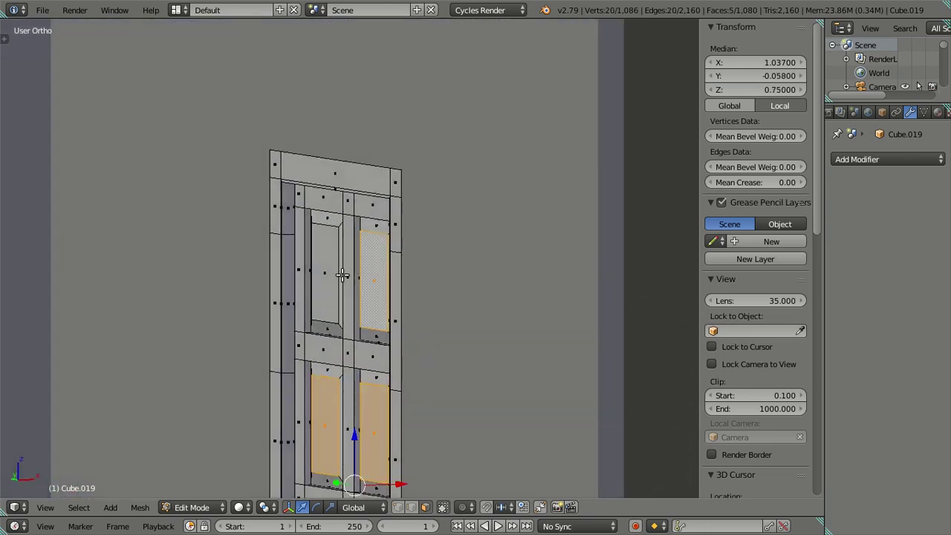
{"action": "right_click", "coordinate": [330, 269], "text": "shift"}
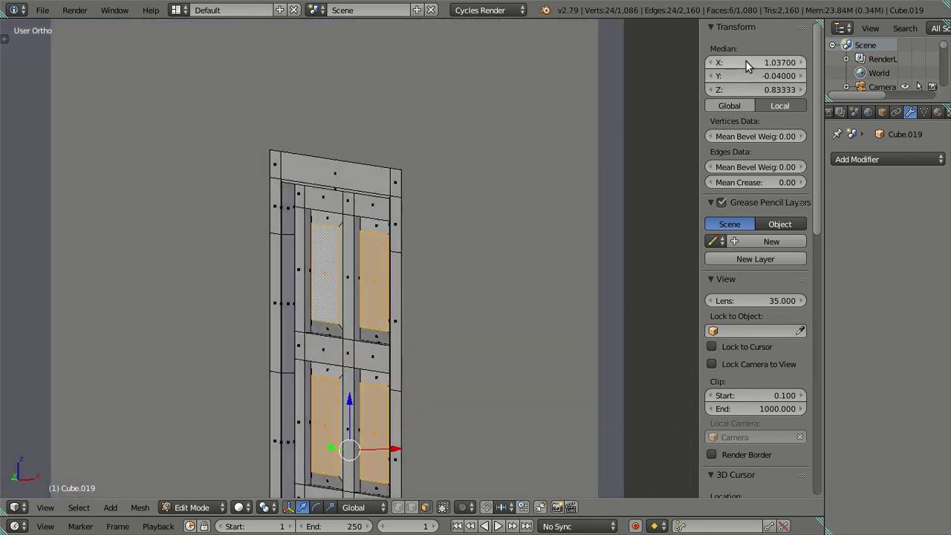
{"action": "key", "text": "a"}
{"action": "mouse_move", "coordinate": [396, 314]}
{"action": "middle_mouse_down"}
{"action": "mouse_move", "coordinate": [332, 361]}
{"action": "mouse_move", "coordinate": [501, 307]}
{"action": "middle_mouse_up"}
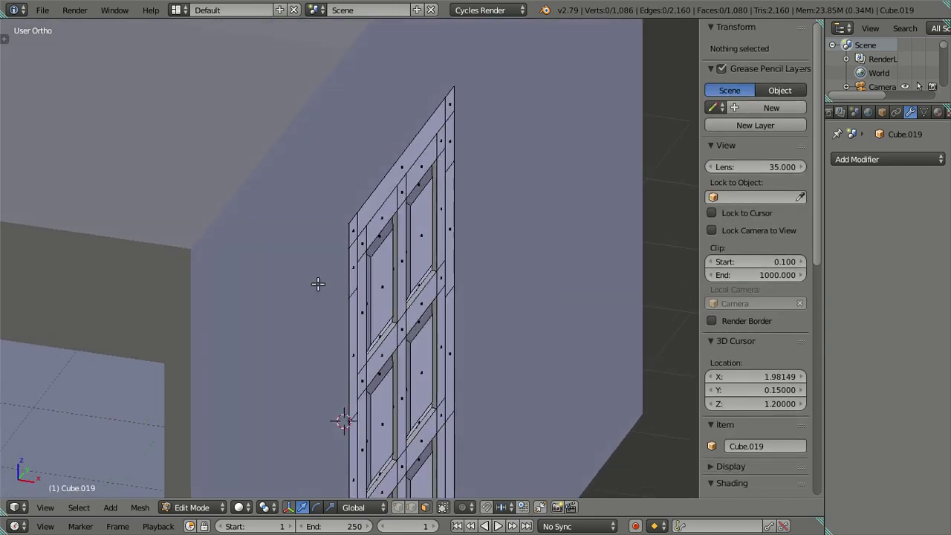
{"action": "key", "text": "KP_7"}
{"action": "scroll", "coordinate": [393, 443], "scroll_direction": "up", "scroll_amount": 4}
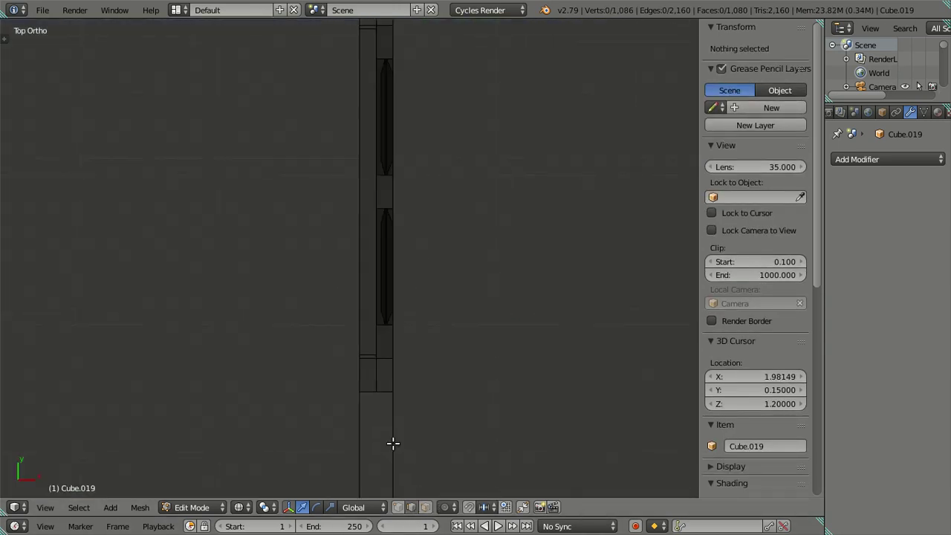
{"action": "scroll", "coordinate": [401, 414], "scroll_direction": "up", "scroll_amount": 2}
{"action": "scroll", "coordinate": [439, 418], "scroll_direction": "up", "scroll_amount": 1}
{"action": "scroll", "coordinate": [428, 432], "scroll_direction": "up", "scroll_amount": 2}
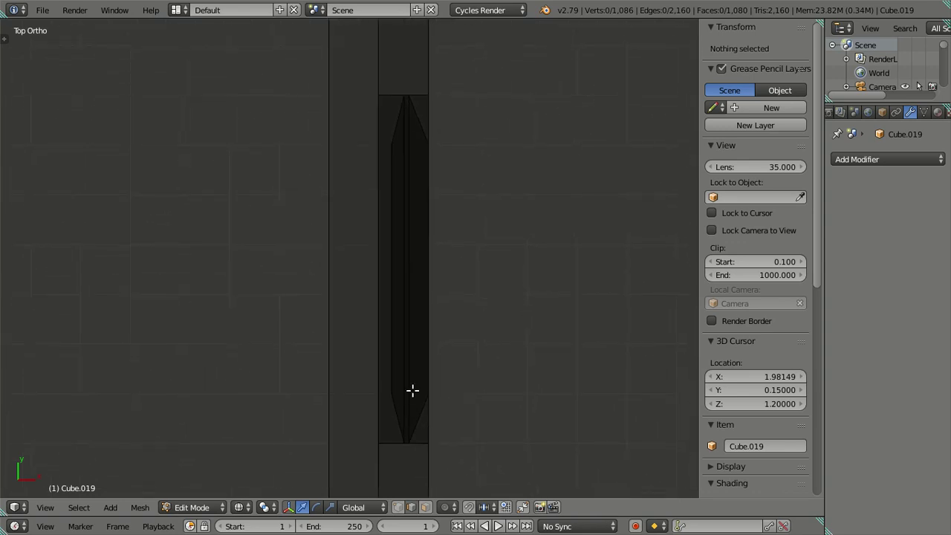
{"action": "scroll", "coordinate": [428, 394], "scroll_direction": "up", "scroll_amount": 1}
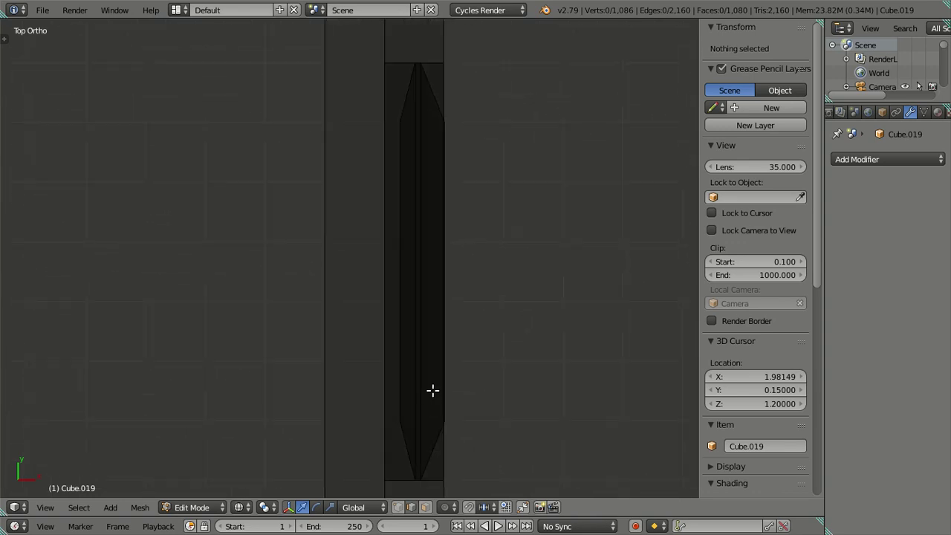
{"action": "scroll", "coordinate": [405, 256], "scroll_direction": "up", "scroll_amount": 2}
{"action": "scroll", "coordinate": [405, 256], "scroll_direction": "down", "scroll_amount": 2}
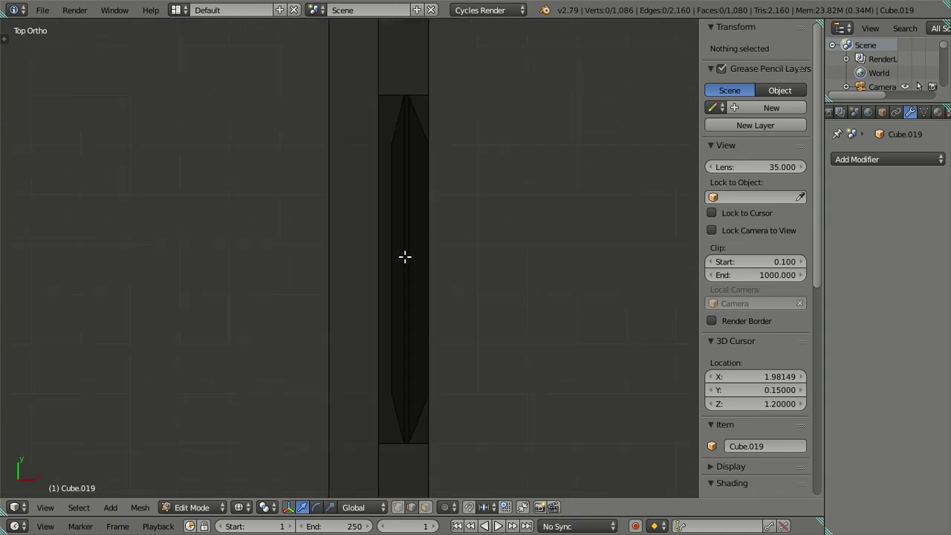
{"action": "middle_click_drag", "start_coordinate": [405, 256], "coordinate": [348, 190], "text": "shift"}
{"action": "scroll", "coordinate": [353, 295], "scroll_direction": "up", "scroll_amount": 2}
{"action": "scroll", "coordinate": [290, 325], "scroll_direction": "up", "scroll_amount": 4}
{"action": "mouse_move", "coordinate": [291, 325]}
{"action": "middle_mouse_down", "text": "shift"}
{"action": "mouse_move", "coordinate": [364, 289]}
{"action": "mouse_move", "coordinate": [363, 366]}
{"action": "middle_mouse_up", "text": "shift"}
{"action": "scroll", "coordinate": [324, 271], "scroll_direction": "up", "scroll_amount": 2}
{"action": "scroll", "coordinate": [359, 322], "scroll_direction": "down", "scroll_amount": 2}
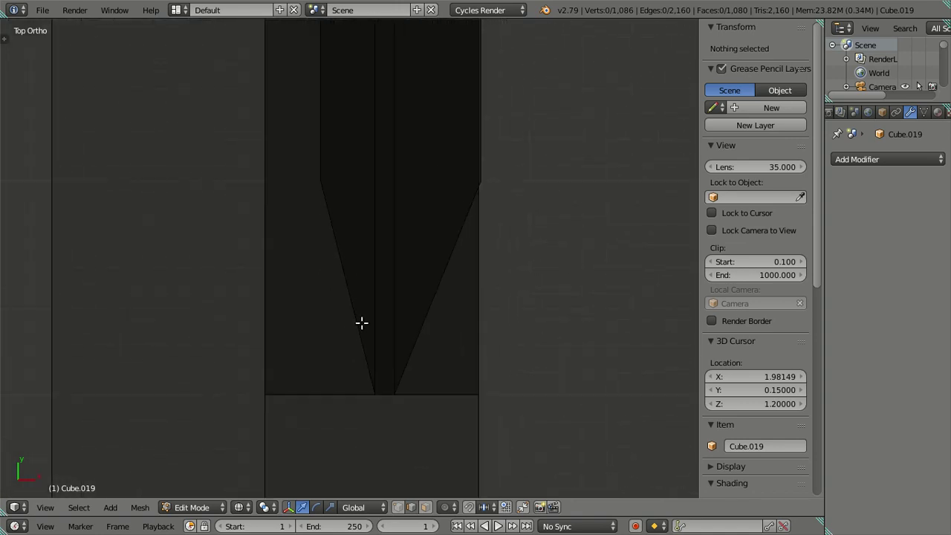
{"action": "key", "text": "ctrl+r"}
{"action": "scroll", "coordinate": [333, 366], "scroll_direction": "up", "scroll_amount": 1}
{"action": "scroll", "coordinate": [333, 366], "scroll_direction": "up", "scroll_amount": 1}
{"action": "scroll", "coordinate": [333, 366], "scroll_direction": "up", "scroll_amount": 2}
{"action": "scroll", "coordinate": [333, 367], "scroll_direction": "up", "scroll_amount": 1}
{"action": "scroll", "coordinate": [333, 367], "scroll_direction": "up", "scroll_amount": 1}
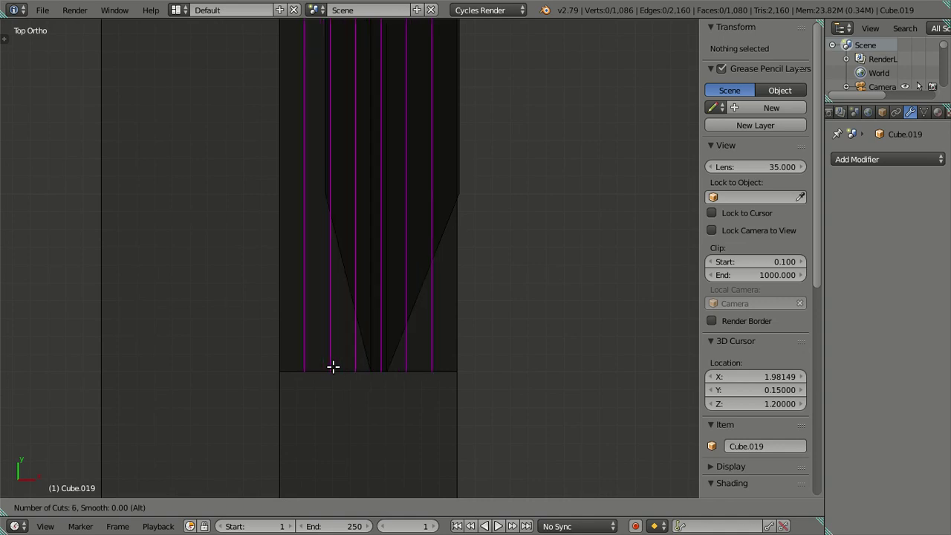
{"action": "scroll", "coordinate": [333, 367], "scroll_direction": "up", "scroll_amount": 1}
{"action": "scroll", "coordinate": [333, 366], "scroll_direction": "up", "scroll_amount": 2}
{"action": "scroll", "coordinate": [333, 366], "scroll_direction": "up", "scroll_amount": 1}
{"action": "scroll", "coordinate": [333, 367], "scroll_direction": "up", "scroll_amount": 1}
{"action": "scroll", "coordinate": [334, 365], "scroll_direction": "up", "scroll_amount": 2}
{"action": "key", "text": "Escape"}
{"action": "scroll", "coordinate": [365, 367], "scroll_direction": "up", "scroll_amount": 3}
{"action": "scroll", "coordinate": [382, 288], "scroll_direction": "up", "scroll_amount": 1}
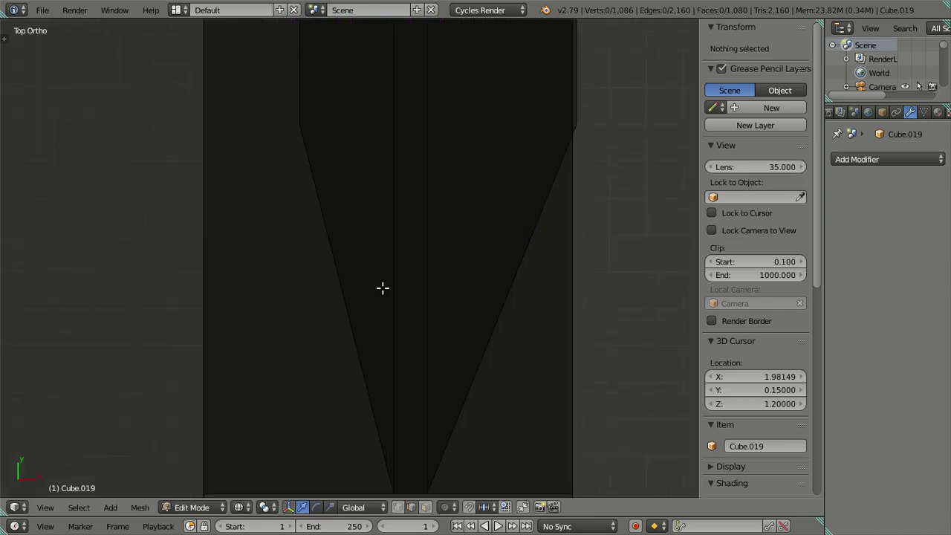
{"action": "scroll", "coordinate": [383, 288], "scroll_direction": "up", "scroll_amount": 1}
{"action": "scroll", "coordinate": [402, 335], "scroll_direction": "up", "scroll_amount": 1}
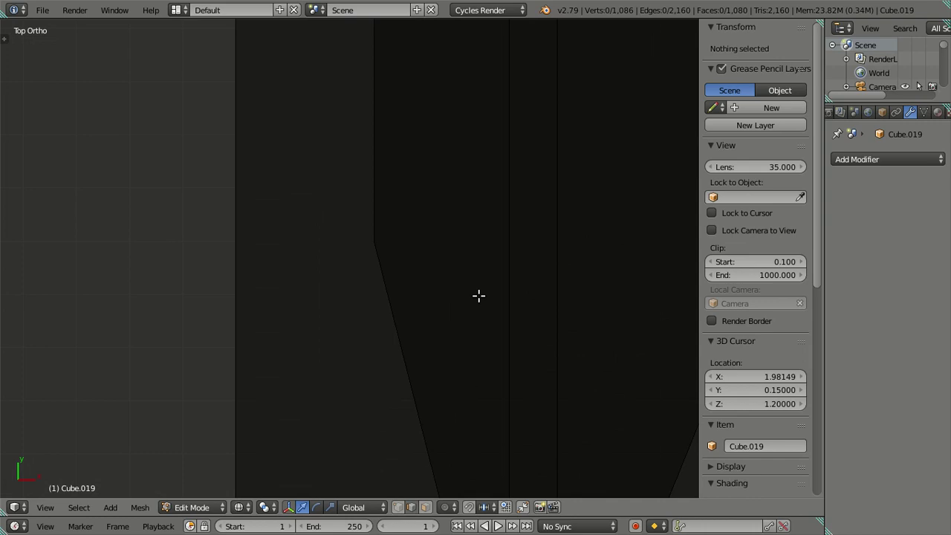
{"action": "scroll", "coordinate": [478, 296], "scroll_direction": "down", "scroll_amount": 1}
{"action": "scroll", "coordinate": [479, 295], "scroll_direction": "down", "scroll_amount": 4}
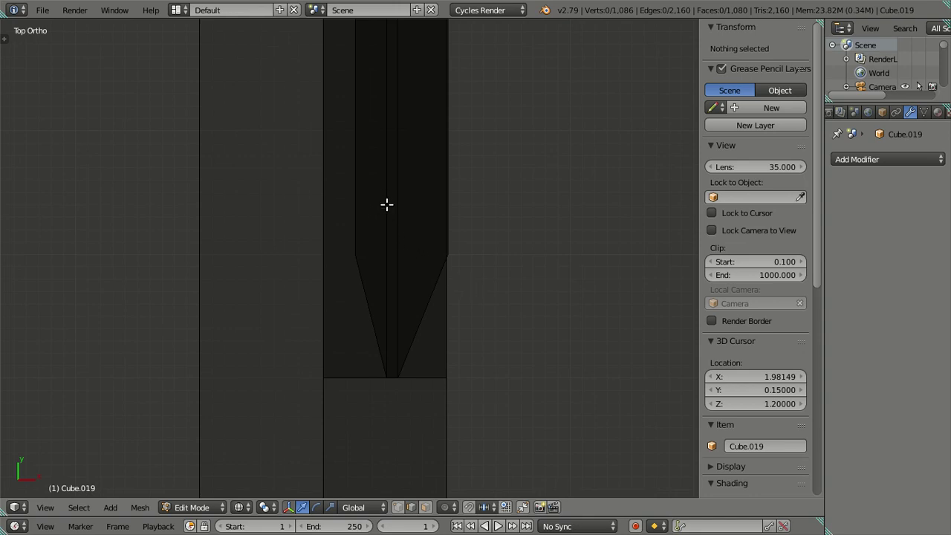
- Reselect the six door panel faces, undoing the stray edge selections
{"action": "right_click", "coordinate": [387, 204]}
{"action": "key", "text": "KP_2"}
{"action": "key", "text": "KP_2"}
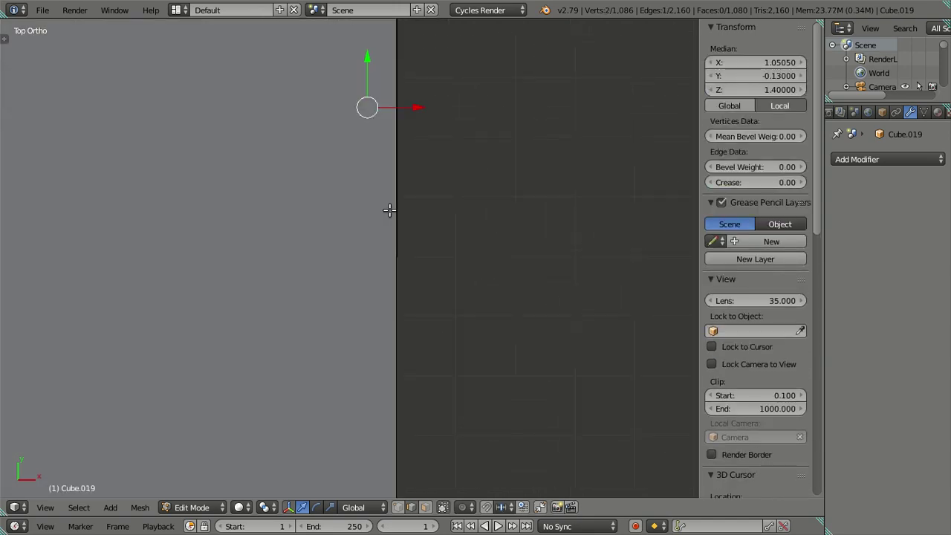
{"action": "key", "text": "KP_2"}
{"action": "key", "text": "KP_2"}
{"action": "key", "text": "a"}
{"action": "mouse_move", "coordinate": [444, 105]}
{"action": "middle_mouse_down"}
{"action": "mouse_move", "coordinate": [416, 283]}
{"action": "mouse_move", "coordinate": [427, 101]}
{"action": "mouse_move", "coordinate": [375, 218]}
{"action": "mouse_move", "coordinate": [357, 205]}
{"action": "middle_mouse_up"}
{"action": "right_click", "coordinate": [307, 158]}
{"action": "mouse_move", "coordinate": [307, 157]}
{"action": "middle_mouse_down"}
{"action": "mouse_move", "coordinate": [482, 215]}
{"action": "mouse_move", "coordinate": [464, 215]}
{"action": "mouse_move", "coordinate": [469, 229]}
{"action": "middle_mouse_up"}
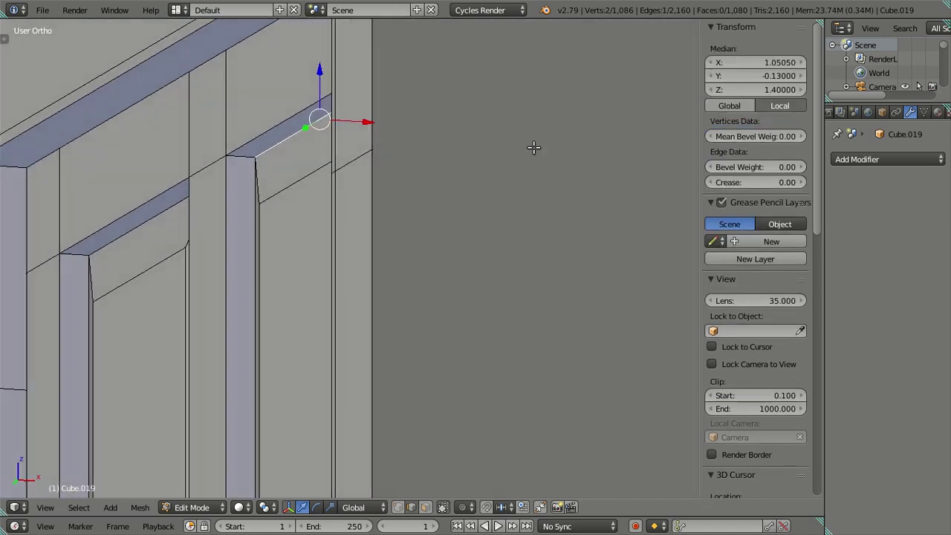
{"action": "scroll", "coordinate": [533, 147], "scroll_direction": "down", "scroll_amount": 4}
{"action": "key", "text": "a"}
{"action": "key", "text": "ctrl+z"}
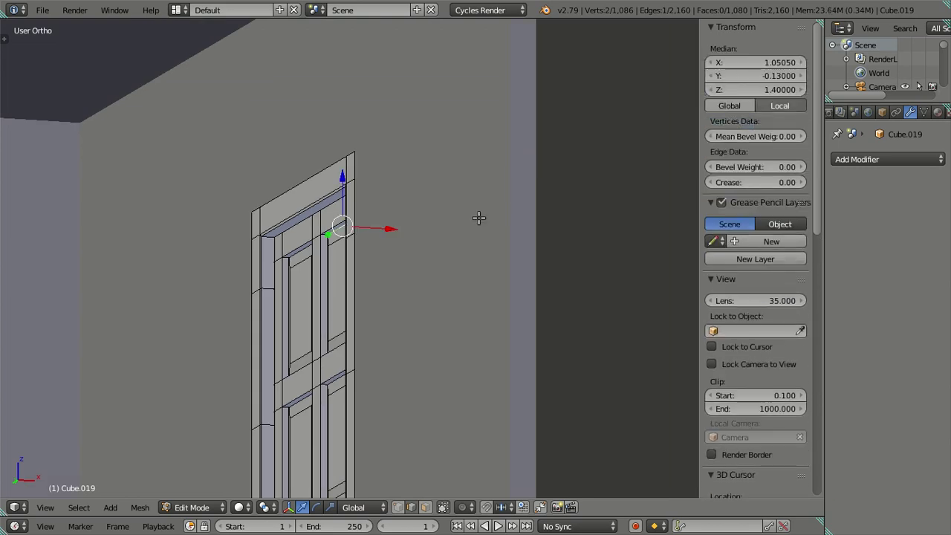
{"action": "key", "text": "a"}
{"action": "key", "text": "ctrl+z"}
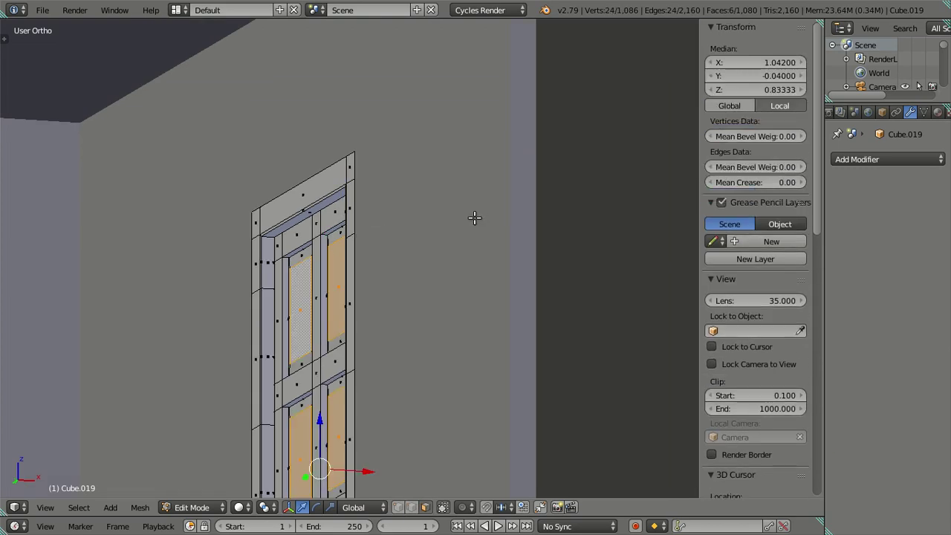
- Move the six panel faces along X to a median of 1.0505 and check from the top
{"action": "middle_click_drag", "start_coordinate": [476, 217], "coordinate": [462, 241]}
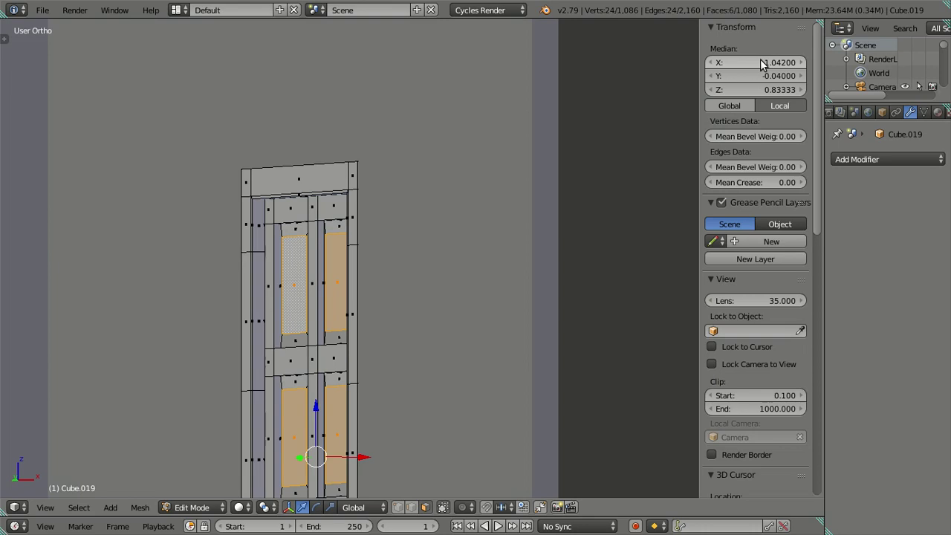
{"action": "left_click_drag", "start_coordinate": [761, 62], "coordinate": [766, 62]}
{"action": "mouse_move", "coordinate": [461, 209]}
{"action": "middle_mouse_down"}
{"action": "mouse_move", "coordinate": [414, 312]}
{"action": "mouse_move", "coordinate": [473, 222]}
{"action": "middle_mouse_up"}
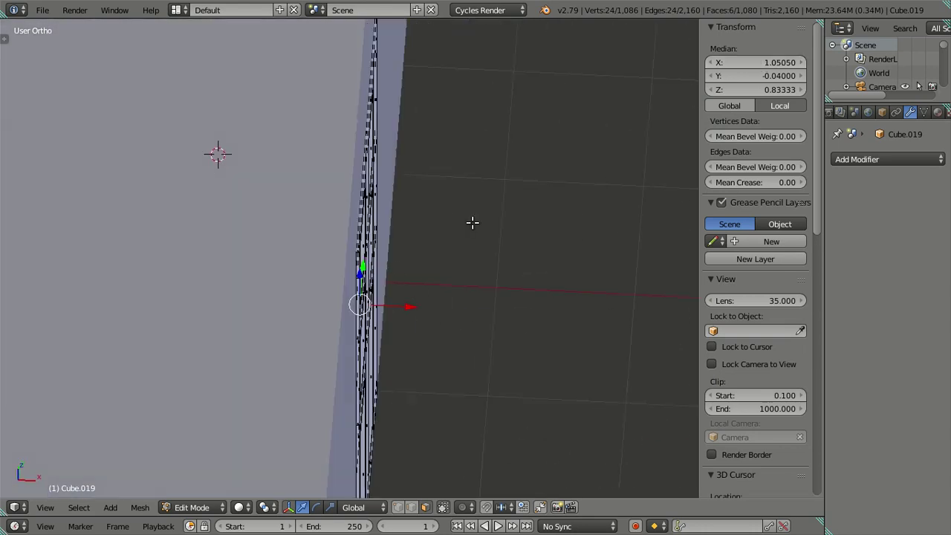
{"action": "key", "text": "KP_7"}
{"action": "scroll", "coordinate": [365, 228], "scroll_direction": "down", "scroll_amount": 5}
{"action": "scroll", "coordinate": [406, 249], "scroll_direction": "up", "scroll_amount": 4, "text": "shift"}
{"action": "scroll", "coordinate": [423, 230], "scroll_direction": "up", "scroll_amount": 2}
{"action": "scroll", "coordinate": [421, 246], "scroll_direction": "up", "scroll_amount": 2, "text": "shift"}
{"action": "scroll", "coordinate": [420, 246], "scroll_direction": "up", "scroll_amount": 1, "text": "shift"}
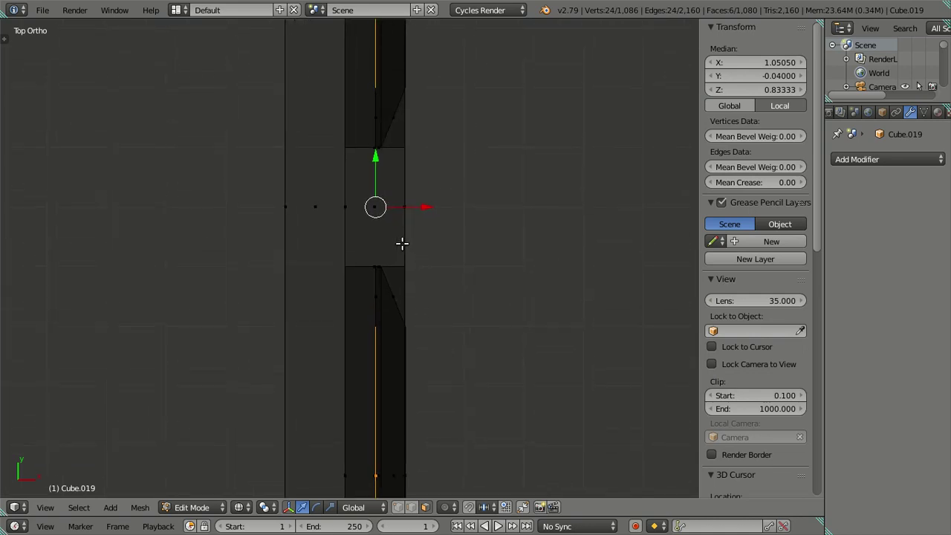
- Deselect everything and switch the door view to solid shading
{"action": "mouse_move", "coordinate": [408, 258]}
{"action": "middle_mouse_down"}
{"action": "mouse_move", "coordinate": [404, 295]}
{"action": "mouse_move", "coordinate": [423, 206]}
{"action": "mouse_move", "coordinate": [458, 195]}
{"action": "mouse_move", "coordinate": [433, 232]}
{"action": "mouse_move", "coordinate": [362, 270]}
{"action": "mouse_move", "coordinate": [334, 271]}
{"action": "mouse_move", "coordinate": [333, 181]}
{"action": "middle_mouse_up"}
{"action": "key", "text": "a"}
{"action": "key", "text": "z"}
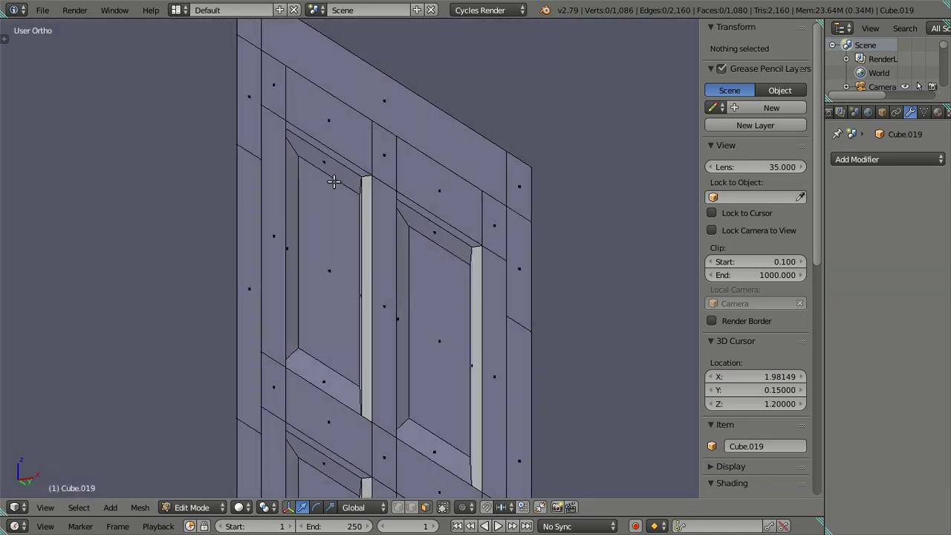
{"action": "scroll", "coordinate": [339, 248], "scroll_direction": "down", "scroll_amount": 4}
{"action": "right_click", "coordinate": [329, 244]}
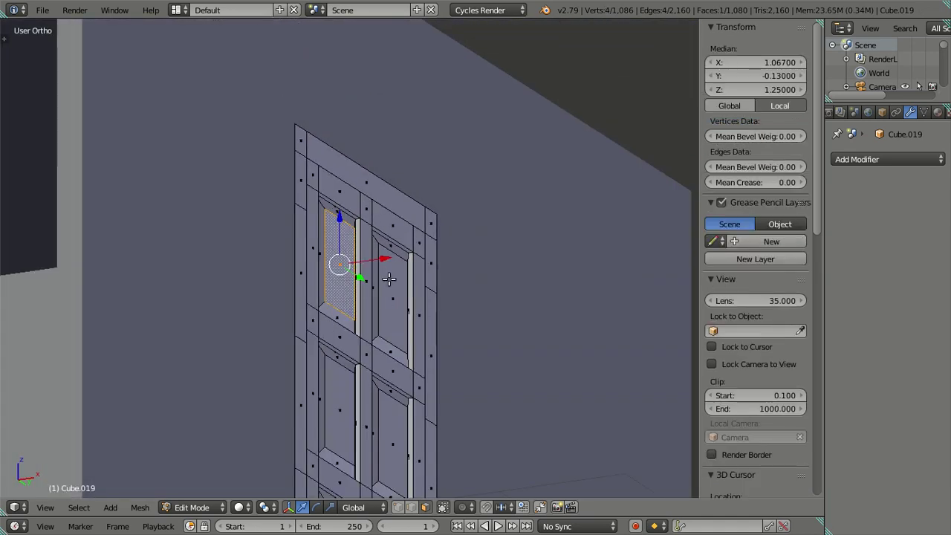
{"action": "right_click", "coordinate": [389, 276], "text": "shift"}
{"action": "scroll", "coordinate": [371, 223], "scroll_direction": "up", "scroll_amount": 2}
{"action": "scroll", "coordinate": [344, 254], "scroll_direction": "up", "scroll_amount": 1}
{"action": "right_click", "coordinate": [344, 254], "text": "shift"}
{"action": "right_click", "coordinate": [386, 284], "text": "shift"}
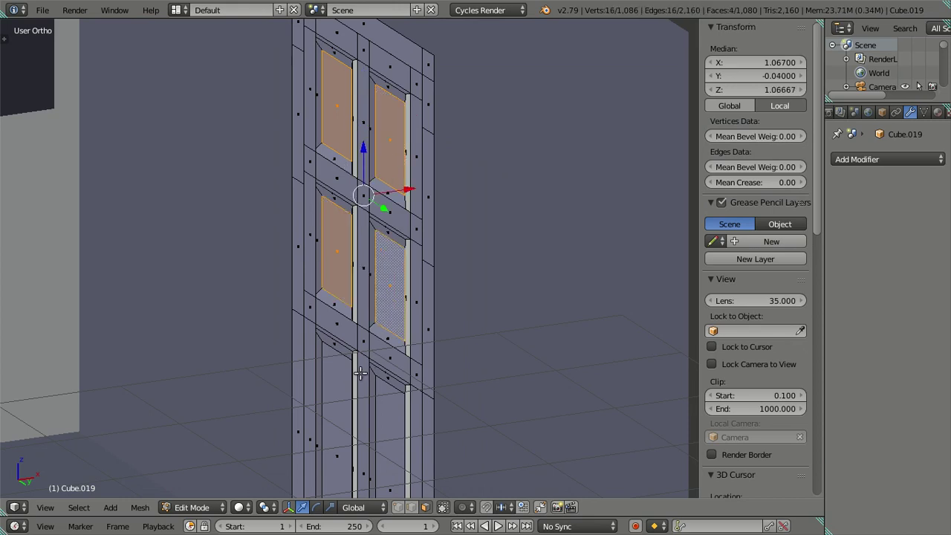
{"action": "right_click", "coordinate": [333, 382], "text": "shift"}
{"action": "right_click", "coordinate": [386, 402], "text": "shift"}
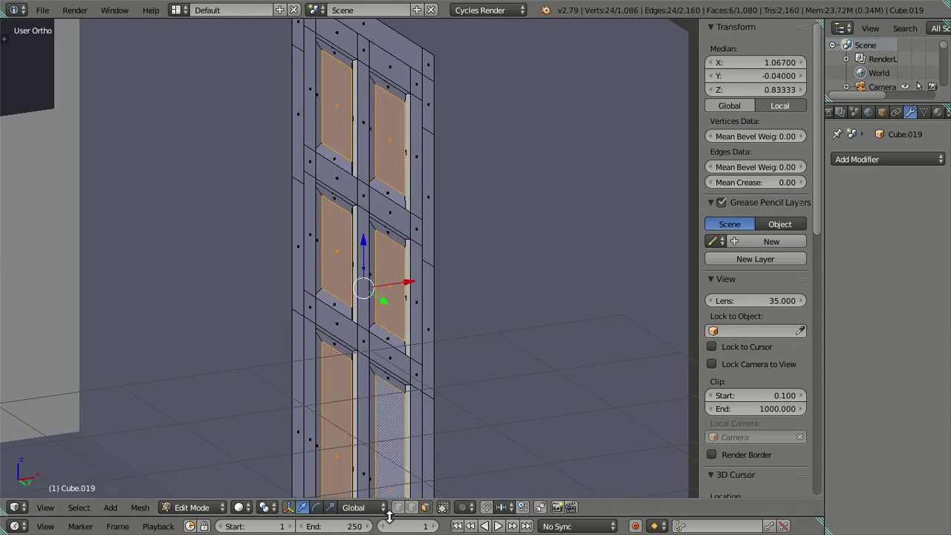
{"action": "scroll", "coordinate": [399, 450], "scroll_direction": "up", "scroll_amount": 1}
{"action": "scroll", "coordinate": [479, 297], "scroll_direction": "up", "scroll_amount": 2}
{"action": "scroll", "coordinate": [428, 120], "scroll_direction": "up", "scroll_amount": 4}
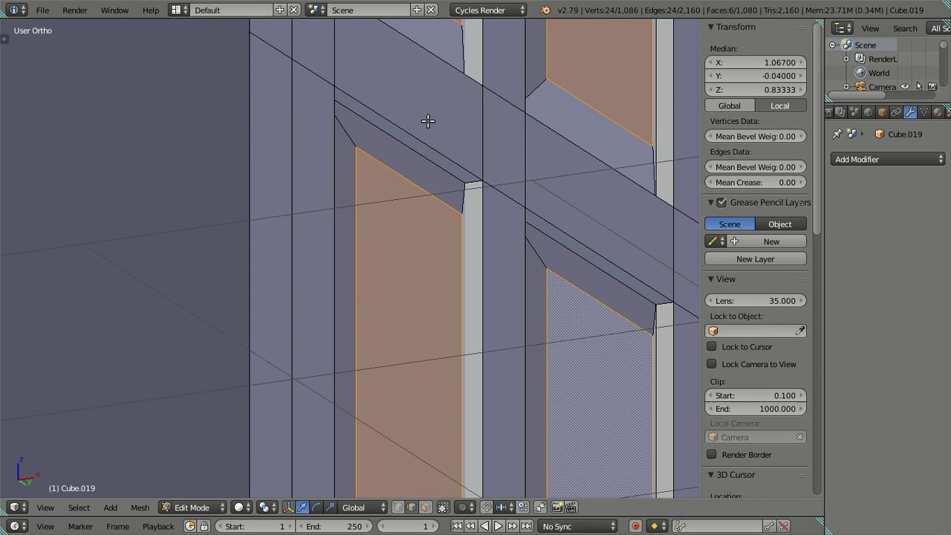
{"action": "right_click", "coordinate": [402, 146]}
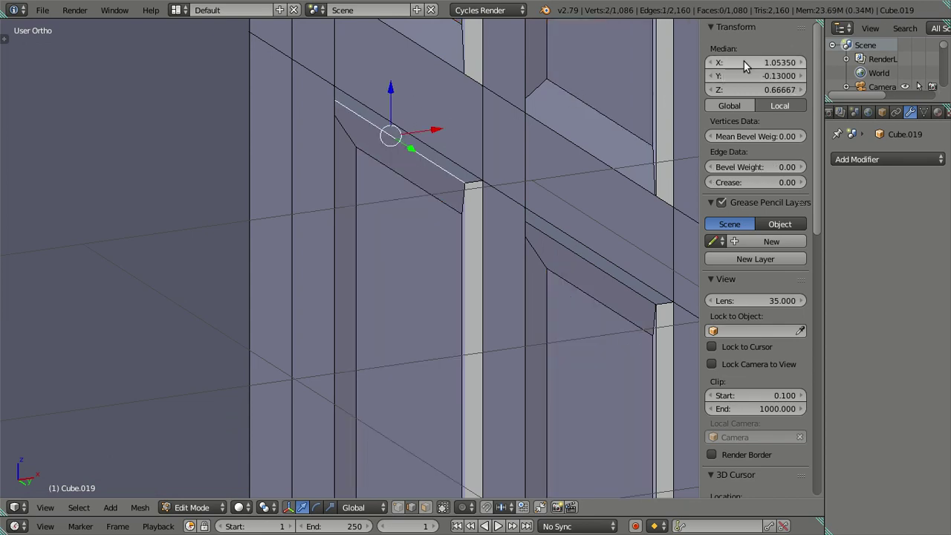
{"action": "key", "text": "Return"}
{"action": "scroll", "coordinate": [579, 173], "scroll_direction": "down", "scroll_amount": 5}
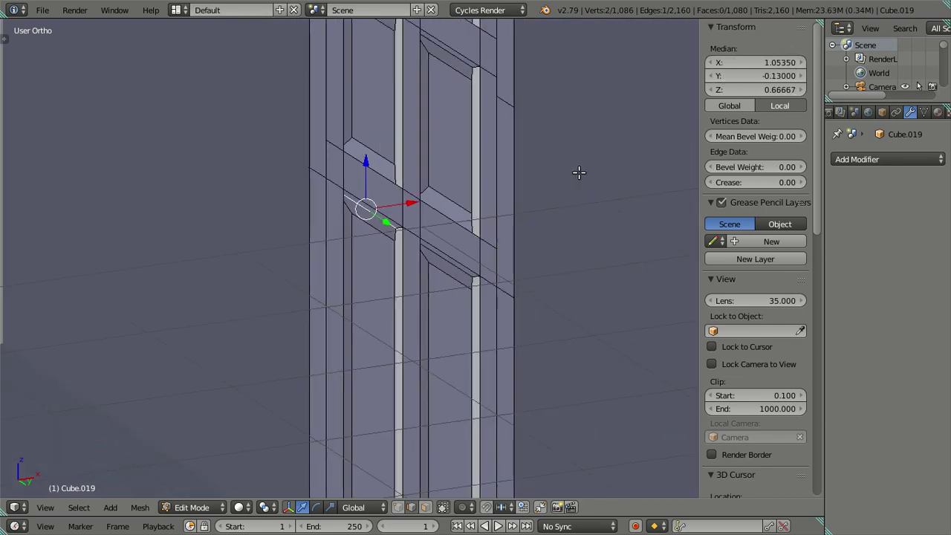
{"action": "key", "text": "ctrl+z"}
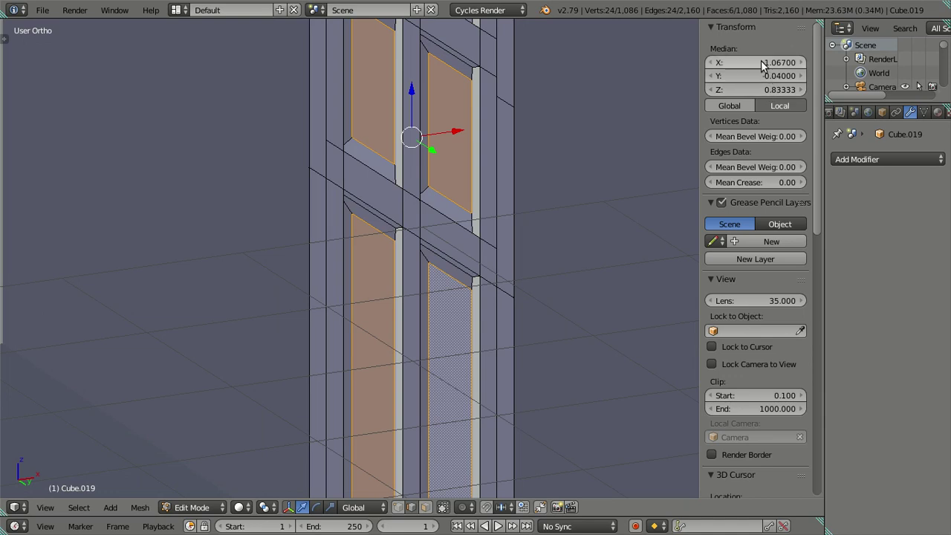
{"action": "key", "text": "a"}
{"action": "mouse_move", "coordinate": [495, 202]}
{"action": "middle_mouse_down"}
{"action": "mouse_move", "coordinate": [449, 229]}
{"action": "mouse_move", "coordinate": [386, 241]}
{"action": "mouse_move", "coordinate": [367, 279]}
{"action": "mouse_move", "coordinate": [356, 227]}
{"action": "middle_mouse_up"}
{"action": "scroll", "coordinate": [410, 210], "scroll_direction": "down", "scroll_amount": 3}
{"action": "key", "text": "Tab"}
{"action": "scroll", "coordinate": [527, 228], "scroll_direction": "up", "scroll_amount": 3}
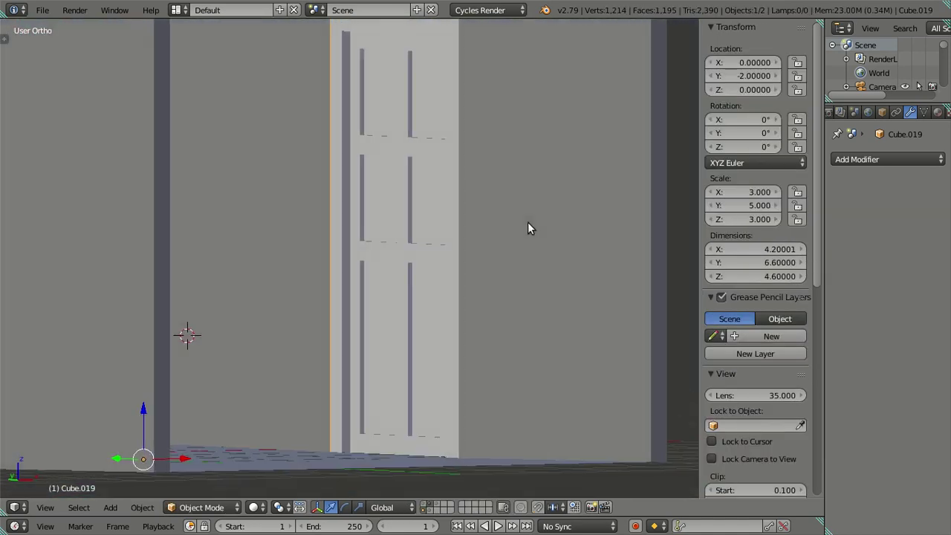
{"action": "middle_click_drag", "start_coordinate": [528, 229], "coordinate": [535, 240]}
{"action": "key", "text": "Tab"}
{"action": "scroll", "coordinate": [505, 210], "scroll_direction": "up", "scroll_amount": 2}
{"action": "scroll", "coordinate": [499, 191], "scroll_direction": "up", "scroll_amount": 2}
{"action": "scroll", "coordinate": [493, 184], "scroll_direction": "up", "scroll_amount": 2}
{"action": "mouse_move", "coordinate": [494, 184]}
{"action": "middle_mouse_down"}
{"action": "mouse_move", "coordinate": [448, 229]}
{"action": "mouse_move", "coordinate": [459, 205]}
{"action": "middle_mouse_up"}
{"action": "scroll", "coordinate": [459, 205], "scroll_direction": "up", "scroll_amount": 1}
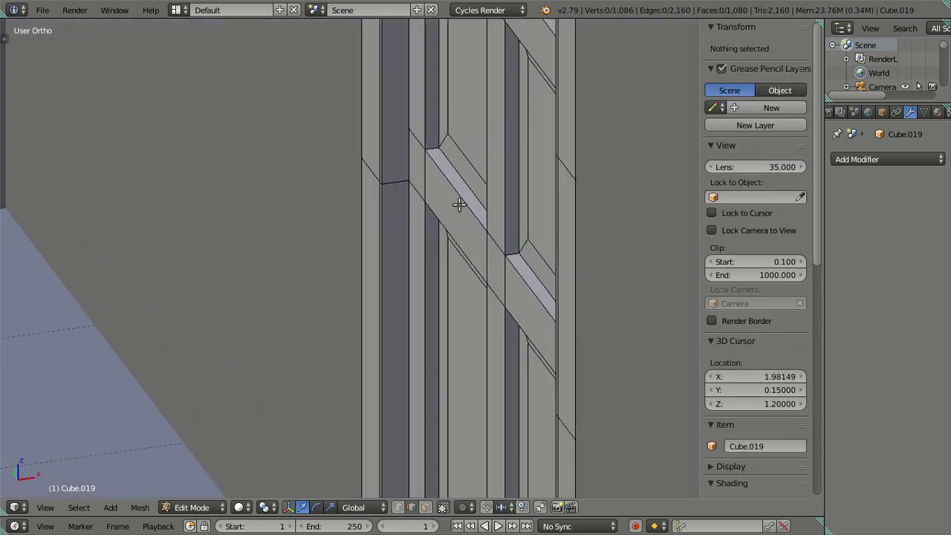
{"action": "scroll", "coordinate": [459, 205], "scroll_direction": "up", "scroll_amount": 1}
{"action": "key", "text": "KP_7"}
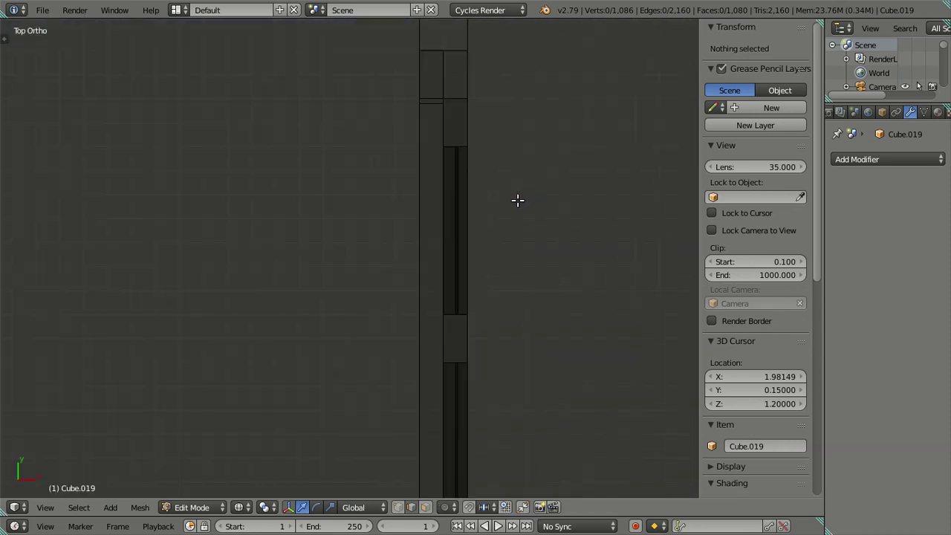
{"action": "scroll", "coordinate": [518, 200], "scroll_direction": "up", "scroll_amount": 3}
{"action": "middle_click_drag", "start_coordinate": [522, 198], "coordinate": [365, 280], "text": "shift"}
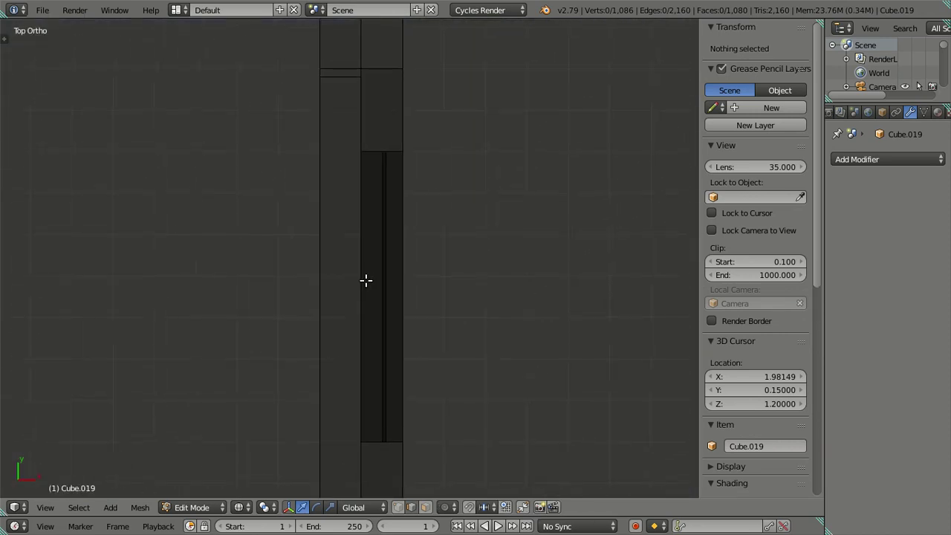
{"action": "scroll", "coordinate": [452, 309], "scroll_direction": "up", "scroll_amount": 3}
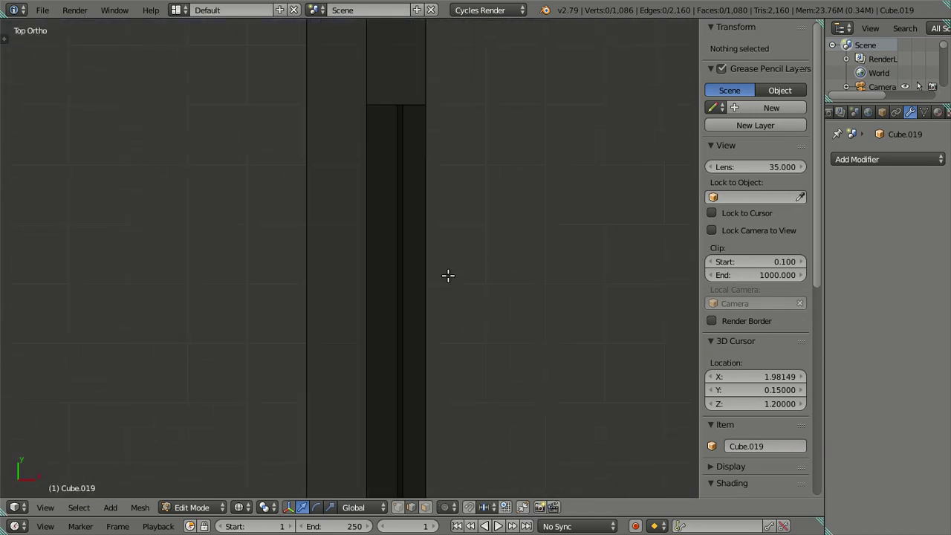
{"action": "middle_click_drag", "start_coordinate": [429, 216], "coordinate": [381, 317], "text": "shift"}
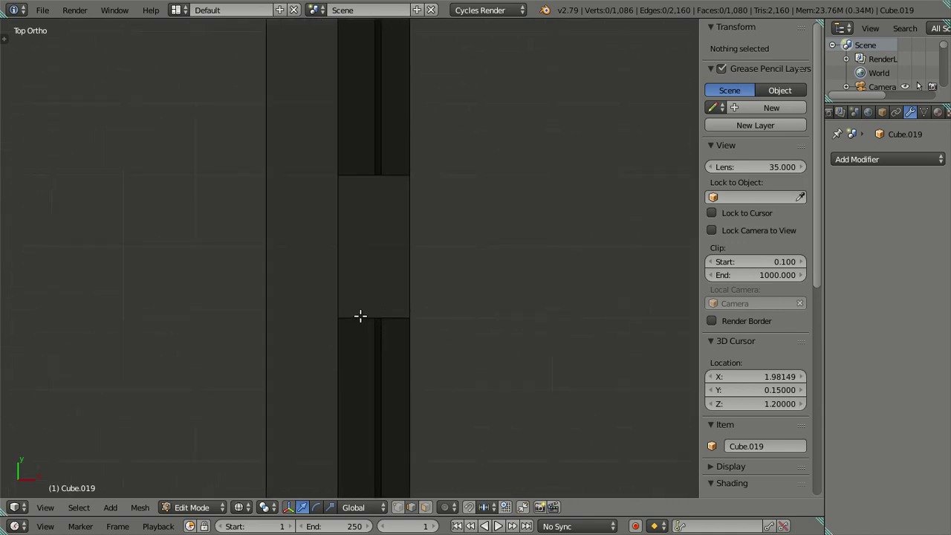
{"action": "key", "text": "ctrl+r"}
{"action": "left_click", "coordinate": [360, 316]}
{"action": "key", "text": "Escape"}
{"action": "key", "text": "ctrl+r"}
{"action": "left_click", "coordinate": [370, 189]}
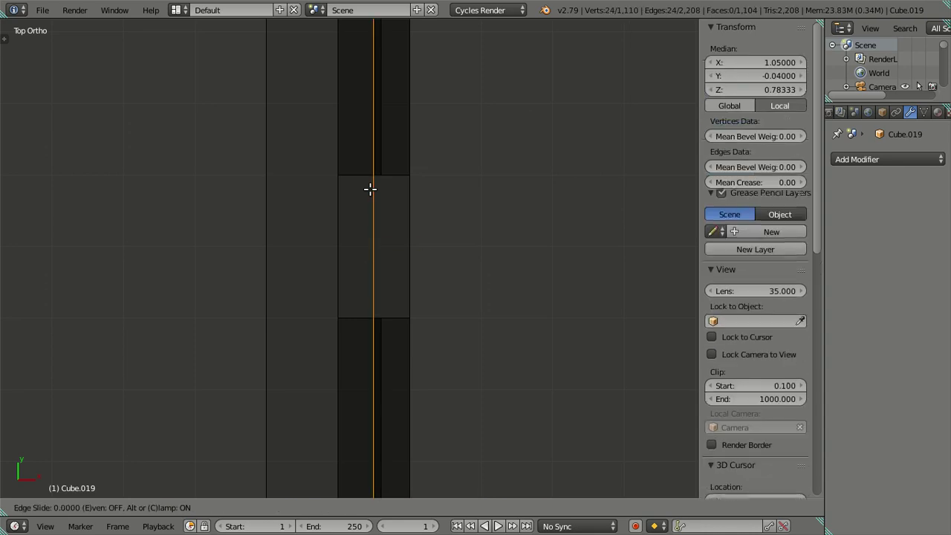
{"action": "right_click", "coordinate": [370, 189]}
{"action": "left_click", "coordinate": [747, 64]}
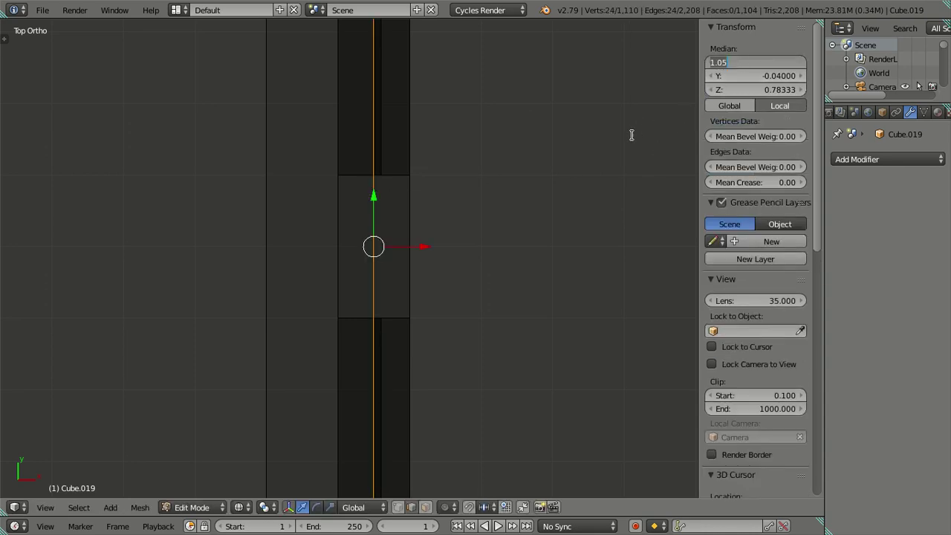
{"action": "key", "text": "a"}
{"action": "mouse_move", "coordinate": [543, 206]}
{"action": "middle_mouse_down"}
{"action": "mouse_move", "coordinate": [537, 384]}
{"action": "mouse_move", "coordinate": [399, 285]}
{"action": "mouse_move", "coordinate": [349, 220]}
{"action": "middle_mouse_up"}
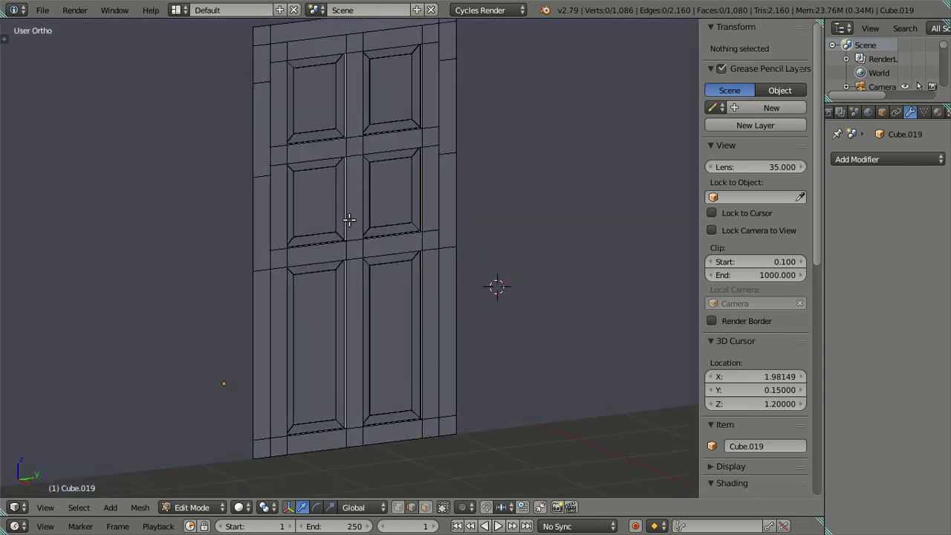
- Pick the six front panel faces, then clear that selection
{"action": "right_click", "coordinate": [330, 201]}
{"action": "right_click", "coordinate": [334, 297], "text": "shift"}
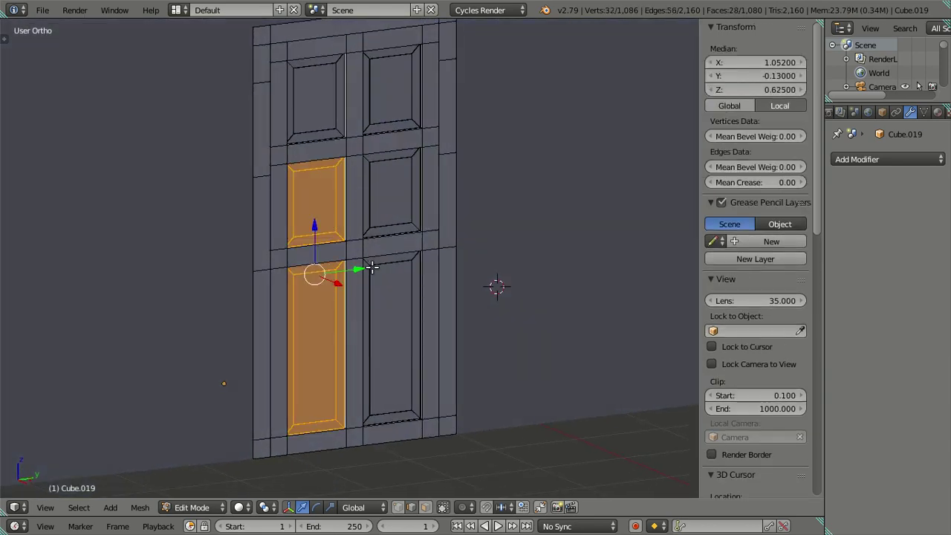
{"action": "right_click", "coordinate": [373, 268], "text": "shift"}
{"action": "right_click", "coordinate": [383, 189], "text": "shift"}
{"action": "right_click", "coordinate": [388, 125], "text": "shift"}
{"action": "right_click", "coordinate": [318, 120], "text": "shift"}
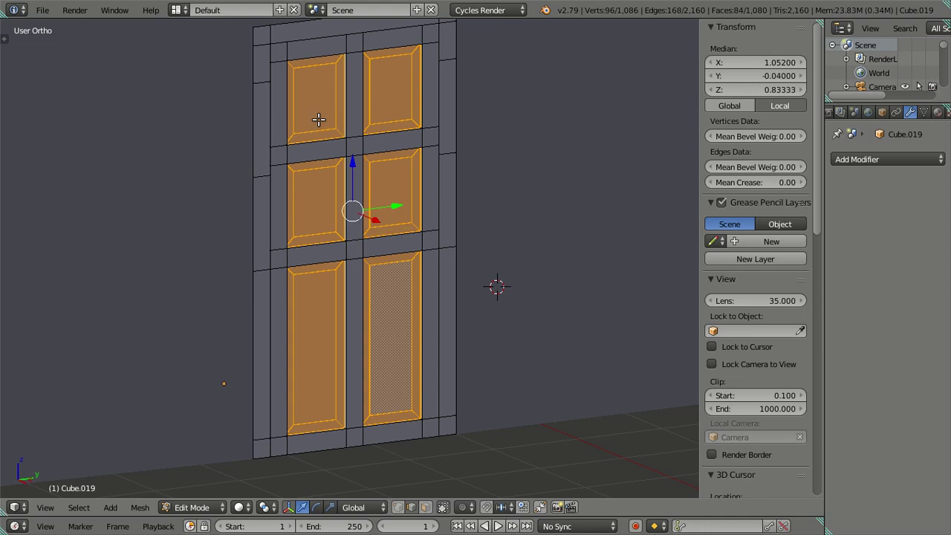
{"action": "key", "text": "a"}
- From a frontal angle, select the six panel faces on the door's front
{"action": "mouse_move", "coordinate": [452, 223]}
{"action": "middle_mouse_down"}
{"action": "mouse_move", "coordinate": [462, 221]}
{"action": "mouse_move", "coordinate": [472, 305]}
{"action": "mouse_move", "coordinate": [454, 290]}
{"action": "mouse_move", "coordinate": [467, 283]}
{"action": "middle_mouse_up"}
{"action": "scroll", "coordinate": [446, 270], "scroll_direction": "up", "scroll_amount": 3}
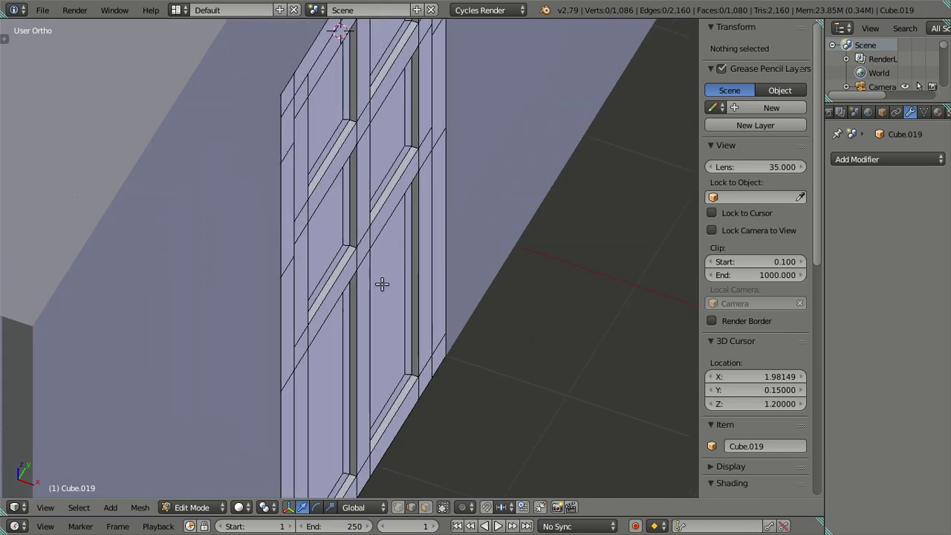
{"action": "middle_click_drag", "start_coordinate": [471, 361], "coordinate": [459, 357]}
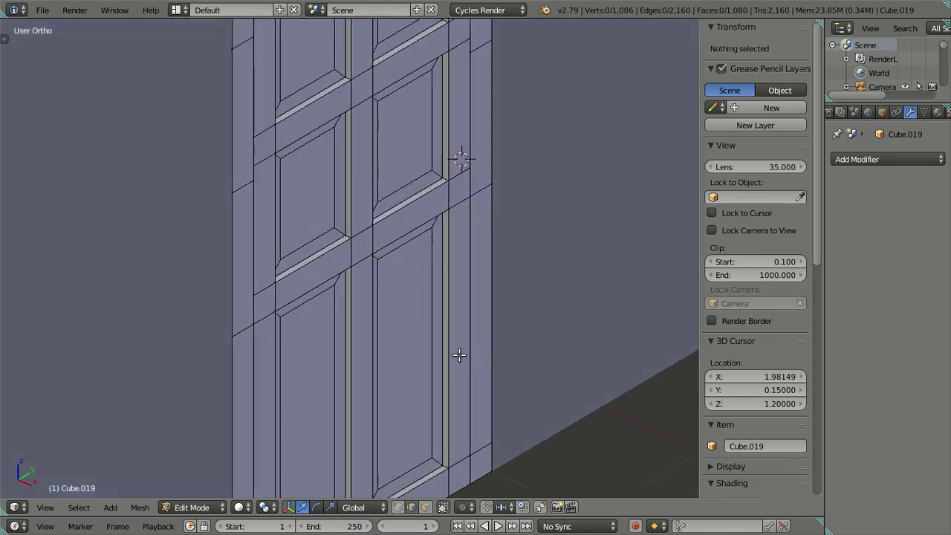
{"action": "right_click", "coordinate": [402, 420]}
{"action": "right_click", "coordinate": [325, 319], "text": "shift"}
{"action": "right_click", "coordinate": [327, 186], "text": "shift"}
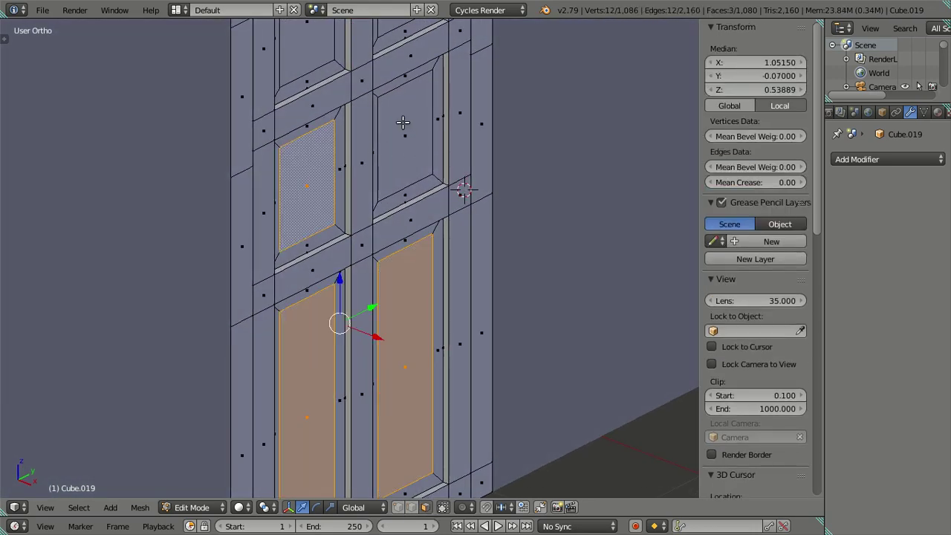
{"action": "right_click", "coordinate": [402, 123], "text": "shift"}
{"action": "scroll", "coordinate": [402, 123], "scroll_direction": "down", "scroll_amount": 3}
{"action": "right_click", "coordinate": [379, 79], "text": "shift"}
{"action": "right_click", "coordinate": [314, 96], "text": "shift"}
- Add the six back panel faces, for twelve selected in total
{"action": "mouse_move", "coordinate": [315, 96]}
{"action": "middle_mouse_down"}
{"action": "mouse_move", "coordinate": [322, 190]}
{"action": "mouse_move", "coordinate": [364, 265]}
{"action": "middle_mouse_up"}
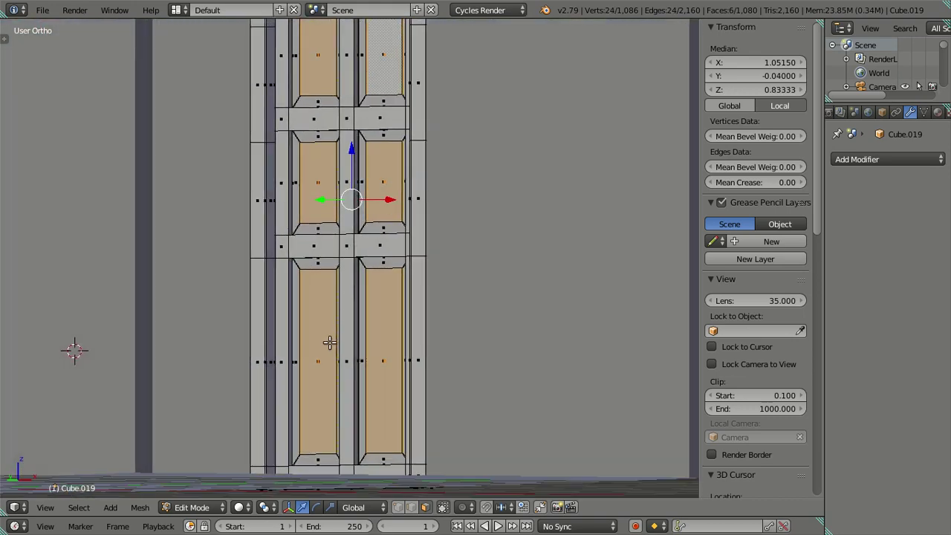
{"action": "right_click", "coordinate": [325, 341], "text": "shift"}
{"action": "right_click", "coordinate": [381, 326], "text": "shift"}
{"action": "right_click", "coordinate": [382, 175], "text": "shift"}
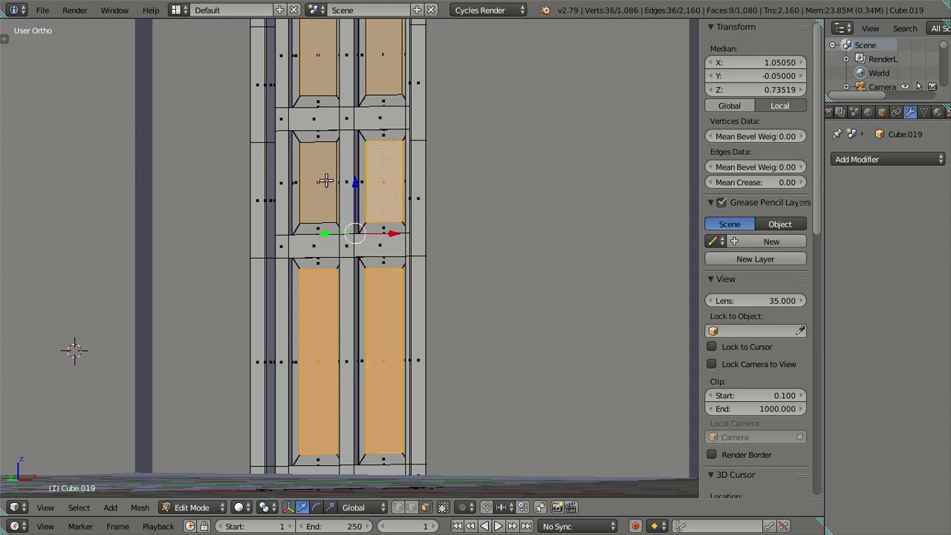
{"action": "right_click", "coordinate": [326, 180], "text": "shift"}
{"action": "right_click", "coordinate": [321, 58], "text": "shift"}
{"action": "right_click", "coordinate": [373, 66], "text": "shift"}
{"action": "scroll", "coordinate": [382, 90], "scroll_direction": "down", "scroll_amount": 4}
{"action": "mouse_move", "coordinate": [397, 174]}
{"action": "middle_mouse_down"}
{"action": "mouse_move", "coordinate": [391, 219]}
{"action": "mouse_move", "coordinate": [374, 213]}
{"action": "middle_mouse_up"}
- Frame the twelve panel faces in Top Ortho and scale them along X toward median 1.05
{"action": "key", "text": "KP_7"}
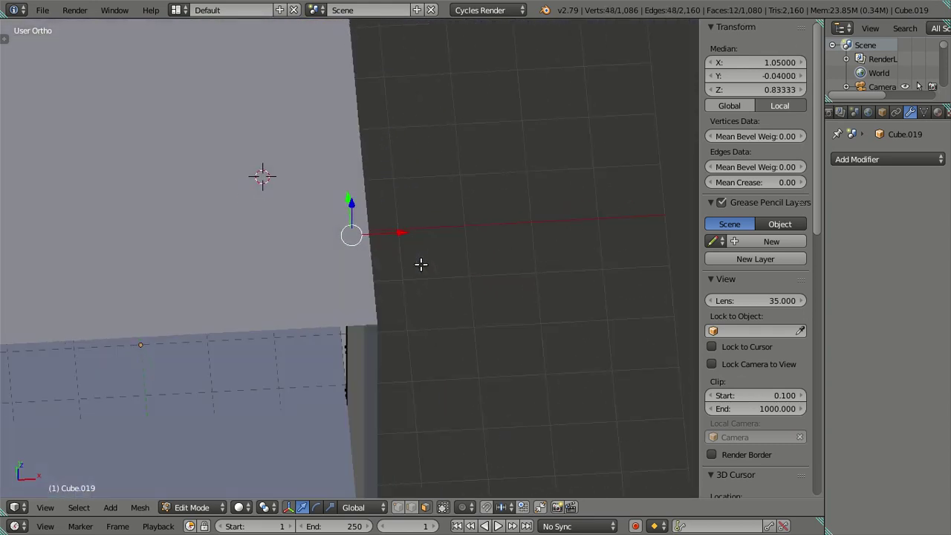
{"action": "key", "text": "KP_Decimal"}
{"action": "scroll", "coordinate": [423, 277], "scroll_direction": "down", "scroll_amount": 2}
{"action": "scroll", "coordinate": [427, 278], "scroll_direction": "down", "scroll_amount": 1}
{"action": "scroll", "coordinate": [426, 279], "scroll_direction": "down", "scroll_amount": 1}
{"action": "scroll", "coordinate": [436, 312], "scroll_direction": "down", "scroll_amount": 1}
{"action": "scroll", "coordinate": [431, 361], "scroll_direction": "up", "scroll_amount": 1}
{"action": "scroll", "coordinate": [436, 238], "scroll_direction": "up", "scroll_amount": 1}
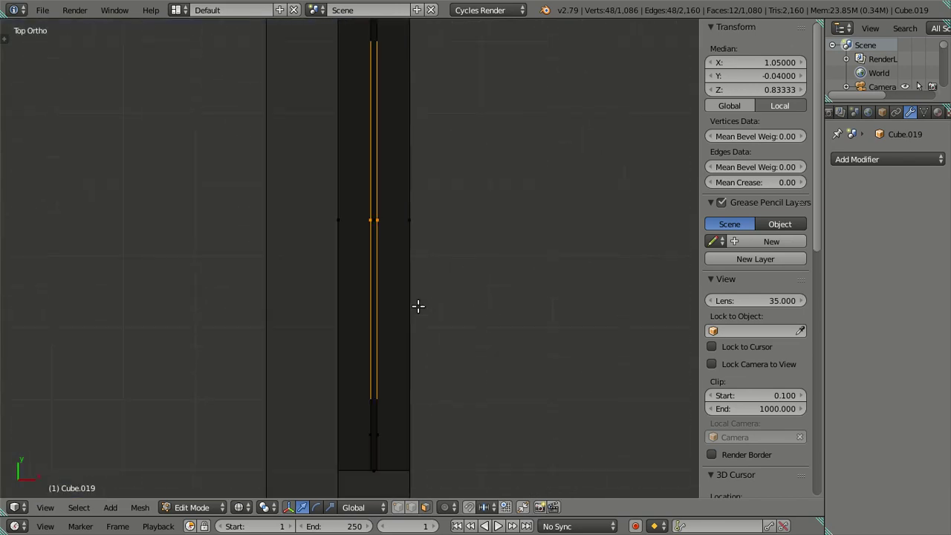
{"action": "scroll", "coordinate": [419, 307], "scroll_direction": "up", "scroll_amount": 2}
{"action": "scroll", "coordinate": [513, 215], "scroll_direction": "up", "scroll_amount": 1}
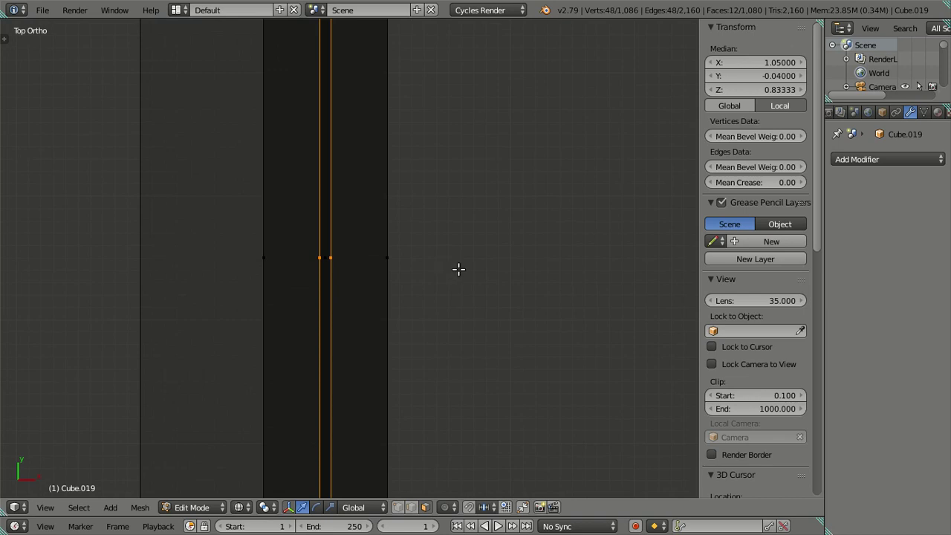
{"action": "key", "text": "s"}
{"action": "key", "text": "x"}
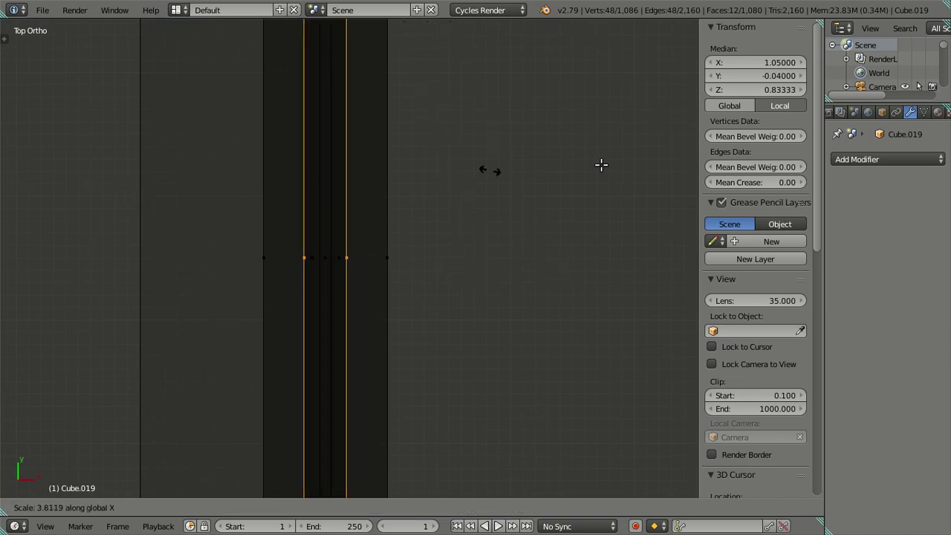
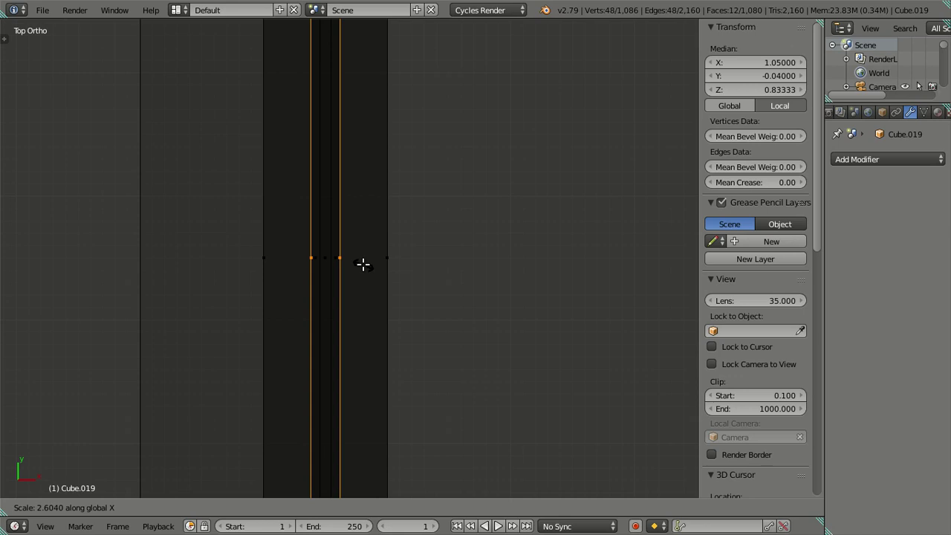
- Scale the two selected door edges by 2 along X and clear the selection
{"action": "key", "text": "2"}
{"action": "key", "text": "Return"}
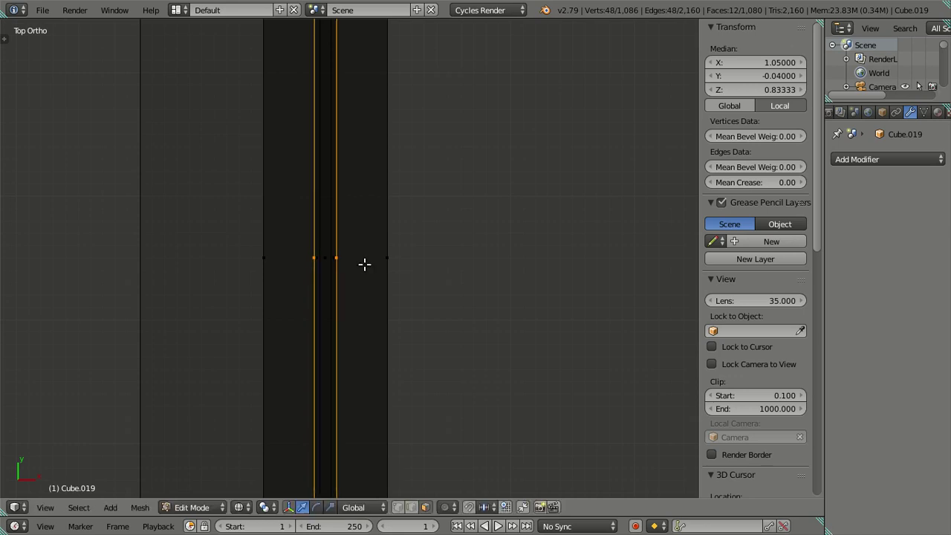
{"action": "key", "text": "a"}
{"action": "scroll", "coordinate": [463, 332], "scroll_direction": "up", "scroll_amount": 3}
{"action": "middle_click_drag", "start_coordinate": [540, 391], "coordinate": [467, 298]}
- Return to Object Mode and review the room through the camera and from an oblique angle
{"action": "key", "text": "Tab"}
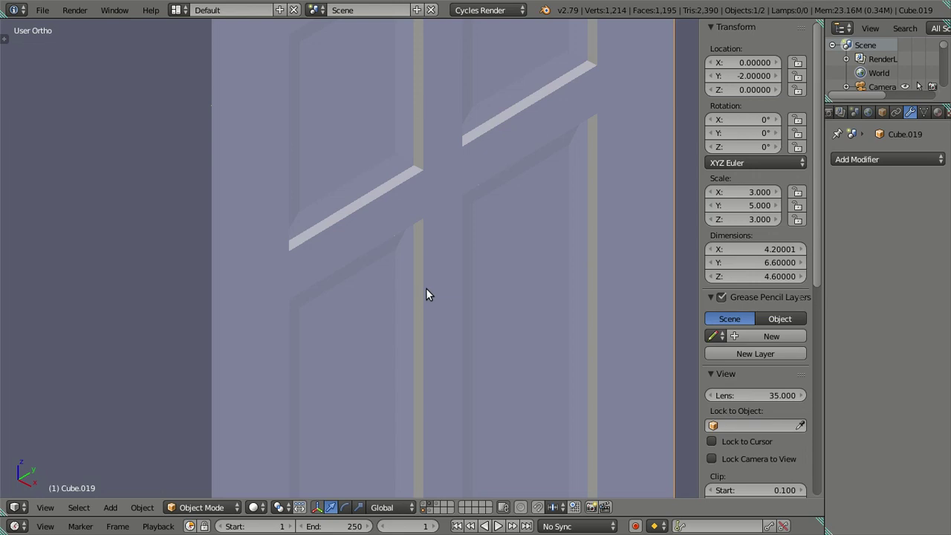
{"action": "scroll", "coordinate": [427, 293], "scroll_direction": "down", "scroll_amount": 4}
{"action": "mouse_move", "coordinate": [474, 355]}
{"action": "middle_mouse_down"}
{"action": "mouse_move", "coordinate": [417, 299]}
{"action": "mouse_move", "coordinate": [578, 276]}
{"action": "mouse_move", "coordinate": [617, 331]}
{"action": "mouse_move", "coordinate": [638, 317]}
{"action": "mouse_move", "coordinate": [629, 280]}
{"action": "mouse_move", "coordinate": [605, 345]}
{"action": "mouse_move", "coordinate": [570, 344]}
{"action": "middle_mouse_up"}
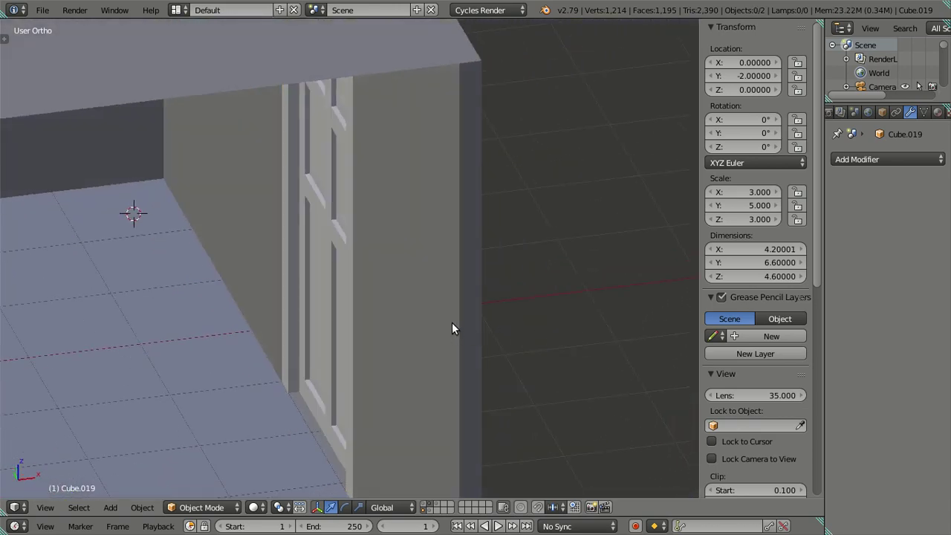
{"action": "key", "text": "KP_0"}
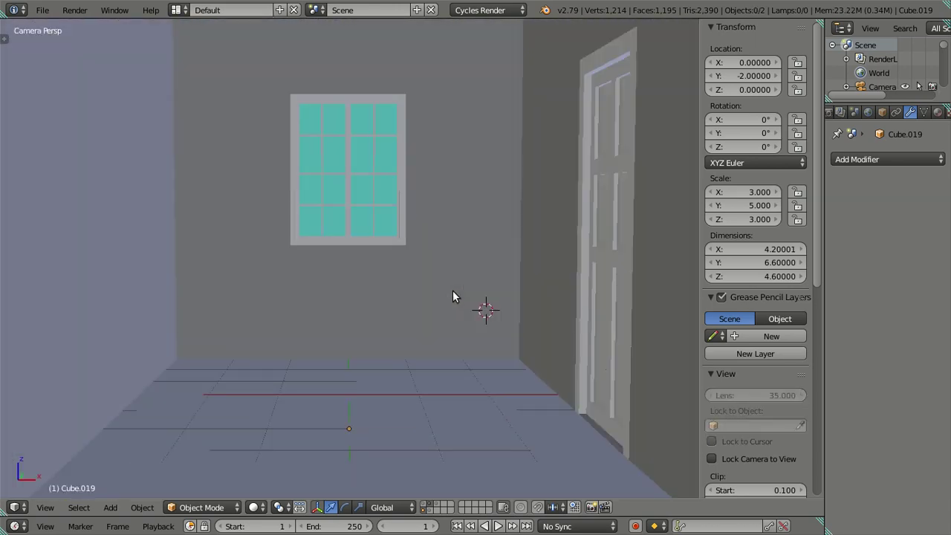
{"action": "key", "text": "KP_0"}
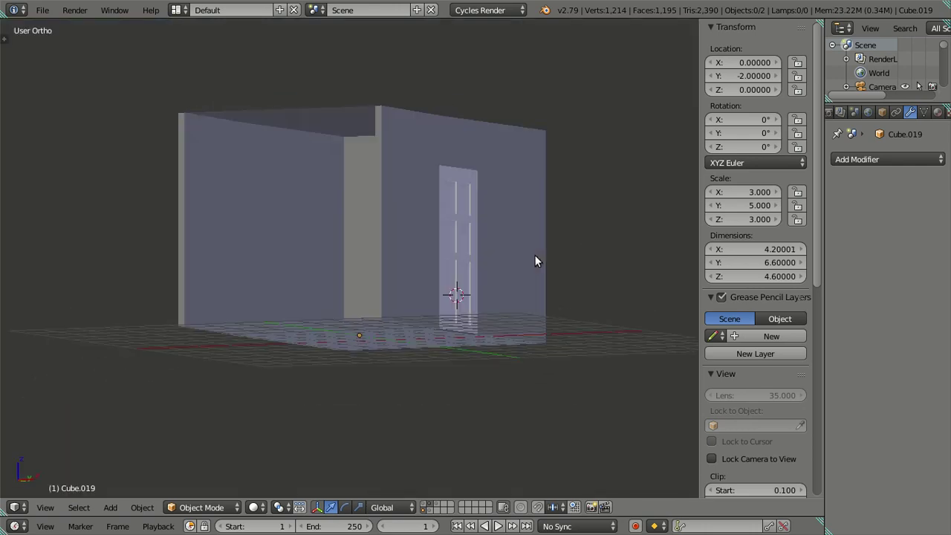
{"action": "scroll", "coordinate": [371, 268], "scroll_direction": "up", "scroll_amount": 3}
{"action": "mouse_move", "coordinate": [433, 263]}
{"action": "middle_mouse_down"}
{"action": "mouse_move", "coordinate": [475, 291]}
{"action": "mouse_move", "coordinate": [422, 307]}
{"action": "mouse_move", "coordinate": [414, 292]}
{"action": "mouse_move", "coordinate": [399, 318]}
{"action": "mouse_move", "coordinate": [393, 295]}
{"action": "mouse_move", "coordinate": [484, 235]}
{"action": "mouse_move", "coordinate": [475, 241]}
{"action": "middle_mouse_up"}
{"action": "scroll", "coordinate": [405, 331], "scroll_direction": "down", "scroll_amount": 3}
{"action": "scroll", "coordinate": [411, 338], "scroll_direction": "down", "scroll_amount": 4}
- Show Material.001's Glass BSDF surface in the Material properties, then zoom toward the door
{"action": "left_click", "coordinate": [938, 112]}
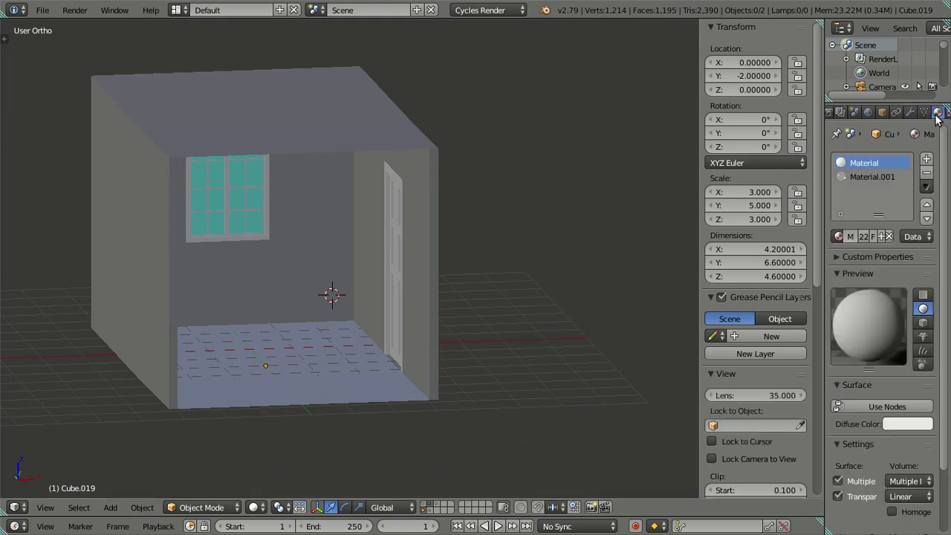
{"action": "left_click", "coordinate": [862, 182]}
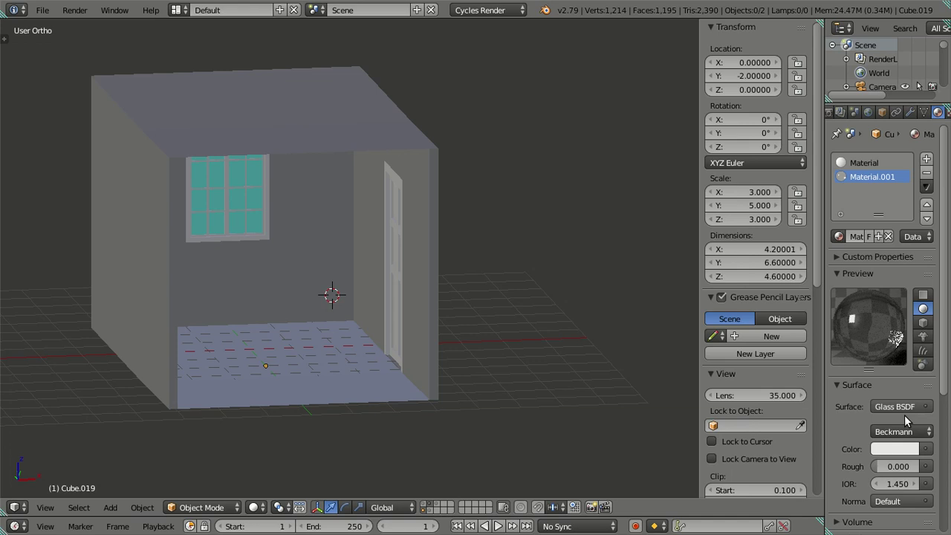
{"action": "scroll", "coordinate": [905, 421], "scroll_direction": "down", "scroll_amount": 3}
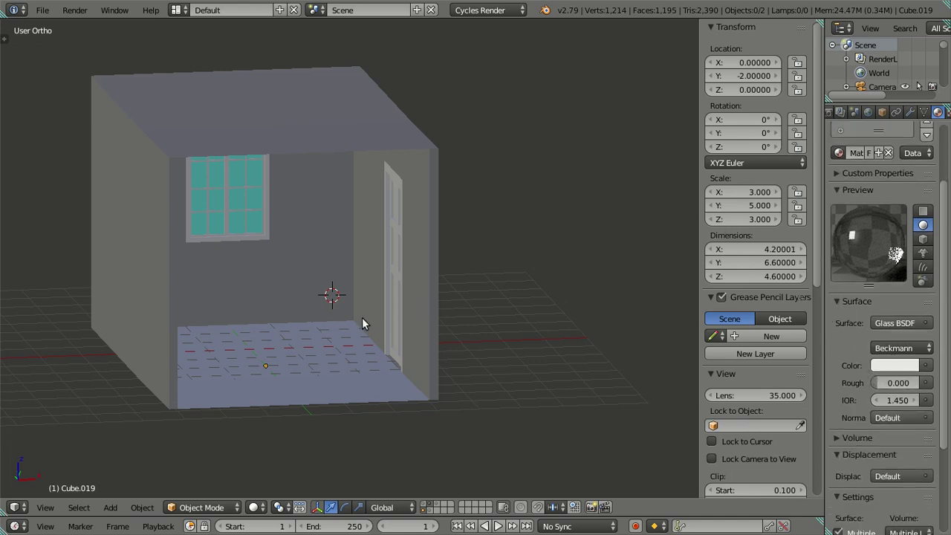
{"action": "scroll", "coordinate": [362, 323], "scroll_direction": "up", "scroll_amount": 2}
{"action": "scroll", "coordinate": [468, 225], "scroll_direction": "up", "scroll_amount": 2}
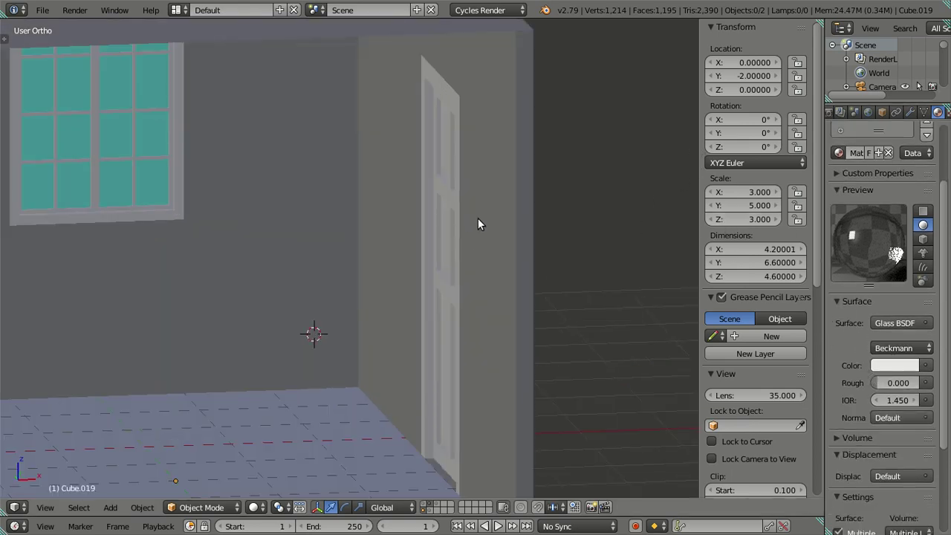
{"action": "scroll", "coordinate": [491, 212], "scroll_direction": "up", "scroll_amount": 2}
{"action": "scroll", "coordinate": [503, 220], "scroll_direction": "up", "scroll_amount": 1}
- Enter Edit Mode on the door mesh and inspect its horizontal rail from a tilted angle
{"action": "key", "text": "z"}
{"action": "mouse_move", "coordinate": [505, 229]}
{"action": "middle_mouse_down"}
{"action": "mouse_move", "coordinate": [479, 293]}
{"action": "mouse_move", "coordinate": [362, 262]}
{"action": "mouse_move", "coordinate": [382, 300]}
{"action": "mouse_move", "coordinate": [384, 238]}
{"action": "middle_mouse_up"}
{"action": "key", "text": "z"}
{"action": "key", "text": "Tab"}
{"action": "scroll", "coordinate": [371, 307], "scroll_direction": "up", "scroll_amount": 3}
{"action": "scroll", "coordinate": [384, 225], "scroll_direction": "up", "scroll_amount": 1}
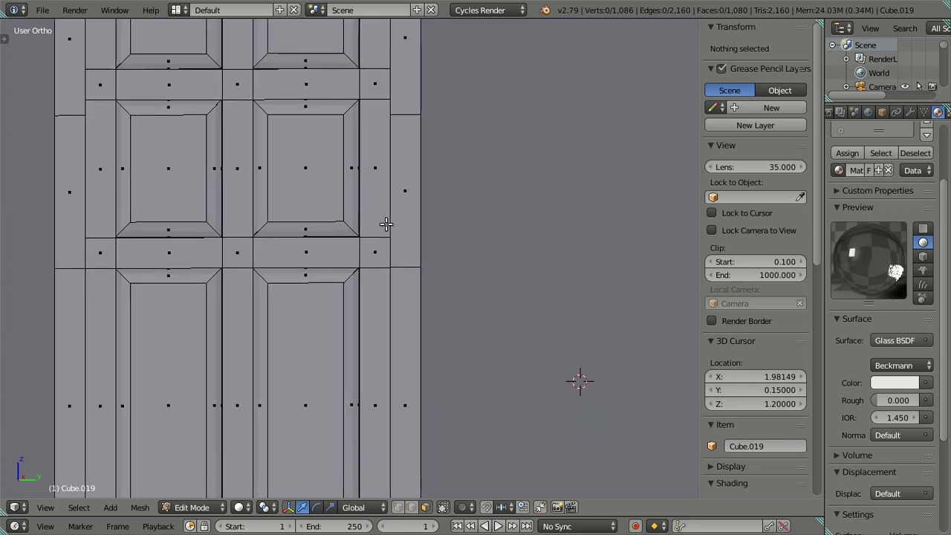
{"action": "scroll", "coordinate": [374, 231], "scroll_direction": "up", "scroll_amount": 3}
{"action": "right_click", "coordinate": [377, 205]}
{"action": "mouse_move", "coordinate": [377, 205]}
{"action": "middle_mouse_down"}
{"action": "mouse_move", "coordinate": [381, 168]}
{"action": "mouse_move", "coordinate": [480, 248]}
{"action": "mouse_move", "coordinate": [458, 227]}
{"action": "middle_mouse_up"}
{"action": "mouse_move", "coordinate": [374, 202]}
{"action": "middle_mouse_down"}
{"action": "mouse_move", "coordinate": [379, 233]}
{"action": "mouse_move", "coordinate": [391, 225]}
{"action": "mouse_move", "coordinate": [493, 285]}
{"action": "mouse_move", "coordinate": [466, 262]}
{"action": "middle_mouse_up"}
{"action": "scroll", "coordinate": [435, 210], "scroll_direction": "up", "scroll_amount": 3}
{"action": "scroll", "coordinate": [435, 209], "scroll_direction": "down", "scroll_amount": 3}
- Hide the sidebar, switch to wireframe, and in Object Mode frame both door and window
{"action": "key", "text": "n"}
{"action": "scroll", "coordinate": [482, 271], "scroll_direction": "down", "scroll_amount": 3}
{"action": "key", "text": "z"}
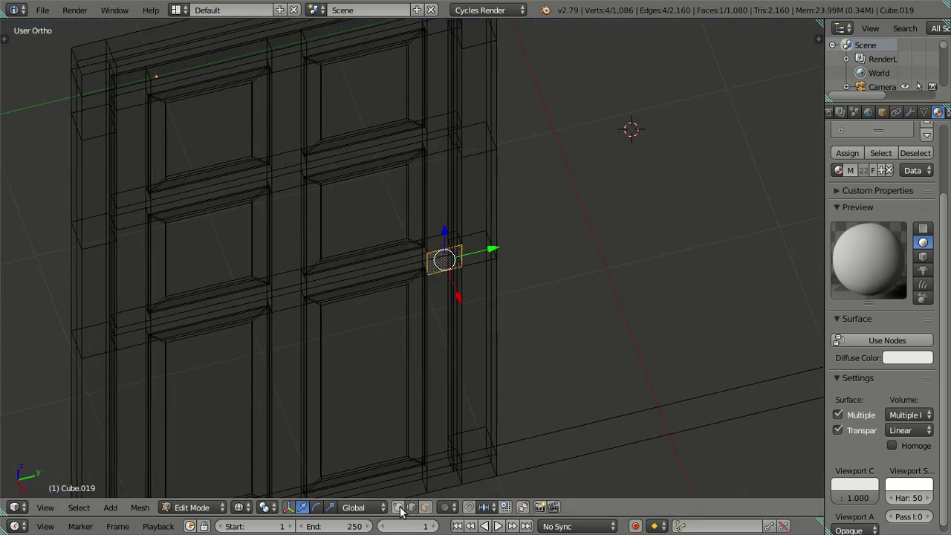
{"action": "key", "text": "Tab"}
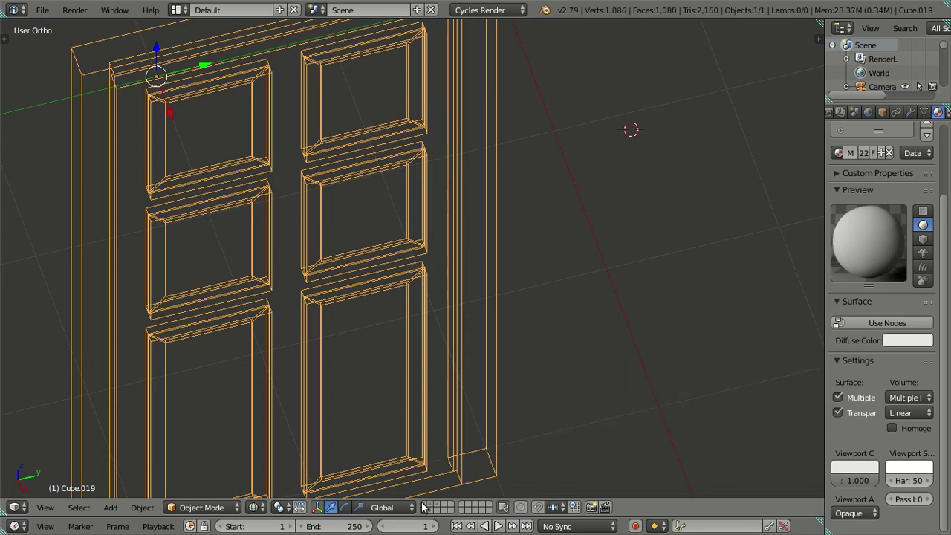
{"action": "scroll", "coordinate": [404, 333], "scroll_direction": "down", "scroll_amount": 3}
{"action": "key", "text": "a"}
{"action": "mouse_move", "coordinate": [410, 312]}
{"action": "middle_mouse_down"}
{"action": "mouse_move", "coordinate": [471, 316]}
{"action": "mouse_move", "coordinate": [575, 279]}
{"action": "mouse_move", "coordinate": [518, 229]}
{"action": "mouse_move", "coordinate": [437, 290]}
{"action": "middle_mouse_up"}
{"action": "scroll", "coordinate": [518, 230], "scroll_direction": "down", "scroll_amount": 3}
{"action": "scroll", "coordinate": [437, 290], "scroll_direction": "down", "scroll_amount": 2}
{"action": "middle_click_drag", "start_coordinate": [308, 238], "coordinate": [379, 311], "text": "shift"}
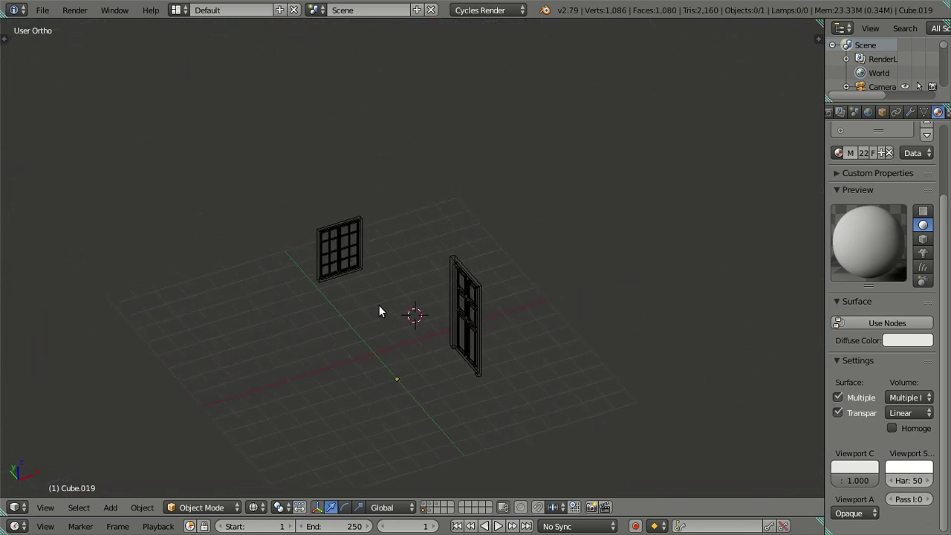
- Back in Edit Mode, box-select the entire window geometry and hide it
{"action": "key", "text": "Tab"}
{"action": "scroll", "coordinate": [379, 293], "scroll_direction": "up", "scroll_amount": 2}
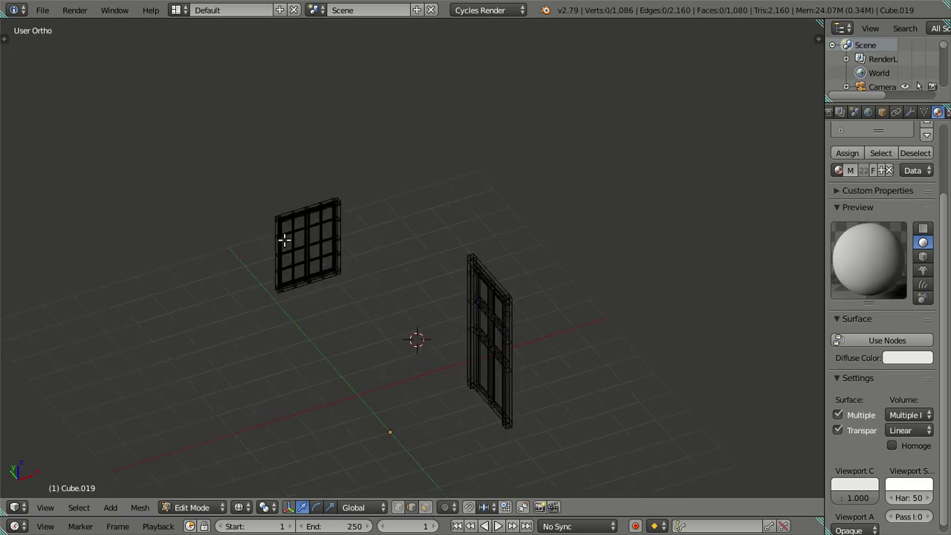
{"action": "key", "text": "n"}
{"action": "key", "text": "n"}
{"action": "key", "text": "b"}
{"action": "left_click_drag", "start_coordinate": [227, 164], "coordinate": [378, 346]}
{"action": "key", "text": "h"}
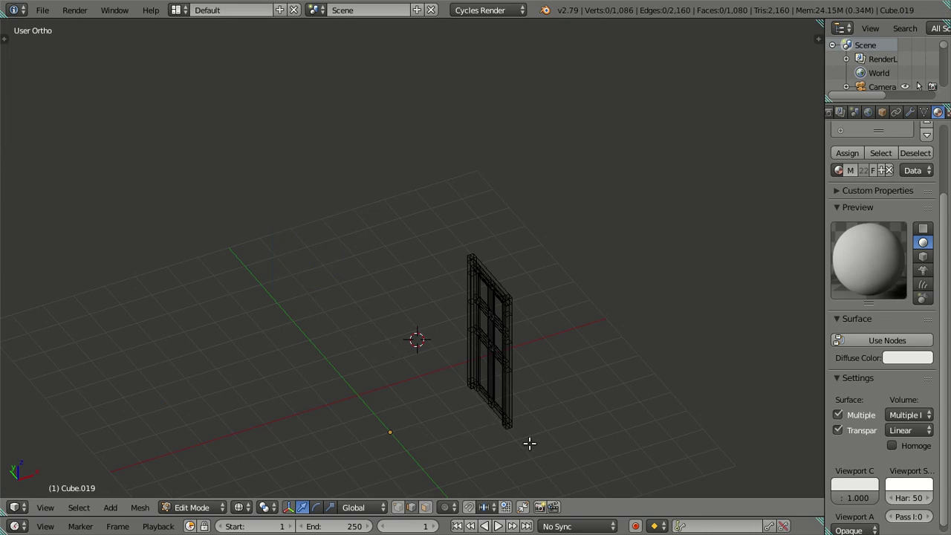
{"action": "key", "text": "a"}
{"action": "key", "text": "a"}
{"action": "mouse_move", "coordinate": [554, 424]}
{"action": "middle_mouse_down"}
{"action": "mouse_move", "coordinate": [465, 352]}
{"action": "mouse_move", "coordinate": [540, 240]}
{"action": "mouse_move", "coordinate": [293, 206]}
{"action": "mouse_move", "coordinate": [357, 295]}
{"action": "mouse_move", "coordinate": [365, 329]}
{"action": "middle_mouse_up"}
- In solid shading, close in on where the door's middle rail meets its edge
{"action": "key", "text": "z"}
{"action": "scroll", "coordinate": [540, 240], "scroll_direction": "up", "scroll_amount": 4}
{"action": "scroll", "coordinate": [447, 311], "scroll_direction": "up", "scroll_amount": 5}
{"action": "scroll", "coordinate": [426, 278], "scroll_direction": "up", "scroll_amount": 2}
{"action": "scroll", "coordinate": [350, 240], "scroll_direction": "up", "scroll_amount": 2}
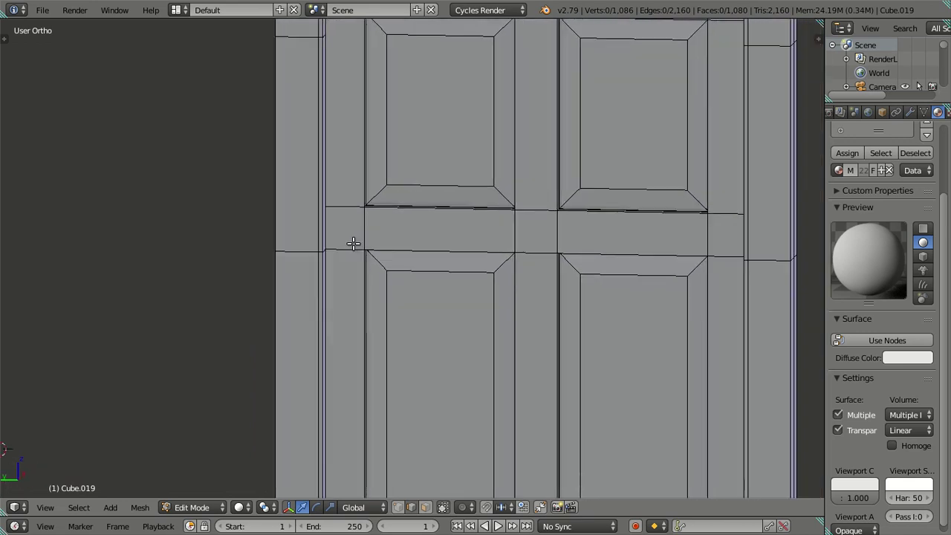
{"action": "scroll", "coordinate": [340, 252], "scroll_direction": "up", "scroll_amount": 2}
{"action": "scroll", "coordinate": [272, 194], "scroll_direction": "up", "scroll_amount": 2}
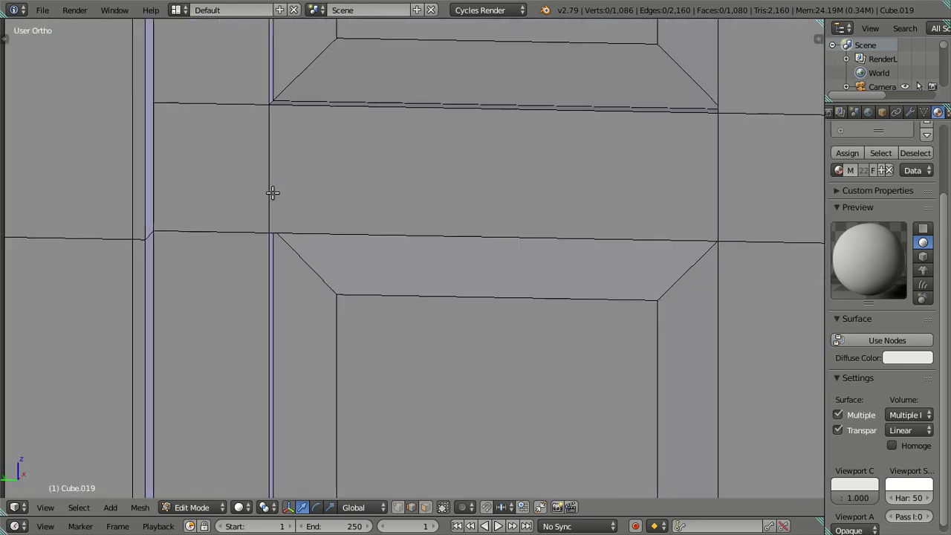
{"action": "scroll", "coordinate": [267, 183], "scroll_direction": "down", "scroll_amount": 3}
{"action": "middle_click_drag", "start_coordinate": [584, 257], "coordinate": [496, 263]}
{"action": "mouse_move", "coordinate": [493, 260]}
{"action": "middle_mouse_down"}
{"action": "mouse_move", "coordinate": [504, 272]}
{"action": "mouse_move", "coordinate": [497, 293]}
{"action": "middle_mouse_up"}
{"action": "mouse_move", "coordinate": [326, 310]}
{"action": "middle_mouse_down"}
{"action": "mouse_move", "coordinate": [187, 269]}
{"action": "mouse_move", "coordinate": [210, 263]}
{"action": "mouse_move", "coordinate": [206, 254]}
{"action": "mouse_move", "coordinate": [404, 278]}
{"action": "mouse_move", "coordinate": [403, 261]}
{"action": "mouse_move", "coordinate": [409, 297]}
{"action": "mouse_move", "coordinate": [414, 287]}
{"action": "middle_mouse_up"}
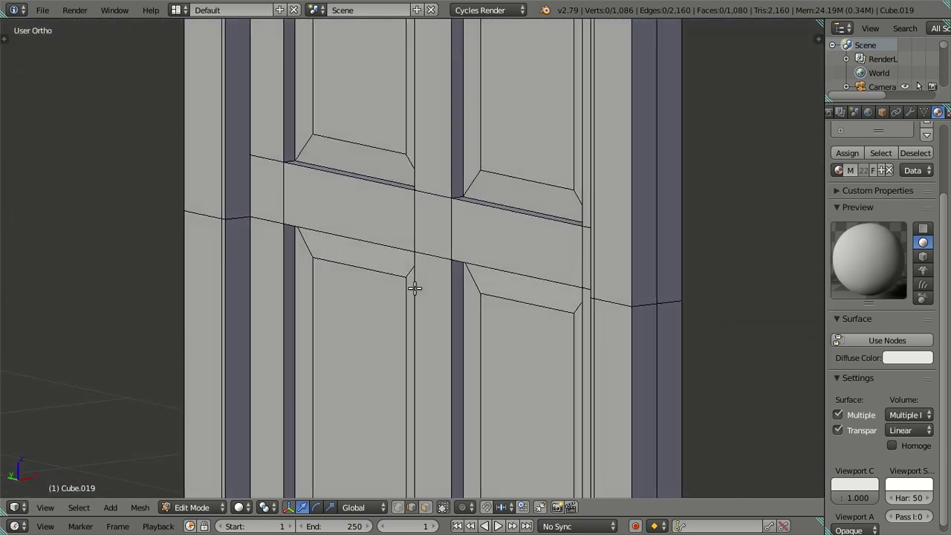
{"action": "mouse_move", "coordinate": [350, 254]}
{"action": "middle_mouse_down"}
{"action": "mouse_move", "coordinate": [302, 206]}
{"action": "mouse_move", "coordinate": [293, 249]}
{"action": "middle_mouse_up"}
- In face select mode, select the two small edge faces at the rail
{"action": "key", "text": "3"}
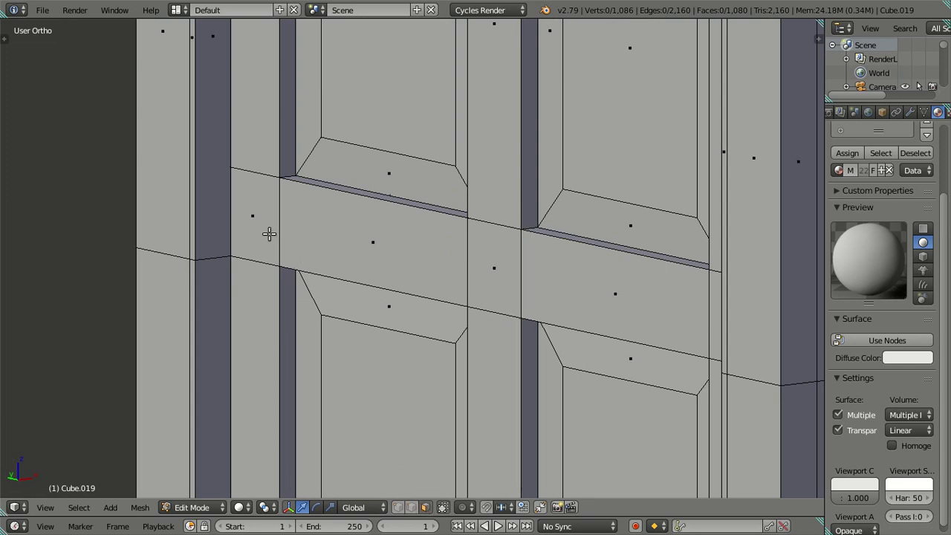
{"action": "right_click", "coordinate": [269, 234]}
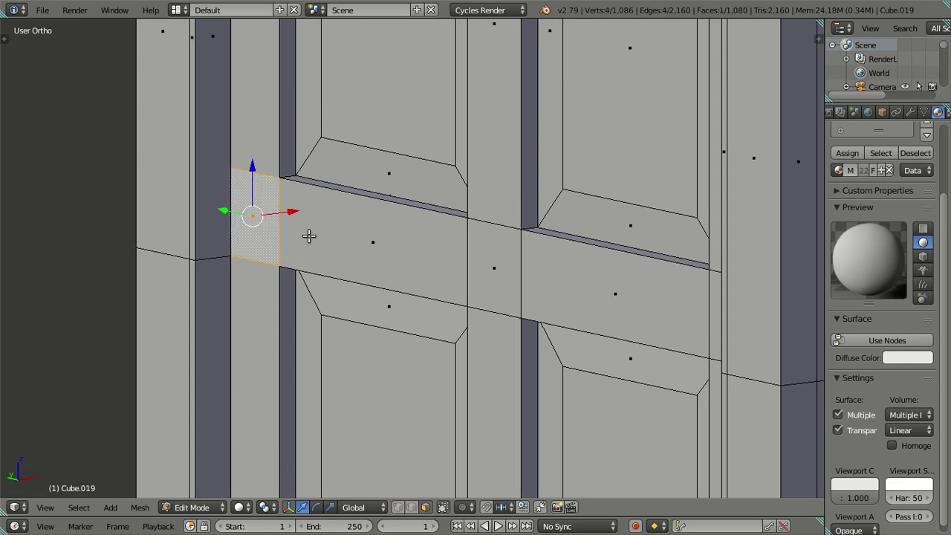
{"action": "mouse_move", "coordinate": [309, 236]}
{"action": "middle_mouse_down"}
{"action": "mouse_move", "coordinate": [353, 265]}
{"action": "mouse_move", "coordinate": [322, 236]}
{"action": "mouse_move", "coordinate": [229, 243]}
{"action": "mouse_move", "coordinate": [245, 227]}
{"action": "middle_mouse_up"}
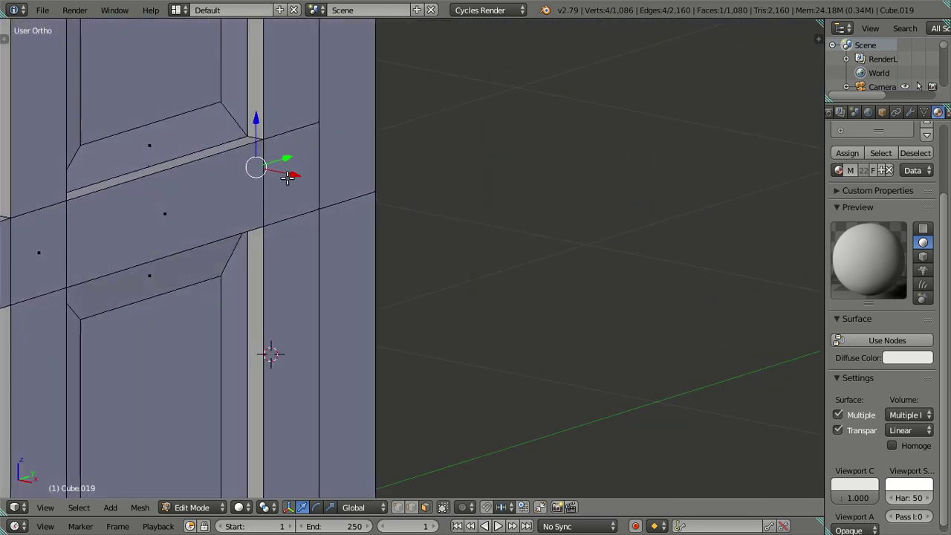
{"action": "right_click", "coordinate": [288, 177], "text": "shift"}
{"action": "scroll", "coordinate": [327, 200], "scroll_direction": "down", "scroll_amount": 3}
{"action": "key", "text": "z"}
{"action": "middle_click_drag", "start_coordinate": [344, 230], "coordinate": [380, 260]}
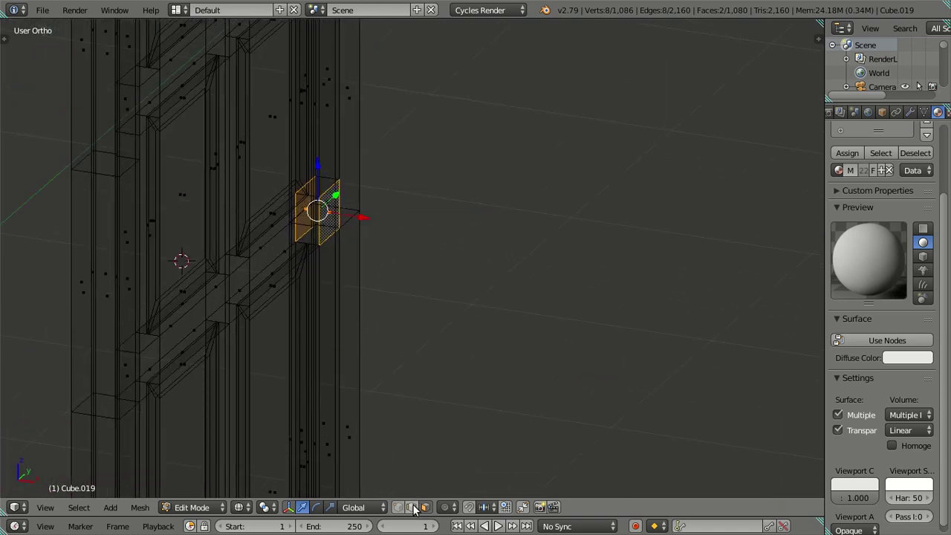
- Duplicate the two faces in place and check them from the top view
{"action": "key", "text": "z"}
{"action": "scroll", "coordinate": [371, 236], "scroll_direction": "up", "scroll_amount": 2}
{"action": "scroll", "coordinate": [387, 239], "scroll_direction": "up", "scroll_amount": 2}
{"action": "key", "text": "shift+d"}
{"action": "left_click", "coordinate": [454, 220]}
{"action": "scroll", "coordinate": [335, 245], "scroll_direction": "down", "scroll_amount": 3}
{"action": "key", "text": "z"}
{"action": "mouse_move", "coordinate": [371, 257]}
{"action": "middle_mouse_down"}
{"action": "mouse_move", "coordinate": [416, 352]}
{"action": "mouse_move", "coordinate": [403, 329]}
{"action": "mouse_move", "coordinate": [308, 272]}
{"action": "mouse_move", "coordinate": [567, 291]}
{"action": "middle_mouse_up"}
{"action": "key", "text": "KP_7"}
{"action": "scroll", "coordinate": [473, 288], "scroll_direction": "up", "scroll_amount": 3}
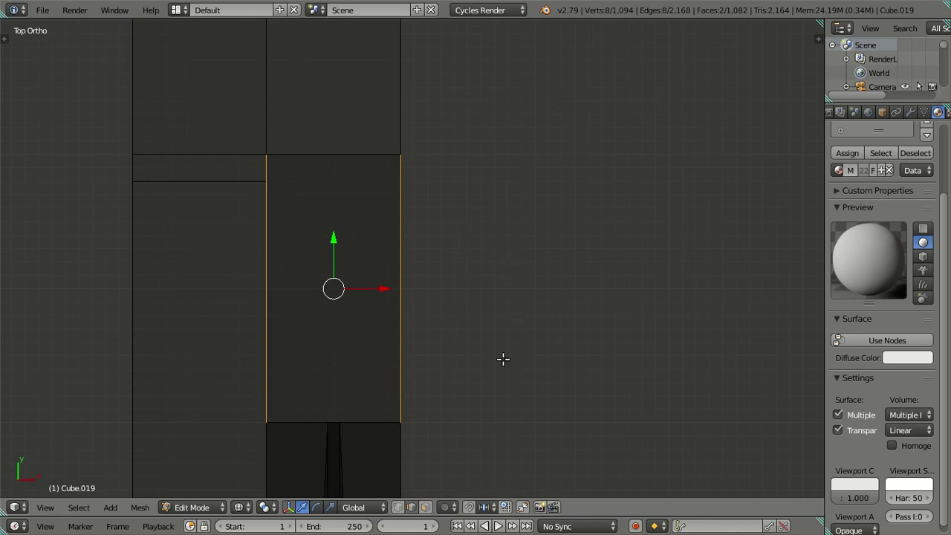
{"action": "scroll", "coordinate": [482, 390], "scroll_direction": "down", "scroll_amount": 4}
{"action": "scroll", "coordinate": [482, 382], "scroll_direction": "down", "scroll_amount": 3}
- From the right view, scale the duplicated face to 0.5 along Y
{"action": "key", "text": "KP_3"}
{"action": "scroll", "coordinate": [497, 255], "scroll_direction": "up", "scroll_amount": 3}
{"action": "mouse_move", "coordinate": [497, 254]}
{"action": "middle_mouse_down", "text": "shift"}
{"action": "mouse_move", "coordinate": [495, 386]}
{"action": "mouse_move", "coordinate": [489, 314]}
{"action": "middle_mouse_up", "text": "shift"}
{"action": "scroll", "coordinate": [495, 384], "scroll_direction": "up", "scroll_amount": 2}
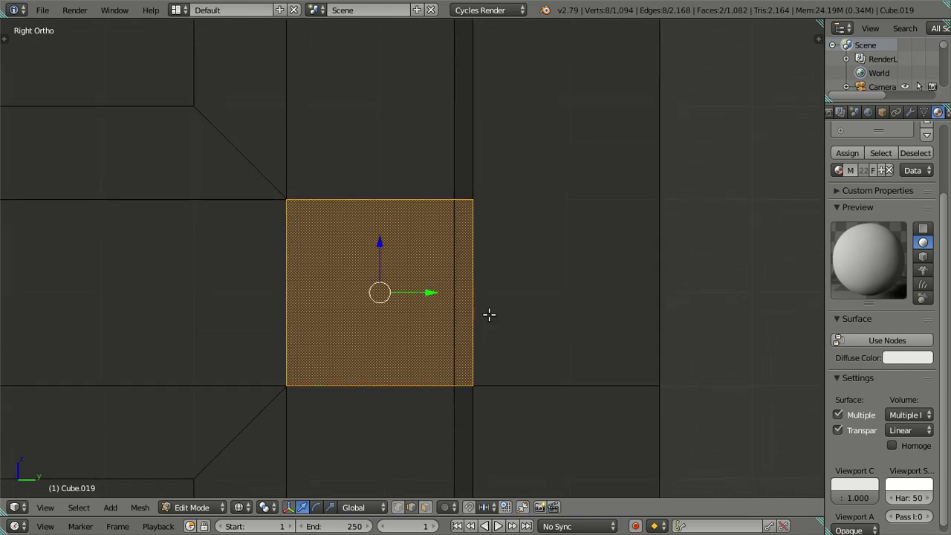
{"action": "key", "text": "s"}
{"action": "key", "text": "y"}
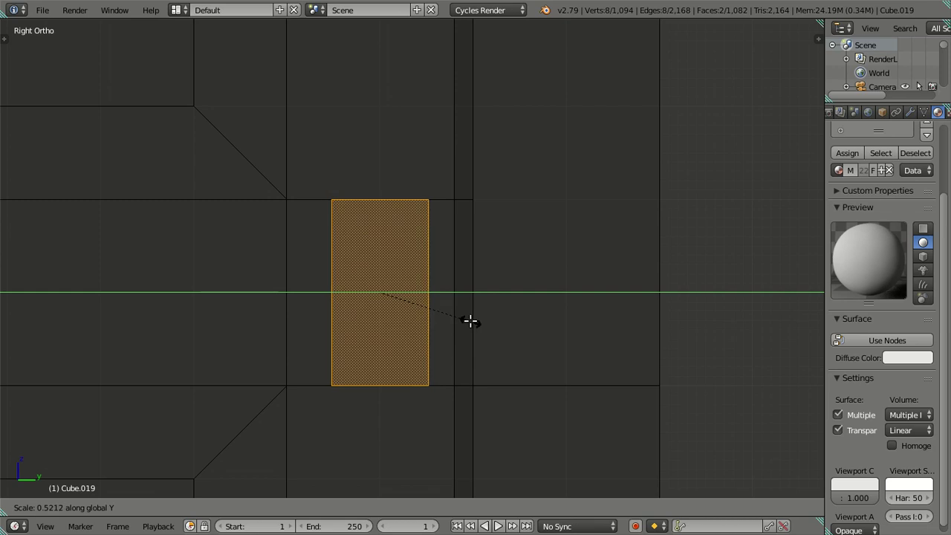
{"action": "type", "text": ".5"}
{"action": "key", "text": "Return"}
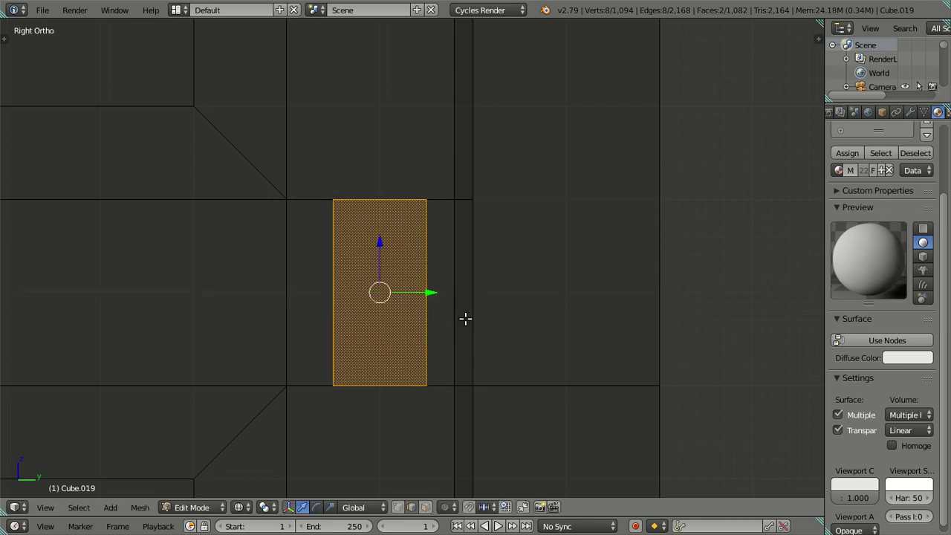
- Redo the Y squeeze so the face is 0.4 wide instead
{"action": "key", "text": "z"}
{"action": "scroll", "coordinate": [461, 314], "scroll_direction": "down", "scroll_amount": 3}
{"action": "scroll", "coordinate": [462, 317], "scroll_direction": "down", "scroll_amount": 3}
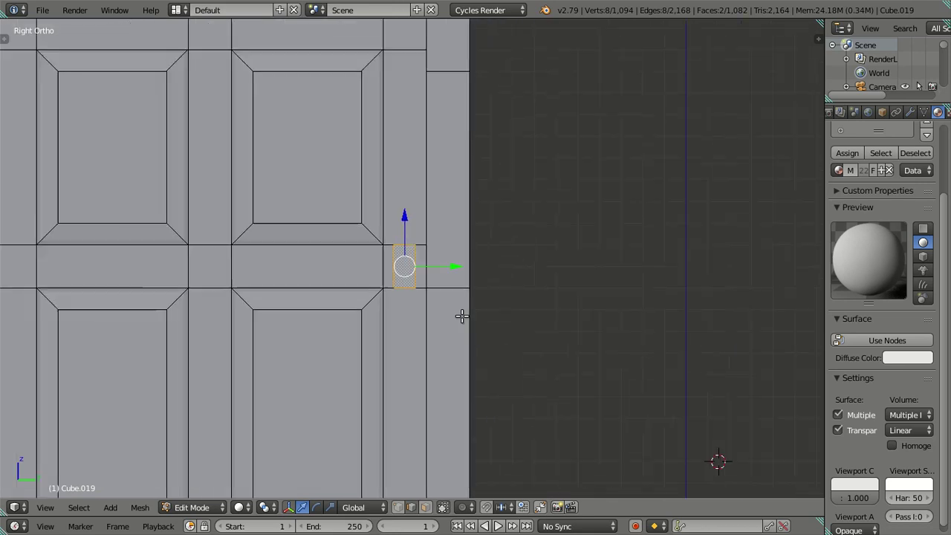
{"action": "scroll", "coordinate": [463, 316], "scroll_direction": "down", "scroll_amount": 3}
{"action": "scroll", "coordinate": [462, 316], "scroll_direction": "up", "scroll_amount": 5}
{"action": "key", "text": "z"}
{"action": "scroll", "coordinate": [461, 316], "scroll_direction": "up", "scroll_amount": 2}
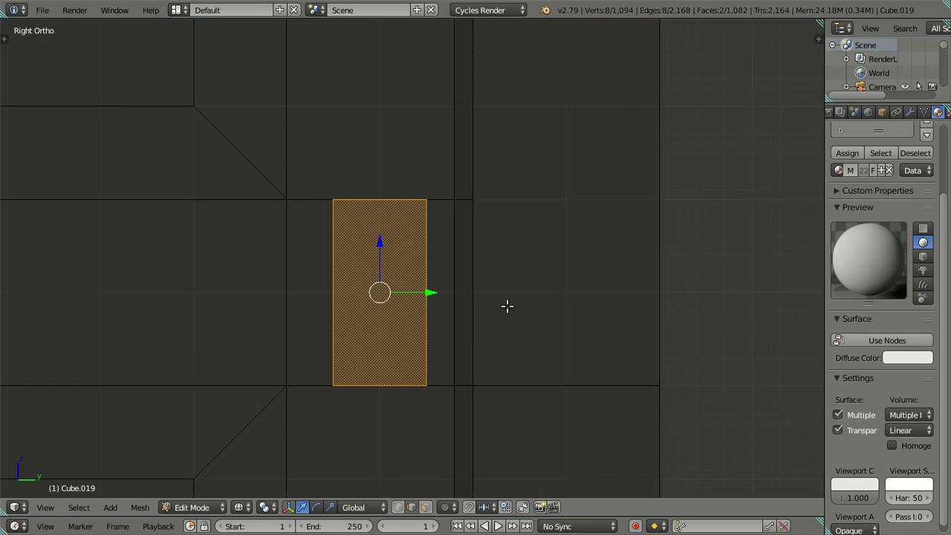
{"action": "key", "text": "ctrl+z"}
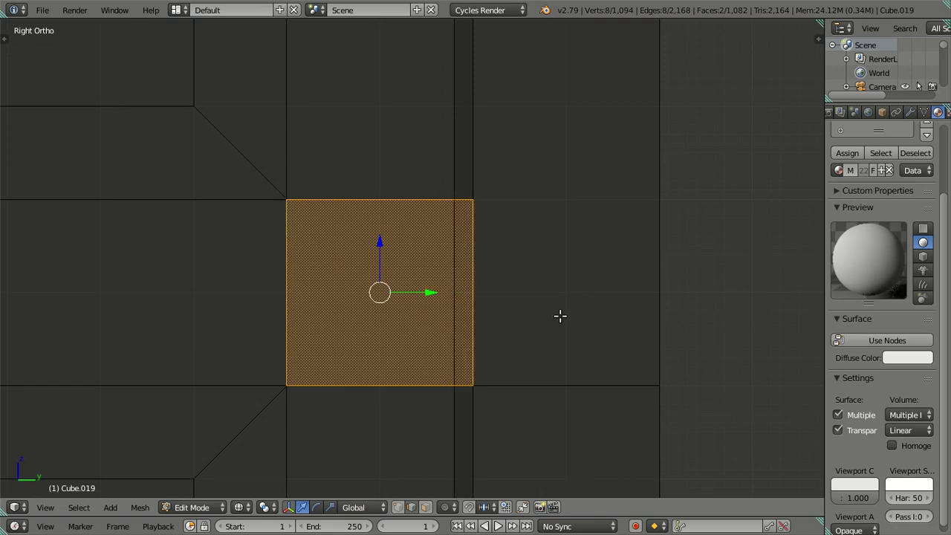
{"action": "type", "text": "sy"}
{"action": "type", "text": "."}
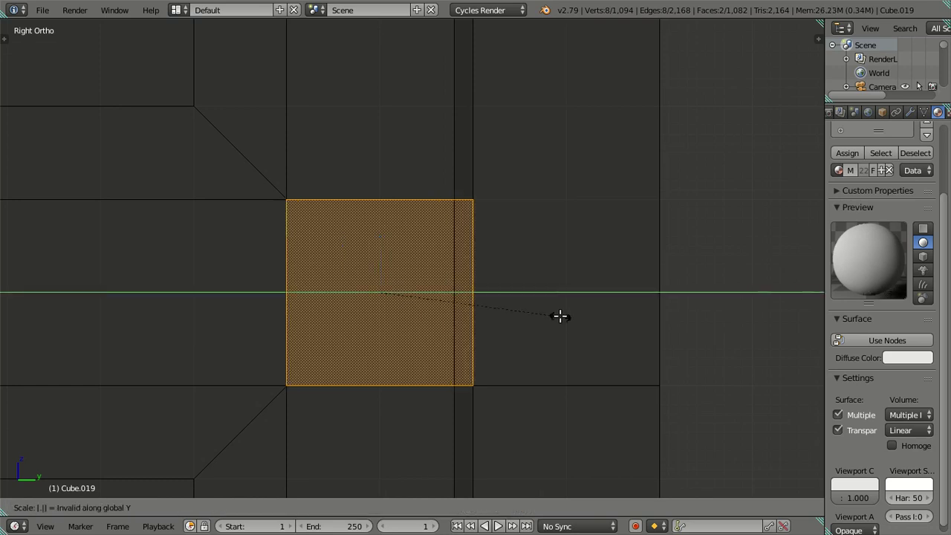
{"action": "type", "text": "4"}
{"action": "key", "text": "Return"}
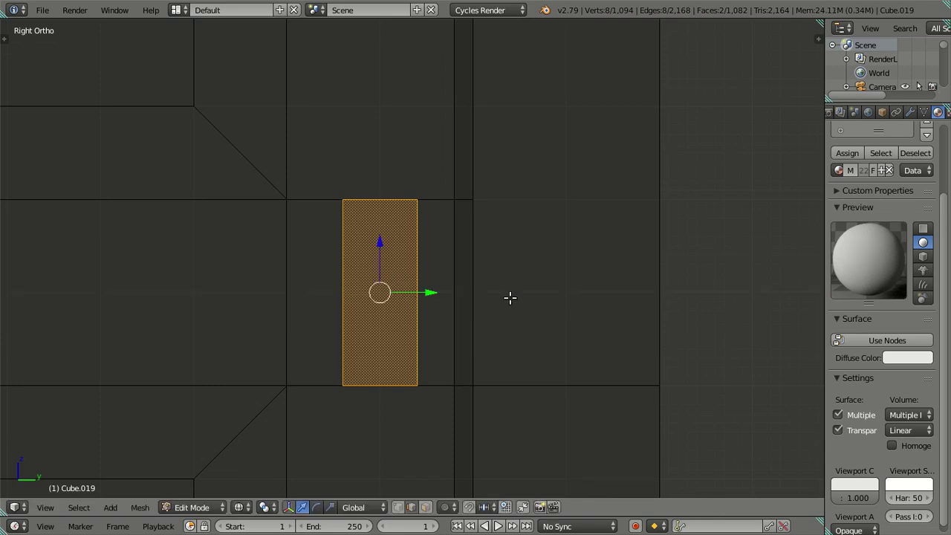
- Stretch the face 1.5 times along Z into an upright rectangle
{"action": "scroll", "coordinate": [503, 301], "scroll_direction": "down", "scroll_amount": 4}
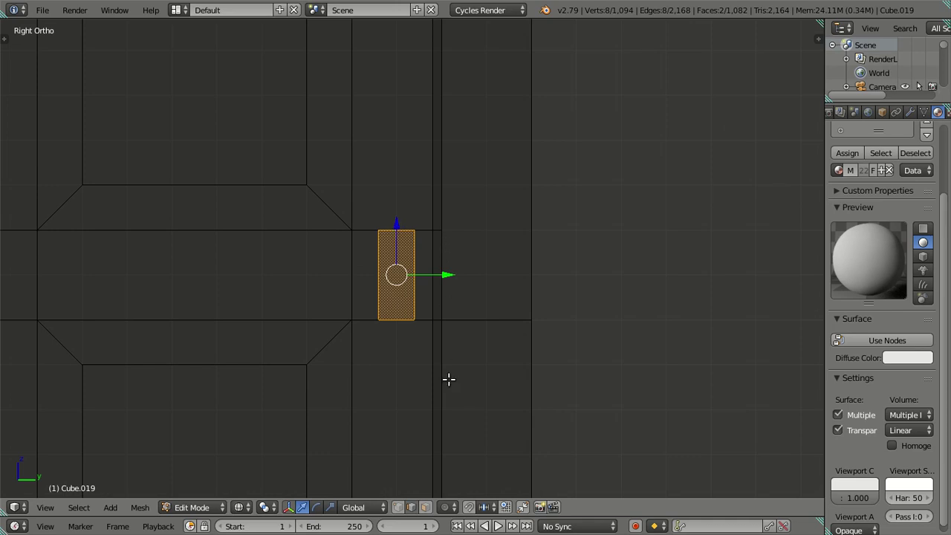
{"action": "key", "text": "s"}
{"action": "key", "text": "z"}
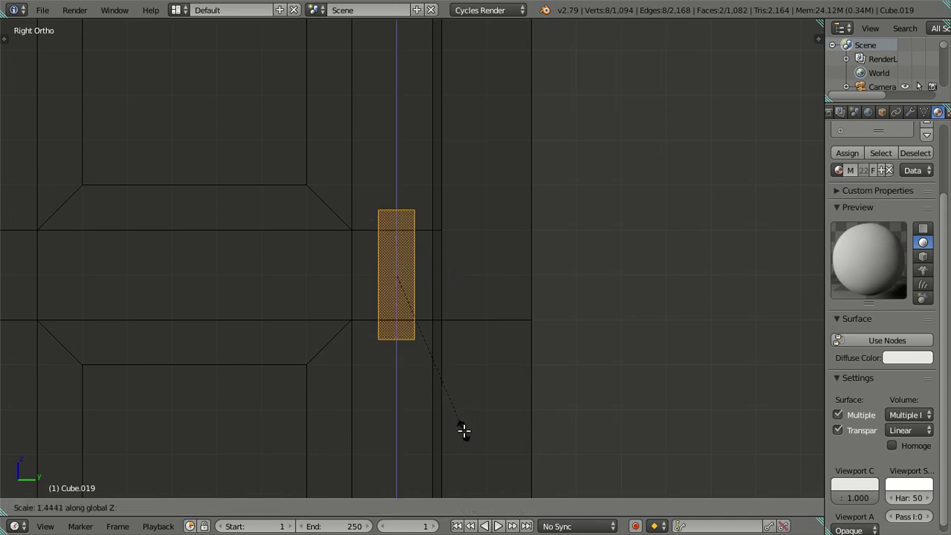
{"action": "type", "text": "1."}
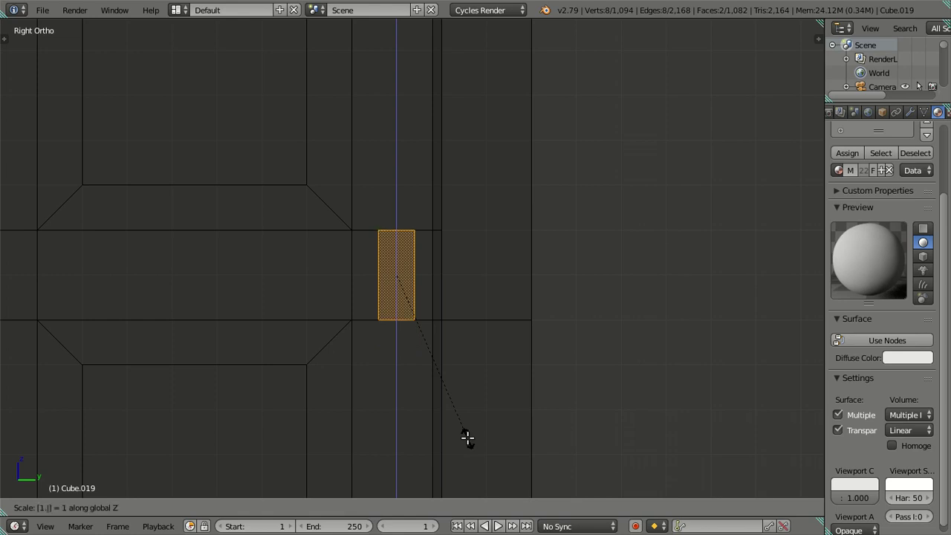
{"action": "type", "text": "5"}
{"action": "key", "text": "Return"}
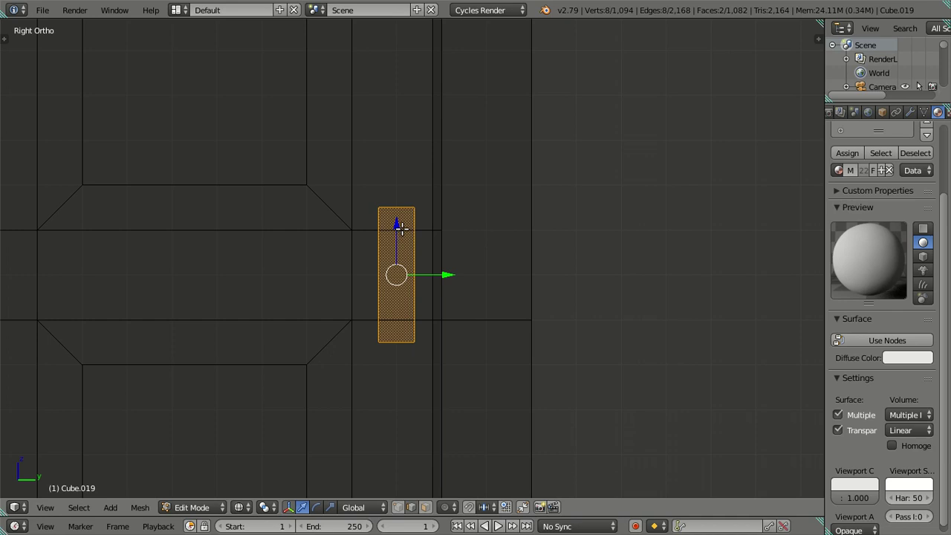
- Show the sidebar and lower the face along Z, setting its Median Z to 0.65
{"action": "key", "text": "n"}
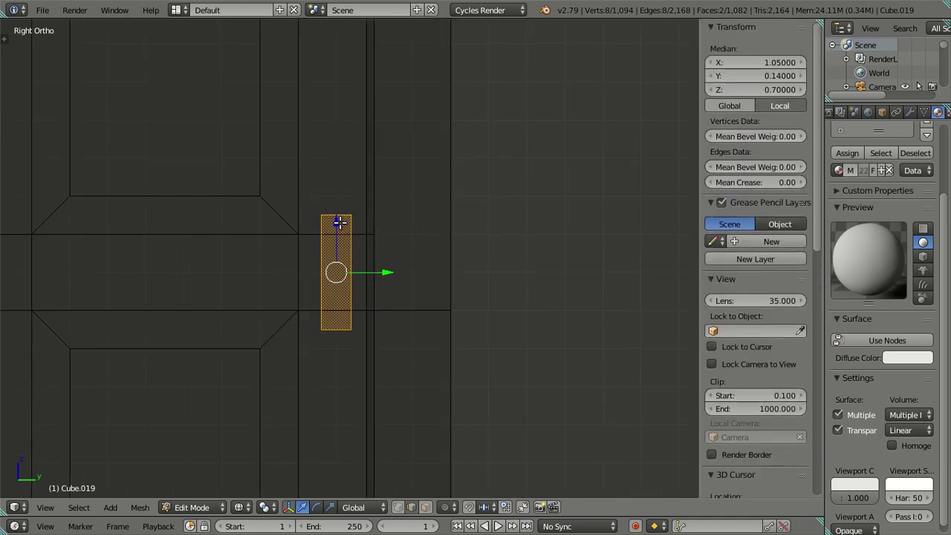
{"action": "mouse_move", "coordinate": [338, 222]}
{"action": "left_mouse_down"}
{"action": "mouse_move", "coordinate": [345, 218]}
{"action": "mouse_move", "coordinate": [351, 268]}
{"action": "left_mouse_up"}
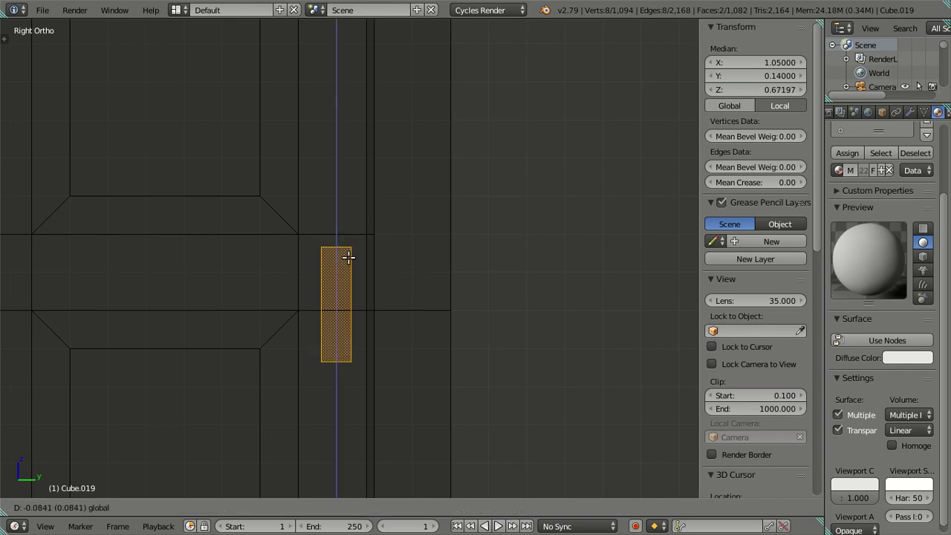
{"action": "key", "text": "Escape"}
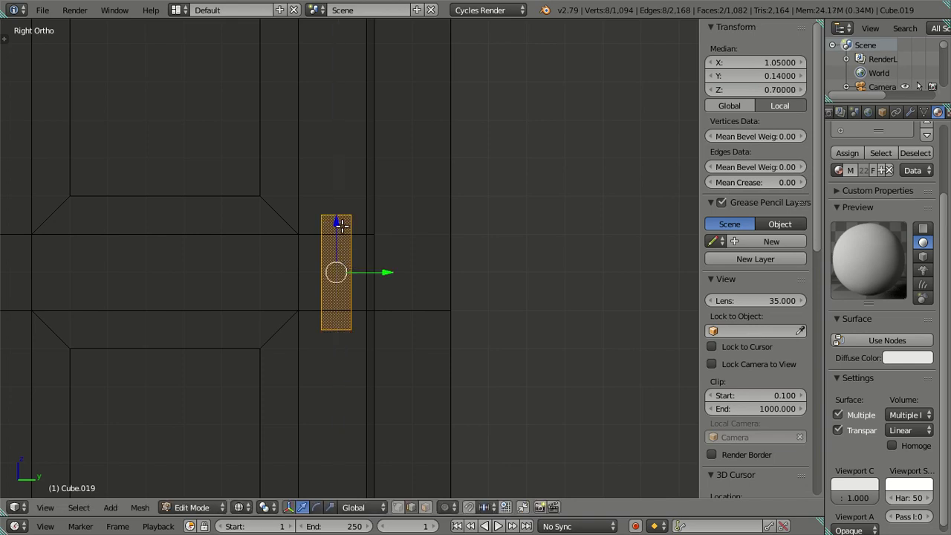
{"action": "left_click_drag", "start_coordinate": [334, 223], "coordinate": [343, 266]}
{"action": "left_click", "coordinate": [784, 90]}
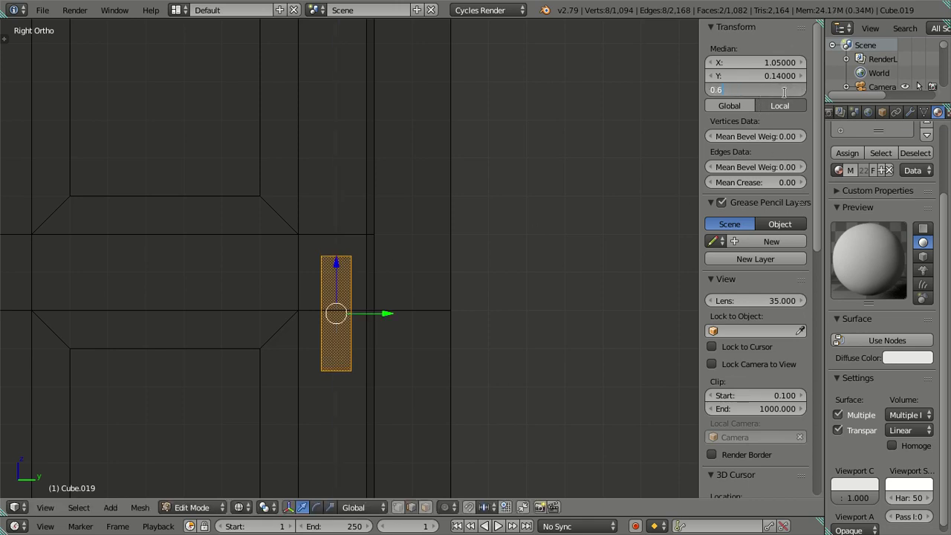
{"action": "type", "text": "5"}
{"action": "key", "text": "Return"}
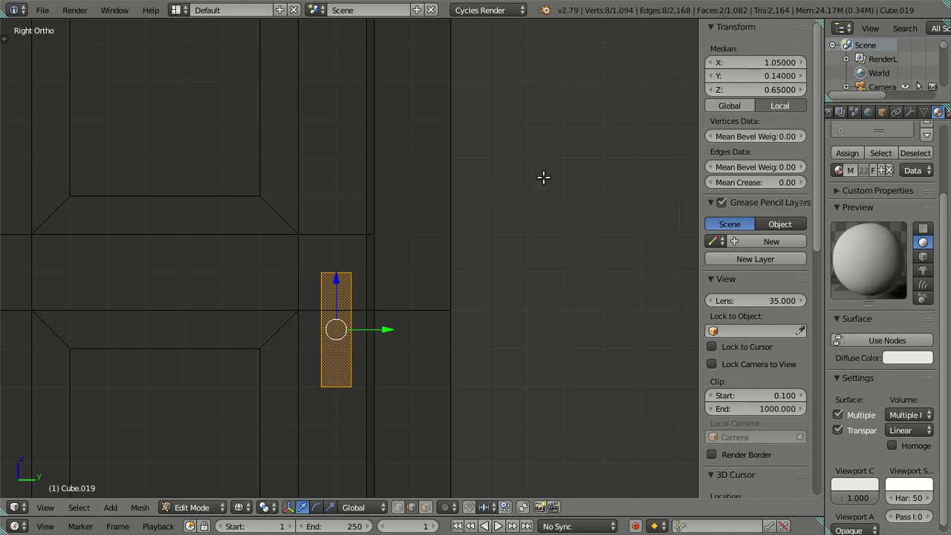
- Undo the height changes, retry a vertical move, and revert to Median Z 0.70
{"action": "key", "text": "ctrl+z"}
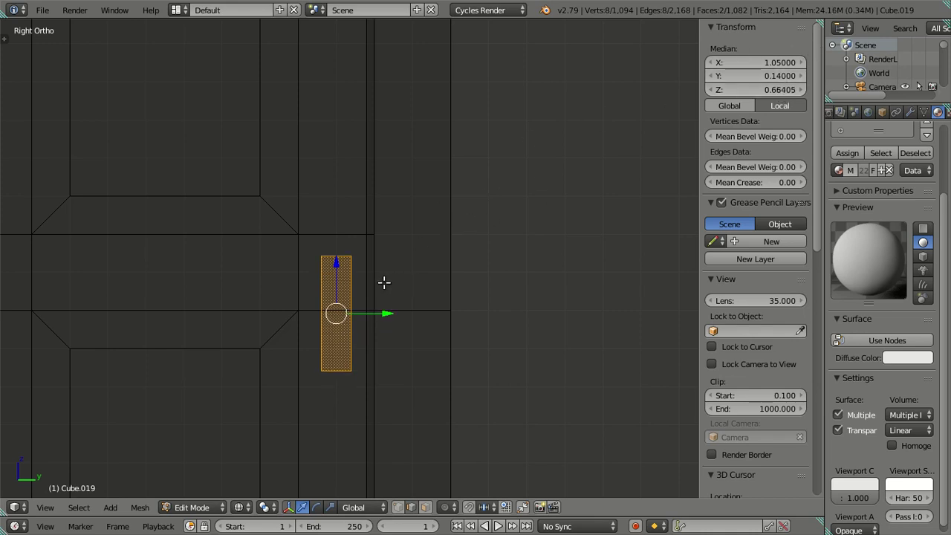
{"action": "key", "text": "ctrl+z"}
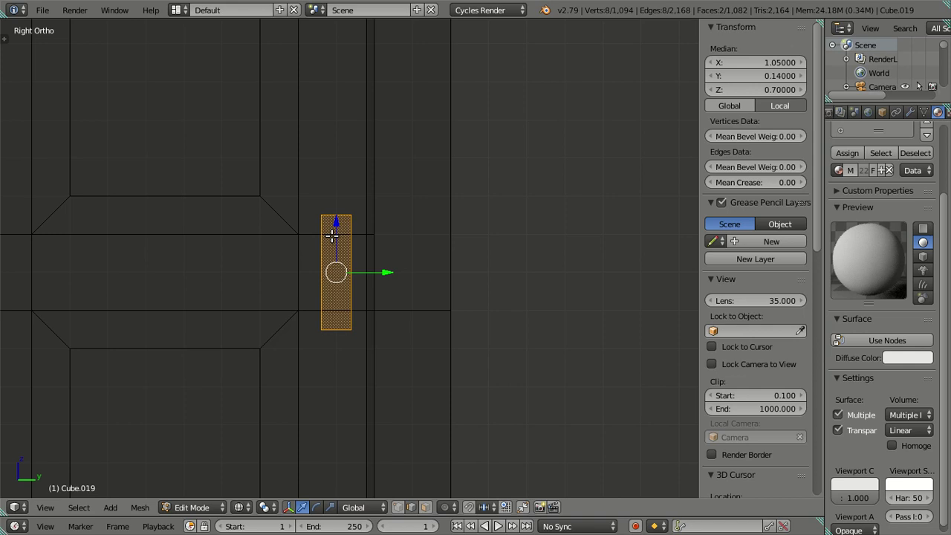
{"action": "left_click_drag", "start_coordinate": [336, 223], "coordinate": [357, 281]}
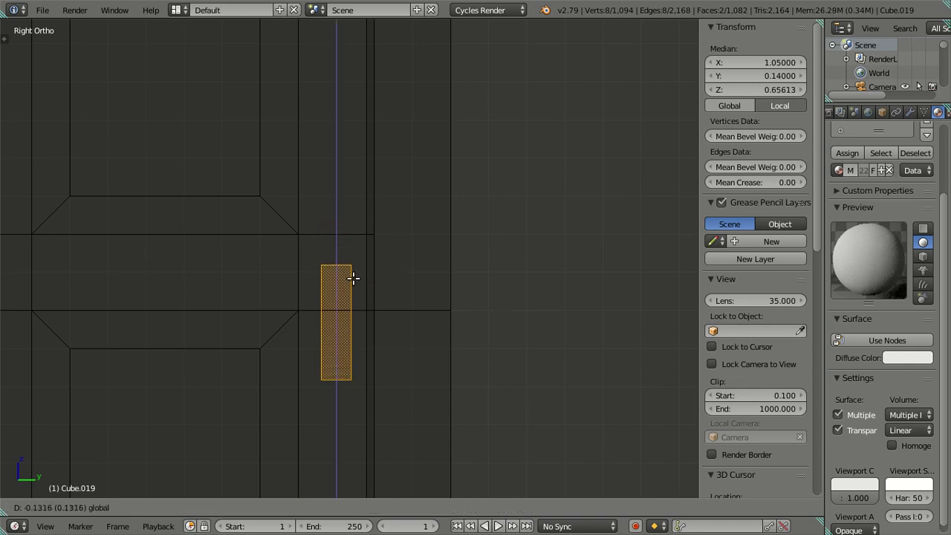
{"action": "left_click_drag", "start_coordinate": [357, 281], "coordinate": [353, 257]}
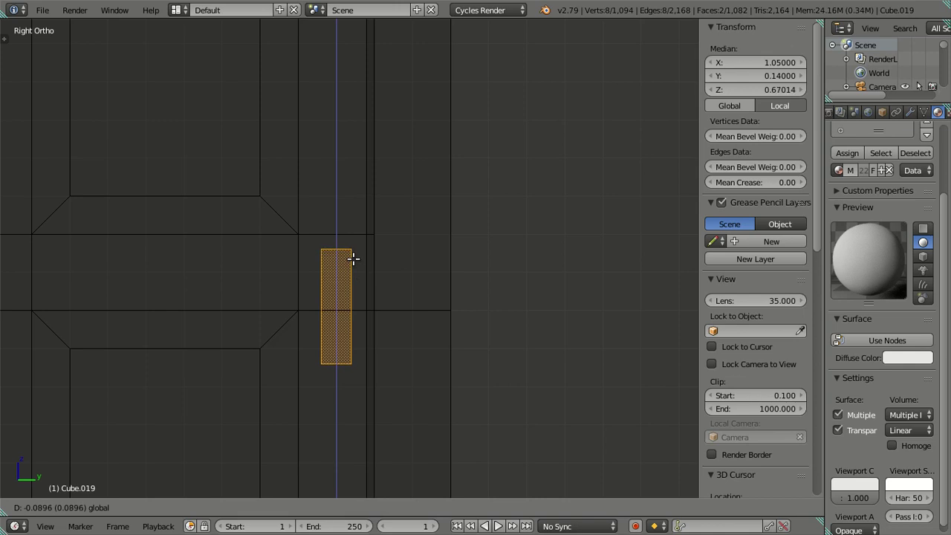
{"action": "left_click", "coordinate": [353, 257]}
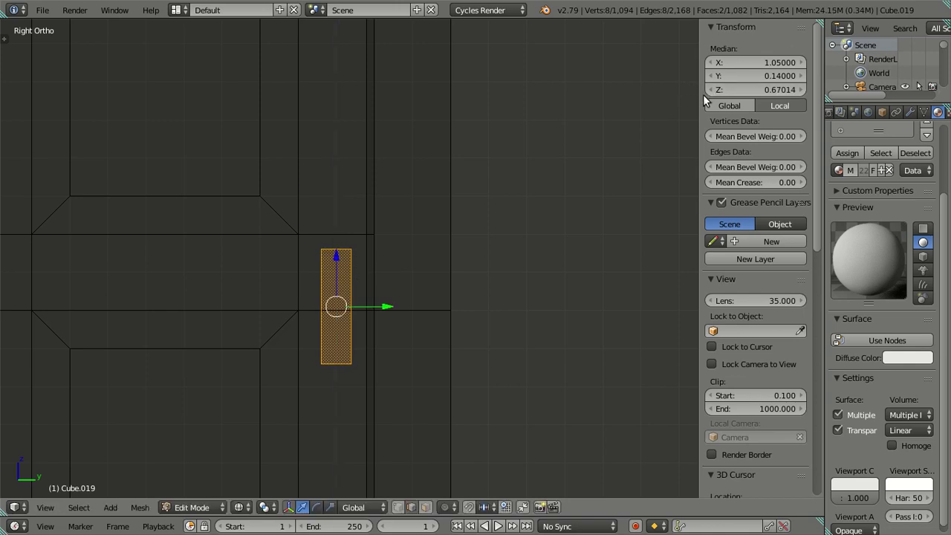
{"action": "key", "text": "ctrl+z"}
- Set the face's Median Z to exactly 0.68 and view it from the top
{"action": "mouse_move", "coordinate": [168, 258]}
{"action": "middle_mouse_down"}
{"action": "mouse_move", "coordinate": [486, 276]}
{"action": "mouse_move", "coordinate": [440, 314]}
{"action": "mouse_move", "coordinate": [404, 320]}
{"action": "middle_mouse_up"}
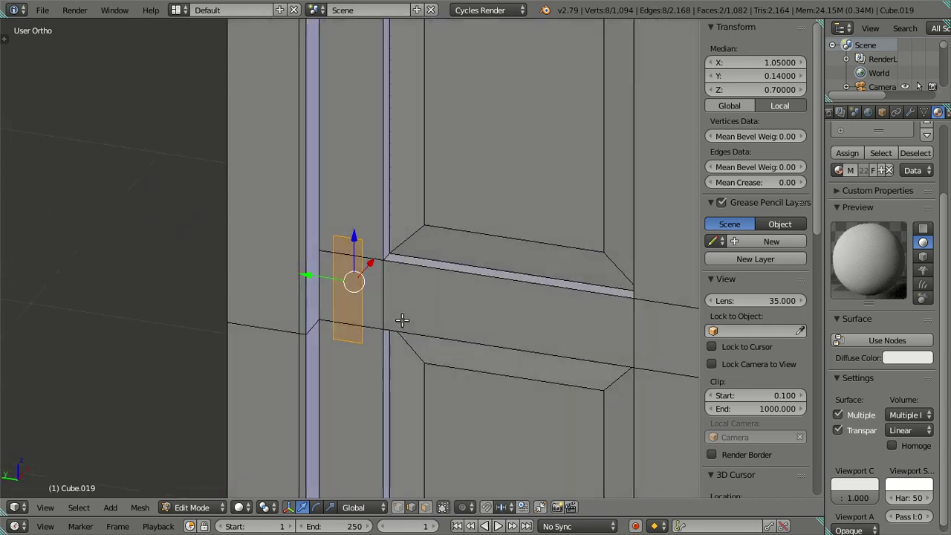
{"action": "mouse_move", "coordinate": [358, 236]}
{"action": "left_mouse_down"}
{"action": "mouse_move", "coordinate": [369, 258]}
{"action": "mouse_move", "coordinate": [385, 258]}
{"action": "left_mouse_up"}
{"action": "left_click", "coordinate": [743, 90]}
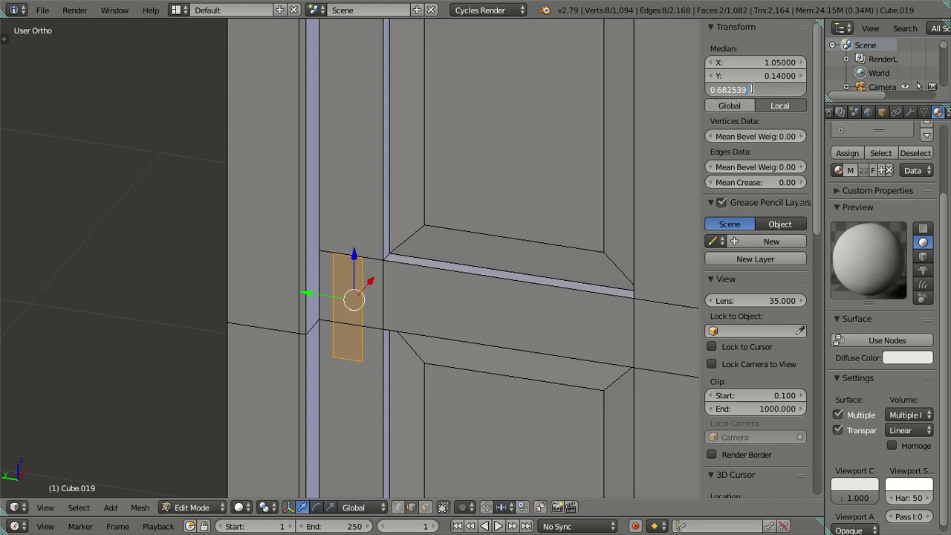
{"action": "key", "text": "Return"}
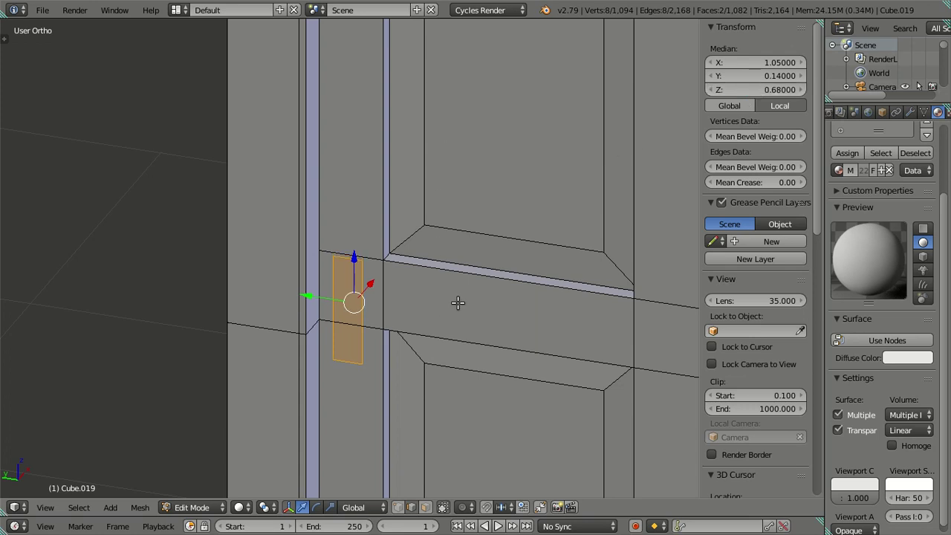
{"action": "key", "text": "KP_7"}
{"action": "scroll", "coordinate": [401, 271], "scroll_direction": "up", "scroll_amount": 3}
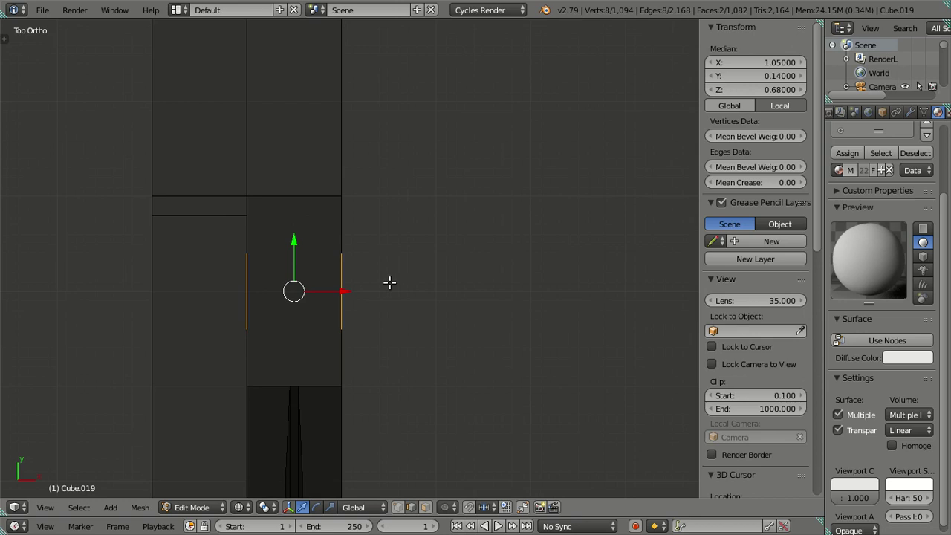
- Extrude the backplate edges in place and widen them along X by 1.1
{"action": "key", "text": "e"}
{"action": "right_click", "coordinate": [463, 291]}
{"action": "key", "text": "s"}
{"action": "key", "text": "x"}
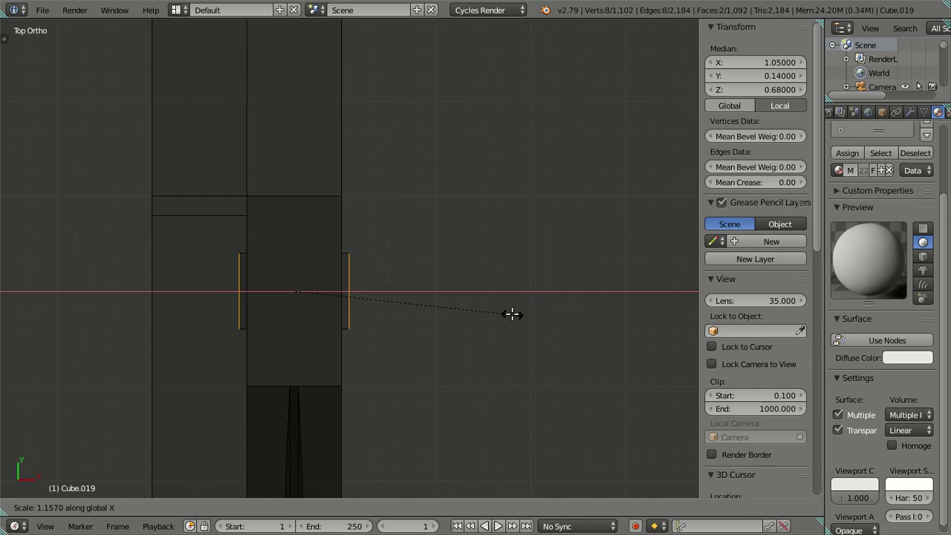
{"action": "type", "text": "1.1"}
{"action": "key", "text": "Return"}
- Check the backplate slab in solid object view, then reselect it and view it from the right
{"action": "scroll", "coordinate": [505, 314], "scroll_direction": "down", "scroll_amount": 2}
{"action": "key", "text": "a"}
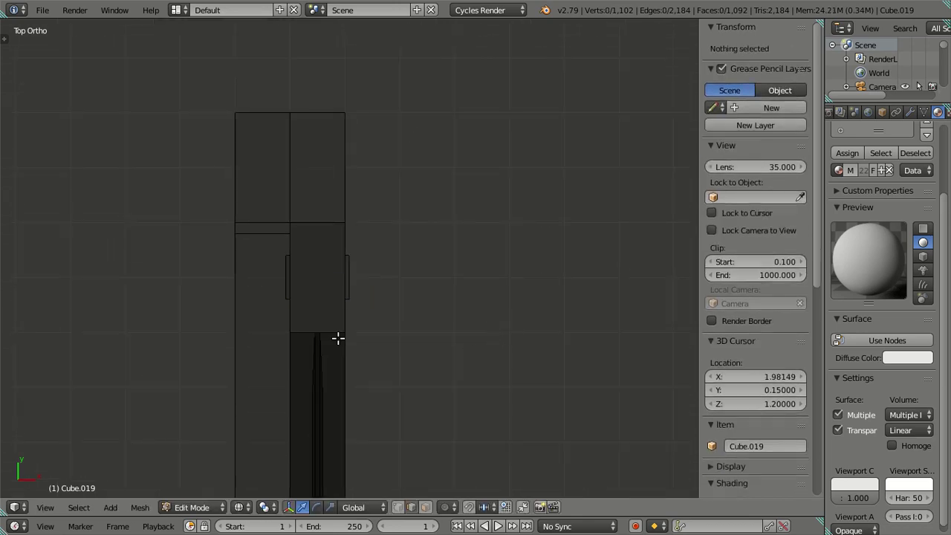
{"action": "middle_click_drag", "start_coordinate": [339, 338], "coordinate": [284, 278]}
{"action": "key", "text": "Tab"}
{"action": "key", "text": "z"}
{"action": "mouse_move", "coordinate": [429, 315]}
{"action": "middle_mouse_down"}
{"action": "mouse_move", "coordinate": [380, 242]}
{"action": "mouse_move", "coordinate": [320, 216]}
{"action": "mouse_move", "coordinate": [333, 287]}
{"action": "mouse_move", "coordinate": [507, 273]}
{"action": "mouse_move", "coordinate": [552, 299]}
{"action": "mouse_move", "coordinate": [566, 266]}
{"action": "mouse_move", "coordinate": [552, 382]}
{"action": "mouse_move", "coordinate": [535, 338]}
{"action": "mouse_move", "coordinate": [385, 294]}
{"action": "middle_mouse_up"}
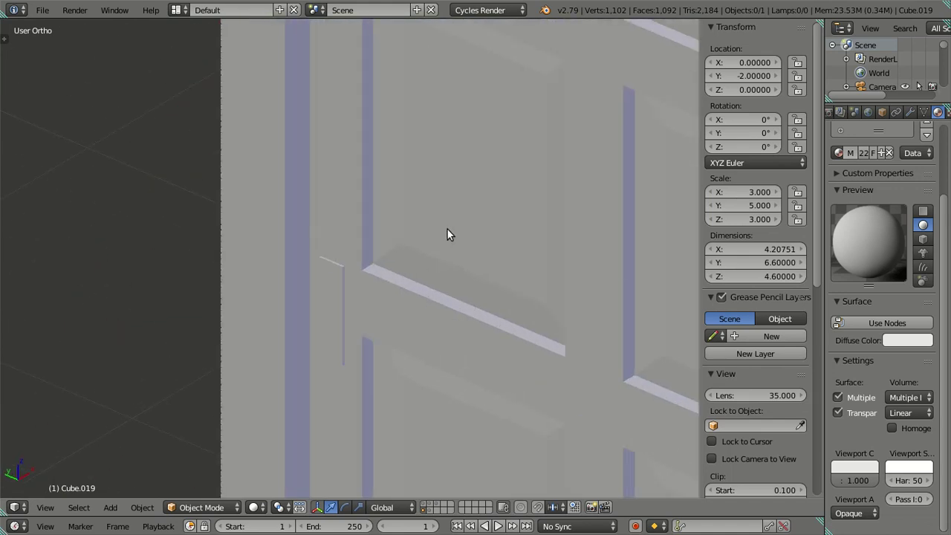
{"action": "key", "text": "Tab"}
{"action": "scroll", "coordinate": [346, 367], "scroll_direction": "up", "scroll_amount": 1}
{"action": "scroll", "coordinate": [346, 367], "scroll_direction": "up", "scroll_amount": 2}
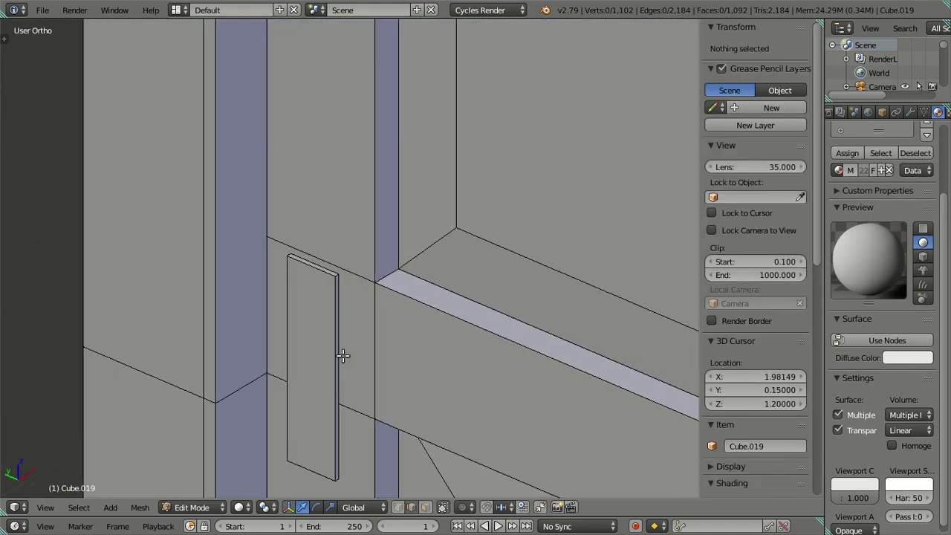
{"action": "mouse_move", "coordinate": [335, 354]}
{"action": "middle_mouse_down"}
{"action": "mouse_move", "coordinate": [337, 293]}
{"action": "mouse_move", "coordinate": [338, 342]}
{"action": "mouse_move", "coordinate": [325, 340]}
{"action": "mouse_move", "coordinate": [320, 330]}
{"action": "mouse_move", "coordinate": [365, 316]}
{"action": "middle_mouse_up"}
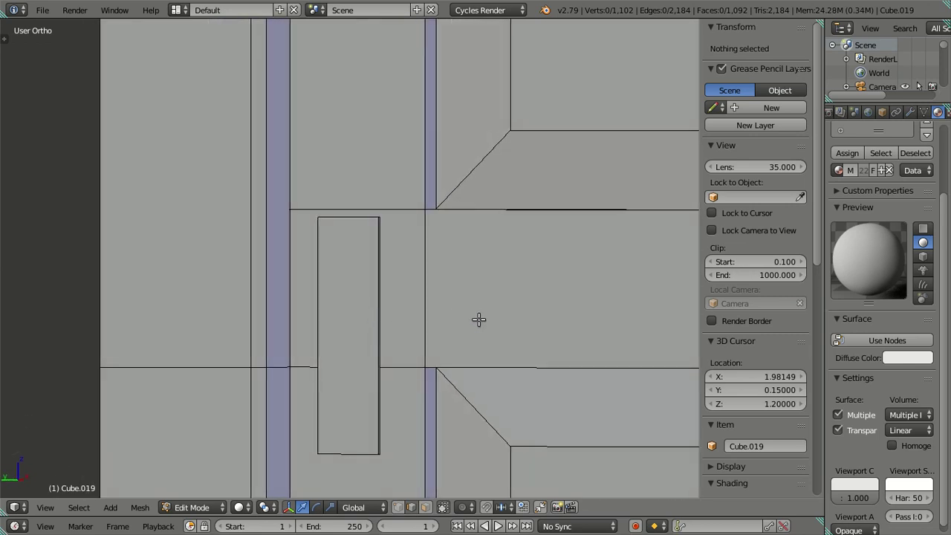
{"action": "key", "text": "a"}
{"action": "mouse_move", "coordinate": [480, 319]}
{"action": "middle_mouse_down"}
{"action": "mouse_move", "coordinate": [542, 333]}
{"action": "mouse_move", "coordinate": [532, 328]}
{"action": "middle_mouse_up"}
{"action": "key", "text": "KP_3"}
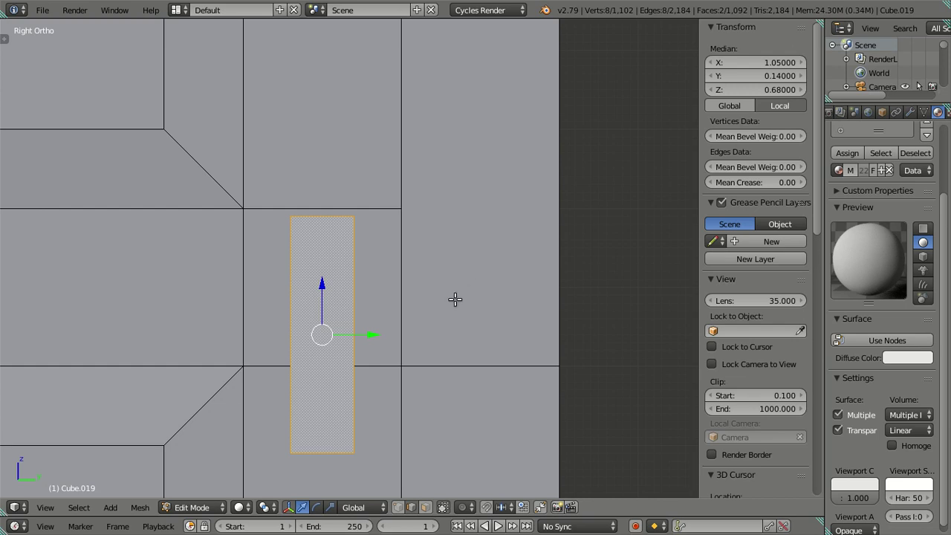
- Try adding a circle to the door mesh, then undo the misplaced circle
{"action": "key", "text": "shift+s"}
{"action": "key", "text": "shift+a"}
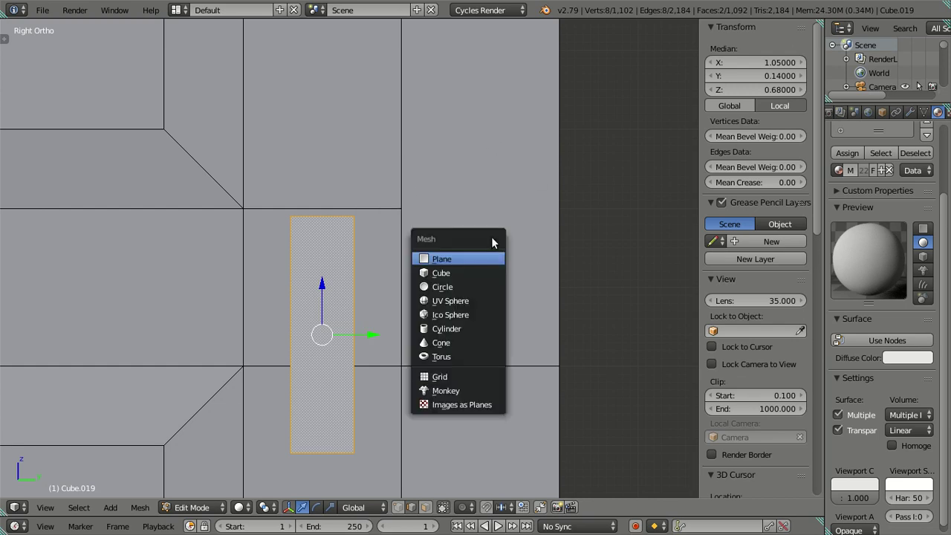
{"action": "left_click", "coordinate": [453, 287]}
{"action": "scroll", "coordinate": [439, 278], "scroll_direction": "down", "scroll_amount": 5}
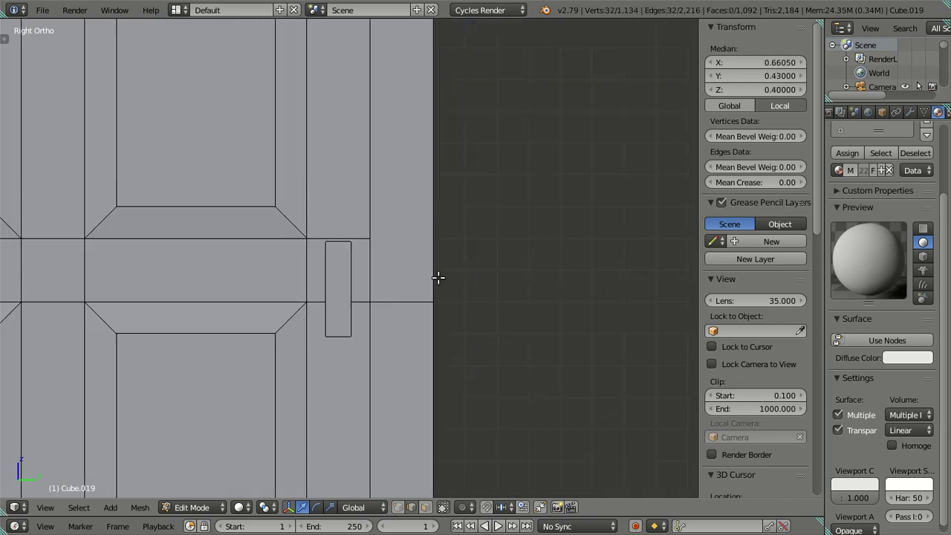
{"action": "scroll", "coordinate": [435, 276], "scroll_direction": "down", "scroll_amount": 3}
{"action": "scroll", "coordinate": [416, 277], "scroll_direction": "down", "scroll_amount": 2}
{"action": "middle_click_drag", "start_coordinate": [410, 280], "coordinate": [413, 312]}
{"action": "key", "text": "ctrl+z"}
{"action": "scroll", "coordinate": [424, 297], "scroll_direction": "up", "scroll_amount": 3}
{"action": "key", "text": "shift+a"}
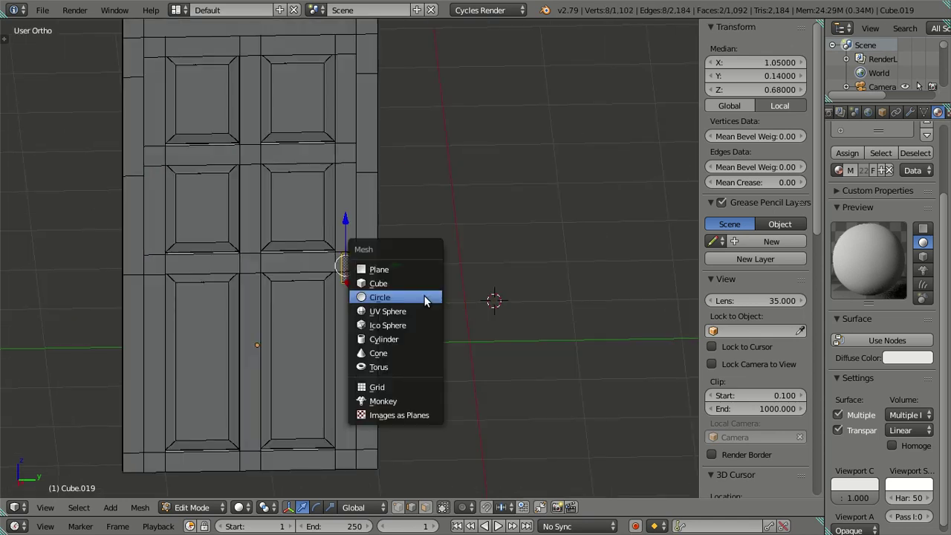
- Snap the 3D cursor to the backplate and add a 30-vertex circle there
{"action": "key", "text": "shift+s"}
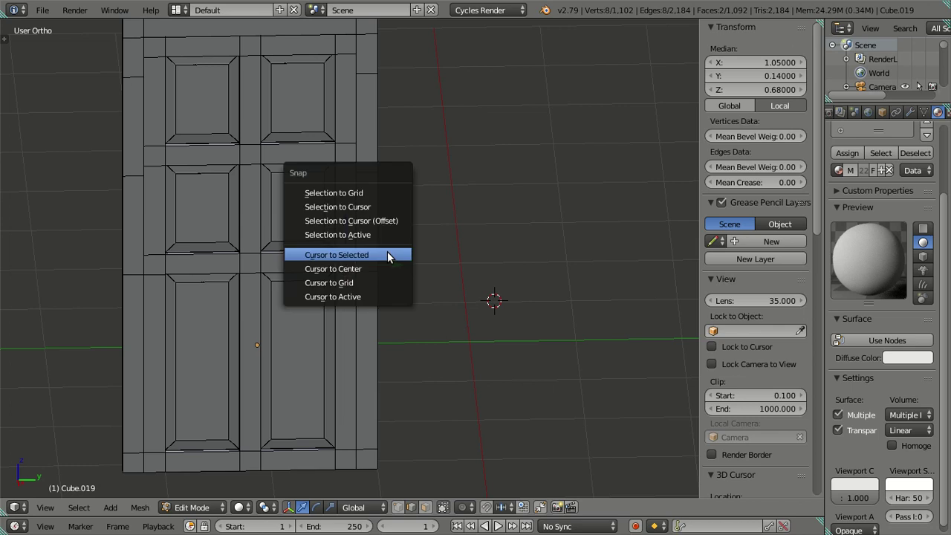
{"action": "left_click", "coordinate": [390, 255]}
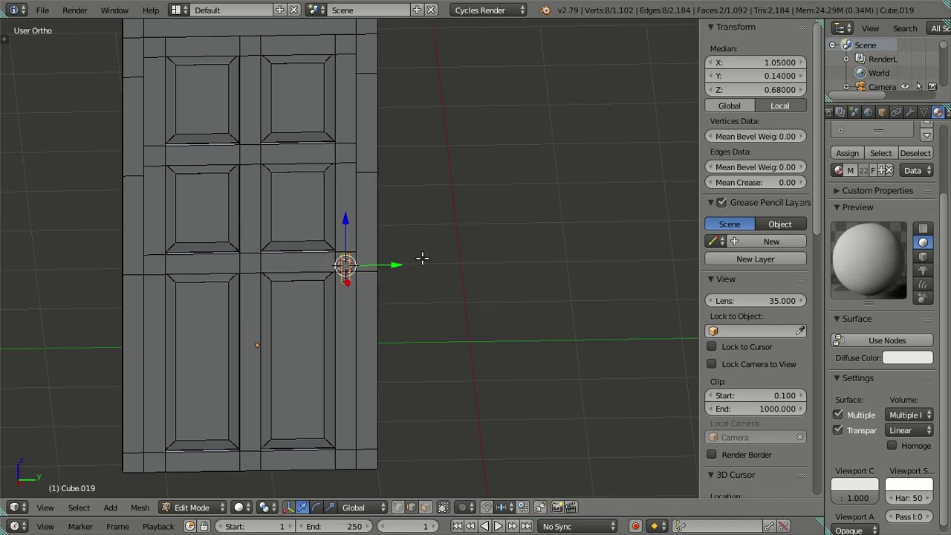
{"action": "key", "text": "shift+a"}
{"action": "left_click", "coordinate": [418, 257]}
{"action": "scroll", "coordinate": [399, 290], "scroll_direction": "up", "scroll_amount": 2}
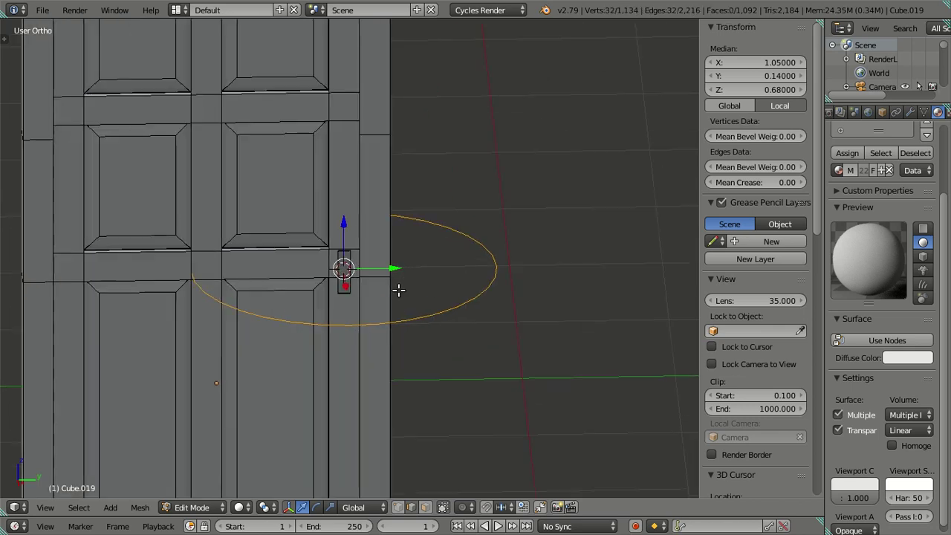
{"action": "key", "text": "t"}
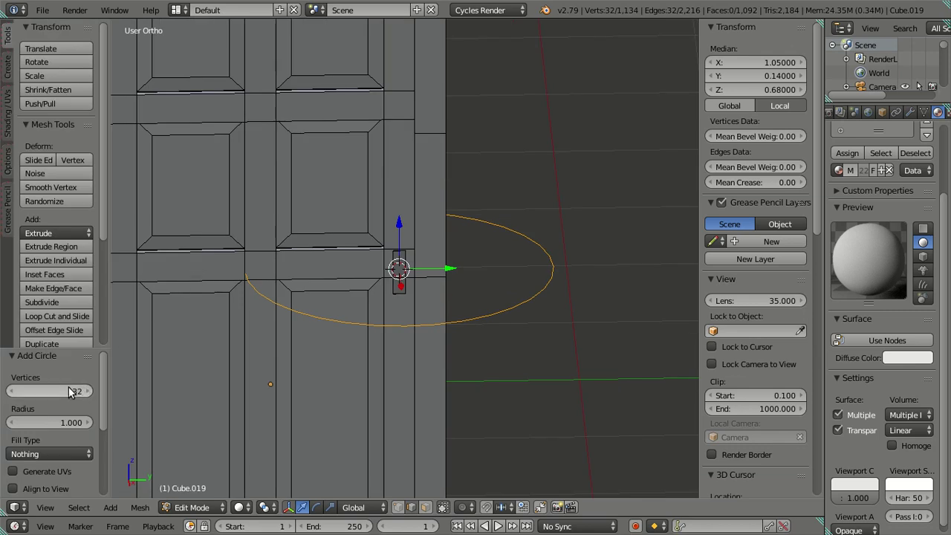
{"action": "left_click", "coordinate": [67, 390]}
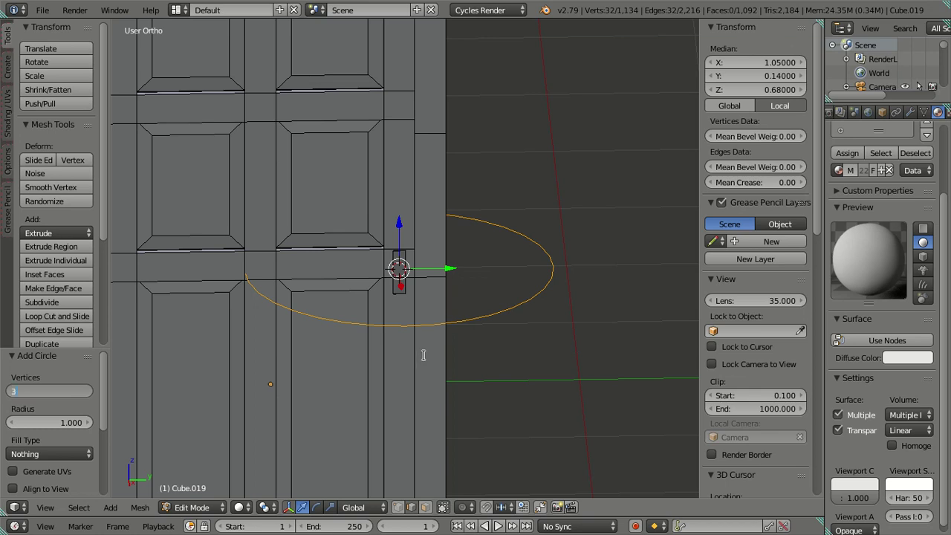
{"action": "type", "text": "0"}
{"action": "key", "text": "Return"}
- Rotate the circle about the Y axis to stand it upright against the door
{"action": "mouse_move", "coordinate": [438, 318]}
{"action": "middle_mouse_down"}
{"action": "mouse_move", "coordinate": [451, 357]}
{"action": "mouse_move", "coordinate": [431, 300]}
{"action": "mouse_move", "coordinate": [384, 314]}
{"action": "mouse_move", "coordinate": [420, 314]}
{"action": "middle_mouse_up"}
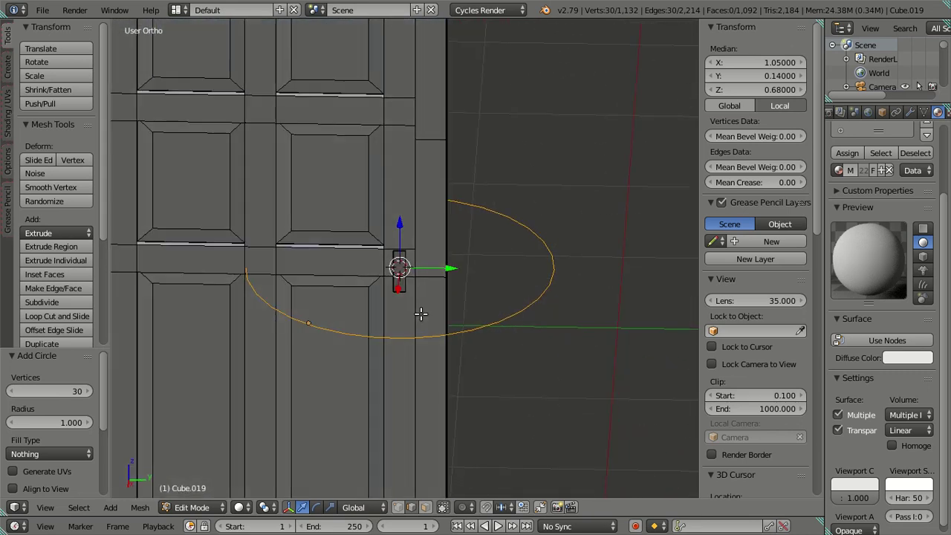
{"action": "scroll", "coordinate": [428, 318], "scroll_direction": "up", "scroll_amount": 1}
{"action": "scroll", "coordinate": [427, 327], "scroll_direction": "up", "scroll_amount": 2}
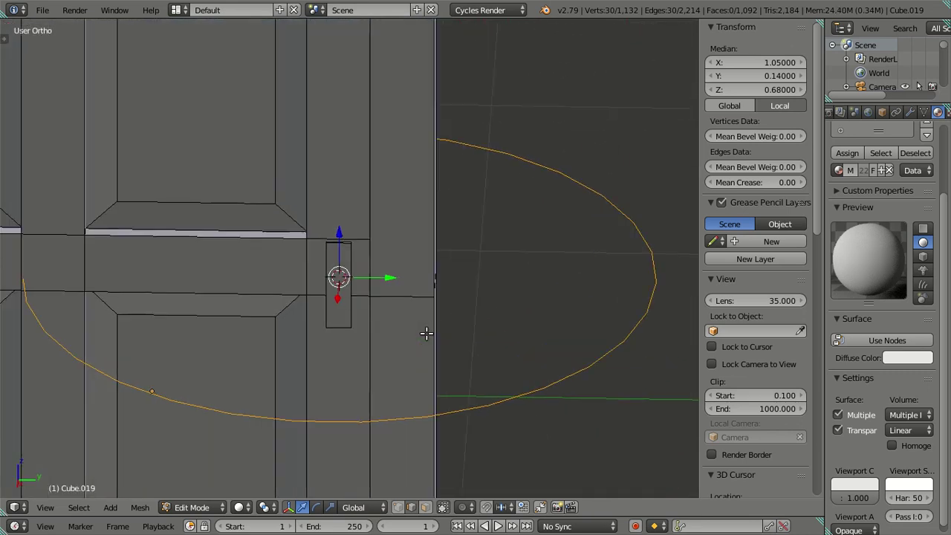
{"action": "middle_click_drag", "start_coordinate": [569, 392], "coordinate": [493, 365]}
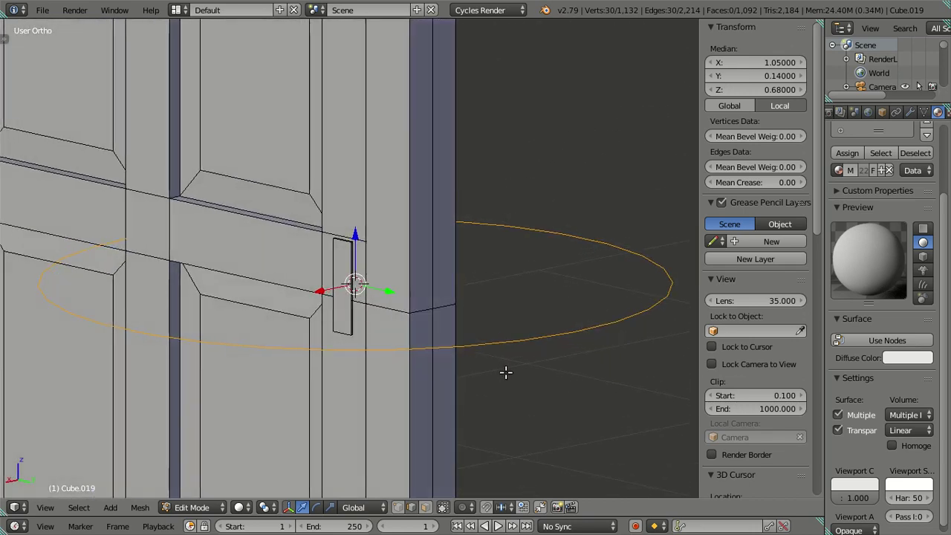
{"action": "key", "text": "r"}
{"action": "key", "text": "y"}
{"action": "key", "text": "Escape"}
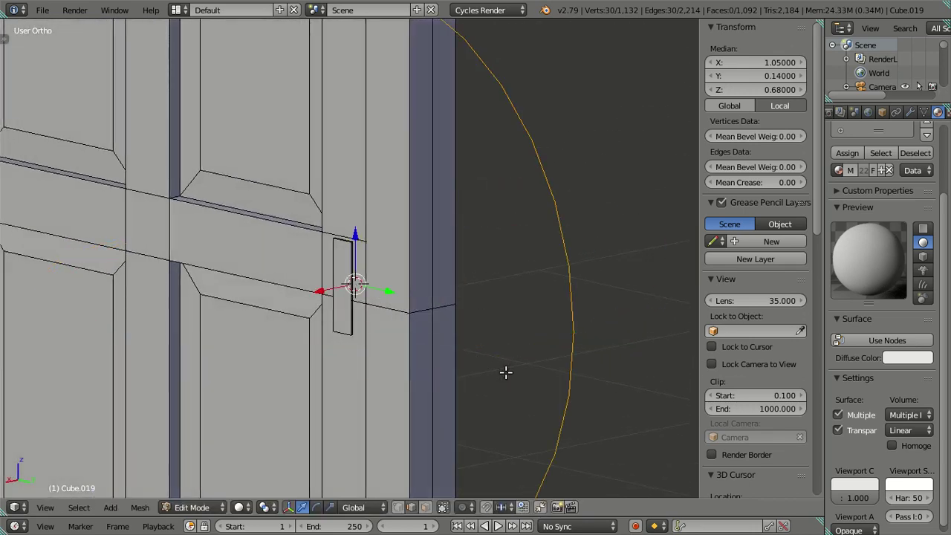
{"action": "mouse_move", "coordinate": [467, 346]}
{"action": "middle_mouse_down"}
{"action": "mouse_move", "coordinate": [477, 338]}
{"action": "mouse_move", "coordinate": [340, 329]}
{"action": "middle_mouse_up"}
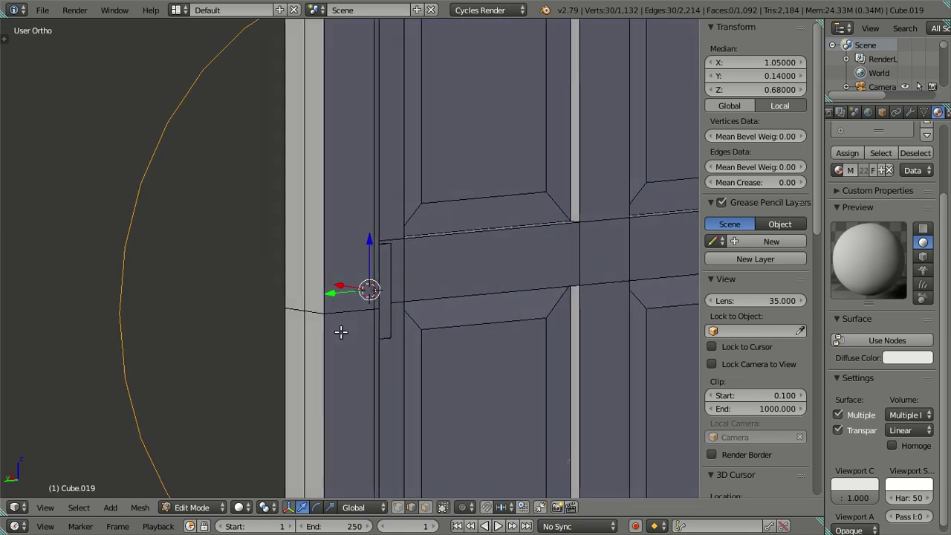
{"action": "scroll", "coordinate": [372, 329], "scroll_direction": "down", "scroll_amount": 2}
{"action": "middle_click_drag", "start_coordinate": [397, 329], "coordinate": [409, 327]}
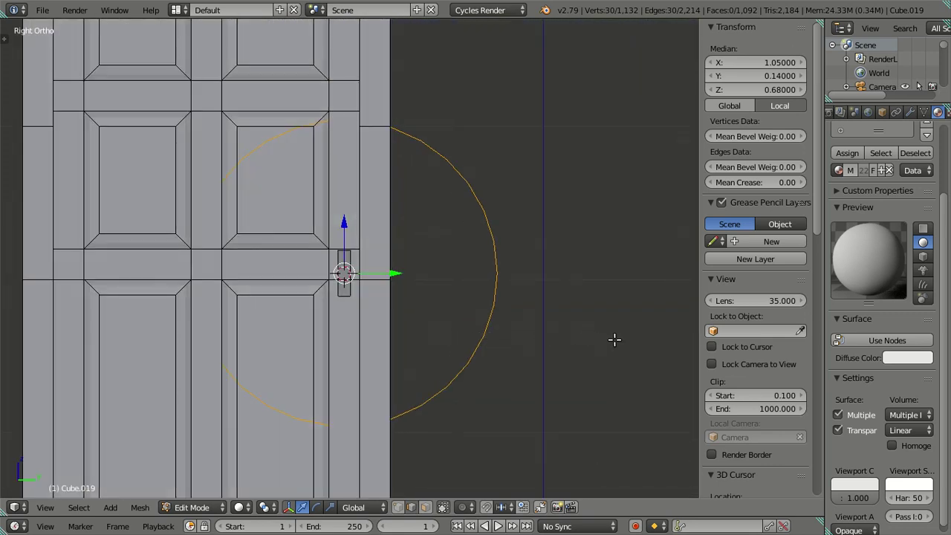
- Shrink the circle to 0.1 scale, then enlarge it by a factor of 2
{"action": "key", "text": "s"}
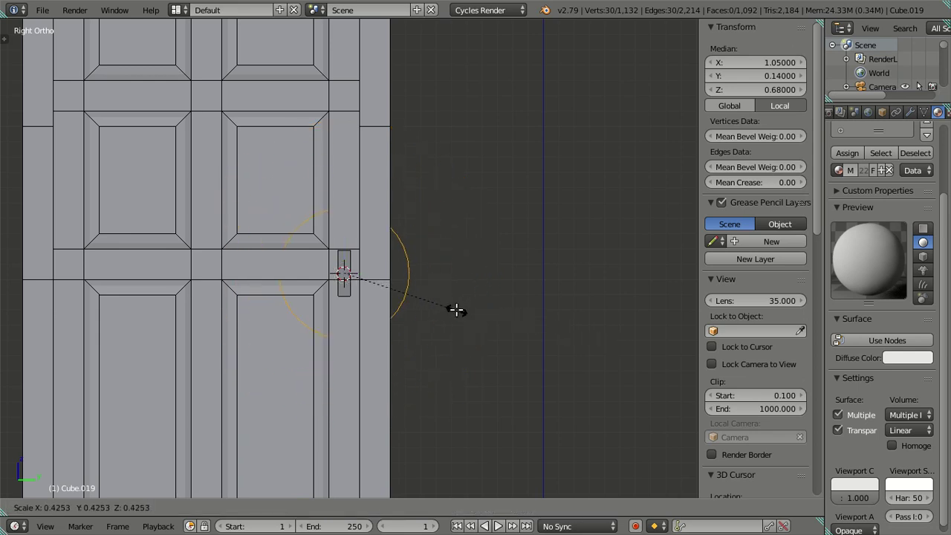
{"action": "type", "text": "1"}
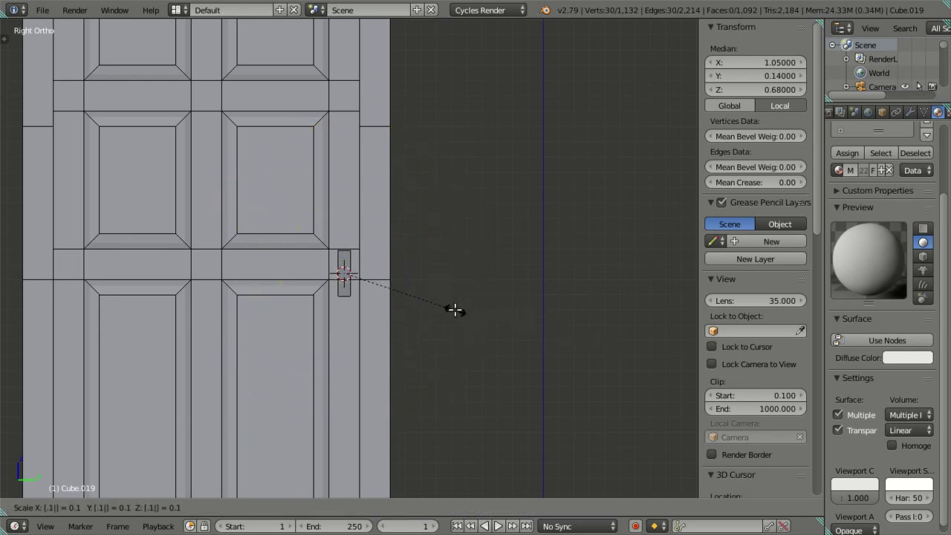
{"action": "key", "text": "Return"}
{"action": "scroll", "coordinate": [523, 183], "scroll_direction": "up", "scroll_amount": 5}
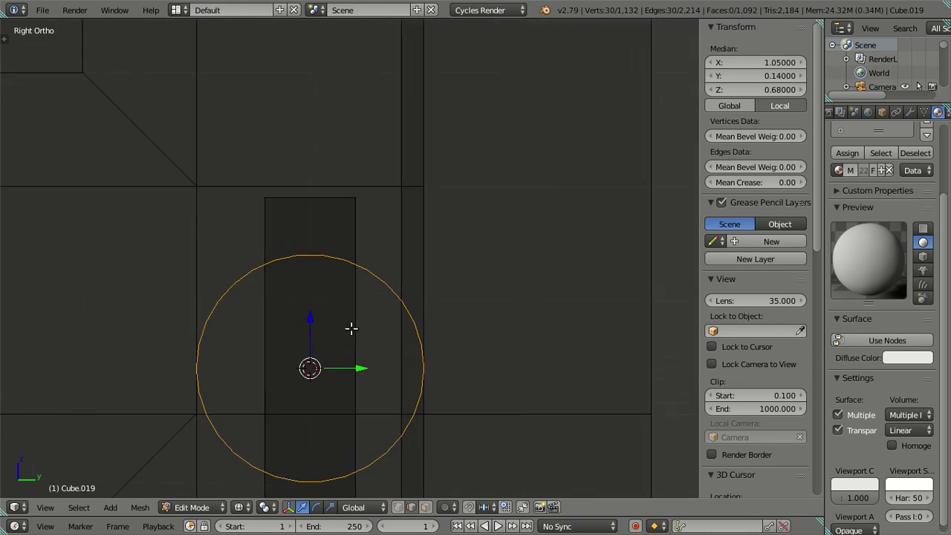
{"action": "scroll", "coordinate": [525, 249], "scroll_direction": "up", "scroll_amount": 2}
{"action": "scroll", "coordinate": [466, 315], "scroll_direction": "up", "scroll_amount": 2}
{"action": "scroll", "coordinate": [472, 302], "scroll_direction": "down", "scroll_amount": 3}
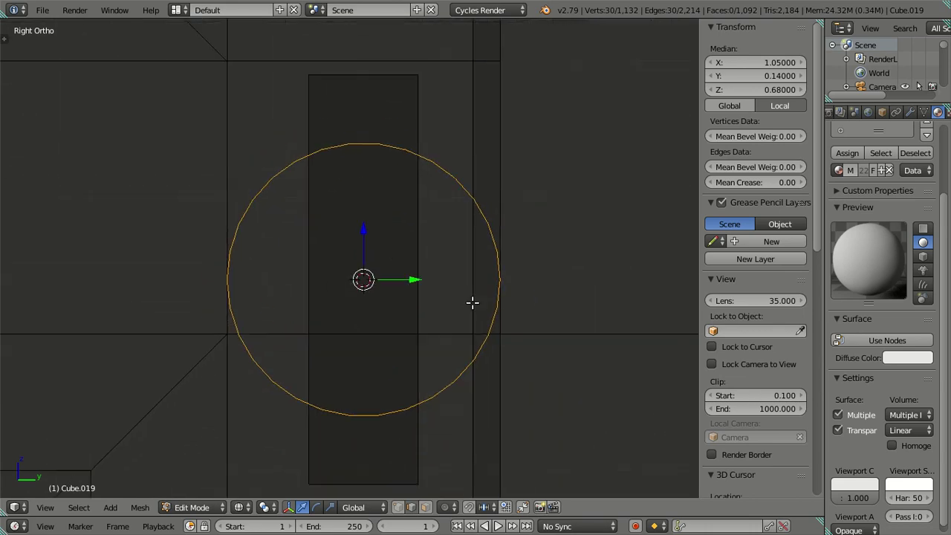
{"action": "scroll", "coordinate": [527, 304], "scroll_direction": "down", "scroll_amount": 2}
{"action": "type", "text": "s5"}
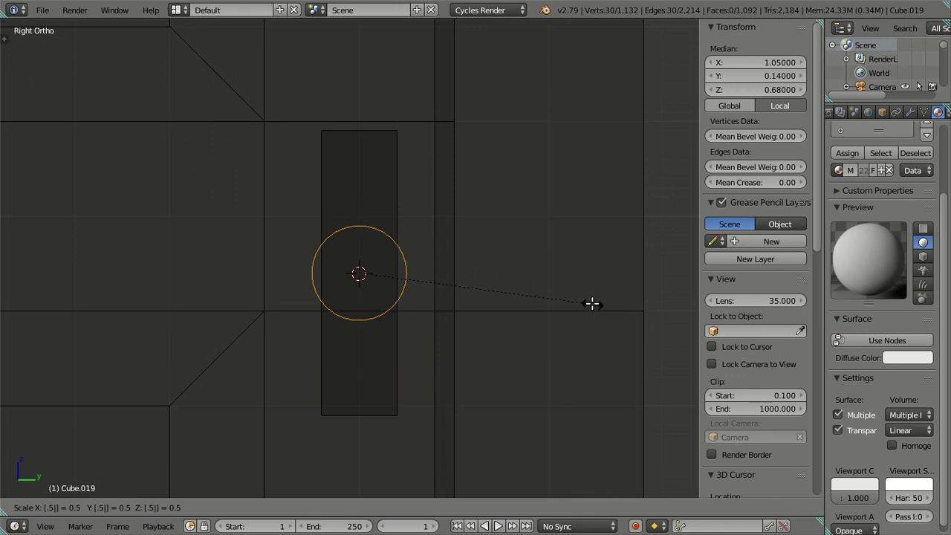
{"action": "key", "text": "Escape"}
{"action": "type", "text": "s"}
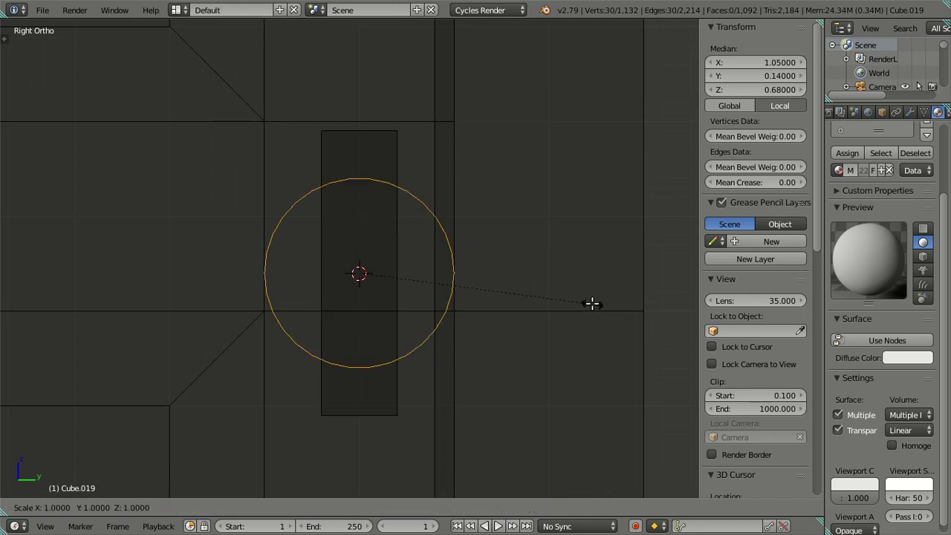
{"action": "type", "text": "2"}
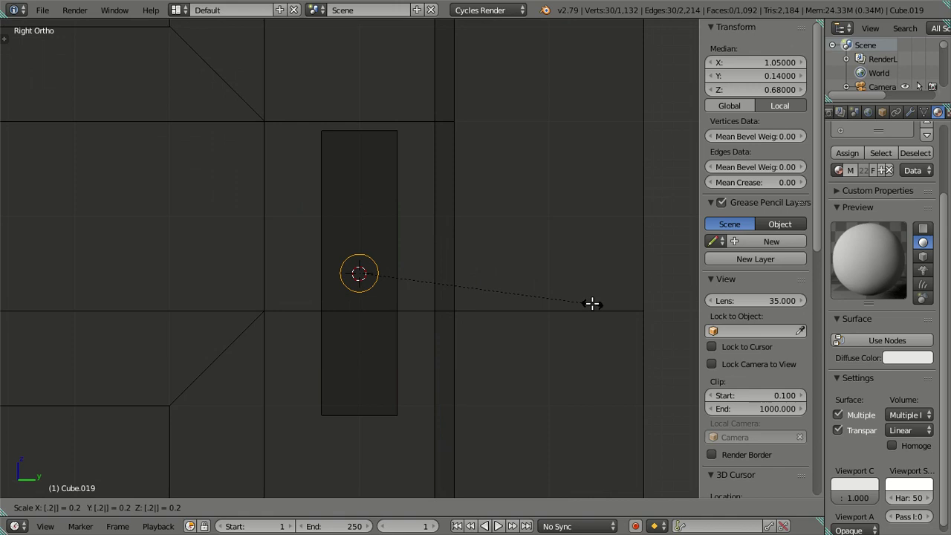
{"action": "key", "text": "Return"}
{"action": "scroll", "coordinate": [592, 304], "scroll_direction": "up", "scroll_amount": 3}
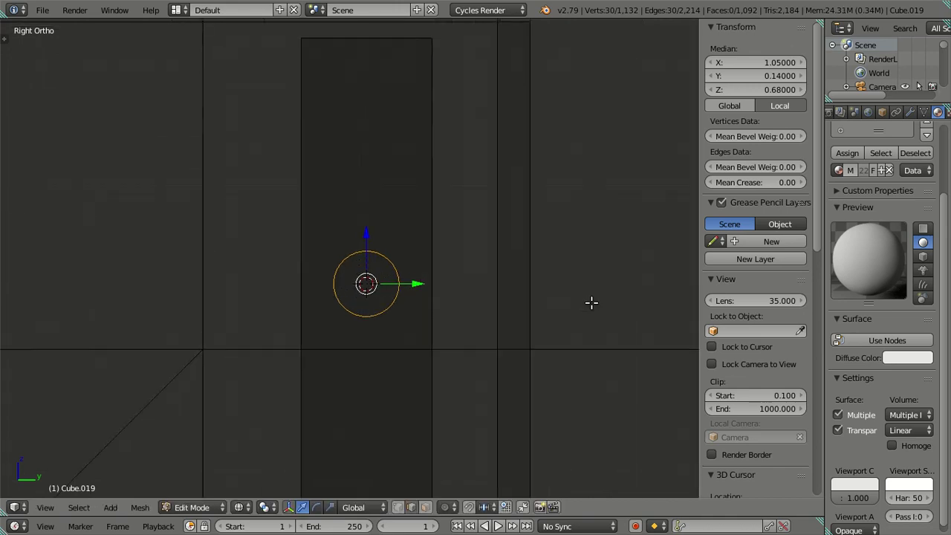
- Duplicate the circle in place and move the copy along the X axis
{"action": "mouse_move", "coordinate": [440, 284]}
{"action": "middle_mouse_down"}
{"action": "mouse_move", "coordinate": [427, 267]}
{"action": "mouse_move", "coordinate": [480, 308]}
{"action": "mouse_move", "coordinate": [515, 312]}
{"action": "mouse_move", "coordinate": [421, 276]}
{"action": "mouse_move", "coordinate": [467, 275]}
{"action": "mouse_move", "coordinate": [463, 282]}
{"action": "mouse_move", "coordinate": [416, 260]}
{"action": "mouse_move", "coordinate": [399, 276]}
{"action": "mouse_move", "coordinate": [520, 299]}
{"action": "mouse_move", "coordinate": [522, 319]}
{"action": "mouse_move", "coordinate": [489, 332]}
{"action": "mouse_move", "coordinate": [478, 325]}
{"action": "middle_mouse_up"}
{"action": "scroll", "coordinate": [436, 274], "scroll_direction": "up", "scroll_amount": 3}
{"action": "key", "text": "shift+d"}
{"action": "right_click", "coordinate": [476, 305]}
{"action": "key", "text": "g"}
{"action": "key", "text": "x"}
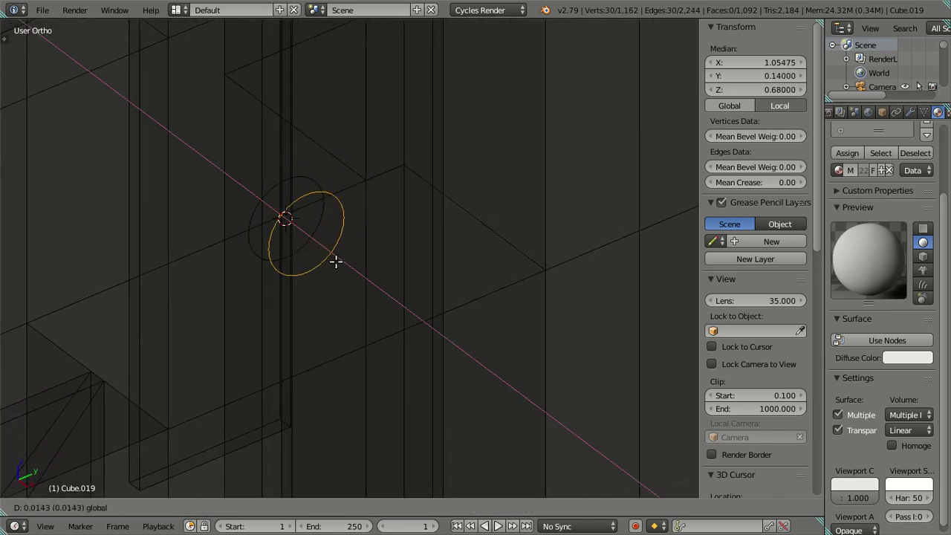
{"action": "left_click", "coordinate": [353, 275]}
{"action": "key", "text": "z"}
{"action": "key", "text": "z"}
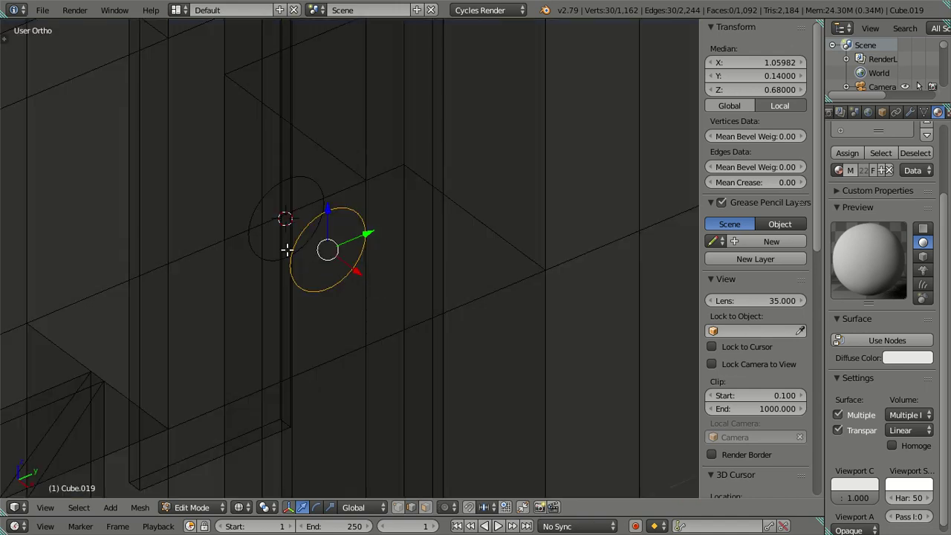
- Reposition the other circle along X, then reselect the original and clear the selection
{"action": "key", "text": "g"}
{"action": "key", "text": "x"}
{"action": "left_click", "coordinate": [499, 353]}
{"action": "key", "text": "a"}
{"action": "key", "text": "l"}
{"action": "key", "text": "g"}
{"action": "key", "text": "x"}
{"action": "key", "text": "Escape"}
{"action": "key", "text": "a"}
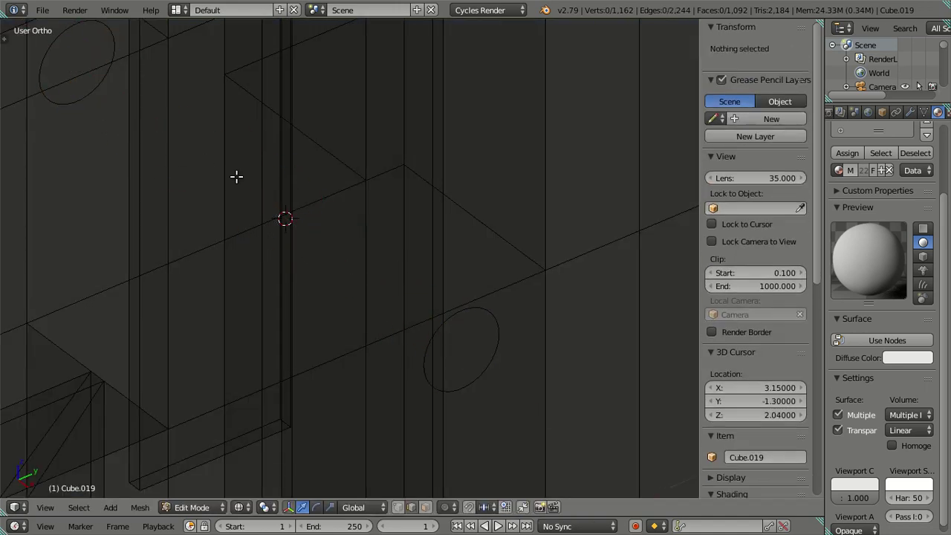
{"action": "key", "text": "z"}
- Centre the circle on the handle plate by snapping it to the plate's midpoint
{"action": "middle_click_drag", "start_coordinate": [349, 237], "coordinate": [396, 251]}
{"action": "right_click", "coordinate": [313, 247]}
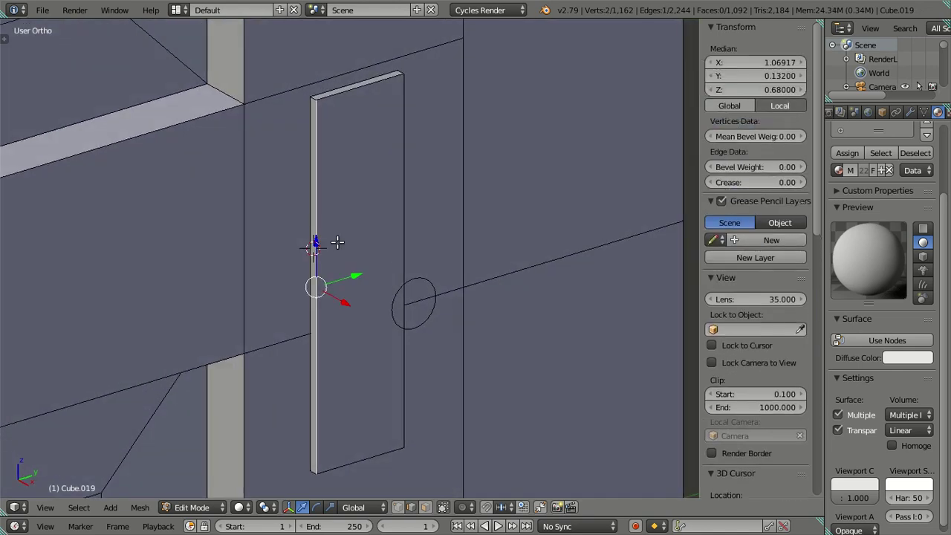
{"action": "right_click", "coordinate": [403, 231], "text": "shift"}
{"action": "key", "text": "shift+s"}
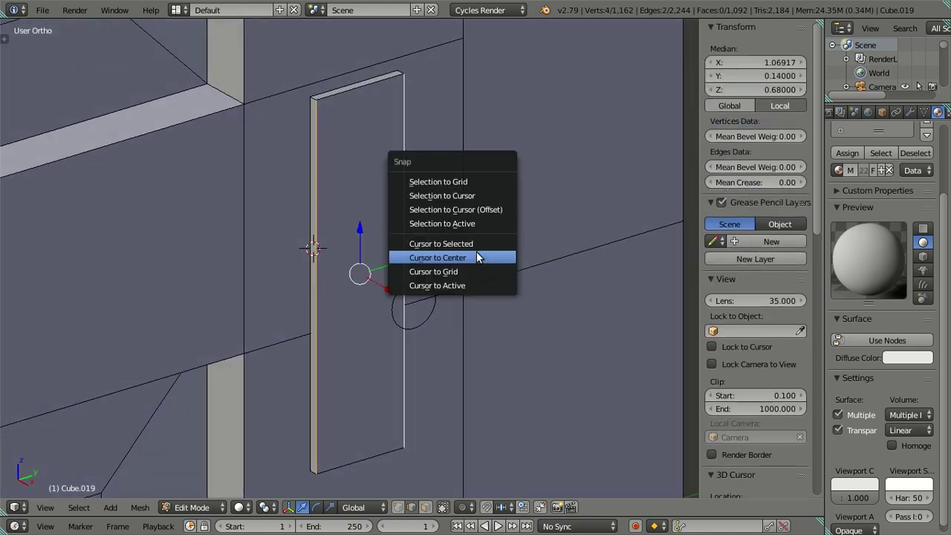
{"action": "left_click", "coordinate": [476, 246]}
{"action": "key", "text": "a"}
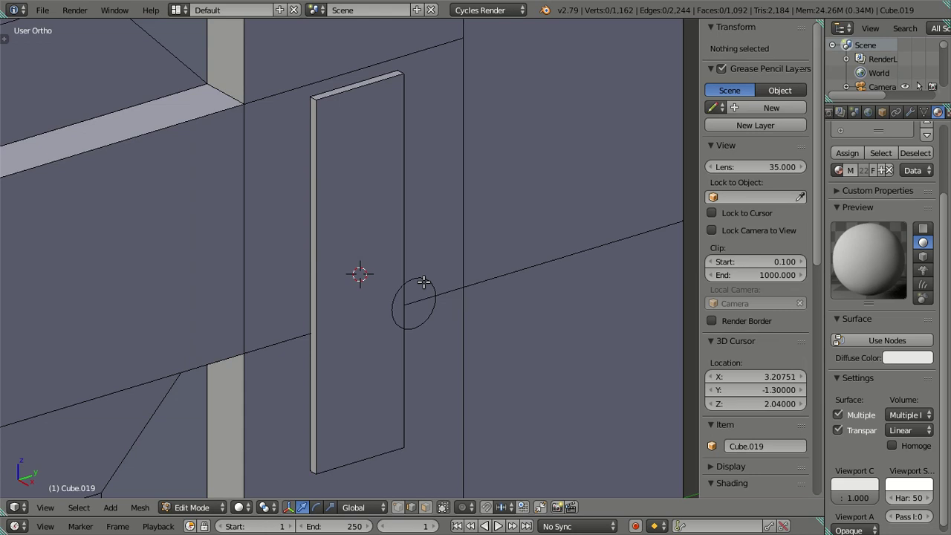
{"action": "left_click", "coordinate": [422, 282]}
{"action": "key", "text": "shift+s"}
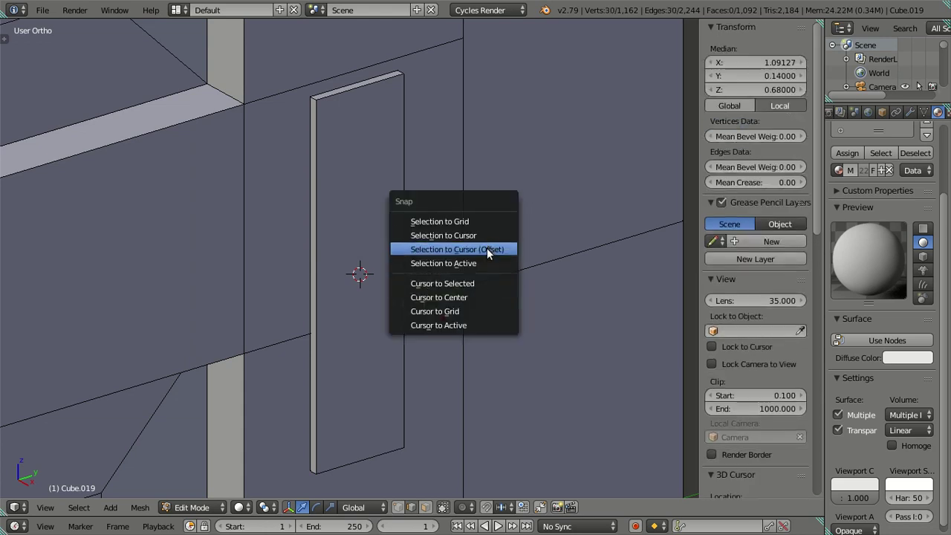
{"action": "left_click", "coordinate": [486, 251]}
- Snap the 3D cursor to the other plate's centre and its circular loop
{"action": "mouse_move", "coordinate": [233, 246]}
{"action": "middle_mouse_down"}
{"action": "mouse_move", "coordinate": [289, 258]}
{"action": "mouse_move", "coordinate": [403, 241]}
{"action": "mouse_move", "coordinate": [275, 295]}
{"action": "middle_mouse_up"}
{"action": "right_click", "coordinate": [252, 287]}
{"action": "right_click", "coordinate": [183, 274], "text": "shift"}
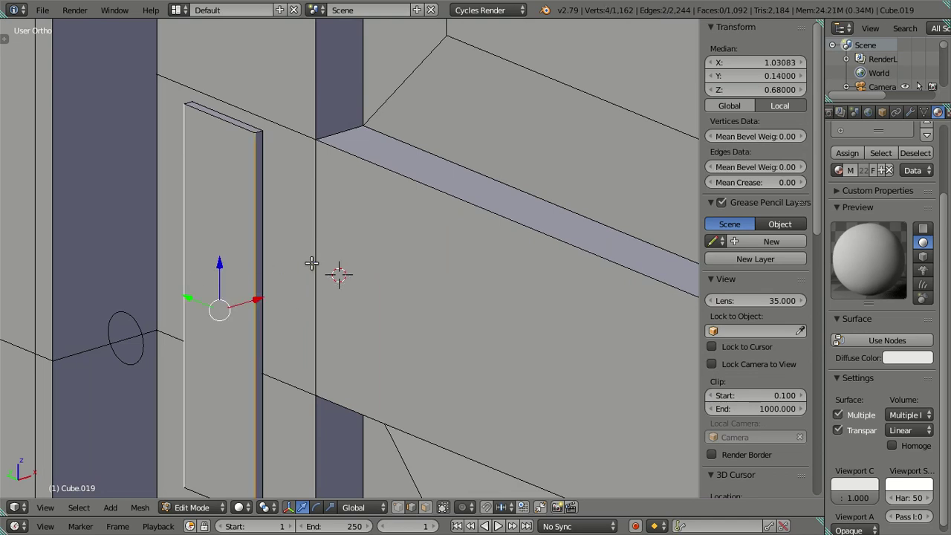
{"action": "key", "text": "shift+s"}
{"action": "left_click", "coordinate": [305, 300]}
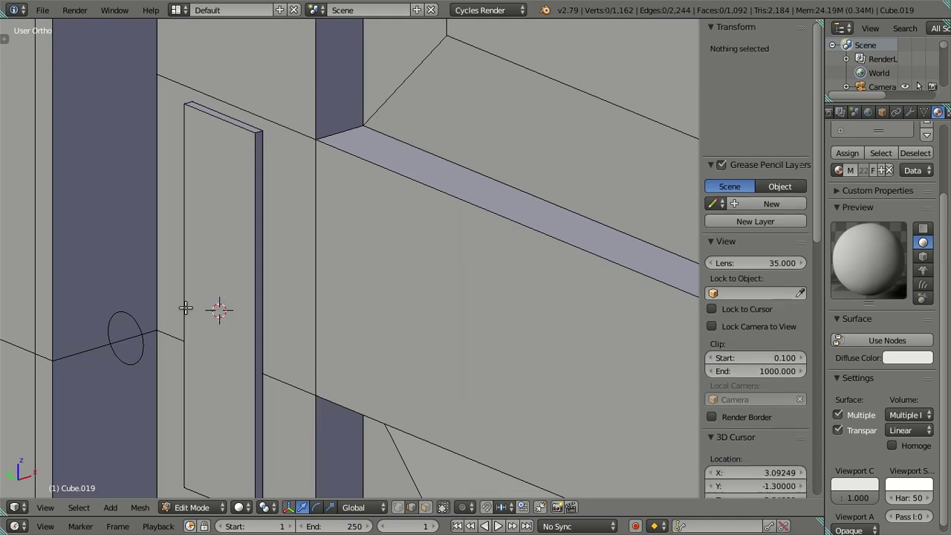
{"action": "right_click", "coordinate": [112, 320]}
{"action": "right_click", "coordinate": [112, 319], "text": "alt"}
{"action": "key", "text": "shift+s"}
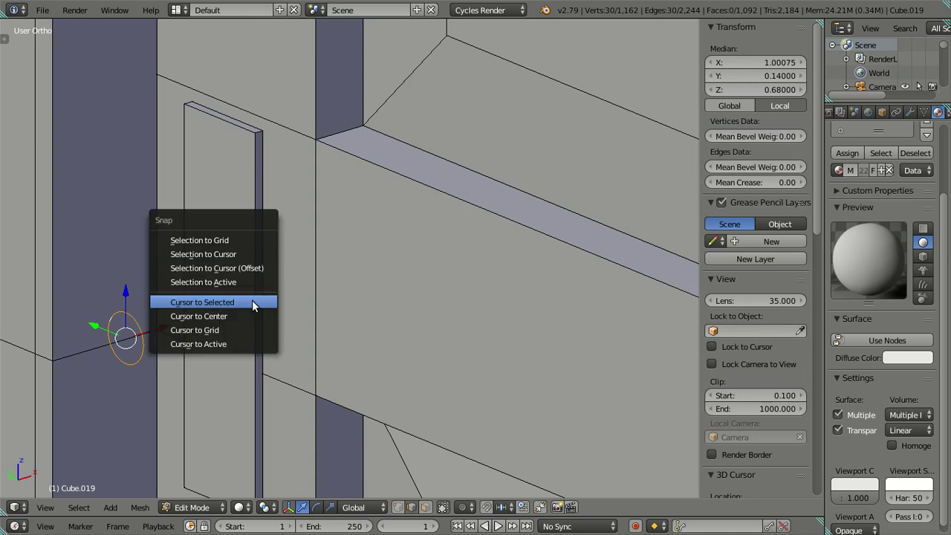
{"action": "left_click", "coordinate": [250, 272]}
- Select both circular loops in wireframe and view the door from above
{"action": "middle_click_drag", "start_coordinate": [401, 290], "coordinate": [297, 300]}
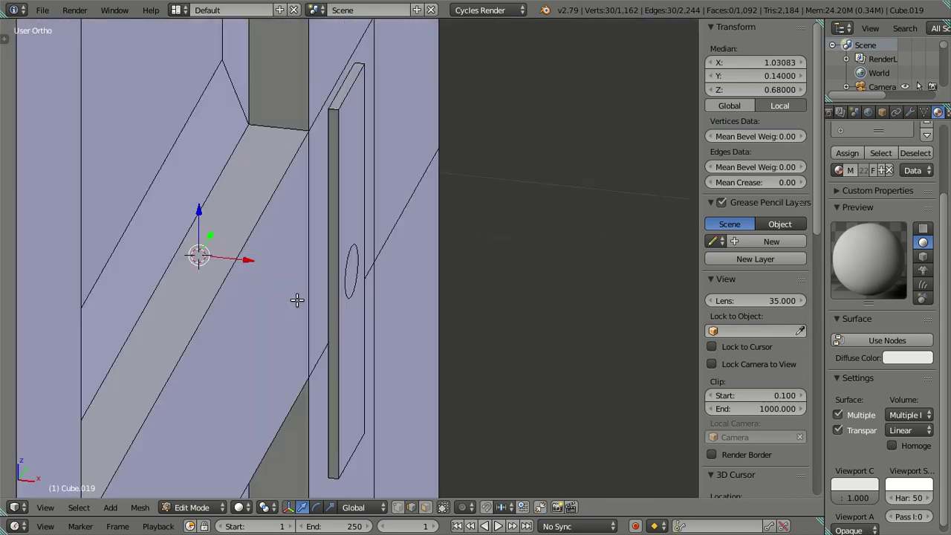
{"action": "key", "text": "z"}
{"action": "right_click", "coordinate": [343, 276], "text": "alt+shift"}
{"action": "middle_click_drag", "start_coordinate": [353, 284], "coordinate": [411, 296]}
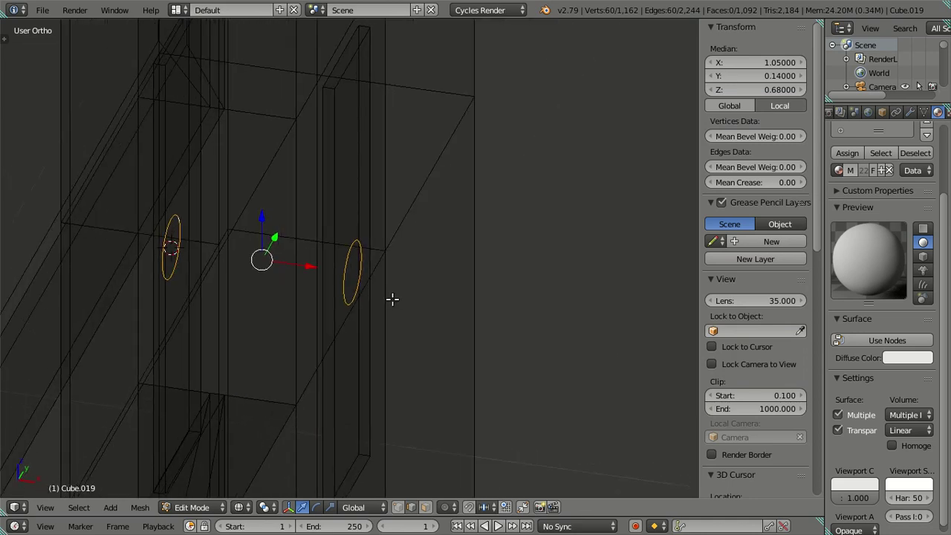
{"action": "key", "text": "z"}
{"action": "key", "text": "KP_7"}
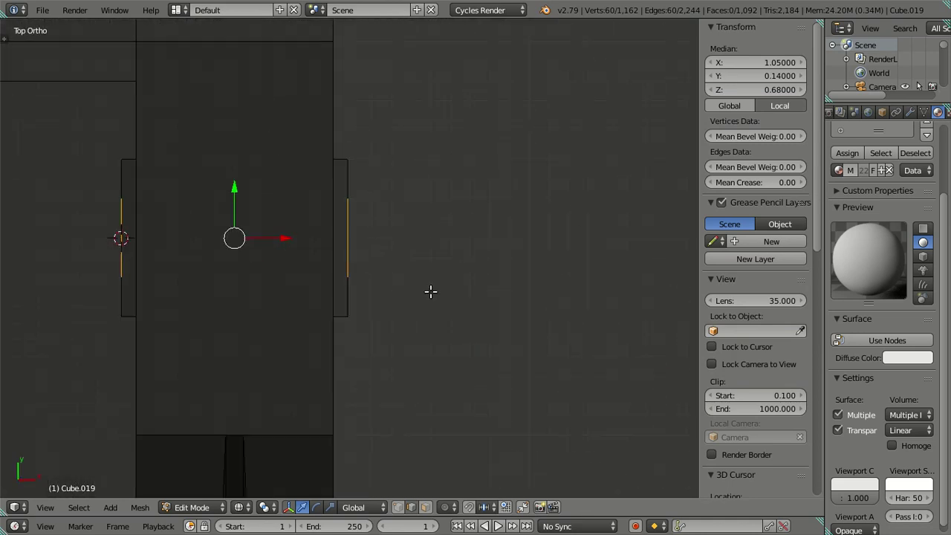
{"action": "scroll", "coordinate": [427, 275], "scroll_direction": "up", "scroll_amount": 1}
{"action": "middle_click_drag", "start_coordinate": [424, 263], "coordinate": [535, 304], "text": "shift"}
- Extrude both loops in place and flatten them with an X scale of 1
{"action": "key", "text": "e"}
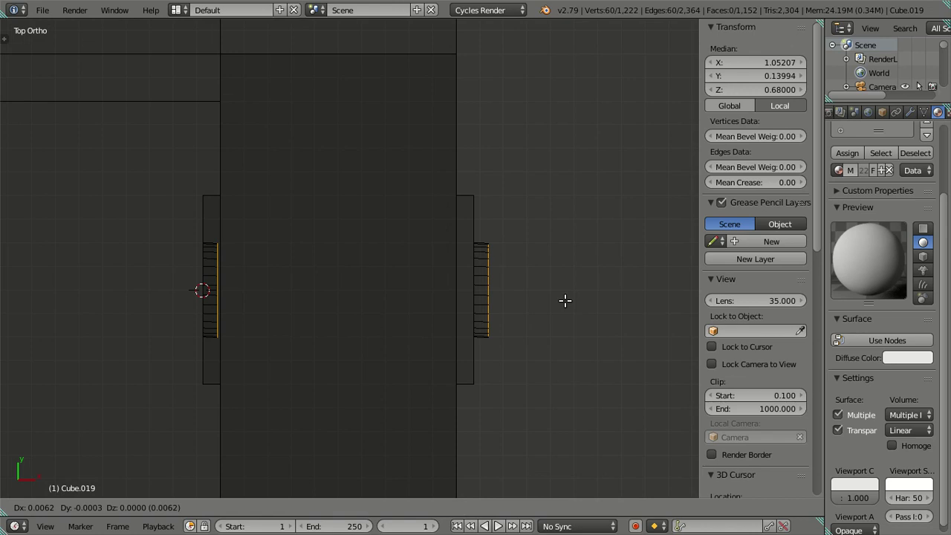
{"action": "right_click", "coordinate": [565, 301]}
{"action": "key", "text": "s"}
{"action": "key", "text": "x"}
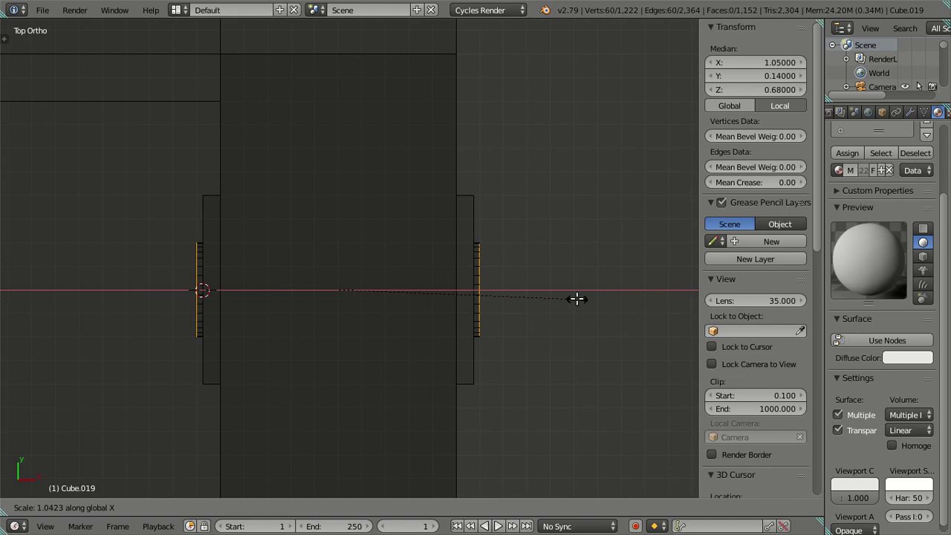
{"action": "type", "text": "1"}
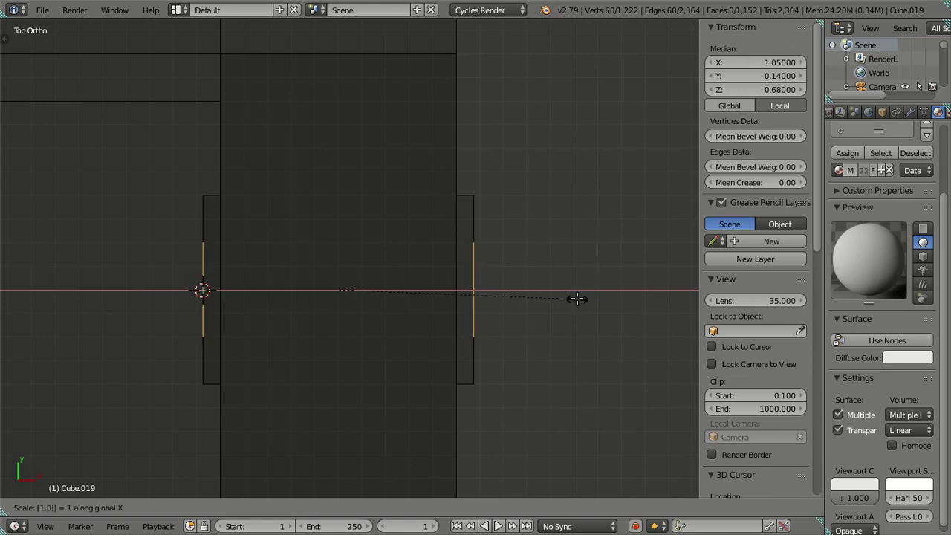
{"action": "key", "text": "Return"}
{"action": "mouse_move", "coordinate": [558, 341]}
{"action": "middle_mouse_down"}
{"action": "mouse_move", "coordinate": [433, 245]}
{"action": "mouse_move", "coordinate": [416, 213]}
{"action": "mouse_move", "coordinate": [384, 200]}
{"action": "mouse_move", "coordinate": [345, 231]}
{"action": "mouse_move", "coordinate": [350, 247]}
{"action": "mouse_move", "coordinate": [441, 287]}
{"action": "mouse_move", "coordinate": [484, 278]}
{"action": "mouse_move", "coordinate": [507, 316]}
{"action": "mouse_move", "coordinate": [503, 295]}
{"action": "middle_mouse_up"}
- In the right side view, scale both loops by 0.8 along Y and Z
{"action": "key", "text": "KP_3"}
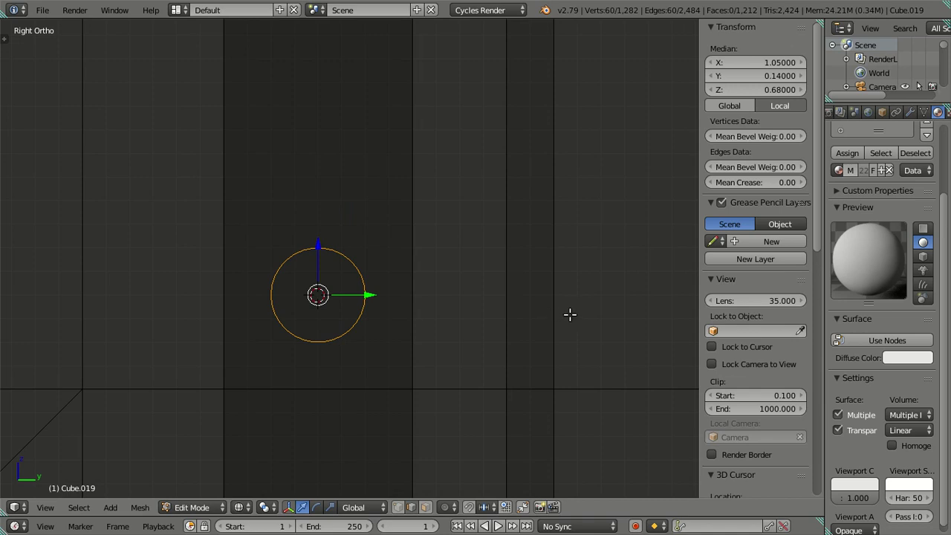
{"action": "key", "text": "s"}
{"action": "key", "text": "y"}
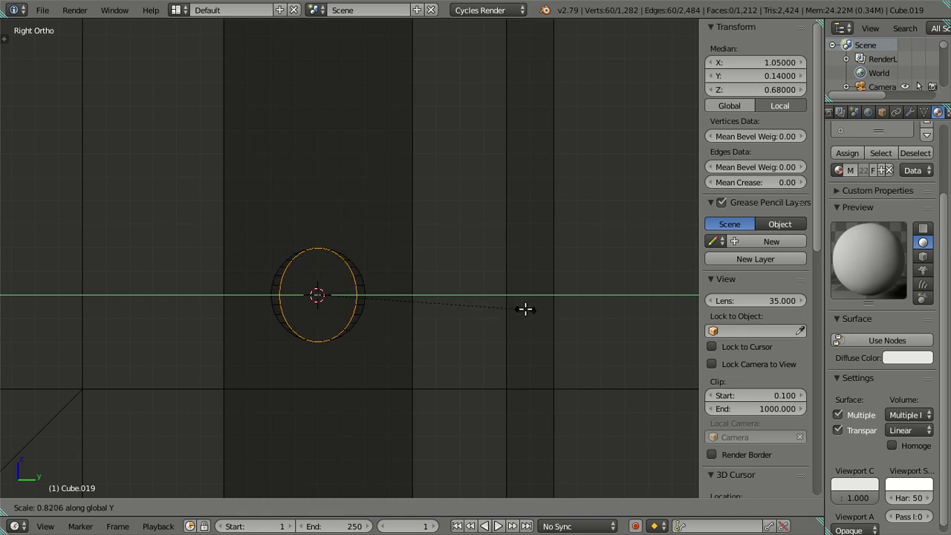
{"action": "type", "text": ".8"}
{"action": "key", "text": "Return"}
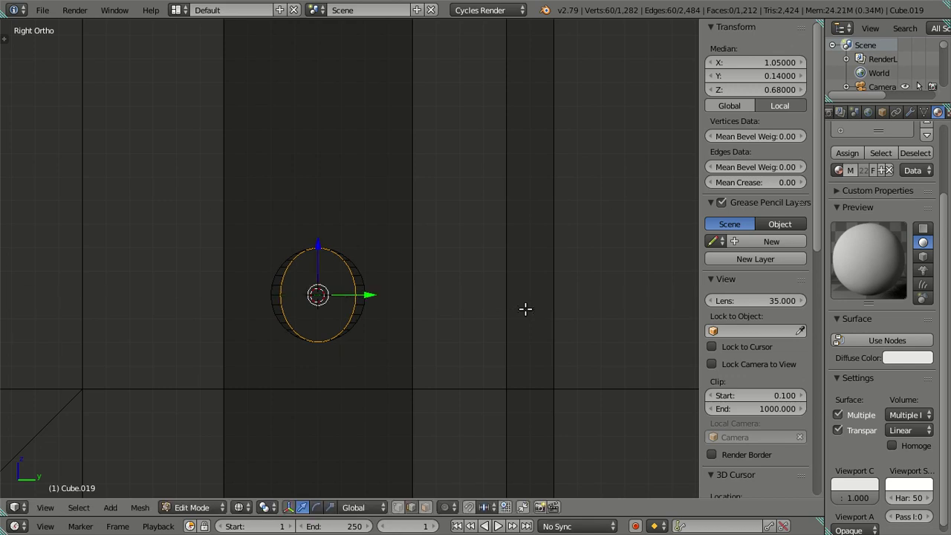
{"action": "type", "text": "sz0.8"}
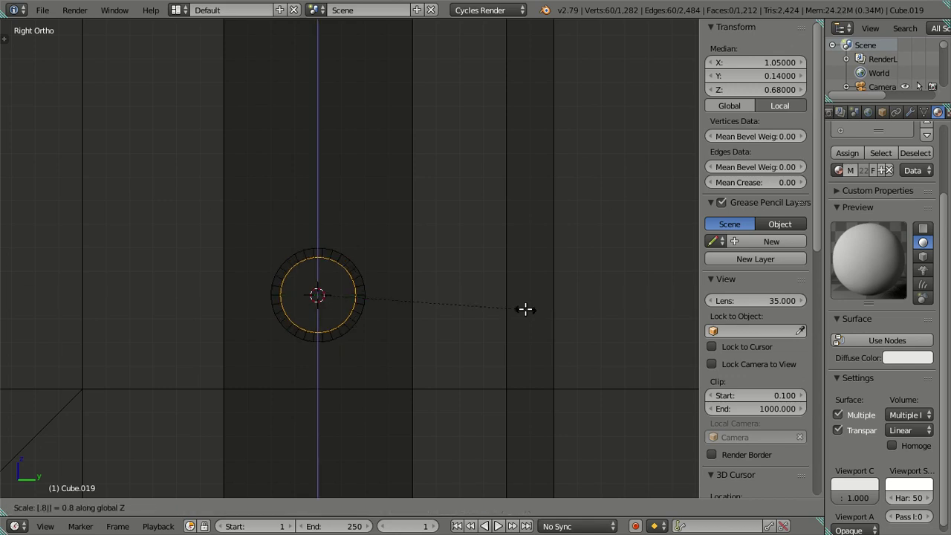
{"action": "key", "text": "Return"}
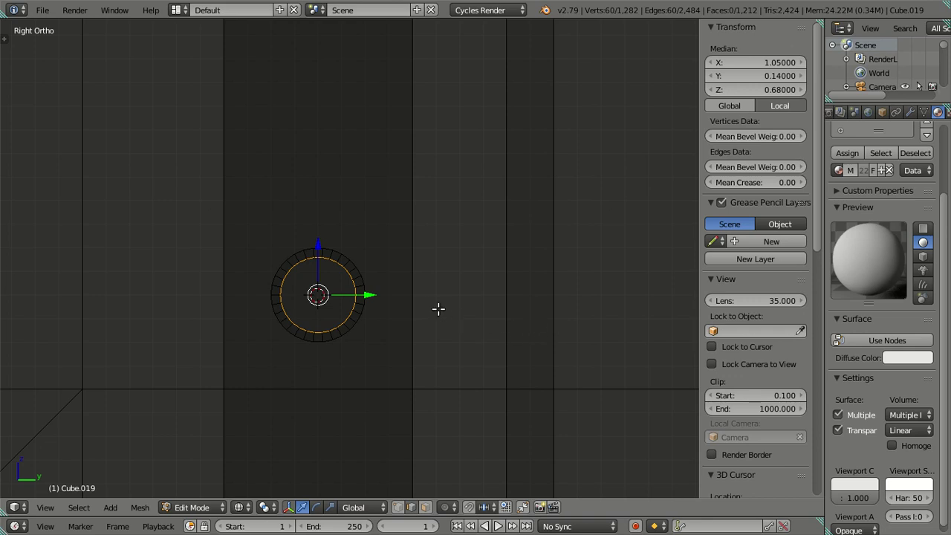
{"action": "mouse_move", "coordinate": [387, 283]}
{"action": "middle_mouse_down"}
{"action": "mouse_move", "coordinate": [415, 339]}
{"action": "mouse_move", "coordinate": [439, 289]}
{"action": "mouse_move", "coordinate": [434, 260]}
{"action": "mouse_move", "coordinate": [400, 245]}
{"action": "mouse_move", "coordinate": [373, 290]}
{"action": "mouse_move", "coordinate": [365, 333]}
{"action": "mouse_move", "coordinate": [318, 353]}
{"action": "mouse_move", "coordinate": [304, 339]}
{"action": "mouse_move", "coordinate": [397, 319]}
{"action": "mouse_move", "coordinate": [390, 325]}
{"action": "middle_mouse_up"}
{"action": "key", "text": "Tab"}
{"action": "key", "text": "Tab"}
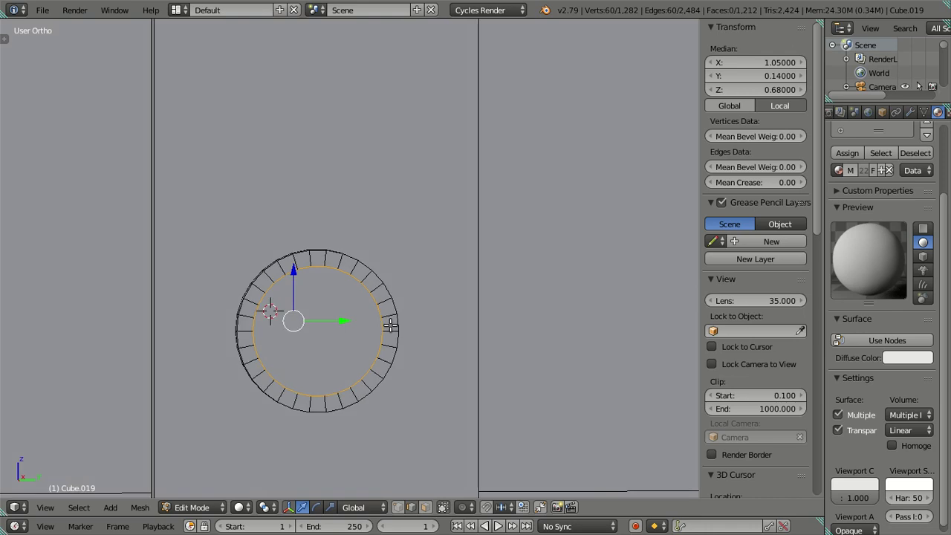
- Extrude the loops again in place and shrink them by 0.5 along Y and Z
{"action": "key", "text": "e"}
{"action": "key", "text": "Escape"}
{"action": "type", "text": "sy"}
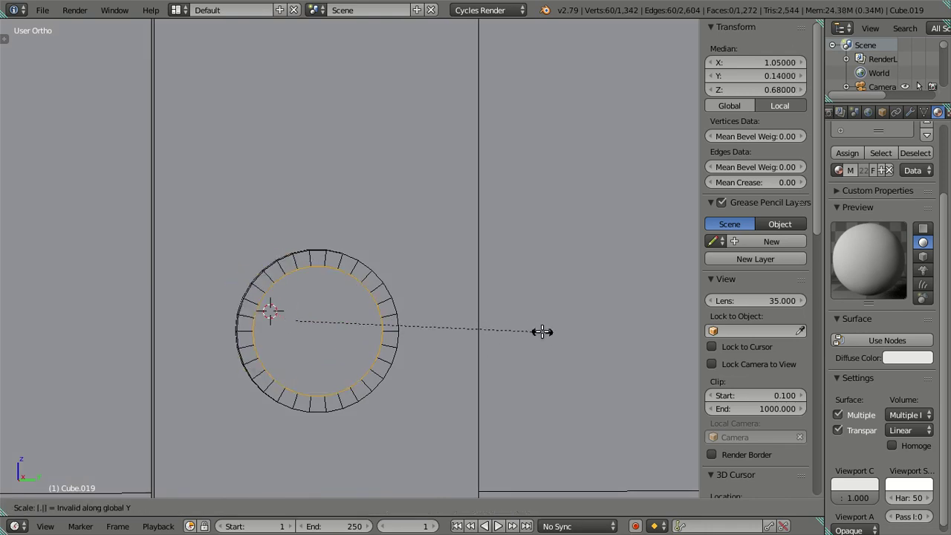
{"action": "type", "text": "5"}
{"action": "key", "text": "Return"}
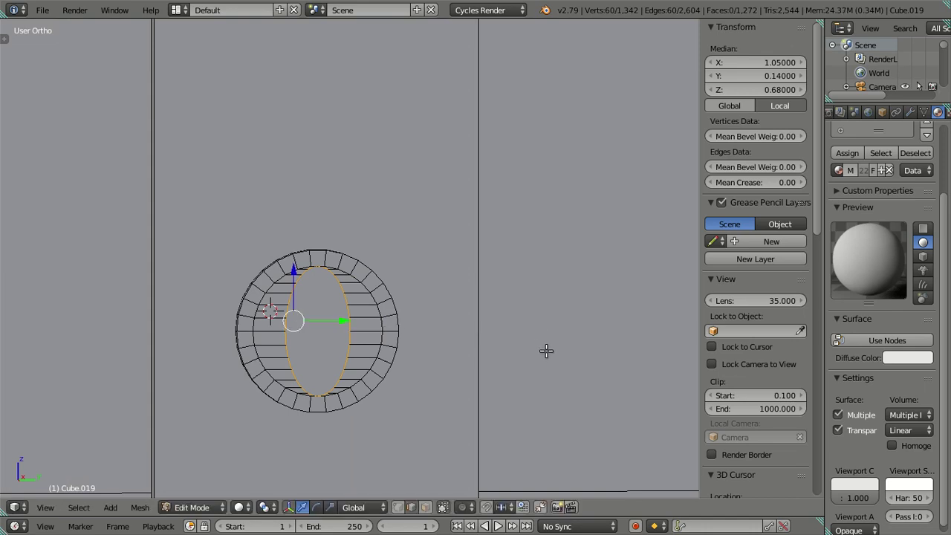
{"action": "type", "text": "sz"}
{"action": "type", "text": "5"}
{"action": "key", "text": "Return"}
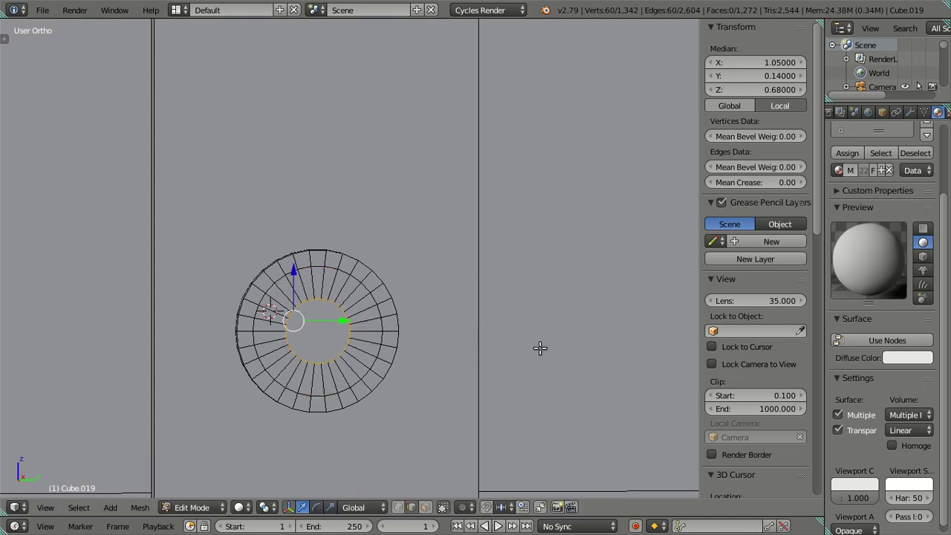
{"action": "middle_click_drag", "start_coordinate": [541, 346], "coordinate": [384, 365]}
- Fill the inner openings of the right and left rose rings with faces
{"action": "key", "text": "a"}
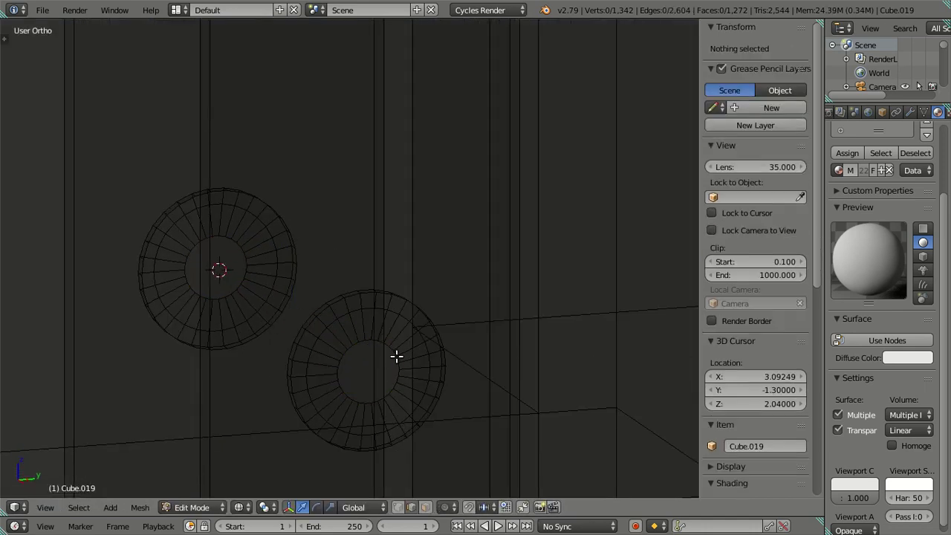
{"action": "right_click", "coordinate": [396, 356], "text": "alt"}
{"action": "key", "text": "f"}
{"action": "key", "text": "a"}
{"action": "right_click", "coordinate": [245, 264], "text": "alt"}
{"action": "key", "text": "f"}
{"action": "key", "text": "a"}
- Test centred loop cuts around the ring's rim, then dissolve them
{"action": "mouse_move", "coordinate": [357, 319]}
{"action": "middle_mouse_down"}
{"action": "mouse_move", "coordinate": [213, 270]}
{"action": "mouse_move", "coordinate": [297, 198]}
{"action": "mouse_move", "coordinate": [250, 354]}
{"action": "middle_mouse_up"}
{"action": "mouse_move", "coordinate": [159, 314]}
{"action": "middle_mouse_down", "text": "shift"}
{"action": "mouse_move", "coordinate": [81, 319]}
{"action": "mouse_move", "coordinate": [305, 315]}
{"action": "mouse_move", "coordinate": [277, 294]}
{"action": "middle_mouse_up", "text": "shift"}
{"action": "scroll", "coordinate": [268, 329], "scroll_direction": "up", "scroll_amount": 2}
{"action": "scroll", "coordinate": [264, 331], "scroll_direction": "up", "scroll_amount": 2}
{"action": "scroll", "coordinate": [266, 289], "scroll_direction": "up", "scroll_amount": 2}
{"action": "scroll", "coordinate": [266, 289], "scroll_direction": "up", "scroll_amount": 2}
{"action": "middle_click_drag", "start_coordinate": [227, 319], "coordinate": [257, 269], "text": "shift"}
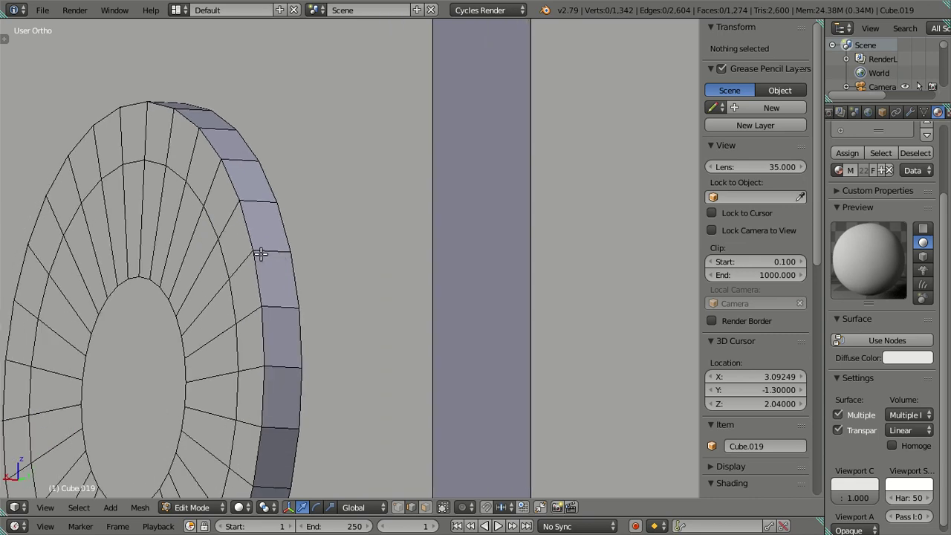
{"action": "key", "text": "ctrl+r"}
{"action": "scroll", "coordinate": [267, 257], "scroll_direction": "up", "scroll_amount": 6}
{"action": "left_click", "coordinate": [269, 259]}
{"action": "right_click", "coordinate": [270, 260]}
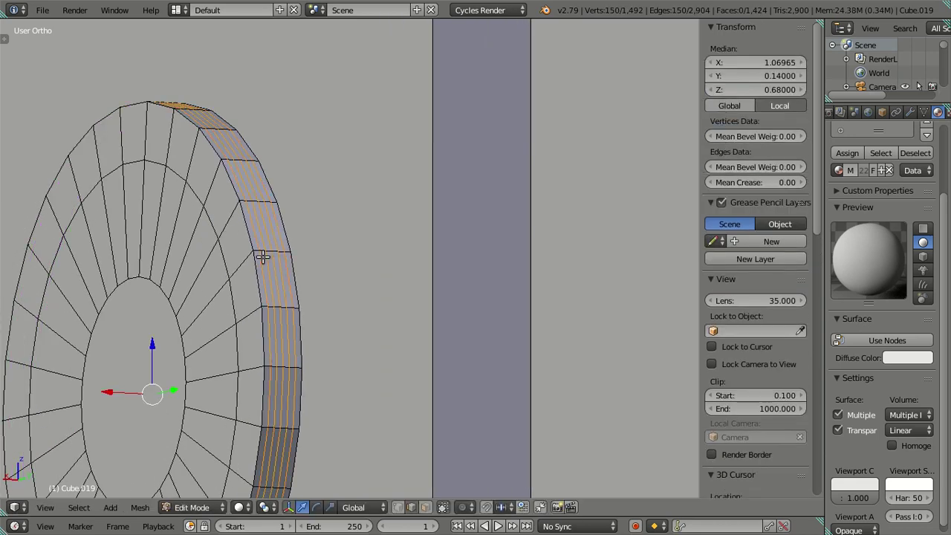
{"action": "key", "text": "x"}
{"action": "left_click", "coordinate": [350, 278]}
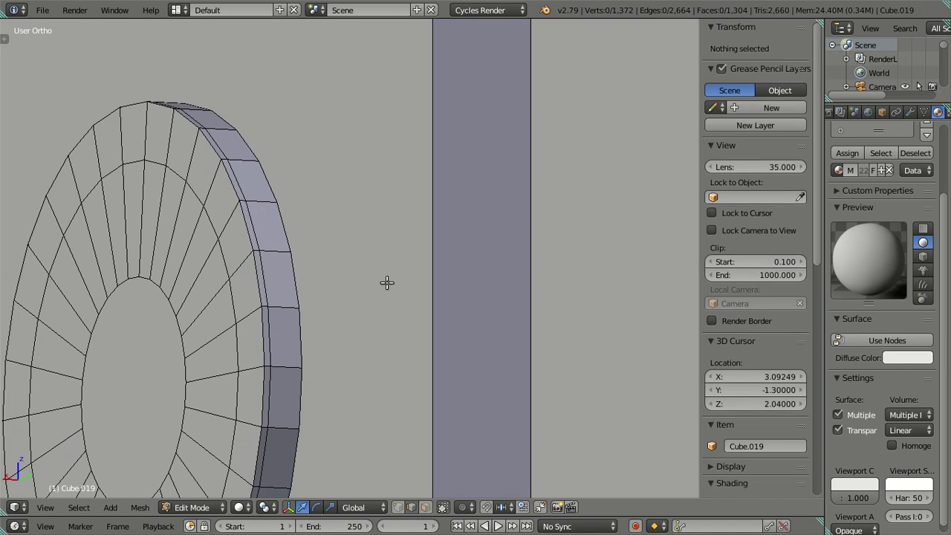
- Cut another loop on the rim and dissolve the extra rim loops
{"action": "scroll", "coordinate": [518, 332], "scroll_direction": "down", "scroll_amount": 2}
{"action": "mouse_move", "coordinate": [518, 331]}
{"action": "middle_mouse_down"}
{"action": "mouse_move", "coordinate": [380, 319]}
{"action": "mouse_move", "coordinate": [479, 290]}
{"action": "mouse_move", "coordinate": [368, 323]}
{"action": "mouse_move", "coordinate": [576, 276]}
{"action": "mouse_move", "coordinate": [543, 327]}
{"action": "mouse_move", "coordinate": [516, 283]}
{"action": "mouse_move", "coordinate": [432, 279]}
{"action": "middle_mouse_up"}
{"action": "key", "text": "ctrl+r"}
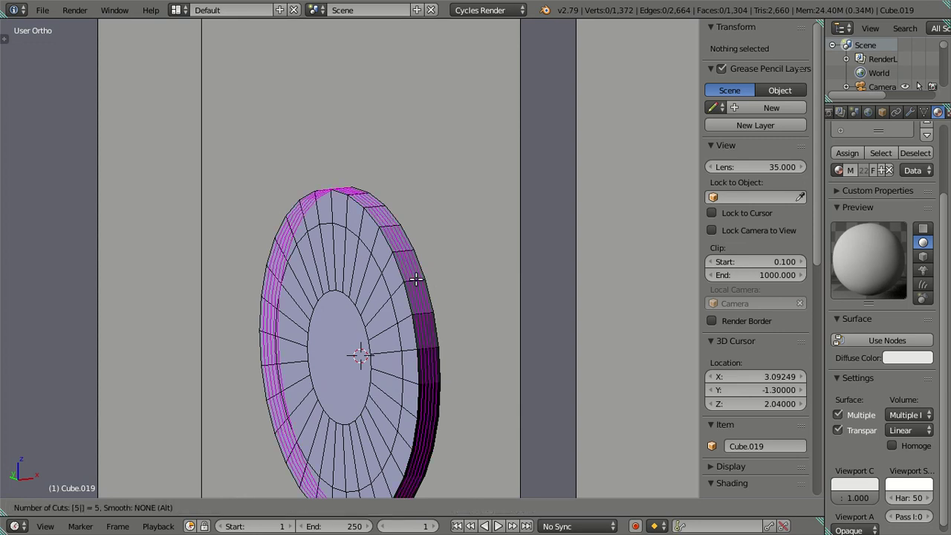
{"action": "left_click", "coordinate": [416, 278]}
{"action": "scroll", "coordinate": [430, 271], "scroll_direction": "up", "scroll_amount": 1}
{"action": "key", "text": "x"}
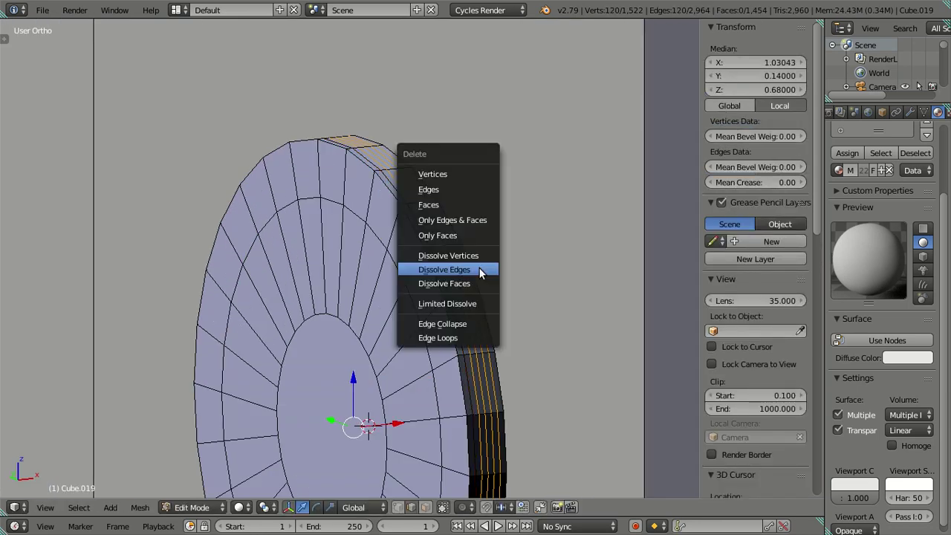
{"action": "left_click", "coordinate": [479, 270]}
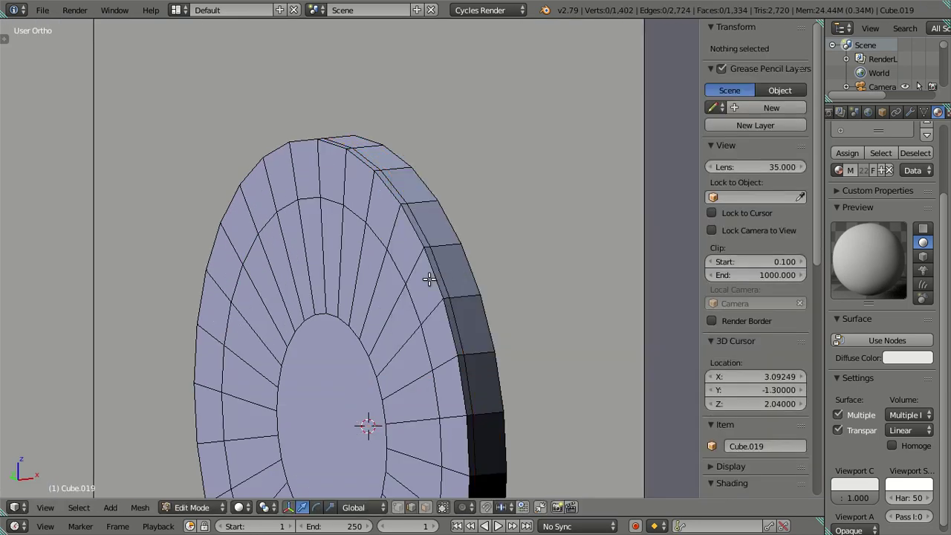
- Select the whole ring mesh and flip its normals outward
{"action": "key", "text": "l"}
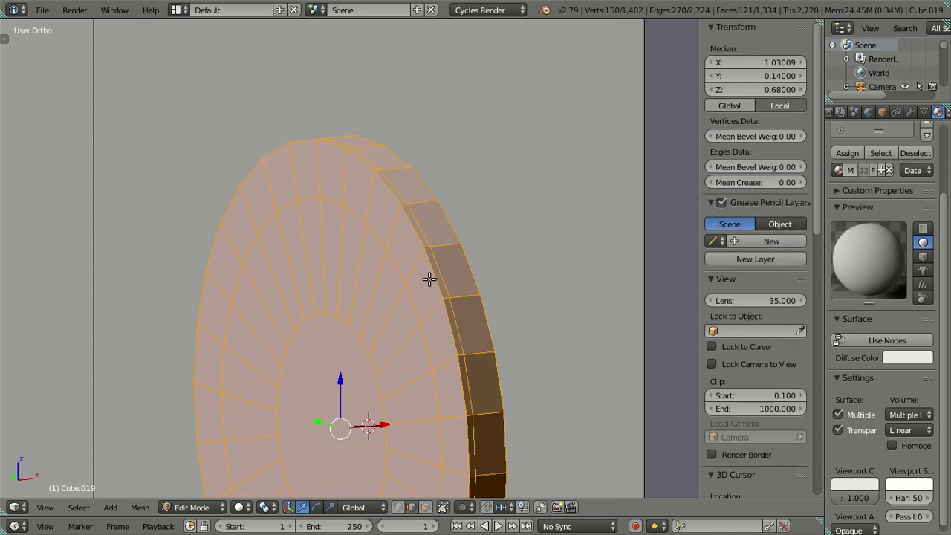
{"action": "key", "text": "ctrl+f"}
{"action": "left_click", "coordinate": [399, 147]}
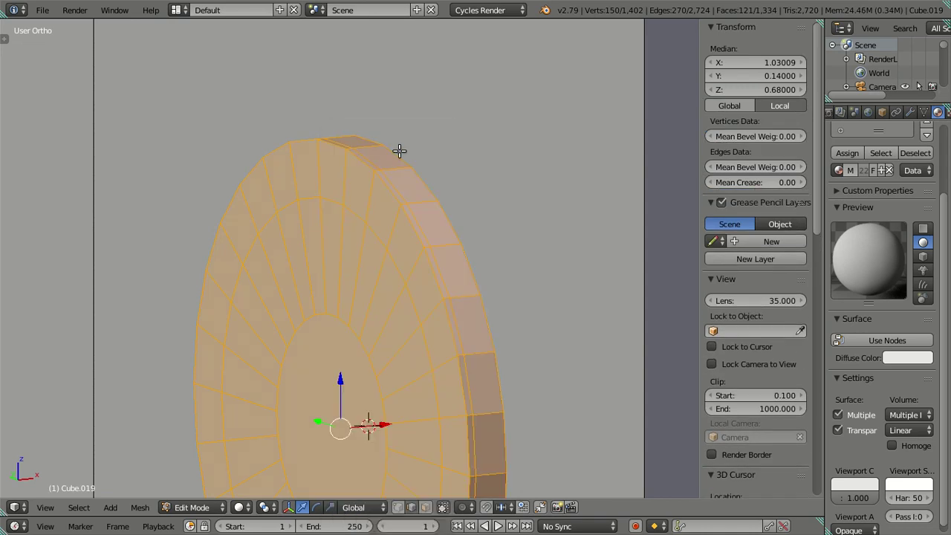
{"action": "key", "text": "a"}
{"action": "scroll", "coordinate": [411, 220], "scroll_direction": "down", "scroll_amount": 3}
{"action": "scroll", "coordinate": [411, 220], "scroll_direction": "down", "scroll_amount": 2}
{"action": "mouse_move", "coordinate": [431, 243]}
{"action": "middle_mouse_down"}
{"action": "mouse_move", "coordinate": [329, 253]}
{"action": "mouse_move", "coordinate": [347, 279]}
{"action": "mouse_move", "coordinate": [486, 277]}
{"action": "mouse_move", "coordinate": [392, 315]}
{"action": "mouse_move", "coordinate": [322, 292]}
{"action": "mouse_move", "coordinate": [300, 331]}
{"action": "mouse_move", "coordinate": [276, 292]}
{"action": "mouse_move", "coordinate": [288, 280]}
{"action": "mouse_move", "coordinate": [299, 290]}
{"action": "mouse_move", "coordinate": [360, 284]}
{"action": "mouse_move", "coordinate": [469, 301]}
{"action": "mouse_move", "coordinate": [405, 297]}
{"action": "mouse_move", "coordinate": [371, 245]}
{"action": "middle_mouse_up"}
- Check the rings in Object Mode with wireframe and solid shading, then resume mesh editing in wireframe
{"action": "key", "text": "Tab"}
{"action": "key", "text": "z"}
{"action": "scroll", "coordinate": [445, 283], "scroll_direction": "down", "scroll_amount": 2}
{"action": "key", "text": "z"}
{"action": "key", "text": "Tab"}
{"action": "key", "text": "z"}
{"action": "scroll", "coordinate": [456, 291], "scroll_direction": "up", "scroll_amount": 3}
{"action": "scroll", "coordinate": [371, 245], "scroll_direction": "up", "scroll_amount": 2}
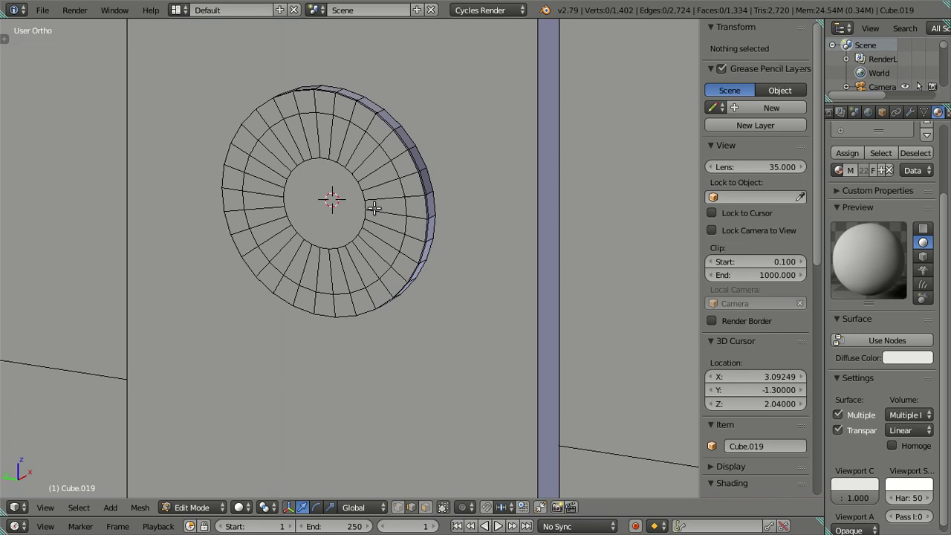
- Drop a trial loop cut, then select the ring's edge loop and extrude a new loop inside it
{"action": "key", "text": "ctrl+r"}
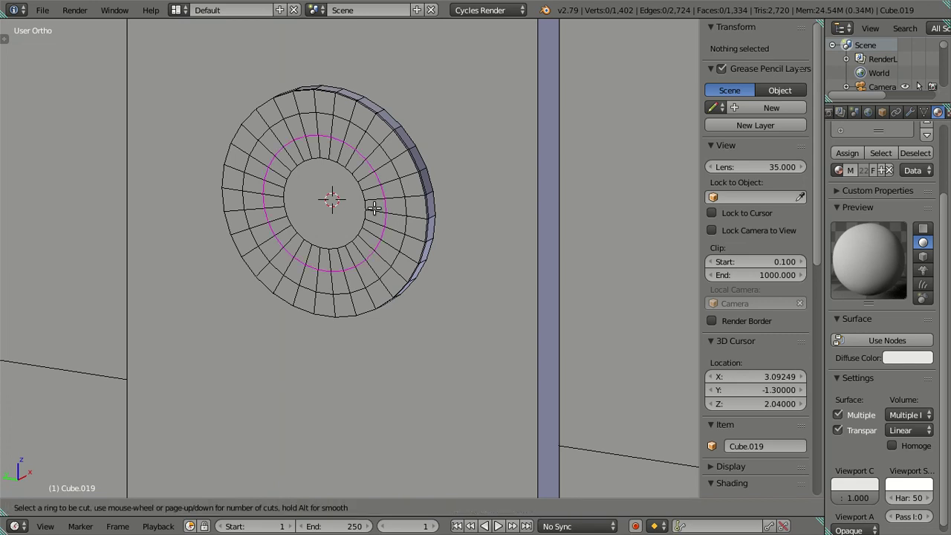
{"action": "key", "text": "Escape"}
{"action": "scroll", "coordinate": [374, 208], "scroll_direction": "down", "scroll_amount": 3}
{"action": "scroll", "coordinate": [374, 206], "scroll_direction": "down", "scroll_amount": 3}
{"action": "middle_click_drag", "start_coordinate": [374, 206], "coordinate": [400, 234]}
{"action": "scroll", "coordinate": [415, 234], "scroll_direction": "up", "scroll_amount": 3}
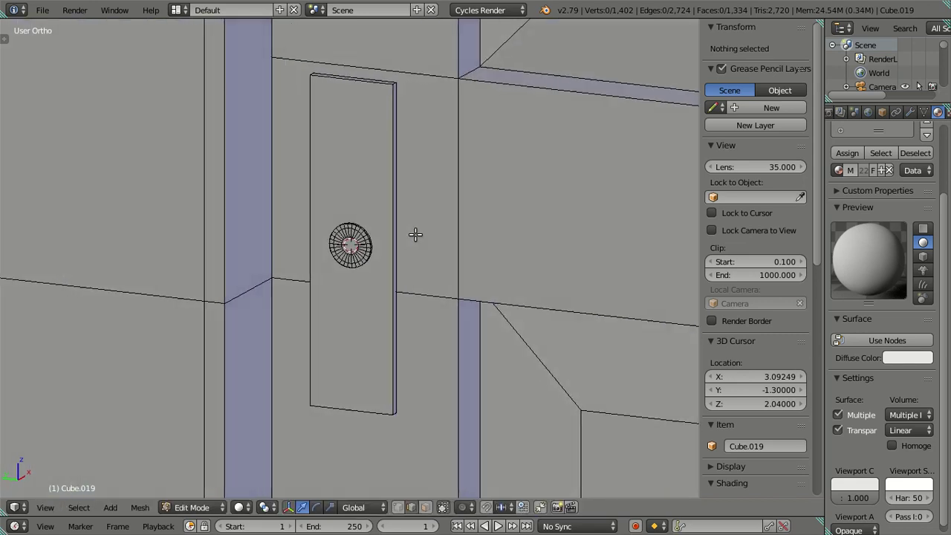
{"action": "scroll", "coordinate": [385, 217], "scroll_direction": "up", "scroll_amount": 5}
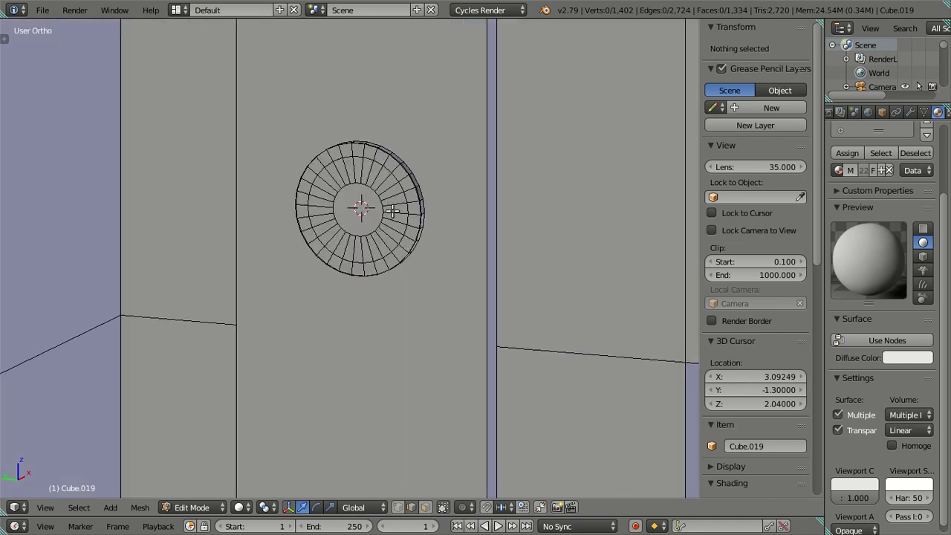
{"action": "left_click", "coordinate": [393, 211], "text": "alt"}
{"action": "key", "text": "e"}
{"action": "mouse_move", "coordinate": [393, 211]}
{"action": "middle_mouse_down"}
{"action": "mouse_move", "coordinate": [191, 293]}
{"action": "mouse_move", "coordinate": [215, 262]}
{"action": "middle_mouse_up"}
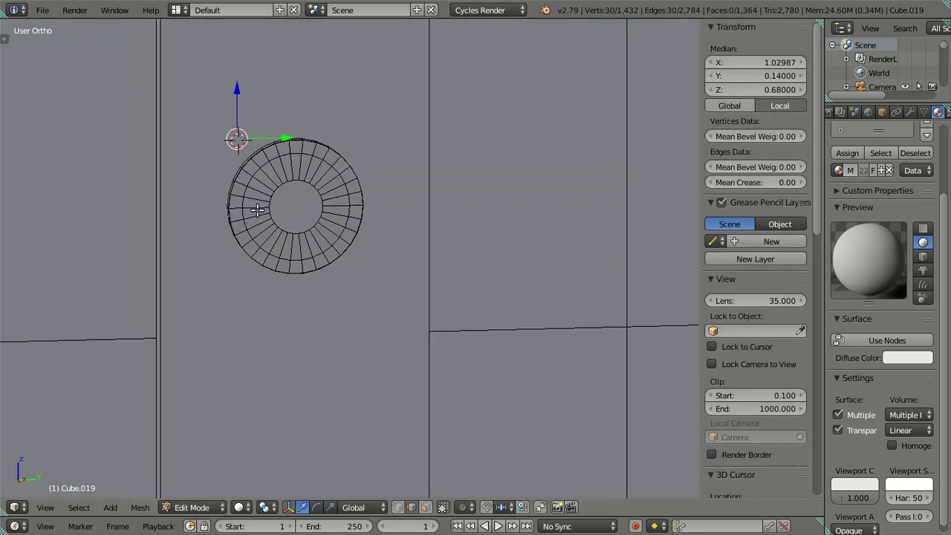
{"action": "key", "text": "e"}
{"action": "left_click", "coordinate": [257, 209]}
- Add the other ring's inner loop to the selection and duplicate both loops in place
{"action": "middle_click_drag", "start_coordinate": [275, 226], "coordinate": [304, 256]}
{"action": "scroll", "coordinate": [236, 169], "scroll_direction": "up", "scroll_amount": 2}
{"action": "right_click", "coordinate": [266, 204], "text": "alt+shift"}
{"action": "scroll", "coordinate": [478, 344], "scroll_direction": "down", "scroll_amount": 3}
{"action": "middle_click_drag", "start_coordinate": [478, 345], "coordinate": [459, 336]}
{"action": "key", "text": "shift+d"}
{"action": "right_click", "coordinate": [530, 330]}
{"action": "scroll", "coordinate": [530, 329], "scroll_direction": "down", "scroll_amount": 3}
{"action": "middle_click_drag", "start_coordinate": [531, 329], "coordinate": [495, 339]}
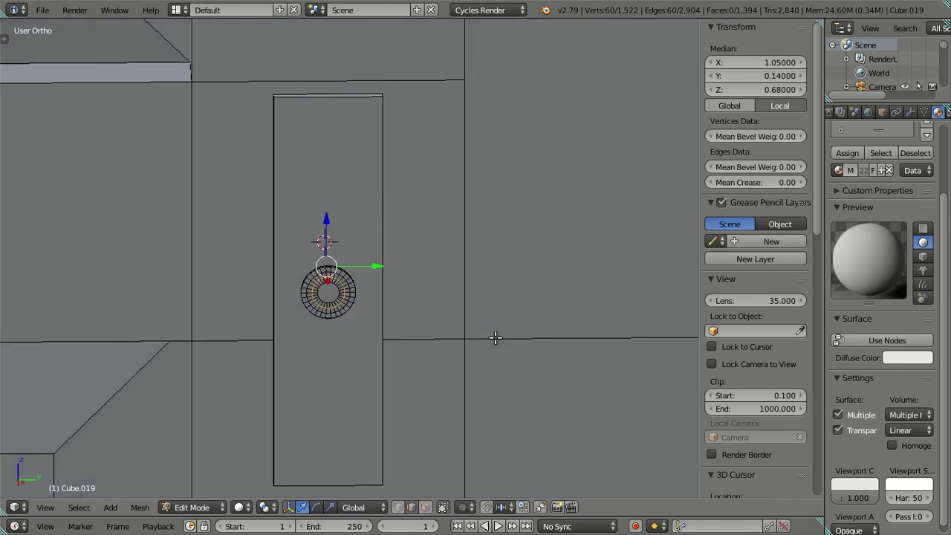
{"action": "key", "text": "KP_7"}
- Duplicate the rose loops in place and scale the copy 2x along X to form the shafts
{"action": "key", "text": "x"}
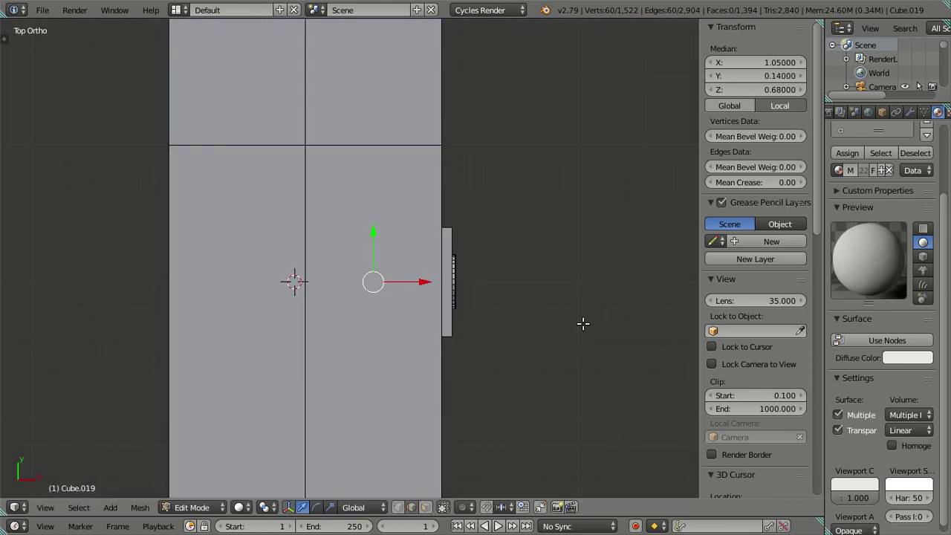
{"action": "key", "text": "z"}
{"action": "scroll", "coordinate": [513, 324], "scroll_direction": "up", "scroll_amount": 4}
{"action": "scroll", "coordinate": [476, 329], "scroll_direction": "down", "scroll_amount": 3}
{"action": "middle_click_drag", "start_coordinate": [476, 329], "coordinate": [414, 309], "text": "shift"}
{"action": "scroll", "coordinate": [439, 311], "scroll_direction": "down", "scroll_amount": 1}
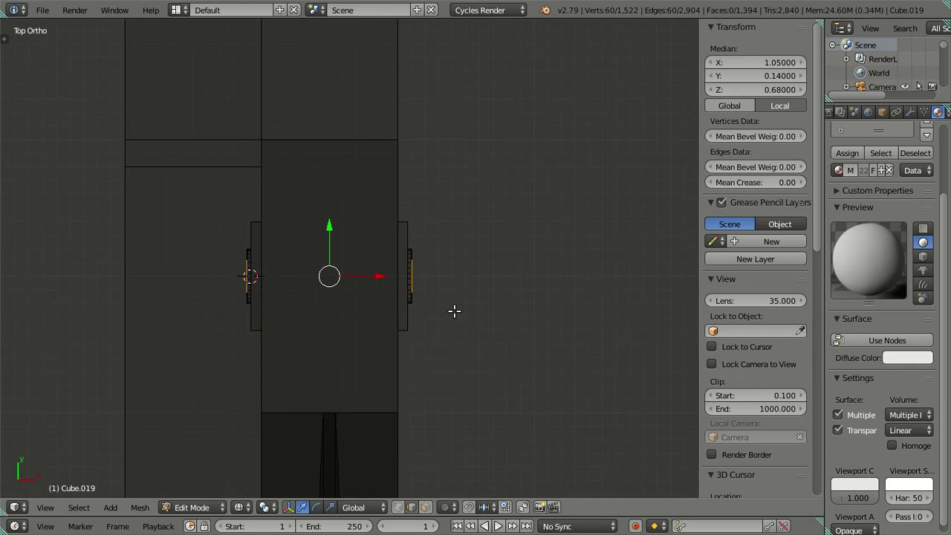
{"action": "key", "text": "shift+d"}
{"action": "right_click", "coordinate": [510, 315]}
{"action": "key", "text": "s"}
{"action": "key", "text": "x"}
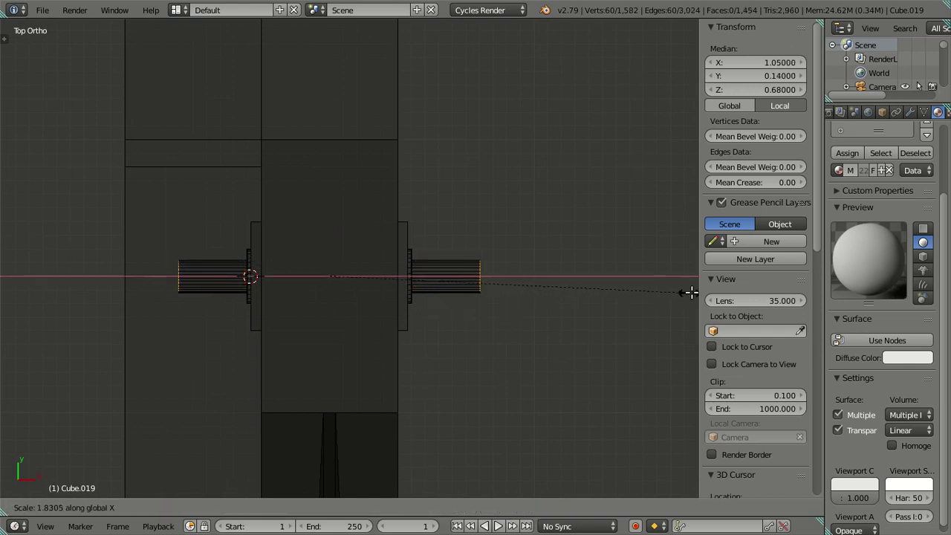
{"action": "type", "text": "2"}
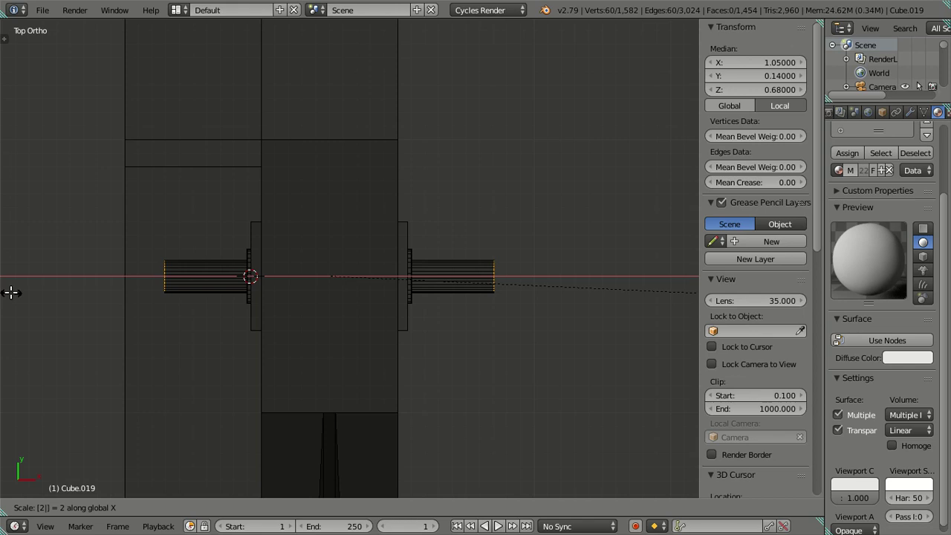
{"action": "key", "text": "Return"}
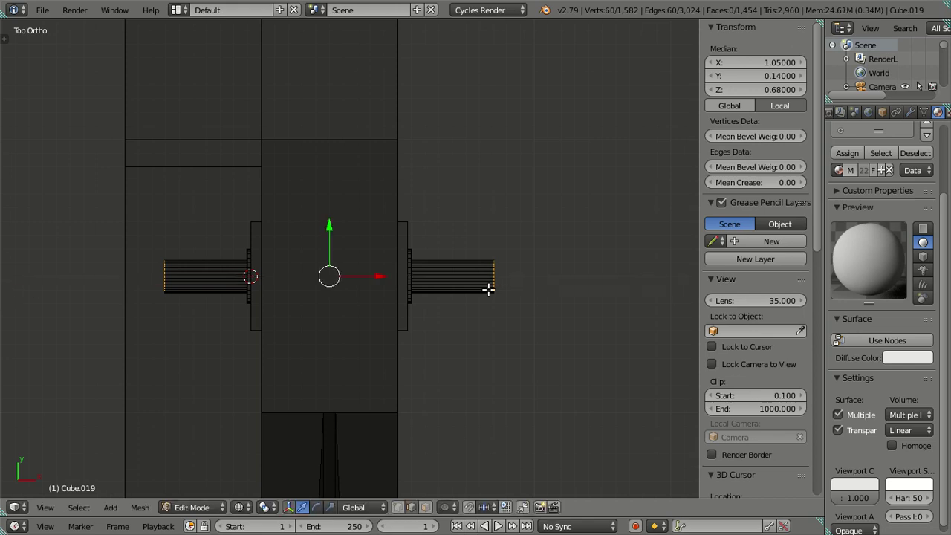
- Deselect and inspect the new shafts in solid and wireframe shading
{"action": "mouse_move", "coordinate": [522, 299]}
{"action": "middle_mouse_down"}
{"action": "mouse_move", "coordinate": [516, 319]}
{"action": "mouse_move", "coordinate": [470, 267]}
{"action": "middle_mouse_up"}
{"action": "key", "text": "a"}
{"action": "key", "text": "z"}
{"action": "mouse_move", "coordinate": [466, 361]}
{"action": "middle_mouse_down"}
{"action": "mouse_move", "coordinate": [463, 340]}
{"action": "mouse_move", "coordinate": [483, 341]}
{"action": "middle_mouse_up"}
{"action": "mouse_move", "coordinate": [490, 352]}
{"action": "middle_mouse_down"}
{"action": "mouse_move", "coordinate": [465, 276]}
{"action": "mouse_move", "coordinate": [452, 299]}
{"action": "mouse_move", "coordinate": [467, 312]}
{"action": "mouse_move", "coordinate": [451, 417]}
{"action": "mouse_move", "coordinate": [454, 364]}
{"action": "middle_mouse_up"}
{"action": "key", "text": "z"}
- Cut two loops across the right shaft and spread them 2x along X toward its ends
{"action": "key", "text": "KP_7"}
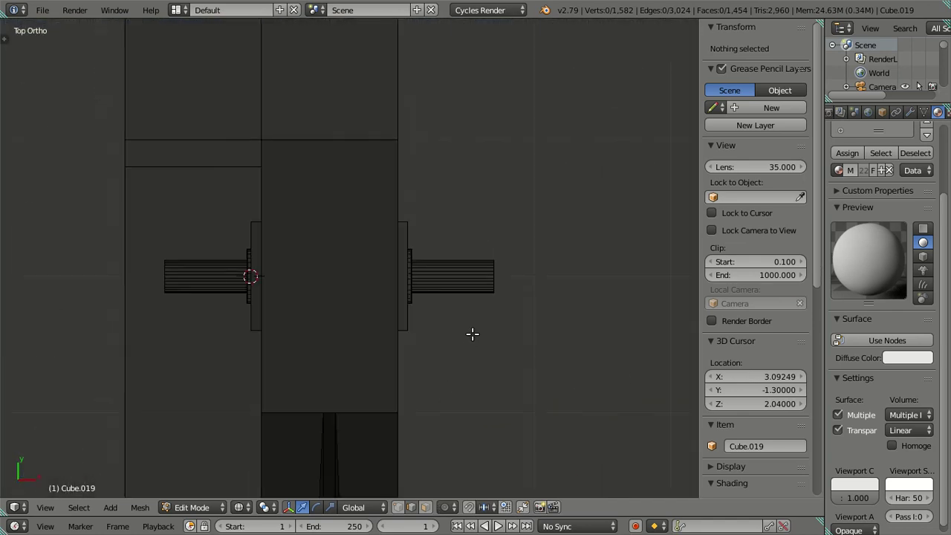
{"action": "scroll", "coordinate": [497, 310], "scroll_direction": "up", "scroll_amount": 4}
{"action": "middle_click_drag", "start_coordinate": [497, 310], "coordinate": [229, 290], "text": "shift"}
{"action": "scroll", "coordinate": [283, 277], "scroll_direction": "up", "scroll_amount": 2}
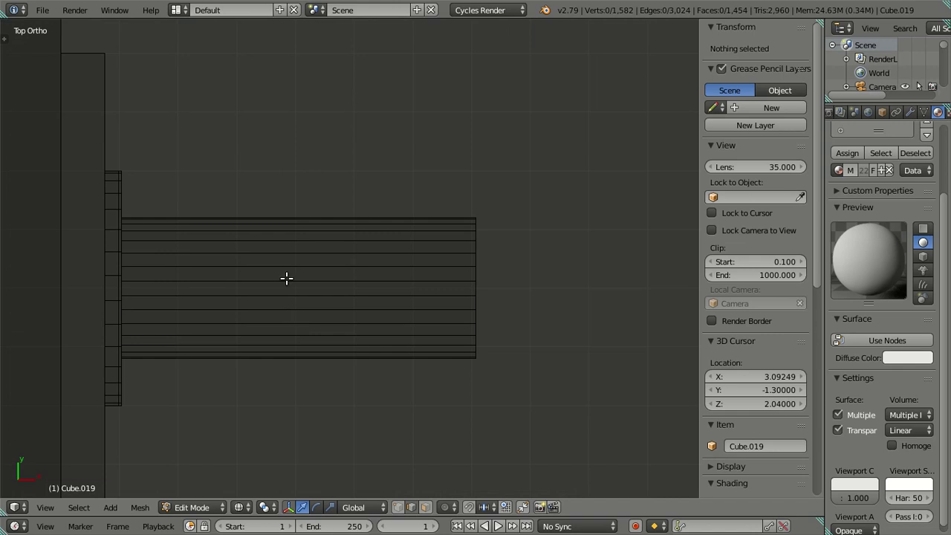
{"action": "key", "text": "ctrl+r"}
{"action": "scroll", "coordinate": [286, 279], "scroll_direction": "up", "scroll_amount": 1}
{"action": "left_click", "coordinate": [286, 279]}
{"action": "right_click", "coordinate": [286, 278]}
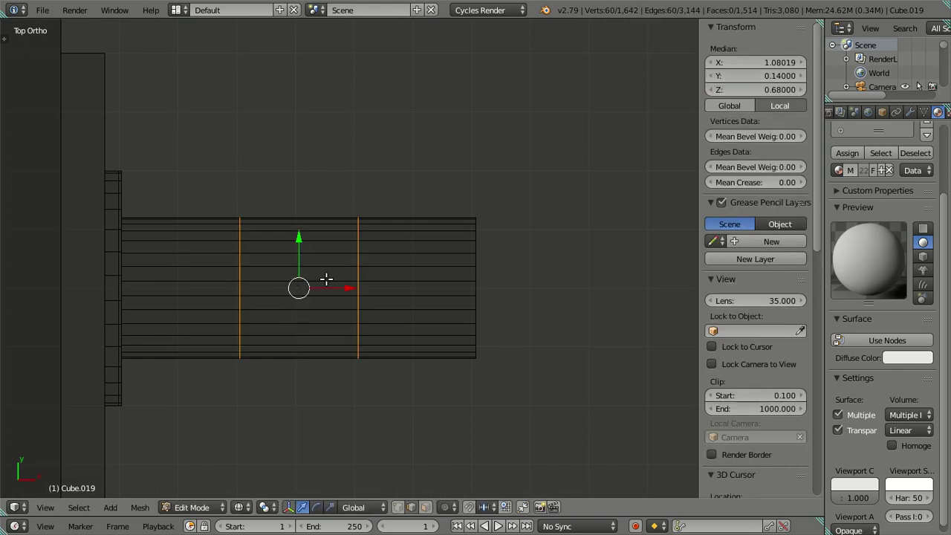
{"action": "key", "text": "s"}
{"action": "key", "text": "x"}
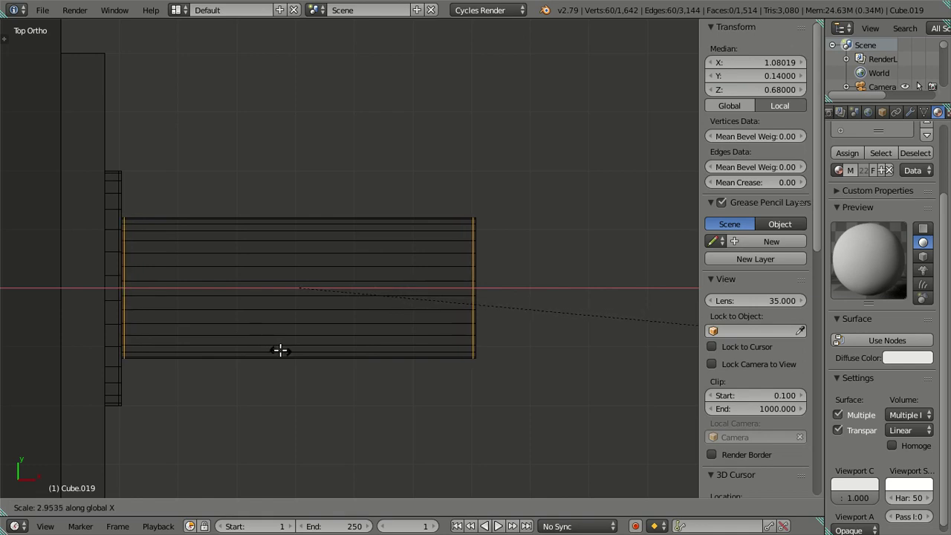
{"action": "type", "text": "2..95"}
{"action": "key", "text": "Return"}
{"action": "scroll", "coordinate": [280, 350], "scroll_direction": "down", "scroll_amount": 1}
{"action": "scroll", "coordinate": [170, 329], "scroll_direction": "down", "scroll_amount": 2}
{"action": "key", "text": "a"}
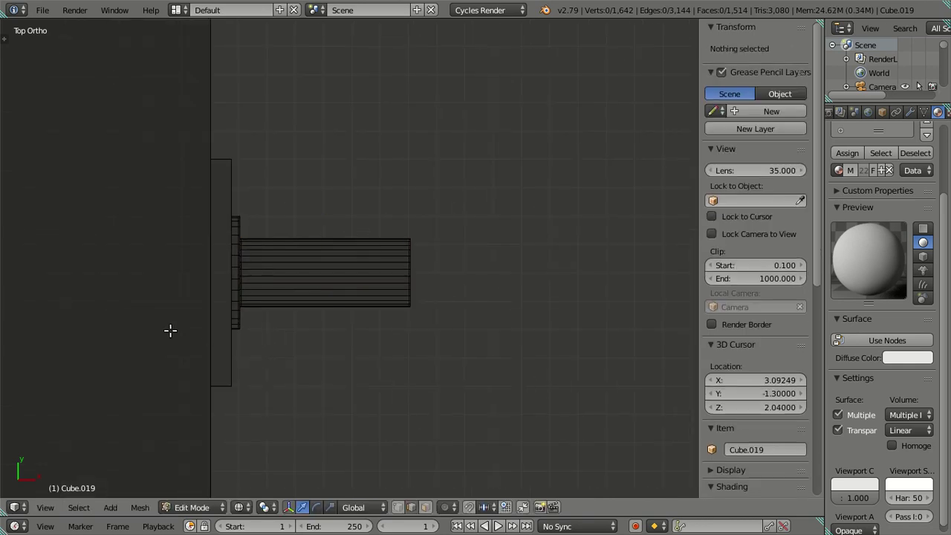
- Cut two loops across the left shaft and spread them 2.9x along X
{"action": "key", "text": "z"}
{"action": "middle_click_drag", "start_coordinate": [94, 319], "coordinate": [415, 317], "text": "shift"}
{"action": "scroll", "coordinate": [297, 264], "scroll_direction": "down", "scroll_amount": 2}
{"action": "key", "text": "z"}
{"action": "mouse_move", "coordinate": [263, 278]}
{"action": "middle_mouse_down", "text": "shift"}
{"action": "mouse_move", "coordinate": [219, 263]}
{"action": "mouse_move", "coordinate": [327, 271]}
{"action": "middle_mouse_up", "text": "shift"}
{"action": "scroll", "coordinate": [219, 263], "scroll_direction": "up", "scroll_amount": 2}
{"action": "scroll", "coordinate": [327, 271], "scroll_direction": "up", "scroll_amount": 1}
{"action": "key", "text": "ctrl+r"}
{"action": "scroll", "coordinate": [313, 269], "scroll_direction": "up", "scroll_amount": 1}
{"action": "left_click", "coordinate": [312, 269]}
{"action": "right_click", "coordinate": [312, 269]}
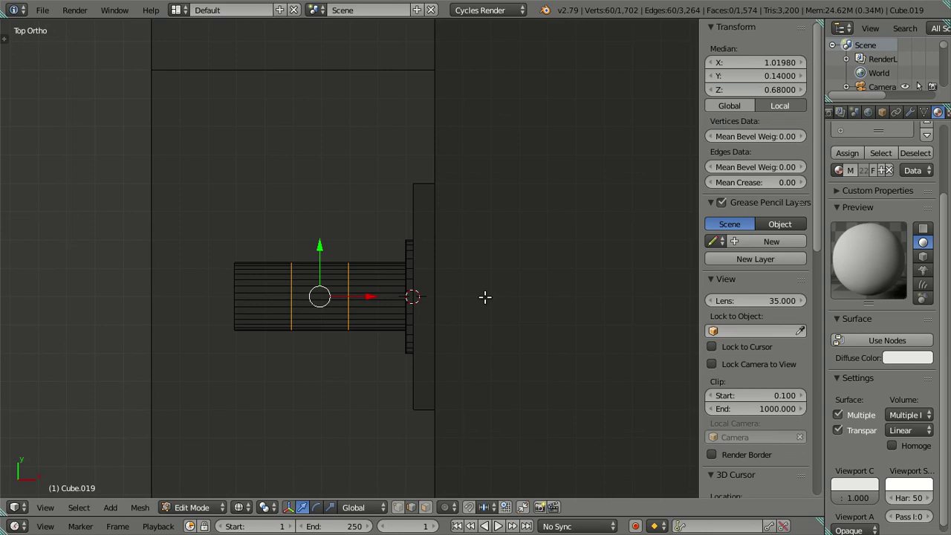
{"action": "type", "text": "sx"}
{"action": "type", "text": "2.9"}
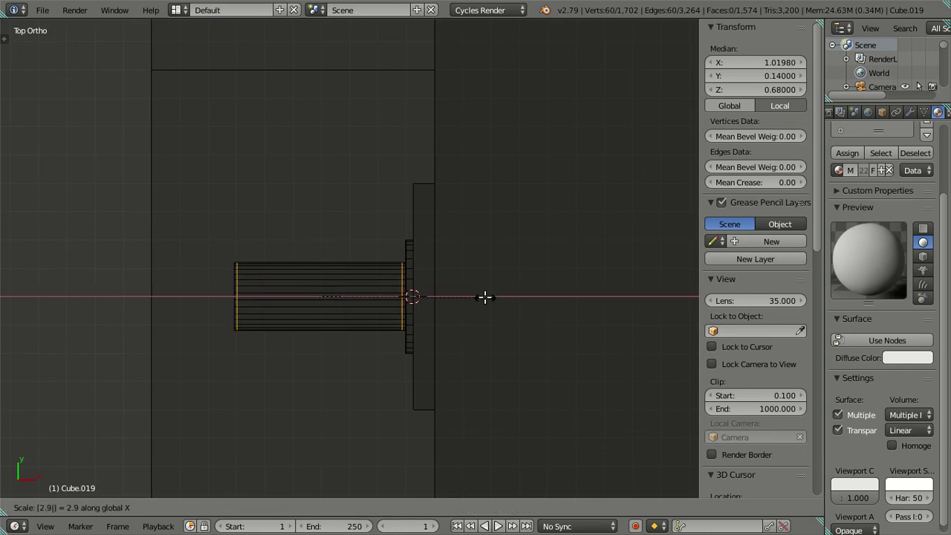
{"action": "key", "text": "Return"}
- Deselect all, view the door plate and knob, and switch to Object Mode
{"action": "key", "text": "a"}
{"action": "mouse_move", "coordinate": [484, 303]}
{"action": "middle_mouse_down"}
{"action": "mouse_move", "coordinate": [392, 312]}
{"action": "mouse_move", "coordinate": [412, 272]}
{"action": "mouse_move", "coordinate": [426, 268]}
{"action": "mouse_move", "coordinate": [437, 276]}
{"action": "mouse_move", "coordinate": [375, 278]}
{"action": "mouse_move", "coordinate": [391, 294]}
{"action": "mouse_move", "coordinate": [368, 286]}
{"action": "middle_mouse_up"}
{"action": "scroll", "coordinate": [391, 312], "scroll_direction": "up", "scroll_amount": 3}
{"action": "key", "text": "Tab"}
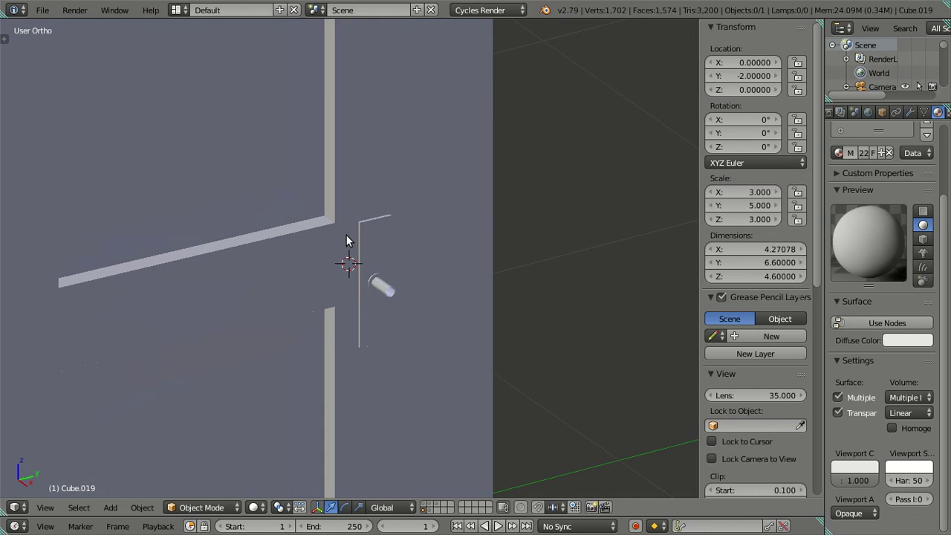
- Zoom toward the door knob, orbit to a new angle, and re-enter Edit Mode on the hardware mesh
{"action": "scroll", "coordinate": [401, 236], "scroll_direction": "up", "scroll_amount": 2}
{"action": "scroll", "coordinate": [419, 189], "scroll_direction": "up", "scroll_amount": 2}
{"action": "mouse_move", "coordinate": [419, 189]}
{"action": "middle_mouse_down"}
{"action": "mouse_move", "coordinate": [384, 209]}
{"action": "mouse_move", "coordinate": [581, 206]}
{"action": "mouse_move", "coordinate": [505, 185]}
{"action": "mouse_move", "coordinate": [437, 231]}
{"action": "mouse_move", "coordinate": [391, 140]}
{"action": "mouse_move", "coordinate": [420, 187]}
{"action": "mouse_move", "coordinate": [506, 155]}
{"action": "mouse_move", "coordinate": [499, 144]}
{"action": "mouse_move", "coordinate": [452, 174]}
{"action": "mouse_move", "coordinate": [427, 223]}
{"action": "mouse_move", "coordinate": [433, 209]}
{"action": "mouse_move", "coordinate": [472, 193]}
{"action": "mouse_move", "coordinate": [486, 212]}
{"action": "mouse_move", "coordinate": [486, 248]}
{"action": "mouse_move", "coordinate": [506, 181]}
{"action": "mouse_move", "coordinate": [448, 221]}
{"action": "mouse_move", "coordinate": [329, 186]}
{"action": "middle_mouse_up"}
{"action": "scroll", "coordinate": [403, 206], "scroll_direction": "up", "scroll_amount": 1}
{"action": "mouse_move", "coordinate": [476, 297]}
{"action": "middle_mouse_down"}
{"action": "mouse_move", "coordinate": [488, 382]}
{"action": "mouse_move", "coordinate": [462, 361]}
{"action": "mouse_move", "coordinate": [455, 295]}
{"action": "middle_mouse_up"}
{"action": "key", "text": "Tab"}
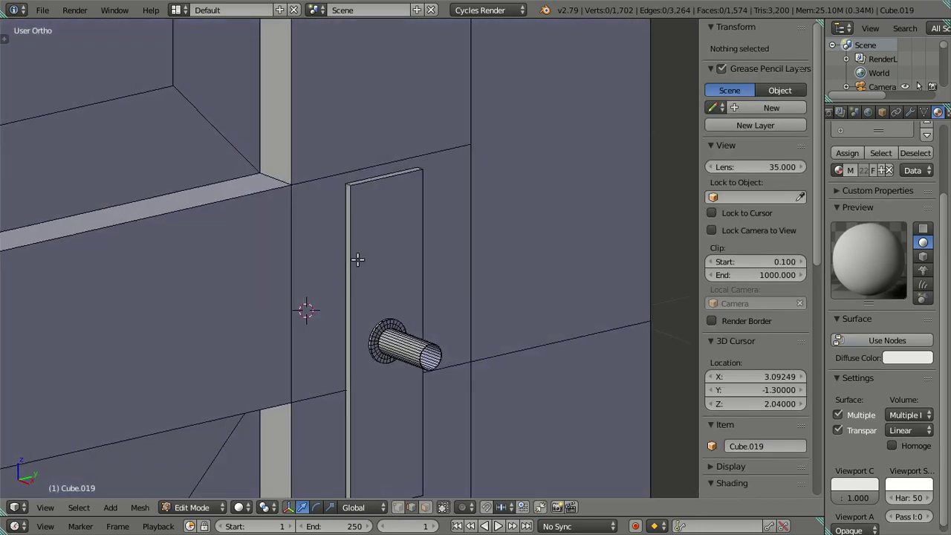
- Select the front and rear backplates and duplicate them in place
{"action": "key", "text": "l"}
{"action": "key", "text": "z"}
{"action": "mouse_move", "coordinate": [302, 258]}
{"action": "middle_mouse_down"}
{"action": "mouse_move", "coordinate": [320, 268]}
{"action": "mouse_move", "coordinate": [327, 295]}
{"action": "middle_mouse_up"}
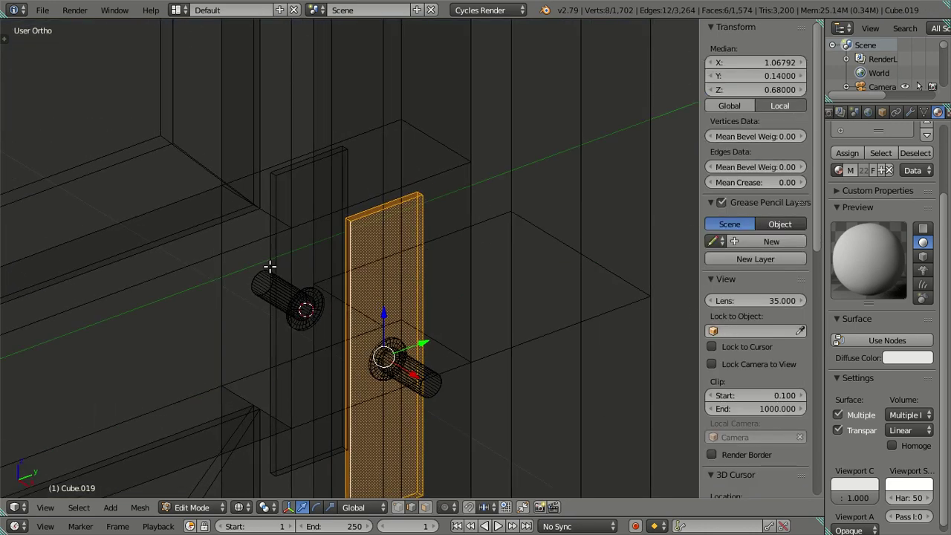
{"action": "key", "text": "l"}
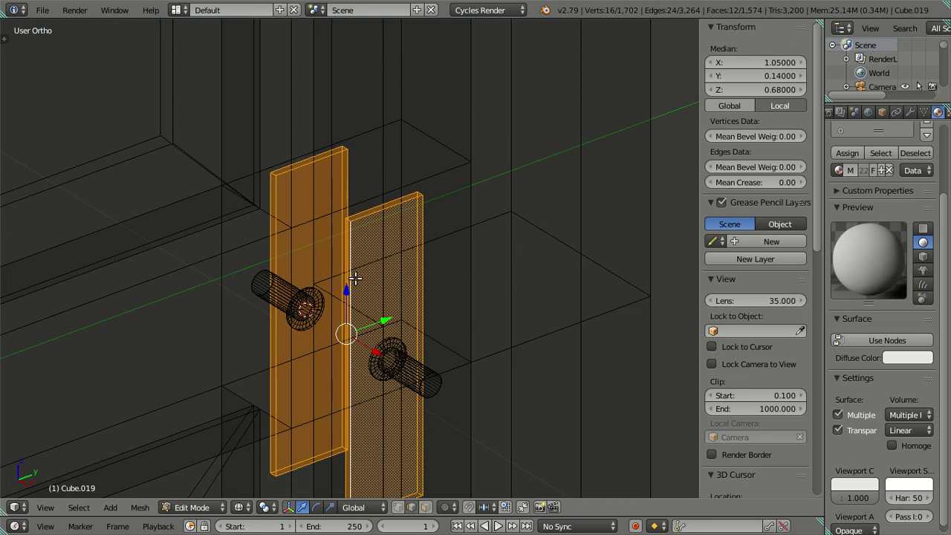
{"action": "key", "text": "z"}
{"action": "mouse_move", "coordinate": [446, 303]}
{"action": "middle_mouse_down"}
{"action": "mouse_move", "coordinate": [497, 244]}
{"action": "mouse_move", "coordinate": [505, 215]}
{"action": "mouse_move", "coordinate": [441, 310]}
{"action": "mouse_move", "coordinate": [395, 410]}
{"action": "mouse_move", "coordinate": [427, 414]}
{"action": "mouse_move", "coordinate": [443, 403]}
{"action": "middle_mouse_up"}
{"action": "key", "text": "shift+d"}
{"action": "right_click", "coordinate": [428, 274]}
- Scale the backplate copies along X until they sit at the outer ends of the shafts
{"action": "key", "text": "z"}
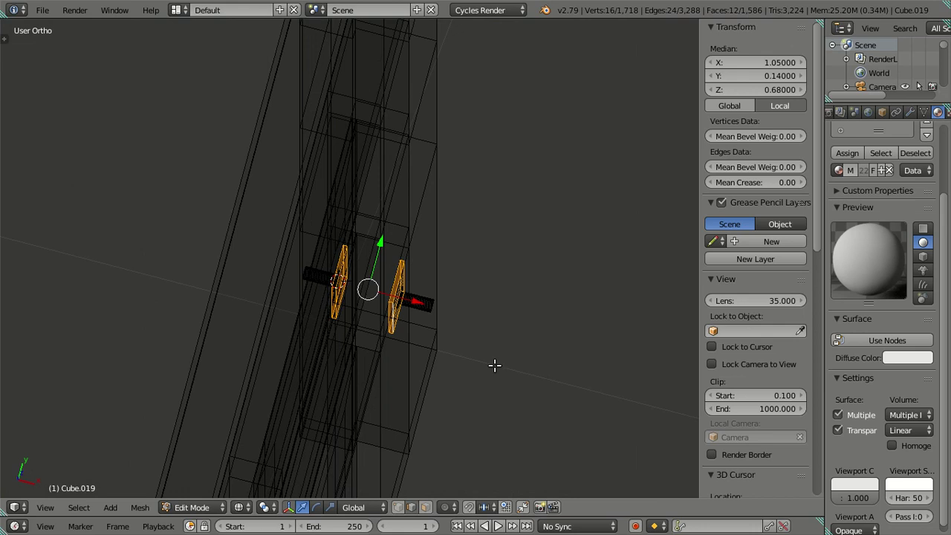
{"action": "key", "text": "s"}
{"action": "key", "text": "x"}
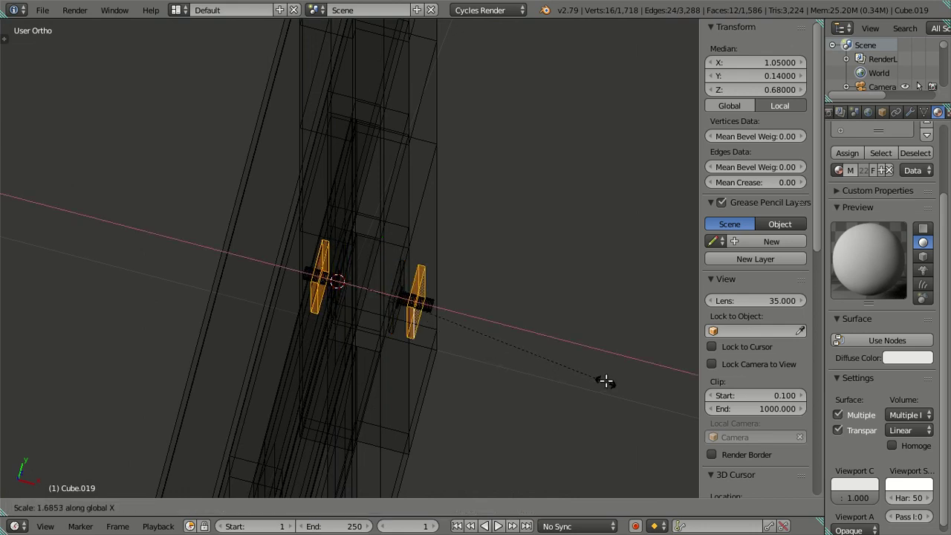
{"action": "left_click", "coordinate": [606, 381]}
{"action": "key", "text": "KP_7"}
{"action": "scroll", "coordinate": [481, 357], "scroll_direction": "up", "scroll_amount": 2}
{"action": "middle_click_drag", "start_coordinate": [503, 331], "coordinate": [479, 341], "text": "shift"}
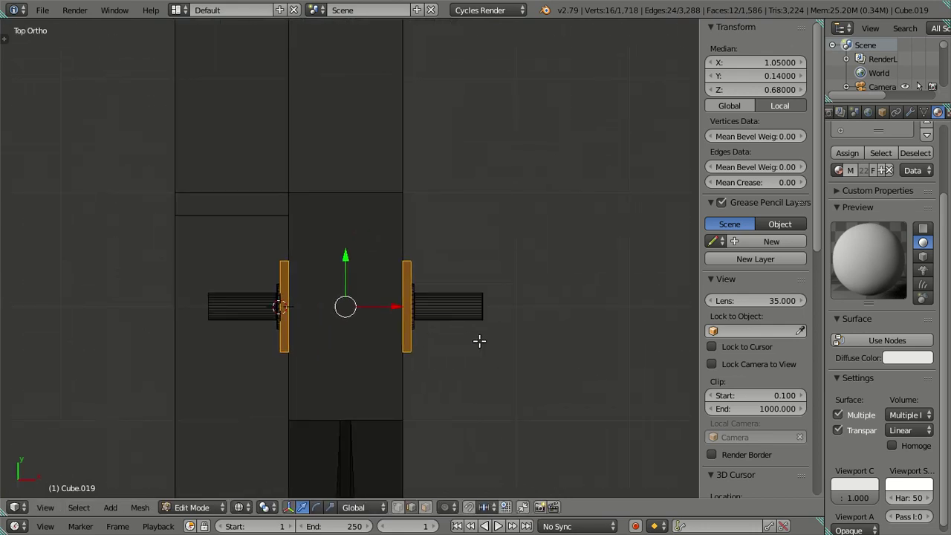
{"action": "key", "text": "s"}
{"action": "key", "text": "x"}
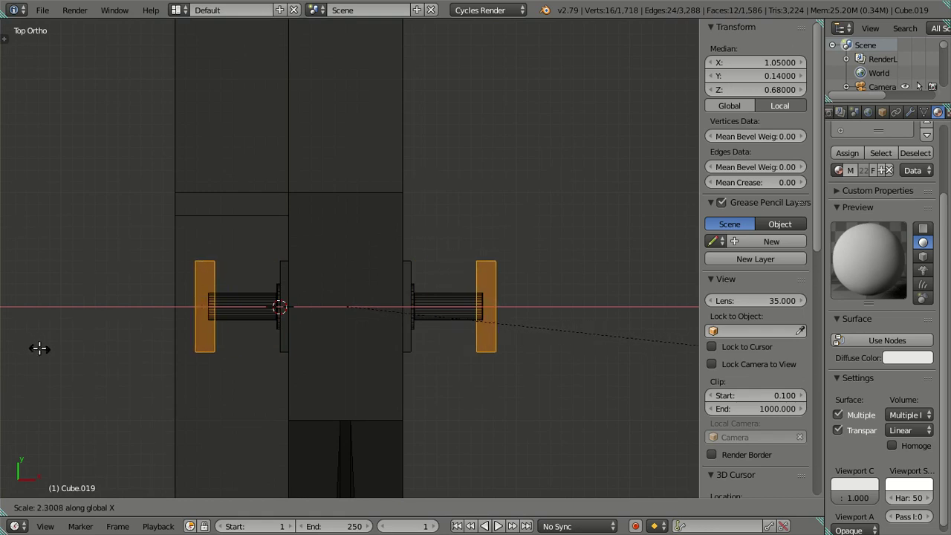
{"action": "left_click", "coordinate": [43, 349]}
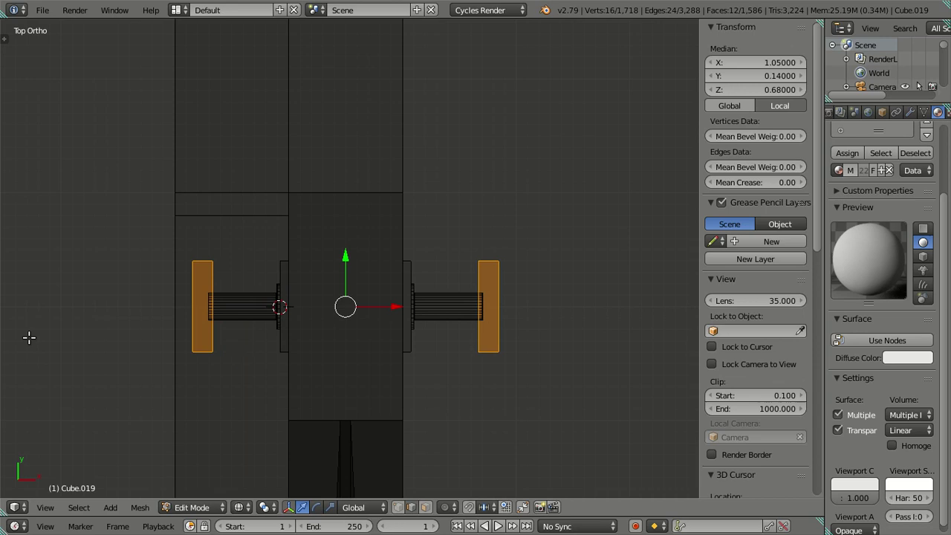
{"action": "scroll", "coordinate": [290, 253], "scroll_direction": "up", "scroll_amount": 5}
{"action": "scroll", "coordinate": [143, 309], "scroll_direction": "down", "scroll_amount": 1}
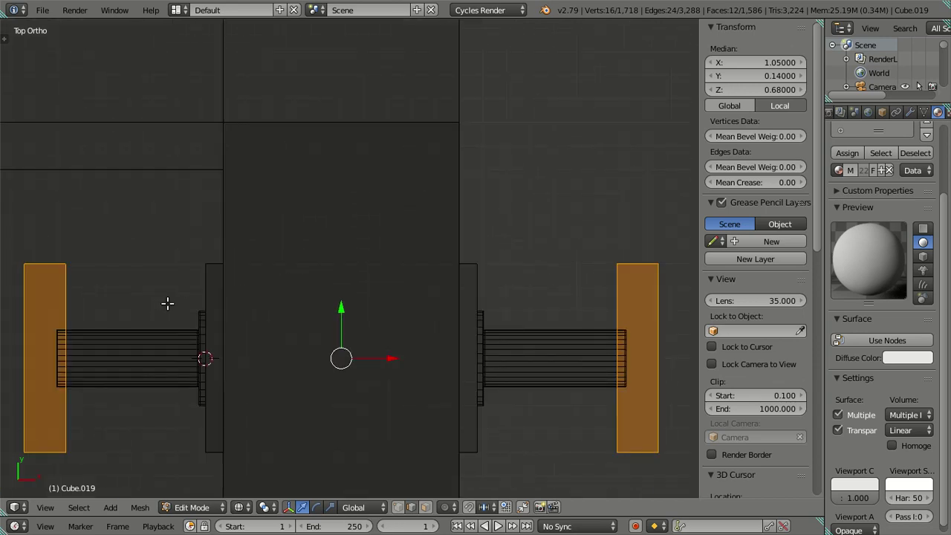
- Scale the lever copies along X to adjust their spread, then shrink them to 0.45 along Y
{"action": "scroll", "coordinate": [211, 313], "scroll_direction": "down", "scroll_amount": 2}
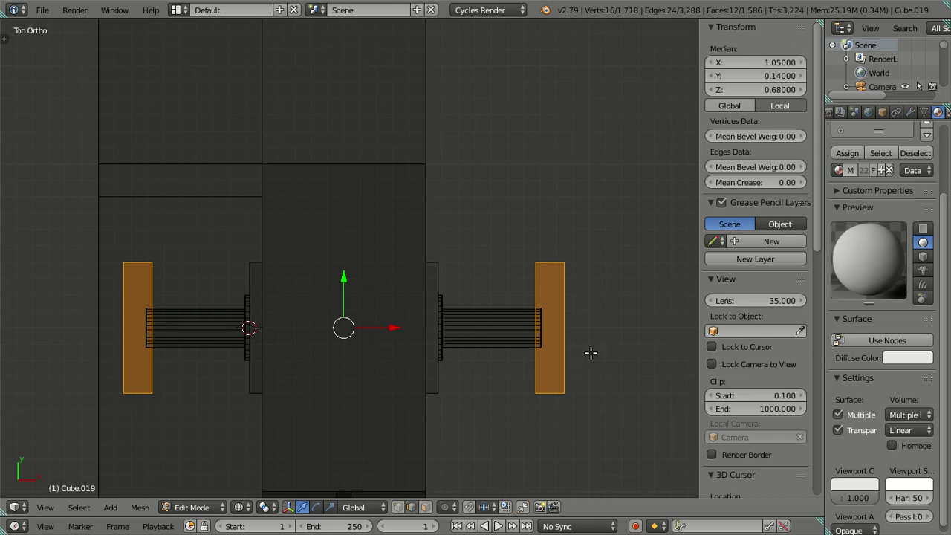
{"action": "key", "text": "s"}
{"action": "key", "text": "x"}
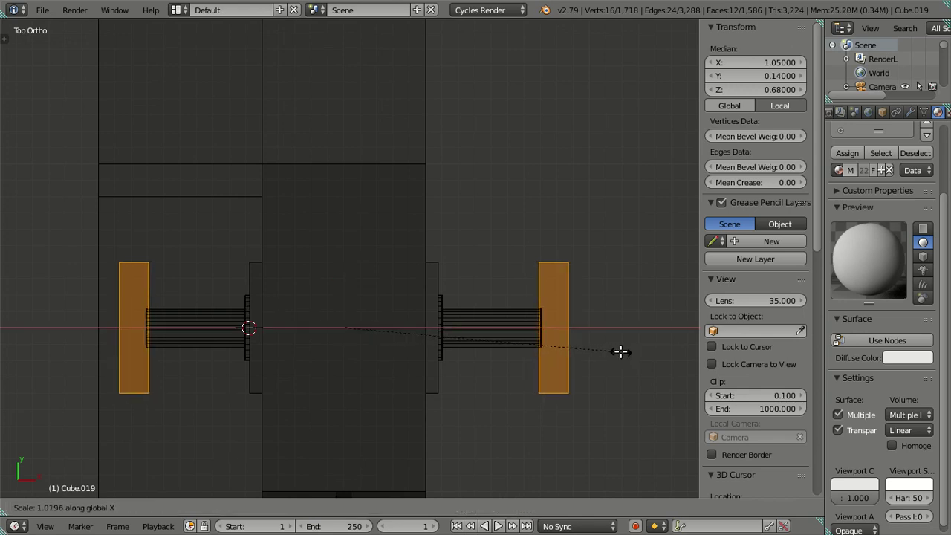
{"action": "left_click", "coordinate": [621, 352]}
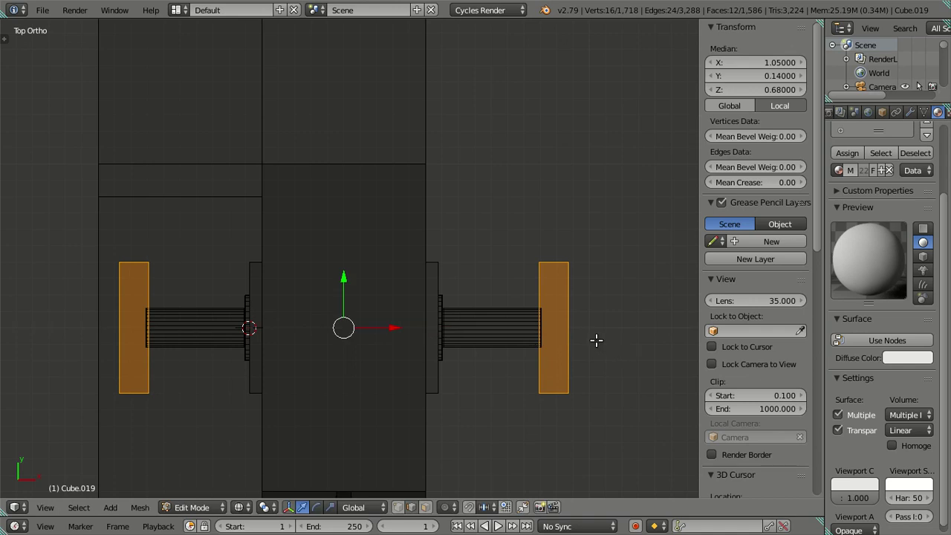
{"action": "key", "text": "s"}
{"action": "key", "text": "y"}
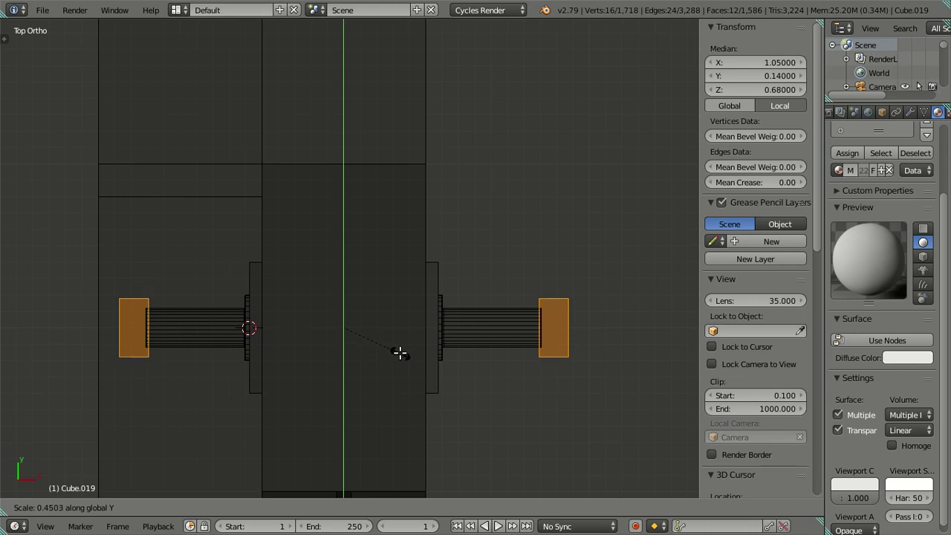
{"action": "type", "text": ".45"}
{"action": "key", "text": "Return"}
- Rotate the handle pieces 90° and zoom in on them from the top in wireframe
{"action": "mouse_move", "coordinate": [486, 387]}
{"action": "middle_mouse_down"}
{"action": "mouse_move", "coordinate": [454, 376]}
{"action": "mouse_move", "coordinate": [391, 270]}
{"action": "mouse_move", "coordinate": [369, 370]}
{"action": "mouse_move", "coordinate": [388, 334]}
{"action": "mouse_move", "coordinate": [333, 439]}
{"action": "mouse_move", "coordinate": [314, 344]}
{"action": "mouse_move", "coordinate": [367, 372]}
{"action": "mouse_move", "coordinate": [385, 414]}
{"action": "middle_mouse_up"}
{"action": "key", "text": "z"}
{"action": "type", "text": "r"}
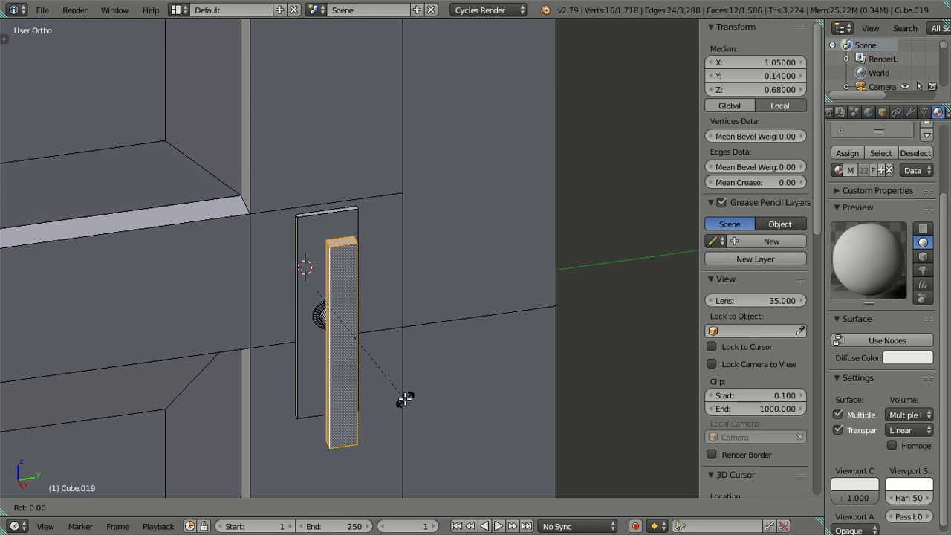
{"action": "type", "text": "90"}
{"action": "key", "text": "Return"}
{"action": "key", "text": "KP_7"}
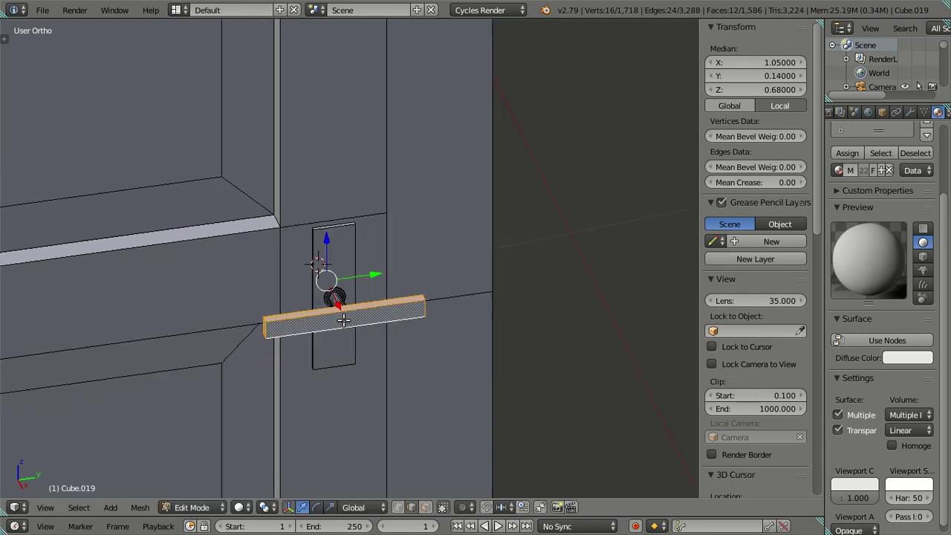
{"action": "key", "text": "z"}
{"action": "scroll", "coordinate": [350, 312], "scroll_direction": "up", "scroll_amount": 3}
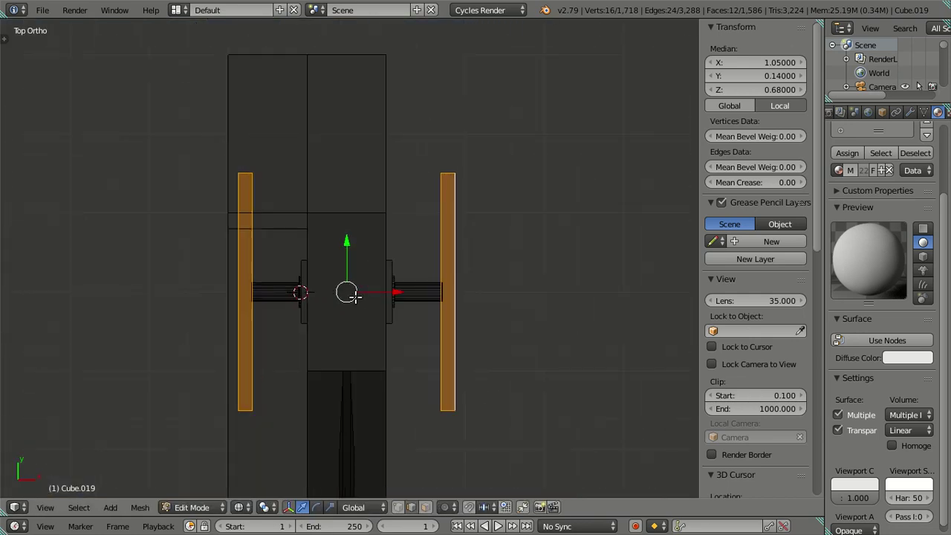
{"action": "scroll", "coordinate": [351, 260], "scroll_direction": "up", "scroll_amount": 2}
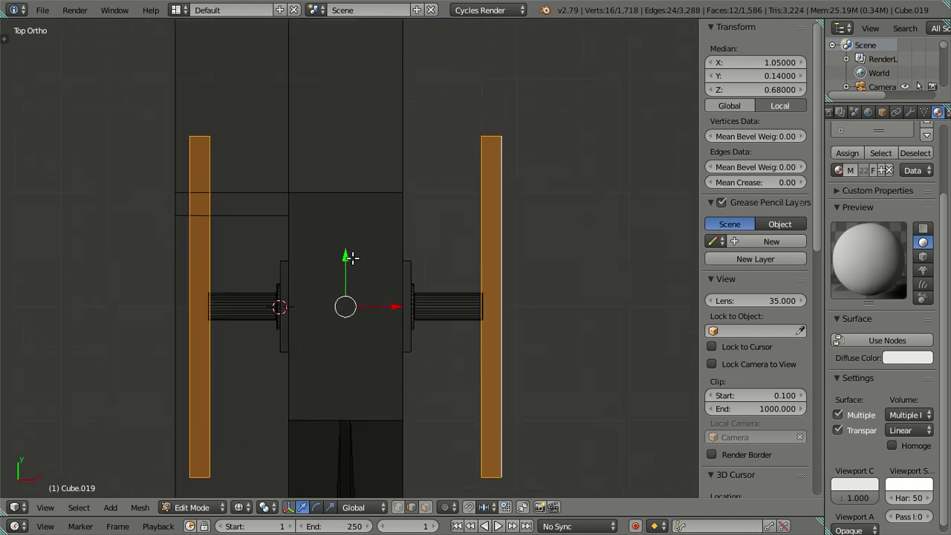
- Slide both lever bars along Y and set their median Y to exactly 0.118
{"action": "mouse_move", "coordinate": [345, 258]}
{"action": "left_mouse_down"}
{"action": "mouse_move", "coordinate": [366, 398]}
{"action": "mouse_move", "coordinate": [366, 380]}
{"action": "left_mouse_up"}
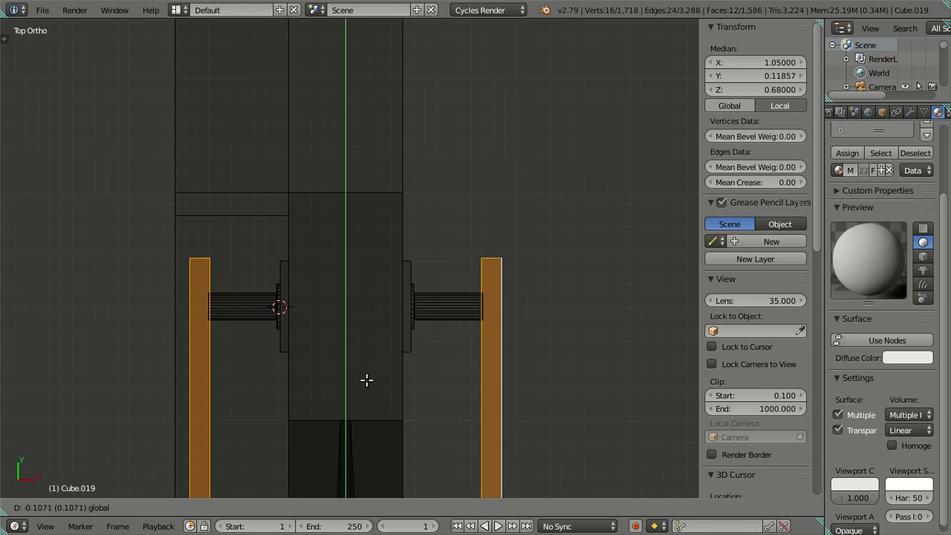
{"action": "left_click_drag", "start_coordinate": [366, 379], "coordinate": [369, 388]}
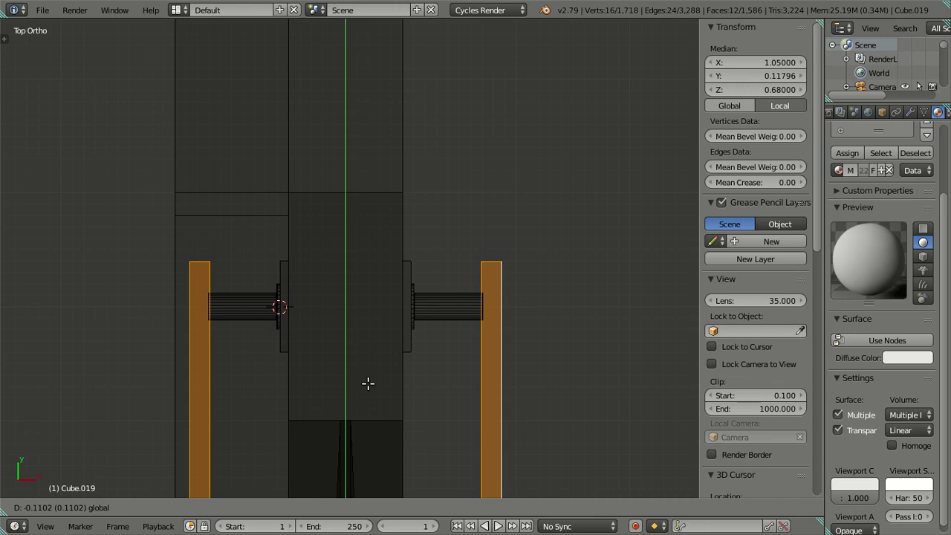
{"action": "left_click_drag", "start_coordinate": [368, 384], "coordinate": [370, 385]}
{"action": "left_click_drag", "start_coordinate": [368, 384], "coordinate": [371, 388]}
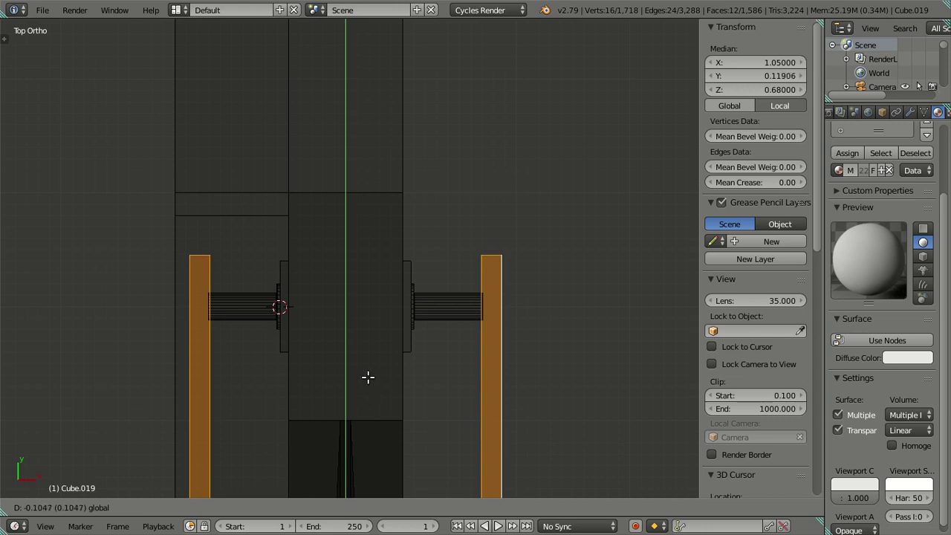
{"action": "left_click_drag", "start_coordinate": [370, 385], "coordinate": [371, 382]}
{"action": "left_click", "coordinate": [780, 77]}
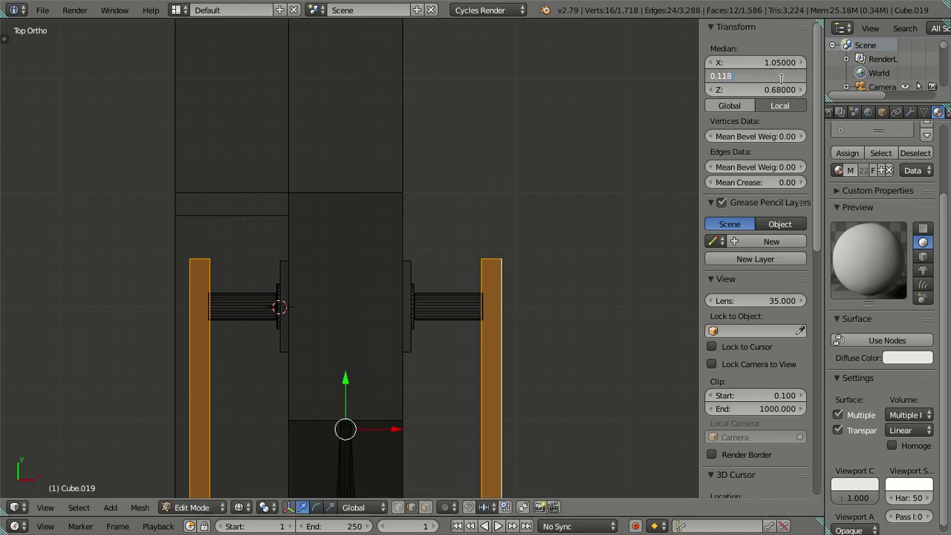
{"action": "key", "text": "Return"}
{"action": "scroll", "coordinate": [481, 210], "scroll_direction": "up", "scroll_amount": 1}
{"action": "scroll", "coordinate": [481, 223], "scroll_direction": "up", "scroll_amount": 2}
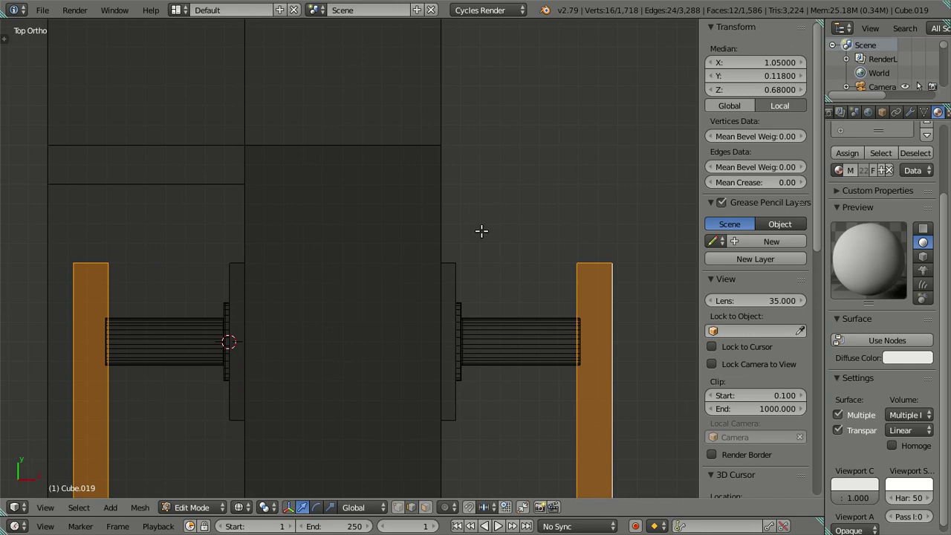
- Add two loop cuts across each of the two lever bars
{"action": "key", "text": "a"}
{"action": "key", "text": "KP_1"}
{"action": "mouse_move", "coordinate": [493, 335]}
{"action": "middle_mouse_down"}
{"action": "mouse_move", "coordinate": [418, 245]}
{"action": "mouse_move", "coordinate": [404, 350]}
{"action": "mouse_move", "coordinate": [439, 391]}
{"action": "mouse_move", "coordinate": [505, 383]}
{"action": "middle_mouse_up"}
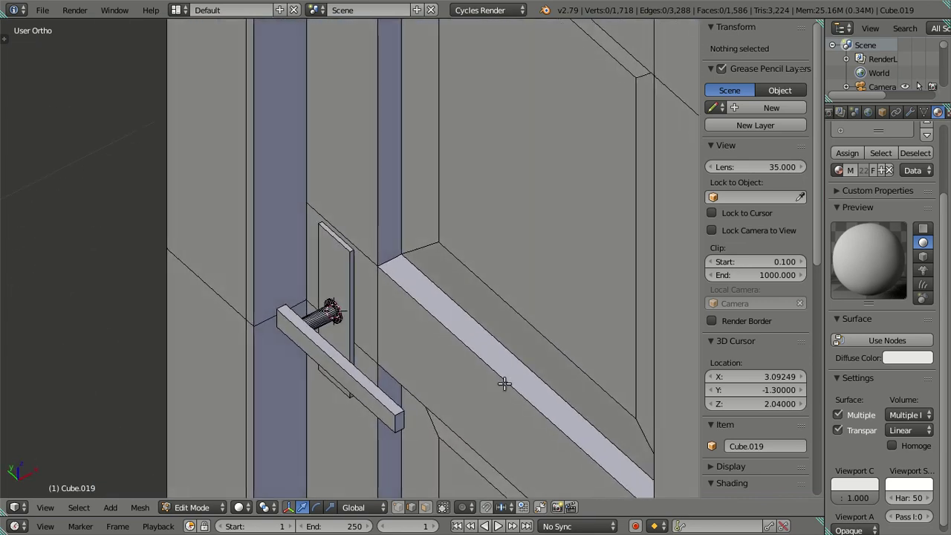
{"action": "mouse_move", "coordinate": [397, 370]}
{"action": "middle_mouse_down"}
{"action": "mouse_move", "coordinate": [446, 382]}
{"action": "mouse_move", "coordinate": [454, 492]}
{"action": "mouse_move", "coordinate": [440, 371]}
{"action": "mouse_move", "coordinate": [450, 387]}
{"action": "mouse_move", "coordinate": [471, 270]}
{"action": "mouse_move", "coordinate": [426, 243]}
{"action": "mouse_move", "coordinate": [410, 334]}
{"action": "mouse_move", "coordinate": [420, 379]}
{"action": "middle_mouse_up"}
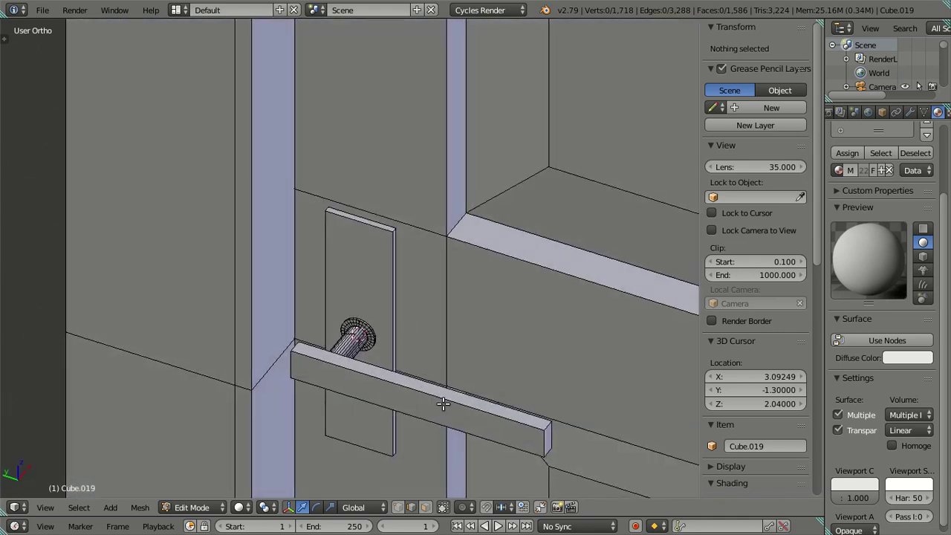
{"action": "key", "text": "ctrl+r"}
{"action": "scroll", "coordinate": [443, 403], "scroll_direction": "up", "scroll_amount": 1}
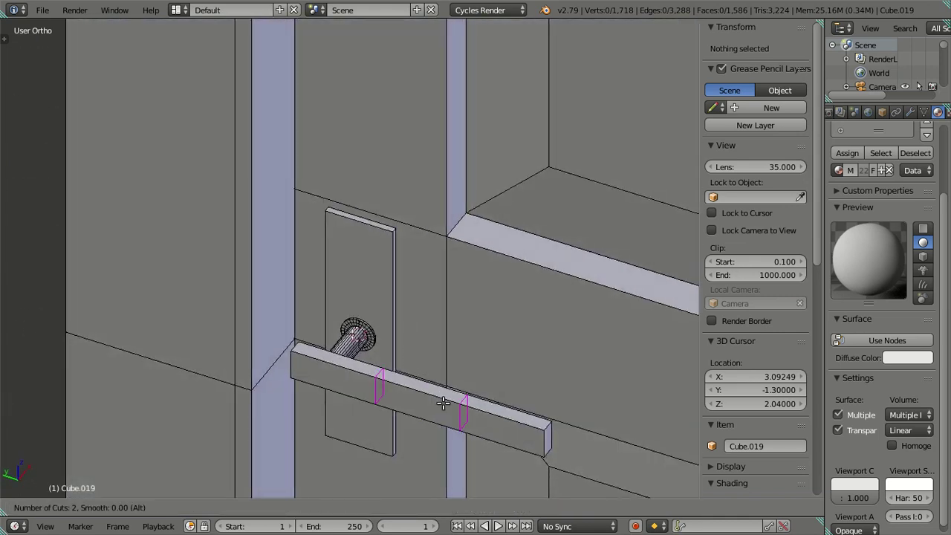
{"action": "left_click", "coordinate": [443, 403]}
{"action": "mouse_move", "coordinate": [443, 403]}
{"action": "middle_mouse_down"}
{"action": "mouse_move", "coordinate": [461, 461]}
{"action": "mouse_move", "coordinate": [374, 393]}
{"action": "mouse_move", "coordinate": [372, 409]}
{"action": "middle_mouse_up"}
{"action": "key", "text": "ctrl+r"}
{"action": "left_click", "coordinate": [373, 414]}
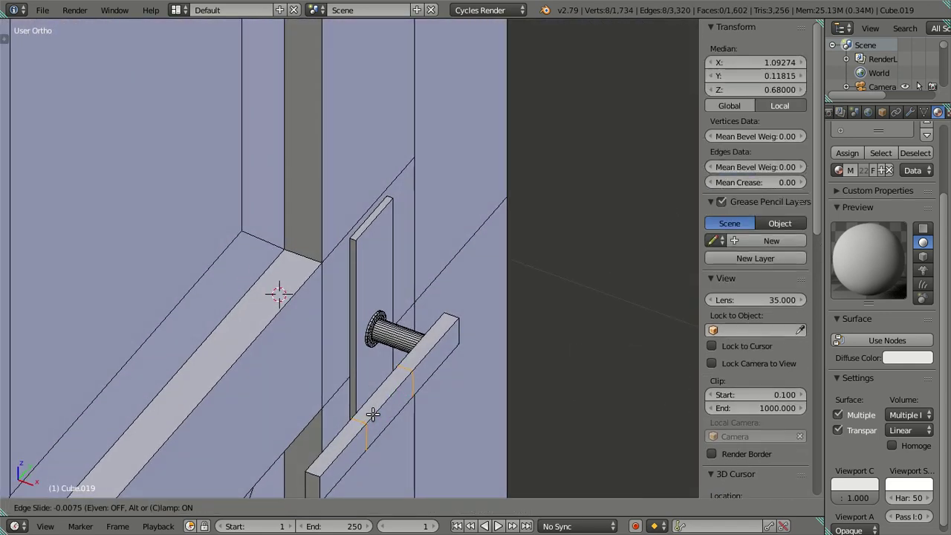
{"action": "left_click", "coordinate": [372, 414]}
- Select the outer end faces of both lever bars and view them from the top
{"action": "key", "text": "a"}
{"action": "middle_click_drag", "start_coordinate": [446, 431], "coordinate": [477, 270], "text": "shift"}
{"action": "scroll", "coordinate": [478, 270], "scroll_direction": "up", "scroll_amount": 1}
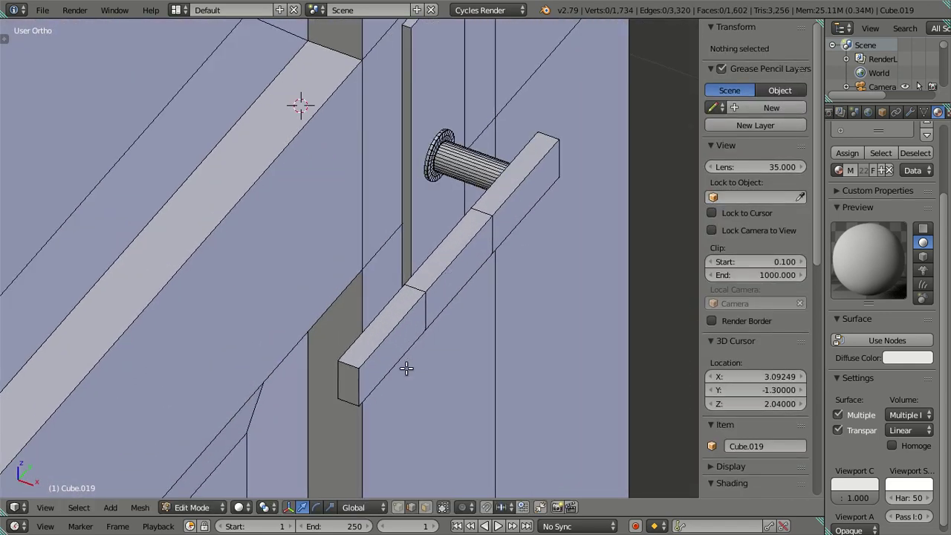
{"action": "left_click", "coordinate": [347, 376]}
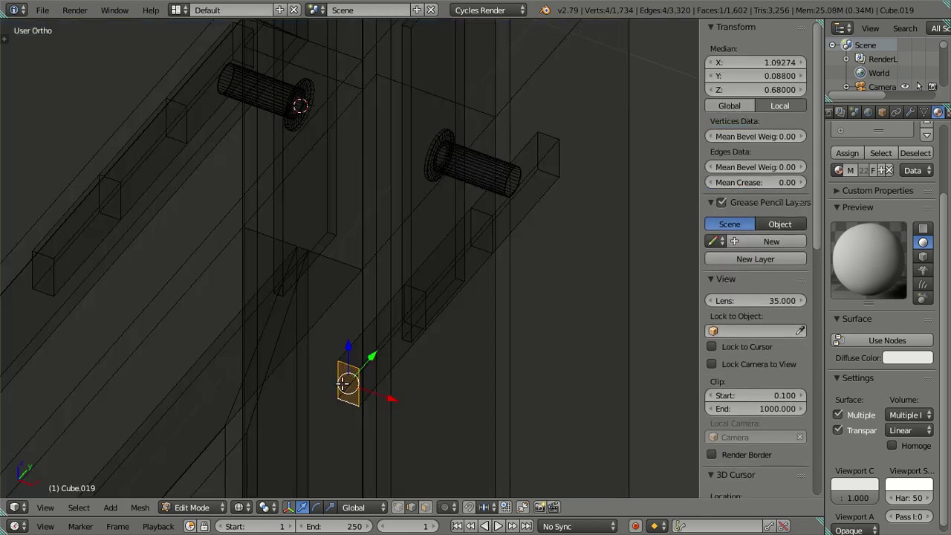
{"action": "key", "text": "z"}
{"action": "middle_click_drag", "start_coordinate": [351, 364], "coordinate": [408, 339]}
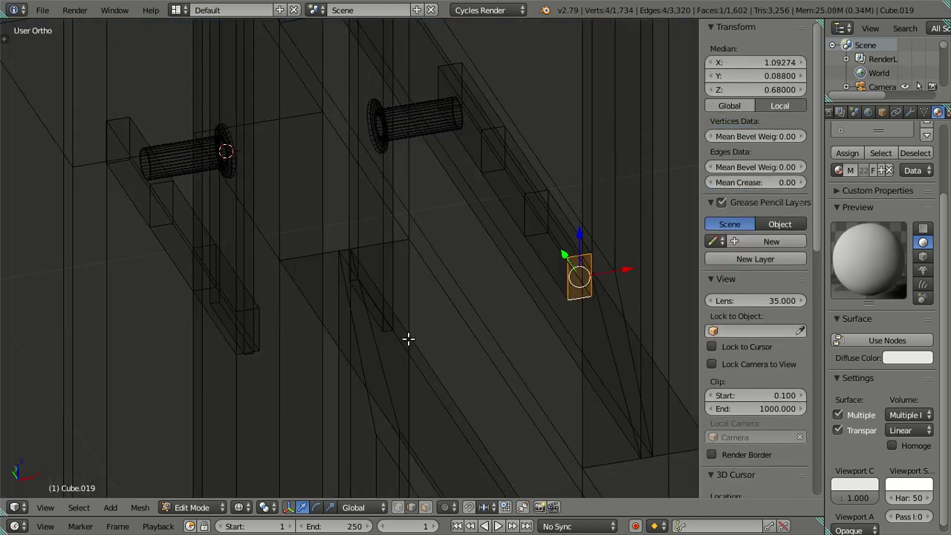
{"action": "key", "text": "z"}
{"action": "left_click", "coordinate": [260, 334], "text": "shift"}
{"action": "left_click", "coordinate": [271, 328], "text": "shift"}
{"action": "mouse_move", "coordinate": [309, 345]}
{"action": "middle_mouse_down"}
{"action": "mouse_move", "coordinate": [334, 365]}
{"action": "mouse_move", "coordinate": [638, 325]}
{"action": "mouse_move", "coordinate": [558, 346]}
{"action": "middle_mouse_up"}
{"action": "left_click", "coordinate": [346, 367], "text": "shift"}
{"action": "key", "text": "KP_7"}
{"action": "scroll", "coordinate": [537, 331], "scroll_direction": "up", "scroll_amount": 3}
{"action": "scroll", "coordinate": [513, 333], "scroll_direction": "up", "scroll_amount": 2}
{"action": "scroll", "coordinate": [546, 313], "scroll_direction": "down", "scroll_amount": 2, "text": "shift"}
{"action": "scroll", "coordinate": [510, 350], "scroll_direction": "down", "scroll_amount": 2, "text": "shift"}
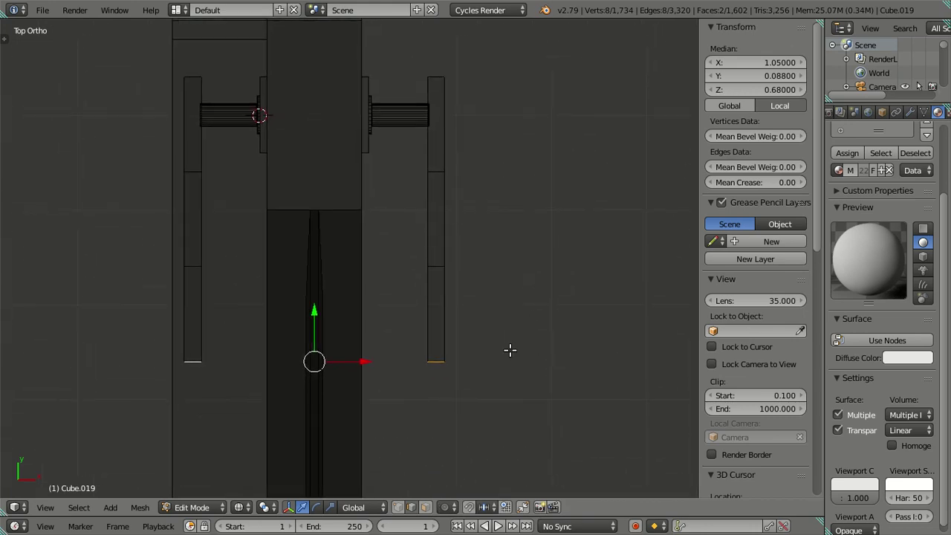
{"action": "scroll", "coordinate": [510, 350], "scroll_direction": "up", "scroll_amount": 2}
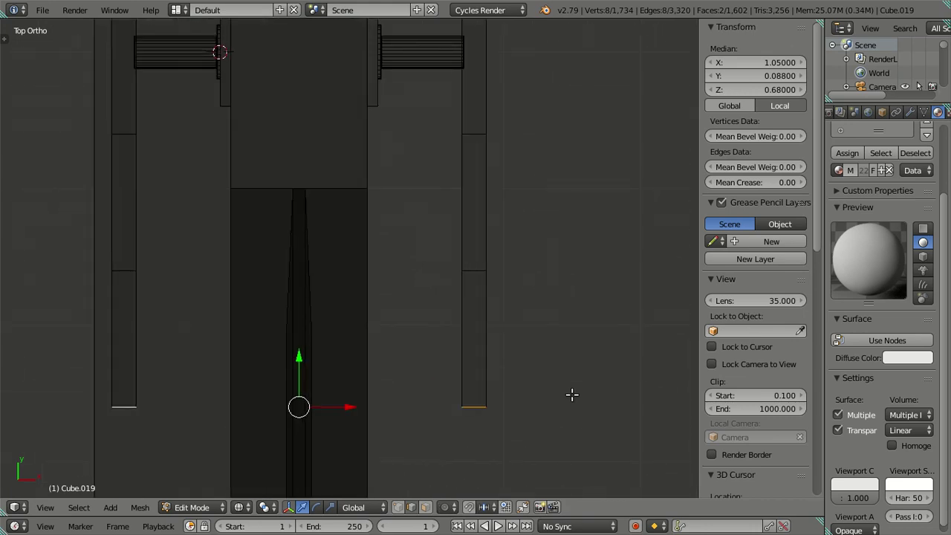
- Scale the lever end faces to 0.9 along X
{"action": "key", "text": "s"}
{"action": "key", "text": "x"}
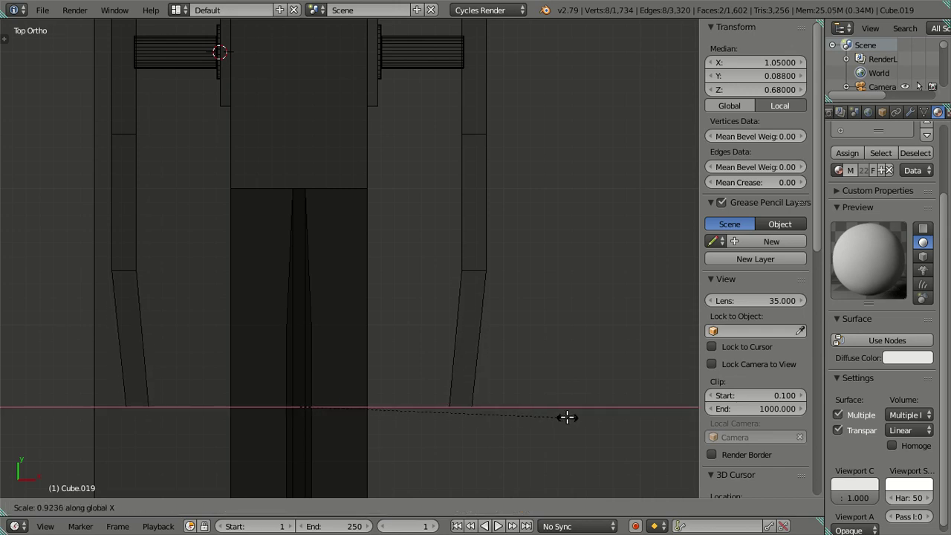
{"action": "type", "text": ".9"}
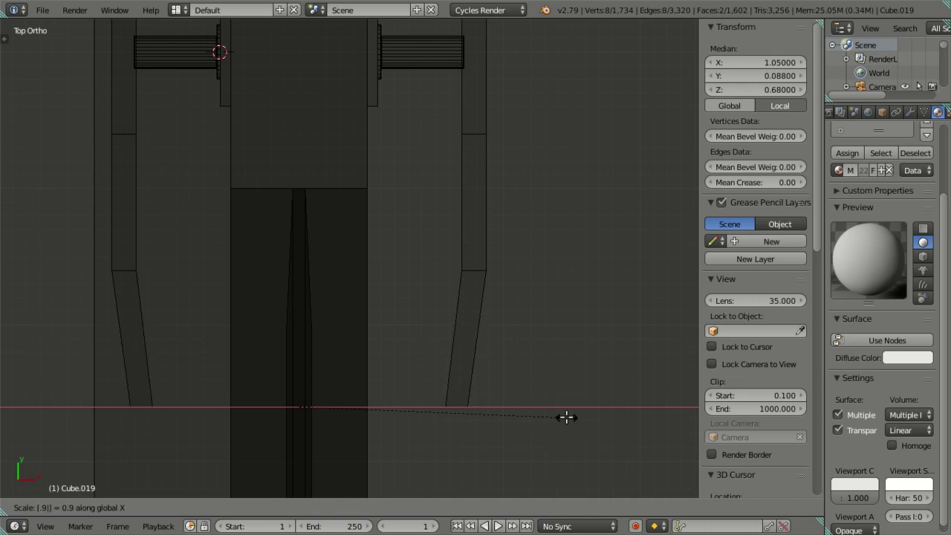
{"action": "left_click", "coordinate": [566, 418]}
- Narrow the middle loops of both levers along X to 0.95, then a further 0.975
{"action": "key", "text": "a"}
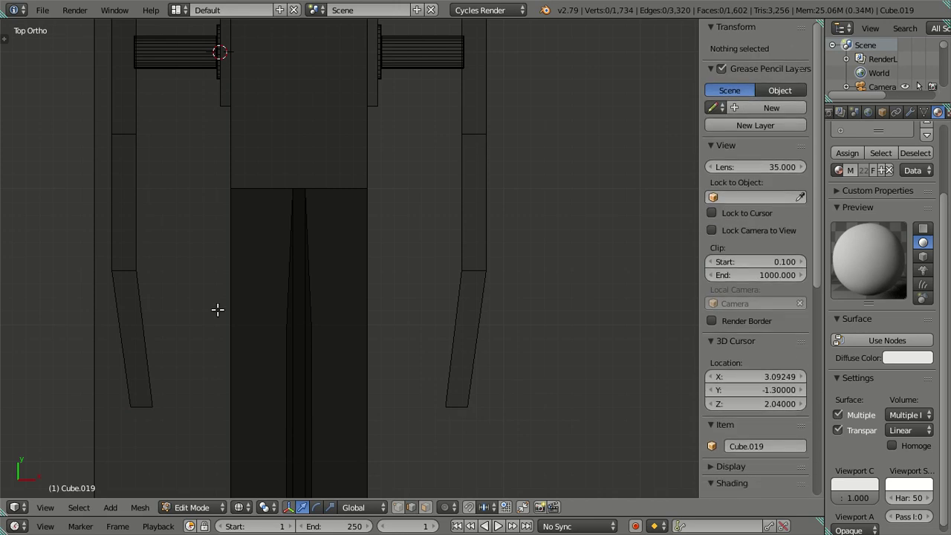
{"action": "right_click", "coordinate": [128, 270]}
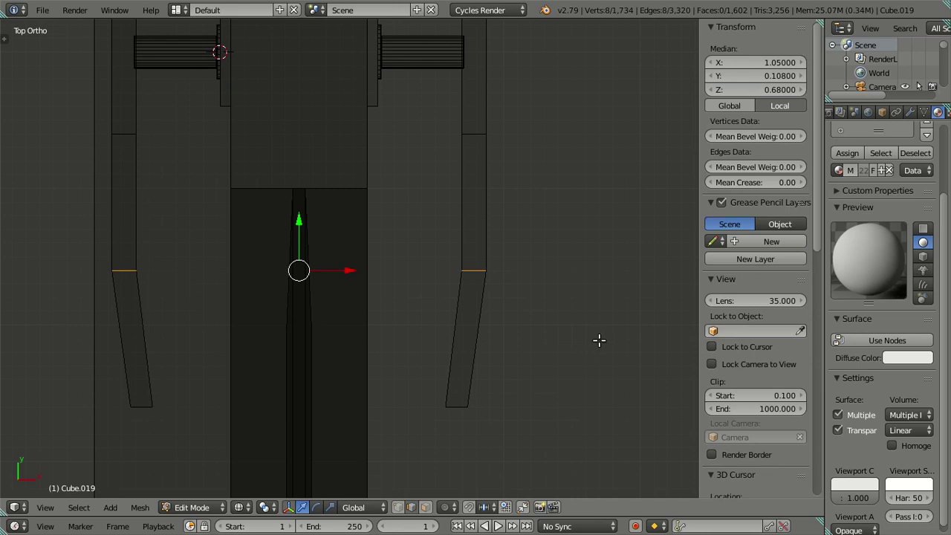
{"action": "key", "text": "s"}
{"action": "key", "text": "x"}
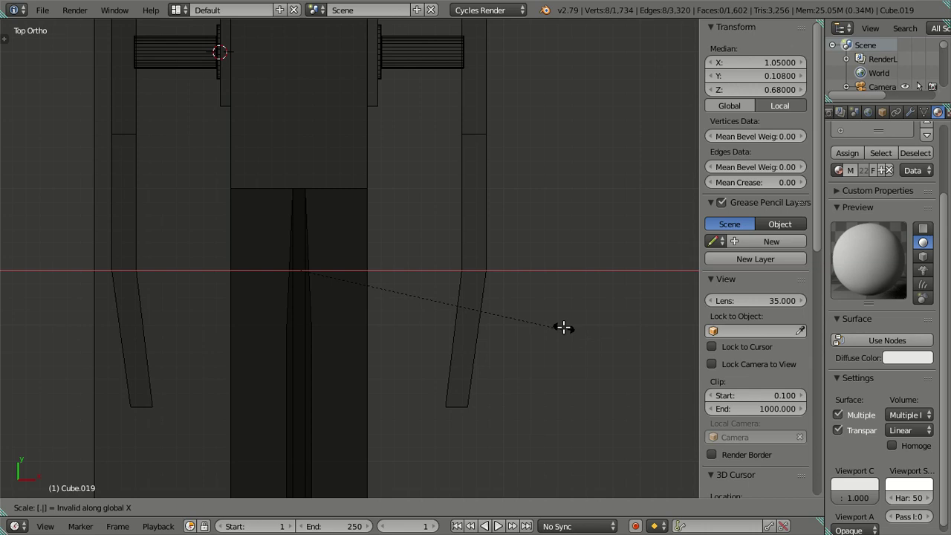
{"action": "key", "text": "Escape"}
{"action": "key", "text": "s"}
{"action": "key", "text": "x"}
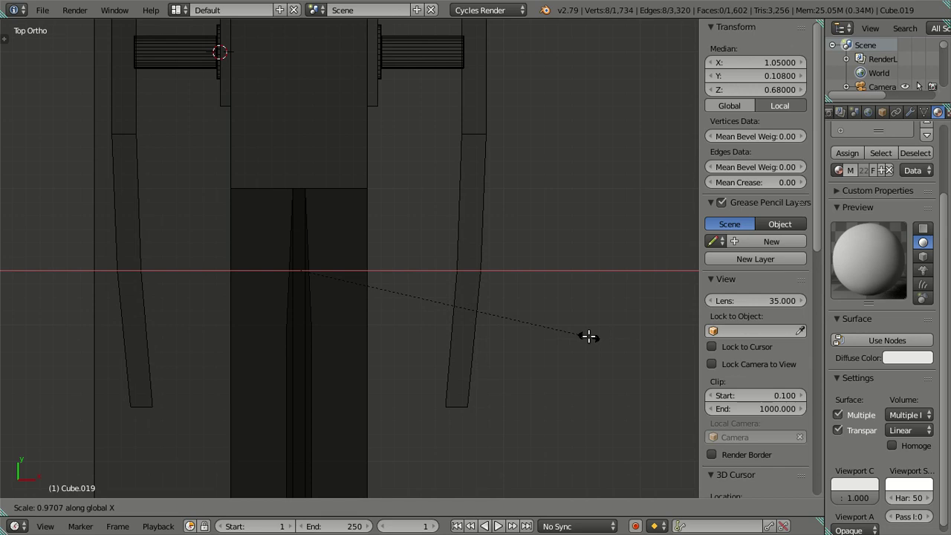
{"action": "type", "text": ".95"}
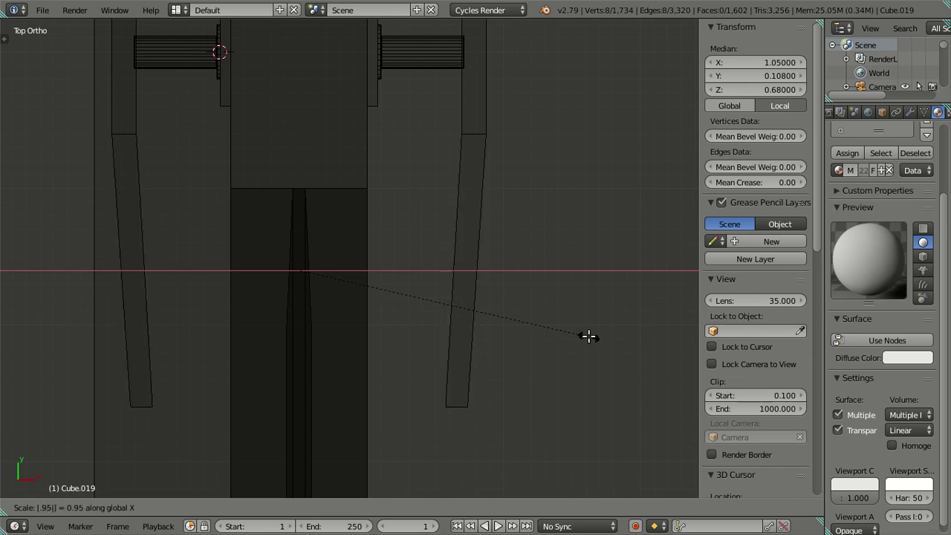
{"action": "key", "text": "Return"}
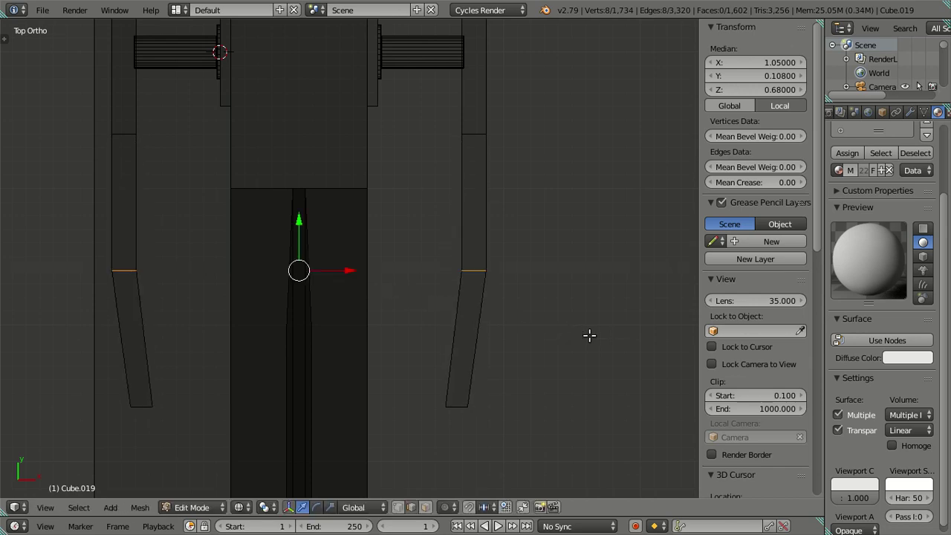
{"action": "key", "text": "s"}
{"action": "key", "text": "x"}
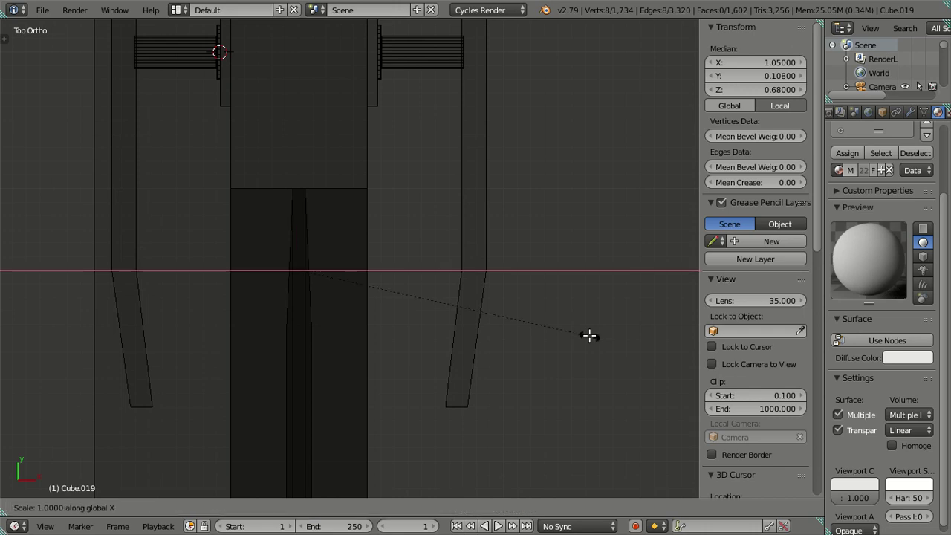
{"action": "type", "text": "975"}
{"action": "key", "text": "Return"}
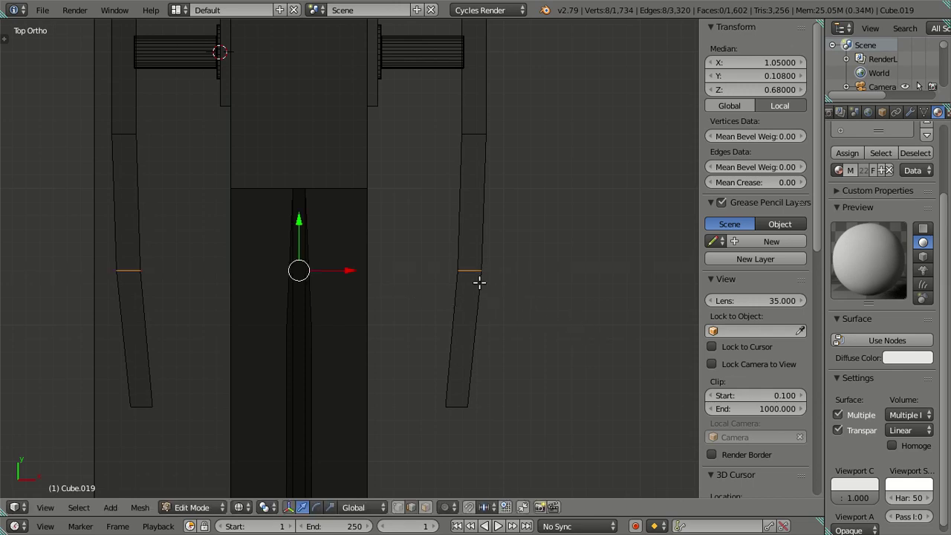
- Deselect everything and return to Object Mode to inspect the curved levers
{"action": "key", "text": "a"}
{"action": "mouse_move", "coordinate": [495, 315]}
{"action": "middle_mouse_down"}
{"action": "mouse_move", "coordinate": [499, 350]}
{"action": "mouse_move", "coordinate": [443, 307]}
{"action": "mouse_move", "coordinate": [401, 238]}
{"action": "mouse_move", "coordinate": [333, 255]}
{"action": "mouse_move", "coordinate": [423, 244]}
{"action": "mouse_move", "coordinate": [464, 298]}
{"action": "mouse_move", "coordinate": [493, 385]}
{"action": "mouse_move", "coordinate": [507, 361]}
{"action": "mouse_move", "coordinate": [506, 305]}
{"action": "mouse_move", "coordinate": [501, 248]}
{"action": "mouse_move", "coordinate": [481, 212]}
{"action": "mouse_move", "coordinate": [433, 204]}
{"action": "mouse_move", "coordinate": [399, 226]}
{"action": "mouse_move", "coordinate": [382, 286]}
{"action": "mouse_move", "coordinate": [414, 344]}
{"action": "mouse_move", "coordinate": [384, 275]}
{"action": "mouse_move", "coordinate": [376, 203]}
{"action": "mouse_move", "coordinate": [484, 208]}
{"action": "mouse_move", "coordinate": [469, 152]}
{"action": "mouse_move", "coordinate": [448, 206]}
{"action": "mouse_move", "coordinate": [455, 331]}
{"action": "mouse_move", "coordinate": [471, 312]}
{"action": "mouse_move", "coordinate": [482, 218]}
{"action": "mouse_move", "coordinate": [501, 229]}
{"action": "middle_mouse_up"}
{"action": "key", "text": "Tab"}
- In Edit Mode, select both lever bars and their bolts in wireframe side view
{"action": "mouse_move", "coordinate": [386, 235]}
{"action": "middle_mouse_down"}
{"action": "mouse_move", "coordinate": [401, 307]}
{"action": "mouse_move", "coordinate": [388, 293]}
{"action": "middle_mouse_up"}
{"action": "key", "text": "KP_3"}
{"action": "key", "text": "z"}
{"action": "scroll", "coordinate": [392, 264], "scroll_direction": "up", "scroll_amount": 2}
{"action": "scroll", "coordinate": [396, 260], "scroll_direction": "up", "scroll_amount": 2}
{"action": "mouse_move", "coordinate": [442, 209]}
{"action": "middle_mouse_down", "text": "shift"}
{"action": "mouse_move", "coordinate": [391, 282]}
{"action": "mouse_move", "coordinate": [408, 272]}
{"action": "mouse_move", "coordinate": [409, 338]}
{"action": "mouse_move", "coordinate": [420, 333]}
{"action": "mouse_move", "coordinate": [435, 266]}
{"action": "middle_mouse_up", "text": "shift"}
{"action": "key", "text": "l"}
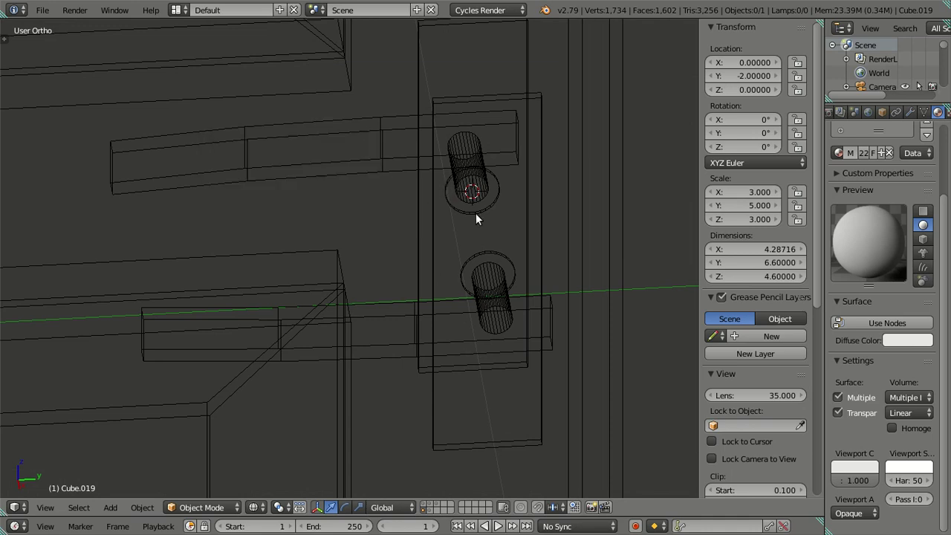
{"action": "key", "text": "Tab"}
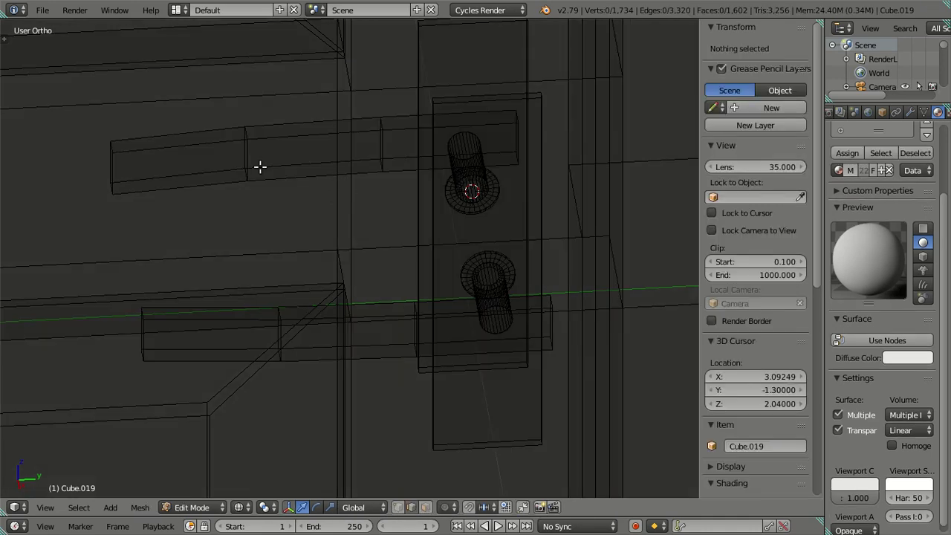
{"action": "key", "text": "l"}
{"action": "middle_click_drag", "start_coordinate": [481, 192], "coordinate": [487, 274]}
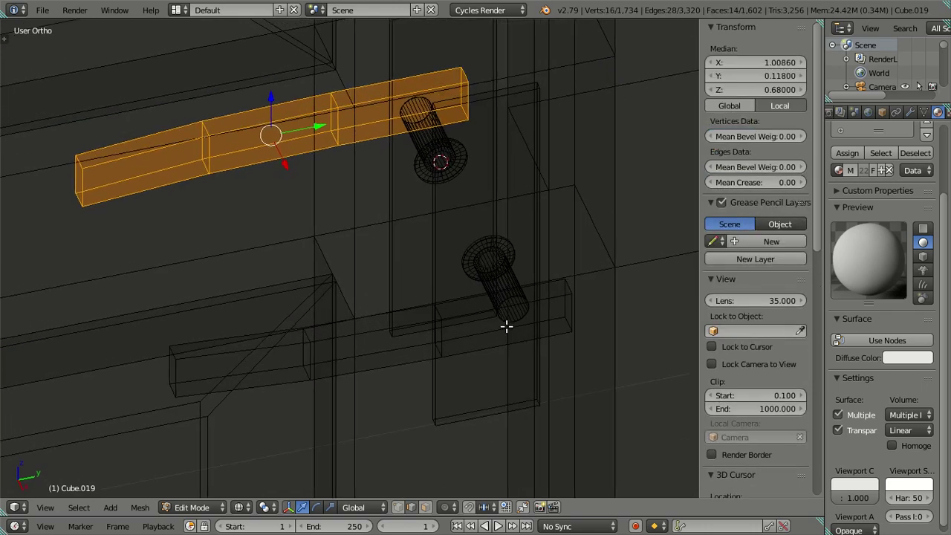
{"action": "key", "text": "l"}
{"action": "key", "text": "l"}
{"action": "key", "text": "l"}
{"action": "key", "text": "l"}
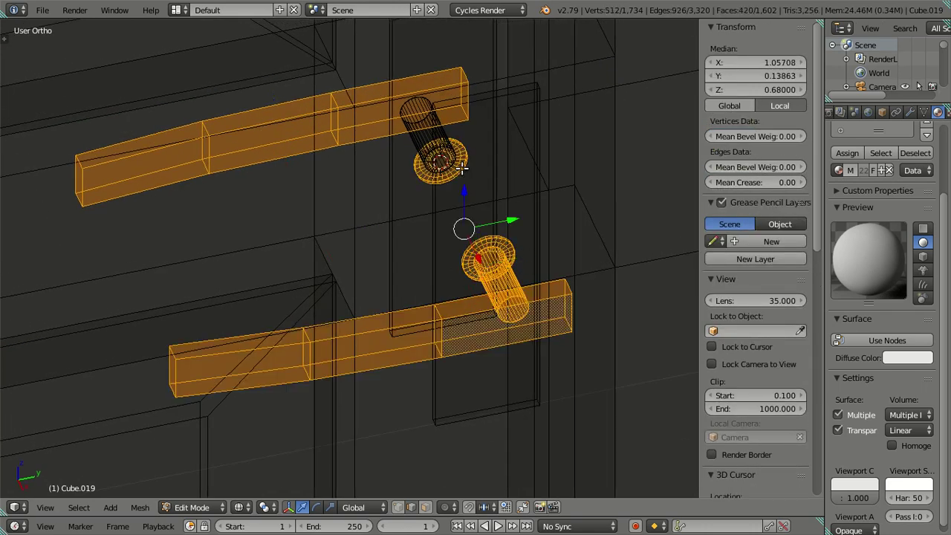
{"action": "key", "text": "l"}
{"action": "middle_click_drag", "start_coordinate": [520, 246], "coordinate": [491, 182]}
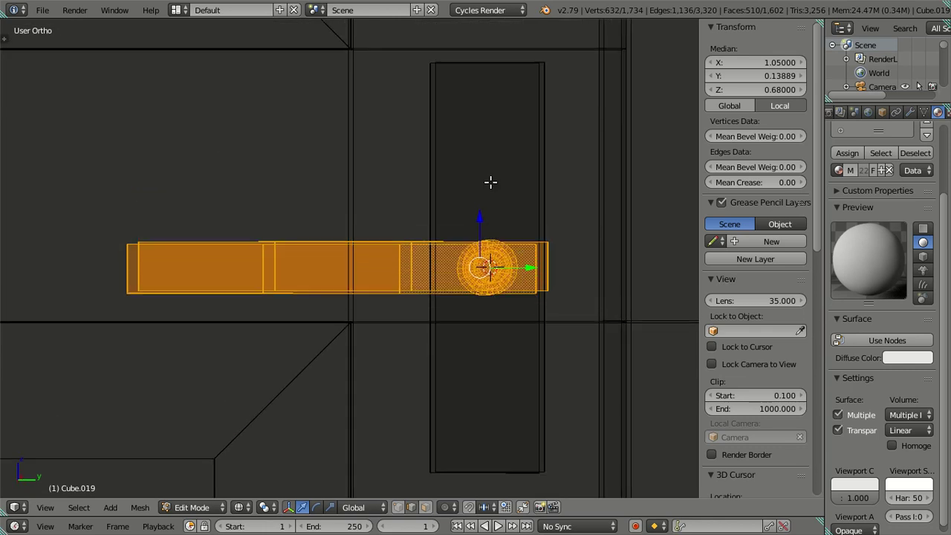
{"action": "key", "text": "KP_3"}
{"action": "scroll", "coordinate": [490, 182], "scroll_direction": "down", "scroll_amount": 3}
{"action": "scroll", "coordinate": [436, 255], "scroll_direction": "up", "scroll_amount": 1}
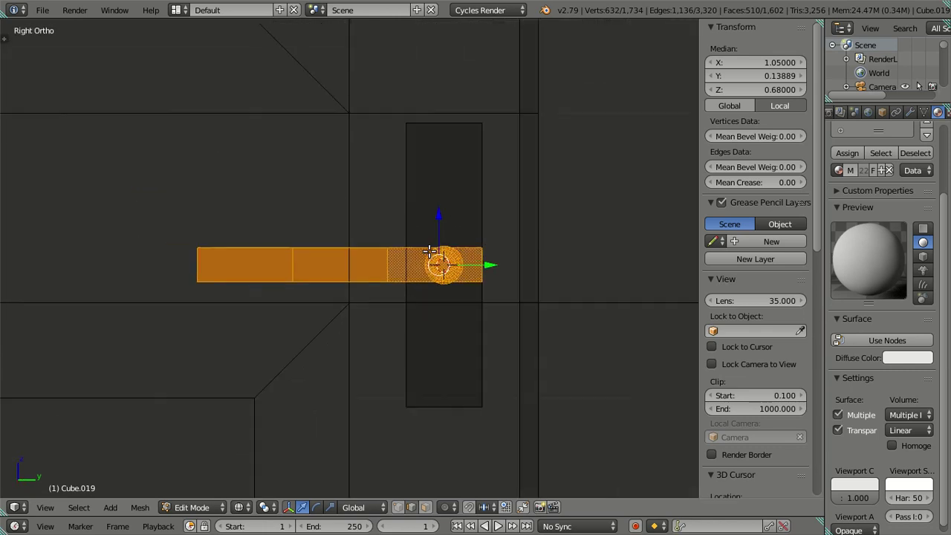
{"action": "scroll", "coordinate": [430, 253], "scroll_direction": "up", "scroll_amount": 1}
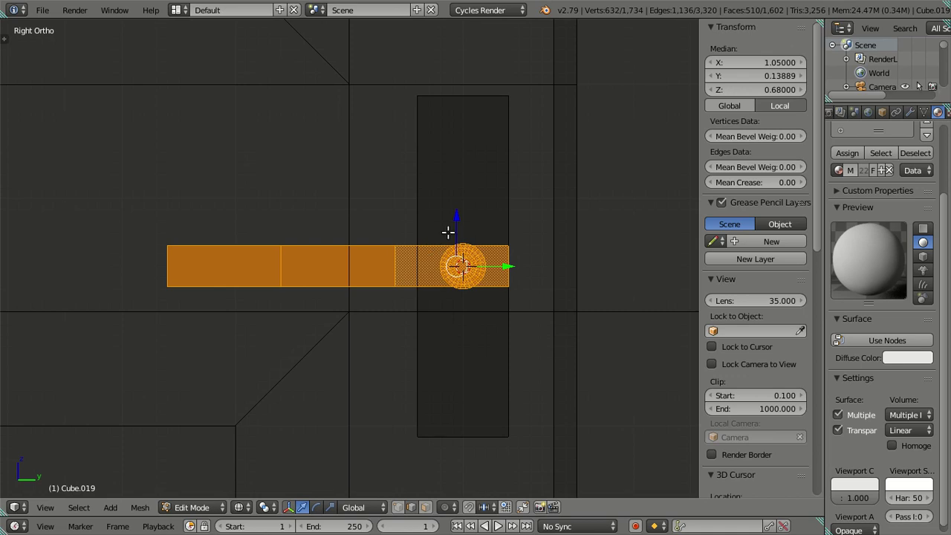
- Add a trial edge loop above the handle, then undo it
{"action": "key", "text": "ctrl+r"}
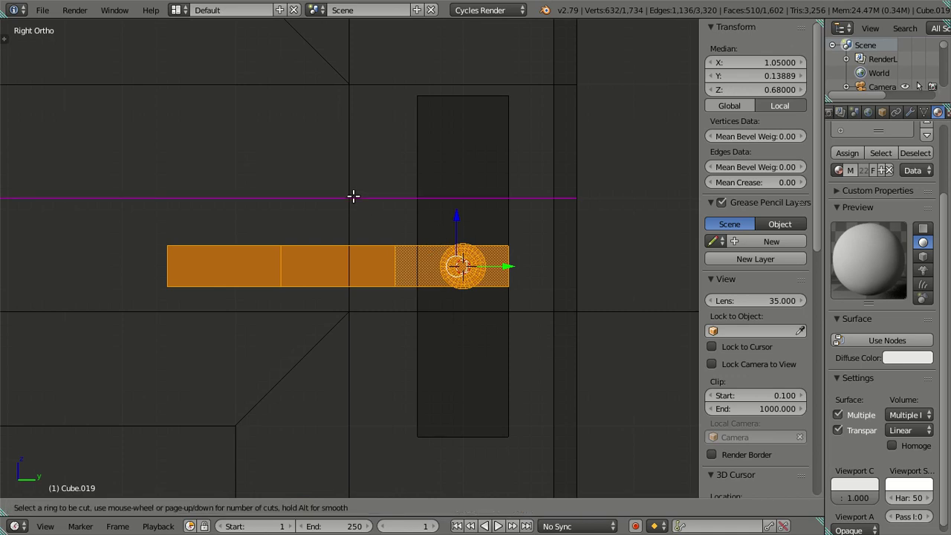
{"action": "left_click", "coordinate": [353, 196]}
{"action": "right_click", "coordinate": [621, 122]}
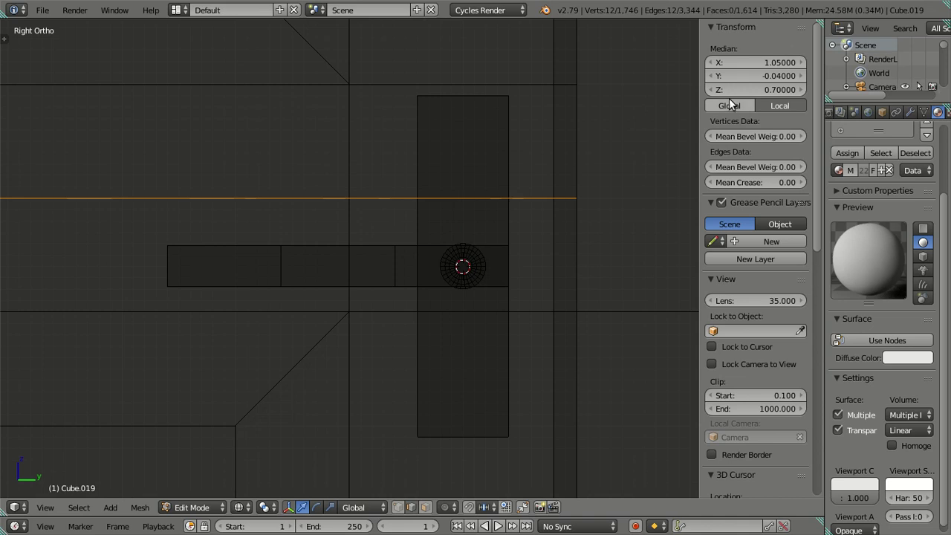
{"action": "key", "text": "Return"}
{"action": "key", "text": "z"}
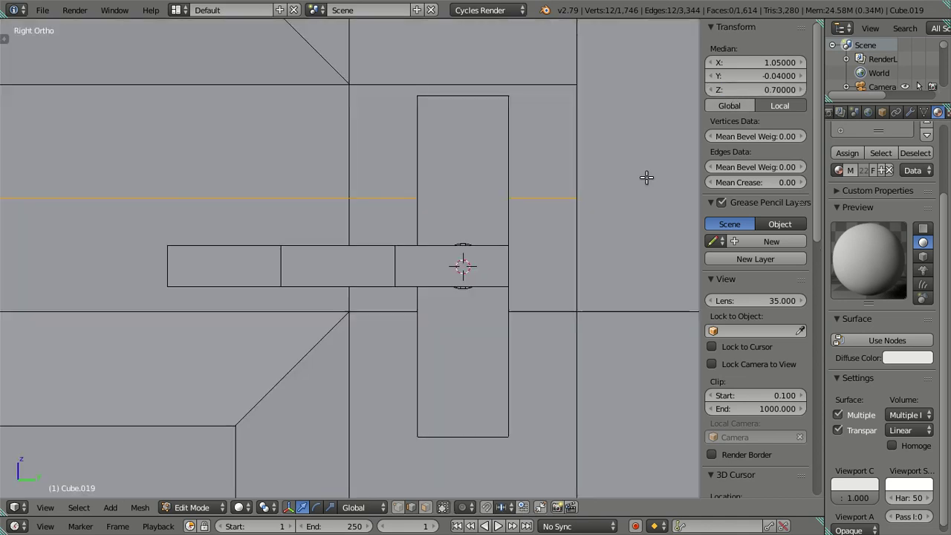
{"action": "key", "text": "ctrl+z"}
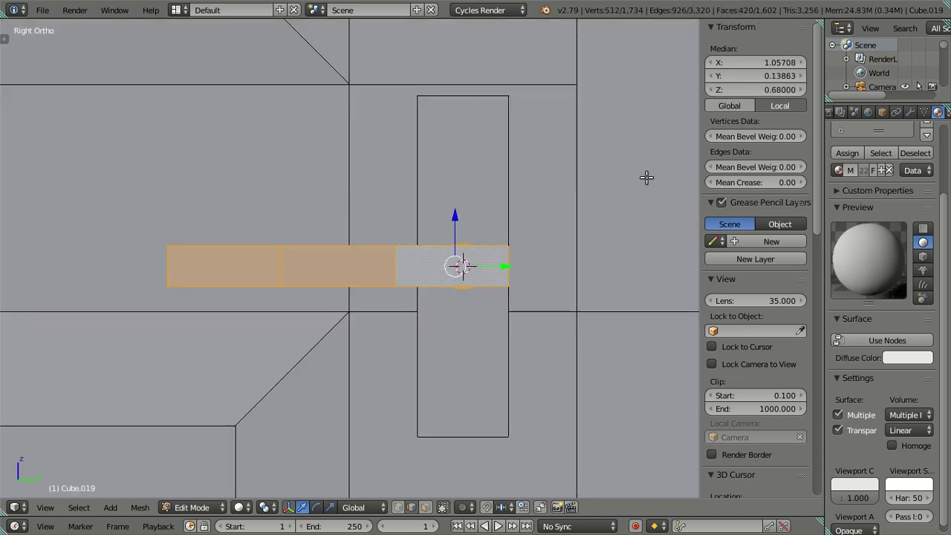
{"action": "key", "text": "ctrl+z"}
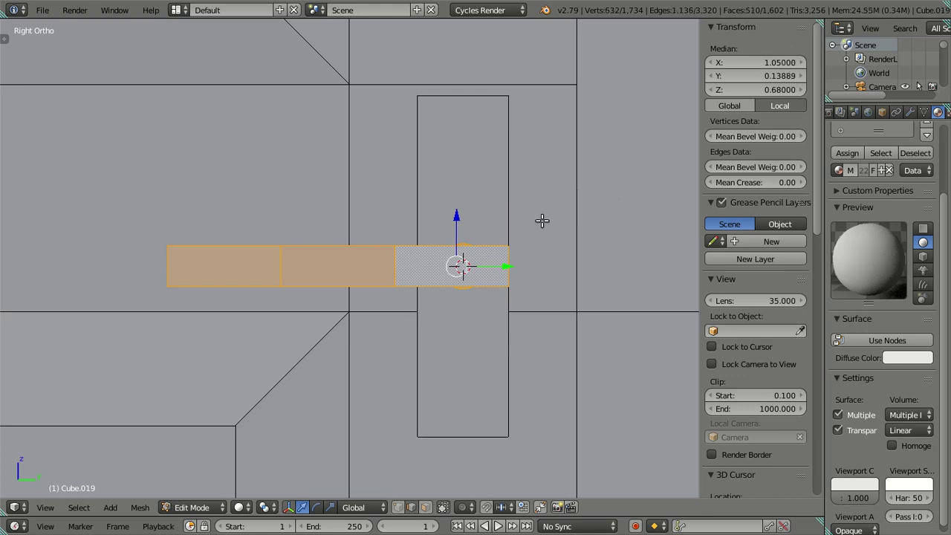
- Deselect the mesh and save the file over the existing one
{"action": "middle_click_drag", "start_coordinate": [542, 220], "coordinate": [555, 295]}
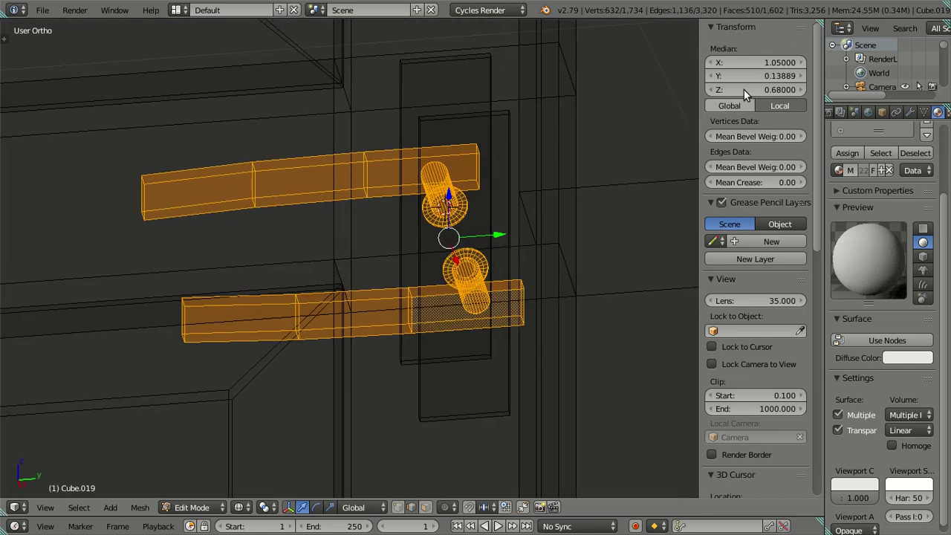
{"action": "key", "text": "a"}
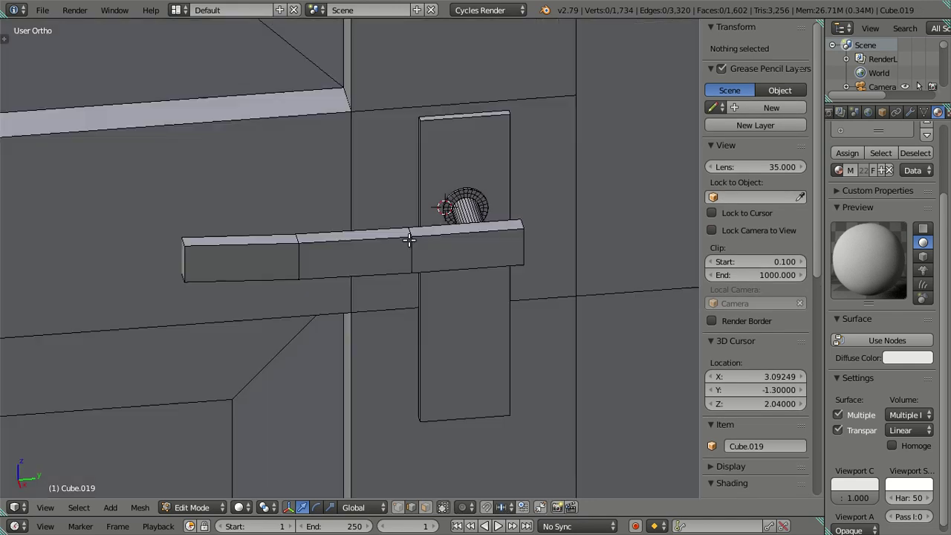
{"action": "mouse_move", "coordinate": [293, 224]}
{"action": "middle_mouse_down"}
{"action": "mouse_move", "coordinate": [577, 177]}
{"action": "mouse_move", "coordinate": [535, 212]}
{"action": "middle_mouse_up"}
{"action": "scroll", "coordinate": [458, 218], "scroll_direction": "down", "scroll_amount": 3}
{"action": "scroll", "coordinate": [468, 225], "scroll_direction": "down", "scroll_amount": 2}
{"action": "key", "text": "ctrl+s"}
{"action": "left_click", "coordinate": [468, 227]}
- Re-enter Edit Mode close to the door handle and select an edge on the handle bar
{"action": "key", "text": "Tab"}
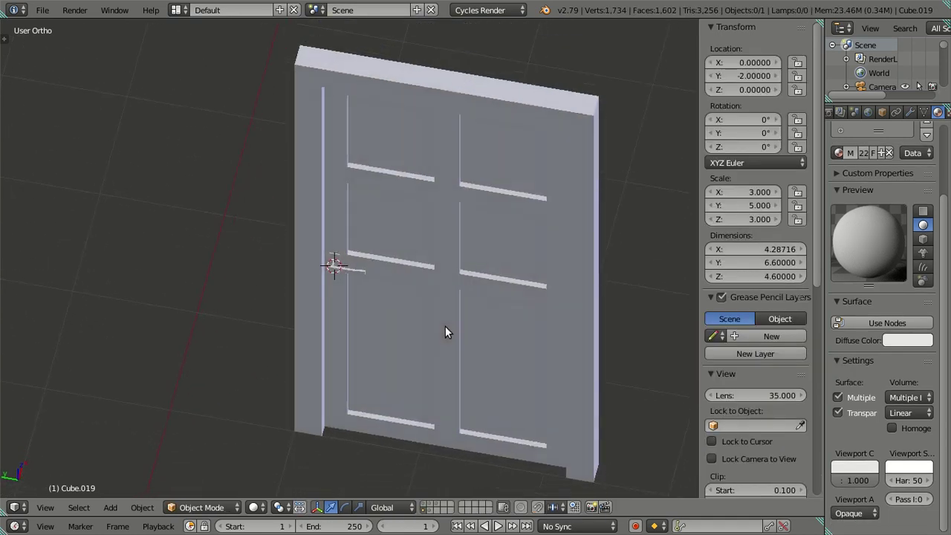
{"action": "scroll", "coordinate": [442, 256], "scroll_direction": "up", "scroll_amount": 3}
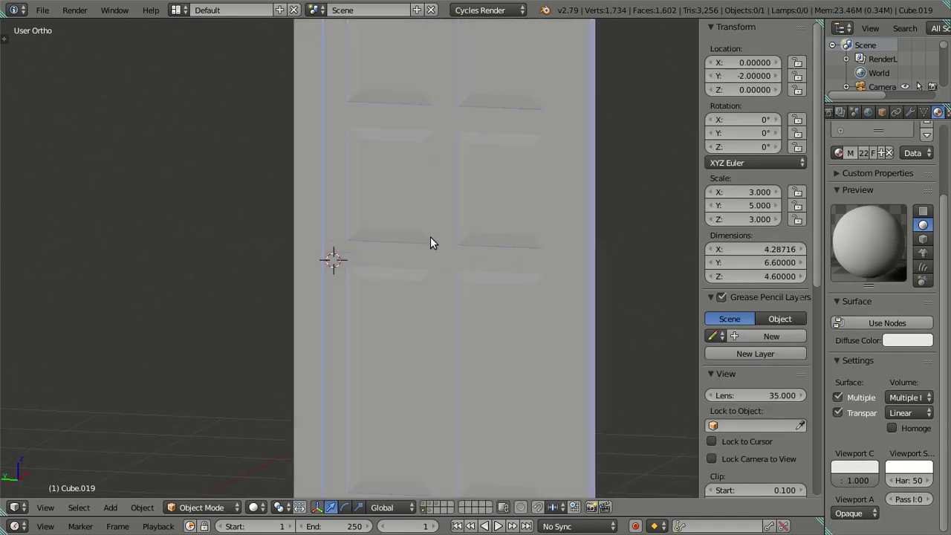
{"action": "mouse_move", "coordinate": [317, 278]}
{"action": "middle_mouse_down"}
{"action": "mouse_move", "coordinate": [289, 282]}
{"action": "mouse_move", "coordinate": [191, 262]}
{"action": "mouse_move", "coordinate": [210, 262]}
{"action": "mouse_move", "coordinate": [229, 201]}
{"action": "mouse_move", "coordinate": [306, 205]}
{"action": "mouse_move", "coordinate": [498, 249]}
{"action": "mouse_move", "coordinate": [330, 223]}
{"action": "mouse_move", "coordinate": [316, 186]}
{"action": "mouse_move", "coordinate": [334, 216]}
{"action": "mouse_move", "coordinate": [644, 327]}
{"action": "mouse_move", "coordinate": [543, 325]}
{"action": "middle_mouse_up"}
{"action": "scroll", "coordinate": [579, 316], "scroll_direction": "up", "scroll_amount": 3}
{"action": "scroll", "coordinate": [612, 308], "scroll_direction": "up", "scroll_amount": 5}
{"action": "mouse_move", "coordinate": [611, 307]}
{"action": "middle_mouse_down", "text": "shift"}
{"action": "mouse_move", "coordinate": [401, 299]}
{"action": "mouse_move", "coordinate": [542, 297]}
{"action": "mouse_move", "coordinate": [414, 276]}
{"action": "mouse_move", "coordinate": [512, 293]}
{"action": "middle_mouse_up", "text": "shift"}
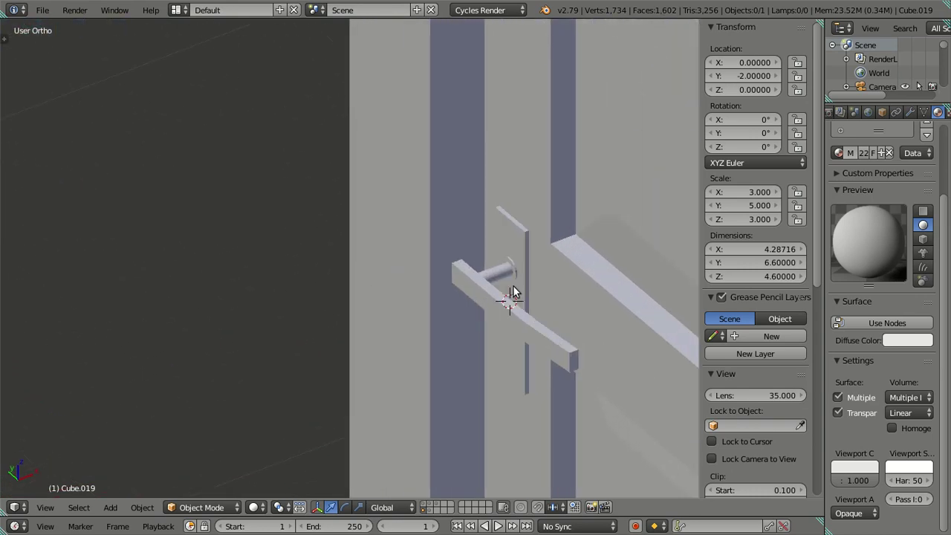
{"action": "key", "text": "Tab"}
{"action": "key", "text": "z"}
{"action": "scroll", "coordinate": [446, 266], "scroll_direction": "up", "scroll_amount": 3}
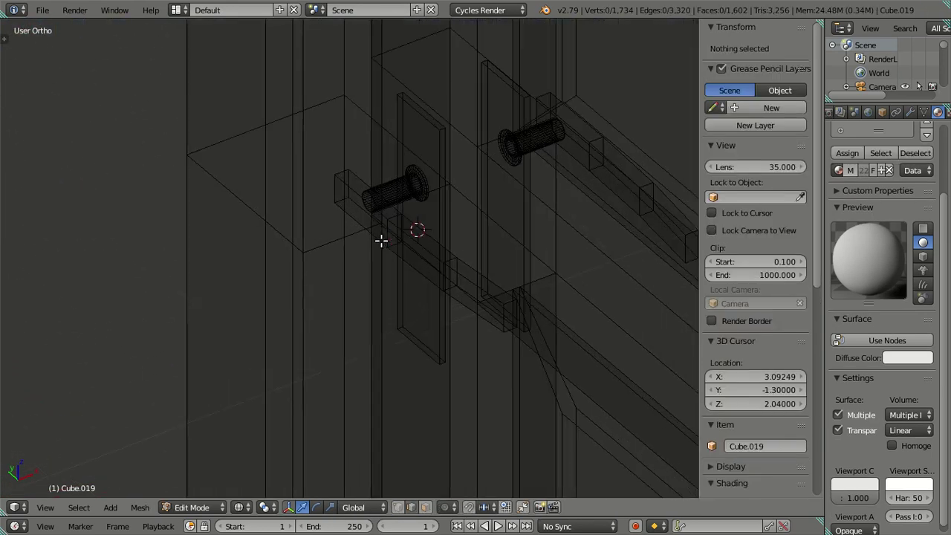
{"action": "middle_click_drag", "start_coordinate": [382, 240], "coordinate": [384, 220], "text": "shift"}
{"action": "key", "text": "z"}
{"action": "right_click", "coordinate": [394, 215]}
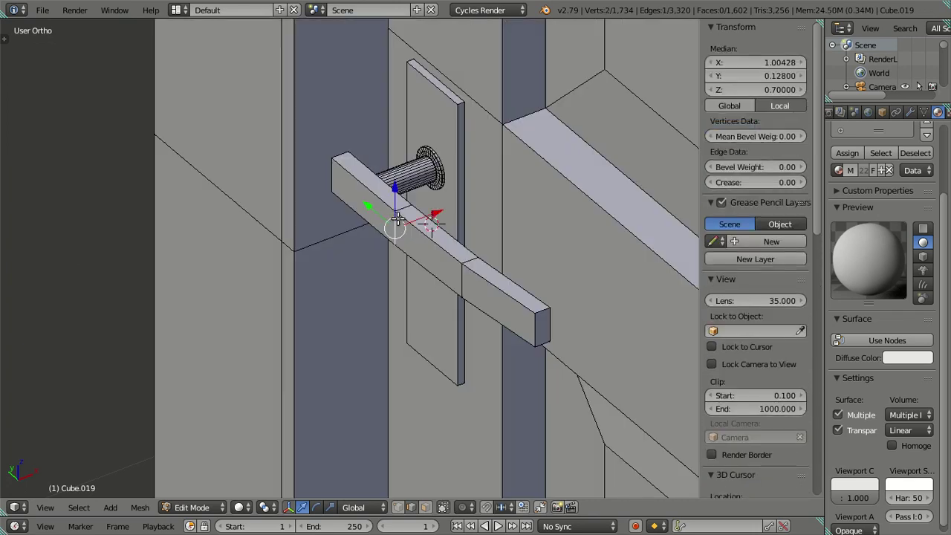
- Duplicate the connected handle and rose, and slide the copy along X to the left of the door
{"action": "key", "text": "l"}
{"action": "key", "text": "l"}
{"action": "key", "text": "l"}
{"action": "middle_click_drag", "start_coordinate": [431, 223], "coordinate": [437, 165]}
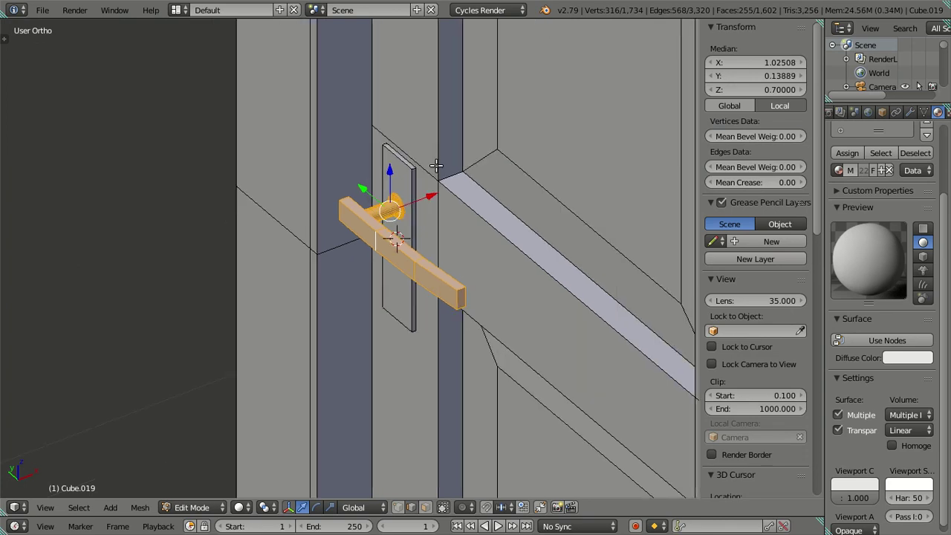
{"action": "scroll", "coordinate": [437, 165], "scroll_direction": "down", "scroll_amount": 3}
{"action": "key", "text": "shift+d"}
{"action": "right_click", "coordinate": [206, 198]}
{"action": "key", "text": "g"}
{"action": "key", "text": "x"}
{"action": "left_click", "coordinate": [97, 282]}
{"action": "scroll", "coordinate": [346, 206], "scroll_direction": "down", "scroll_amount": 3}
{"action": "scroll", "coordinate": [337, 215], "scroll_direction": "down", "scroll_amount": 2}
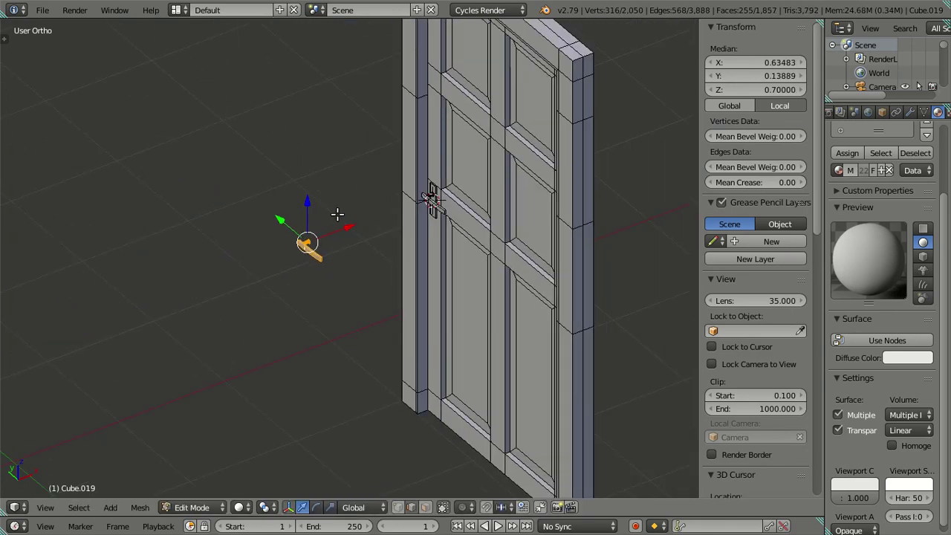
- Separate the handle copy into its own object, Cube.024, and select it
{"action": "key", "text": "p"}
{"action": "left_click", "coordinate": [337, 215]}
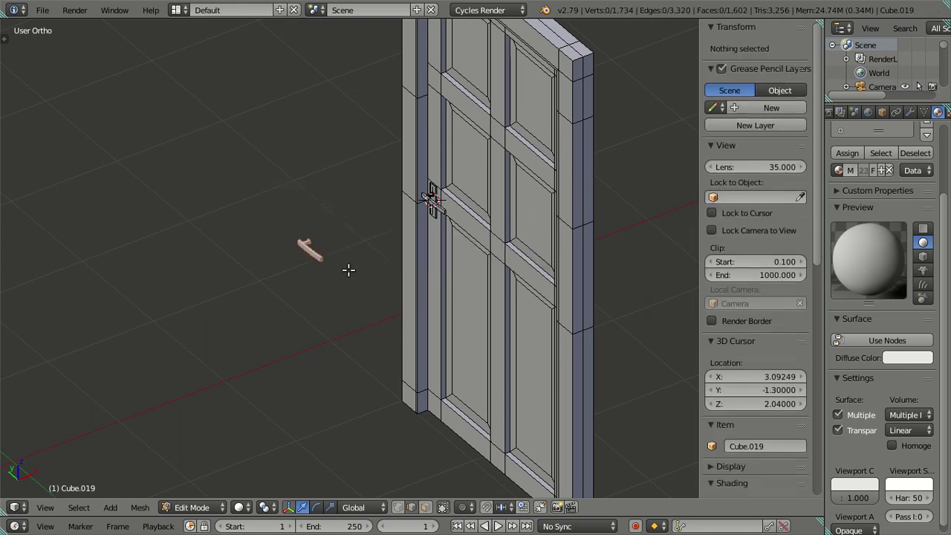
{"action": "key", "text": "Tab"}
{"action": "right_click", "coordinate": [307, 250]}
{"action": "key", "text": "KP_Divide"}
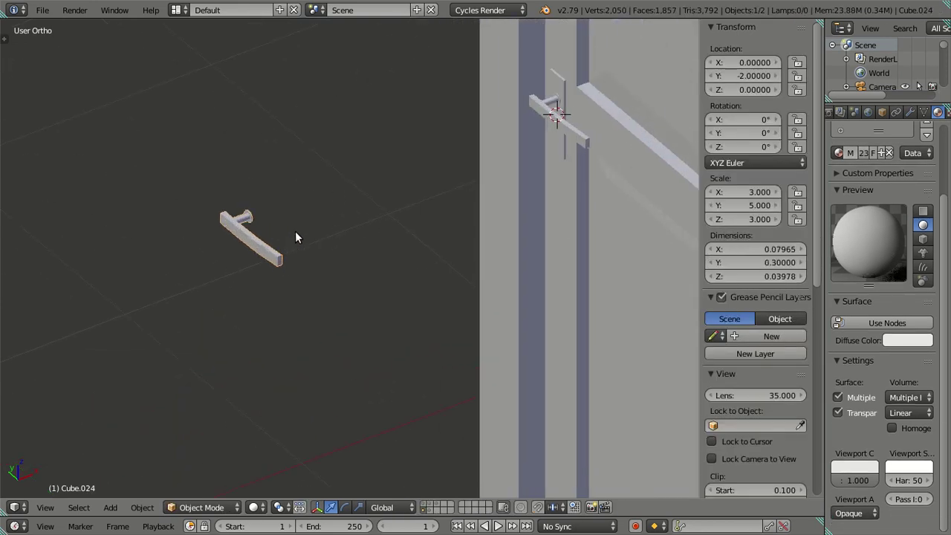
{"action": "key", "text": "Tab"}
{"action": "key", "text": "z"}
{"action": "scroll", "coordinate": [488, 168], "scroll_direction": "up", "scroll_amount": 3}
{"action": "scroll", "coordinate": [393, 385], "scroll_direction": "up", "scroll_amount": 3}
{"action": "key", "text": "KP_Divide"}
{"action": "middle_click_drag", "start_coordinate": [541, 242], "coordinate": [291, 305]}
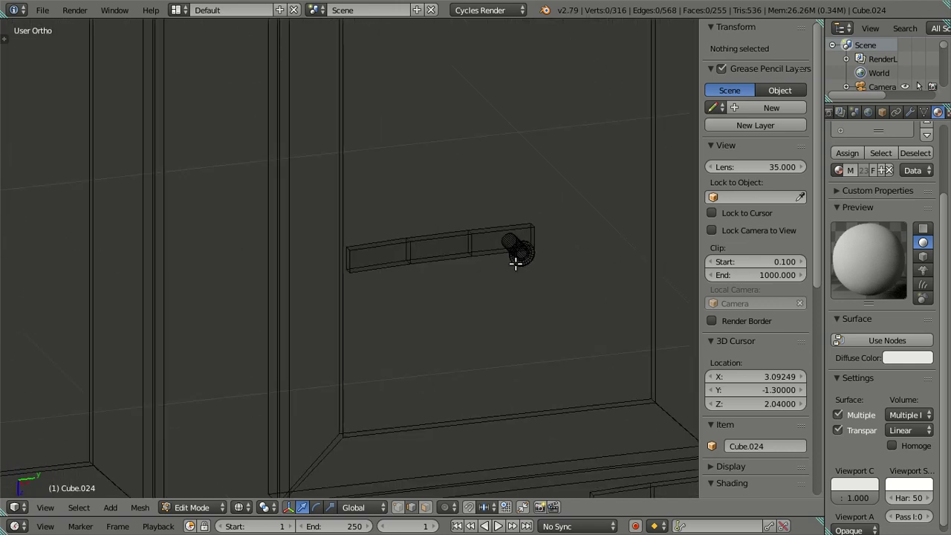
{"action": "key", "text": "Tab"}
{"action": "mouse_move", "coordinate": [170, 330]}
{"action": "middle_mouse_down"}
{"action": "mouse_move", "coordinate": [282, 357]}
{"action": "mouse_move", "coordinate": [72, 378]}
{"action": "mouse_move", "coordinate": [72, 346]}
{"action": "mouse_move", "coordinate": [373, 259]}
{"action": "mouse_move", "coordinate": [455, 387]}
{"action": "mouse_move", "coordinate": [603, 339]}
{"action": "mouse_move", "coordinate": [625, 276]}
{"action": "mouse_move", "coordinate": [174, 330]}
{"action": "mouse_move", "coordinate": [157, 89]}
{"action": "middle_mouse_up"}
- Snap the 3D cursor to the centre of the rose disc's outer edge loop
{"action": "key", "text": "a"}
{"action": "mouse_move", "coordinate": [465, 168]}
{"action": "middle_mouse_down"}
{"action": "mouse_move", "coordinate": [379, 342]}
{"action": "mouse_move", "coordinate": [283, 276]}
{"action": "mouse_move", "coordinate": [335, 272]}
{"action": "mouse_move", "coordinate": [325, 268]}
{"action": "mouse_move", "coordinate": [411, 274]}
{"action": "middle_mouse_up"}
{"action": "scroll", "coordinate": [412, 274], "scroll_direction": "up", "scroll_amount": 5}
{"action": "scroll", "coordinate": [401, 259], "scroll_direction": "up", "scroll_amount": 3}
{"action": "right_click", "coordinate": [434, 279]}
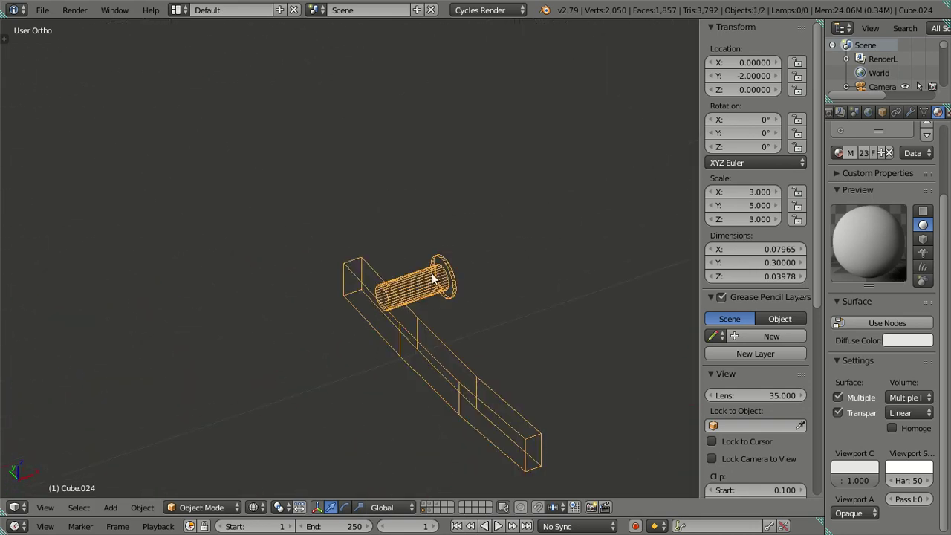
{"action": "middle_click_drag", "start_coordinate": [490, 285], "coordinate": [339, 260], "text": "shift"}
{"action": "scroll", "coordinate": [313, 249], "scroll_direction": "up", "scroll_amount": 5}
{"action": "key", "text": "Tab"}
{"action": "key", "text": "a"}
{"action": "key", "text": "a"}
{"action": "right_click", "coordinate": [236, 237]}
- Set the handle's origin to the 3D cursor at 1.92176, -1.3, 2.1
{"action": "key", "text": "a"}
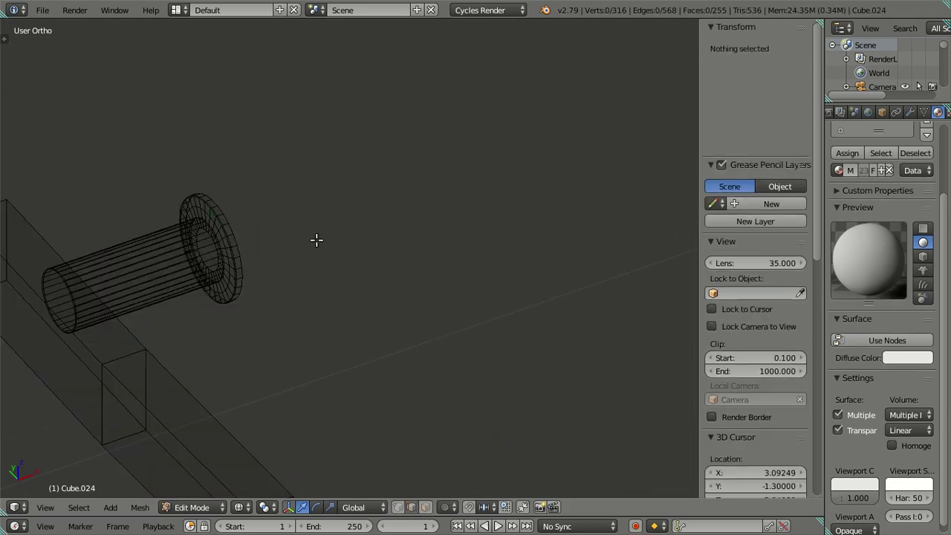
{"action": "right_click", "coordinate": [234, 227], "text": "alt"}
{"action": "key", "text": "shift+s"}
{"action": "left_click", "coordinate": [449, 309]}
{"action": "key", "text": "a"}
{"action": "key", "text": "Tab"}
{"action": "scroll", "coordinate": [432, 275], "scroll_direction": "down", "scroll_amount": 3}
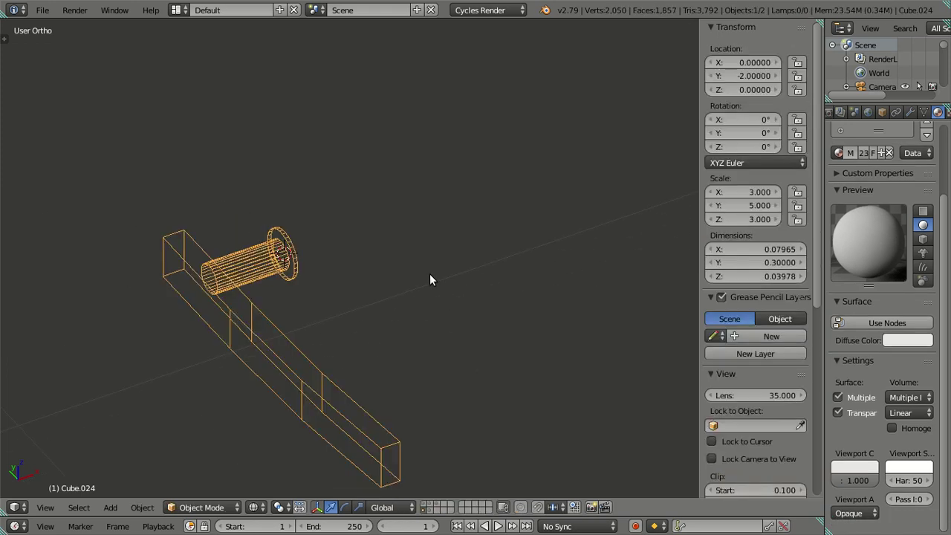
{"action": "key", "text": "shift+ctrl+alt+c"}
{"action": "left_click", "coordinate": [428, 274]}
{"action": "scroll", "coordinate": [426, 275], "scroll_direction": "down", "scroll_amount": 3}
{"action": "scroll", "coordinate": [420, 281], "scroll_direction": "down", "scroll_amount": 3}
{"action": "key", "text": "a"}
{"action": "key", "text": "z"}
{"action": "mouse_move", "coordinate": [418, 279]}
{"action": "middle_mouse_down"}
{"action": "mouse_move", "coordinate": [458, 347]}
{"action": "mouse_move", "coordinate": [314, 261]}
{"action": "middle_mouse_up"}
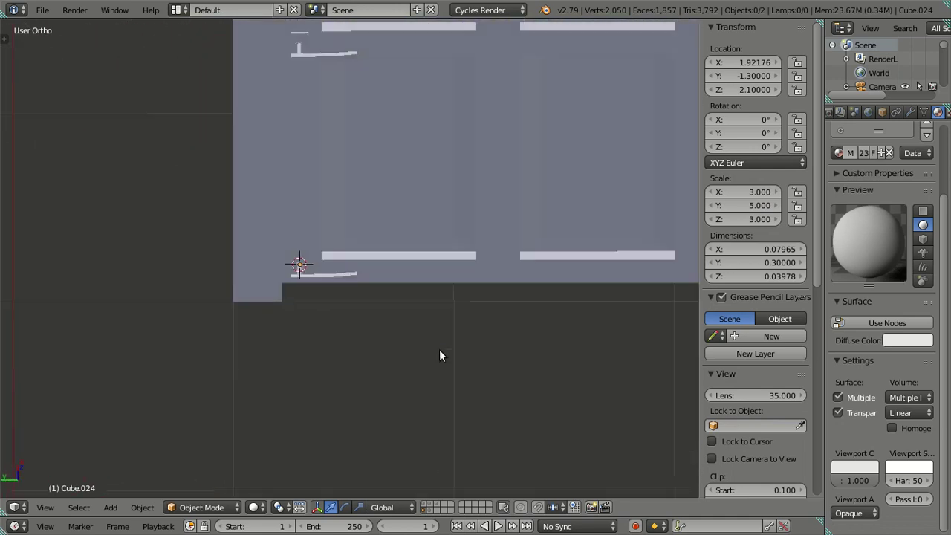
{"action": "scroll", "coordinate": [483, 220], "scroll_direction": "up", "scroll_amount": 4}
- Enter edit mode on the handle and frame the lever bar in top wireframe view
{"action": "mouse_move", "coordinate": [507, 206]}
{"action": "middle_mouse_down"}
{"action": "mouse_move", "coordinate": [406, 258]}
{"action": "mouse_move", "coordinate": [448, 290]}
{"action": "mouse_move", "coordinate": [482, 253]}
{"action": "mouse_move", "coordinate": [435, 251]}
{"action": "mouse_move", "coordinate": [414, 220]}
{"action": "middle_mouse_up"}
{"action": "right_click", "coordinate": [407, 257]}
{"action": "key", "text": "Tab"}
{"action": "scroll", "coordinate": [435, 250], "scroll_direction": "up", "scroll_amount": 2}
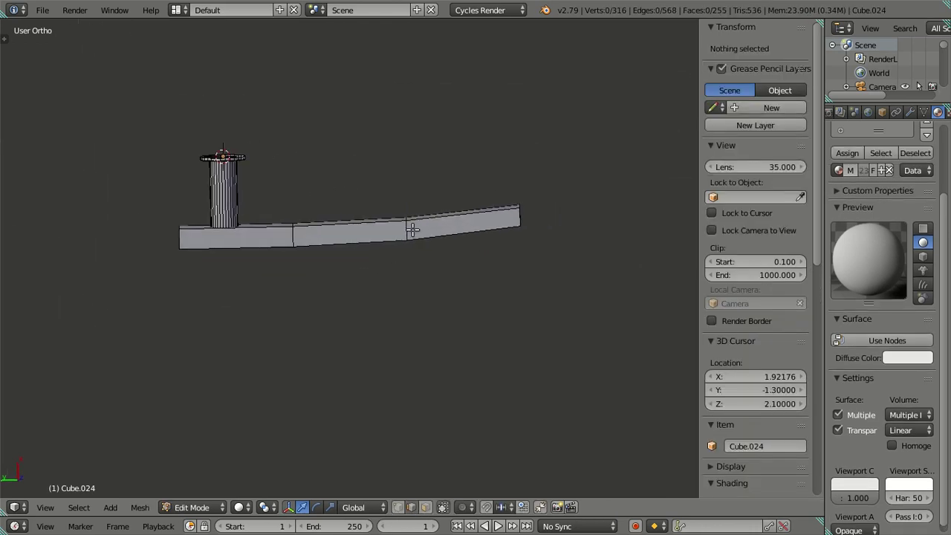
{"action": "right_click", "coordinate": [412, 231], "text": "alt"}
{"action": "mouse_move", "coordinate": [463, 269]}
{"action": "middle_mouse_down"}
{"action": "mouse_move", "coordinate": [453, 248]}
{"action": "mouse_move", "coordinate": [510, 270]}
{"action": "mouse_move", "coordinate": [543, 255]}
{"action": "mouse_move", "coordinate": [577, 274]}
{"action": "mouse_move", "coordinate": [564, 276]}
{"action": "middle_mouse_up"}
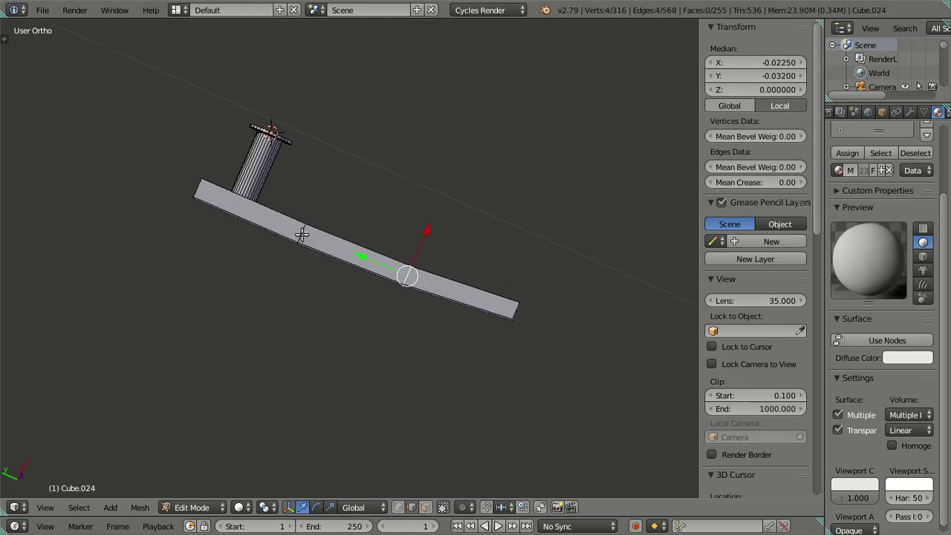
{"action": "key", "text": "l"}
{"action": "mouse_move", "coordinate": [302, 235]}
{"action": "middle_mouse_down"}
{"action": "mouse_move", "coordinate": [367, 208]}
{"action": "mouse_move", "coordinate": [367, 170]}
{"action": "mouse_move", "coordinate": [341, 161]}
{"action": "middle_mouse_up"}
{"action": "key", "text": "KP_Divide"}
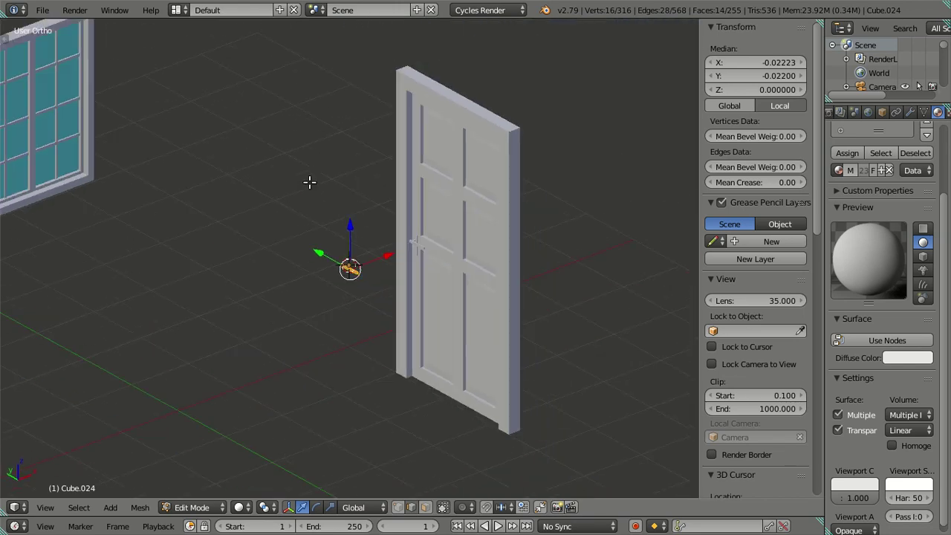
{"action": "mouse_move", "coordinate": [310, 182]}
{"action": "middle_mouse_down"}
{"action": "mouse_move", "coordinate": [346, 260]}
{"action": "mouse_move", "coordinate": [416, 293]}
{"action": "mouse_move", "coordinate": [317, 355]}
{"action": "mouse_move", "coordinate": [248, 315]}
{"action": "mouse_move", "coordinate": [405, 297]}
{"action": "middle_mouse_up"}
{"action": "scroll", "coordinate": [365, 284], "scroll_direction": "up", "scroll_amount": 3}
{"action": "scroll", "coordinate": [368, 287], "scroll_direction": "up", "scroll_amount": 3}
{"action": "key", "text": "a"}
{"action": "scroll", "coordinate": [368, 290], "scroll_direction": "up", "scroll_amount": 4}
{"action": "key", "text": "KP_7"}
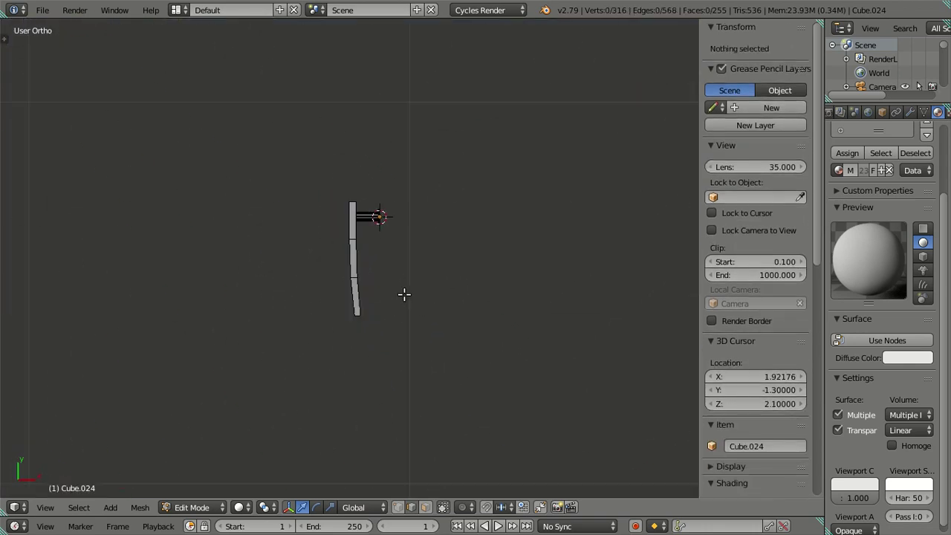
{"action": "key", "text": "z"}
- Box-select the lever bar and set its median X to -0.01
{"action": "key", "text": "b"}
{"action": "left_click_drag", "start_coordinate": [312, 129], "coordinate": [378, 396]}
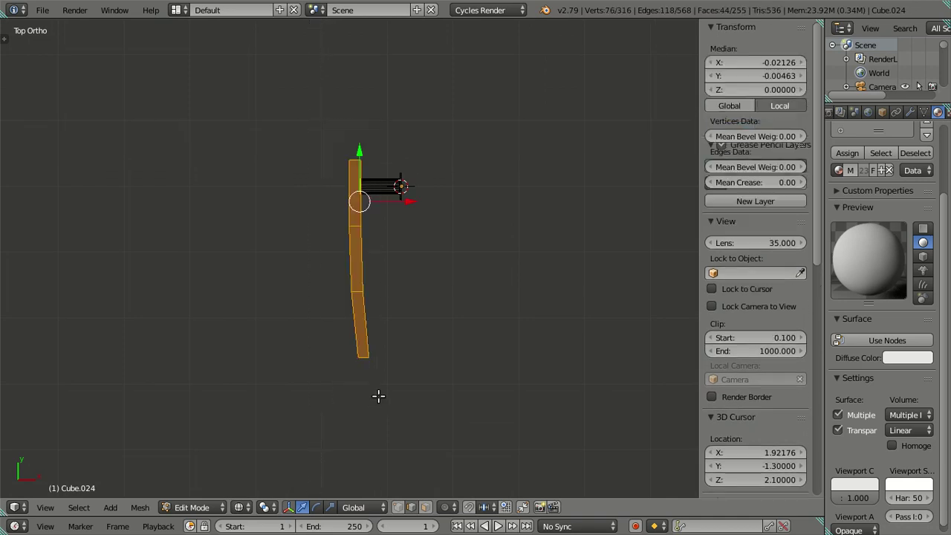
{"action": "scroll", "coordinate": [410, 248], "scroll_direction": "up", "scroll_amount": 2}
{"action": "left_click_drag", "start_coordinate": [413, 177], "coordinate": [443, 182]}
{"action": "left_click", "coordinate": [443, 182]}
{"action": "left_click", "coordinate": [777, 62]}
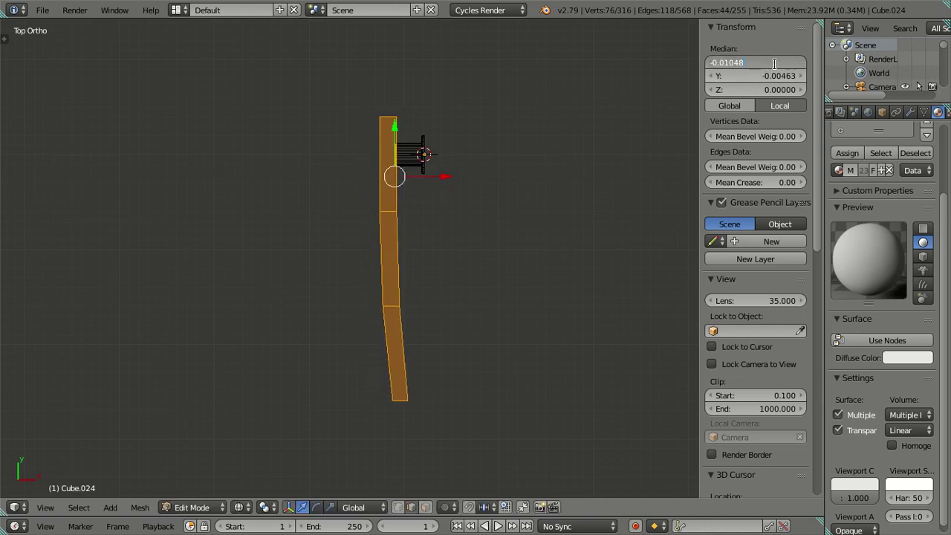
{"action": "key", "text": "Return"}
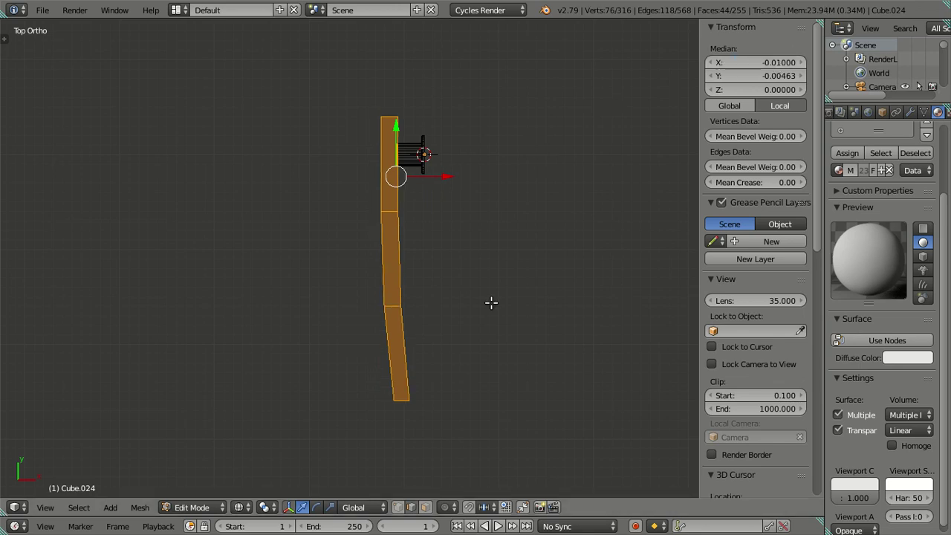
{"action": "key", "text": "a"}
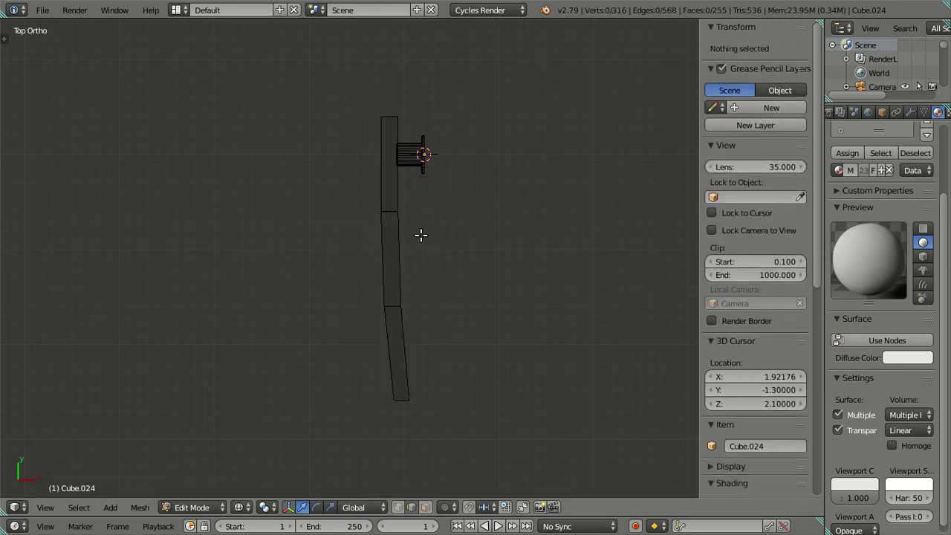
- Select the whole bar from the side view and try a vertical scale, then cancel it
{"action": "mouse_move", "coordinate": [390, 221]}
{"action": "middle_mouse_down"}
{"action": "mouse_move", "coordinate": [416, 144]}
{"action": "mouse_move", "coordinate": [465, 99]}
{"action": "mouse_move", "coordinate": [442, 369]}
{"action": "middle_mouse_up"}
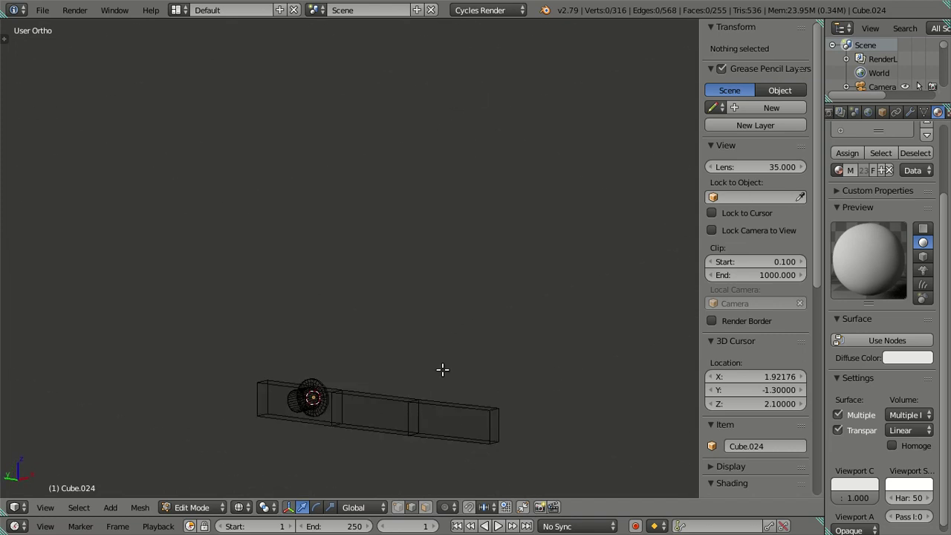
{"action": "key", "text": "KP_3"}
{"action": "mouse_move", "coordinate": [399, 420]}
{"action": "middle_mouse_down"}
{"action": "mouse_move", "coordinate": [508, 403]}
{"action": "mouse_move", "coordinate": [584, 455]}
{"action": "mouse_move", "coordinate": [343, 399]}
{"action": "middle_mouse_up"}
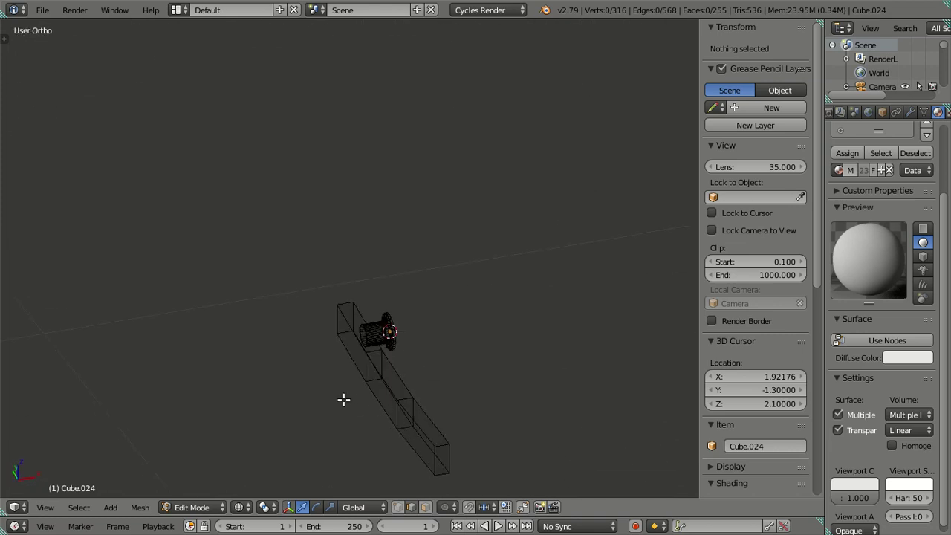
{"action": "right_click", "coordinate": [410, 399]}
{"action": "key", "text": "l"}
{"action": "key", "text": "KP_3"}
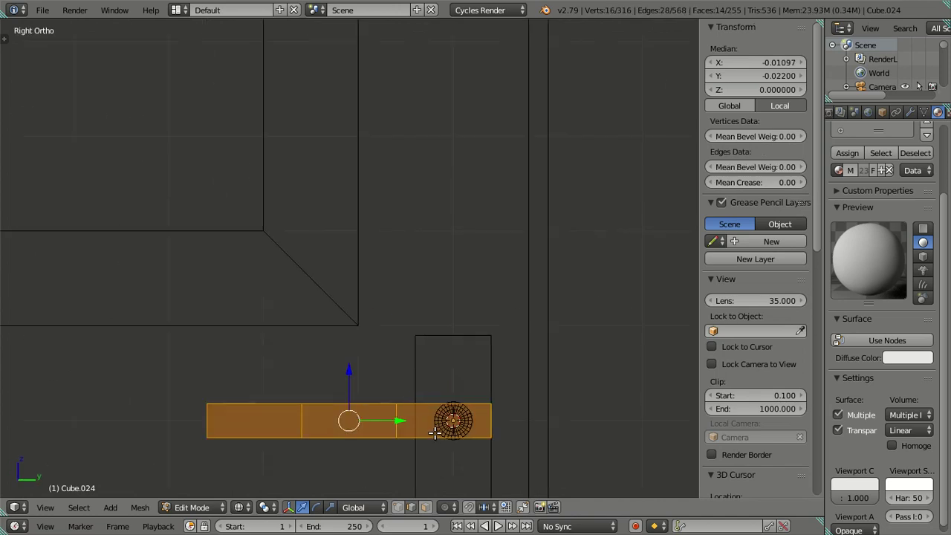
{"action": "middle_click_drag", "start_coordinate": [435, 433], "coordinate": [397, 308], "text": "shift"}
{"action": "scroll", "coordinate": [397, 319], "scroll_direction": "up", "scroll_amount": 3}
{"action": "key", "text": "s"}
{"action": "key", "text": "z"}
{"action": "key", "text": "Escape"}
{"action": "key", "text": "a"}
{"action": "mouse_move", "coordinate": [389, 356]}
{"action": "middle_mouse_down"}
{"action": "mouse_move", "coordinate": [406, 298]}
{"action": "mouse_move", "coordinate": [528, 316]}
{"action": "mouse_move", "coordinate": [523, 294]}
{"action": "mouse_move", "coordinate": [495, 290]}
{"action": "mouse_move", "coordinate": [476, 338]}
{"action": "mouse_move", "coordinate": [497, 334]}
{"action": "middle_mouse_up"}
{"action": "scroll", "coordinate": [406, 297], "scroll_direction": "down", "scroll_amount": 5}
- Select the curved arm in solid view and scale it to 0.8
{"action": "key", "text": "z"}
{"action": "scroll", "coordinate": [495, 291], "scroll_direction": "up", "scroll_amount": 2}
{"action": "scroll", "coordinate": [476, 338], "scroll_direction": "up", "scroll_amount": 2}
{"action": "mouse_move", "coordinate": [458, 266]}
{"action": "middle_mouse_down"}
{"action": "mouse_move", "coordinate": [475, 365]}
{"action": "mouse_move", "coordinate": [491, 357]}
{"action": "mouse_move", "coordinate": [492, 333]}
{"action": "middle_mouse_up"}
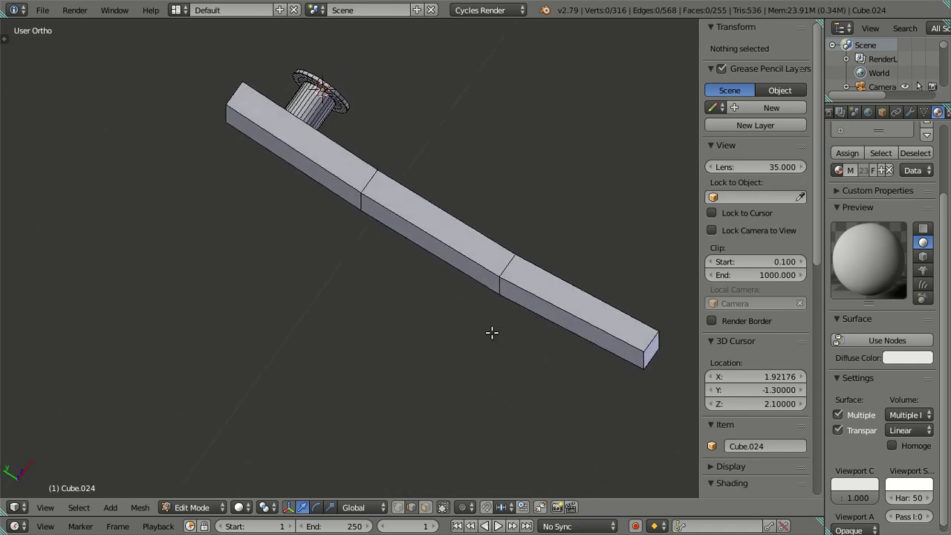
{"action": "right_click", "coordinate": [503, 266]}
{"action": "key", "text": "l"}
{"action": "key", "text": "KP_7"}
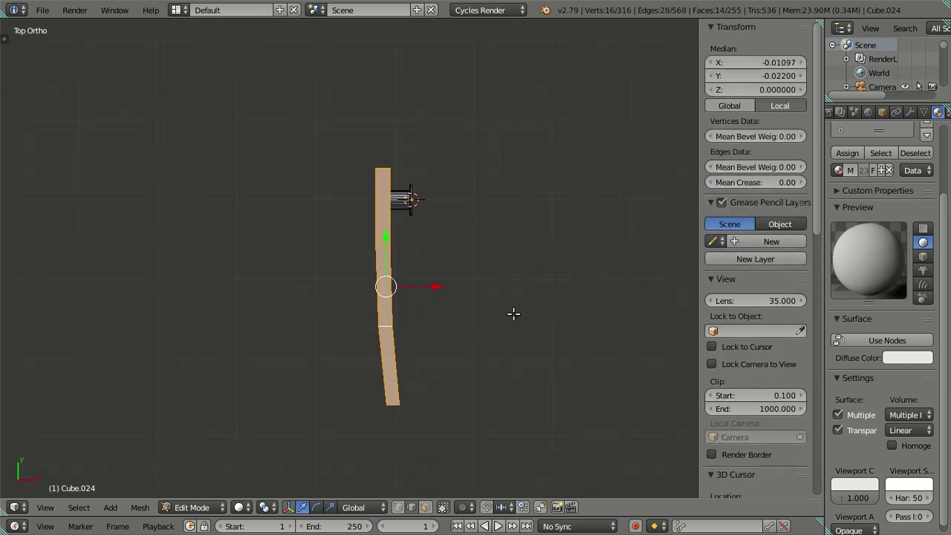
{"action": "key", "text": "s"}
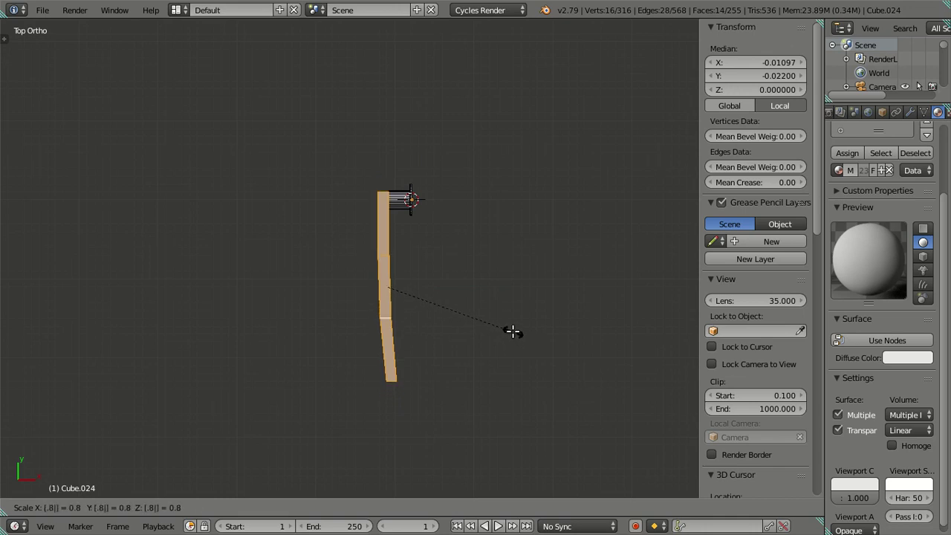
{"action": "left_click", "coordinate": [512, 332]}
- Shift the arm along Y toward the rose and return to object mode
{"action": "mouse_move", "coordinate": [478, 301]}
{"action": "middle_mouse_down"}
{"action": "mouse_move", "coordinate": [479, 263]}
{"action": "mouse_move", "coordinate": [433, 226]}
{"action": "mouse_move", "coordinate": [505, 391]}
{"action": "middle_mouse_up"}
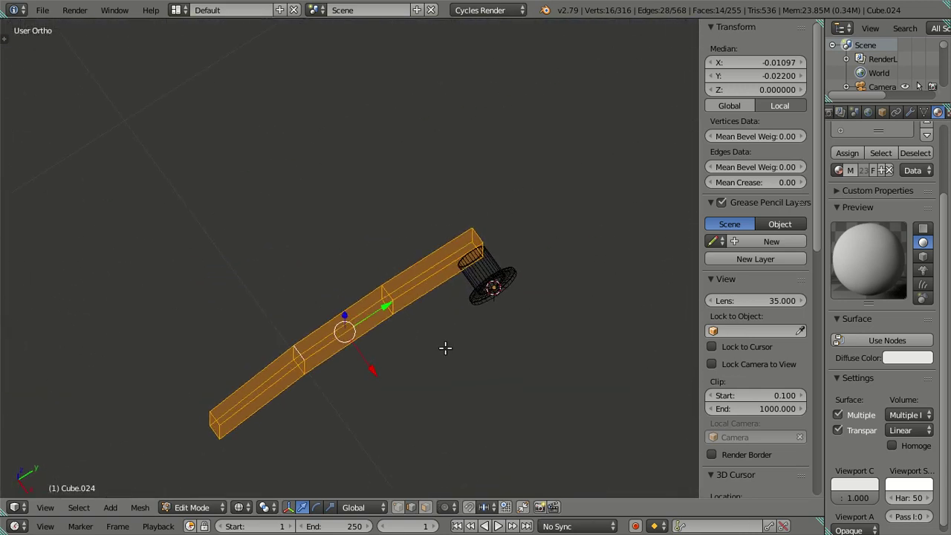
{"action": "key", "text": "KP_7"}
{"action": "scroll", "coordinate": [396, 223], "scroll_direction": "up", "scroll_amount": 1}
{"action": "scroll", "coordinate": [408, 212], "scroll_direction": "up", "scroll_amount": 2}
{"action": "scroll", "coordinate": [446, 215], "scroll_direction": "up", "scroll_amount": 1}
{"action": "mouse_move", "coordinate": [440, 362]}
{"action": "left_mouse_down"}
{"action": "mouse_move", "coordinate": [441, 294]}
{"action": "mouse_move", "coordinate": [452, 334]}
{"action": "mouse_move", "coordinate": [461, 331]}
{"action": "left_mouse_up"}
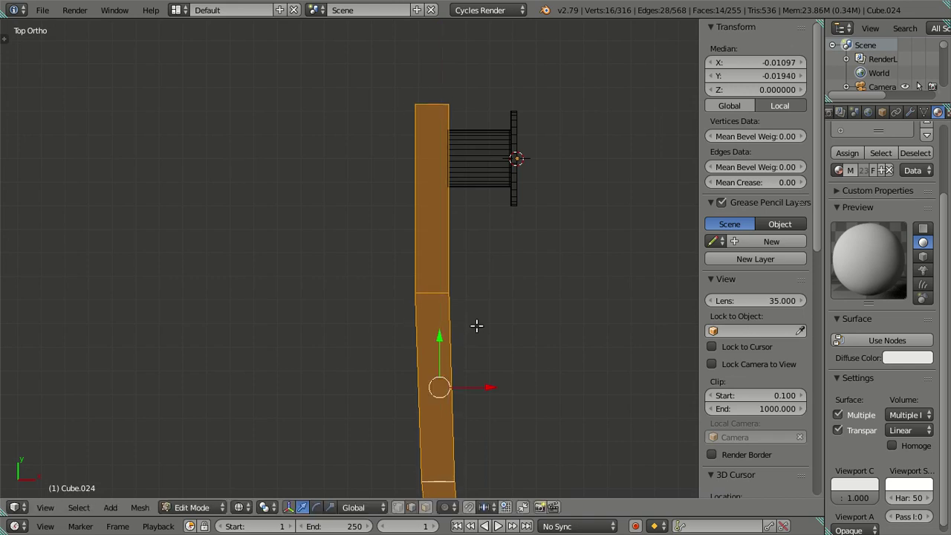
{"action": "left_click", "coordinate": [776, 75]}
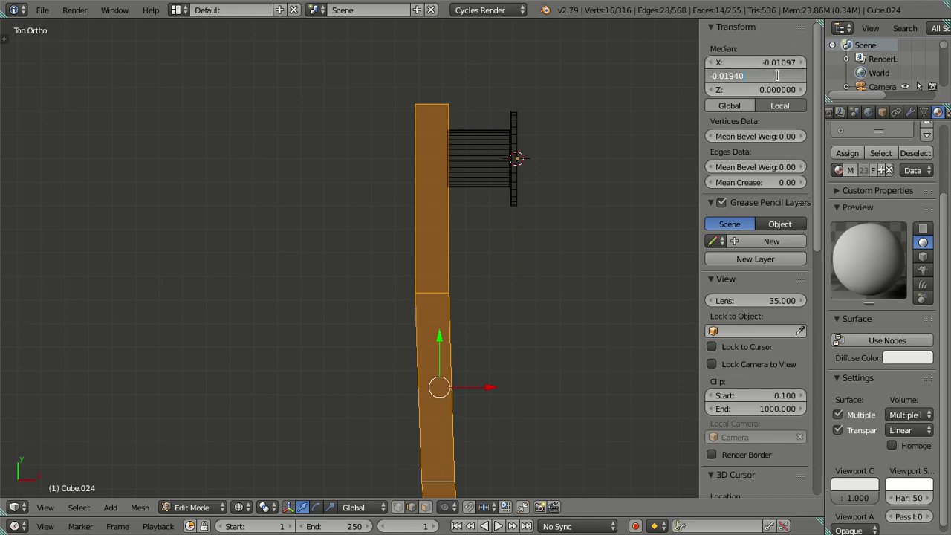
{"action": "key", "text": "Return"}
{"action": "key", "text": "a"}
{"action": "mouse_move", "coordinate": [605, 153]}
{"action": "middle_mouse_down"}
{"action": "mouse_move", "coordinate": [486, 210]}
{"action": "mouse_move", "coordinate": [410, 265]}
{"action": "mouse_move", "coordinate": [467, 173]}
{"action": "middle_mouse_up"}
{"action": "key", "text": "Tab"}
{"action": "scroll", "coordinate": [491, 274], "scroll_direction": "up", "scroll_amount": 3}
{"action": "scroll", "coordinate": [466, 288], "scroll_direction": "up", "scroll_amount": 2}
{"action": "mouse_move", "coordinate": [466, 288]}
{"action": "middle_mouse_down"}
{"action": "mouse_move", "coordinate": [346, 248]}
{"action": "mouse_move", "coordinate": [346, 257]}
{"action": "middle_mouse_up"}
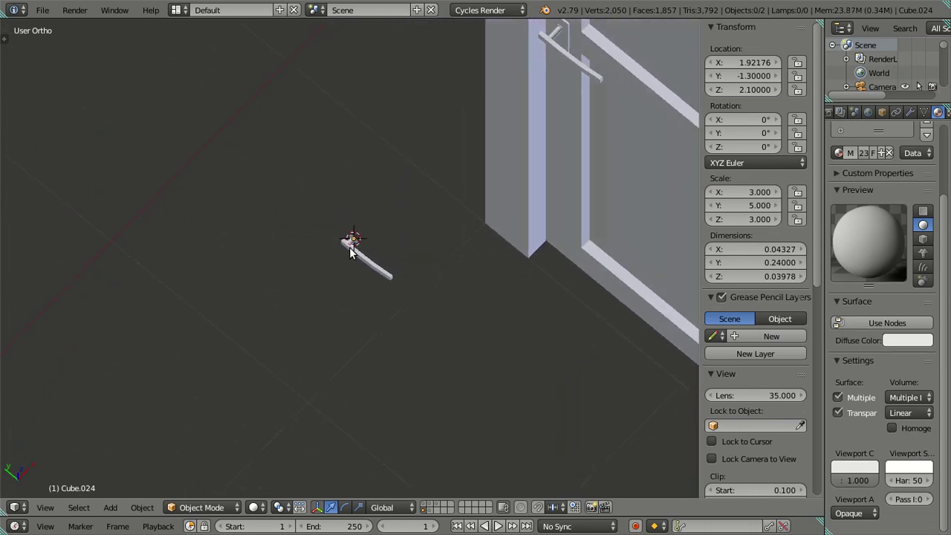
- Cancel a stray scale on the handle and orbit around to face the window
{"action": "key", "text": "s"}
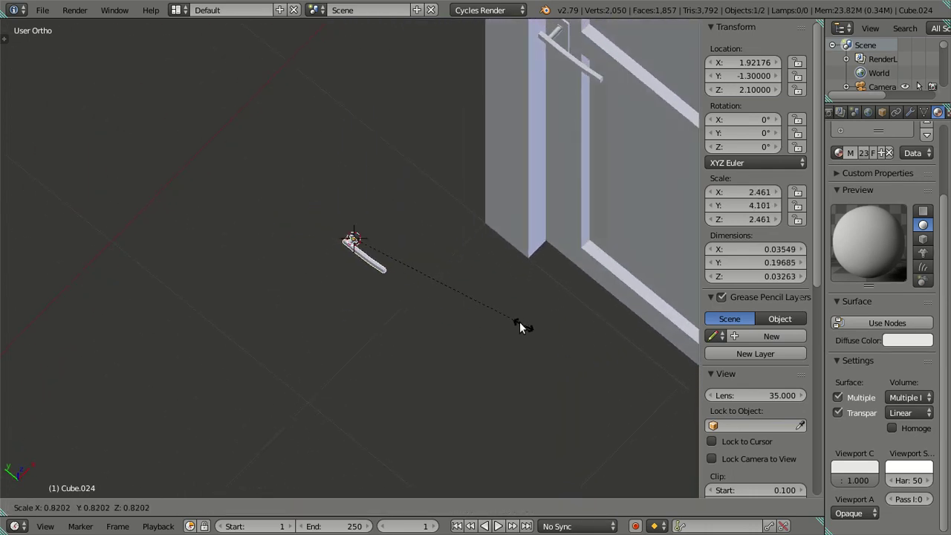
{"action": "right_click", "coordinate": [518, 327]}
{"action": "key", "text": "a"}
{"action": "middle_click_drag", "start_coordinate": [368, 183], "coordinate": [476, 277]}
{"action": "scroll", "coordinate": [476, 277], "scroll_direction": "down", "scroll_amount": 3}
{"action": "mouse_move", "coordinate": [230, 141]}
{"action": "middle_mouse_down"}
{"action": "mouse_move", "coordinate": [492, 229]}
{"action": "mouse_move", "coordinate": [403, 181]}
{"action": "middle_mouse_up"}
{"action": "scroll", "coordinate": [404, 180], "scroll_direction": "up", "scroll_amount": 3}
{"action": "scroll", "coordinate": [404, 181], "scroll_direction": "up", "scroll_amount": 2}
{"action": "scroll", "coordinate": [416, 307], "scroll_direction": "up", "scroll_amount": 2}
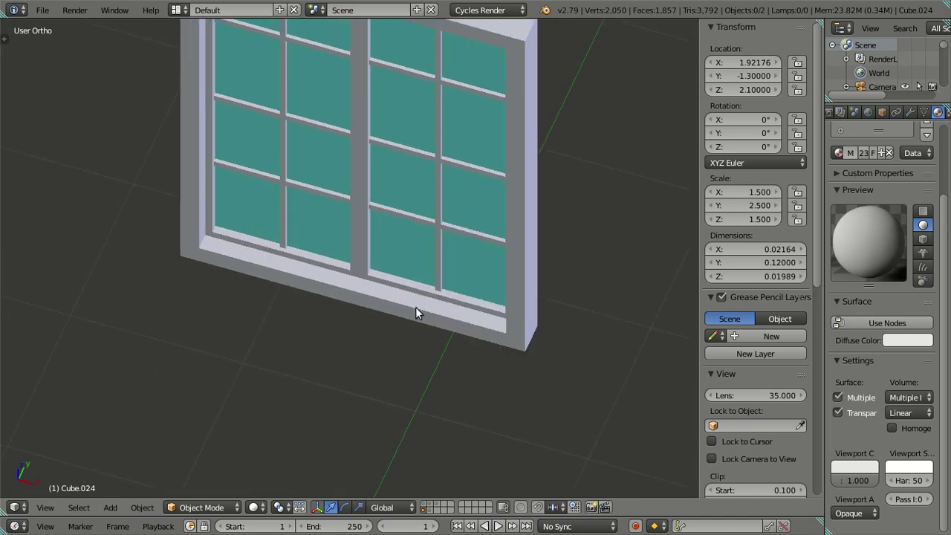
{"action": "scroll", "coordinate": [454, 318], "scroll_direction": "up", "scroll_amount": 2}
{"action": "scroll", "coordinate": [378, 276], "scroll_direction": "down", "scroll_amount": 3}
{"action": "mouse_move", "coordinate": [367, 142]}
{"action": "middle_mouse_down"}
{"action": "mouse_move", "coordinate": [367, 222]}
{"action": "mouse_move", "coordinate": [371, 184]}
{"action": "middle_mouse_up"}
{"action": "scroll", "coordinate": [370, 184], "scroll_direction": "up", "scroll_amount": 2}
- Place the 3D cursor on the floor and display only the room box's layer, Cube.019
{"action": "right_click", "coordinate": [354, 246]}
{"action": "scroll", "coordinate": [354, 246], "scroll_direction": "down", "scroll_amount": 2}
{"action": "middle_click_drag", "start_coordinate": [404, 255], "coordinate": [478, 256]}
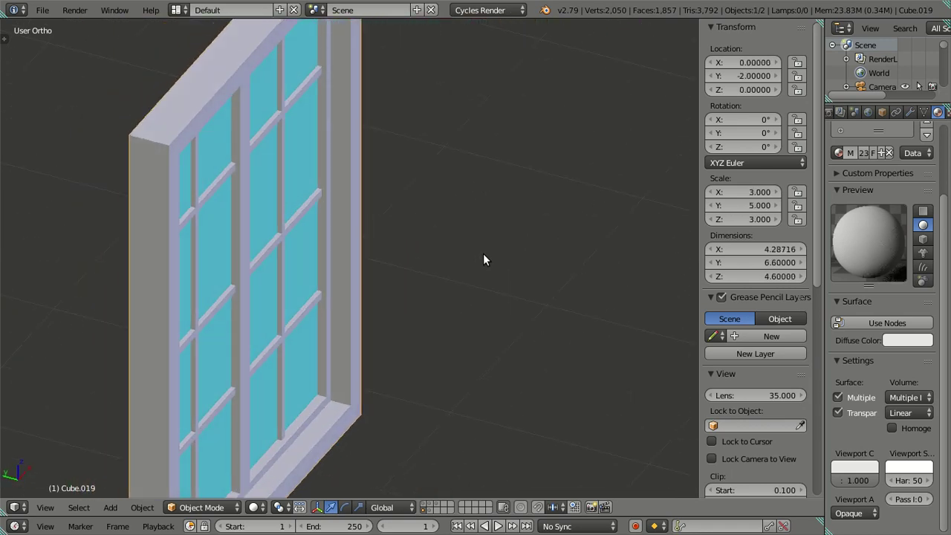
{"action": "scroll", "coordinate": [475, 253], "scroll_direction": "down", "scroll_amount": 2}
{"action": "scroll", "coordinate": [476, 260], "scroll_direction": "down", "scroll_amount": 3}
{"action": "left_click", "coordinate": [533, 304]}
{"action": "key", "text": "a"}
{"action": "mouse_move", "coordinate": [584, 315]}
{"action": "middle_mouse_down"}
{"action": "mouse_move", "coordinate": [515, 373]}
{"action": "mouse_move", "coordinate": [444, 267]}
{"action": "middle_mouse_up"}
{"action": "scroll", "coordinate": [443, 268], "scroll_direction": "up", "scroll_amount": 4}
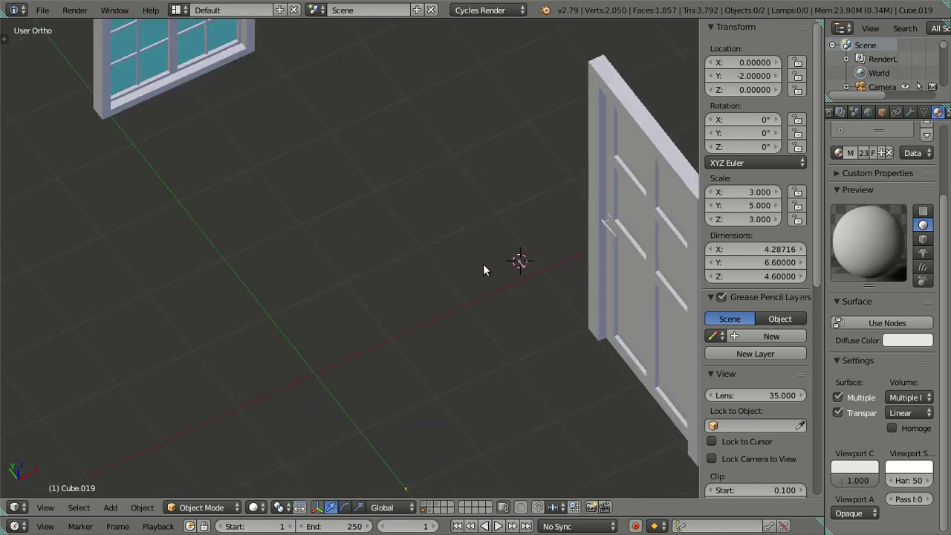
{"action": "scroll", "coordinate": [484, 269], "scroll_direction": "down", "scroll_amount": 4}
{"action": "mouse_move", "coordinate": [533, 307]}
{"action": "middle_mouse_down"}
{"action": "mouse_move", "coordinate": [480, 292]}
{"action": "mouse_move", "coordinate": [446, 446]}
{"action": "middle_mouse_up"}
{"action": "left_click", "coordinate": [431, 504]}
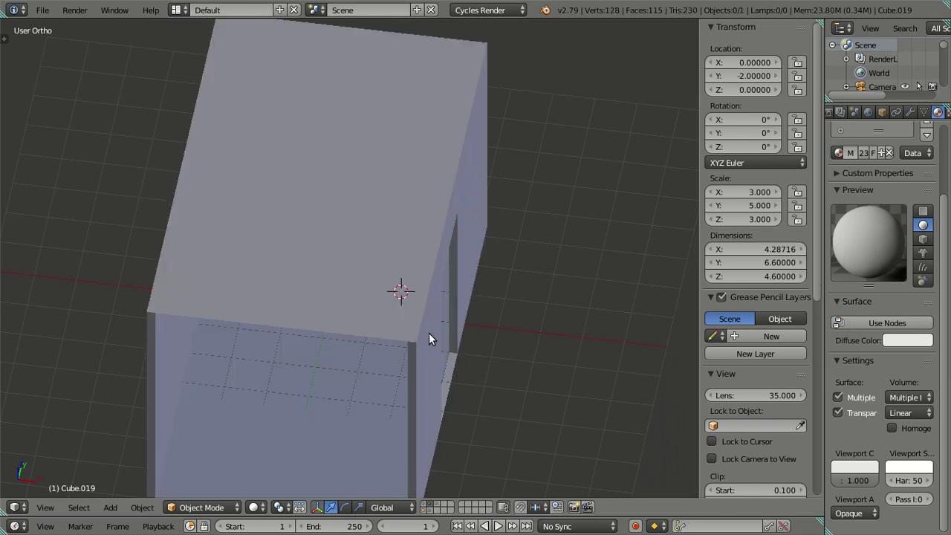
- Show the door and window layer with the room in wireframe, viewed from the top
{"action": "middle_click_drag", "start_coordinate": [429, 338], "coordinate": [382, 318]}
{"action": "scroll", "coordinate": [381, 318], "scroll_direction": "down", "scroll_amount": 4}
{"action": "left_click", "coordinate": [427, 512], "text": "shift"}
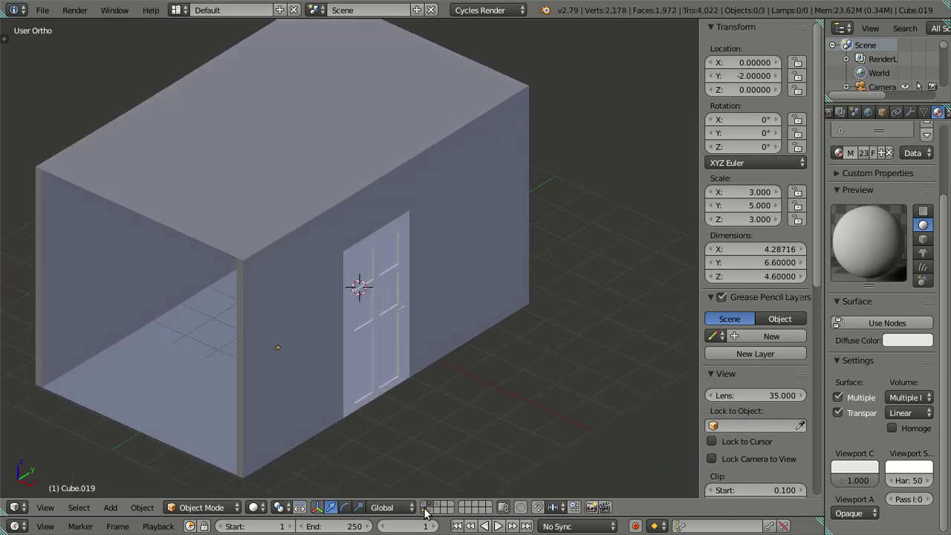
{"action": "key", "text": "z"}
{"action": "mouse_move", "coordinate": [397, 357]}
{"action": "middle_mouse_down"}
{"action": "mouse_move", "coordinate": [412, 391]}
{"action": "mouse_move", "coordinate": [457, 374]}
{"action": "middle_mouse_up"}
{"action": "key", "text": "KP_7"}
{"action": "scroll", "coordinate": [542, 390], "scroll_direction": "up", "scroll_amount": 2}
{"action": "middle_click_drag", "start_coordinate": [542, 390], "coordinate": [355, 229], "text": "shift"}
- Select the room wall object and enter its mesh edit mode
{"action": "right_click", "coordinate": [363, 119]}
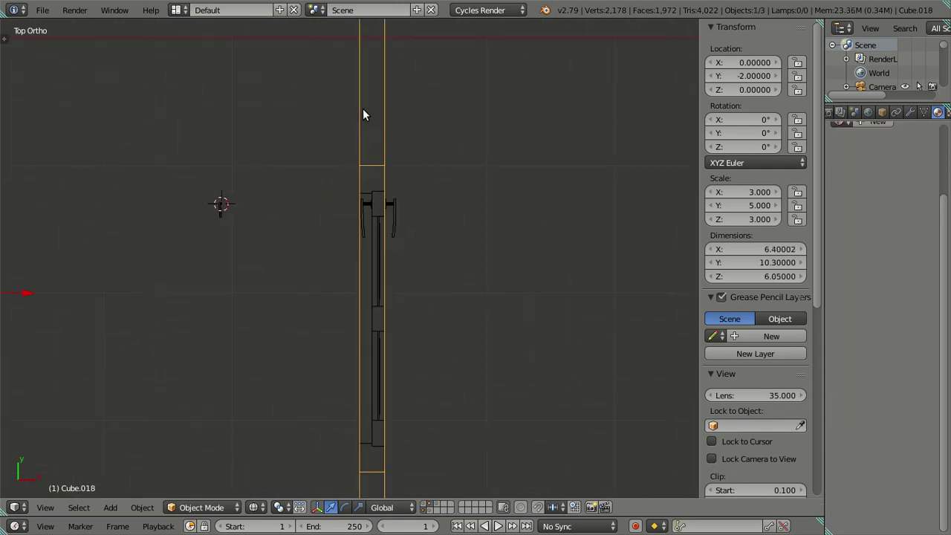
{"action": "key", "text": "Tab"}
{"action": "scroll", "coordinate": [405, 223], "scroll_direction": "down", "scroll_amount": 4}
{"action": "scroll", "coordinate": [421, 223], "scroll_direction": "down", "scroll_amount": 3}
{"action": "scroll", "coordinate": [410, 250], "scroll_direction": "up", "scroll_amount": 4}
{"action": "scroll", "coordinate": [409, 250], "scroll_direction": "up", "scroll_amount": 3}
{"action": "scroll", "coordinate": [408, 251], "scroll_direction": "up", "scroll_amount": 2}
{"action": "scroll", "coordinate": [416, 223], "scroll_direction": "up", "scroll_amount": 2}
{"action": "middle_click_drag", "start_coordinate": [423, 182], "coordinate": [397, 293], "text": "shift"}
{"action": "scroll", "coordinate": [394, 287], "scroll_direction": "up", "scroll_amount": 4}
{"action": "scroll", "coordinate": [393, 279], "scroll_direction": "down", "scroll_amount": 8}
{"action": "key", "text": "Tab"}
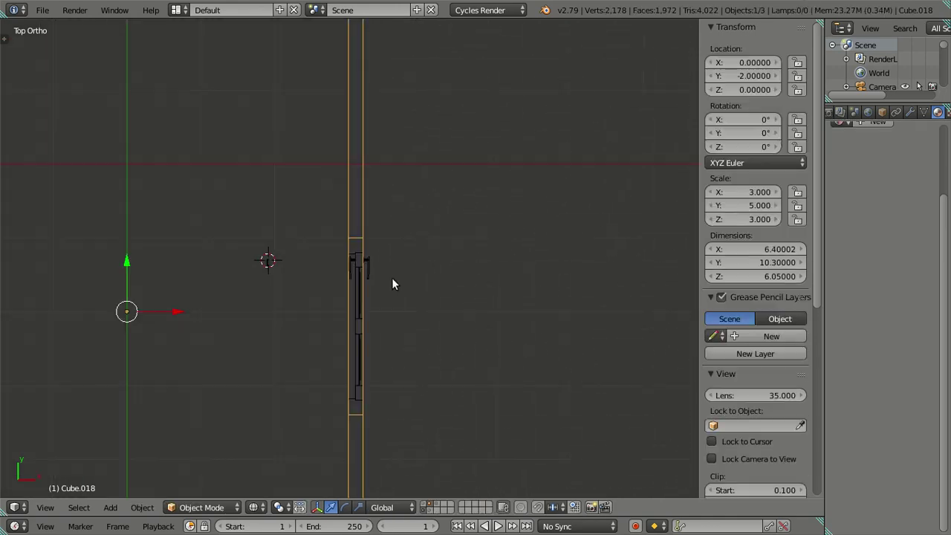
{"action": "key", "text": "Tab"}
{"action": "key", "text": "Tab"}
{"action": "key", "text": "Tab"}
- In local view, box-select the vertices along the wall's door-opening edge and frame them
{"action": "key", "text": "KP_Divide"}
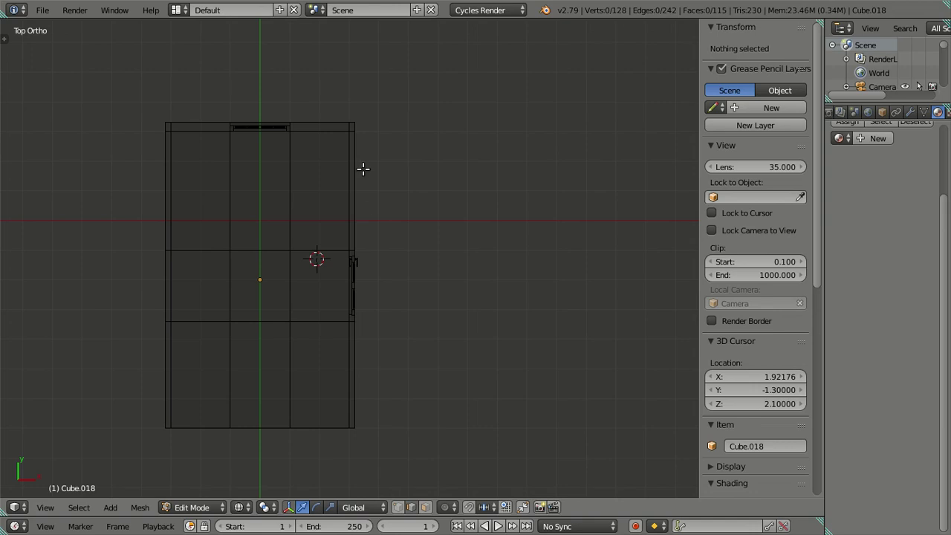
{"action": "left_click_drag", "start_coordinate": [351, 71], "coordinate": [393, 477]}
{"action": "key", "text": "KP_Divide"}
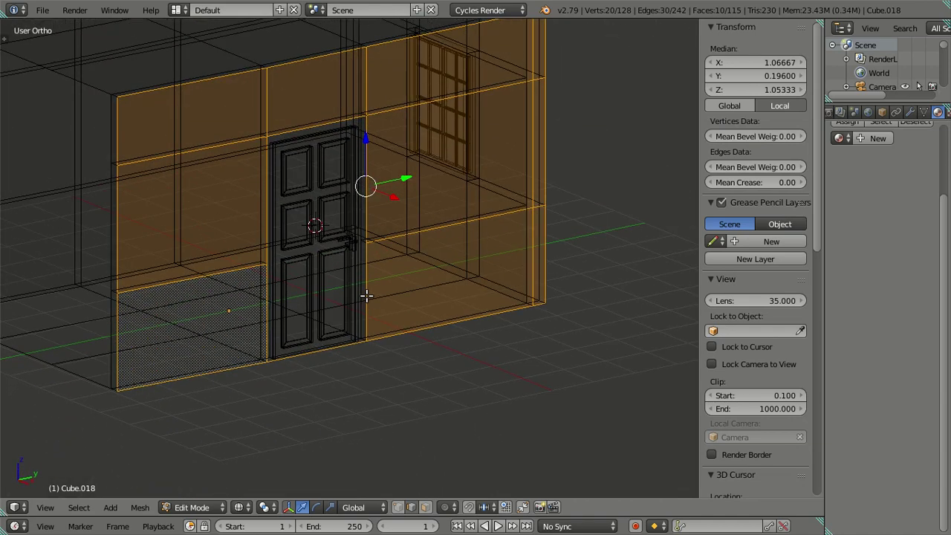
{"action": "key", "text": "KP_Decimal"}
- Move the selected opening edge along X by 0.0018 to meet the door
{"action": "key", "text": "KP_7"}
{"action": "scroll", "coordinate": [416, 224], "scroll_direction": "up", "scroll_amount": 2}
{"action": "scroll", "coordinate": [393, 304], "scroll_direction": "up", "scroll_amount": 1}
{"action": "scroll", "coordinate": [546, 327], "scroll_direction": "up", "scroll_amount": 1}
{"action": "middle_click_drag", "start_coordinate": [541, 291], "coordinate": [461, 363], "text": "shift"}
{"action": "scroll", "coordinate": [414, 336], "scroll_direction": "up", "scroll_amount": 2}
{"action": "key", "text": "g"}
{"action": "key", "text": "x"}
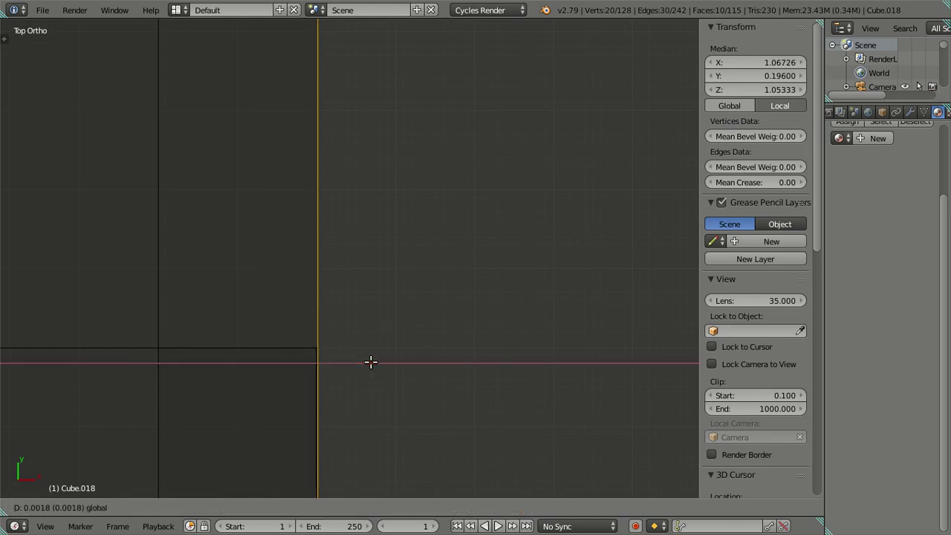
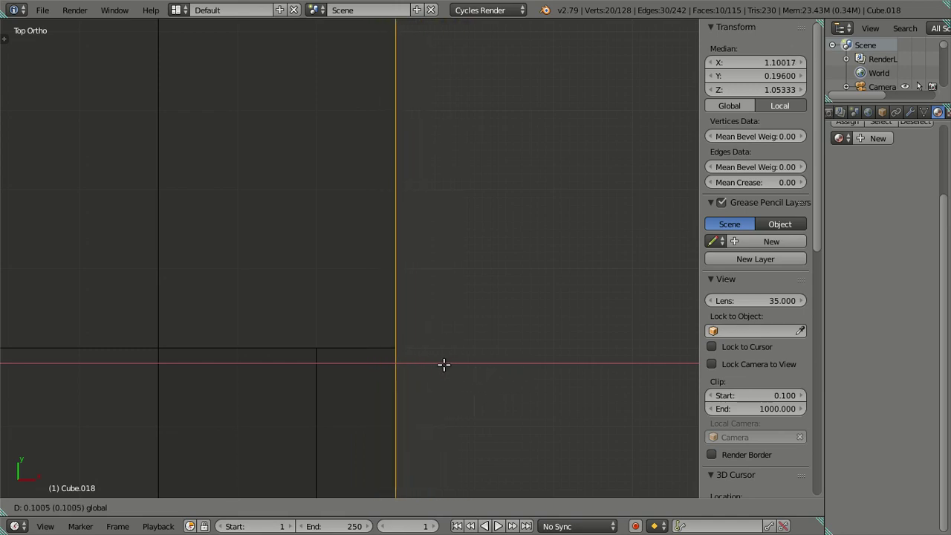
- Try moving the wall edge along X and cancel, leaving it in its original place
{"action": "key", "text": "Escape"}
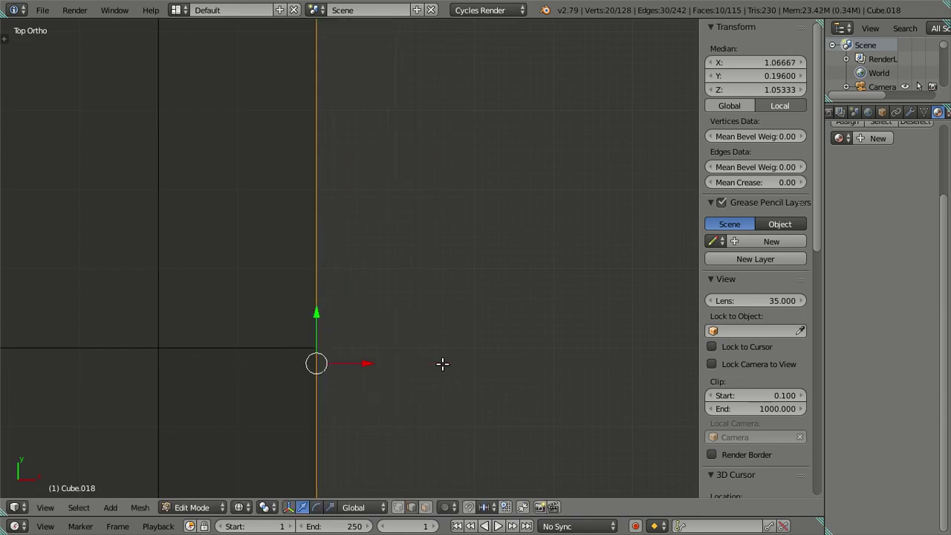
{"action": "key", "text": "g"}
{"action": "key", "text": "x"}
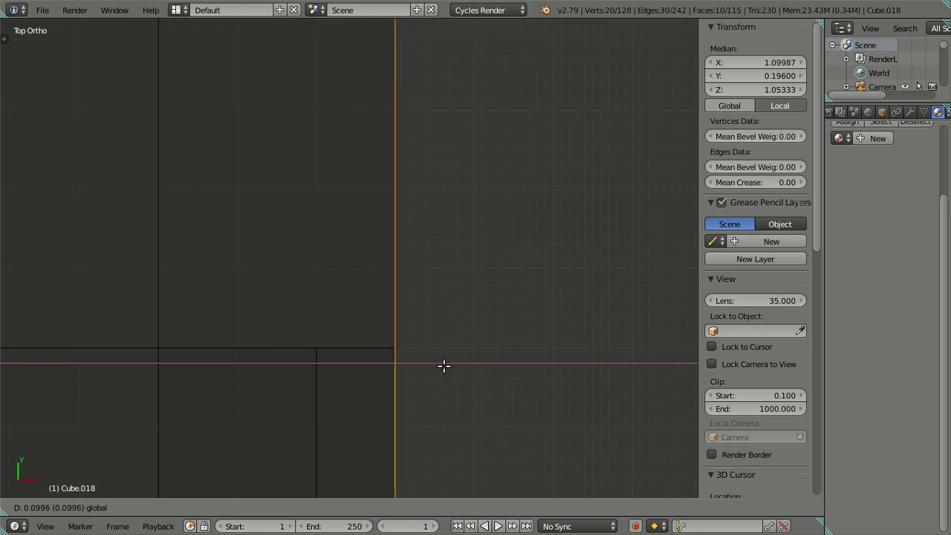
{"action": "key", "text": "Escape"}
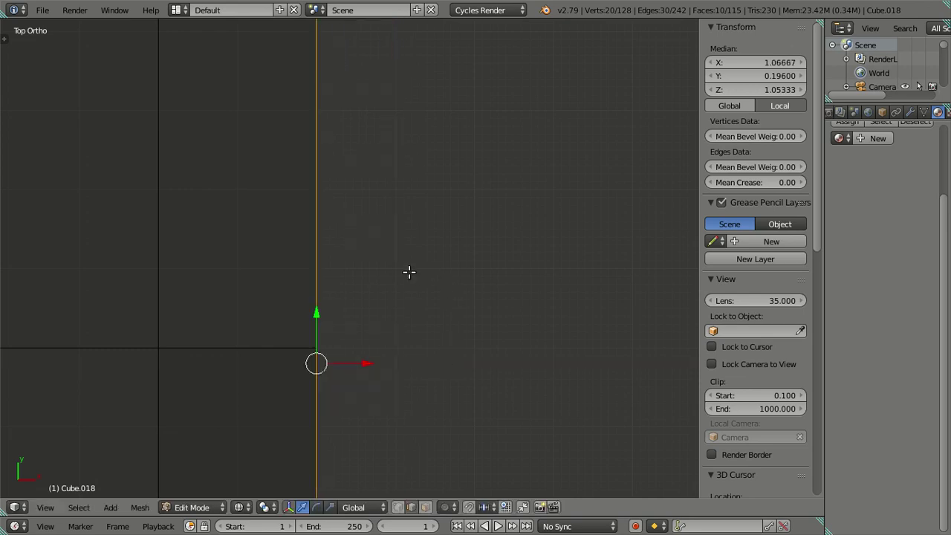
- Deselect the edge, orbit away from top view, and return to Object Mode
{"action": "scroll", "coordinate": [417, 262], "scroll_direction": "down", "scroll_amount": 2}
{"action": "key", "text": "a"}
{"action": "scroll", "coordinate": [432, 319], "scroll_direction": "up", "scroll_amount": 3}
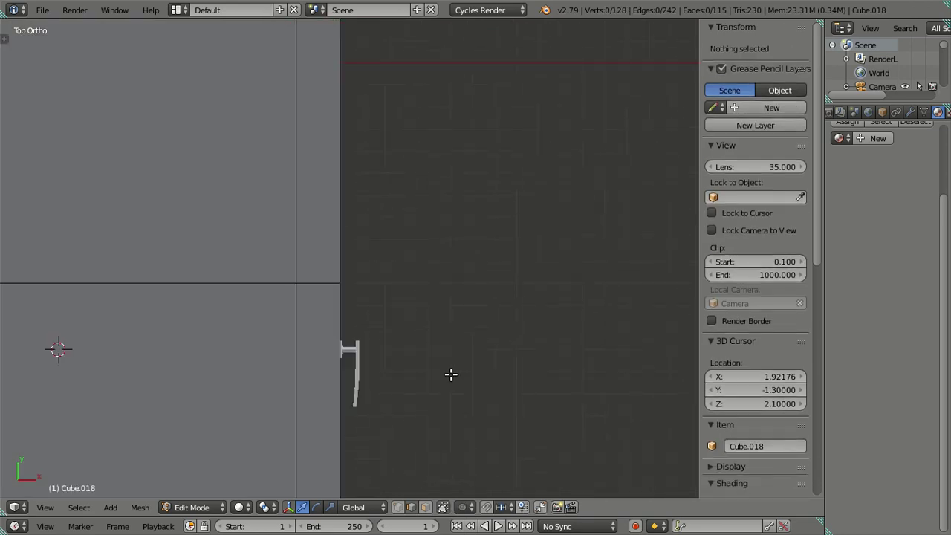
{"action": "middle_click_drag", "start_coordinate": [451, 374], "coordinate": [399, 319]}
{"action": "scroll", "coordinate": [399, 319], "scroll_direction": "down", "scroll_amount": 3}
{"action": "key", "text": "Tab"}
- Snap the 3D cursor to the house's origin and add a new cube there
{"action": "scroll", "coordinate": [387, 338], "scroll_direction": "up", "scroll_amount": 1}
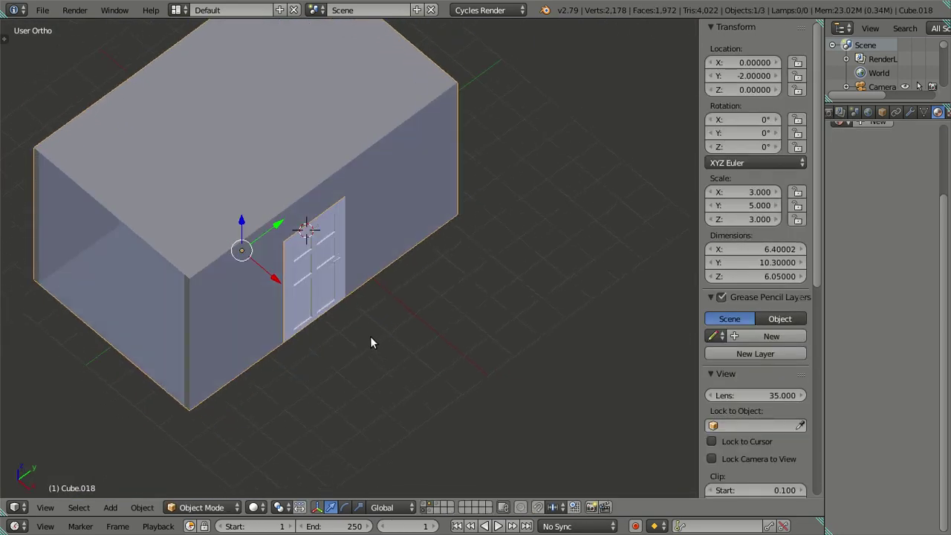
{"action": "key", "text": "shift+s"}
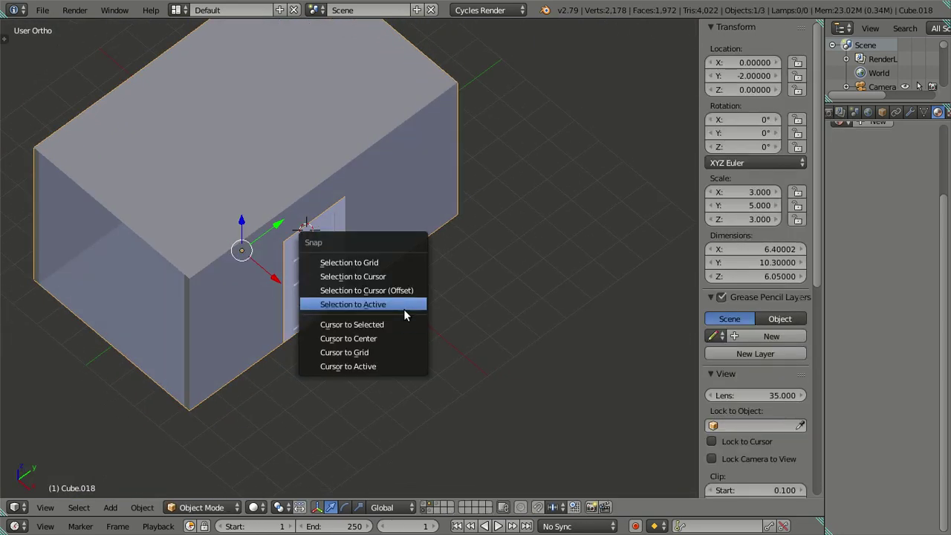
{"action": "left_click", "coordinate": [395, 324]}
{"action": "key", "text": "shift+a"}
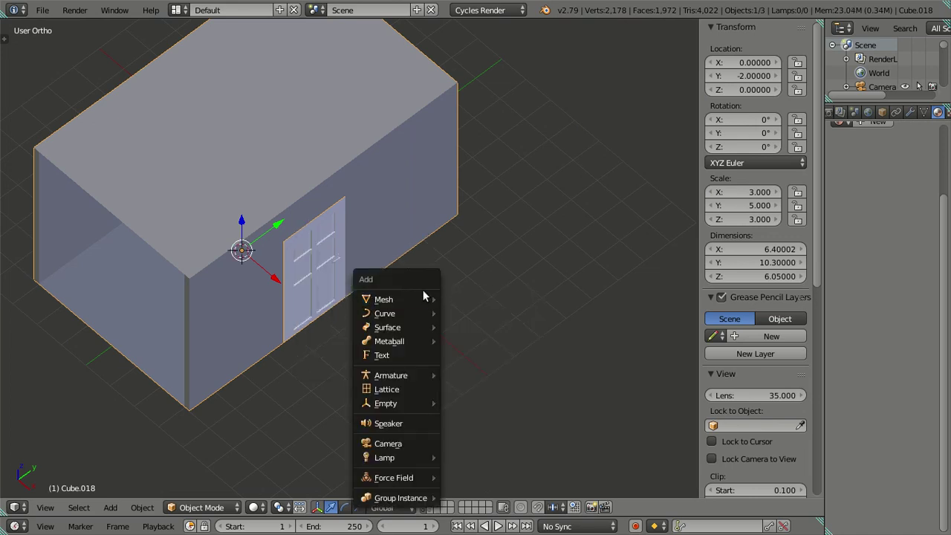
{"action": "left_click", "coordinate": [446, 312]}
{"action": "middle_click_drag", "start_coordinate": [446, 313], "coordinate": [468, 269]}
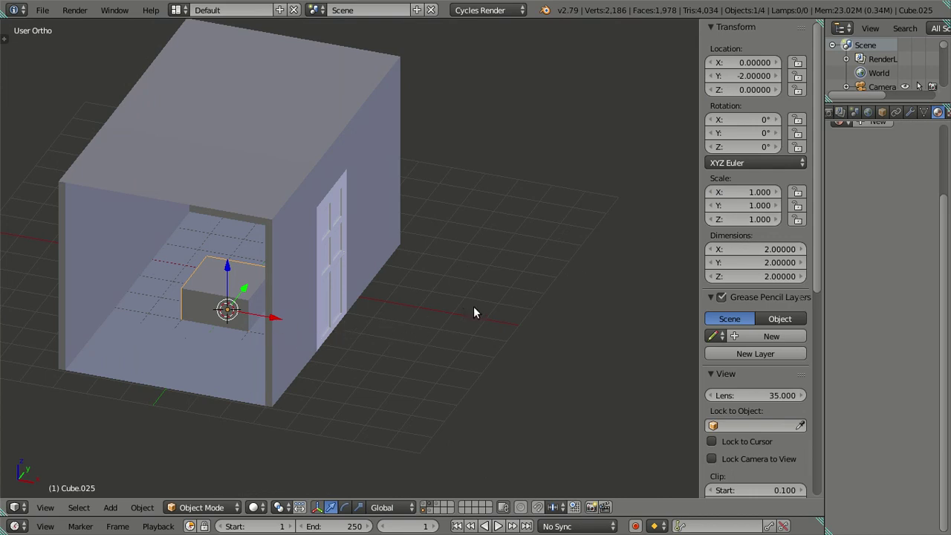
- Set the cube's X scale to 4 (8 m long) and view it from the top
{"action": "left_click", "coordinate": [744, 191]}
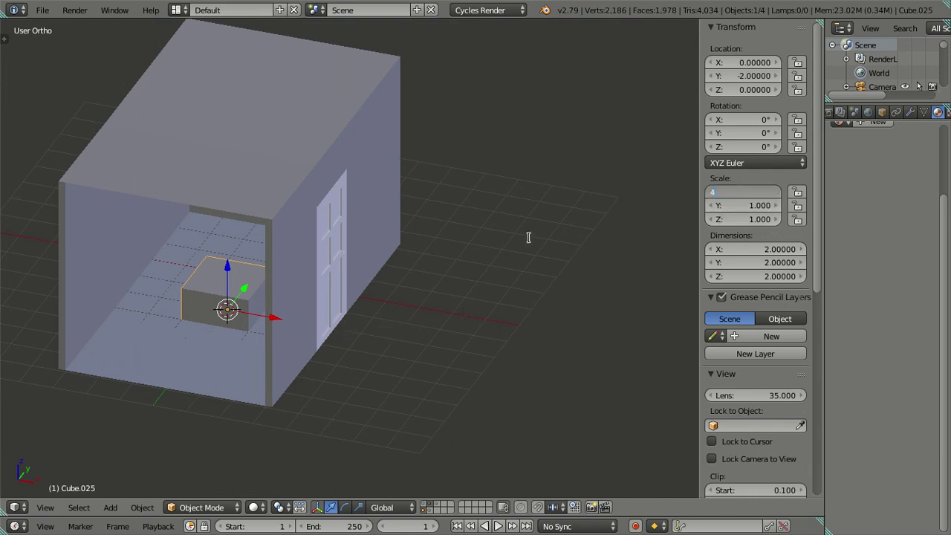
{"action": "key", "text": "Return"}
{"action": "mouse_move", "coordinate": [529, 236]}
{"action": "middle_mouse_down"}
{"action": "mouse_move", "coordinate": [479, 284]}
{"action": "mouse_move", "coordinate": [495, 363]}
{"action": "middle_mouse_up"}
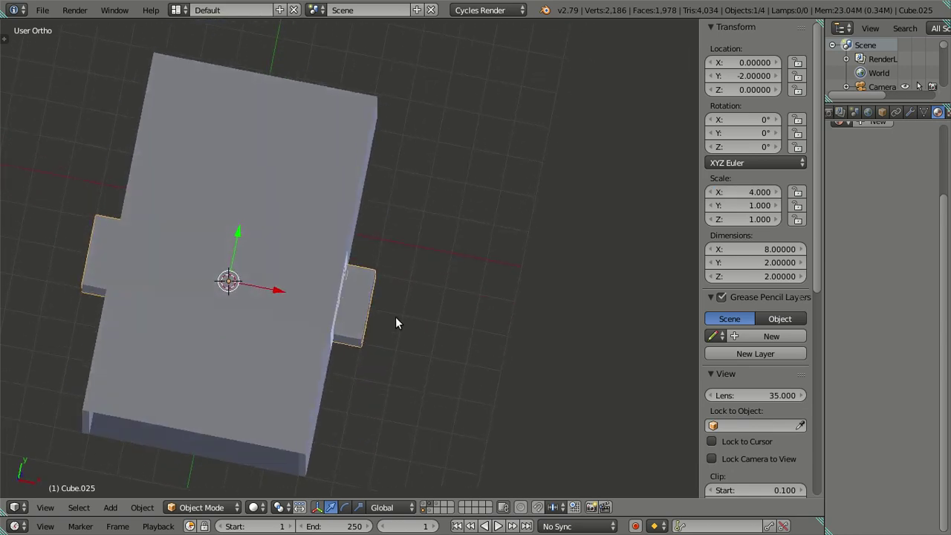
{"action": "key", "text": "KP_7"}
{"action": "scroll", "coordinate": [390, 304], "scroll_direction": "up", "scroll_amount": 2}
{"action": "scroll", "coordinate": [383, 287], "scroll_direction": "up", "scroll_amount": 3}
- In wireframe Edit Mode, add 7 evenly spaced loop cuts across the block
{"action": "key", "text": "z"}
{"action": "key", "text": "Tab"}
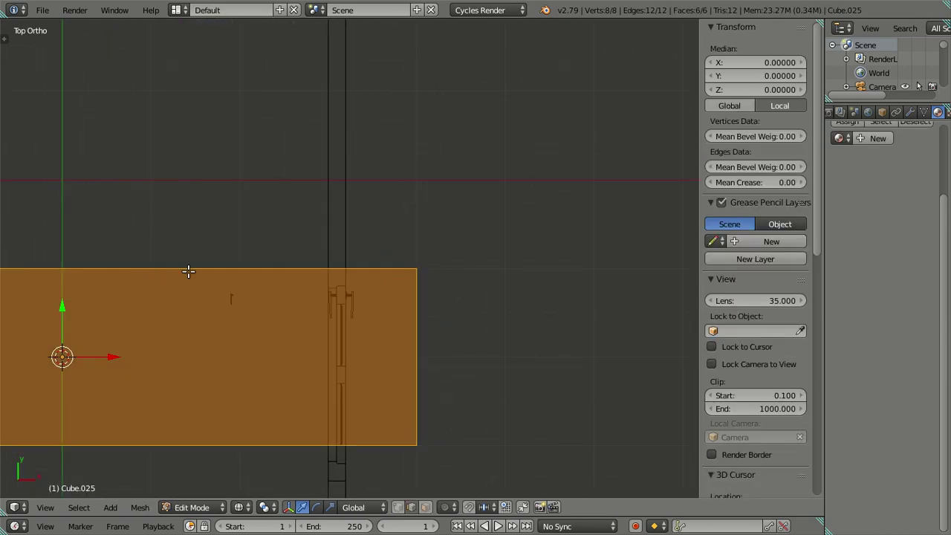
{"action": "key", "text": "ctrl+r"}
{"action": "scroll", "coordinate": [234, 275], "scroll_direction": "up", "scroll_amount": 1}
{"action": "scroll", "coordinate": [234, 275], "scroll_direction": "up", "scroll_amount": 1}
{"action": "scroll", "coordinate": [234, 275], "scroll_direction": "up", "scroll_amount": 2}
{"action": "scroll", "coordinate": [235, 275], "scroll_direction": "up", "scroll_amount": 1}
{"action": "scroll", "coordinate": [234, 275], "scroll_direction": "up", "scroll_amount": 1}
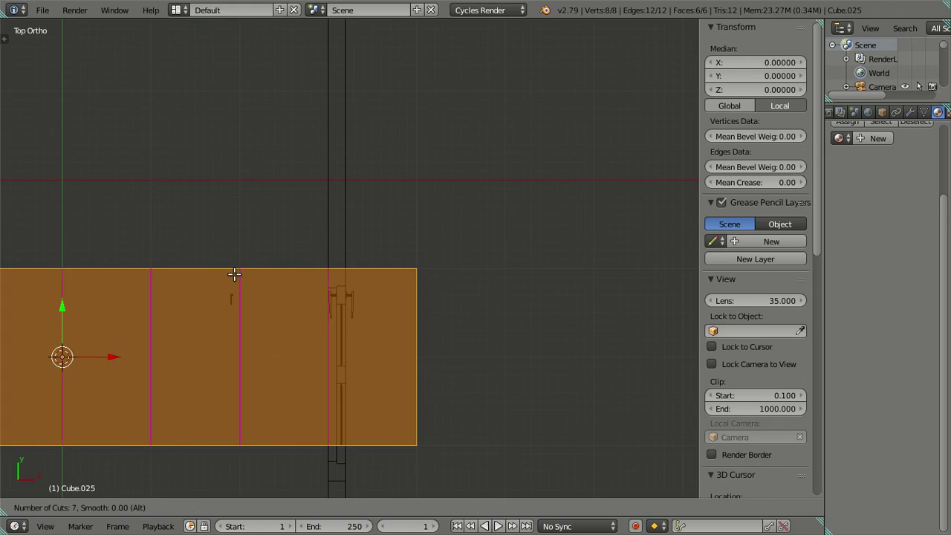
{"action": "left_click", "coordinate": [233, 274]}
{"action": "right_click", "coordinate": [233, 273]}
{"action": "scroll", "coordinate": [306, 289], "scroll_direction": "up", "scroll_amount": 3}
{"action": "scroll", "coordinate": [349, 305], "scroll_direction": "up", "scroll_amount": 2}
{"action": "key", "text": "a"}
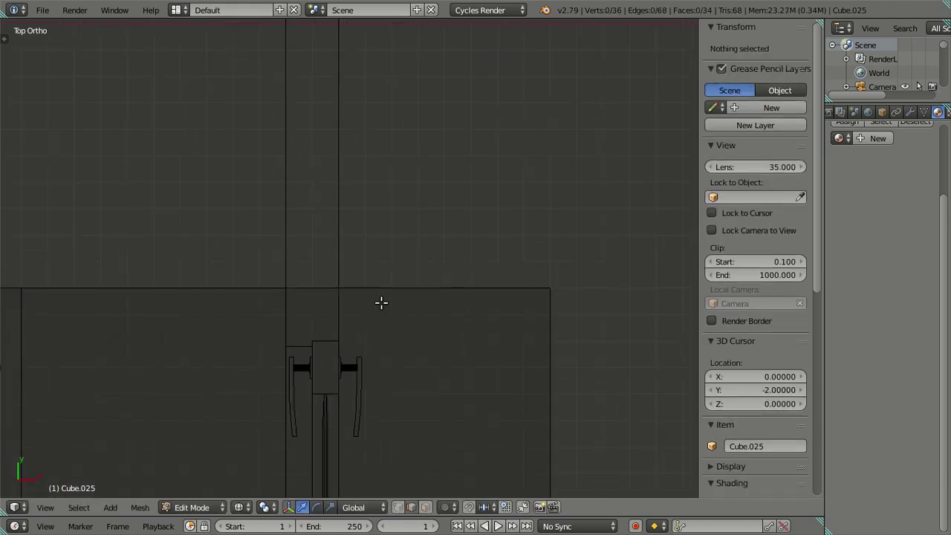
- Add a second set of 9 evenly spaced loop cuts to the block
{"action": "key", "text": "ctrl+r"}
{"action": "scroll", "coordinate": [442, 288], "scroll_direction": "up", "scroll_amount": 2}
{"action": "scroll", "coordinate": [446, 288], "scroll_direction": "up", "scroll_amount": 2}
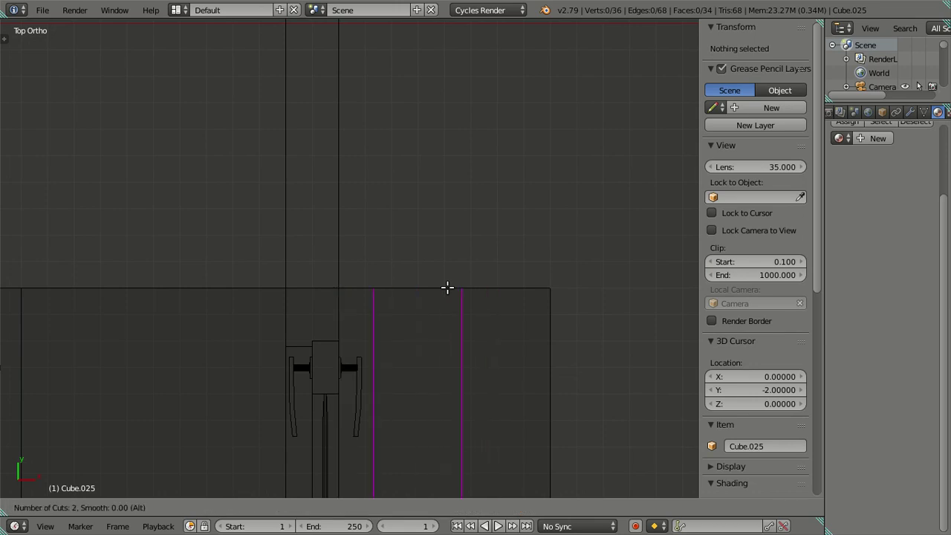
{"action": "scroll", "coordinate": [447, 288], "scroll_direction": "up", "scroll_amount": 1}
{"action": "scroll", "coordinate": [447, 287], "scroll_direction": "up", "scroll_amount": 2}
{"action": "scroll", "coordinate": [447, 288], "scroll_direction": "up", "scroll_amount": 1}
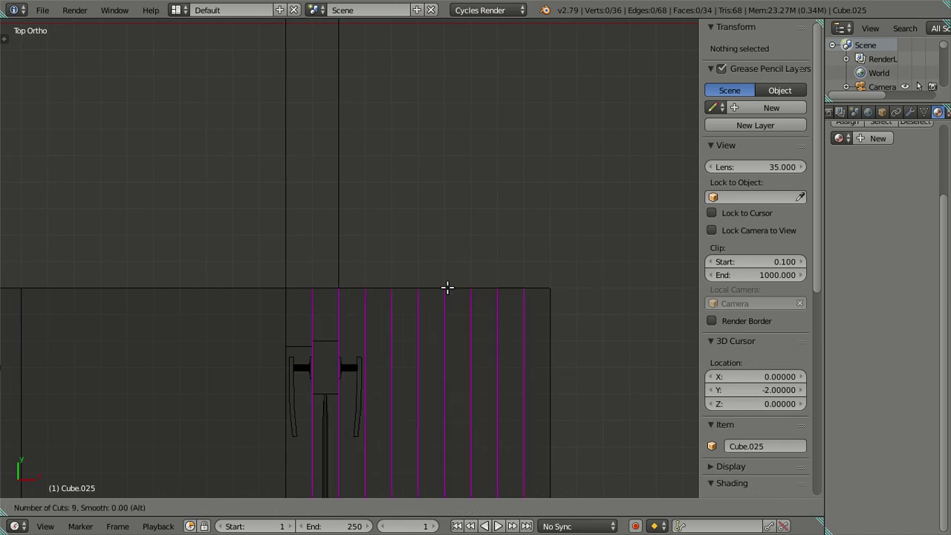
{"action": "left_click", "coordinate": [447, 287]}
{"action": "right_click", "coordinate": [446, 288]}
{"action": "scroll", "coordinate": [393, 350], "scroll_direction": "up", "scroll_amount": 2}
{"action": "key", "text": "a"}
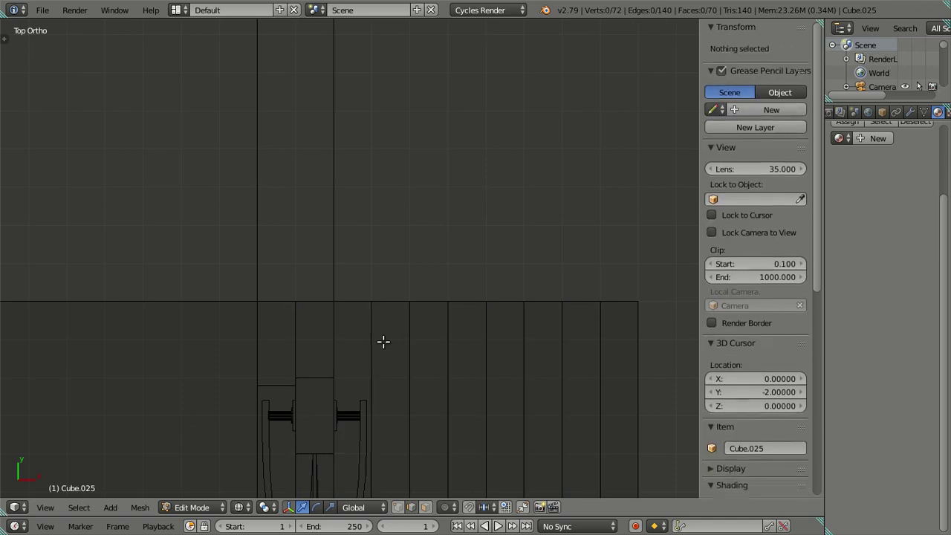
- Select one vertical edge loop and snap the 3D cursor onto it
{"action": "right_click", "coordinate": [373, 338], "text": "alt"}
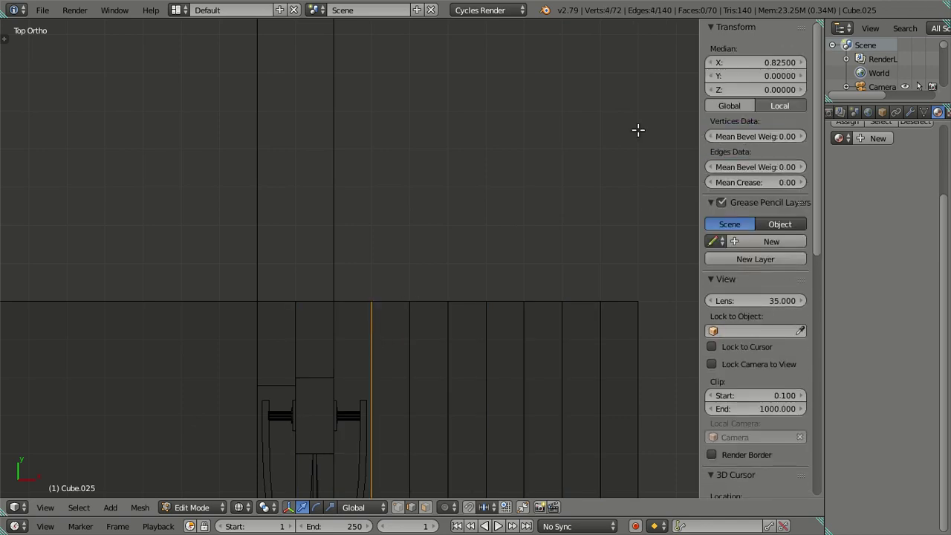
{"action": "scroll", "coordinate": [514, 223], "scroll_direction": "down", "scroll_amount": 3}
{"action": "scroll", "coordinate": [410, 270], "scroll_direction": "down", "scroll_amount": 1, "text": "shift"}
{"action": "scroll", "coordinate": [411, 266], "scroll_direction": "down", "scroll_amount": 4, "text": "shift"}
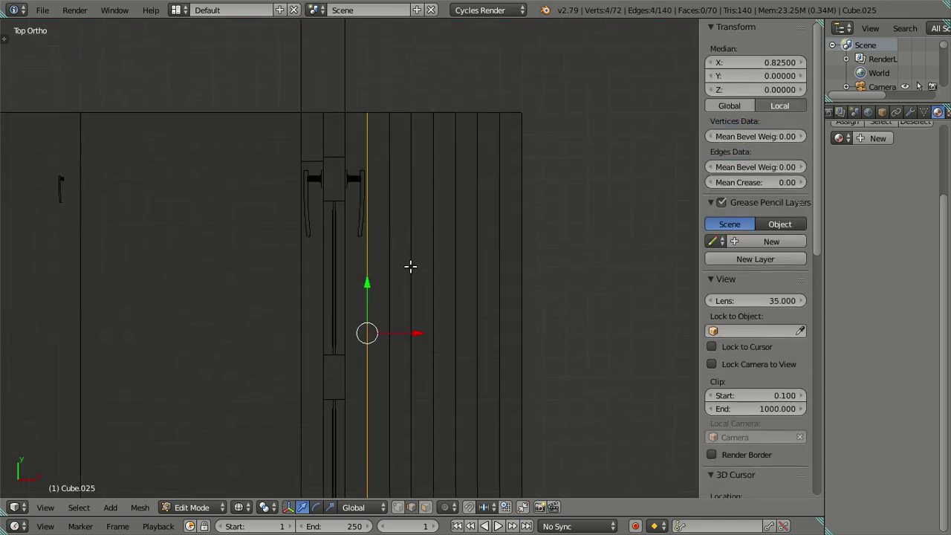
{"action": "key", "text": "shift+s"}
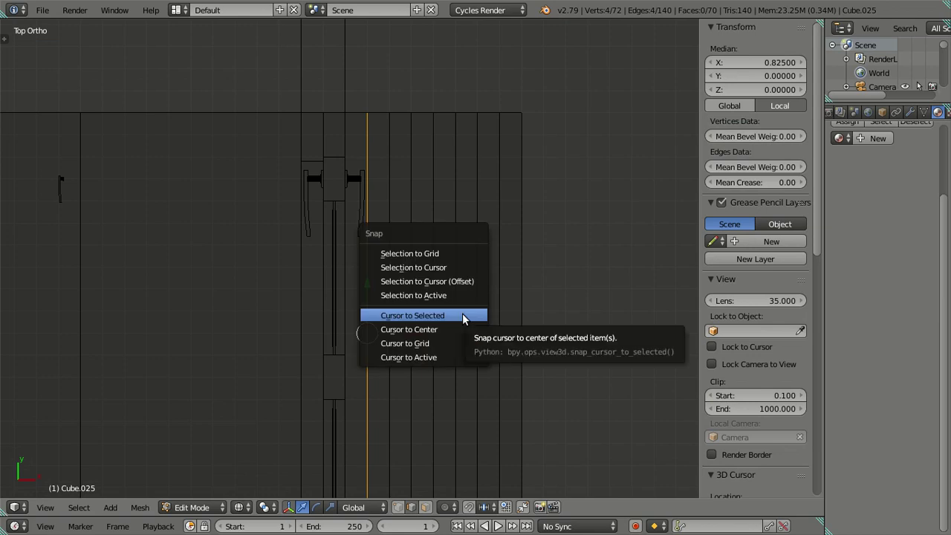
{"action": "left_click", "coordinate": [462, 315]}
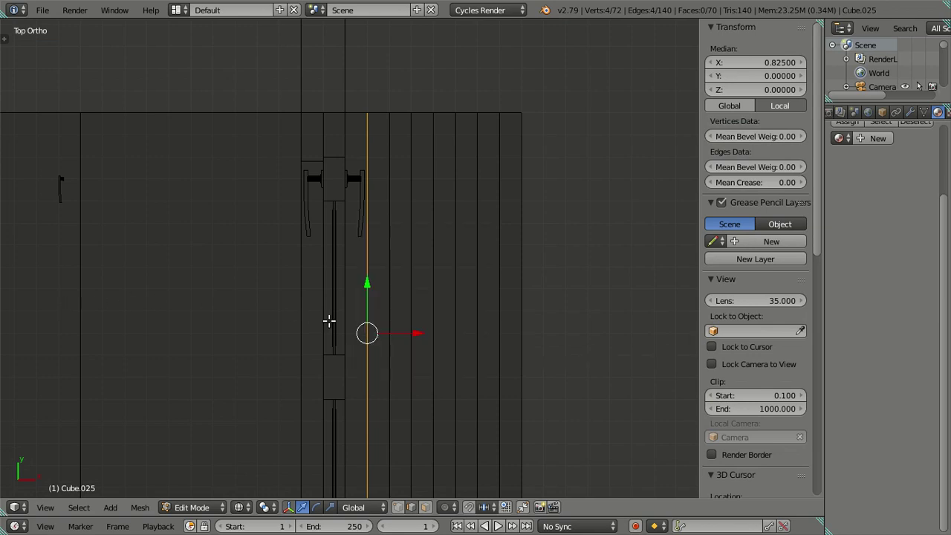
{"action": "key", "text": "shift+s"}
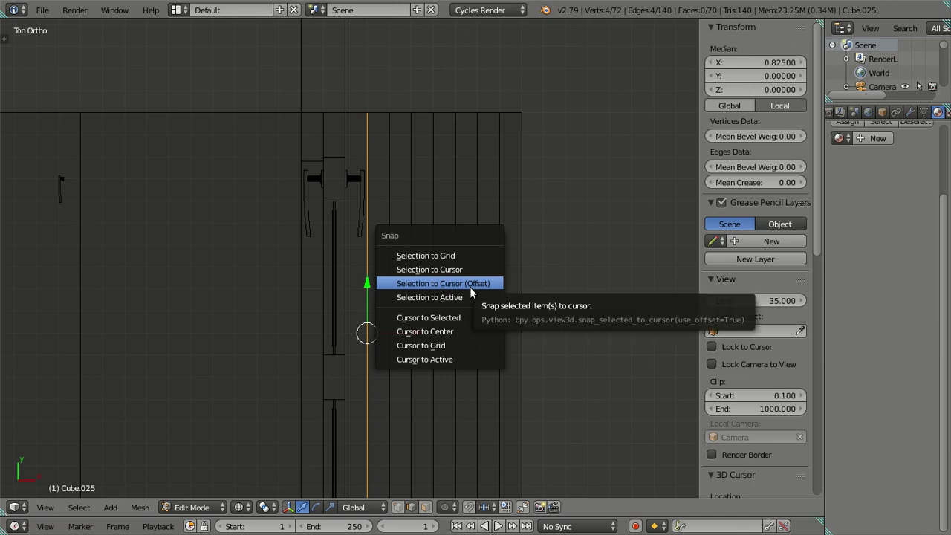
{"action": "left_click", "coordinate": [463, 315]}
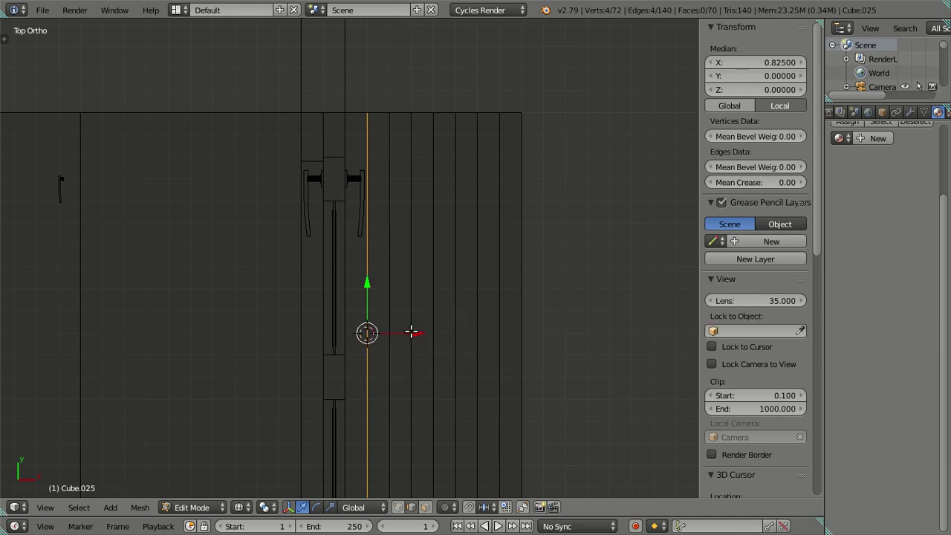
{"action": "key", "text": "g"}
{"action": "key", "text": "x"}
{"action": "key", "text": "Escape"}
- Return to Object Mode in solid shading and add the house walls to the selection
{"action": "scroll", "coordinate": [417, 333], "scroll_direction": "down", "scroll_amount": 5}
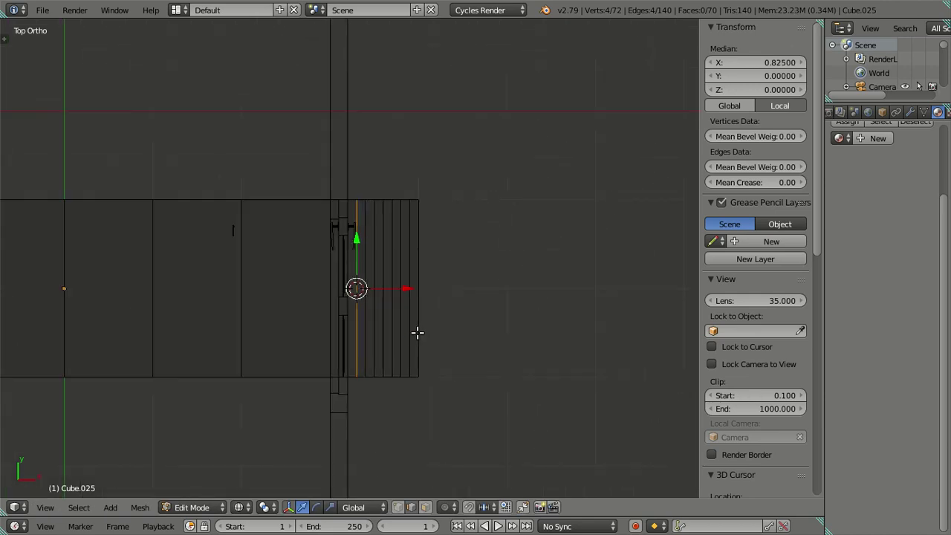
{"action": "middle_click_drag", "start_coordinate": [468, 399], "coordinate": [431, 446]}
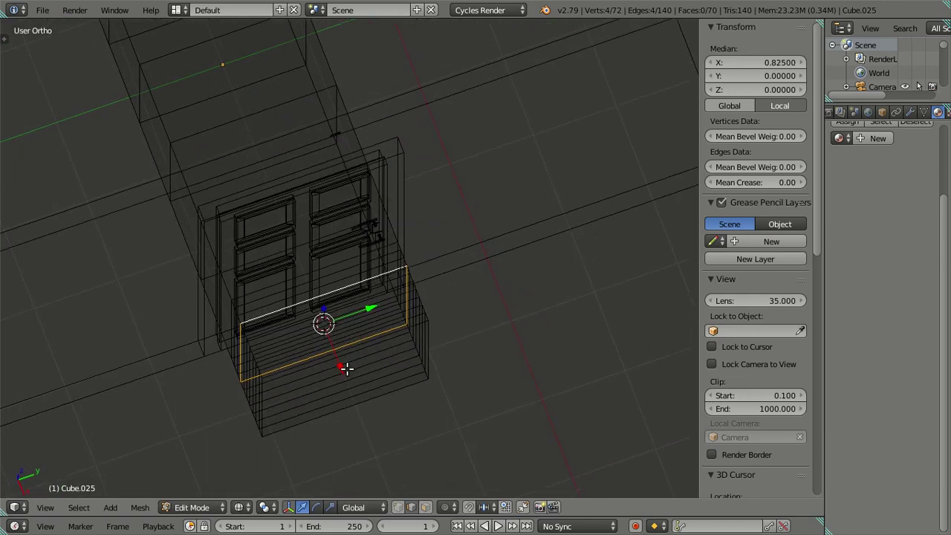
{"action": "key", "text": "Tab"}
{"action": "key", "text": "z"}
{"action": "scroll", "coordinate": [320, 342], "scroll_direction": "down", "scroll_amount": 3}
{"action": "mouse_move", "coordinate": [282, 318]}
{"action": "middle_mouse_down"}
{"action": "mouse_move", "coordinate": [238, 305]}
{"action": "mouse_move", "coordinate": [268, 328]}
{"action": "middle_mouse_up"}
{"action": "right_click", "coordinate": [205, 348], "text": "shift"}
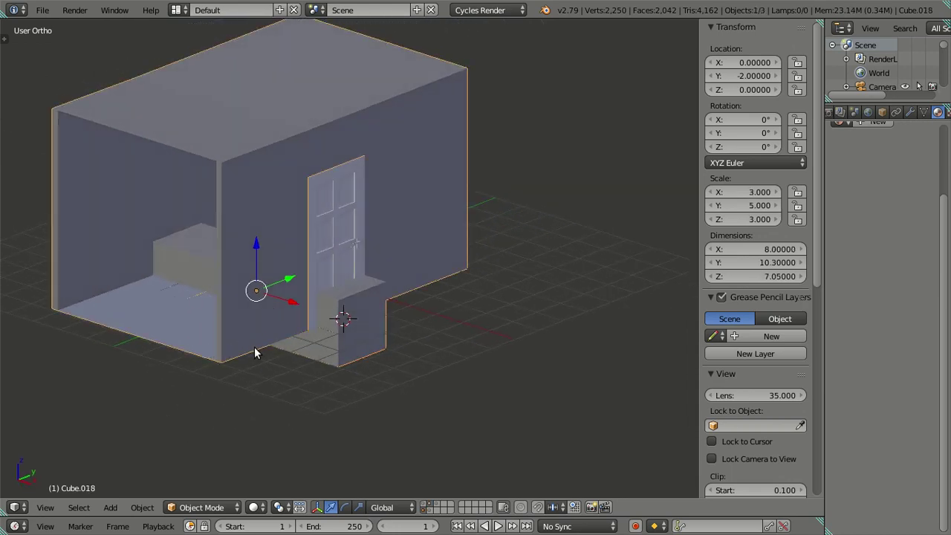
- Enter Edit Mode on the house in top view and adjust the edge's X position
{"action": "middle_click_drag", "start_coordinate": [366, 342], "coordinate": [432, 333]}
{"action": "key", "text": "KP_7"}
{"action": "scroll", "coordinate": [402, 304], "scroll_direction": "up", "scroll_amount": 2}
{"action": "key", "text": "Tab"}
{"action": "scroll", "coordinate": [389, 182], "scroll_direction": "up", "scroll_amount": 1}
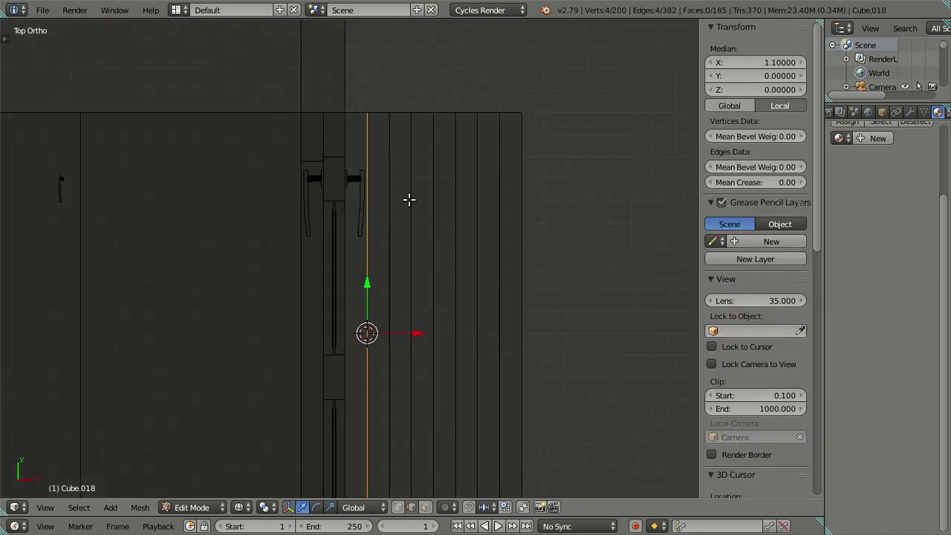
{"action": "left_click_drag", "start_coordinate": [415, 334], "coordinate": [423, 340]}
{"action": "scroll", "coordinate": [366, 261], "scroll_direction": "down", "scroll_amount": 3}
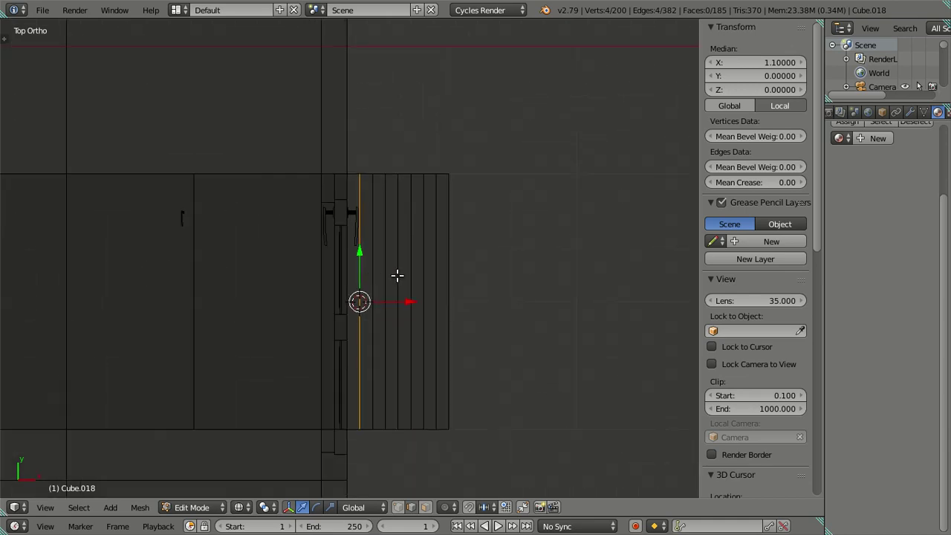
{"action": "left_click_drag", "start_coordinate": [411, 297], "coordinate": [422, 301]}
{"action": "left_click", "coordinate": [754, 62]}
{"action": "key", "text": "Return"}
- Select the whole attached block, delete its faces, and clear the selection
{"action": "key", "text": "a"}
{"action": "right_click", "coordinate": [393, 211]}
{"action": "key", "text": "ctrl+l"}
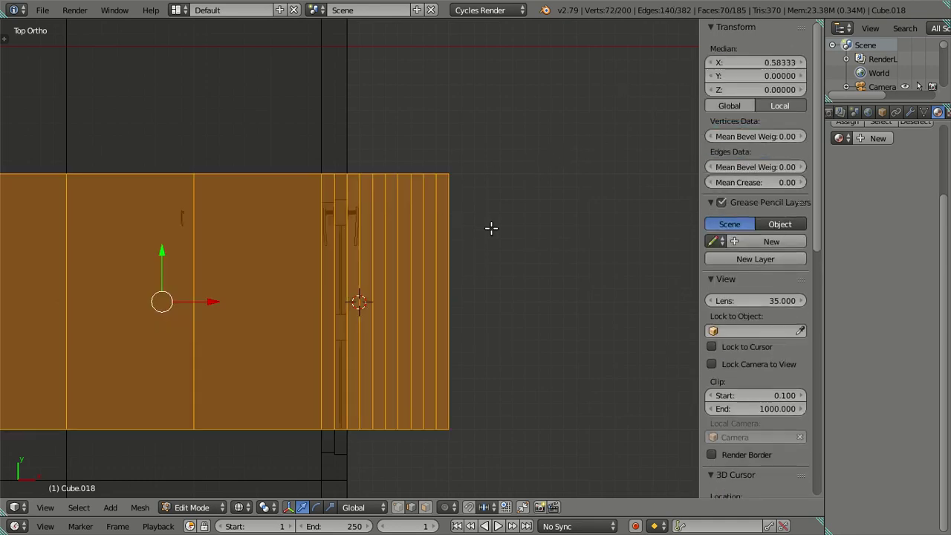
{"action": "key", "text": "x"}
{"action": "left_click", "coordinate": [473, 167]}
{"action": "scroll", "coordinate": [369, 209], "scroll_direction": "down", "scroll_amount": 4}
{"action": "scroll", "coordinate": [360, 182], "scroll_direction": "down", "scroll_amount": 2}
{"action": "key", "text": "a"}
{"action": "key", "text": "a"}
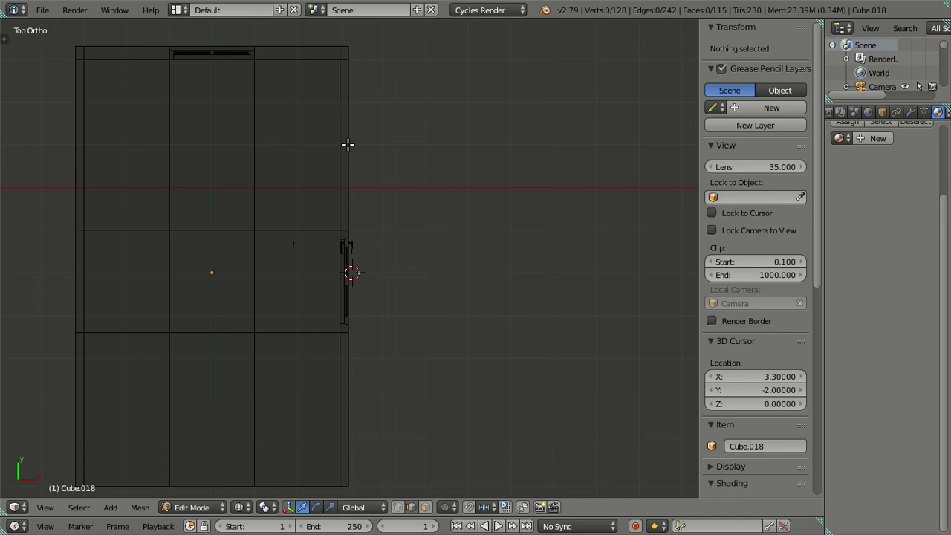
- Shift the vertices along the house's right edge slightly outward to X 1.1
{"action": "left_click_drag", "start_coordinate": [344, 24], "coordinate": [445, 494]}
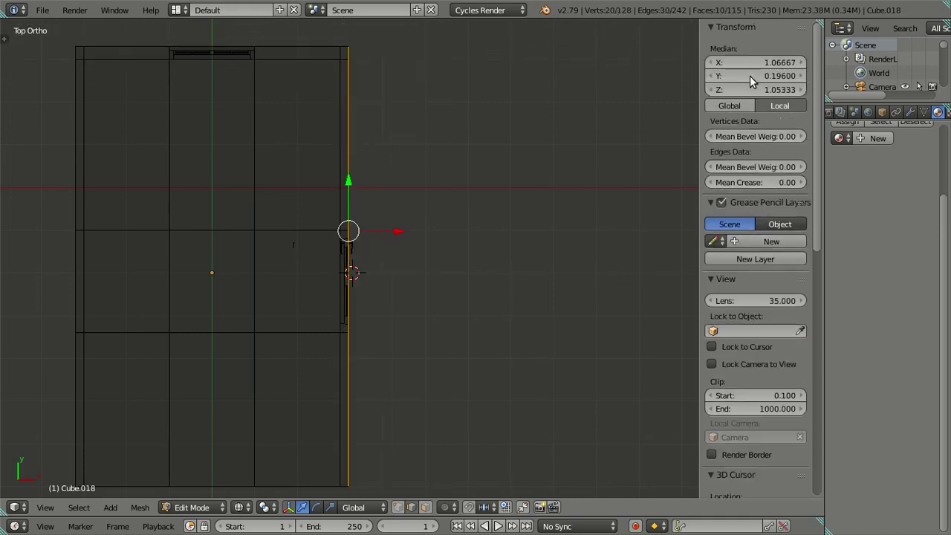
{"action": "key", "text": "ctrl+v"}
{"action": "scroll", "coordinate": [427, 238], "scroll_direction": "up", "scroll_amount": 6}
{"action": "scroll", "coordinate": [427, 230], "scroll_direction": "up", "scroll_amount": 3}
{"action": "key", "text": "a"}
- Zoom in on the door's edge and check the wall edge beside the handle
{"action": "middle_click_drag", "start_coordinate": [403, 140], "coordinate": [389, 282], "text": "shift"}
{"action": "scroll", "coordinate": [385, 281], "scroll_direction": "up", "scroll_amount": 2}
{"action": "scroll", "coordinate": [385, 278], "scroll_direction": "up", "scroll_amount": 1}
{"action": "scroll", "coordinate": [385, 278], "scroll_direction": "down", "scroll_amount": 2}
{"action": "scroll", "coordinate": [385, 276], "scroll_direction": "down", "scroll_amount": 1}
{"action": "scroll", "coordinate": [383, 275], "scroll_direction": "down", "scroll_amount": 1}
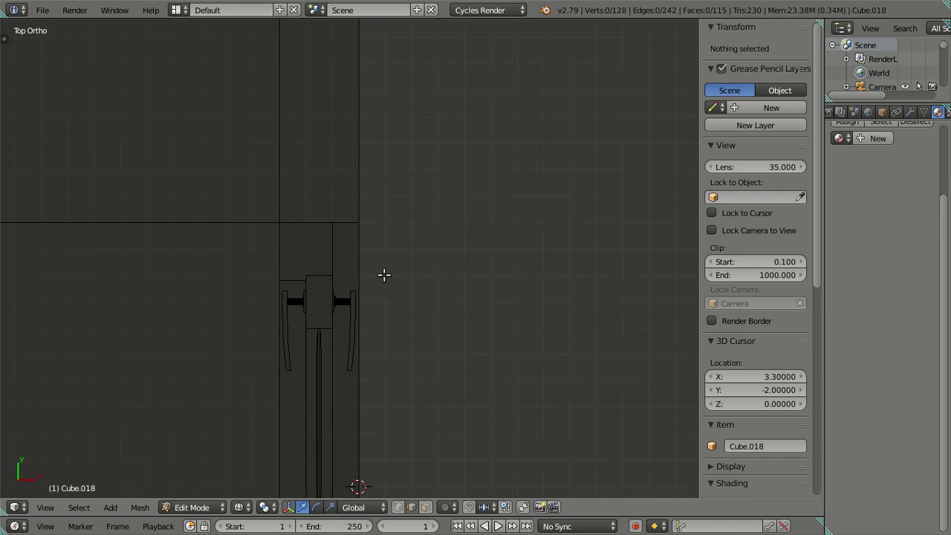
{"action": "scroll", "coordinate": [371, 280], "scroll_direction": "up", "scroll_amount": 1}
{"action": "scroll", "coordinate": [319, 237], "scroll_direction": "down", "scroll_amount": 3}
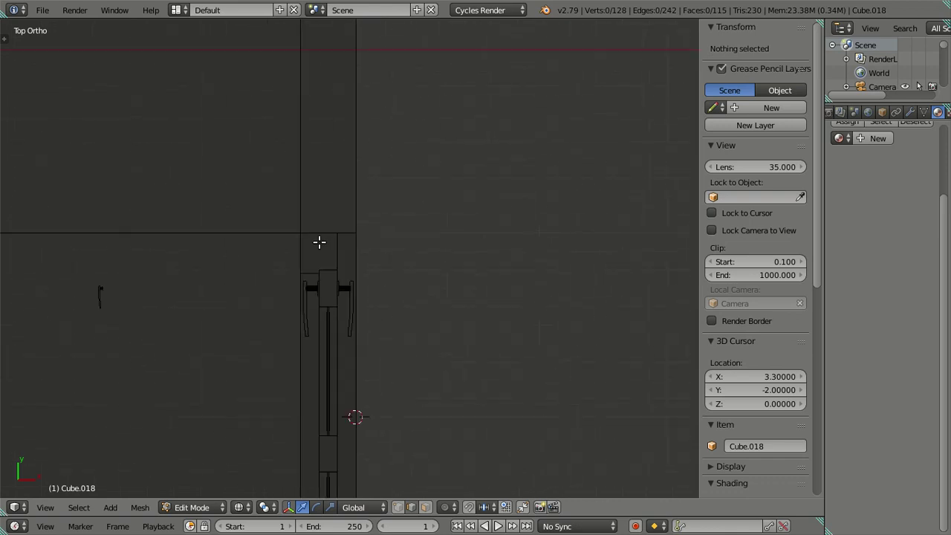
{"action": "scroll", "coordinate": [365, 335], "scroll_direction": "down", "scroll_amount": 1}
{"action": "scroll", "coordinate": [343, 316], "scroll_direction": "up", "scroll_amount": 2}
{"action": "scroll", "coordinate": [337, 301], "scroll_direction": "up", "scroll_amount": 1}
{"action": "scroll", "coordinate": [328, 285], "scroll_direction": "up", "scroll_amount": 2}
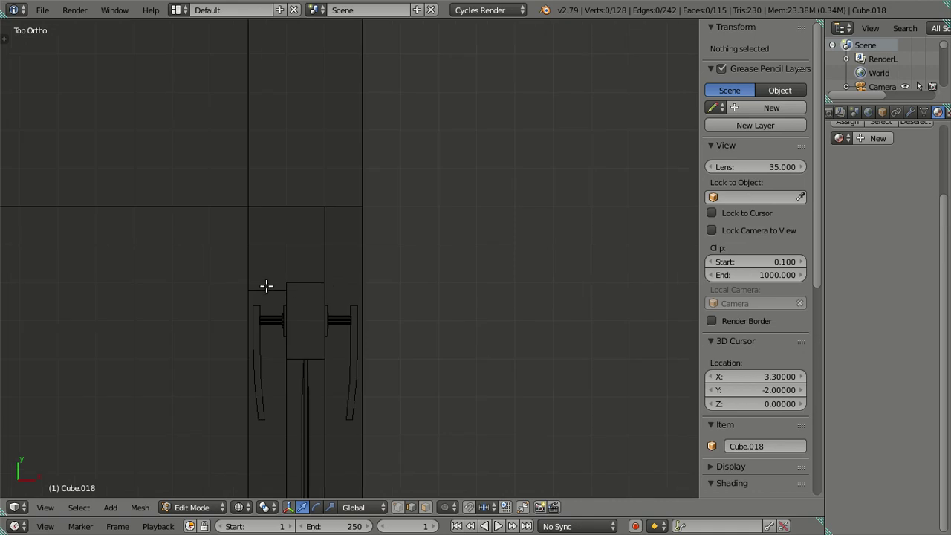
{"action": "right_click", "coordinate": [268, 288]}
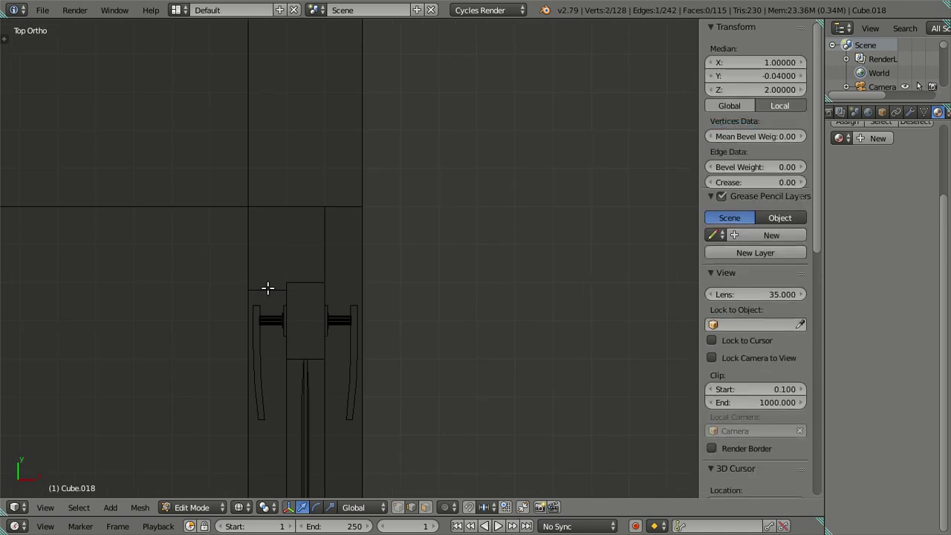
{"action": "scroll", "coordinate": [267, 288], "scroll_direction": "down", "scroll_amount": 2}
{"action": "scroll", "coordinate": [267, 287], "scroll_direction": "down", "scroll_amount": 3}
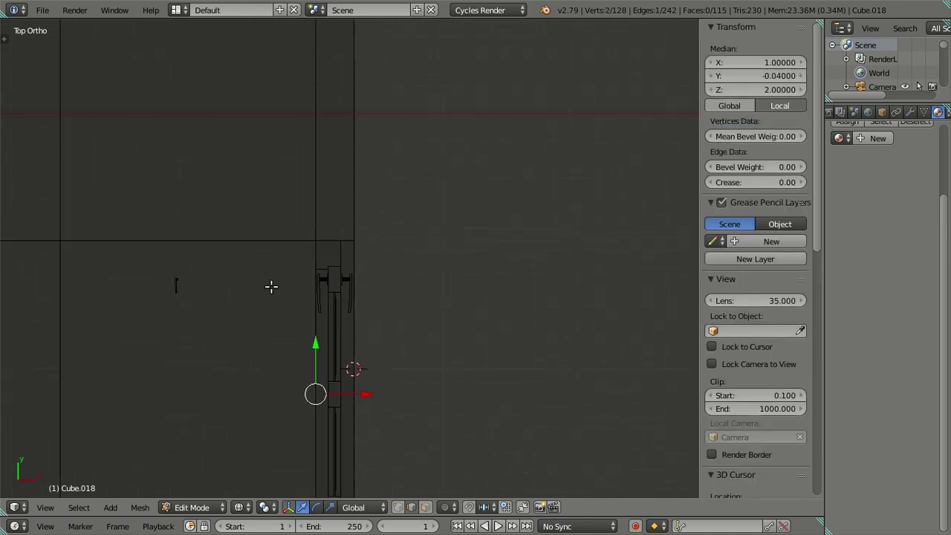
{"action": "key", "text": "a"}
- Orbit to an angled view, switch to solid shading, and return to Object Mode
{"action": "scroll", "coordinate": [374, 312], "scroll_direction": "down", "scroll_amount": 1}
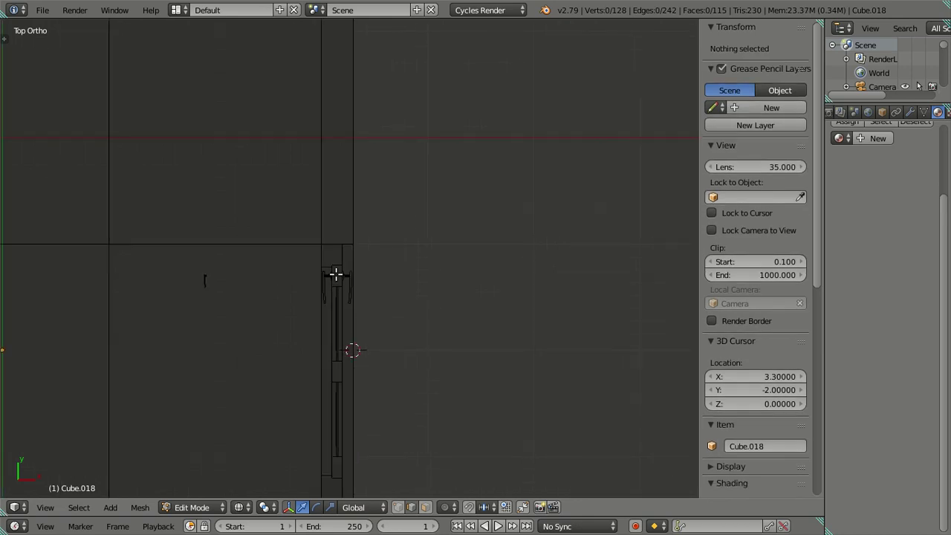
{"action": "mouse_move", "coordinate": [362, 320]}
{"action": "middle_mouse_down"}
{"action": "mouse_move", "coordinate": [397, 319]}
{"action": "mouse_move", "coordinate": [321, 300]}
{"action": "mouse_move", "coordinate": [424, 238]}
{"action": "mouse_move", "coordinate": [407, 249]}
{"action": "mouse_move", "coordinate": [315, 249]}
{"action": "middle_mouse_up"}
{"action": "key", "text": "z"}
{"action": "key", "text": "Tab"}
{"action": "scroll", "coordinate": [366, 290], "scroll_direction": "down", "scroll_amount": 2}
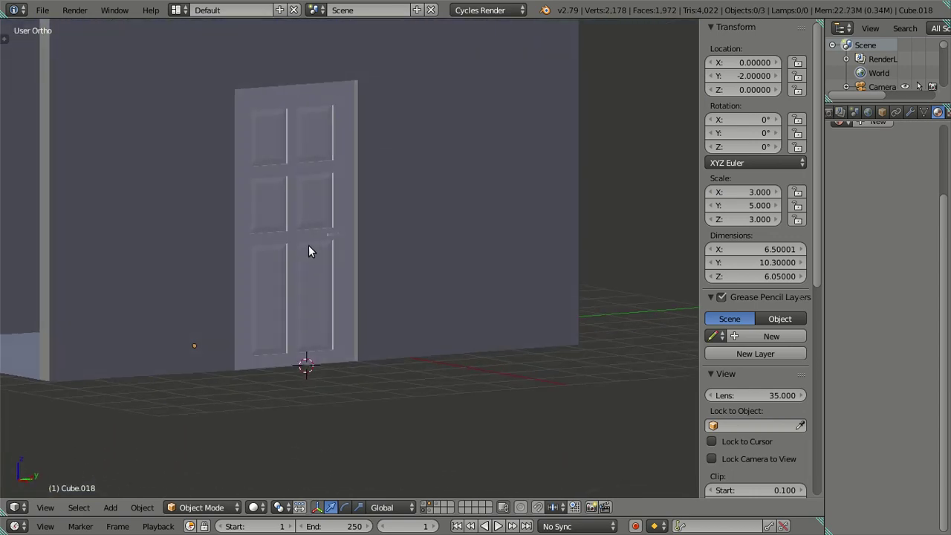
- Select the door and separate its mesh into its own object
{"action": "right_click", "coordinate": [309, 245]}
{"action": "key", "text": "Tab"}
{"action": "key", "text": "z"}
{"action": "scroll", "coordinate": [335, 324], "scroll_direction": "down", "scroll_amount": 2}
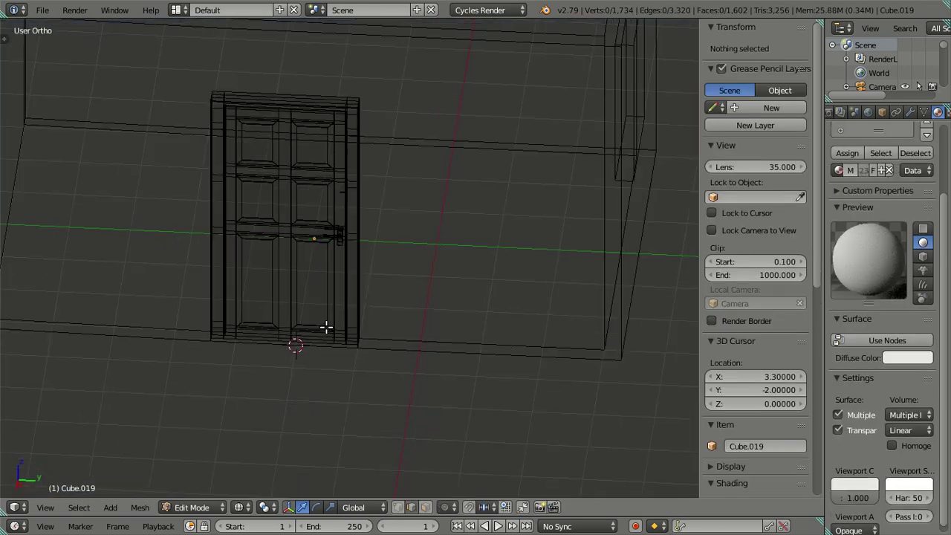
{"action": "middle_click_drag", "start_coordinate": [325, 329], "coordinate": [329, 248]}
{"action": "scroll", "coordinate": [329, 248], "scroll_direction": "down", "scroll_amount": 3}
{"action": "key", "text": "a"}
{"action": "key", "text": "a"}
{"action": "key", "text": "a"}
{"action": "key", "text": "a"}
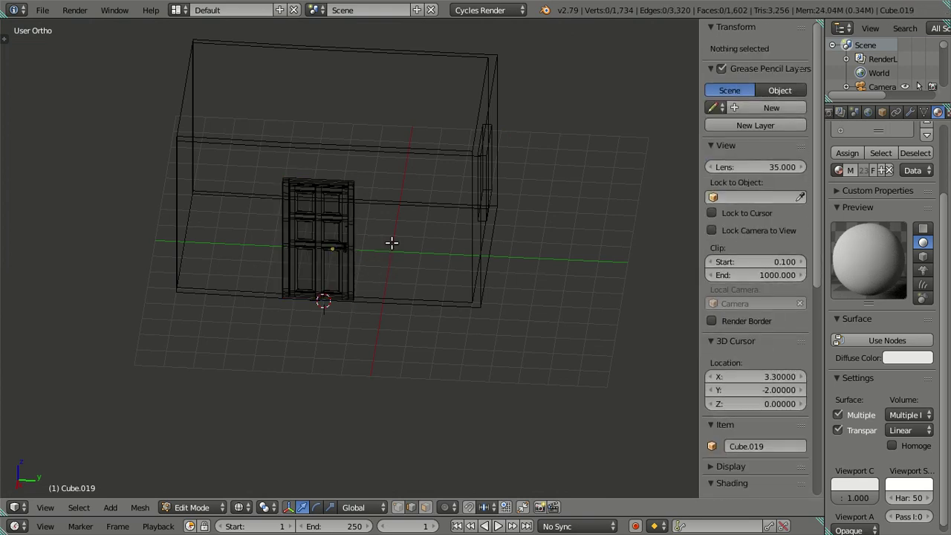
{"action": "key", "text": "a"}
{"action": "key", "text": "p"}
{"action": "left_click", "coordinate": [395, 244]}
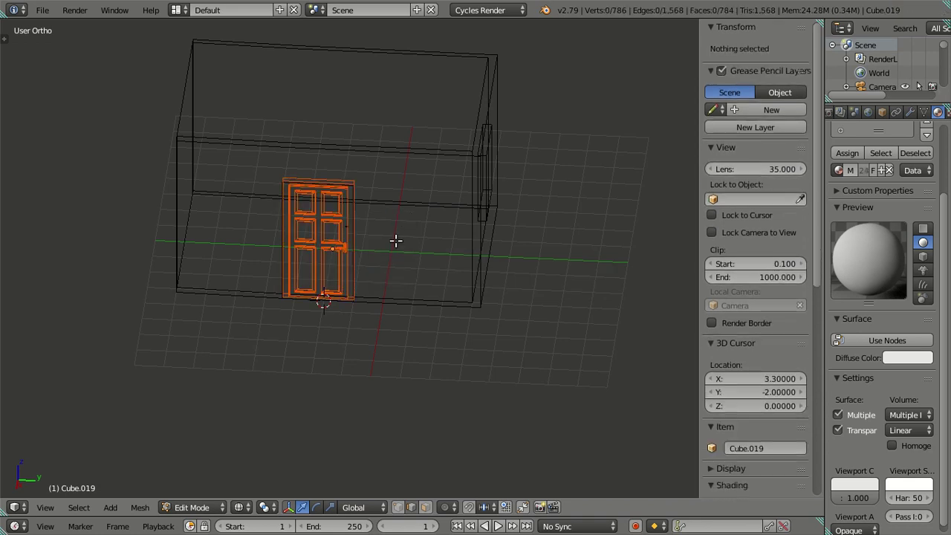
- Leave Edit Mode and pick out the newly separated door object
{"action": "key", "text": "l"}
{"action": "key", "text": "a"}
{"action": "mouse_move", "coordinate": [488, 223]}
{"action": "middle_mouse_down"}
{"action": "mouse_move", "coordinate": [465, 254]}
{"action": "mouse_move", "coordinate": [358, 316]}
{"action": "mouse_move", "coordinate": [397, 301]}
{"action": "mouse_move", "coordinate": [292, 352]}
{"action": "mouse_move", "coordinate": [342, 281]}
{"action": "mouse_move", "coordinate": [278, 401]}
{"action": "middle_mouse_up"}
{"action": "key", "text": "Tab"}
{"action": "left_click", "coordinate": [278, 402]}
{"action": "scroll", "coordinate": [355, 297], "scroll_direction": "down", "scroll_amount": 3, "text": "shift"}
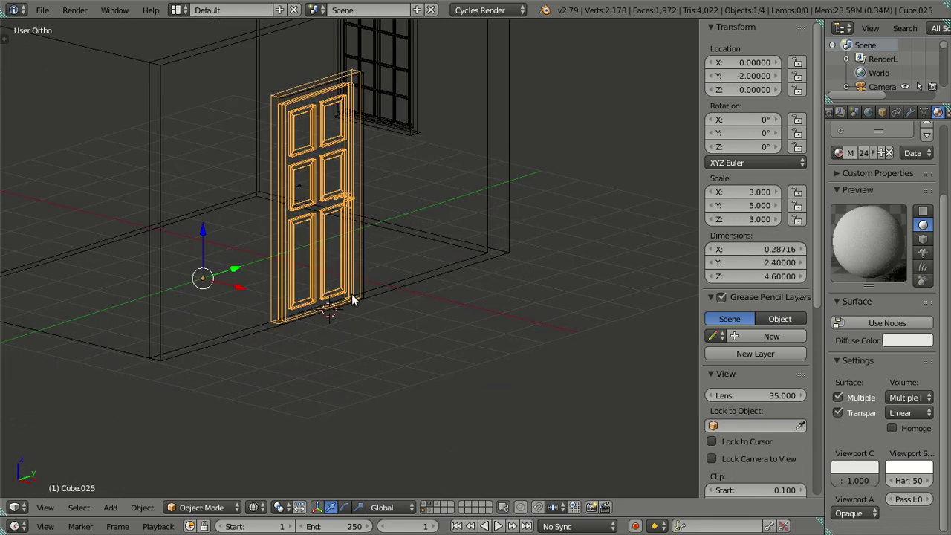
{"action": "scroll", "coordinate": [349, 297], "scroll_direction": "up", "scroll_amount": 3}
{"action": "key", "text": "a"}
- Select the door object Cube.025 and enter its Edit Mode in top view
{"action": "mouse_move", "coordinate": [315, 308]}
{"action": "middle_mouse_down"}
{"action": "mouse_move", "coordinate": [340, 364]}
{"action": "mouse_move", "coordinate": [355, 361]}
{"action": "mouse_move", "coordinate": [365, 322]}
{"action": "middle_mouse_up"}
{"action": "right_click", "coordinate": [357, 342]}
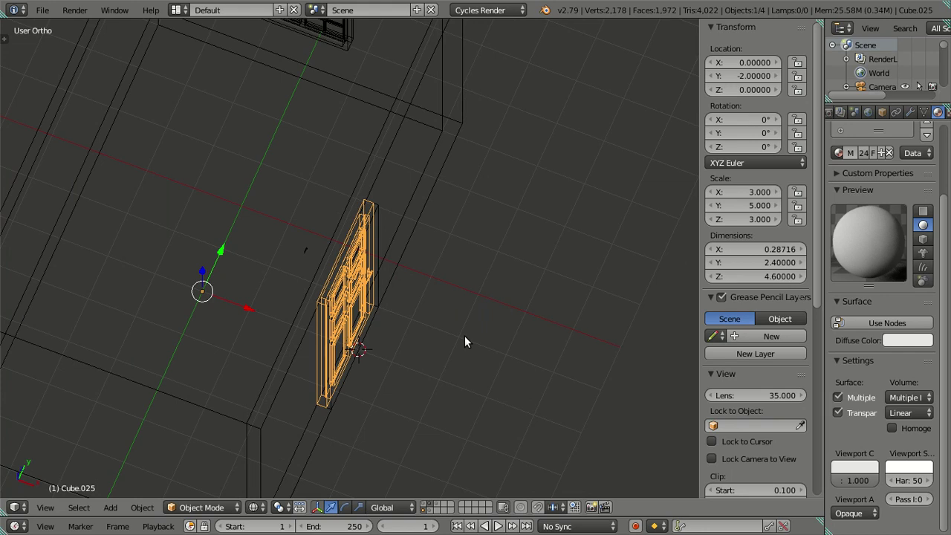
{"action": "key", "text": "KP_7"}
{"action": "scroll", "coordinate": [468, 336], "scroll_direction": "up", "scroll_amount": 3}
{"action": "key", "text": "Tab"}
- Select the door's hinge-end vertices and snap the 3D cursor to them
{"action": "scroll", "coordinate": [430, 235], "scroll_direction": "up", "scroll_amount": 2}
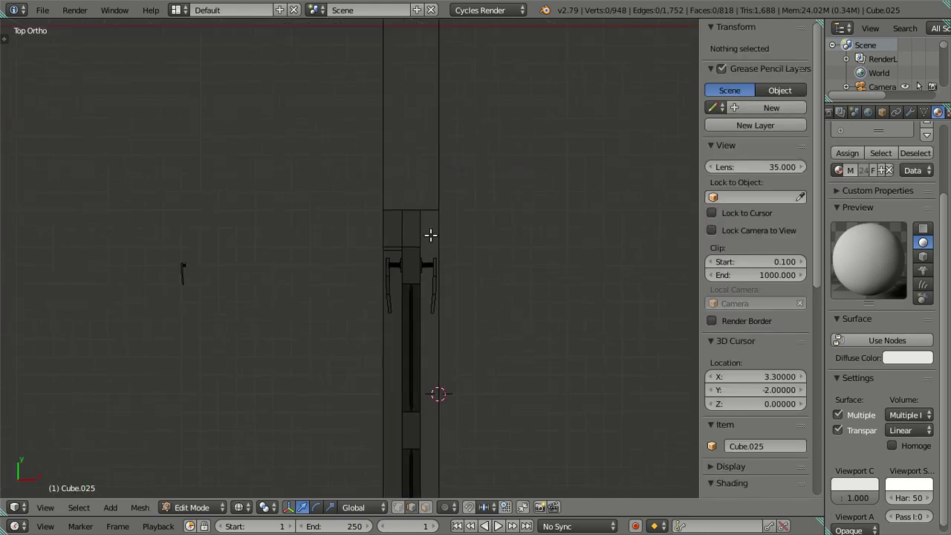
{"action": "scroll", "coordinate": [430, 235], "scroll_direction": "up", "scroll_amount": 2}
{"action": "mouse_move", "coordinate": [423, 240]}
{"action": "middle_mouse_down", "text": "shift"}
{"action": "mouse_move", "coordinate": [384, 300]}
{"action": "mouse_move", "coordinate": [349, 326]}
{"action": "middle_mouse_up", "text": "shift"}
{"action": "scroll", "coordinate": [353, 320], "scroll_direction": "up", "scroll_amount": 1}
{"action": "scroll", "coordinate": [364, 330], "scroll_direction": "up", "scroll_amount": 1}
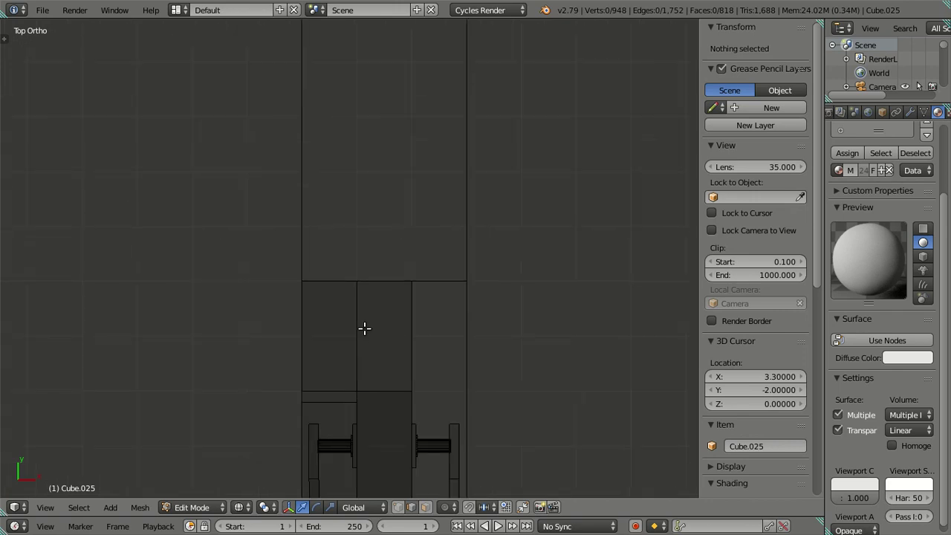
{"action": "key", "text": "l"}
{"action": "scroll", "coordinate": [361, 323], "scroll_direction": "down", "scroll_amount": 5}
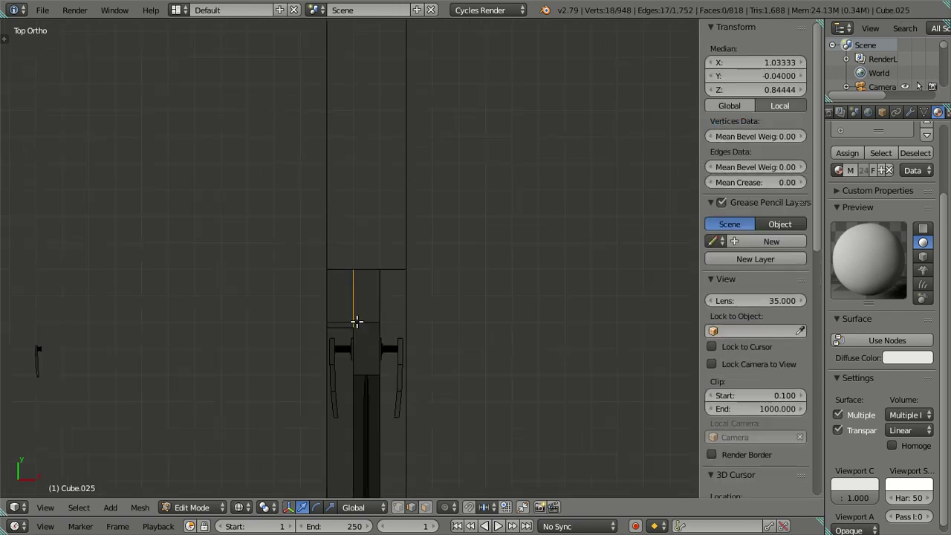
{"action": "scroll", "coordinate": [359, 322], "scroll_direction": "down", "scroll_amount": 5}
{"action": "mouse_move", "coordinate": [460, 372]}
{"action": "middle_mouse_down"}
{"action": "mouse_move", "coordinate": [391, 299]}
{"action": "mouse_move", "coordinate": [340, 268]}
{"action": "mouse_move", "coordinate": [358, 249]}
{"action": "middle_mouse_up"}
{"action": "key", "text": "shift+s"}
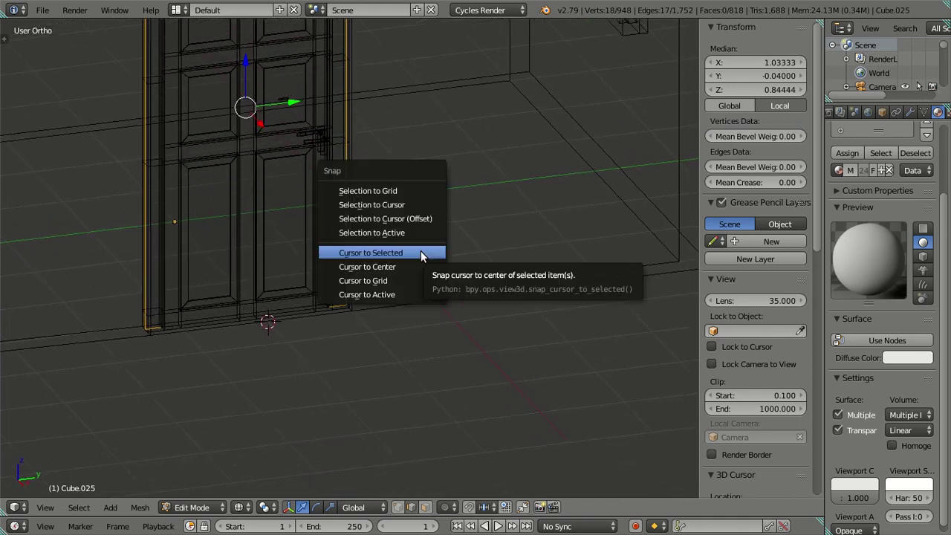
{"action": "left_click", "coordinate": [421, 252]}
- Set the door's origin to the 3D cursor at its hinge end
{"action": "key", "text": "Tab"}
{"action": "key", "text": "Tab"}
{"action": "key", "text": "Tab"}
{"action": "key", "text": "ctrl+shift+alt+c"}
{"action": "left_click", "coordinate": [496, 269]}
{"action": "key", "text": "a"}
{"action": "mouse_move", "coordinate": [360, 233]}
{"action": "middle_mouse_down"}
{"action": "mouse_move", "coordinate": [307, 260]}
{"action": "mouse_move", "coordinate": [326, 310]}
{"action": "mouse_move", "coordinate": [380, 317]}
{"action": "mouse_move", "coordinate": [372, 230]}
{"action": "middle_mouse_up"}
{"action": "right_click", "coordinate": [278, 282]}
{"action": "key", "text": "Tab"}
{"action": "key", "text": "Tab"}
- Select the wall, switch to top view, and begin a loop cut in its mesh
{"action": "right_click", "coordinate": [366, 208]}
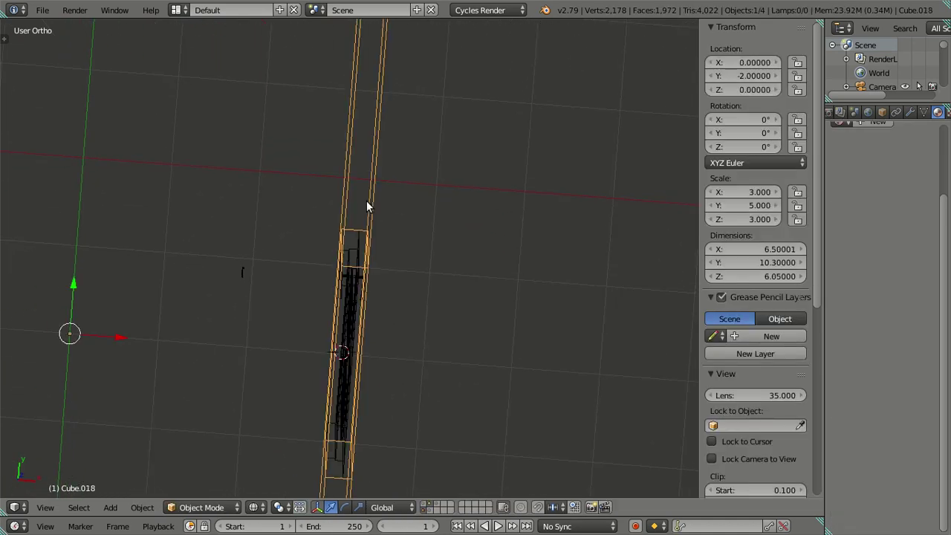
{"action": "key", "text": "KP_7"}
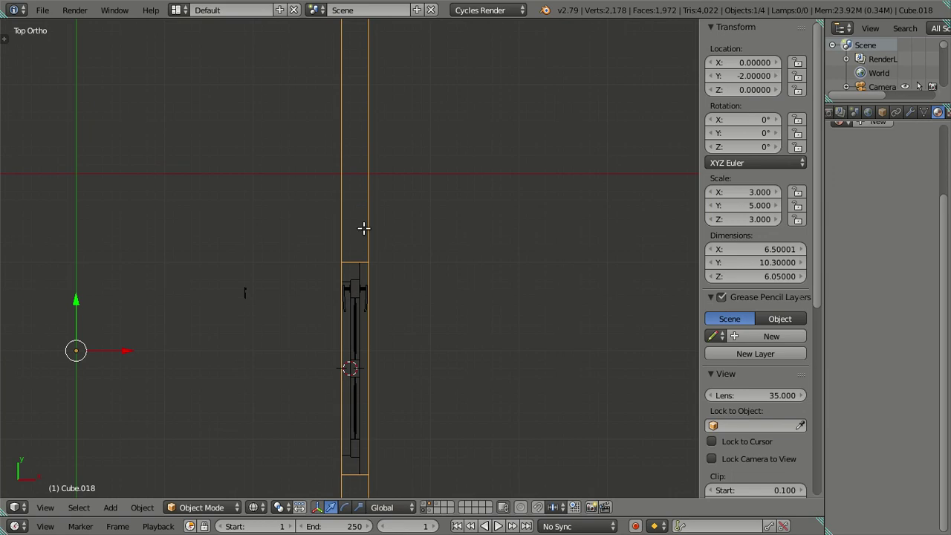
{"action": "key", "text": "Tab"}
{"action": "scroll", "coordinate": [349, 238], "scroll_direction": "up", "scroll_amount": 3}
{"action": "key", "text": "ctrl+r"}
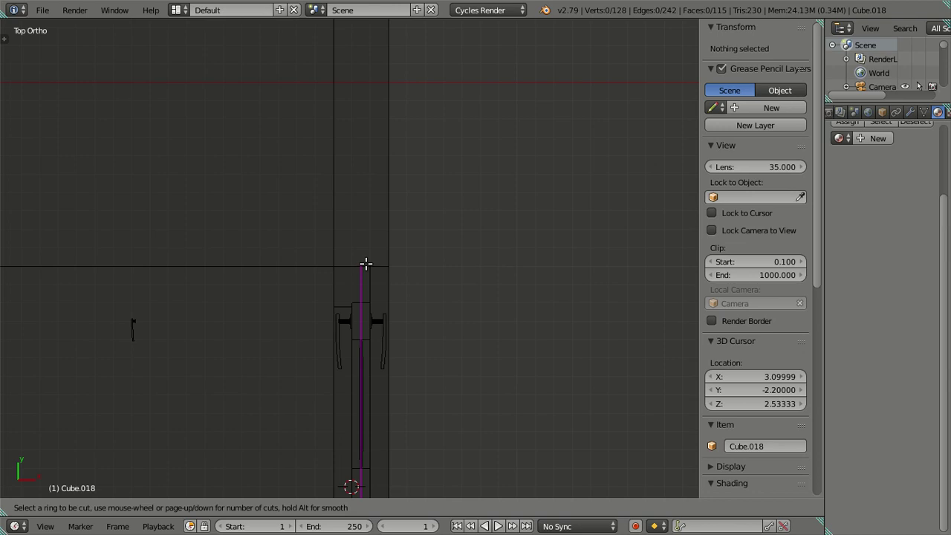
- Cut a vertical edge loop through the wall beside the door, left at its midpoint
{"action": "left_click", "coordinate": [366, 263]}
{"action": "right_click", "coordinate": [366, 264]}
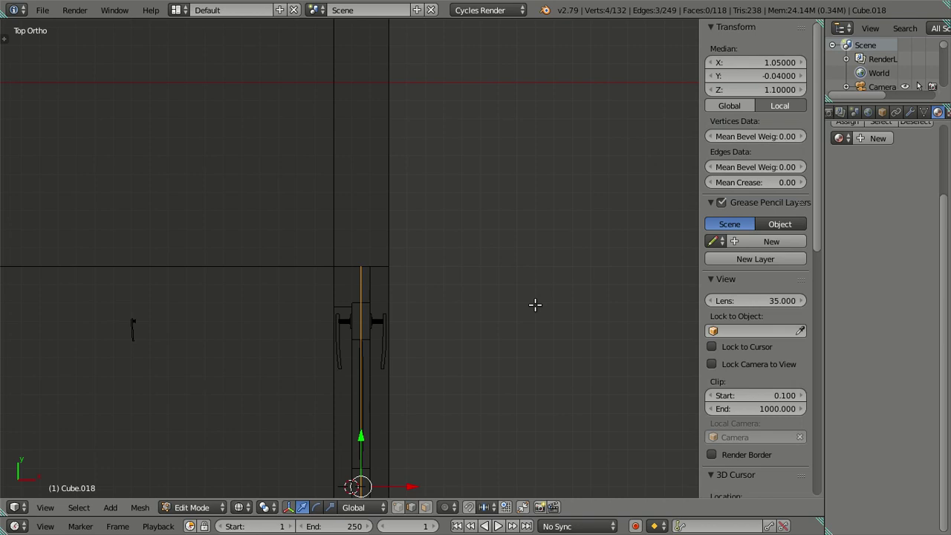
{"action": "left_click_drag", "start_coordinate": [411, 487], "coordinate": [419, 489]}
{"action": "right_click", "coordinate": [426, 490]}
- Tilt the view toward the door, toggle the shading, and begin another loop cut
{"action": "scroll", "coordinate": [503, 283], "scroll_direction": "down", "scroll_amount": 4}
{"action": "mouse_move", "coordinate": [477, 350]}
{"action": "middle_mouse_down", "text": "shift"}
{"action": "mouse_move", "coordinate": [431, 327]}
{"action": "mouse_move", "coordinate": [382, 260]}
{"action": "mouse_move", "coordinate": [356, 244]}
{"action": "mouse_move", "coordinate": [384, 300]}
{"action": "mouse_move", "coordinate": [410, 263]}
{"action": "mouse_move", "coordinate": [403, 242]}
{"action": "mouse_move", "coordinate": [377, 244]}
{"action": "mouse_move", "coordinate": [387, 233]}
{"action": "mouse_move", "coordinate": [414, 244]}
{"action": "mouse_move", "coordinate": [430, 237]}
{"action": "mouse_move", "coordinate": [427, 290]}
{"action": "mouse_move", "coordinate": [391, 250]}
{"action": "mouse_move", "coordinate": [449, 268]}
{"action": "mouse_move", "coordinate": [482, 255]}
{"action": "mouse_move", "coordinate": [461, 299]}
{"action": "mouse_move", "coordinate": [471, 235]}
{"action": "mouse_move", "coordinate": [469, 300]}
{"action": "mouse_move", "coordinate": [460, 287]}
{"action": "mouse_move", "coordinate": [475, 282]}
{"action": "mouse_move", "coordinate": [452, 324]}
{"action": "mouse_move", "coordinate": [450, 357]}
{"action": "mouse_move", "coordinate": [451, 326]}
{"action": "middle_mouse_up", "text": "shift"}
{"action": "scroll", "coordinate": [446, 336], "scroll_direction": "up", "scroll_amount": 2}
{"action": "key", "text": "z"}
{"action": "key", "text": "z"}
{"action": "key", "text": "z"}
{"action": "key", "text": "z"}
{"action": "key", "text": "ctrl+r"}
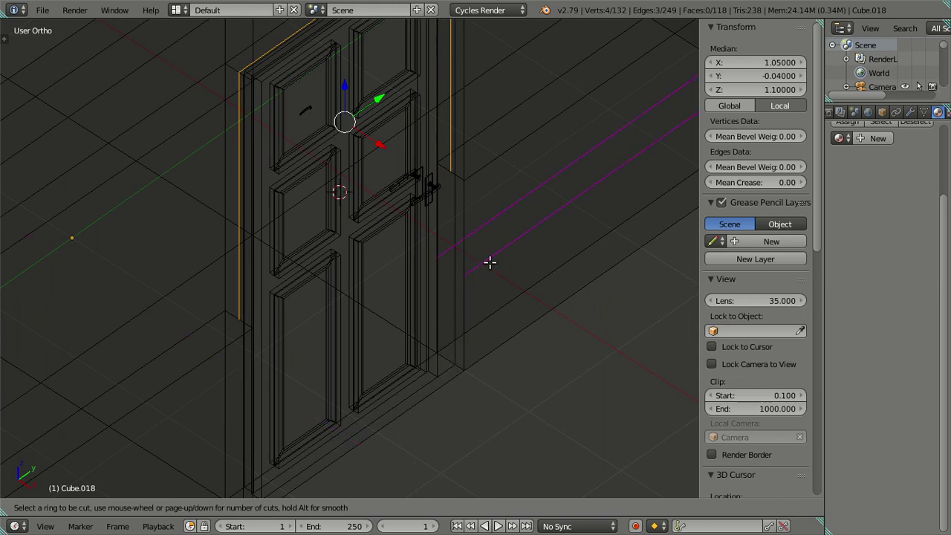
- Delete the floor strip face beneath the door
{"action": "key", "text": "Escape"}
{"action": "key", "text": "a"}
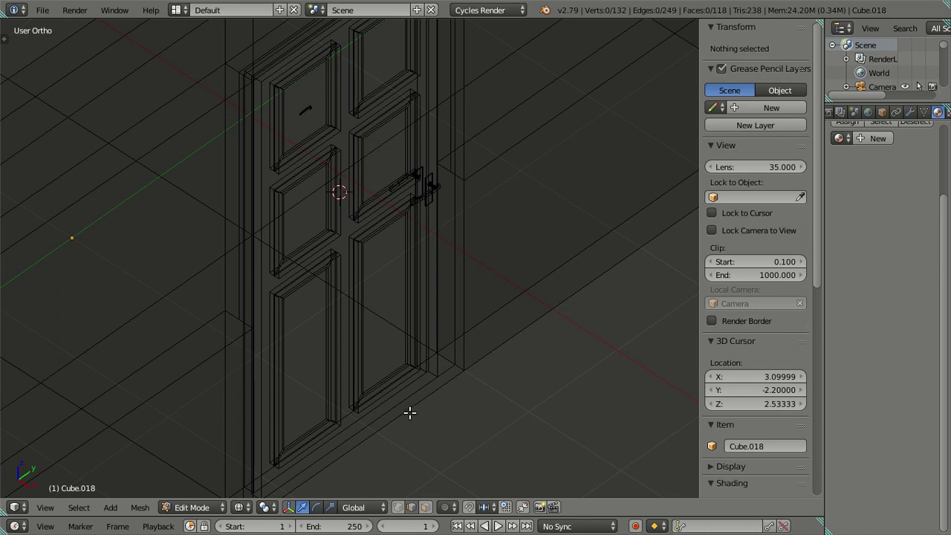
{"action": "right_click", "coordinate": [409, 414]}
{"action": "left_click", "coordinate": [422, 509]}
{"action": "right_click", "coordinate": [405, 427]}
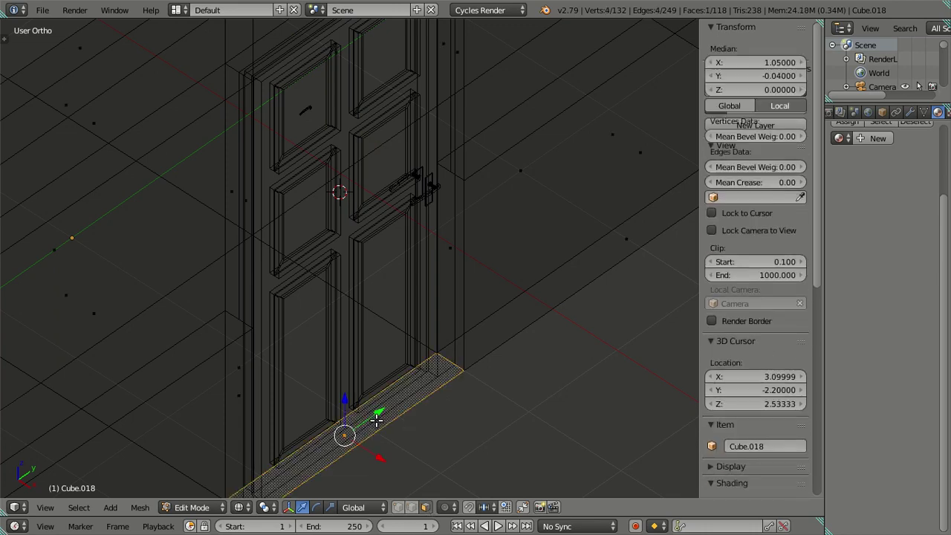
{"action": "key", "text": "x"}
{"action": "left_click", "coordinate": [439, 386]}
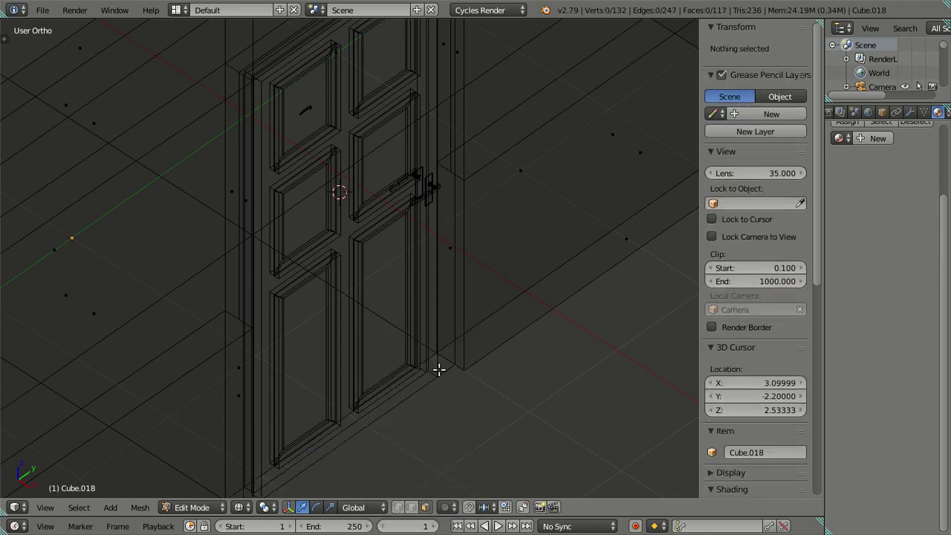
- Dissolve the vertical wall edge beside the door
{"action": "right_click", "coordinate": [447, 123]}
{"action": "key", "text": "a"}
{"action": "key", "text": "ctrl+Tab"}
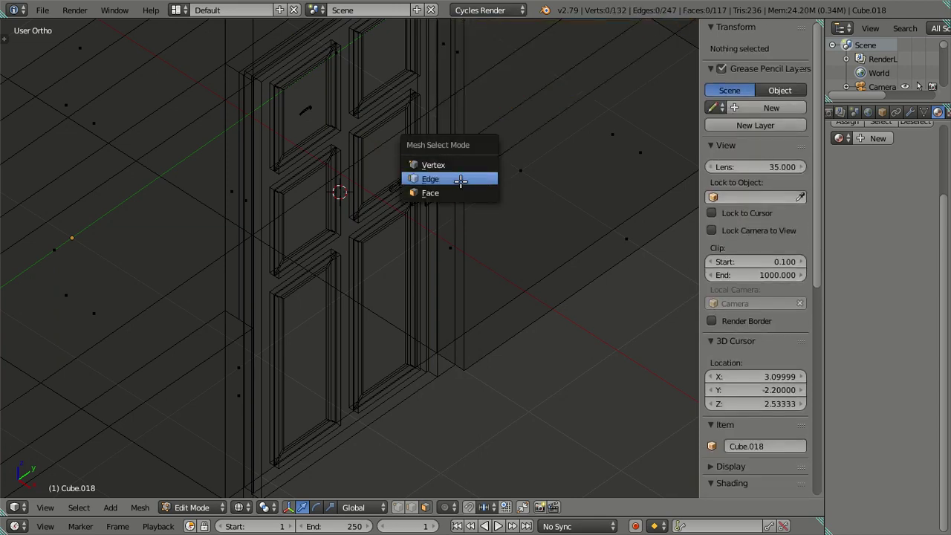
{"action": "left_click", "coordinate": [460, 180]}
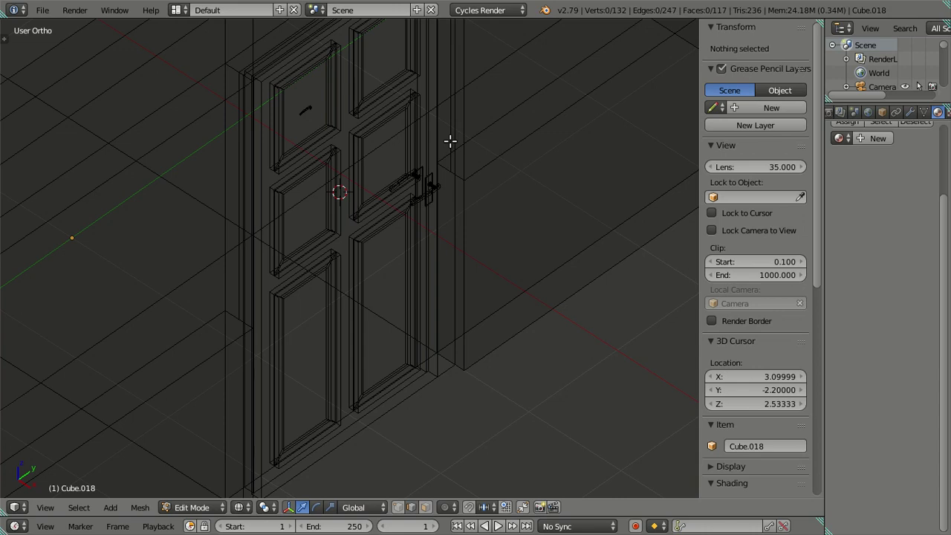
{"action": "right_click", "coordinate": [449, 136]}
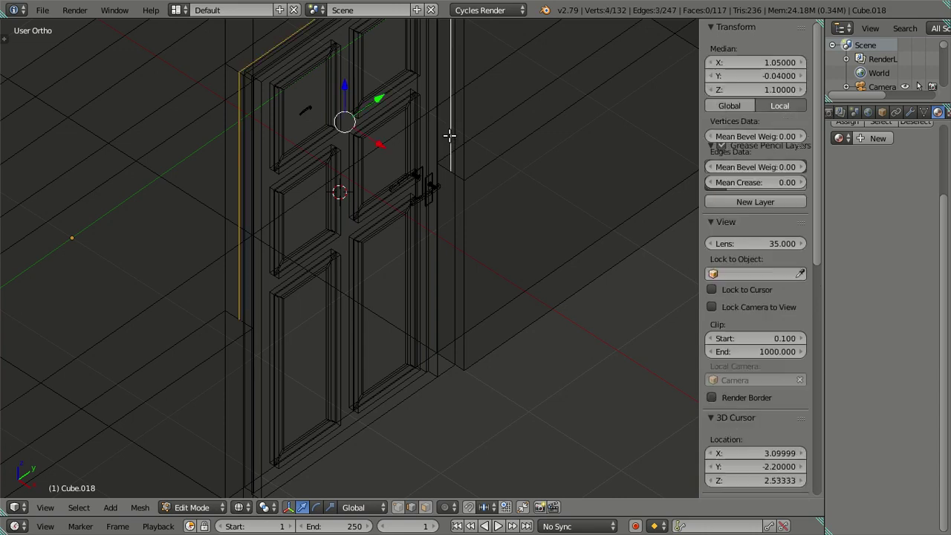
{"action": "key", "text": "x"}
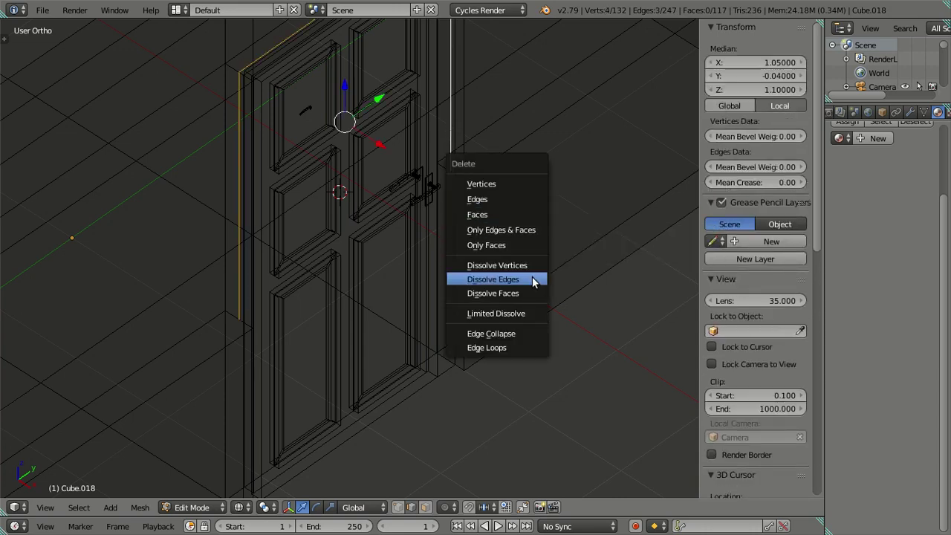
{"action": "left_click", "coordinate": [535, 279]}
- Add a centred edge loop on the wall and snap the 3D cursor to its door-side vertices
{"action": "key", "text": "ctrl+r"}
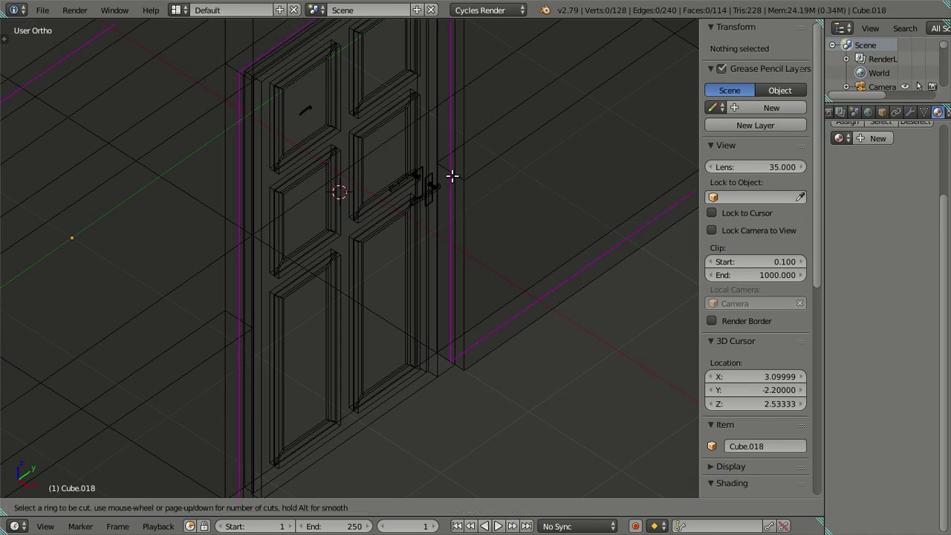
{"action": "left_click", "coordinate": [452, 175]}
{"action": "right_click", "coordinate": [452, 175]}
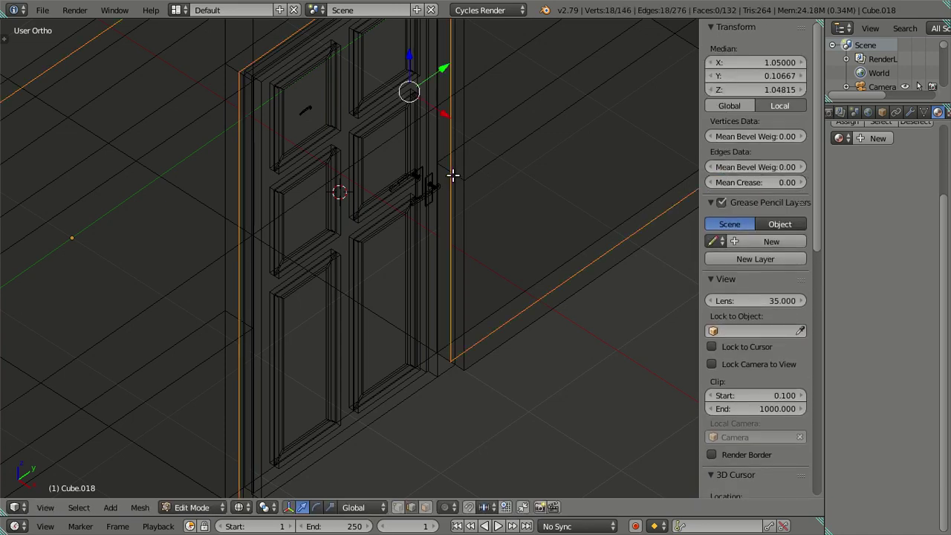
{"action": "scroll", "coordinate": [495, 298], "scroll_direction": "down", "scroll_amount": 3}
{"action": "scroll", "coordinate": [472, 291], "scroll_direction": "up", "scroll_amount": 1}
{"action": "middle_click_drag", "start_coordinate": [473, 291], "coordinate": [461, 283]}
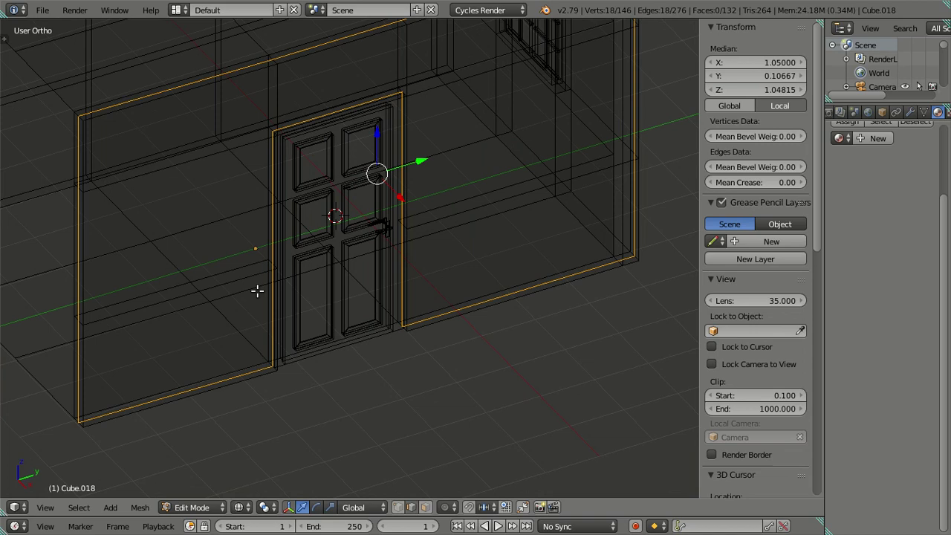
{"action": "middle_click_drag", "start_coordinate": [257, 290], "coordinate": [262, 288]}
{"action": "scroll", "coordinate": [261, 289], "scroll_direction": "down", "scroll_amount": 2}
{"action": "scroll", "coordinate": [195, 363], "scroll_direction": "down", "scroll_amount": 3}
{"action": "mouse_move", "coordinate": [179, 315]}
{"action": "middle_mouse_down"}
{"action": "mouse_move", "coordinate": [183, 164]}
{"action": "mouse_move", "coordinate": [255, 102]}
{"action": "mouse_move", "coordinate": [363, 67]}
{"action": "mouse_move", "coordinate": [509, 41]}
{"action": "mouse_move", "coordinate": [558, 142]}
{"action": "mouse_move", "coordinate": [520, 297]}
{"action": "mouse_move", "coordinate": [484, 255]}
{"action": "mouse_move", "coordinate": [505, 268]}
{"action": "mouse_move", "coordinate": [531, 343]}
{"action": "mouse_move", "coordinate": [546, 272]}
{"action": "mouse_move", "coordinate": [495, 240]}
{"action": "mouse_move", "coordinate": [416, 236]}
{"action": "mouse_move", "coordinate": [488, 255]}
{"action": "mouse_move", "coordinate": [467, 248]}
{"action": "mouse_move", "coordinate": [450, 270]}
{"action": "mouse_move", "coordinate": [474, 326]}
{"action": "mouse_move", "coordinate": [433, 317]}
{"action": "middle_mouse_up"}
{"action": "right_click", "coordinate": [520, 297]}
{"action": "scroll", "coordinate": [469, 249], "scroll_direction": "up", "scroll_amount": 2}
{"action": "key", "text": "shift+s"}
{"action": "left_click", "coordinate": [472, 262]}
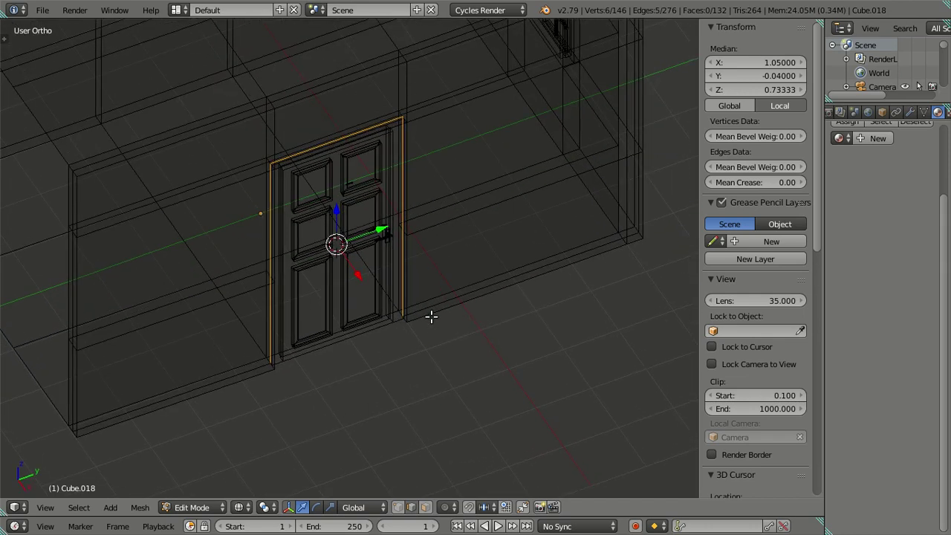
- Dissolve the selected wall-bottom edge loop and return to Object Mode
{"action": "scroll", "coordinate": [471, 303], "scroll_direction": "up", "scroll_amount": 1}
{"action": "scroll", "coordinate": [456, 308], "scroll_direction": "up", "scroll_amount": 2}
{"action": "left_click", "coordinate": [493, 335], "text": "alt+shift"}
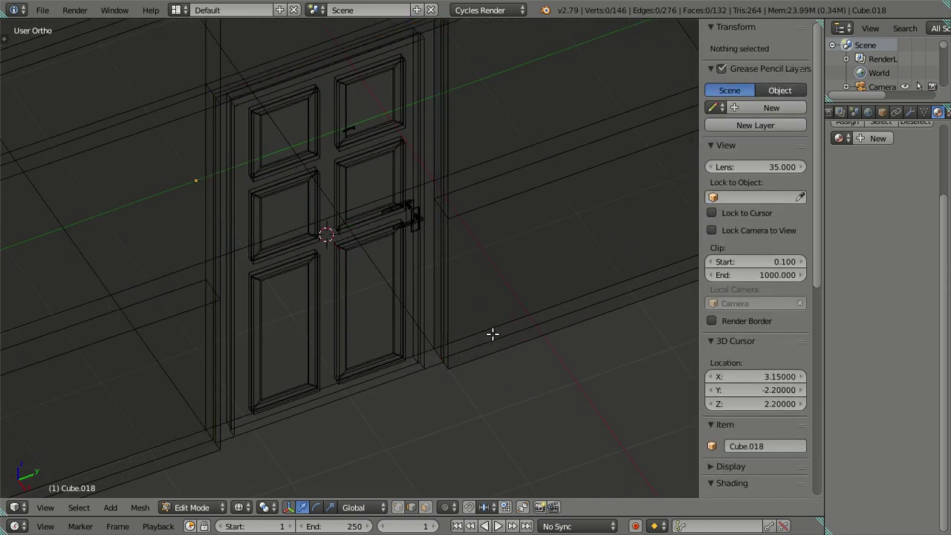
{"action": "key", "text": "x"}
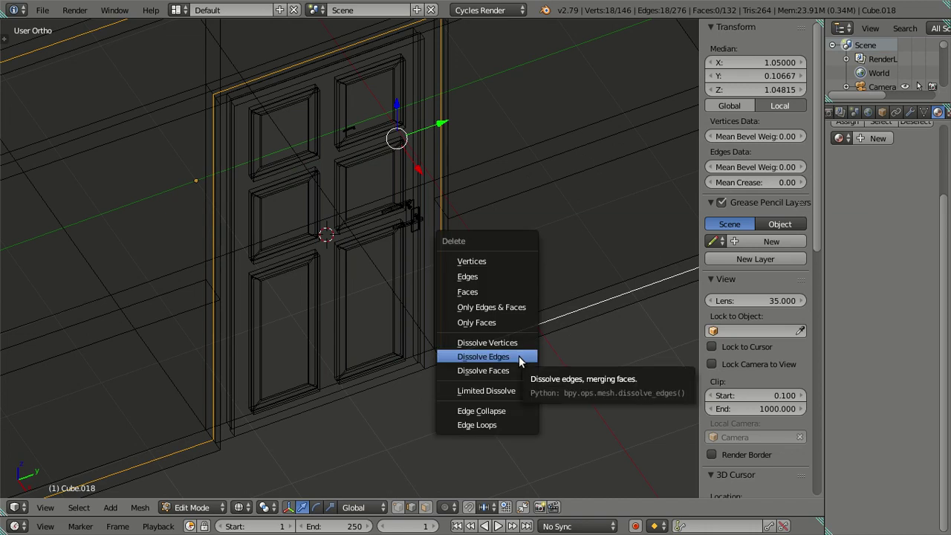
{"action": "left_click", "coordinate": [518, 356]}
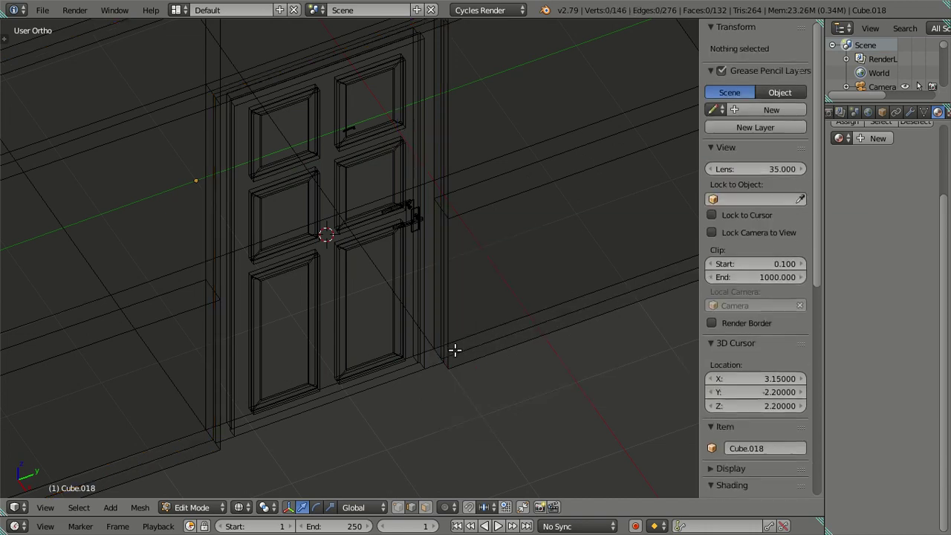
{"action": "key", "text": "Tab"}
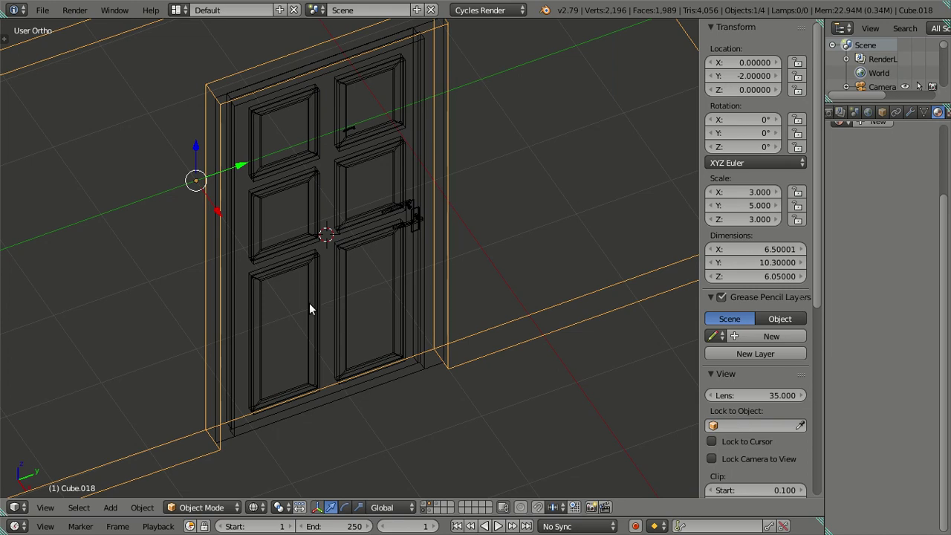
- Open the door Cube.025 for editing in top-down wireframe view
{"action": "right_click", "coordinate": [296, 292]}
{"action": "mouse_move", "coordinate": [333, 265]}
{"action": "middle_mouse_down"}
{"action": "mouse_move", "coordinate": [376, 327]}
{"action": "mouse_move", "coordinate": [422, 317]}
{"action": "middle_mouse_up"}
{"action": "key", "text": "KP_7"}
{"action": "scroll", "coordinate": [422, 290], "scroll_direction": "up", "scroll_amount": 1}
{"action": "key", "text": "Tab"}
{"action": "scroll", "coordinate": [417, 245], "scroll_direction": "up", "scroll_amount": 2}
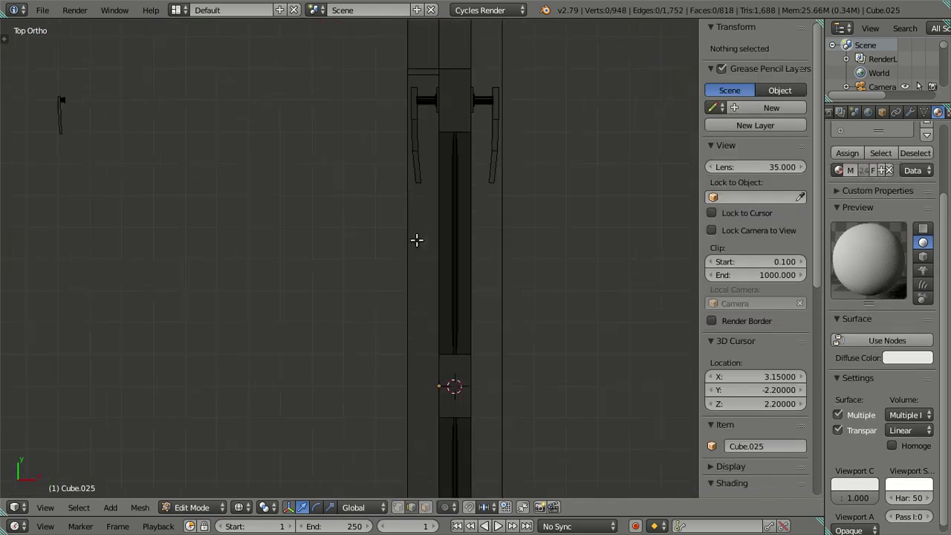
{"action": "mouse_move", "coordinate": [478, 275]}
{"action": "middle_mouse_down"}
{"action": "mouse_move", "coordinate": [404, 206]}
{"action": "mouse_move", "coordinate": [255, 215]}
{"action": "mouse_move", "coordinate": [455, 228]}
{"action": "mouse_move", "coordinate": [447, 118]}
{"action": "middle_mouse_up"}
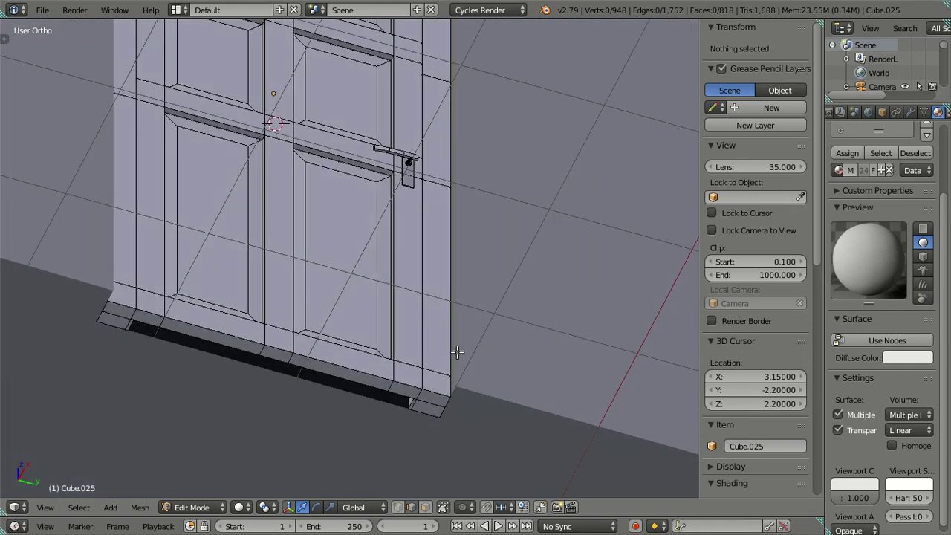
{"action": "mouse_move", "coordinate": [463, 296]}
{"action": "middle_mouse_down"}
{"action": "mouse_move", "coordinate": [437, 285]}
{"action": "mouse_move", "coordinate": [412, 344]}
{"action": "mouse_move", "coordinate": [435, 211]}
{"action": "mouse_move", "coordinate": [501, 340]}
{"action": "mouse_move", "coordinate": [525, 287]}
{"action": "middle_mouse_up"}
{"action": "key", "text": "z"}
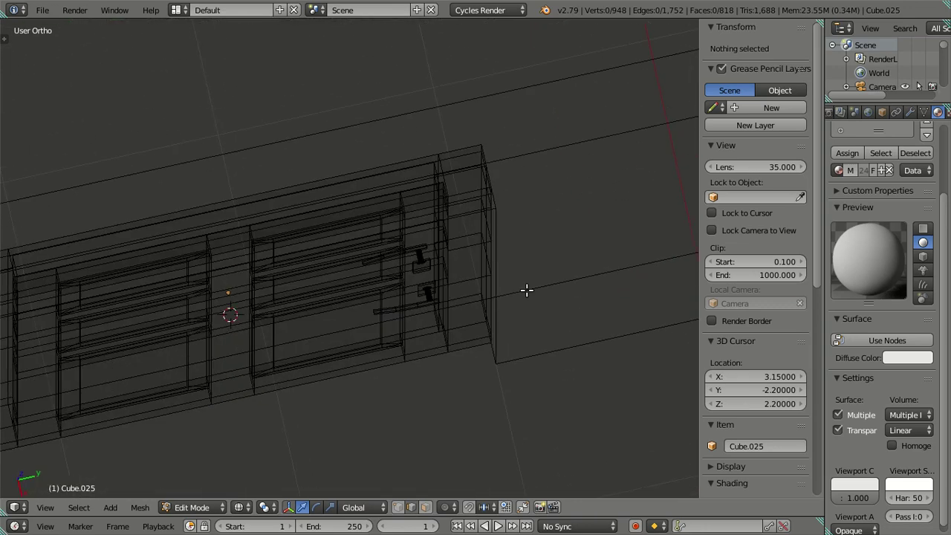
{"action": "key", "text": "KP_7"}
{"action": "scroll", "coordinate": [511, 263], "scroll_direction": "up", "scroll_amount": 3}
- Select the door's side frame geometry, excluding the stray bottom-left vertex
{"action": "right_click", "coordinate": [433, 79], "text": "alt"}
{"action": "mouse_move", "coordinate": [465, 200]}
{"action": "middle_mouse_down"}
{"action": "mouse_move", "coordinate": [433, 240]}
{"action": "mouse_move", "coordinate": [416, 204]}
{"action": "mouse_move", "coordinate": [450, 284]}
{"action": "mouse_move", "coordinate": [414, 287]}
{"action": "mouse_move", "coordinate": [393, 245]}
{"action": "mouse_move", "coordinate": [380, 245]}
{"action": "mouse_move", "coordinate": [410, 275]}
{"action": "mouse_move", "coordinate": [433, 278]}
{"action": "mouse_move", "coordinate": [443, 264]}
{"action": "mouse_move", "coordinate": [448, 342]}
{"action": "mouse_move", "coordinate": [480, 295]}
{"action": "mouse_move", "coordinate": [416, 340]}
{"action": "mouse_move", "coordinate": [289, 372]}
{"action": "mouse_move", "coordinate": [309, 316]}
{"action": "middle_mouse_up"}
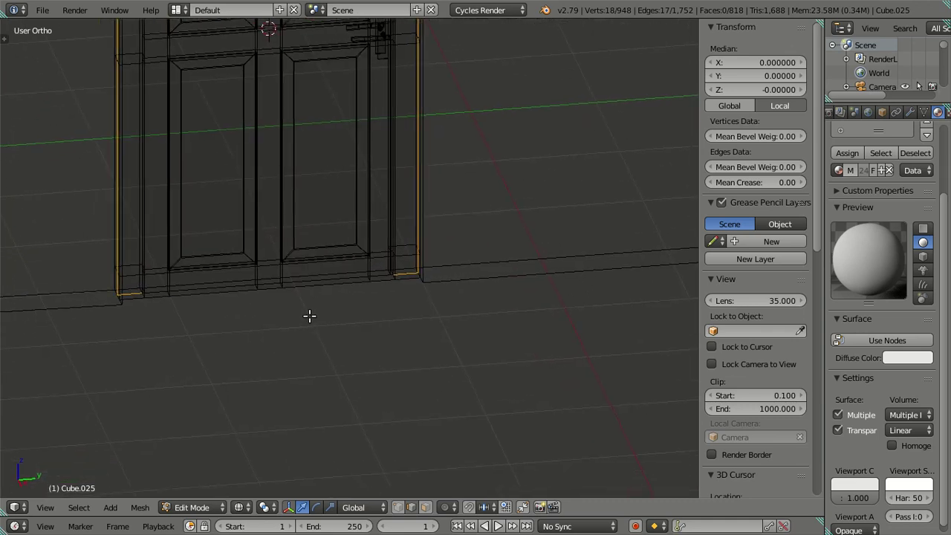
{"action": "middle_click_drag", "start_coordinate": [179, 289], "coordinate": [360, 283]}
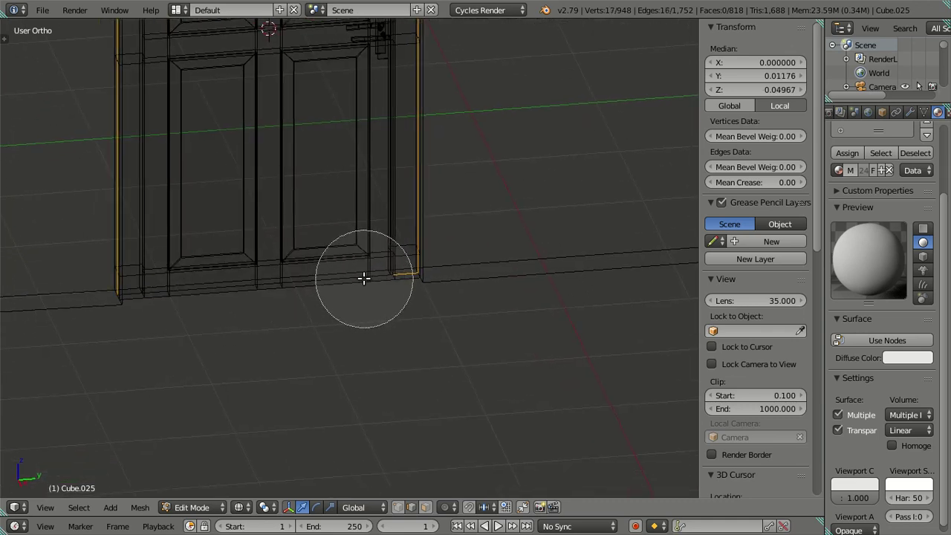
{"action": "scroll", "coordinate": [363, 278], "scroll_direction": "down", "scroll_amount": 5}
{"action": "scroll", "coordinate": [409, 223], "scroll_direction": "down", "scroll_amount": 3}
{"action": "key", "text": "KP_3"}
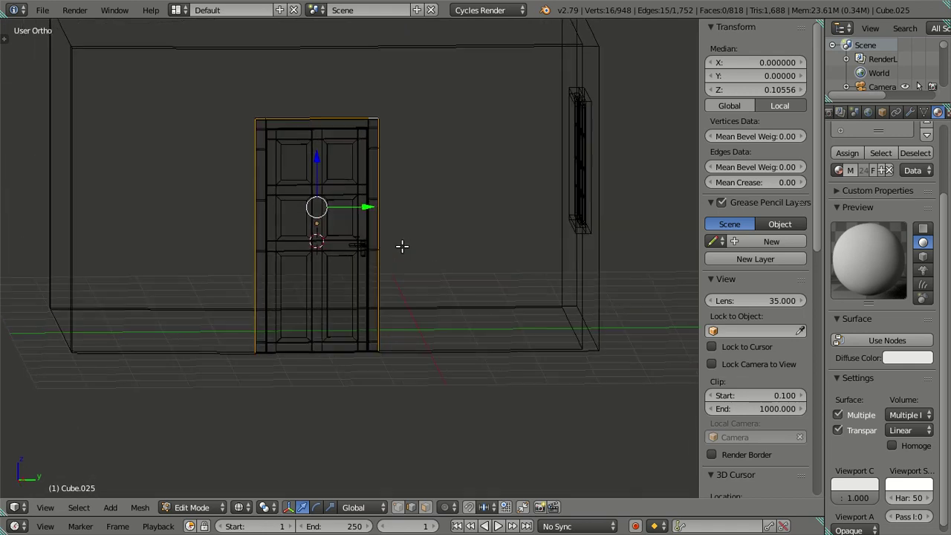
{"action": "mouse_move", "coordinate": [402, 245]}
{"action": "middle_mouse_down"}
{"action": "mouse_move", "coordinate": [397, 299]}
{"action": "mouse_move", "coordinate": [495, 342]}
{"action": "middle_mouse_up"}
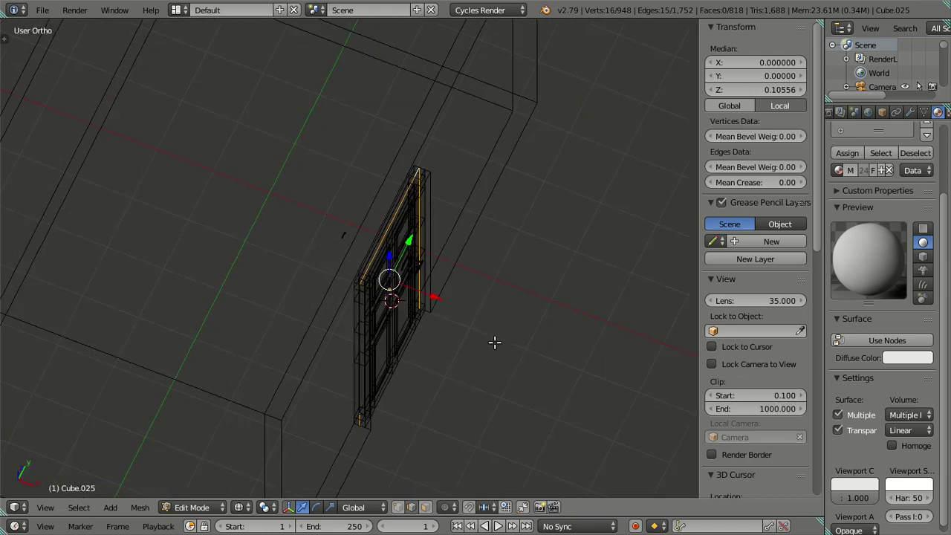
- Snap the selected door geometry onto the 3D cursor and return to Object Mode
{"action": "key", "text": "shift+s"}
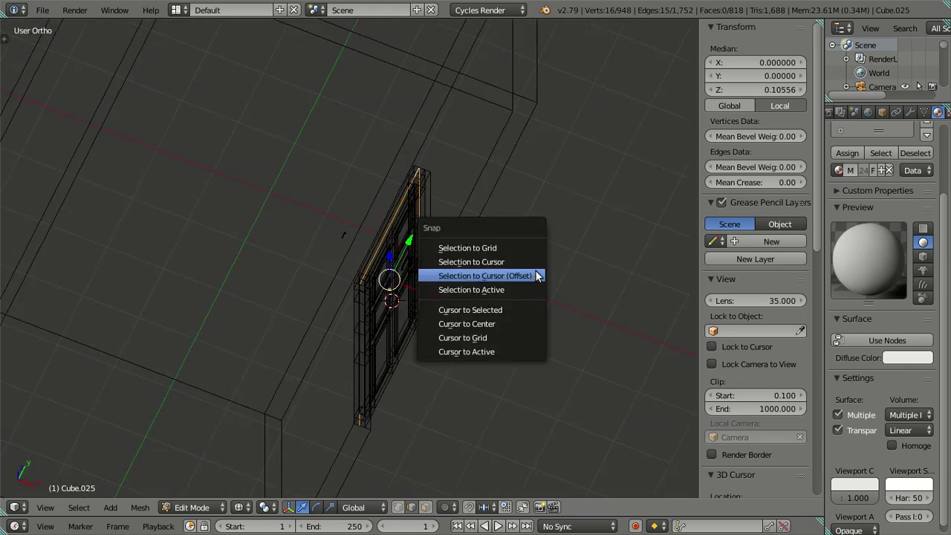
{"action": "left_click", "coordinate": [536, 270]}
{"action": "mouse_move", "coordinate": [521, 315]}
{"action": "middle_mouse_down"}
{"action": "mouse_move", "coordinate": [484, 260]}
{"action": "mouse_move", "coordinate": [461, 251]}
{"action": "mouse_move", "coordinate": [486, 285]}
{"action": "mouse_move", "coordinate": [511, 295]}
{"action": "middle_mouse_up"}
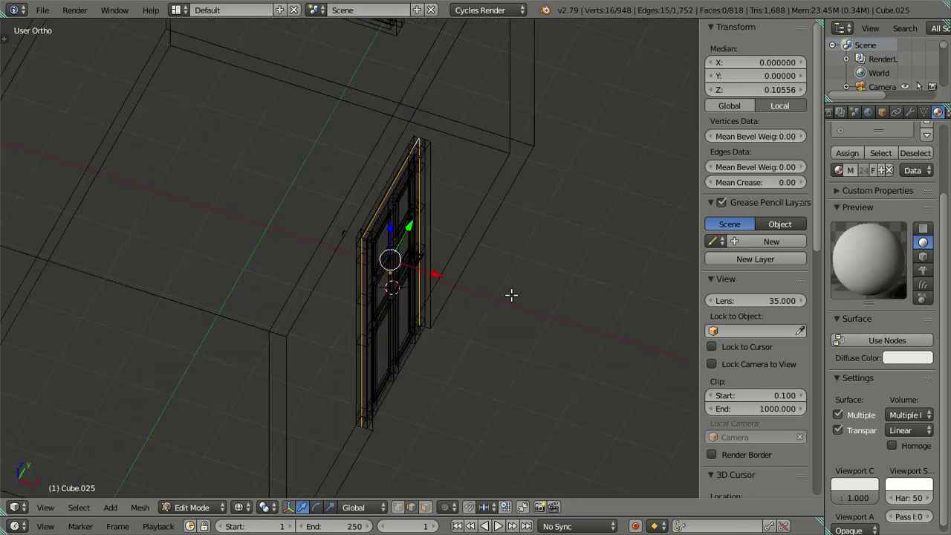
{"action": "left_click_drag", "start_coordinate": [436, 274], "coordinate": [461, 282]}
{"action": "right_click", "coordinate": [462, 284]}
{"action": "middle_click_drag", "start_coordinate": [504, 292], "coordinate": [515, 305]}
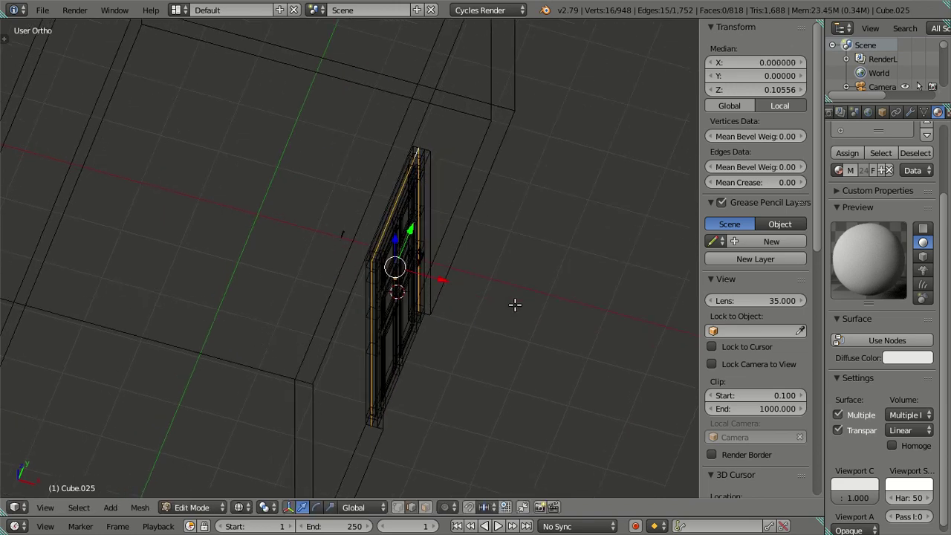
{"action": "mouse_move", "coordinate": [515, 271]}
{"action": "middle_mouse_down"}
{"action": "mouse_move", "coordinate": [469, 292]}
{"action": "mouse_move", "coordinate": [480, 321]}
{"action": "mouse_move", "coordinate": [480, 297]}
{"action": "mouse_move", "coordinate": [438, 256]}
{"action": "mouse_move", "coordinate": [436, 307]}
{"action": "mouse_move", "coordinate": [446, 321]}
{"action": "middle_mouse_up"}
{"action": "key", "text": "Tab"}
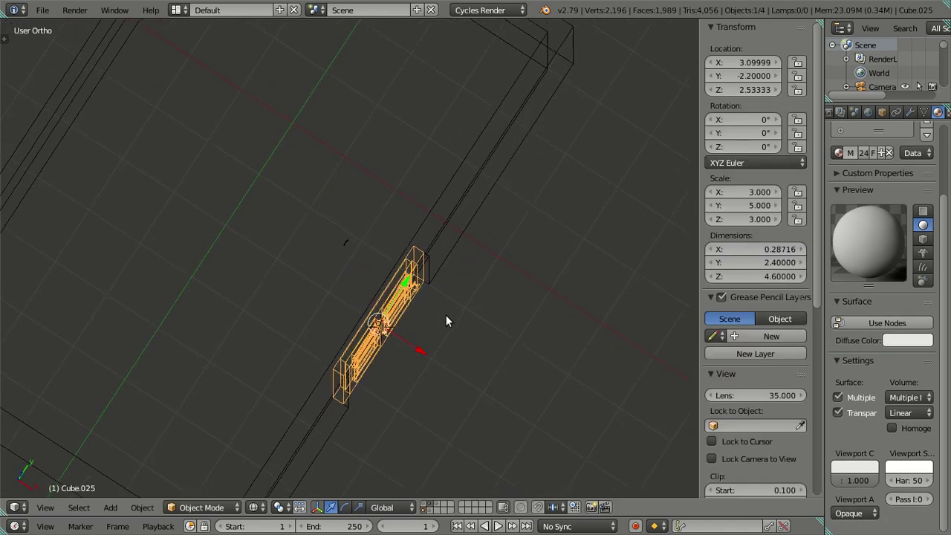
- Inspect the deselected door in solid shading from several angles, then show only the door's layer
{"action": "middle_click_drag", "start_coordinate": [621, 255], "coordinate": [510, 155]}
{"action": "key", "text": "Tab"}
{"action": "scroll", "coordinate": [395, 310], "scroll_direction": "up", "scroll_amount": 4}
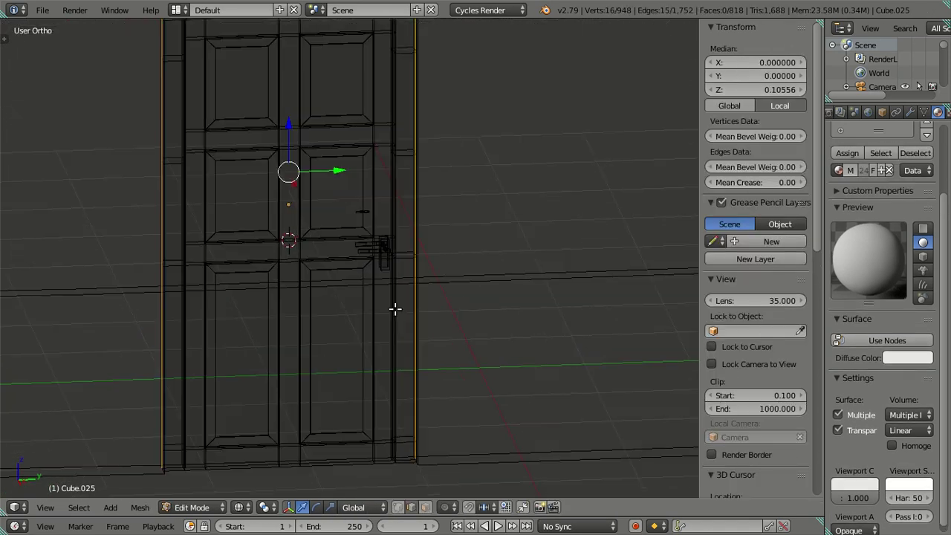
{"action": "scroll", "coordinate": [325, 349], "scroll_direction": "down", "scroll_amount": 2}
{"action": "key", "text": "a"}
{"action": "key", "text": "z"}
{"action": "mouse_move", "coordinate": [325, 303]}
{"action": "middle_mouse_down"}
{"action": "mouse_move", "coordinate": [340, 249]}
{"action": "mouse_move", "coordinate": [397, 183]}
{"action": "mouse_move", "coordinate": [398, 160]}
{"action": "mouse_move", "coordinate": [434, 141]}
{"action": "mouse_move", "coordinate": [436, 123]}
{"action": "middle_mouse_up"}
{"action": "mouse_move", "coordinate": [415, 101]}
{"action": "middle_mouse_down"}
{"action": "mouse_move", "coordinate": [398, 101]}
{"action": "mouse_move", "coordinate": [458, 80]}
{"action": "mouse_move", "coordinate": [519, 98]}
{"action": "middle_mouse_up"}
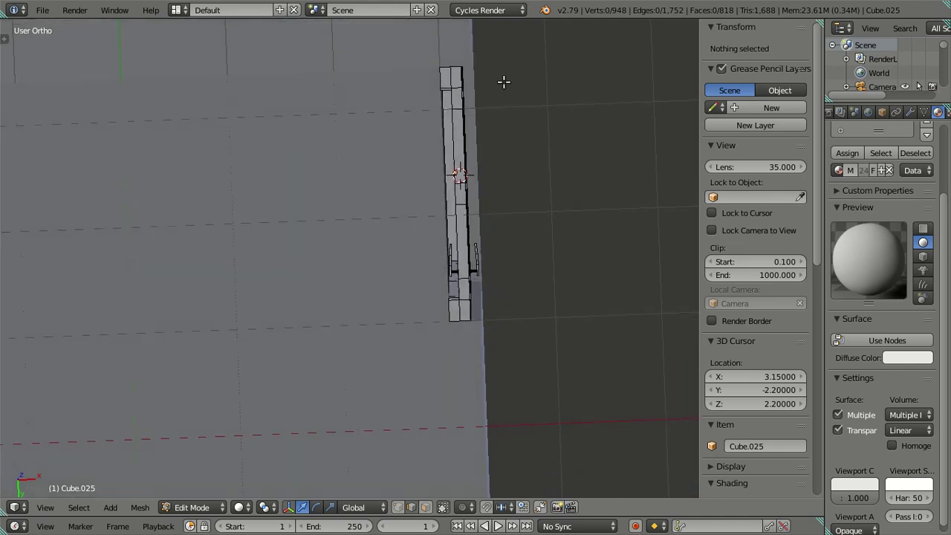
{"action": "mouse_move", "coordinate": [504, 81]}
{"action": "middle_mouse_down"}
{"action": "mouse_move", "coordinate": [471, 89]}
{"action": "mouse_move", "coordinate": [493, 87]}
{"action": "mouse_move", "coordinate": [424, 138]}
{"action": "mouse_move", "coordinate": [427, 121]}
{"action": "mouse_move", "coordinate": [365, 206]}
{"action": "mouse_move", "coordinate": [405, 213]}
{"action": "mouse_move", "coordinate": [373, 229]}
{"action": "mouse_move", "coordinate": [380, 213]}
{"action": "middle_mouse_up"}
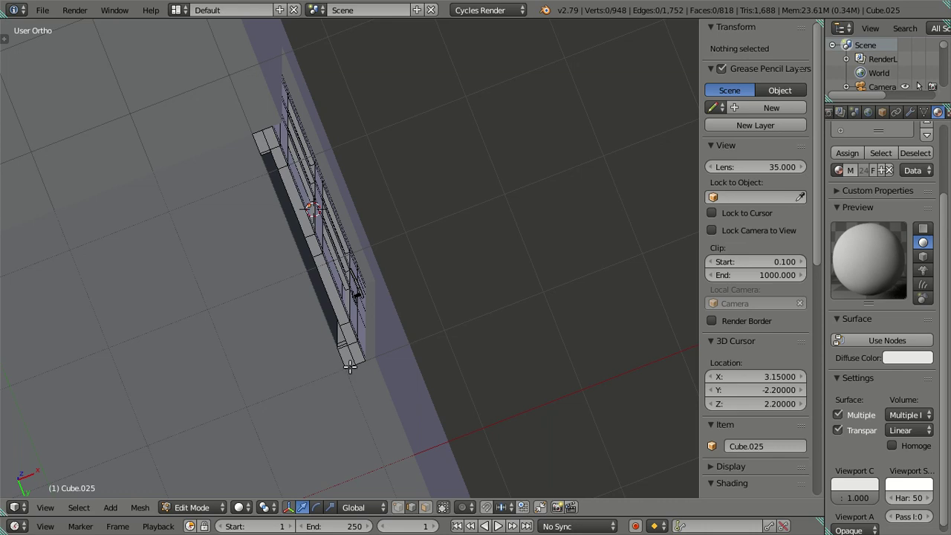
{"action": "key", "text": "KP_8"}
{"action": "mouse_move", "coordinate": [361, 377]}
{"action": "middle_mouse_down"}
{"action": "mouse_move", "coordinate": [439, 347]}
{"action": "mouse_move", "coordinate": [393, 380]}
{"action": "mouse_move", "coordinate": [384, 363]}
{"action": "middle_mouse_up"}
{"action": "key", "text": "Tab"}
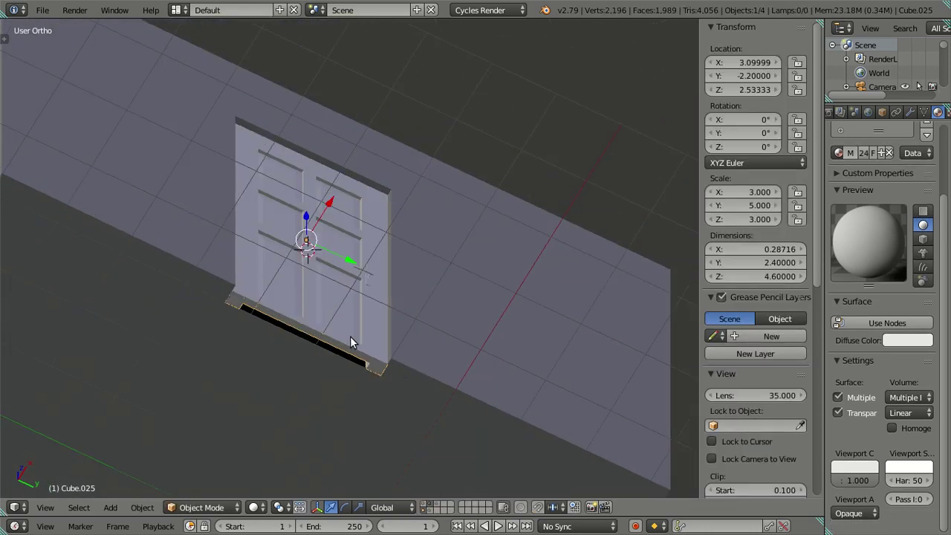
{"action": "left_click", "coordinate": [424, 510]}
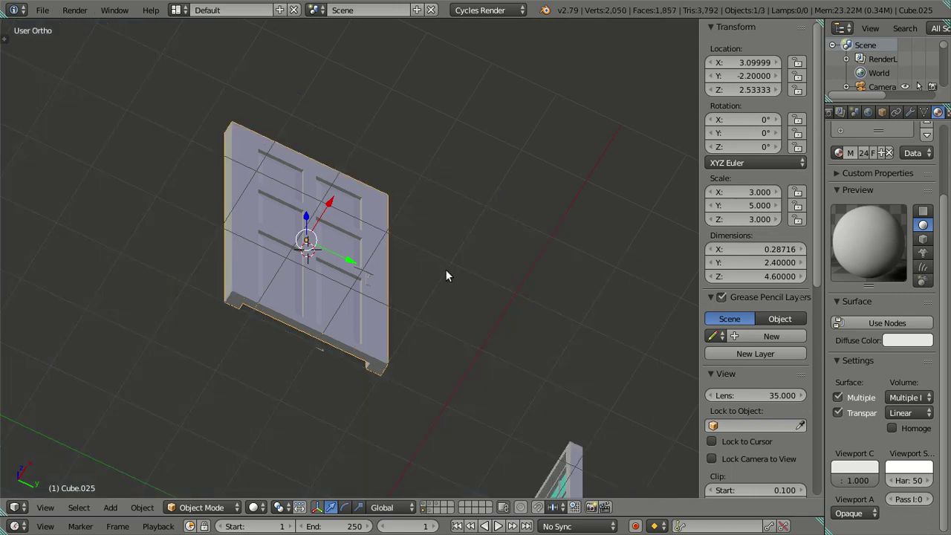
- Turn the view upright to face the door and briefly check its mesh in Edit Mode
{"action": "middle_click_drag", "start_coordinate": [446, 270], "coordinate": [315, 347]}
{"action": "middle_click_drag", "start_coordinate": [382, 233], "coordinate": [414, 308]}
{"action": "key", "text": "Tab"}
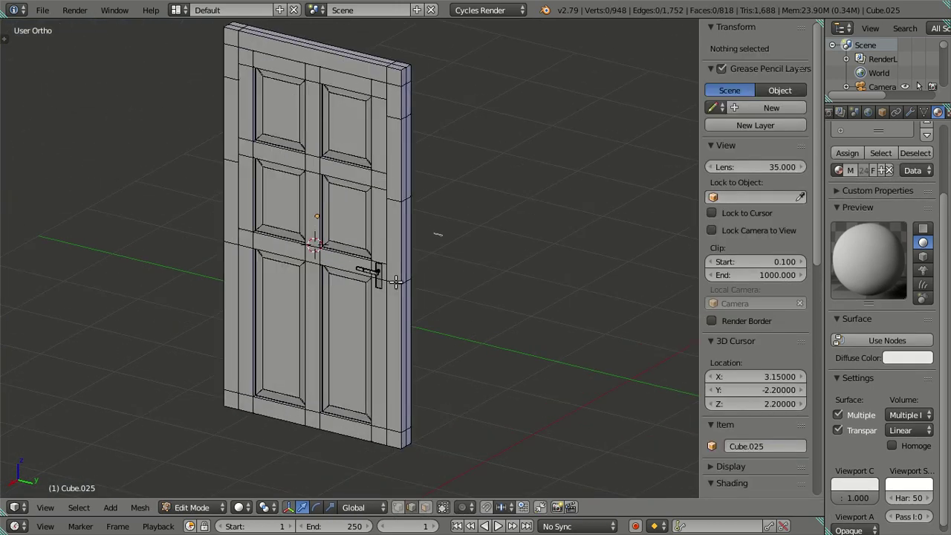
{"action": "scroll", "coordinate": [503, 215], "scroll_direction": "up", "scroll_amount": 3}
{"action": "scroll", "coordinate": [482, 287], "scroll_direction": "up", "scroll_amount": 2}
{"action": "scroll", "coordinate": [482, 286], "scroll_direction": "down", "scroll_amount": 2}
{"action": "key", "text": "Tab"}
{"action": "scroll", "coordinate": [469, 296], "scroll_direction": "down", "scroll_amount": 1}
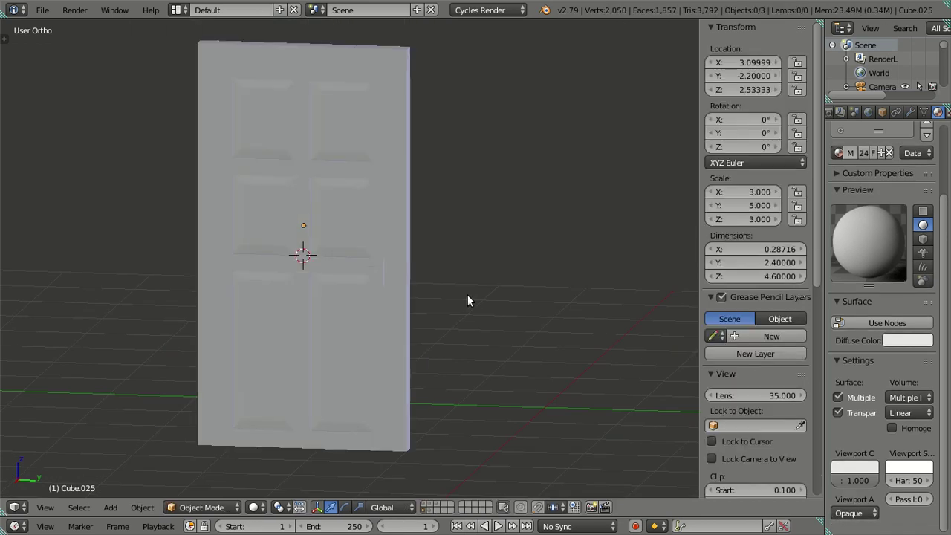
- Check the wall Cube.018 on its layer, then return and edit the door Cube.025
{"action": "left_click", "coordinate": [427, 507]}
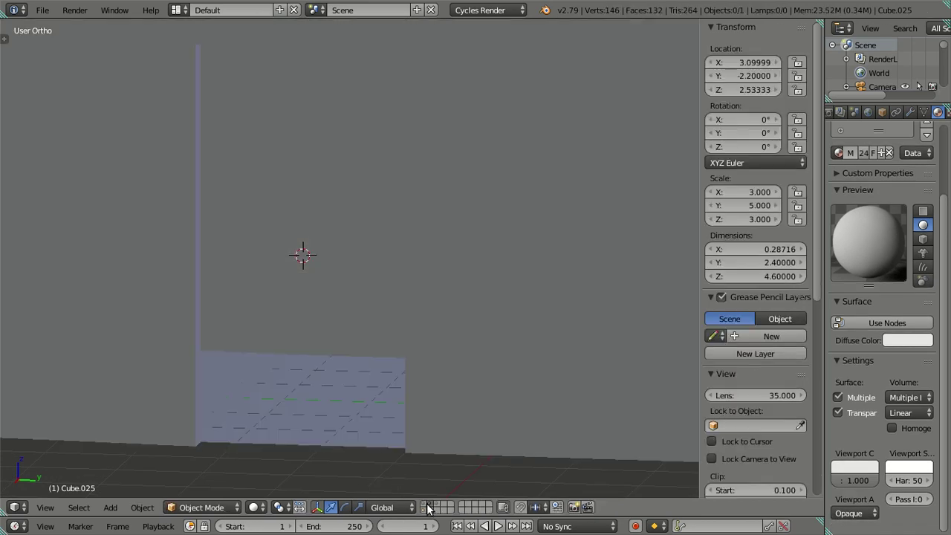
{"action": "right_click", "coordinate": [418, 414]}
{"action": "key", "text": "Tab"}
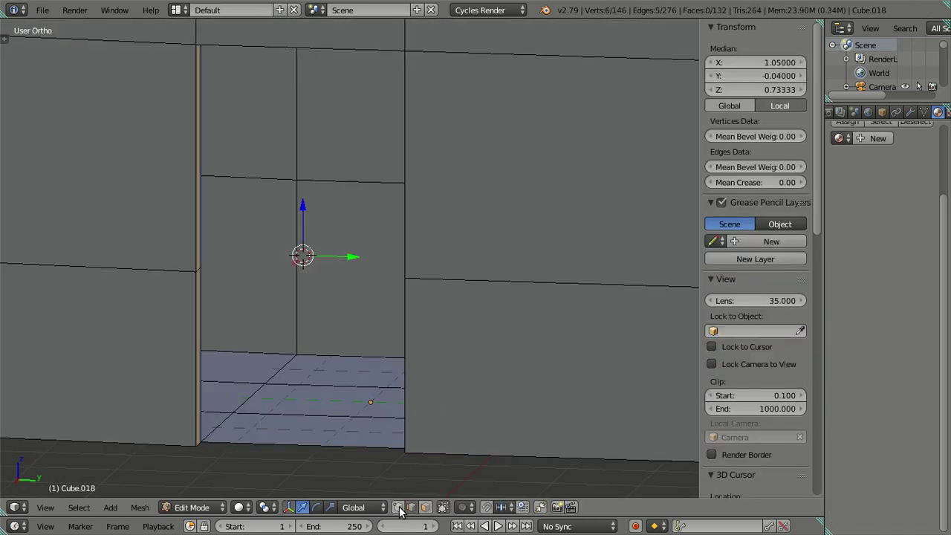
{"action": "key", "text": "Tab"}
{"action": "left_click", "coordinate": [424, 509]}
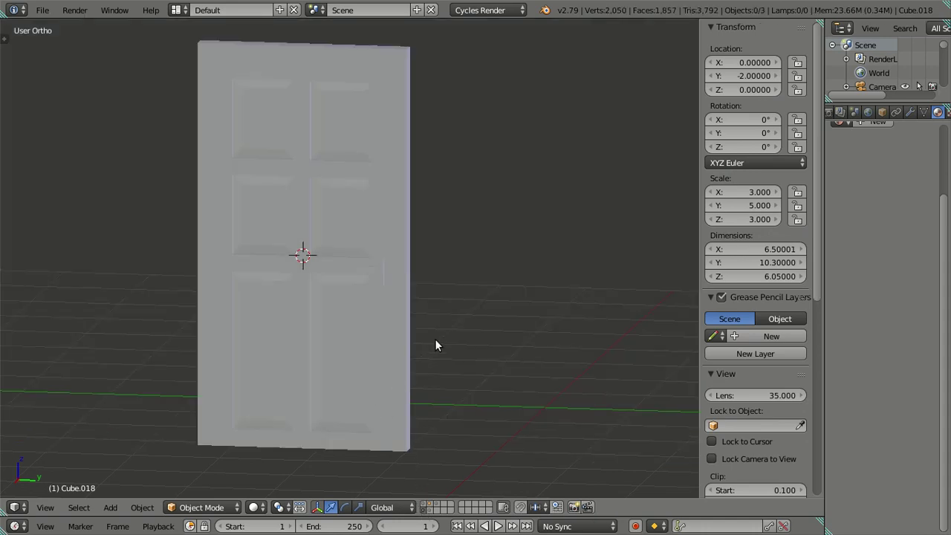
{"action": "right_click", "coordinate": [371, 277]}
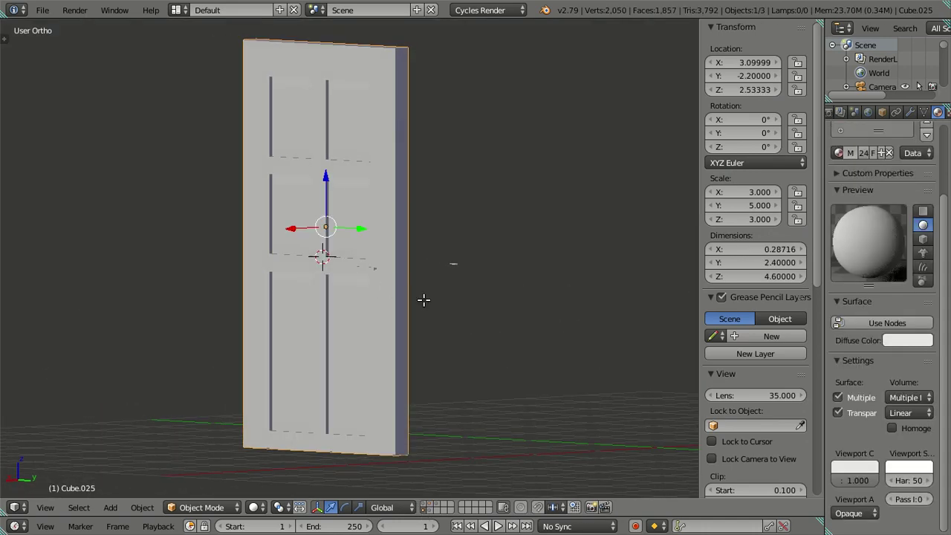
{"action": "key", "text": "Tab"}
{"action": "scroll", "coordinate": [431, 304], "scroll_direction": "up", "scroll_amount": 3}
- Snap the 3D cursor to the door's centre vertices
{"action": "key", "text": "a"}
{"action": "middle_click_drag", "start_coordinate": [449, 329], "coordinate": [412, 353]}
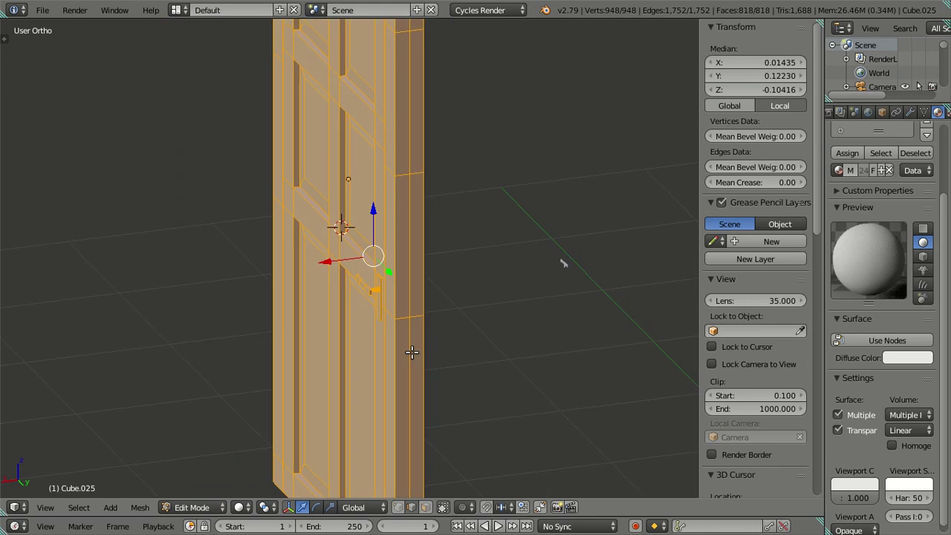
{"action": "key", "text": "a"}
{"action": "scroll", "coordinate": [387, 309], "scroll_direction": "down", "scroll_amount": 4}
{"action": "middle_click_drag", "start_coordinate": [365, 282], "coordinate": [395, 248]}
{"action": "scroll", "coordinate": [394, 250], "scroll_direction": "up", "scroll_amount": 1}
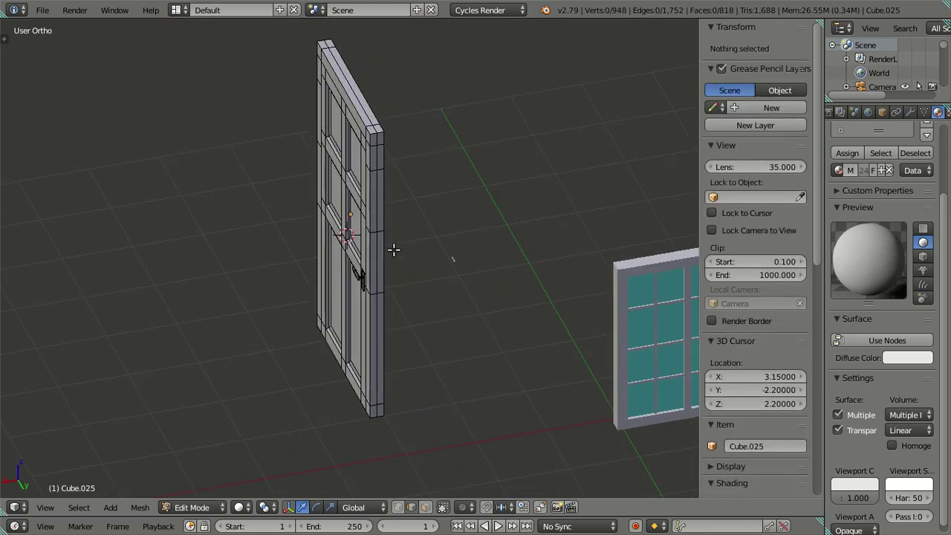
{"action": "mouse_move", "coordinate": [417, 282]}
{"action": "middle_mouse_down"}
{"action": "mouse_move", "coordinate": [338, 274]}
{"action": "mouse_move", "coordinate": [315, 154]}
{"action": "mouse_move", "coordinate": [493, 330]}
{"action": "mouse_move", "coordinate": [493, 314]}
{"action": "mouse_move", "coordinate": [363, 260]}
{"action": "mouse_move", "coordinate": [454, 380]}
{"action": "mouse_move", "coordinate": [423, 278]}
{"action": "mouse_move", "coordinate": [501, 341]}
{"action": "mouse_move", "coordinate": [448, 346]}
{"action": "mouse_move", "coordinate": [487, 270]}
{"action": "middle_mouse_up"}
{"action": "scroll", "coordinate": [493, 314], "scroll_direction": "up", "scroll_amount": 5}
{"action": "scroll", "coordinate": [362, 261], "scroll_direction": "down", "scroll_amount": 5}
{"action": "scroll", "coordinate": [363, 260], "scroll_direction": "up", "scroll_amount": 4}
{"action": "scroll", "coordinate": [448, 347], "scroll_direction": "up", "scroll_amount": 2}
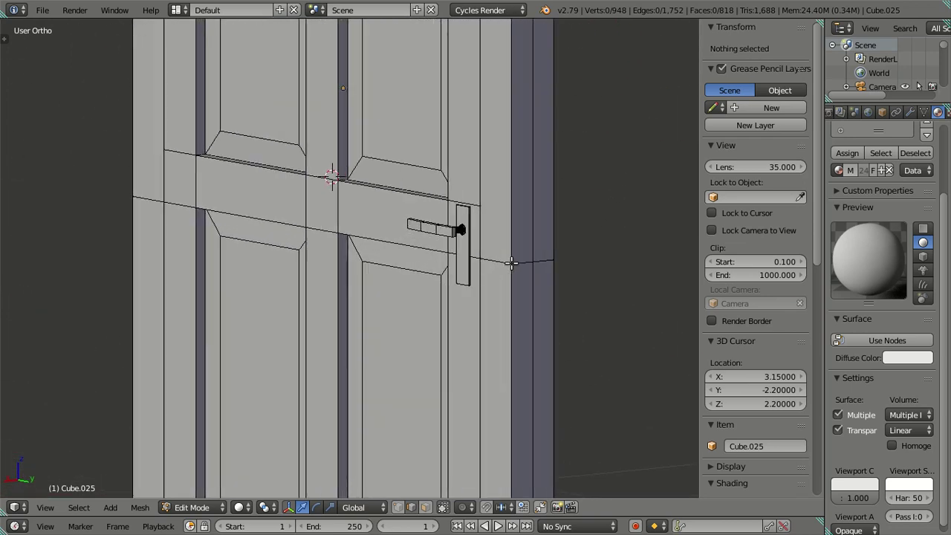
{"action": "right_click", "coordinate": [512, 263]}
{"action": "right_click", "coordinate": [512, 262], "text": "shift"}
{"action": "mouse_move", "coordinate": [312, 245]}
{"action": "middle_mouse_down"}
{"action": "mouse_move", "coordinate": [334, 234]}
{"action": "mouse_move", "coordinate": [406, 240]}
{"action": "middle_mouse_up"}
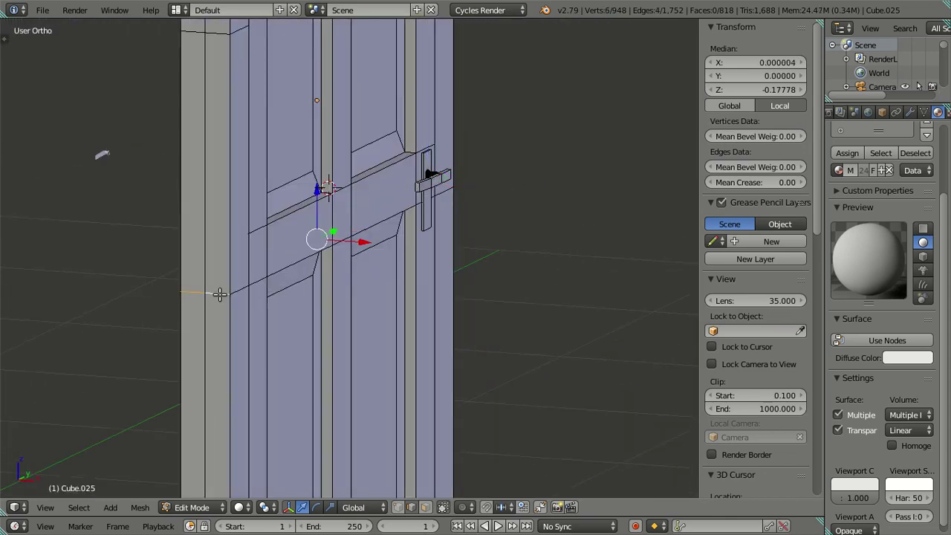
{"action": "key", "text": "shift+s"}
{"action": "left_click", "coordinate": [497, 332]}
- In Object Mode, set the door's origin to the 3D cursor at 3.1, -2.2, 2.0
{"action": "mouse_move", "coordinate": [495, 325]}
{"action": "middle_mouse_down"}
{"action": "mouse_move", "coordinate": [518, 340]}
{"action": "mouse_move", "coordinate": [427, 329]}
{"action": "middle_mouse_up"}
{"action": "key", "text": "a"}
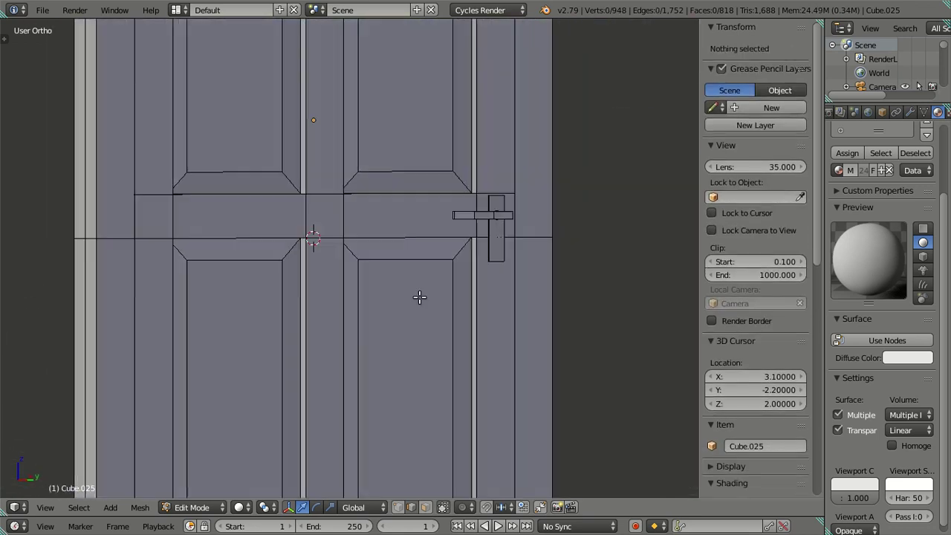
{"action": "middle_click_drag", "start_coordinate": [419, 295], "coordinate": [461, 313]}
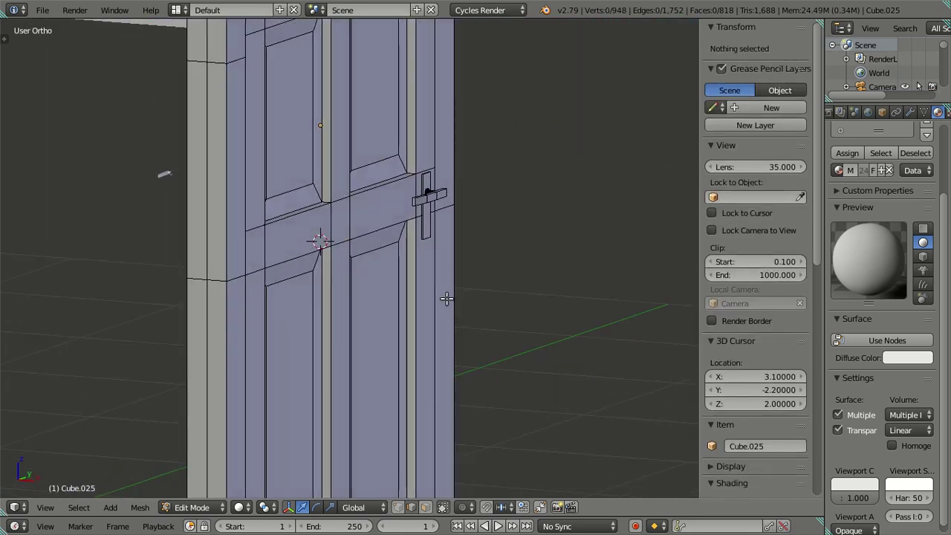
{"action": "middle_click_drag", "start_coordinate": [468, 278], "coordinate": [464, 275]}
{"action": "key", "text": "Tab"}
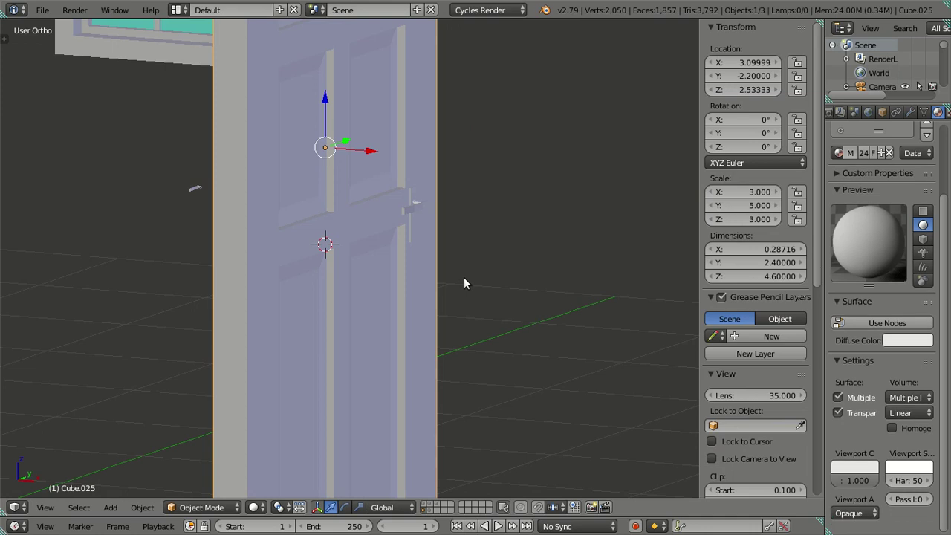
{"action": "key", "text": "shift+ctrl+alt+c"}
{"action": "left_click", "coordinate": [463, 277]}
{"action": "key", "text": "a"}
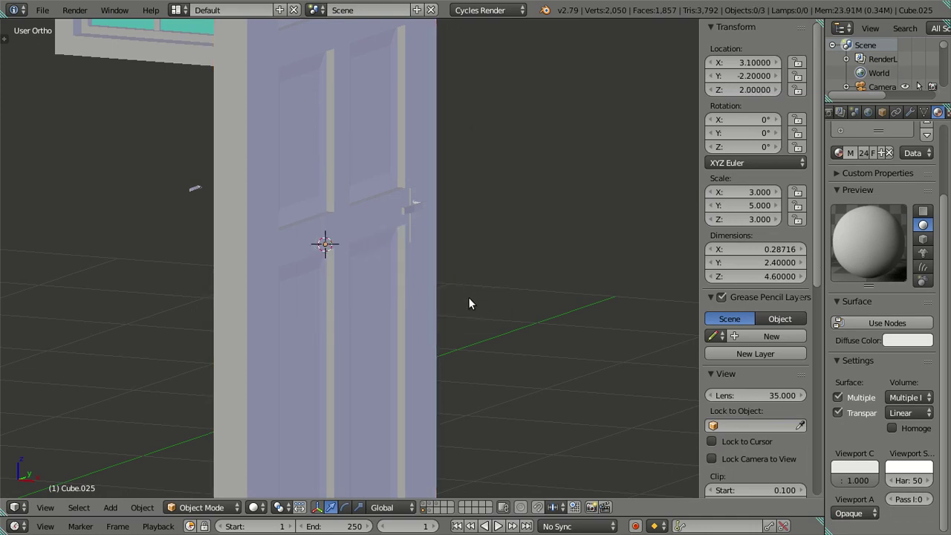
{"action": "scroll", "coordinate": [468, 303], "scroll_direction": "down", "scroll_amount": 4}
{"action": "scroll", "coordinate": [452, 314], "scroll_direction": "down", "scroll_amount": 2}
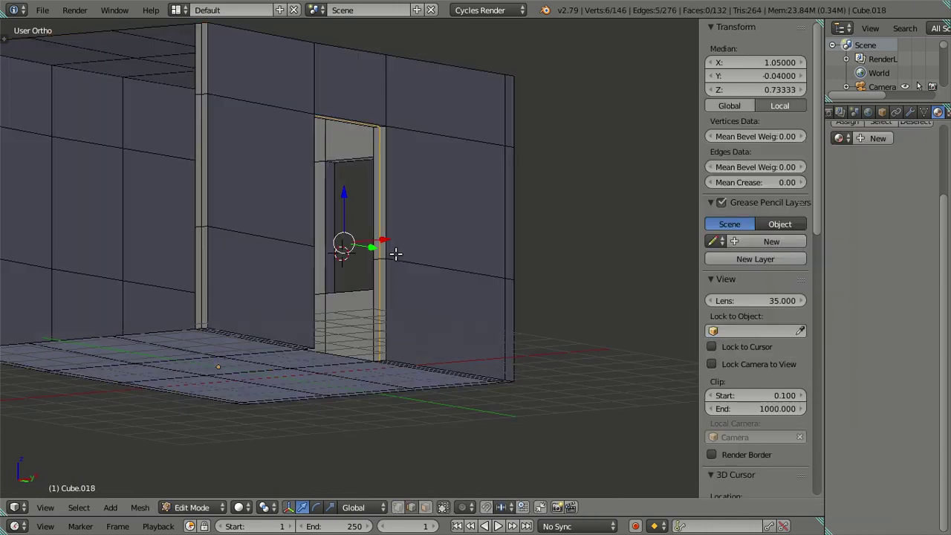
- Snap the 3D cursor to the wall's doorway edge loop, then leave Edit Mode on Cube.018
{"action": "middle_click_drag", "start_coordinate": [396, 254], "coordinate": [431, 297]}
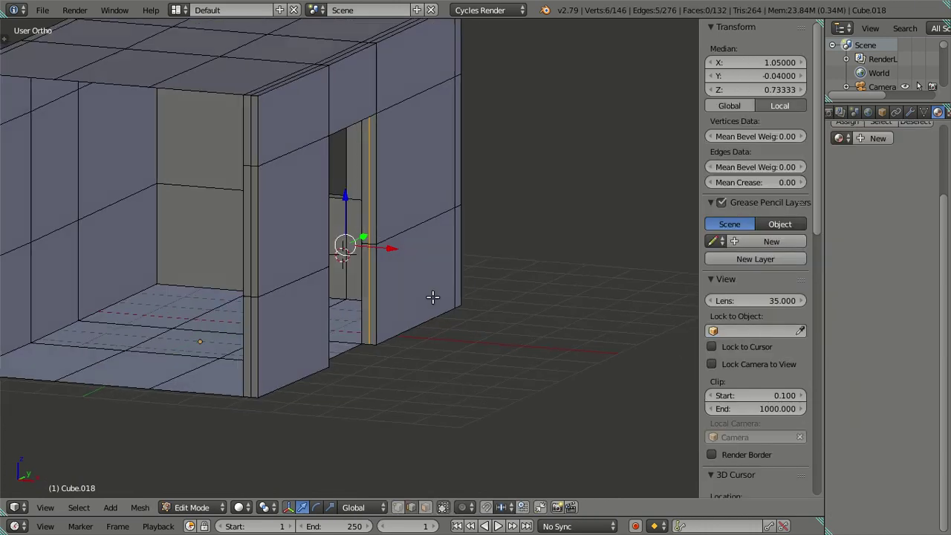
{"action": "scroll", "coordinate": [386, 281], "scroll_direction": "up", "scroll_amount": 2}
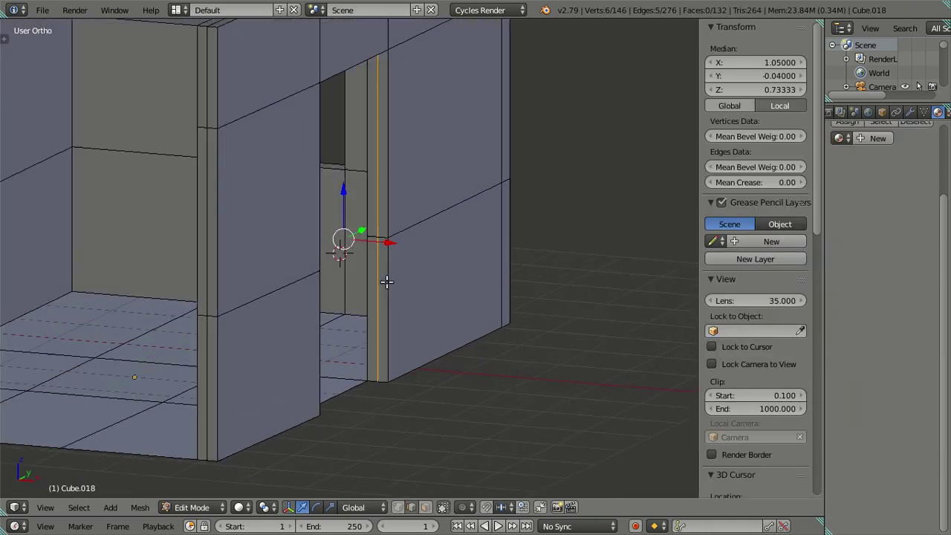
{"action": "key", "text": "a"}
{"action": "right_click", "coordinate": [212, 254], "text": "alt"}
{"action": "scroll", "coordinate": [423, 243], "scroll_direction": "up", "scroll_amount": 3}
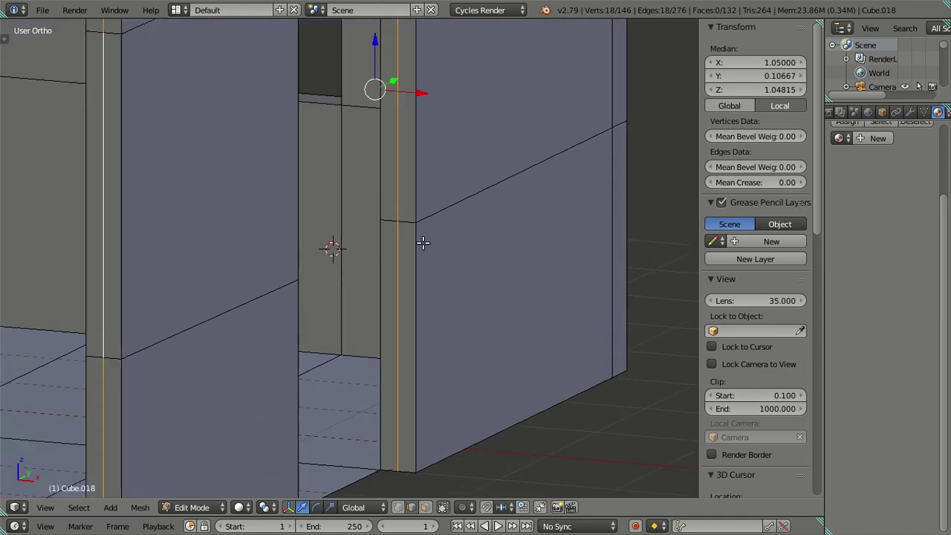
{"action": "mouse_move", "coordinate": [391, 221]}
{"action": "middle_mouse_down"}
{"action": "mouse_move", "coordinate": [317, 329]}
{"action": "mouse_move", "coordinate": [262, 294]}
{"action": "middle_mouse_up"}
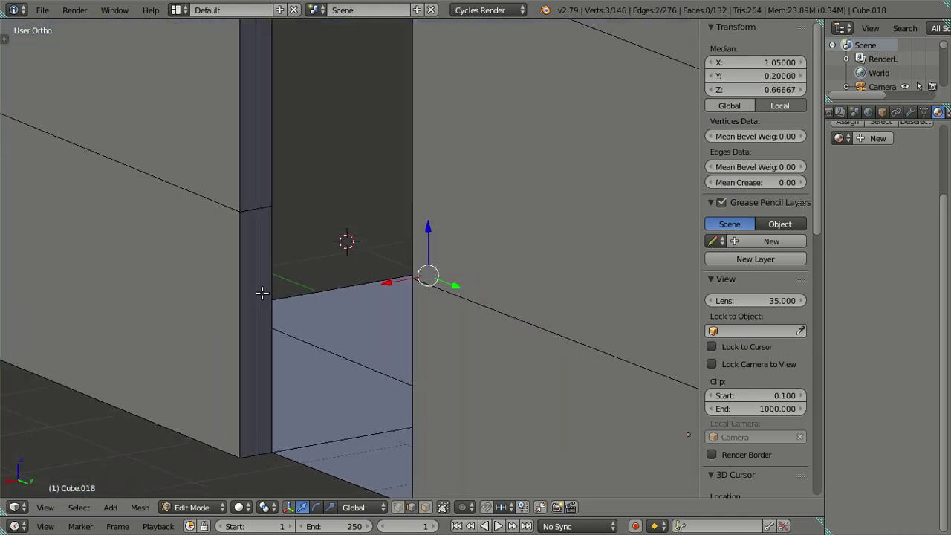
{"action": "mouse_move", "coordinate": [387, 258]}
{"action": "middle_mouse_down"}
{"action": "mouse_move", "coordinate": [484, 382]}
{"action": "mouse_move", "coordinate": [512, 365]}
{"action": "middle_mouse_up"}
{"action": "key", "text": "shift+s"}
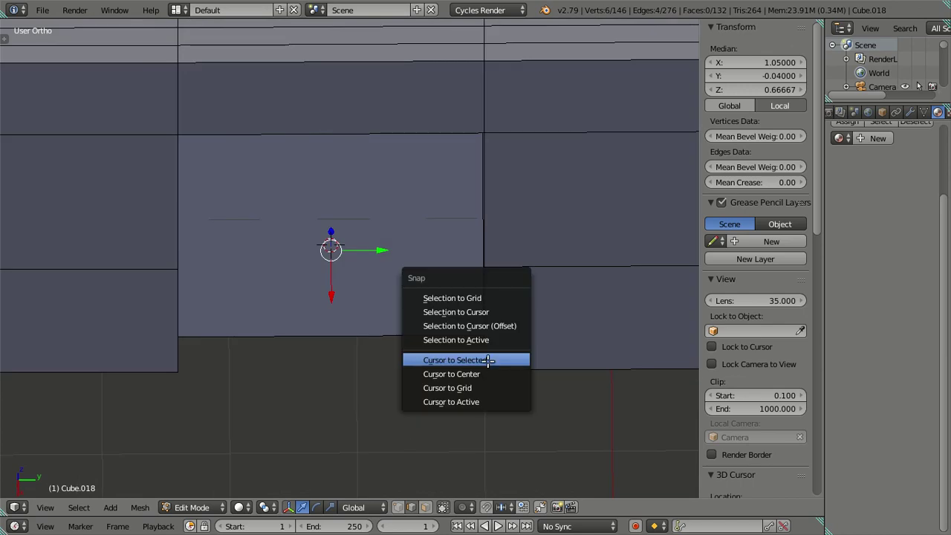
{"action": "left_click", "coordinate": [489, 361]}
{"action": "key", "text": "Tab"}
{"action": "scroll", "coordinate": [472, 354], "scroll_direction": "down", "scroll_amount": 2}
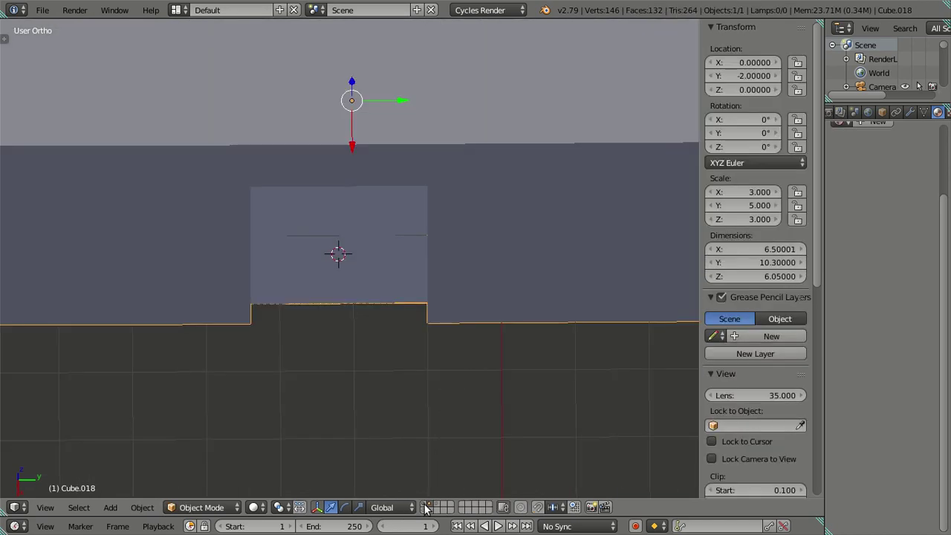
- Snap door Cube.025 onto the 3D cursor, moving it to 3.15, -2.2, 2.0
{"action": "left_click", "coordinate": [426, 507]}
{"action": "right_click", "coordinate": [365, 299]}
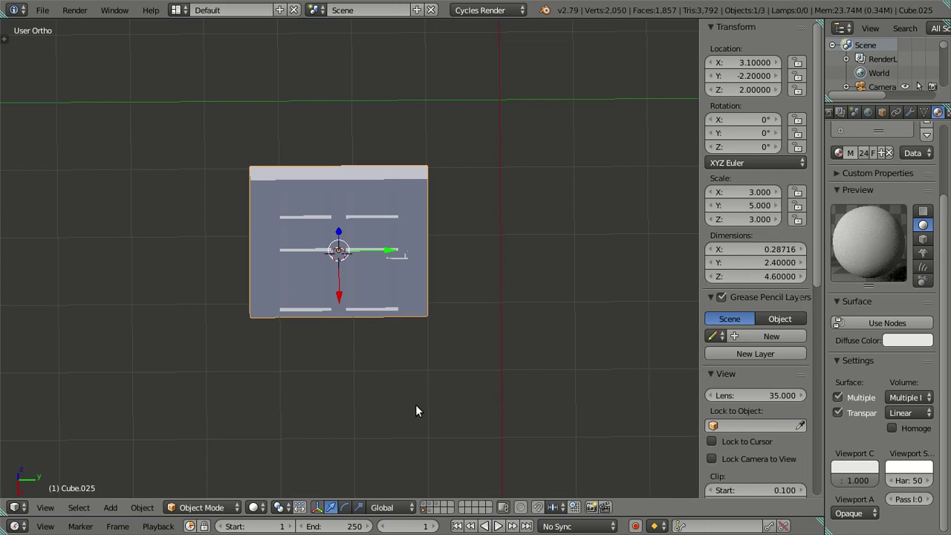
{"action": "key", "text": "shift+s"}
{"action": "left_click", "coordinate": [485, 296]}
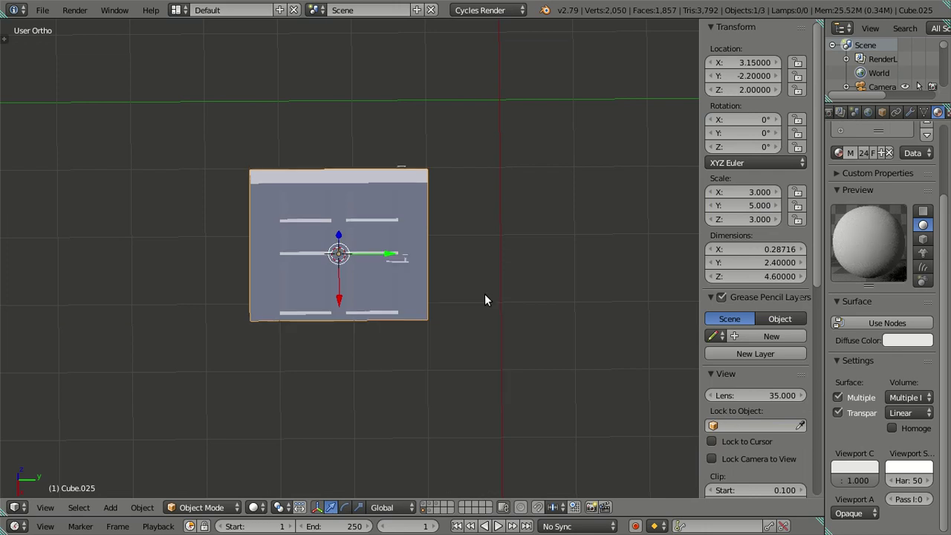
- Check the door inside the wall, then hide the door layer and select the wall
{"action": "left_click", "coordinate": [431, 508], "text": "shift"}
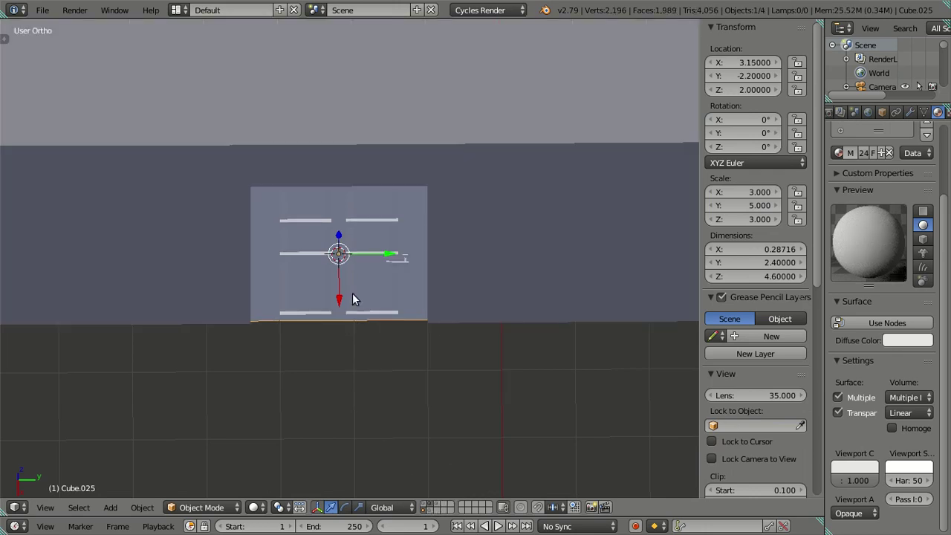
{"action": "mouse_move", "coordinate": [431, 177]}
{"action": "middle_mouse_down"}
{"action": "mouse_move", "coordinate": [514, 189]}
{"action": "mouse_move", "coordinate": [519, 211]}
{"action": "mouse_move", "coordinate": [418, 219]}
{"action": "mouse_move", "coordinate": [336, 279]}
{"action": "middle_mouse_up"}
{"action": "key", "text": "a"}
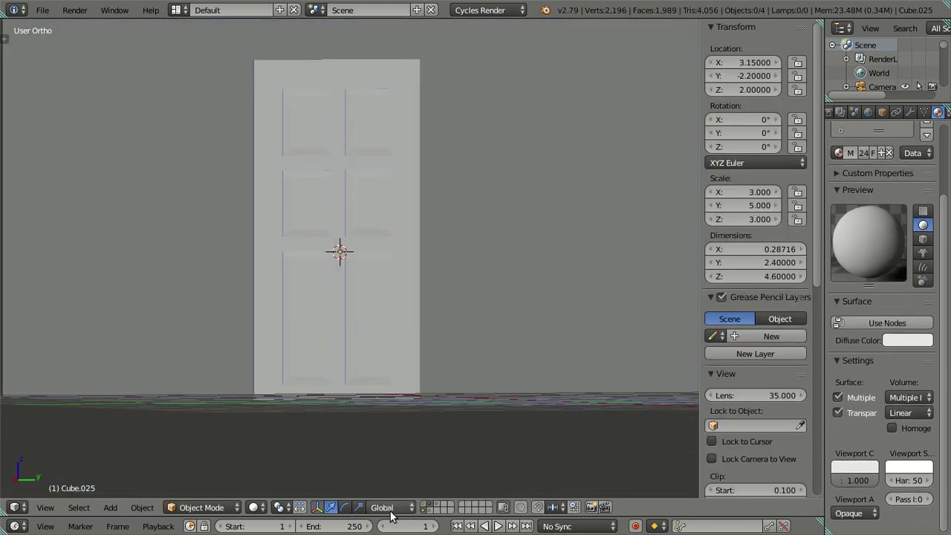
{"action": "left_click", "coordinate": [430, 508]}
{"action": "right_click", "coordinate": [172, 178]}
- Dissolve the extra edge loop along the wall's left door jamb
{"action": "key", "text": "Tab"}
{"action": "mouse_move", "coordinate": [426, 213]}
{"action": "middle_mouse_down"}
{"action": "mouse_move", "coordinate": [399, 263]}
{"action": "mouse_move", "coordinate": [330, 219]}
{"action": "middle_mouse_up"}
{"action": "key", "text": "a"}
{"action": "key", "text": "a"}
{"action": "right_click", "coordinate": [260, 187], "text": "alt"}
{"action": "key", "text": "x"}
{"action": "left_click", "coordinate": [451, 227]}
{"action": "scroll", "coordinate": [438, 227], "scroll_direction": "down", "scroll_amount": 5}
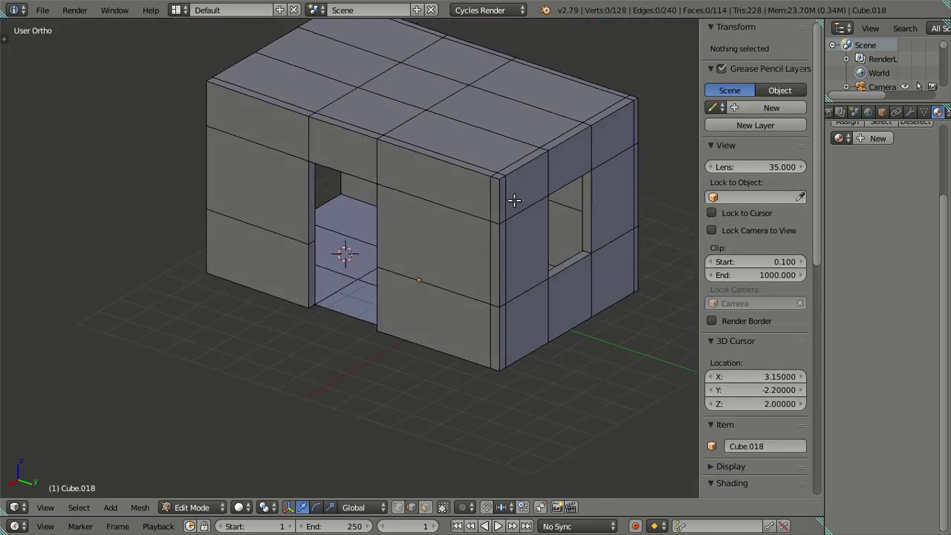
{"action": "mouse_move", "coordinate": [514, 200]}
{"action": "middle_mouse_down"}
{"action": "mouse_move", "coordinate": [535, 216]}
{"action": "mouse_move", "coordinate": [465, 261]}
{"action": "middle_mouse_up"}
{"action": "scroll", "coordinate": [443, 246], "scroll_direction": "up", "scroll_amount": 3}
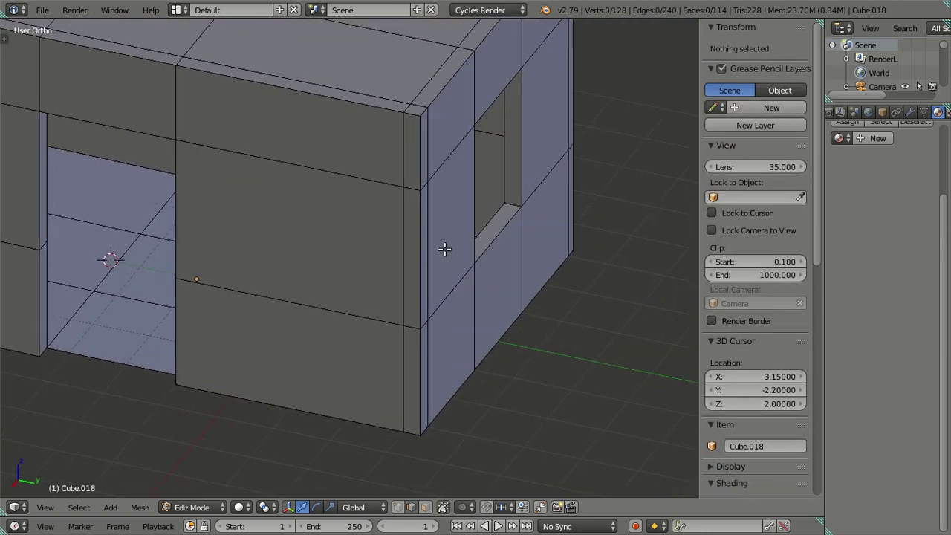
{"action": "scroll", "coordinate": [378, 244], "scroll_direction": "up", "scroll_amount": 2}
{"action": "key", "text": "Tab"}
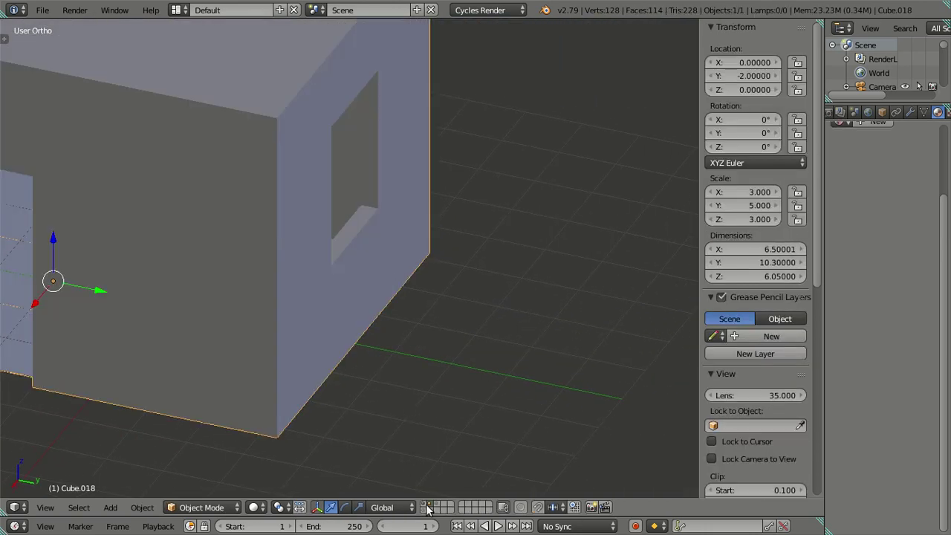
- Show and select window Cube.019, then inspect the wall's empty window opening
{"action": "left_click", "coordinate": [428, 508]}
{"action": "right_click", "coordinate": [328, 156]}
{"action": "mouse_move", "coordinate": [328, 156]}
{"action": "middle_mouse_down"}
{"action": "mouse_move", "coordinate": [385, 182]}
{"action": "mouse_move", "coordinate": [393, 207]}
{"action": "mouse_move", "coordinate": [327, 186]}
{"action": "middle_mouse_up"}
{"action": "scroll", "coordinate": [327, 187], "scroll_direction": "up", "scroll_amount": 5}
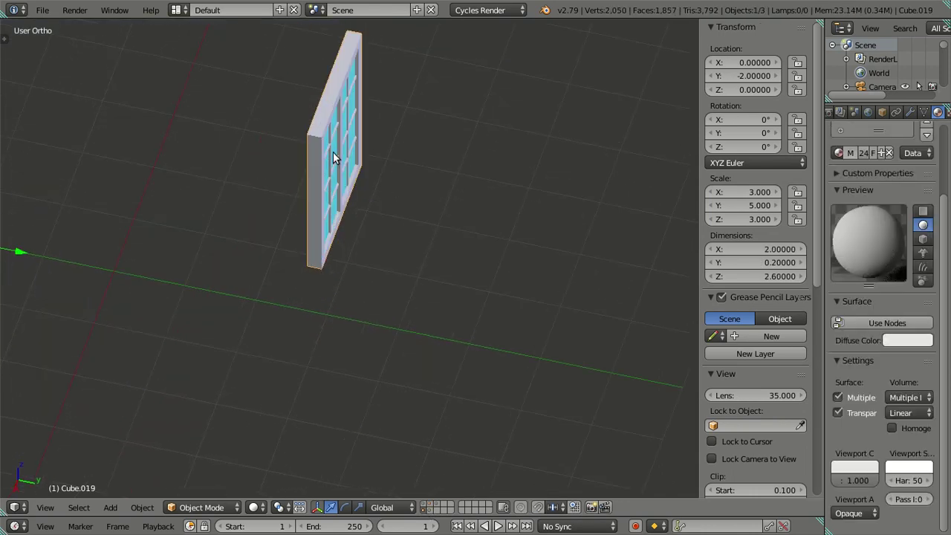
{"action": "scroll", "coordinate": [333, 153], "scroll_direction": "down", "scroll_amount": 2}
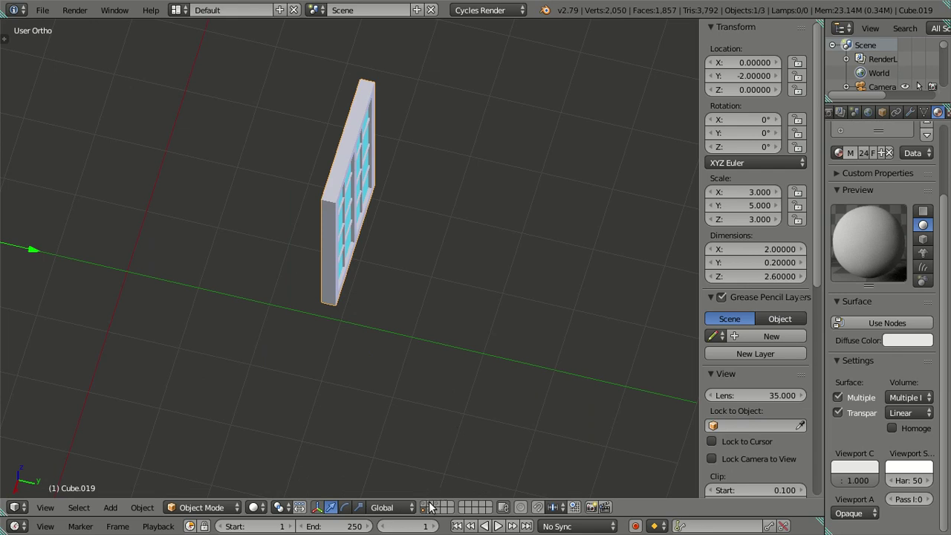
{"action": "left_click", "coordinate": [429, 508]}
{"action": "middle_click_drag", "start_coordinate": [450, 365], "coordinate": [399, 173]}
{"action": "right_click", "coordinate": [419, 179]}
{"action": "key", "text": "Tab"}
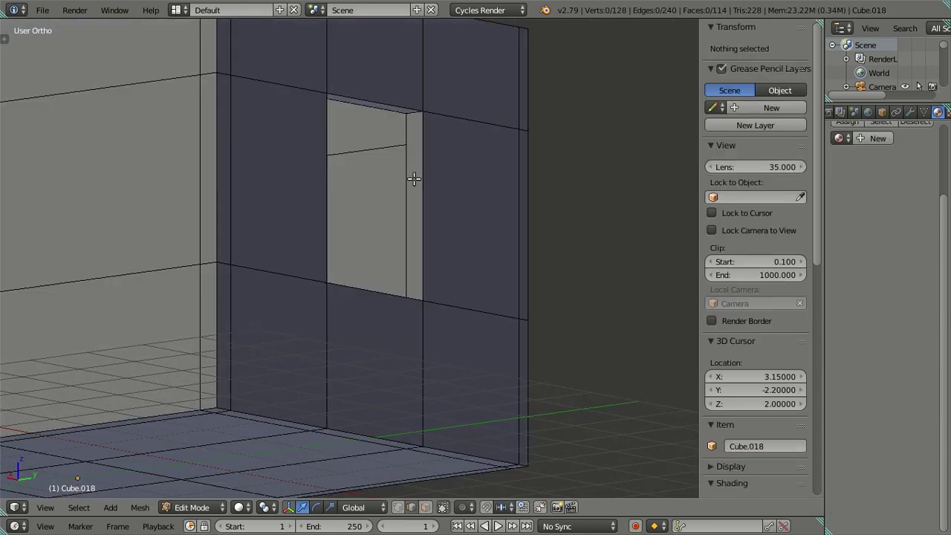
{"action": "scroll", "coordinate": [414, 179], "scroll_direction": "down", "scroll_amount": 3}
{"action": "mouse_move", "coordinate": [440, 225]}
{"action": "middle_mouse_down"}
{"action": "mouse_move", "coordinate": [414, 230]}
{"action": "mouse_move", "coordinate": [382, 266]}
{"action": "mouse_move", "coordinate": [390, 286]}
{"action": "mouse_move", "coordinate": [424, 272]}
{"action": "mouse_move", "coordinate": [438, 246]}
{"action": "middle_mouse_up"}
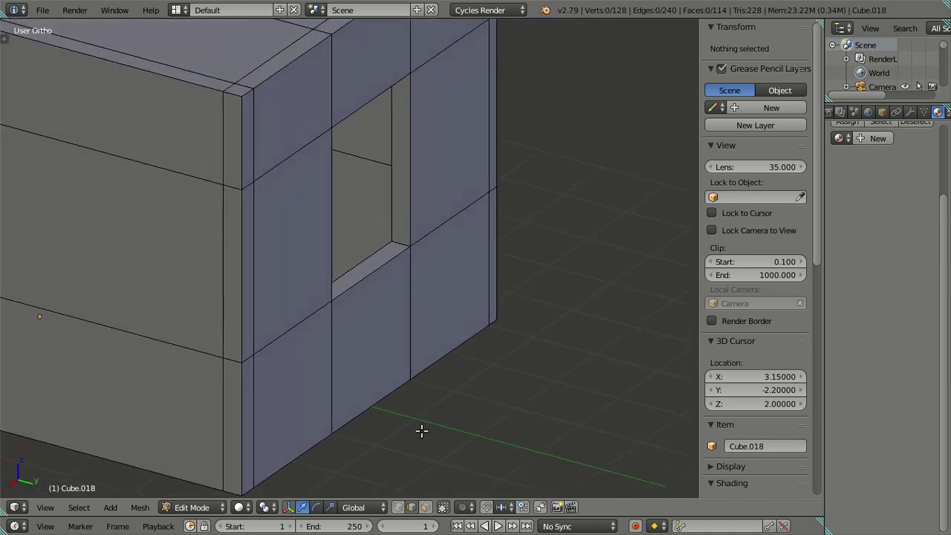
{"action": "key", "text": "Tab"}
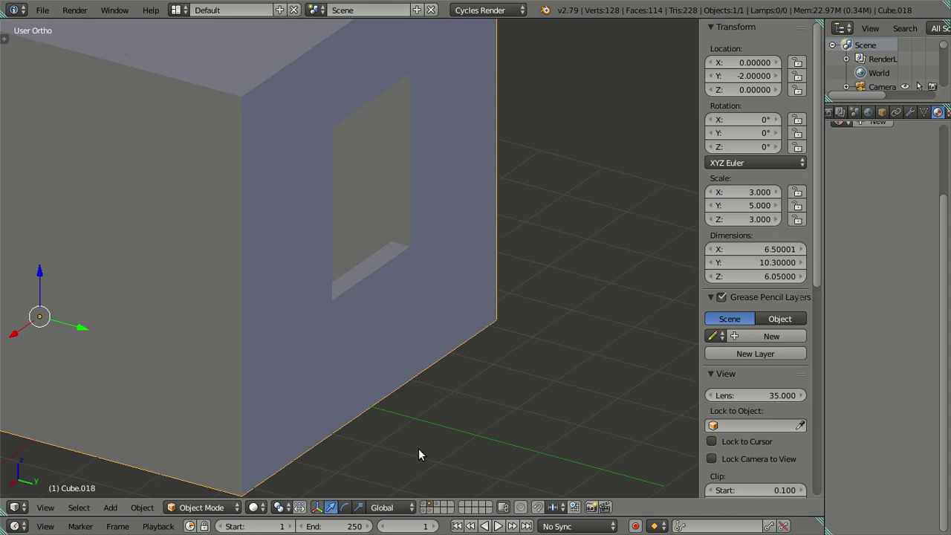
- Open window Cube.019's mesh and view it from the front in wireframe
{"action": "left_click", "coordinate": [423, 511]}
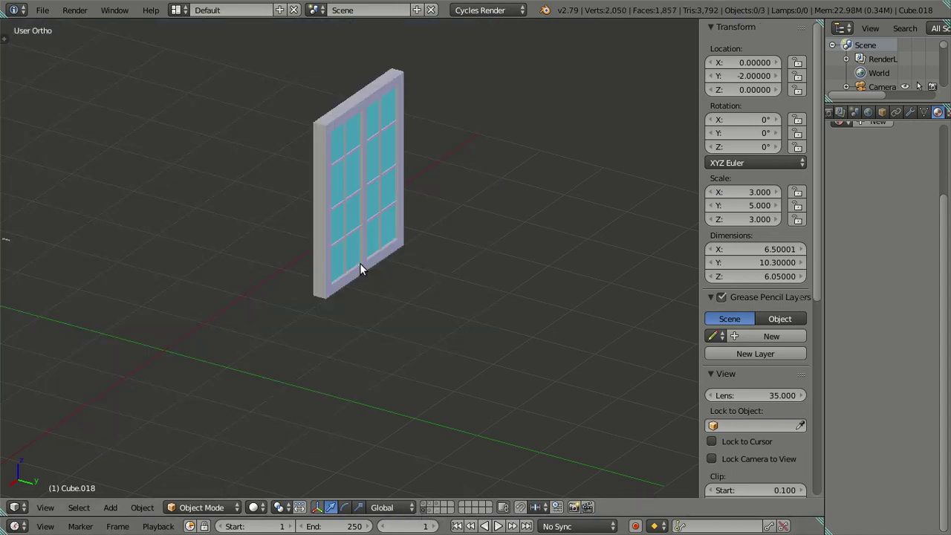
{"action": "right_click", "coordinate": [350, 168]}
{"action": "key", "text": "Tab"}
{"action": "scroll", "coordinate": [332, 190], "scroll_direction": "up", "scroll_amount": 3}
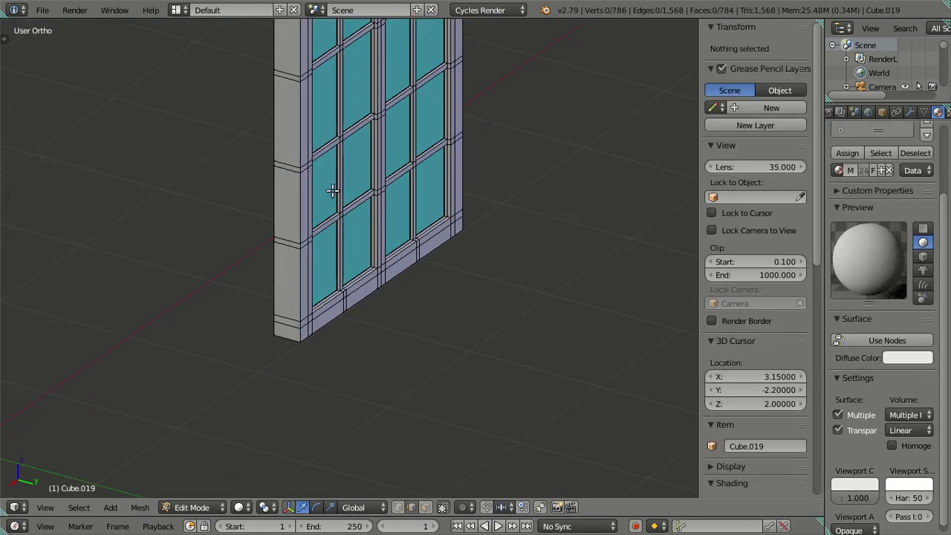
{"action": "middle_click_drag", "start_coordinate": [365, 117], "coordinate": [390, 116]}
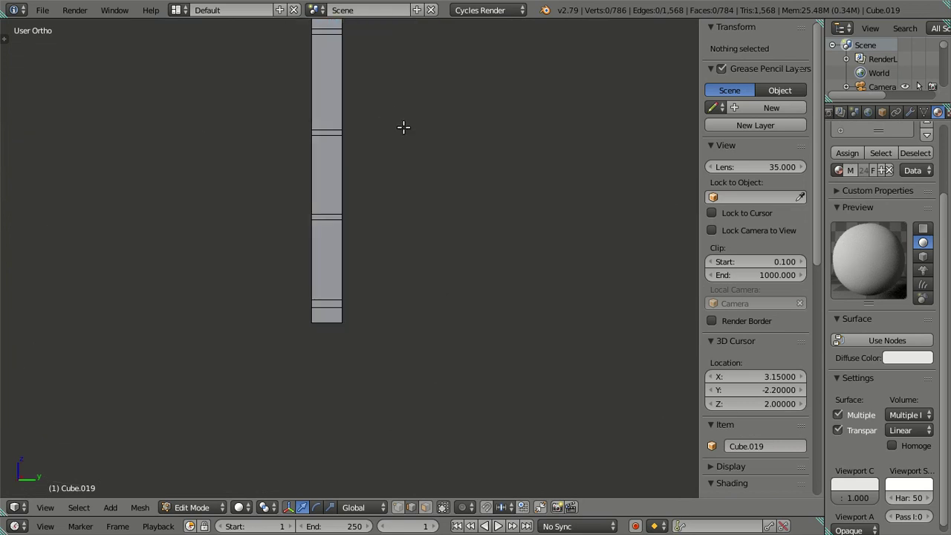
{"action": "key", "text": "KP_1"}
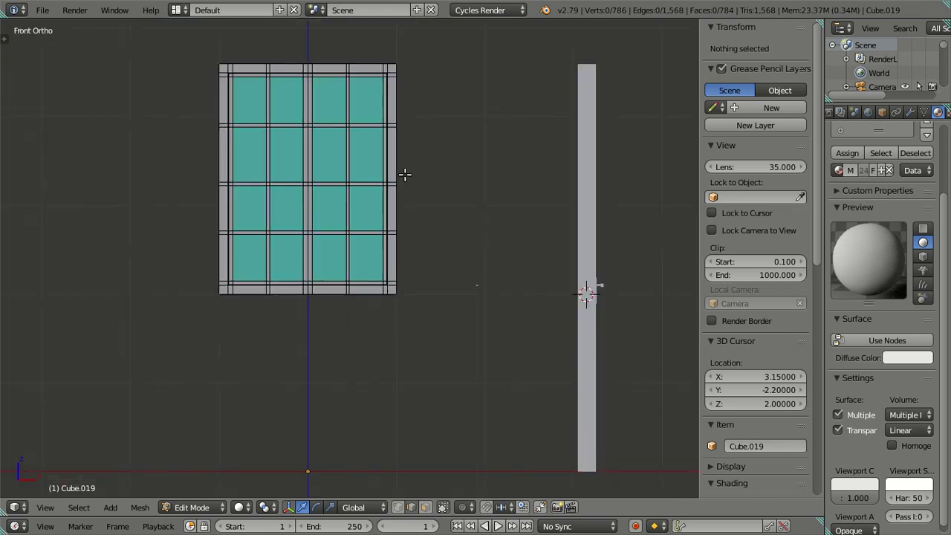
{"action": "scroll", "coordinate": [405, 174], "scroll_direction": "up", "scroll_amount": 2}
{"action": "key", "text": "z"}
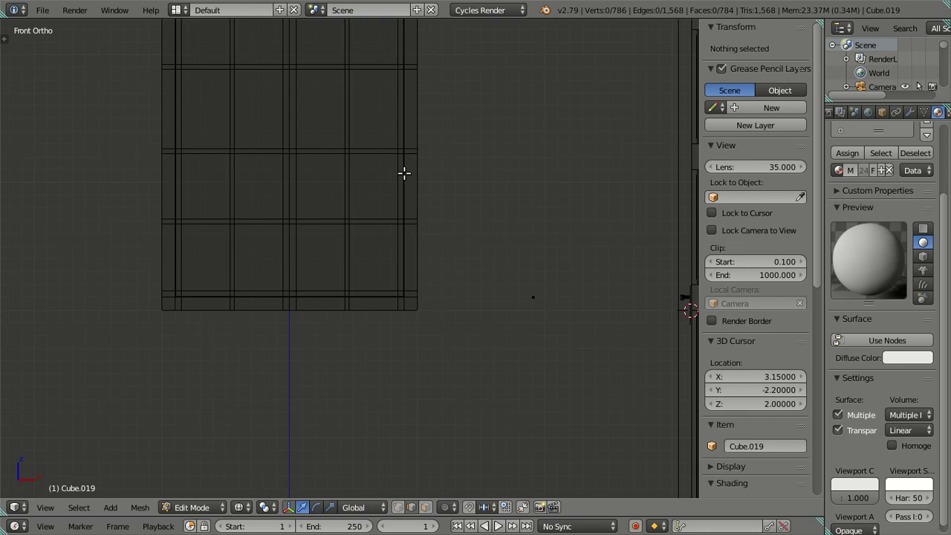
{"action": "mouse_move", "coordinate": [410, 149]}
{"action": "middle_mouse_down", "text": "shift"}
{"action": "mouse_move", "coordinate": [425, 230]}
{"action": "mouse_move", "coordinate": [471, 217]}
{"action": "mouse_move", "coordinate": [456, 229]}
{"action": "mouse_move", "coordinate": [485, 192]}
{"action": "mouse_move", "coordinate": [556, 187]}
{"action": "mouse_move", "coordinate": [564, 197]}
{"action": "middle_mouse_up", "text": "shift"}
{"action": "key", "text": "z"}
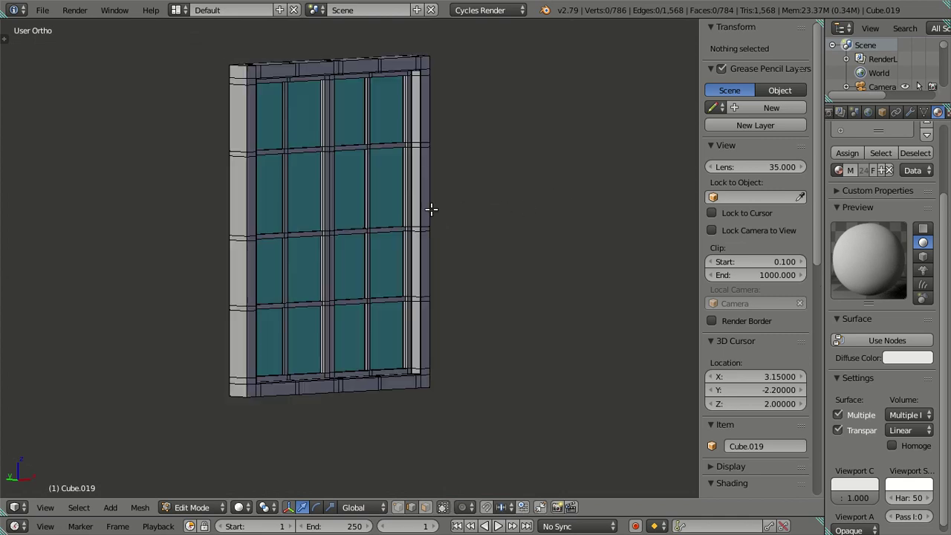
{"action": "mouse_move", "coordinate": [429, 234]}
{"action": "middle_mouse_down"}
{"action": "mouse_move", "coordinate": [393, 216]}
{"action": "mouse_move", "coordinate": [357, 232]}
{"action": "middle_mouse_up"}
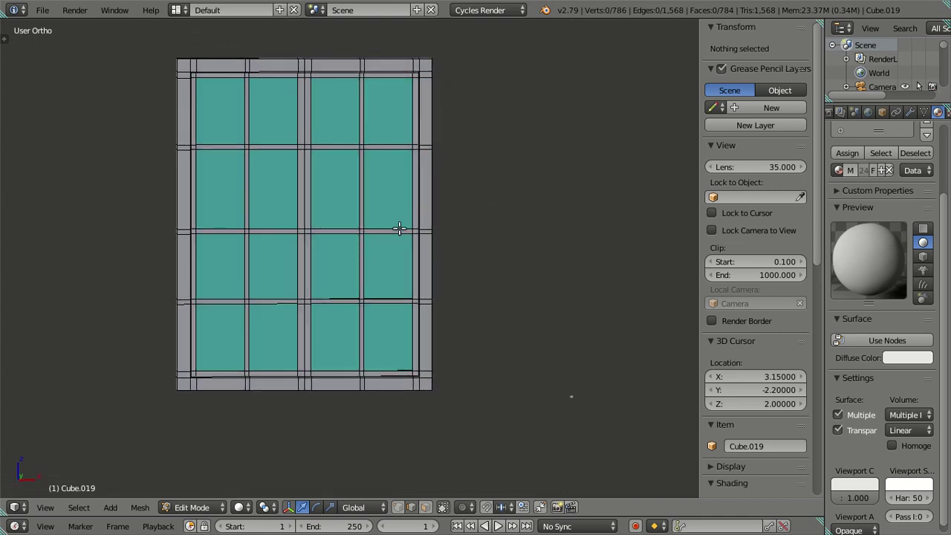
- Select the connected outer frame and inspect it from front and side views
{"action": "right_click", "coordinate": [432, 214]}
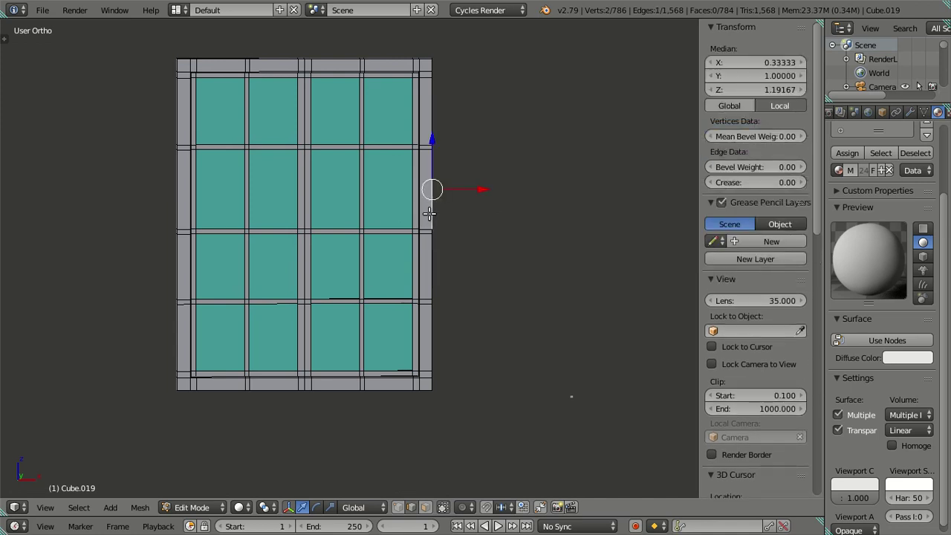
{"action": "key", "text": "ctrl+l"}
{"action": "key", "text": "KP_1"}
{"action": "scroll", "coordinate": [431, 215], "scroll_direction": "up", "scroll_amount": 2}
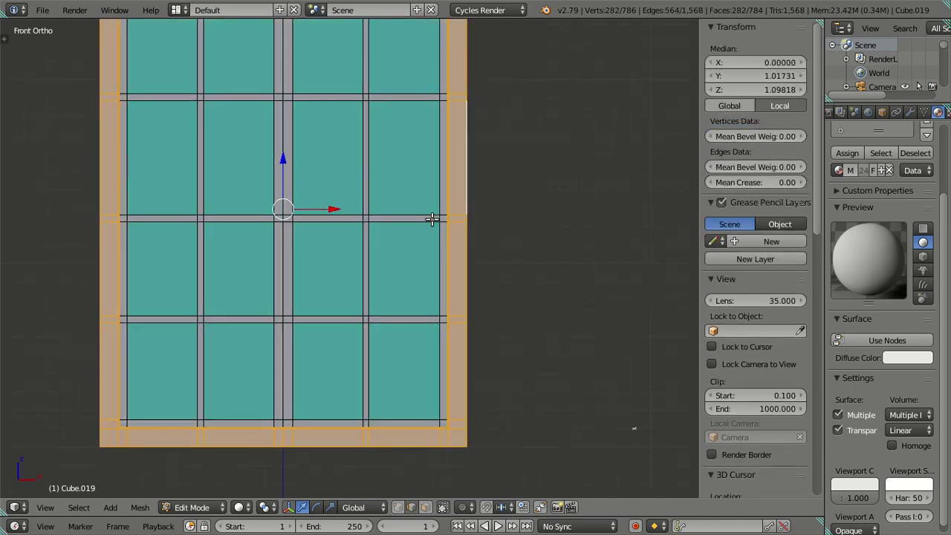
{"action": "key", "text": "z"}
{"action": "scroll", "coordinate": [431, 219], "scroll_direction": "up", "scroll_amount": 2}
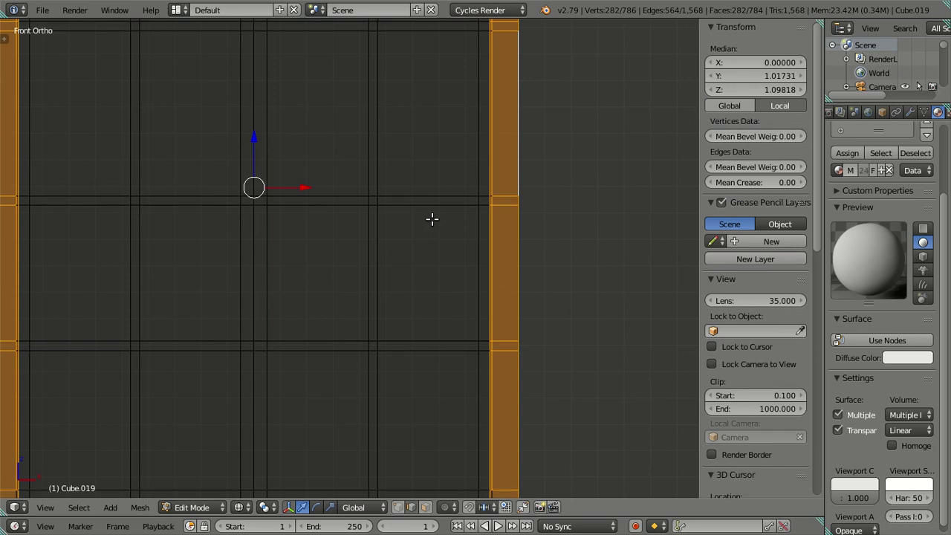
{"action": "scroll", "coordinate": [537, 209], "scroll_direction": "down", "scroll_amount": 2}
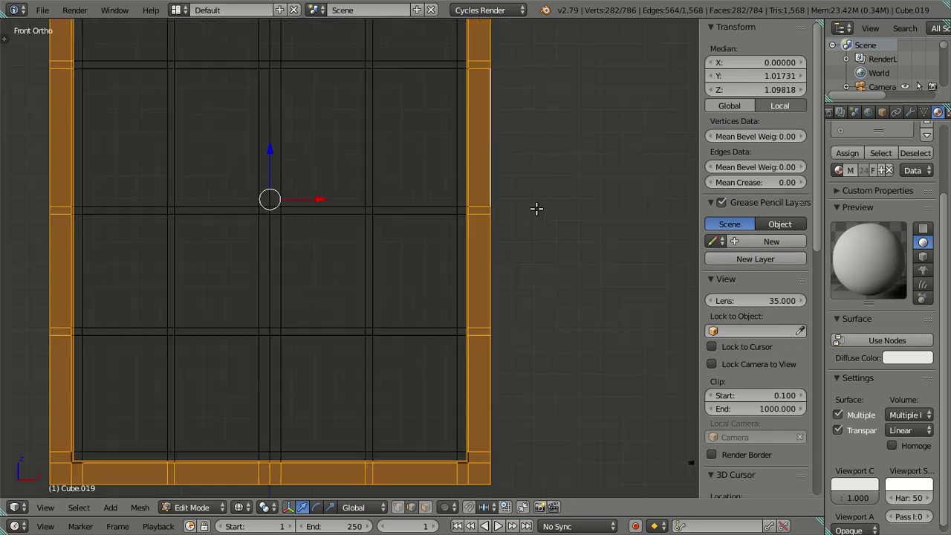
{"action": "scroll", "coordinate": [538, 210], "scroll_direction": "down", "scroll_amount": 2}
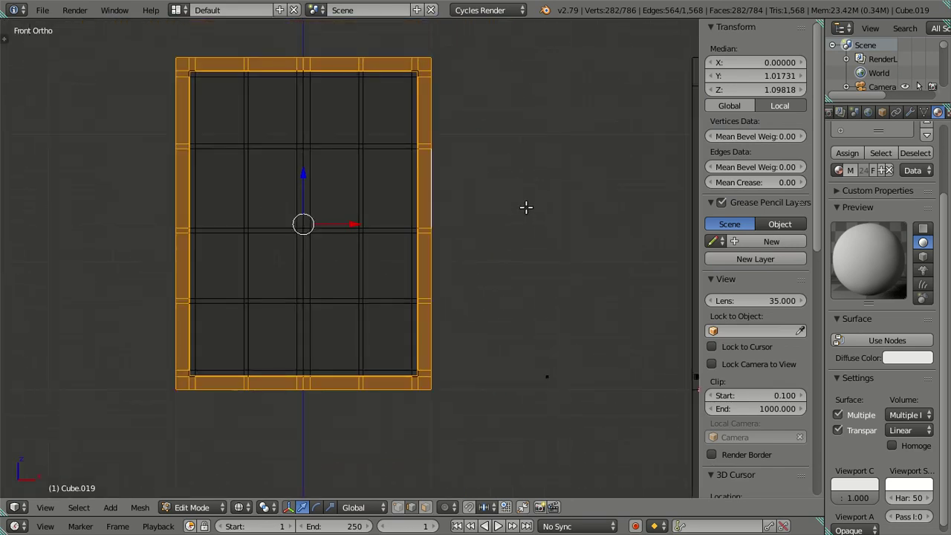
{"action": "mouse_move", "coordinate": [527, 241]}
{"action": "middle_mouse_down"}
{"action": "mouse_move", "coordinate": [493, 270]}
{"action": "mouse_move", "coordinate": [491, 286]}
{"action": "mouse_move", "coordinate": [514, 269]}
{"action": "mouse_move", "coordinate": [531, 229]}
{"action": "mouse_move", "coordinate": [541, 292]}
{"action": "mouse_move", "coordinate": [498, 268]}
{"action": "mouse_move", "coordinate": [410, 272]}
{"action": "mouse_move", "coordinate": [398, 264]}
{"action": "middle_mouse_up"}
{"action": "key", "text": "KP_3"}
{"action": "scroll", "coordinate": [400, 248], "scroll_direction": "up", "scroll_amount": 3}
{"action": "scroll", "coordinate": [401, 243], "scroll_direction": "down", "scroll_amount": 3}
{"action": "key", "text": "a"}
{"action": "key", "text": "z"}
- Look over the window frame from a three-quarter angle, then return to Object Mode
{"action": "mouse_move", "coordinate": [361, 308]}
{"action": "middle_mouse_down"}
{"action": "mouse_move", "coordinate": [327, 327]}
{"action": "mouse_move", "coordinate": [312, 313]}
{"action": "mouse_move", "coordinate": [385, 223]}
{"action": "mouse_move", "coordinate": [428, 227]}
{"action": "mouse_move", "coordinate": [444, 250]}
{"action": "mouse_move", "coordinate": [393, 230]}
{"action": "mouse_move", "coordinate": [406, 194]}
{"action": "mouse_move", "coordinate": [394, 198]}
{"action": "mouse_move", "coordinate": [548, 242]}
{"action": "mouse_move", "coordinate": [487, 229]}
{"action": "middle_mouse_up"}
{"action": "scroll", "coordinate": [407, 193], "scroll_direction": "up", "scroll_amount": 2}
{"action": "scroll", "coordinate": [408, 222], "scroll_direction": "up", "scroll_amount": 1}
{"action": "scroll", "coordinate": [408, 226], "scroll_direction": "up", "scroll_amount": 1}
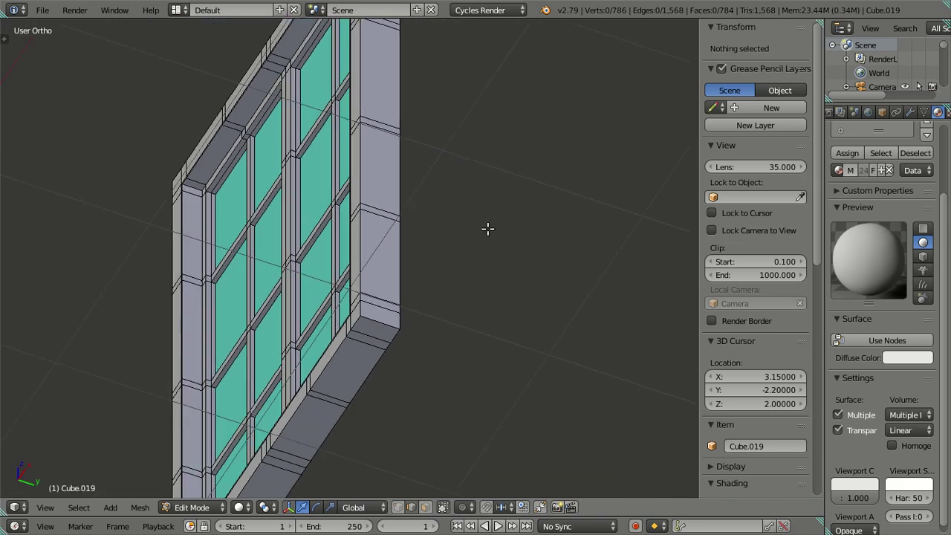
{"action": "mouse_move", "coordinate": [369, 169]}
{"action": "middle_mouse_down"}
{"action": "mouse_move", "coordinate": [408, 198]}
{"action": "mouse_move", "coordinate": [418, 270]}
{"action": "mouse_move", "coordinate": [417, 316]}
{"action": "mouse_move", "coordinate": [382, 327]}
{"action": "middle_mouse_up"}
{"action": "scroll", "coordinate": [417, 316], "scroll_direction": "down", "scroll_amount": 1}
{"action": "scroll", "coordinate": [418, 318], "scroll_direction": "down", "scroll_amount": 4}
{"action": "scroll", "coordinate": [404, 318], "scroll_direction": "down", "scroll_amount": 4}
{"action": "key", "text": "Tab"}
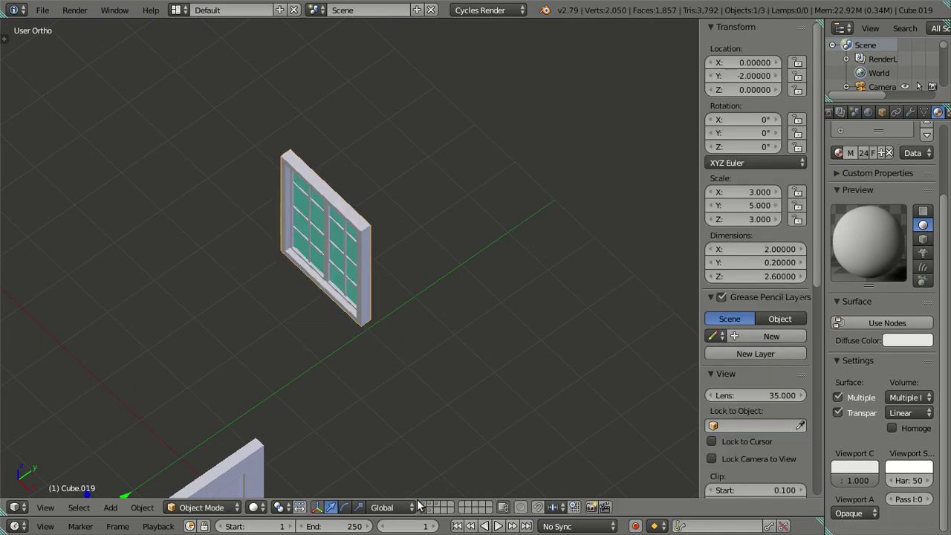
- Show the room box layer and briefly inspect its mesh in Edit Mode
{"action": "left_click", "coordinate": [426, 506]}
{"action": "key", "text": "z"}
{"action": "mouse_move", "coordinate": [458, 300]}
{"action": "middle_mouse_down"}
{"action": "mouse_move", "coordinate": [369, 292]}
{"action": "mouse_move", "coordinate": [402, 240]}
{"action": "middle_mouse_up"}
{"action": "right_click", "coordinate": [371, 295]}
{"action": "key", "text": "Tab"}
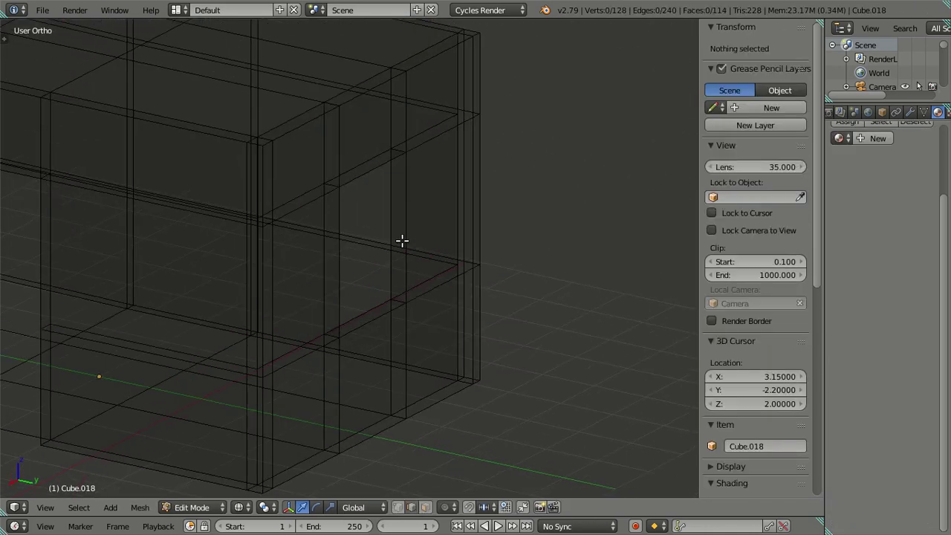
{"action": "key", "text": "z"}
{"action": "middle_click_drag", "start_coordinate": [475, 295], "coordinate": [399, 458]}
{"action": "key", "text": "Tab"}
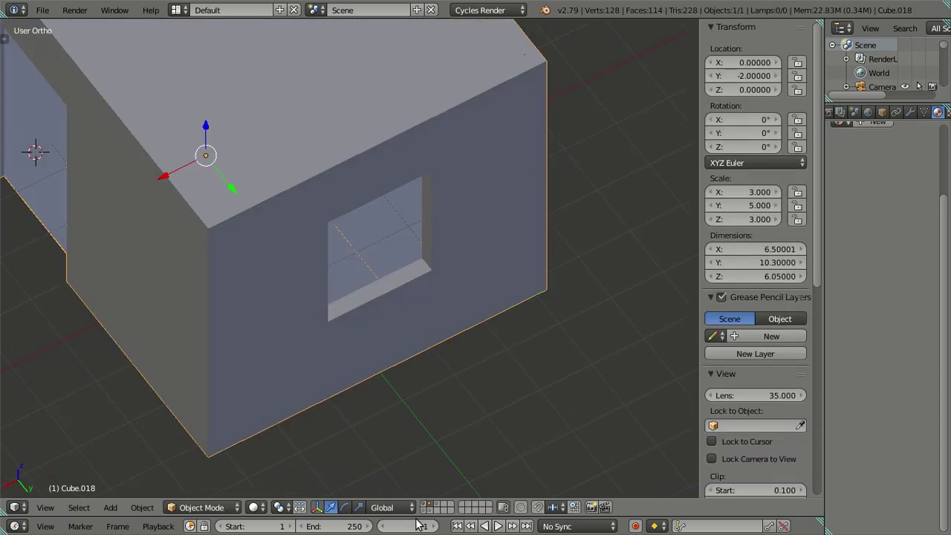
- Add the window and door layers and view the window in the wall in wireframe
{"action": "left_click", "coordinate": [424, 512], "text": "shift"}
{"action": "mouse_move", "coordinate": [407, 319]}
{"action": "middle_mouse_down"}
{"action": "mouse_move", "coordinate": [426, 289]}
{"action": "mouse_move", "coordinate": [449, 347]}
{"action": "mouse_move", "coordinate": [480, 372]}
{"action": "middle_mouse_up"}
{"action": "key", "text": "z"}
{"action": "middle_click_drag", "start_coordinate": [462, 330], "coordinate": [363, 291]}
{"action": "scroll", "coordinate": [361, 357], "scroll_direction": "up", "scroll_amount": 3}
{"action": "mouse_move", "coordinate": [361, 357]}
{"action": "middle_mouse_down"}
{"action": "mouse_move", "coordinate": [344, 376]}
{"action": "mouse_move", "coordinate": [455, 337]}
{"action": "middle_mouse_up"}
- From top view, select house Cube.018 and enter its Edit Mode
{"action": "key", "text": "KP_7"}
{"action": "key", "text": "a"}
{"action": "scroll", "coordinate": [489, 253], "scroll_direction": "up", "scroll_amount": 2}
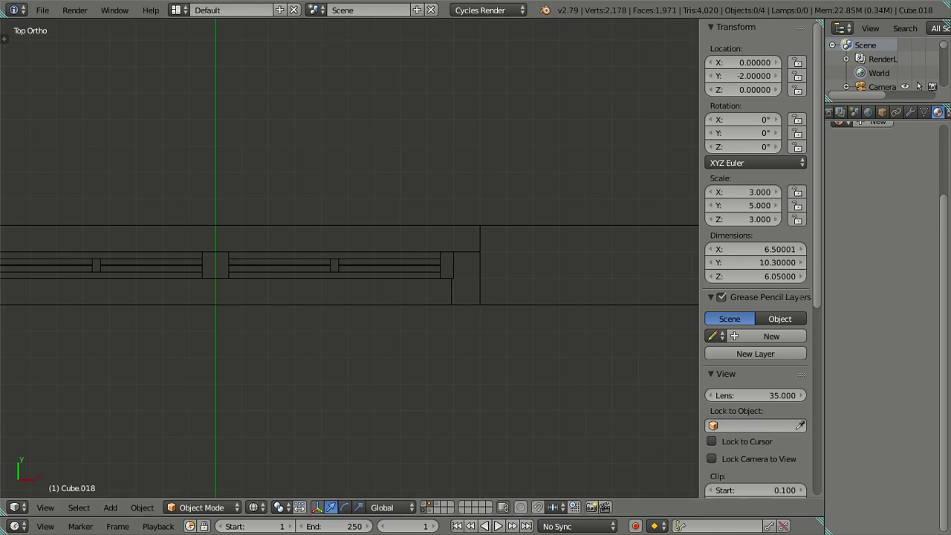
{"action": "scroll", "coordinate": [401, 343], "scroll_direction": "up", "scroll_amount": 2}
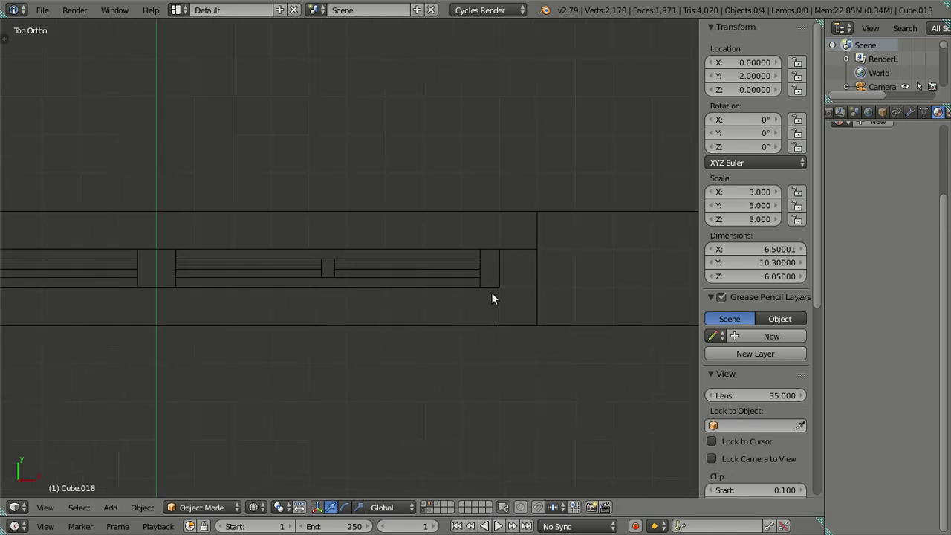
{"action": "middle_click_drag", "start_coordinate": [550, 322], "coordinate": [426, 270], "text": "shift"}
{"action": "scroll", "coordinate": [442, 251], "scroll_direction": "up", "scroll_amount": 1}
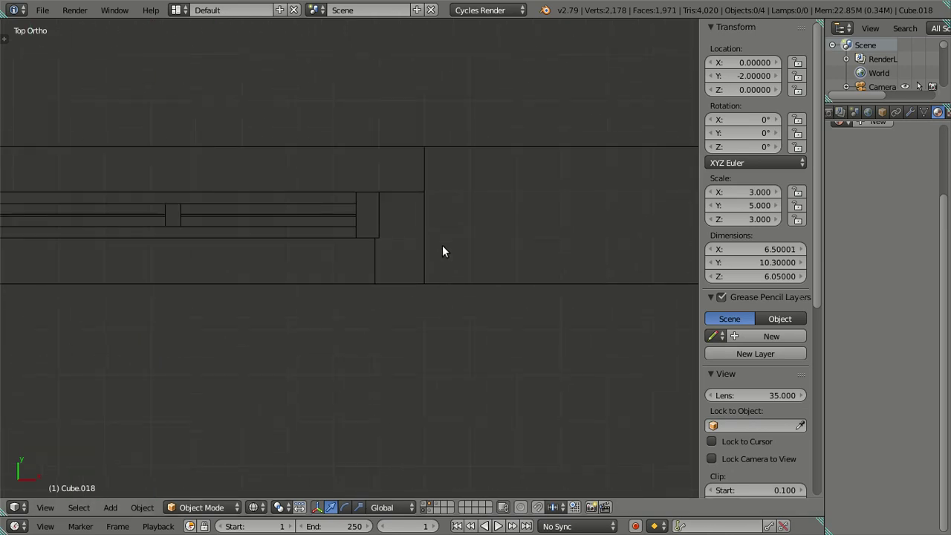
{"action": "scroll", "coordinate": [446, 244], "scroll_direction": "down", "scroll_amount": 3}
{"action": "right_click", "coordinate": [455, 272]}
{"action": "key", "text": "Tab"}
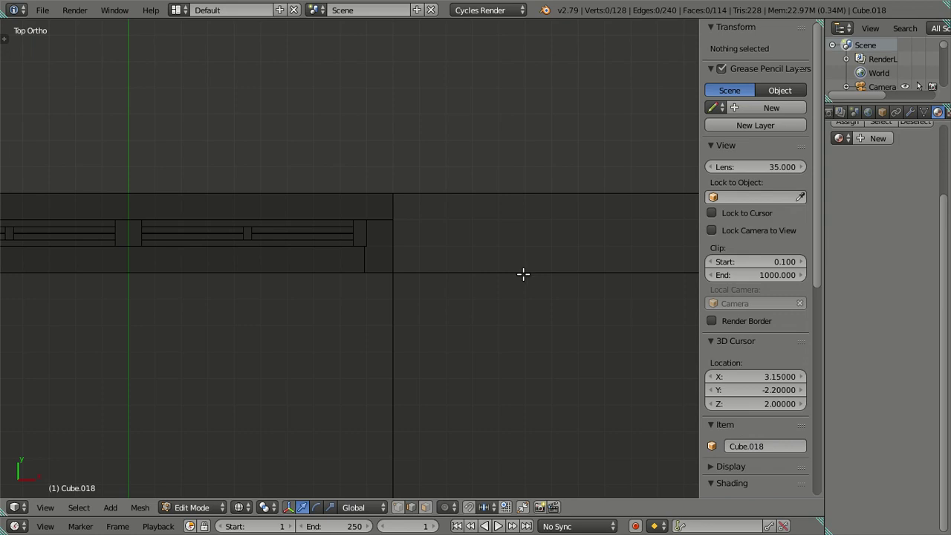
- Isolate the room's layer and loop-cut two edge loops around the wall's window opening
{"action": "mouse_move", "coordinate": [544, 267]}
{"action": "middle_mouse_down"}
{"action": "mouse_move", "coordinate": [537, 275]}
{"action": "mouse_move", "coordinate": [307, 272]}
{"action": "mouse_move", "coordinate": [374, 267]}
{"action": "middle_mouse_up"}
{"action": "key", "text": "z"}
{"action": "key", "text": "Tab"}
{"action": "scroll", "coordinate": [438, 313], "scroll_direction": "up", "scroll_amount": 2}
{"action": "key", "text": "Tab"}
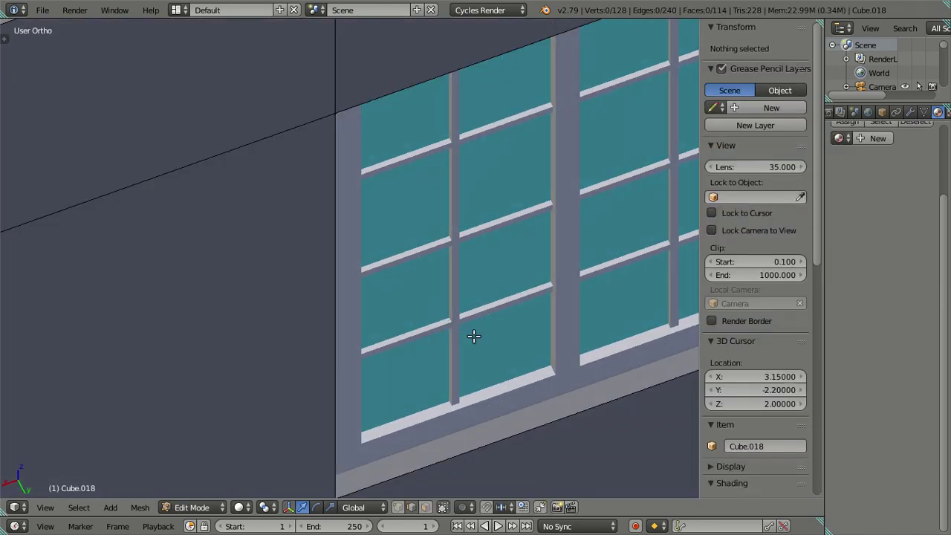
{"action": "scroll", "coordinate": [505, 342], "scroll_direction": "up", "scroll_amount": 1}
{"action": "key", "text": "Tab"}
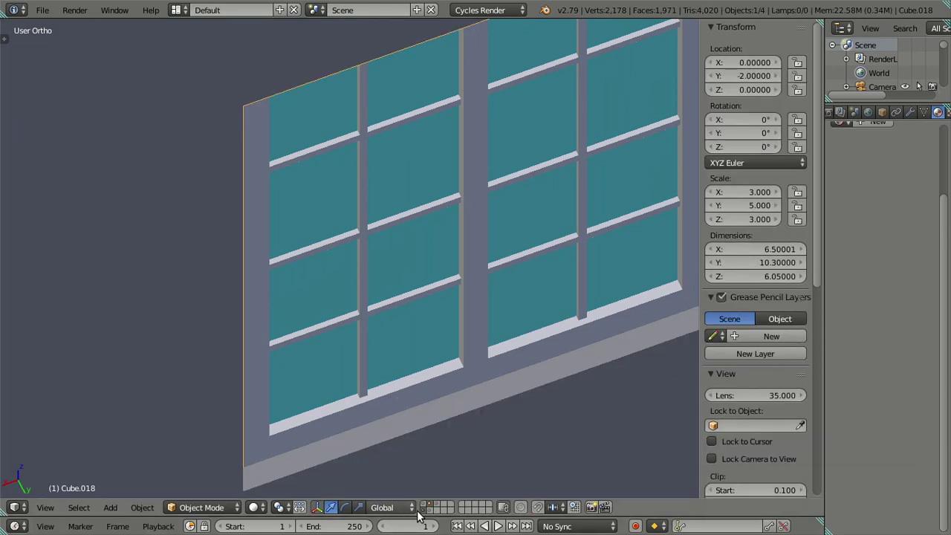
{"action": "left_click", "coordinate": [428, 508]}
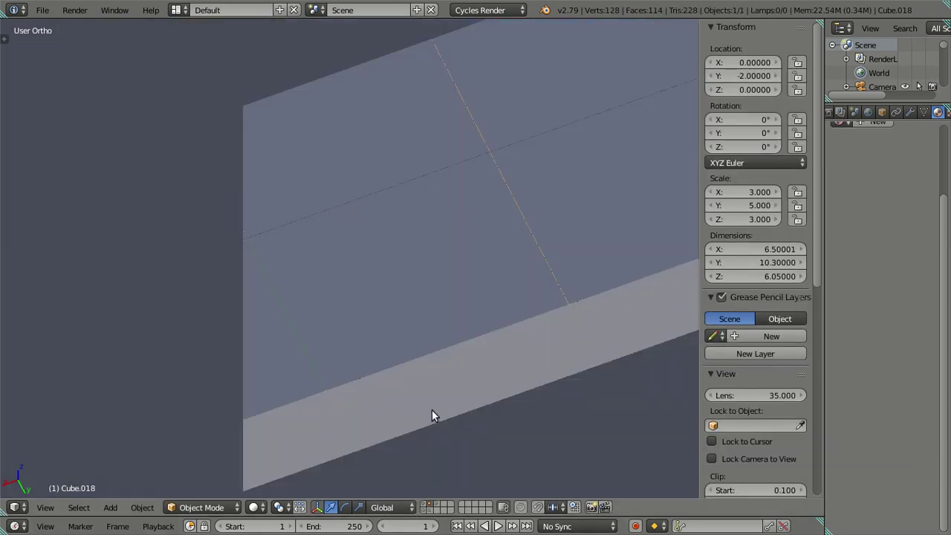
{"action": "key", "text": "Tab"}
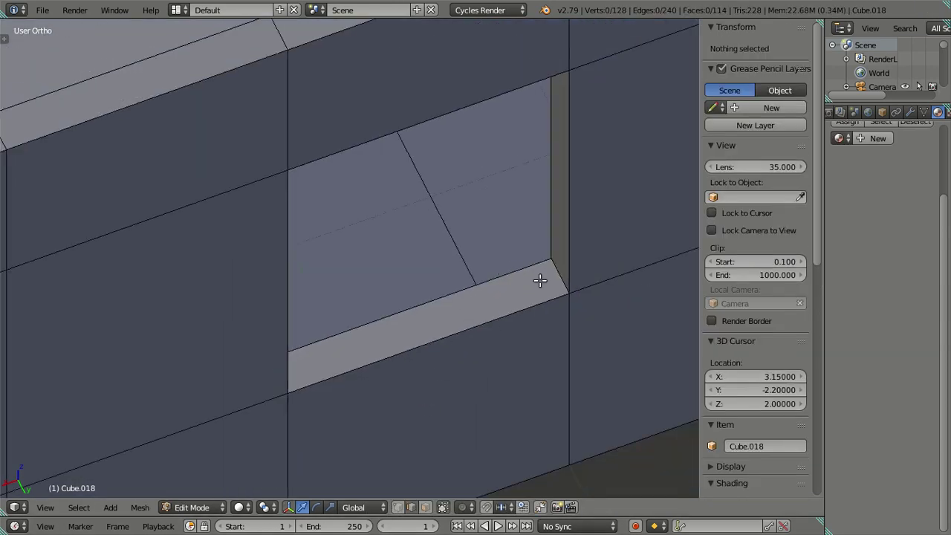
{"action": "key", "text": "ctrl+r"}
{"action": "left_click", "coordinate": [543, 281]}
{"action": "right_click", "coordinate": [544, 281]}
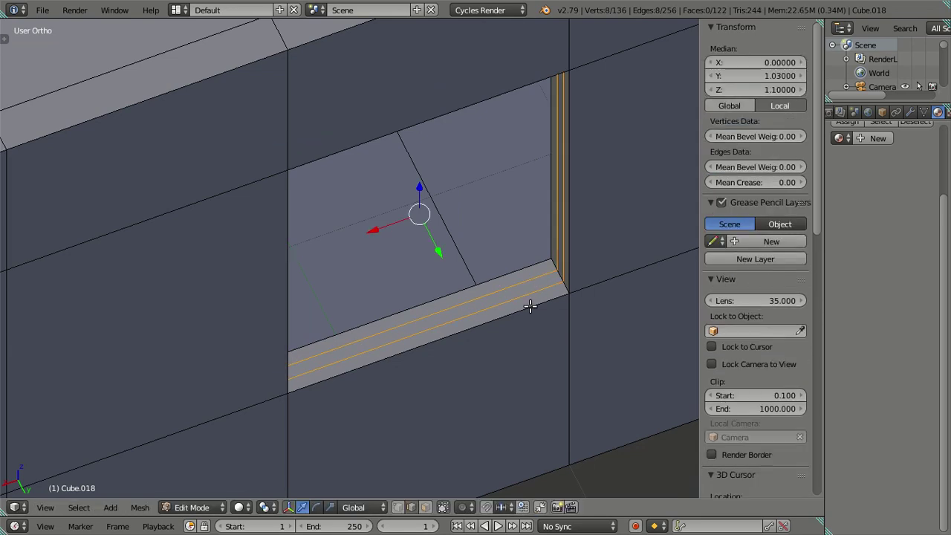
- Select one of the new edge loops from top view and save over the file
{"action": "key", "text": "KP_7"}
{"action": "scroll", "coordinate": [529, 304], "scroll_direction": "up", "scroll_amount": 2}
{"action": "scroll", "coordinate": [513, 295], "scroll_direction": "up", "scroll_amount": 1}
{"action": "scroll", "coordinate": [514, 295], "scroll_direction": "up", "scroll_amount": 1}
{"action": "scroll", "coordinate": [506, 312], "scroll_direction": "up", "scroll_amount": 1}
{"action": "key", "text": "a"}
{"action": "right_click", "coordinate": [399, 301], "text": "alt"}
{"action": "key", "text": "x"}
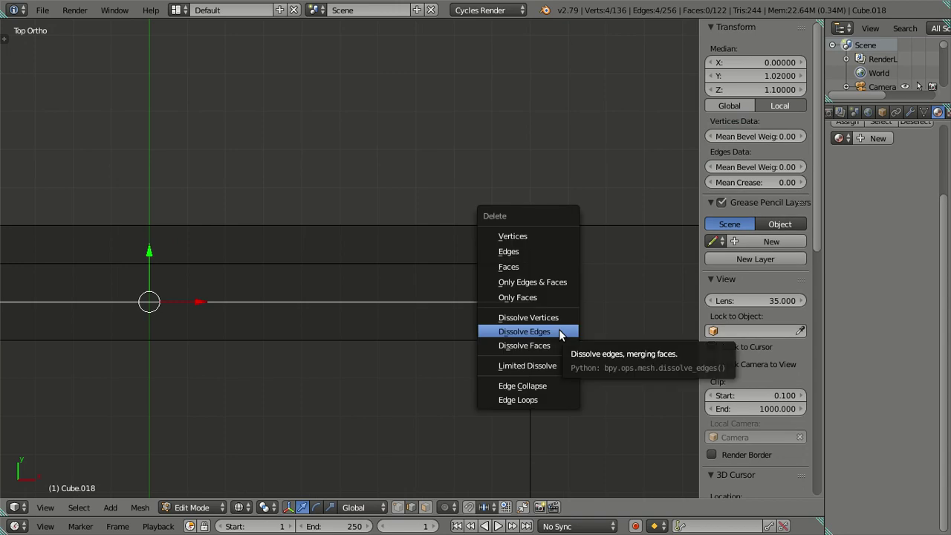
{"action": "key", "text": "Escape"}
{"action": "key", "text": "ctrl+s"}
{"action": "left_click", "coordinate": [516, 299]}
- Save again and snap the 3D cursor to the selected loop at X 0, Y 3.1, Z 3.3
{"action": "key", "text": "shift+s"}
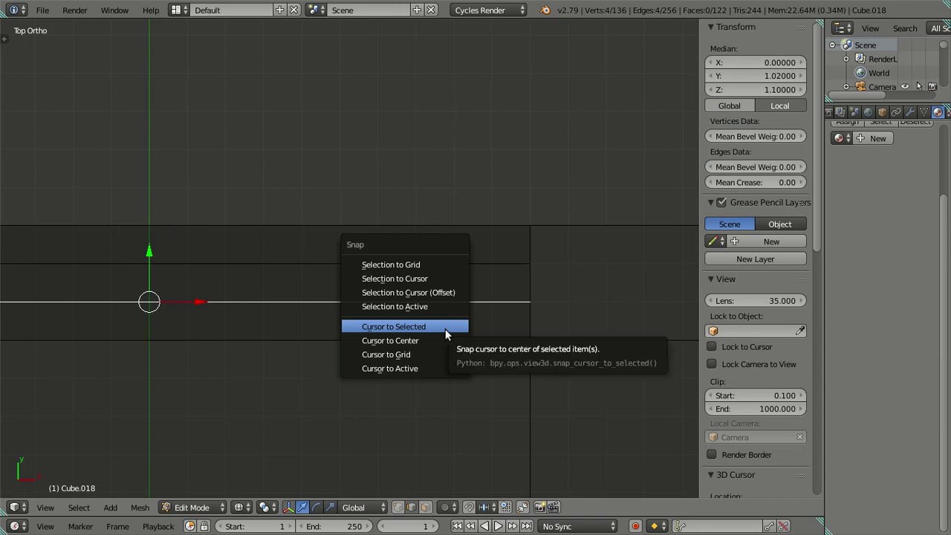
{"action": "left_click", "coordinate": [445, 329]}
{"action": "key", "text": "ctrl+s"}
{"action": "left_click", "coordinate": [448, 251]}
{"action": "key", "text": "shift+s"}
{"action": "left_click", "coordinate": [433, 327]}
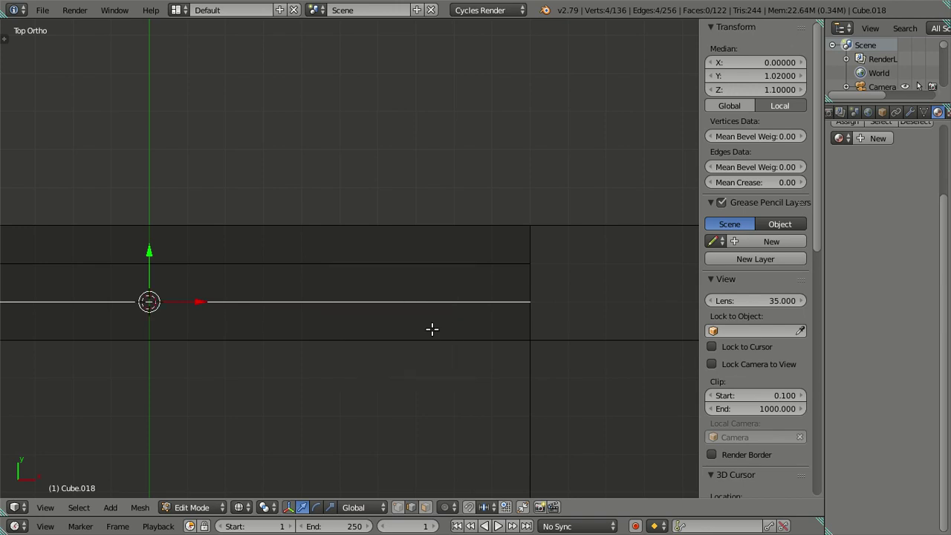
{"action": "scroll", "coordinate": [432, 329], "scroll_direction": "down", "scroll_amount": 3}
{"action": "key", "text": "a"}
{"action": "mouse_move", "coordinate": [561, 344]}
{"action": "middle_mouse_down"}
{"action": "mouse_move", "coordinate": [514, 341]}
{"action": "mouse_move", "coordinate": [370, 297]}
{"action": "middle_mouse_up"}
- Dissolve the edge loop on the opening's sill strip
{"action": "key", "text": "z"}
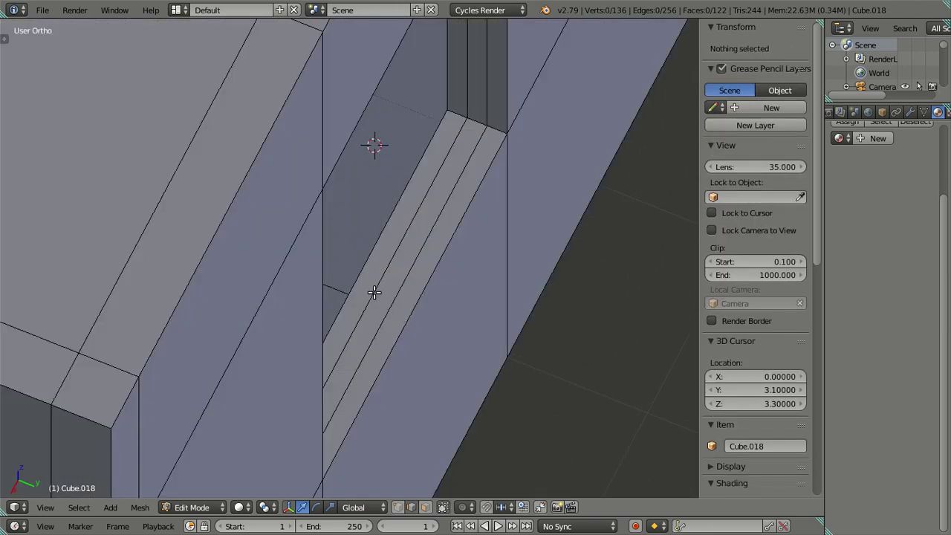
{"action": "right_click", "coordinate": [374, 292], "text": "alt"}
{"action": "key", "text": "x"}
{"action": "left_click", "coordinate": [471, 317]}
{"action": "key", "text": "Tab"}
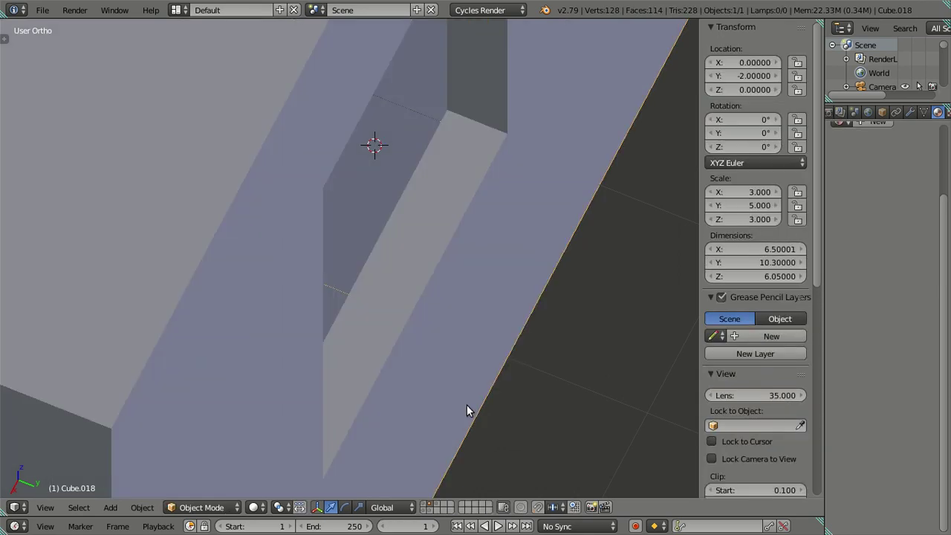
- Show the window's layer and set the window's origin to the 3D cursor
{"action": "left_click", "coordinate": [429, 510]}
{"action": "right_click", "coordinate": [389, 245]}
{"action": "mouse_move", "coordinate": [389, 245]}
{"action": "middle_mouse_down"}
{"action": "mouse_move", "coordinate": [500, 293]}
{"action": "mouse_move", "coordinate": [482, 266]}
{"action": "mouse_move", "coordinate": [433, 236]}
{"action": "middle_mouse_up"}
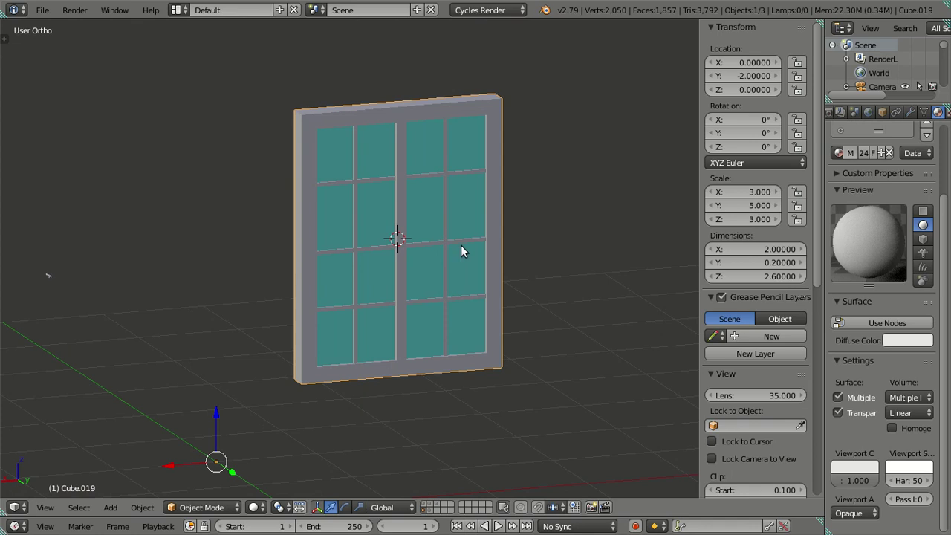
{"action": "key", "text": "ctrl+shift+alt+c"}
{"action": "left_click", "coordinate": [523, 252]}
{"action": "mouse_move", "coordinate": [495, 234]}
{"action": "middle_mouse_down"}
{"action": "mouse_move", "coordinate": [451, 233]}
{"action": "mouse_move", "coordinate": [530, 280]}
{"action": "middle_mouse_up"}
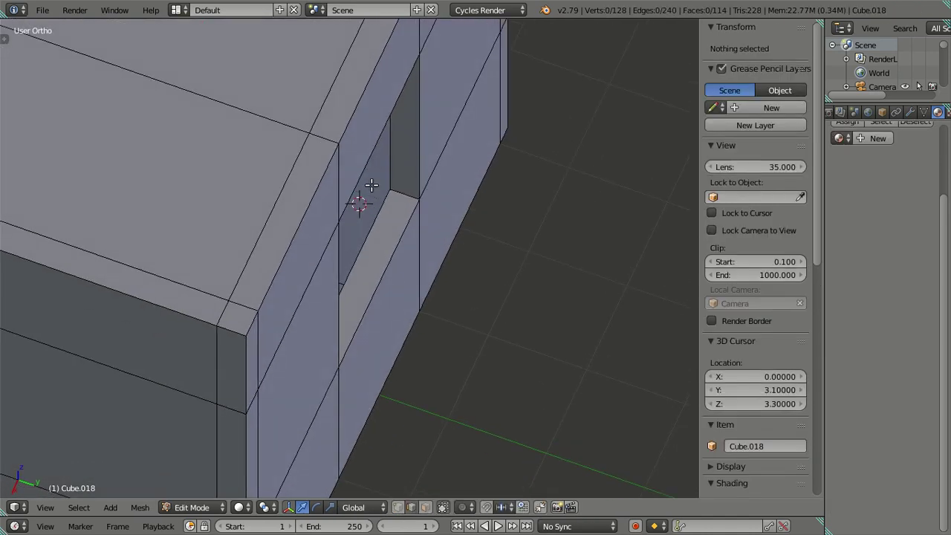
{"action": "middle_click_drag", "start_coordinate": [372, 184], "coordinate": [384, 183]}
- Select the loop of slot faces, snap the 3D cursor to them, then hide them
{"action": "key", "text": "3"}
{"action": "right_click", "coordinate": [405, 183], "text": "alt"}
{"action": "key", "text": "shift+a"}
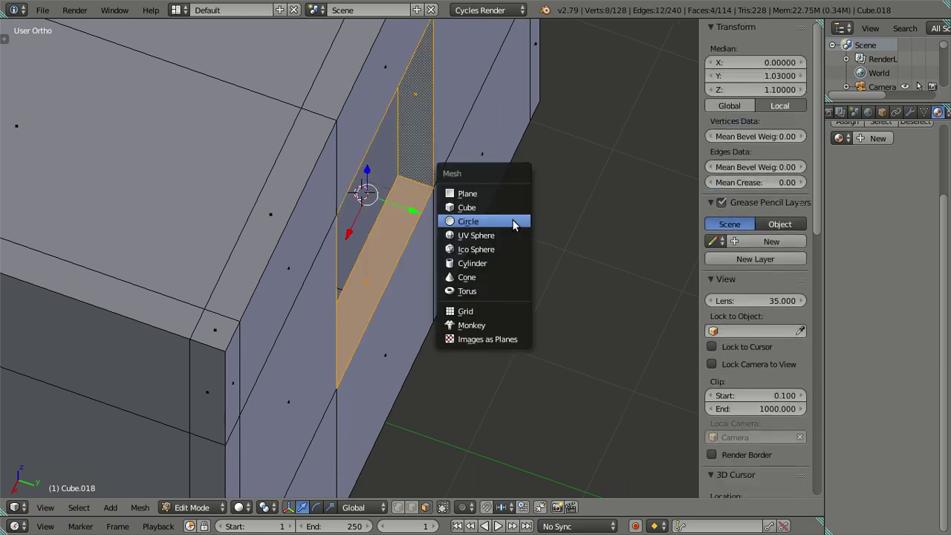
{"action": "key", "text": "shift+s"}
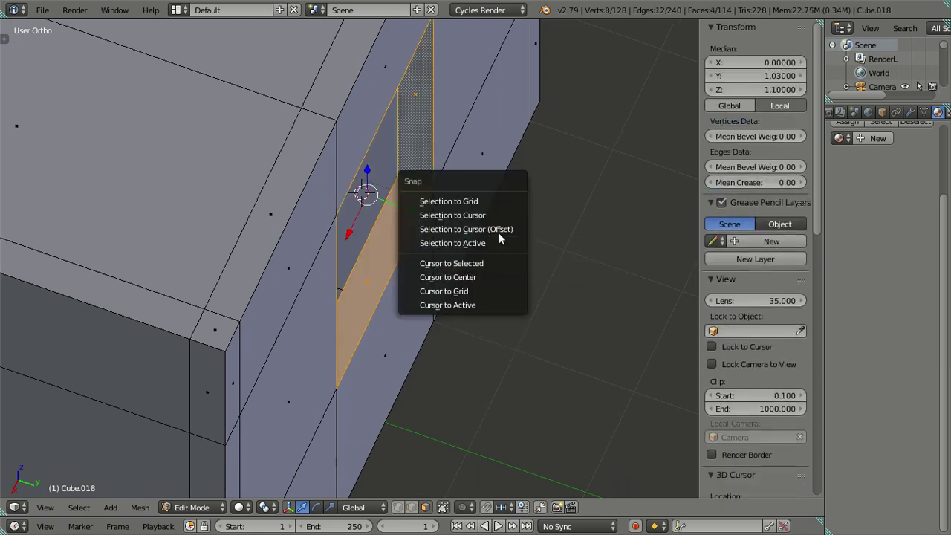
{"action": "left_click", "coordinate": [493, 256]}
{"action": "key", "text": "h"}
{"action": "scroll", "coordinate": [476, 356], "scroll_direction": "up", "scroll_amount": 2}
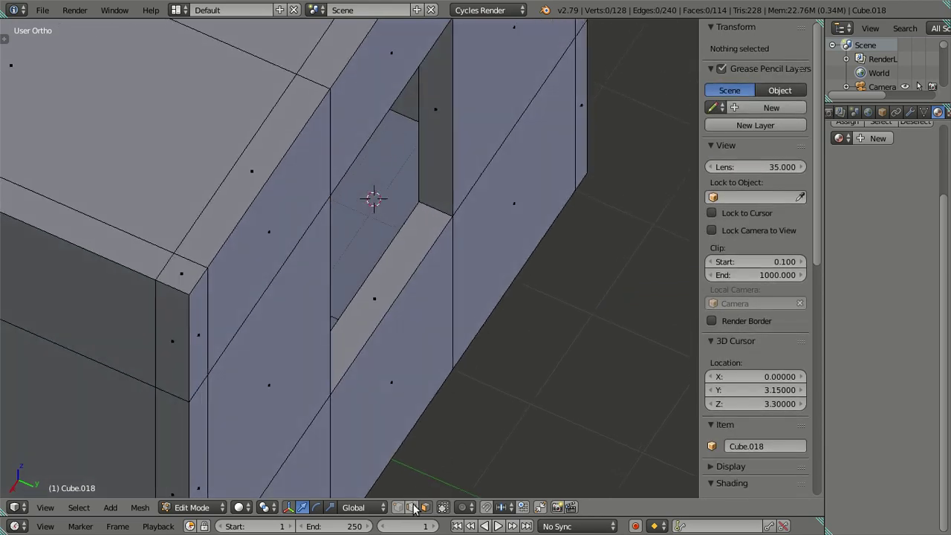
- Move the window onto the 3D cursor at X 0, Y 3.15, Z 3.3 and re-show the room walls
{"action": "key", "text": "Tab"}
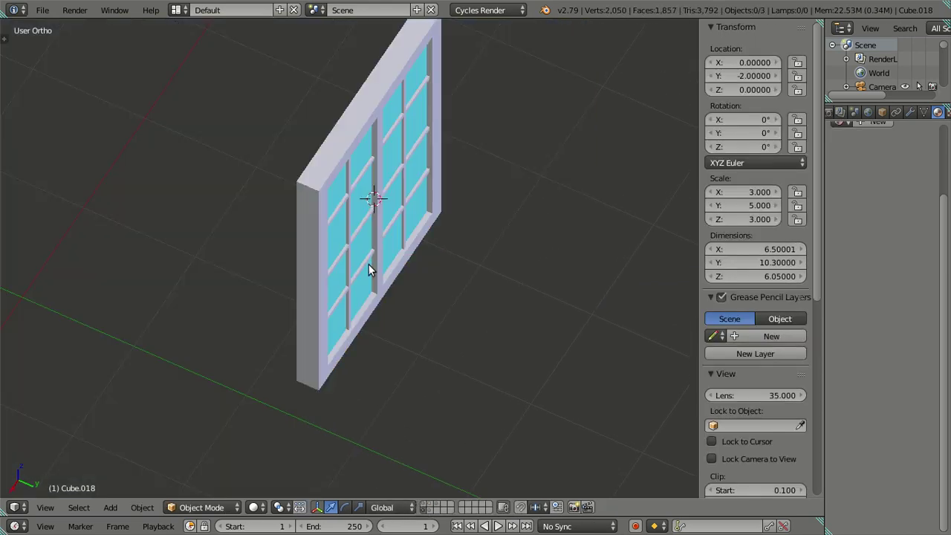
{"action": "right_click", "coordinate": [369, 267]}
{"action": "key", "text": "shift+s"}
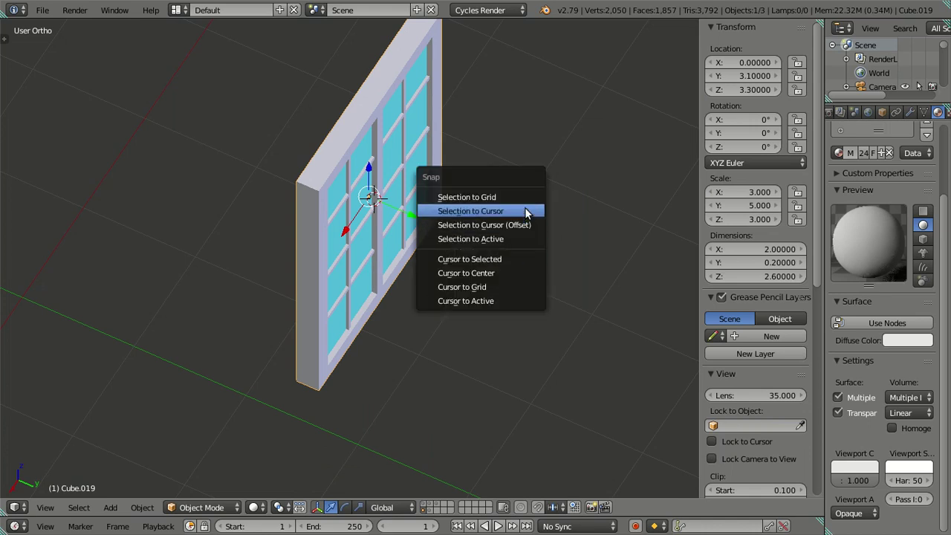
{"action": "left_click", "coordinate": [524, 211]}
{"action": "key", "text": "a"}
{"action": "mouse_move", "coordinate": [524, 203]}
{"action": "middle_mouse_down"}
{"action": "mouse_move", "coordinate": [421, 407]}
{"action": "mouse_move", "coordinate": [455, 343]}
{"action": "mouse_move", "coordinate": [494, 323]}
{"action": "mouse_move", "coordinate": [651, 287]}
{"action": "middle_mouse_up"}
{"action": "left_click", "coordinate": [430, 509]}
{"action": "mouse_move", "coordinate": [460, 374]}
{"action": "middle_mouse_down"}
{"action": "mouse_move", "coordinate": [493, 409]}
{"action": "mouse_move", "coordinate": [499, 353]}
{"action": "mouse_move", "coordinate": [473, 340]}
{"action": "mouse_move", "coordinate": [490, 337]}
{"action": "mouse_move", "coordinate": [444, 399]}
{"action": "mouse_move", "coordinate": [425, 389]}
{"action": "mouse_move", "coordinate": [393, 314]}
{"action": "mouse_move", "coordinate": [329, 363]}
{"action": "mouse_move", "coordinate": [336, 382]}
{"action": "mouse_move", "coordinate": [331, 282]}
{"action": "mouse_move", "coordinate": [385, 279]}
{"action": "middle_mouse_up"}
{"action": "key", "text": "z"}
{"action": "key", "text": "KP_7"}
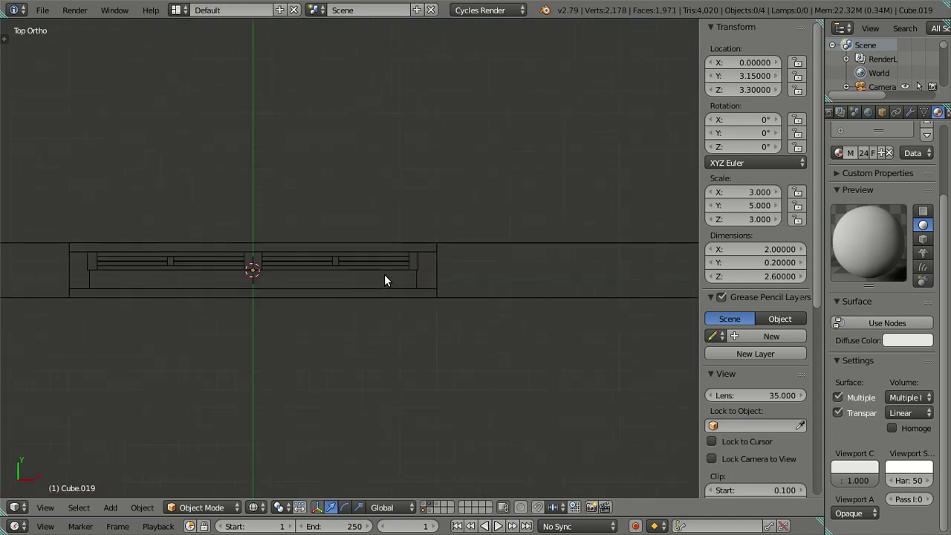
- Centre the window in view and return to solid shading facing the room
{"action": "scroll", "coordinate": [385, 281], "scroll_direction": "up", "scroll_amount": 2}
{"action": "scroll", "coordinate": [385, 281], "scroll_direction": "up", "scroll_amount": 1}
{"action": "scroll", "coordinate": [385, 281], "scroll_direction": "down", "scroll_amount": 2}
{"action": "scroll", "coordinate": [384, 281], "scroll_direction": "up", "scroll_amount": 1}
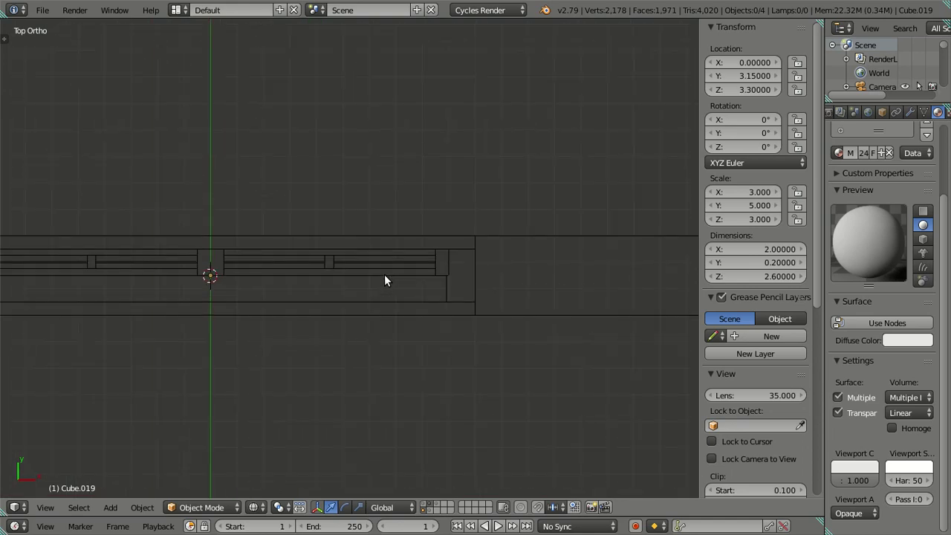
{"action": "scroll", "coordinate": [315, 252], "scroll_direction": "down", "scroll_amount": 5}
{"action": "mouse_move", "coordinate": [302, 260]}
{"action": "middle_mouse_down", "text": "shift"}
{"action": "mouse_move", "coordinate": [393, 255]}
{"action": "mouse_move", "coordinate": [386, 287]}
{"action": "middle_mouse_up", "text": "shift"}
{"action": "scroll", "coordinate": [385, 270], "scroll_direction": "up", "scroll_amount": 6}
{"action": "scroll", "coordinate": [385, 287], "scroll_direction": "down", "scroll_amount": 3}
{"action": "key", "text": "z"}
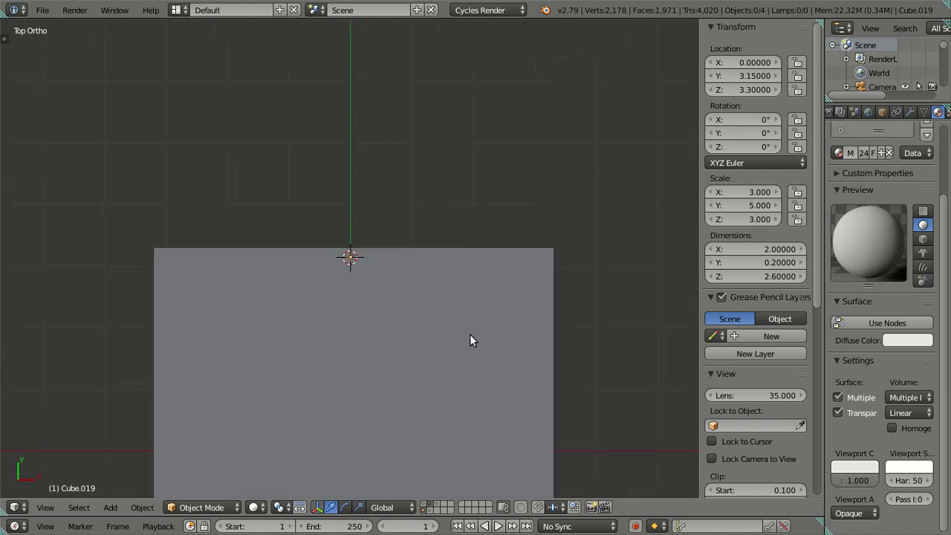
{"action": "mouse_move", "coordinate": [494, 381]}
{"action": "middle_mouse_down"}
{"action": "mouse_move", "coordinate": [427, 255]}
{"action": "mouse_move", "coordinate": [487, 218]}
{"action": "mouse_move", "coordinate": [497, 282]}
{"action": "mouse_move", "coordinate": [514, 280]}
{"action": "mouse_move", "coordinate": [517, 329]}
{"action": "mouse_move", "coordinate": [449, 306]}
{"action": "middle_mouse_up"}
- Save over the file, then turn off the room walls' layer, leaving the window and door
{"action": "key", "text": "ctrl+s"}
{"action": "left_click", "coordinate": [487, 221]}
{"action": "right_click", "coordinate": [435, 359]}
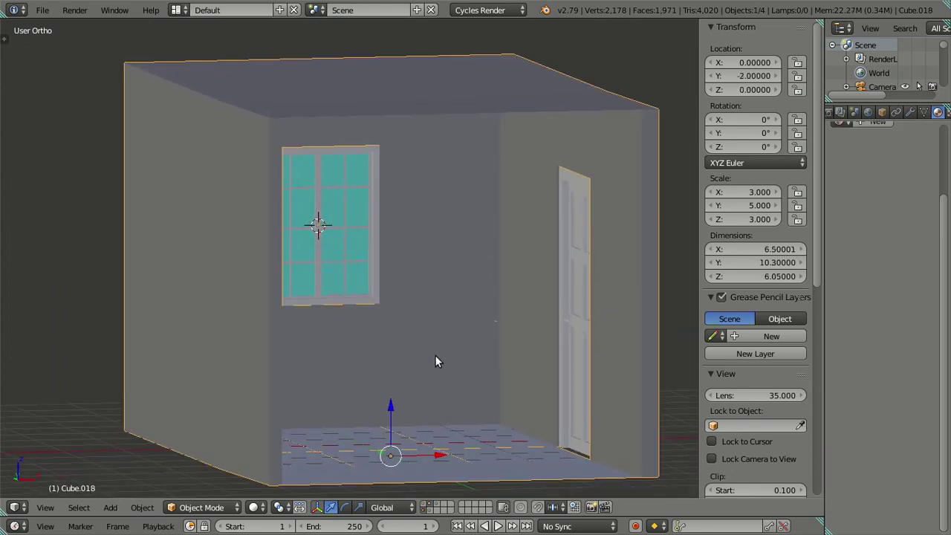
{"action": "left_click", "coordinate": [429, 508]}
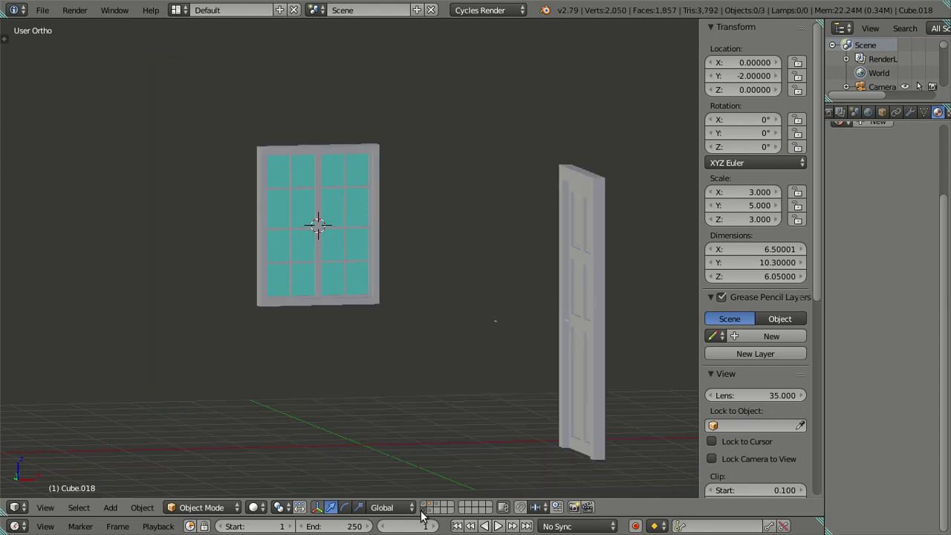
- Select the small handle and move it along the Y axis
{"action": "middle_click_drag", "start_coordinate": [477, 318], "coordinate": [458, 402]}
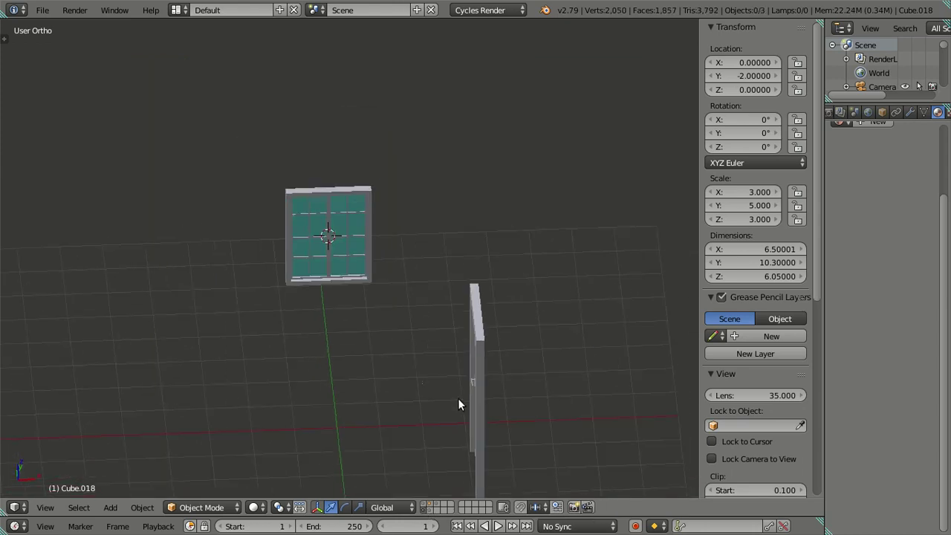
{"action": "right_click", "coordinate": [428, 381]}
{"action": "middle_click_drag", "start_coordinate": [444, 361], "coordinate": [468, 352]}
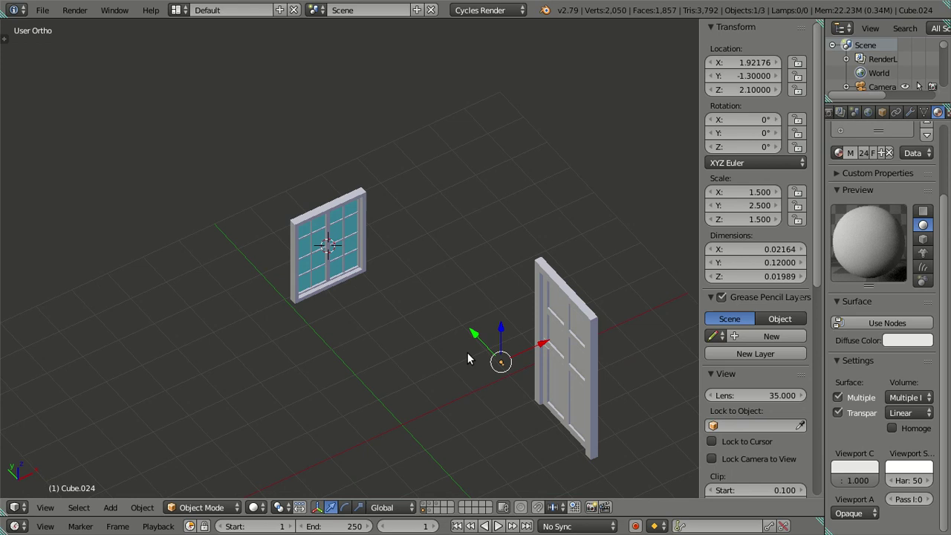
{"action": "key", "text": "g"}
{"action": "key", "text": "y"}
{"action": "left_click", "coordinate": [372, 227]}
{"action": "scroll", "coordinate": [416, 249], "scroll_direction": "up", "scroll_amount": 3}
{"action": "scroll", "coordinate": [390, 276], "scroll_direction": "down", "scroll_amount": 2}
{"action": "scroll", "coordinate": [488, 347], "scroll_direction": "down", "scroll_amount": 2}
{"action": "middle_click_drag", "start_coordinate": [489, 315], "coordinate": [406, 309]}
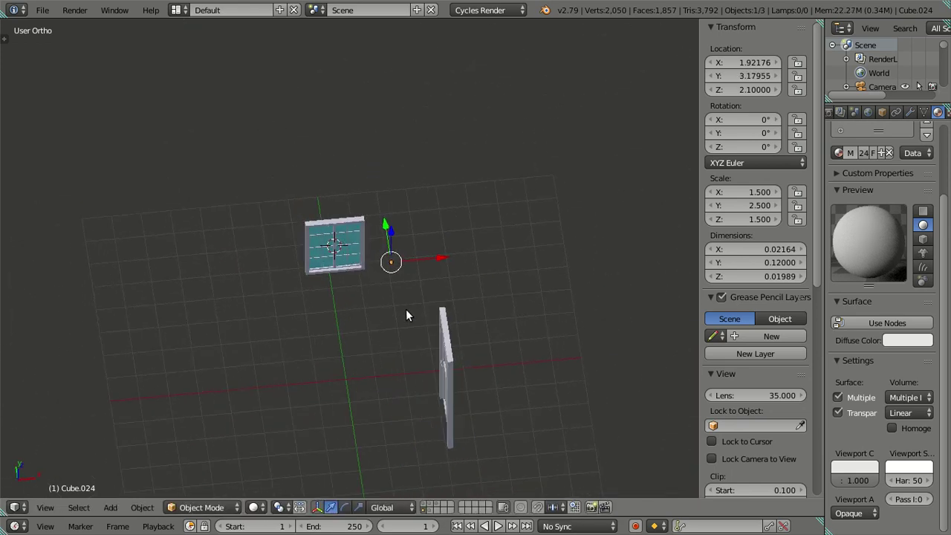
{"action": "scroll", "coordinate": [424, 282], "scroll_direction": "up", "scroll_amount": 5}
{"action": "scroll", "coordinate": [476, 287], "scroll_direction": "up", "scroll_amount": 1}
{"action": "mouse_move", "coordinate": [508, 298]}
{"action": "middle_mouse_down", "text": "shift"}
{"action": "mouse_move", "coordinate": [440, 298]}
{"action": "mouse_move", "coordinate": [417, 364]}
{"action": "middle_mouse_up", "text": "shift"}
{"action": "scroll", "coordinate": [485, 307], "scroll_direction": "up", "scroll_amount": 2}
{"action": "scroll", "coordinate": [417, 366], "scroll_direction": "up", "scroll_amount": 3}
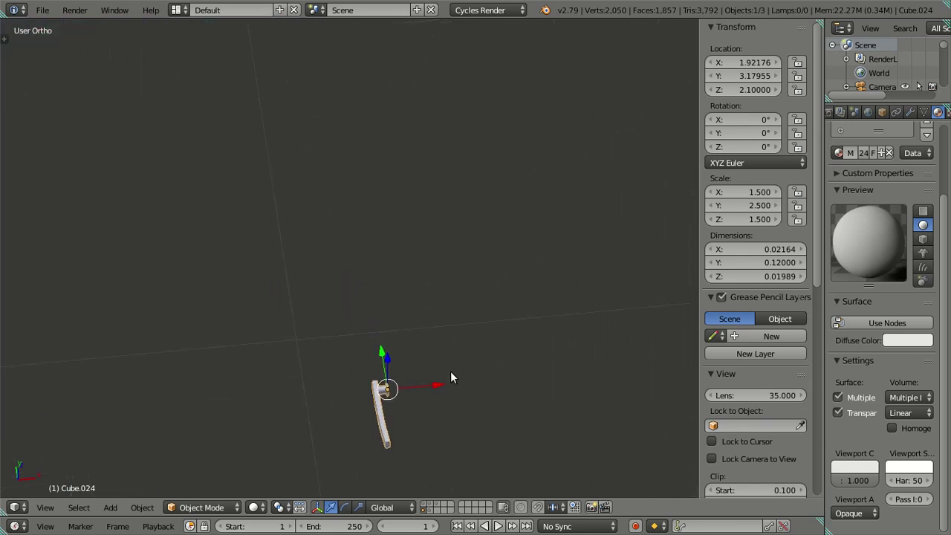
- Rotate the handle 90° about Z, then move it along X and up to window height
{"action": "type", "text": "rz90"}
{"action": "key", "text": "Return"}
{"action": "scroll", "coordinate": [457, 379], "scroll_direction": "down", "scroll_amount": 3}
{"action": "scroll", "coordinate": [347, 333], "scroll_direction": "up", "scroll_amount": 2}
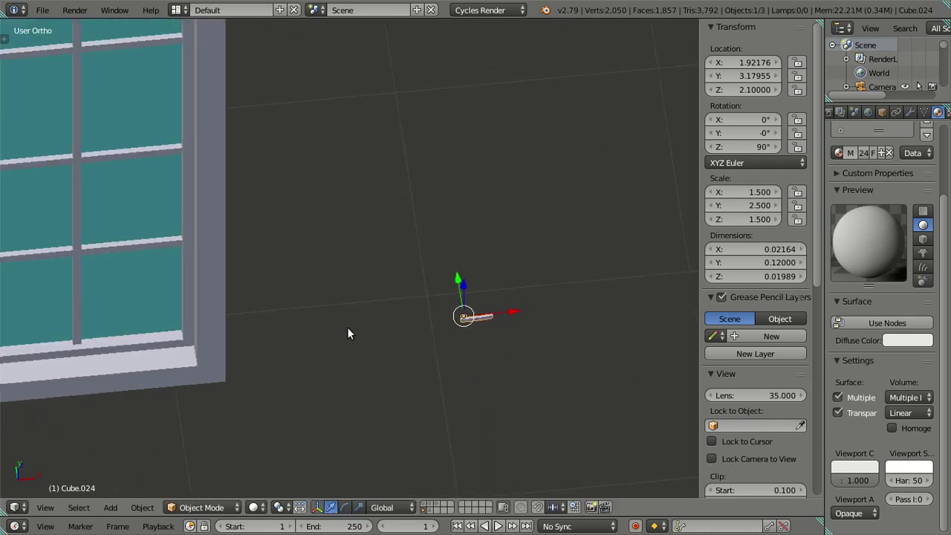
{"action": "key", "text": "g"}
{"action": "key", "text": "x"}
{"action": "left_click", "coordinate": [179, 309]}
{"action": "middle_click_drag", "start_coordinate": [179, 308], "coordinate": [354, 314], "text": "shift"}
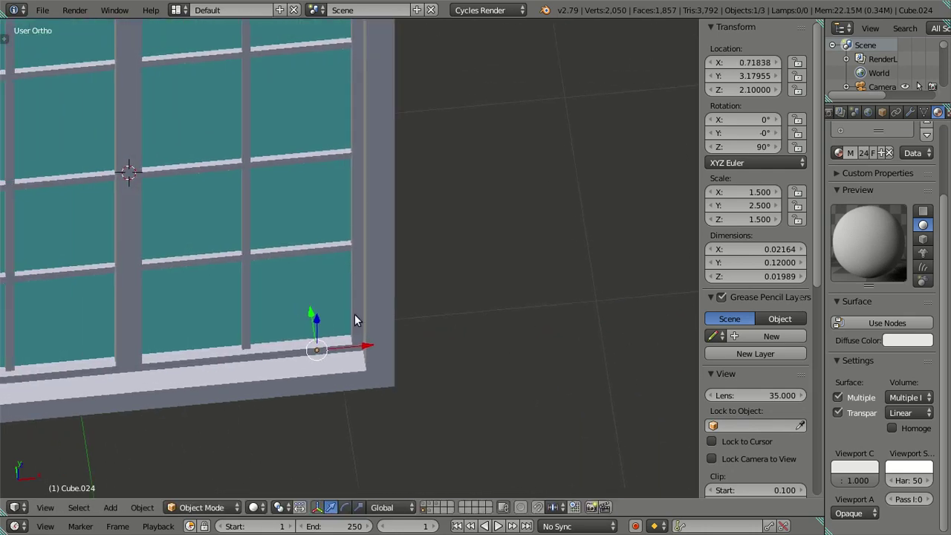
{"action": "key", "text": "g"}
{"action": "key", "text": "z"}
{"action": "left_click", "coordinate": [322, 251]}
- Nudge the handle along X onto the right sash near the central frame bar
{"action": "key", "text": "KP_1"}
{"action": "key", "text": "z"}
{"action": "mouse_move", "coordinate": [299, 296]}
{"action": "middle_mouse_down", "text": "shift"}
{"action": "mouse_move", "coordinate": [381, 276]}
{"action": "mouse_move", "coordinate": [408, 311]}
{"action": "middle_mouse_up", "text": "shift"}
{"action": "key", "text": "g"}
{"action": "key", "text": "x"}
{"action": "left_click", "coordinate": [312, 309]}
{"action": "key", "text": "z"}
- Rotate the handle 90° about Y so it stands upright
{"action": "key", "text": "s"}
{"action": "key", "text": "Escape"}
{"action": "type", "text": "ry90"}
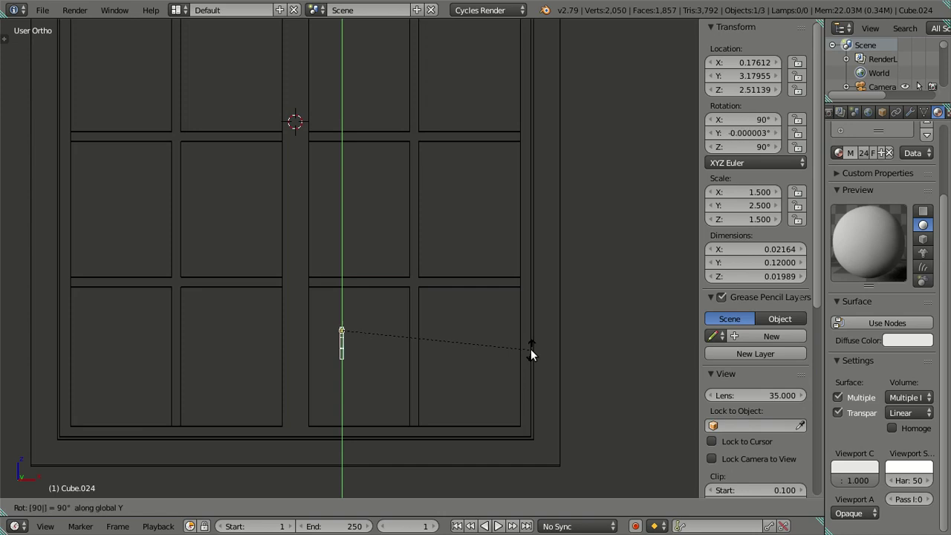
{"action": "key", "text": "Return"}
{"action": "mouse_move", "coordinate": [518, 349]}
{"action": "middle_mouse_down"}
{"action": "mouse_move", "coordinate": [371, 305]}
{"action": "mouse_move", "coordinate": [350, 363]}
{"action": "middle_mouse_up"}
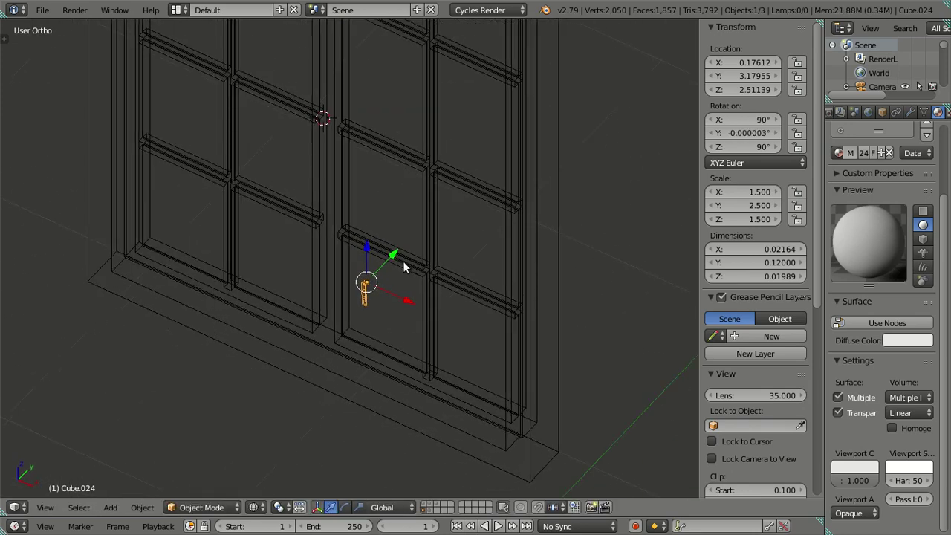
{"action": "key", "text": "a"}
{"action": "key", "text": "z"}
{"action": "mouse_move", "coordinate": [379, 258]}
{"action": "middle_mouse_down"}
{"action": "mouse_move", "coordinate": [415, 234]}
{"action": "mouse_move", "coordinate": [387, 247]}
{"action": "mouse_move", "coordinate": [366, 213]}
{"action": "mouse_move", "coordinate": [390, 242]}
{"action": "mouse_move", "coordinate": [340, 241]}
{"action": "mouse_move", "coordinate": [363, 169]}
{"action": "middle_mouse_up"}
- Put the window mesh into Edit Mode and view it straight from the front
{"action": "key", "text": "z"}
{"action": "right_click", "coordinate": [362, 166]}
{"action": "key", "text": "Tab"}
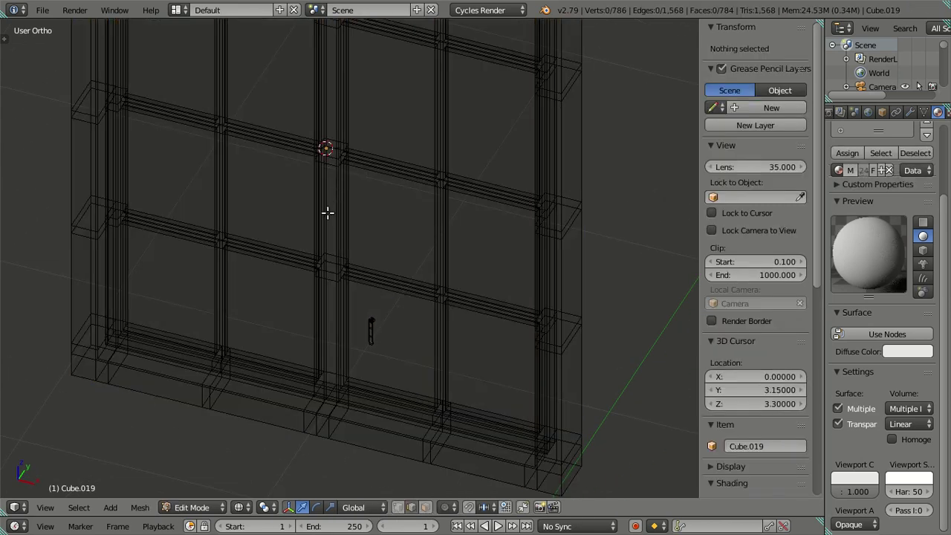
{"action": "key", "text": "z"}
{"action": "middle_click_drag", "start_coordinate": [328, 214], "coordinate": [389, 158]}
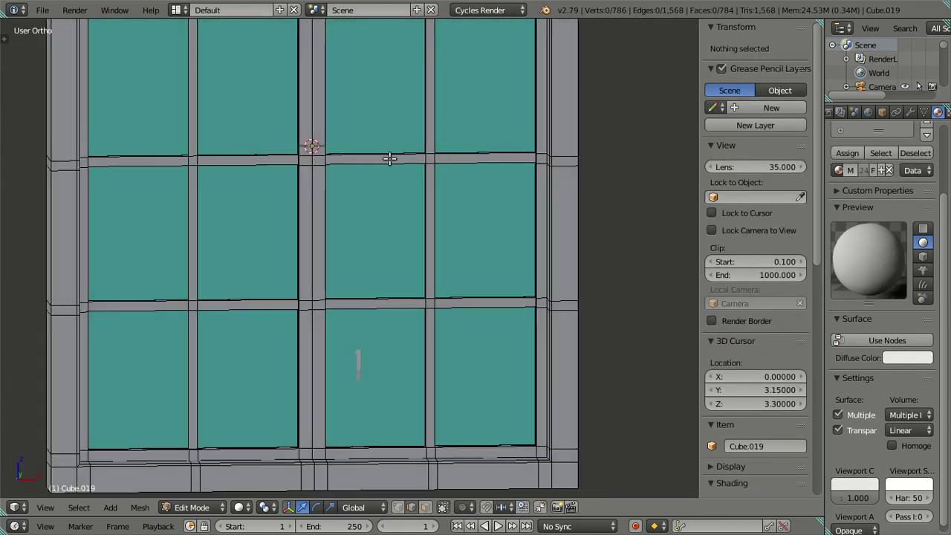
{"action": "scroll", "coordinate": [372, 223], "scroll_direction": "down", "scroll_amount": 1}
{"action": "scroll", "coordinate": [378, 205], "scroll_direction": "down", "scroll_amount": 1}
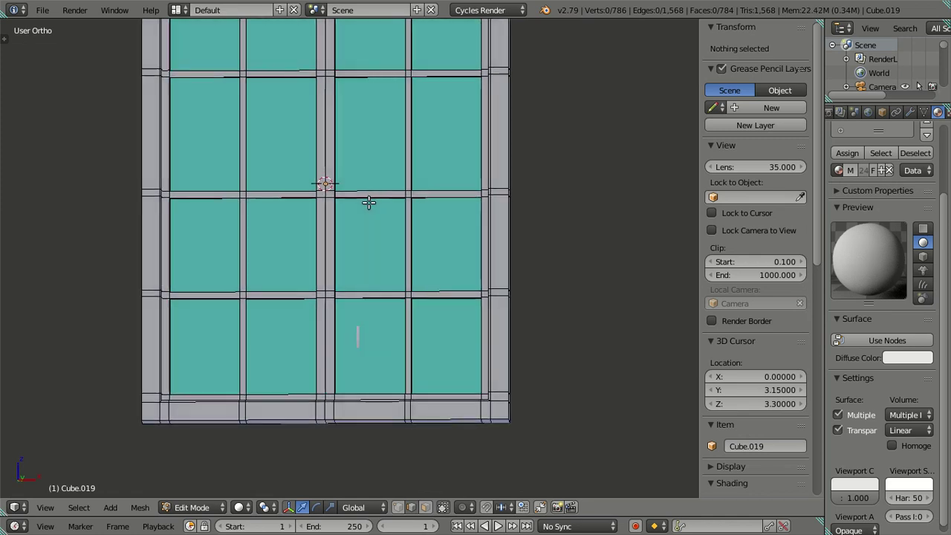
{"action": "key", "text": "KP_1"}
{"action": "scroll", "coordinate": [342, 256], "scroll_direction": "up", "scroll_amount": 1}
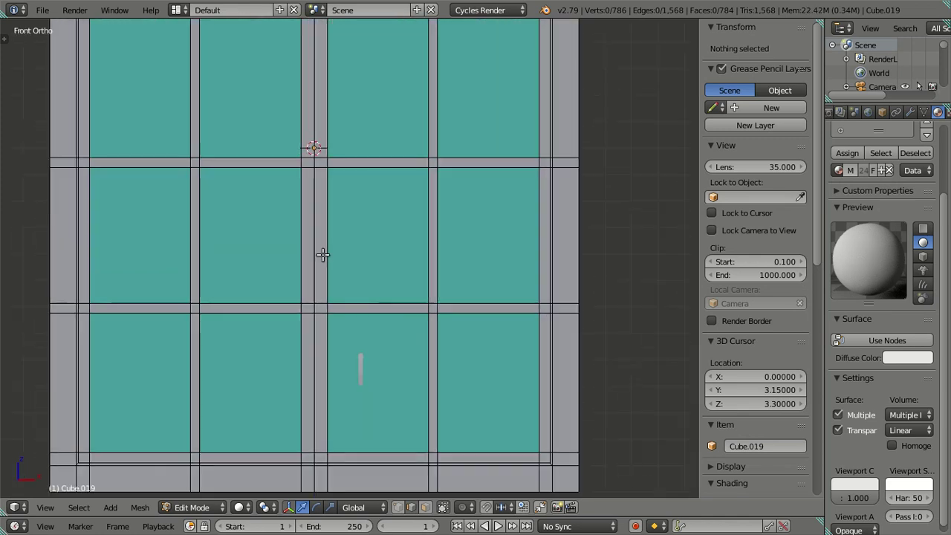
{"action": "scroll", "coordinate": [312, 242], "scroll_direction": "up", "scroll_amount": 1}
- Snap the 3D cursor to the selected edges of the central frame bar
{"action": "left_click", "coordinate": [297, 244]}
{"action": "left_click", "coordinate": [305, 245], "text": "shift"}
{"action": "mouse_move", "coordinate": [385, 260]}
{"action": "middle_mouse_down"}
{"action": "mouse_move", "coordinate": [352, 298]}
{"action": "mouse_move", "coordinate": [368, 318]}
{"action": "middle_mouse_up"}
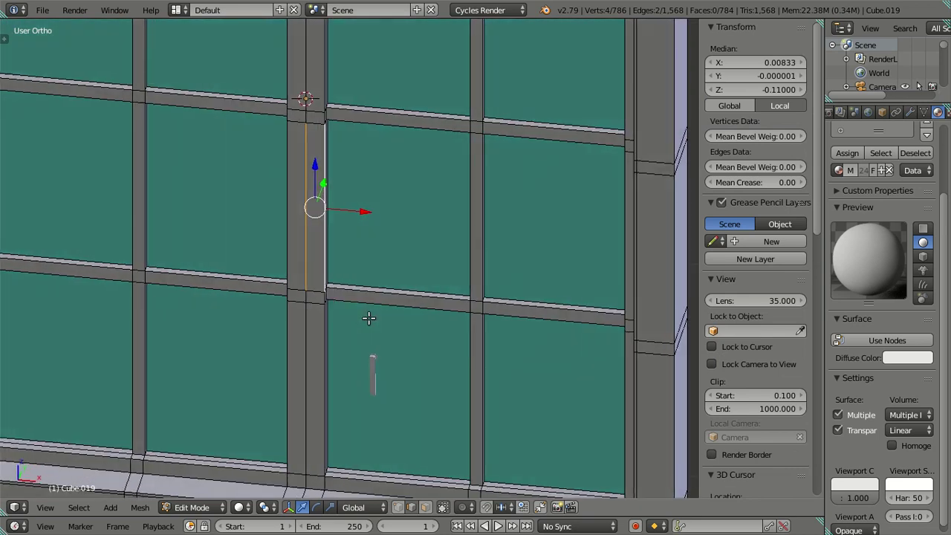
{"action": "mouse_move", "coordinate": [457, 273]}
{"action": "middle_mouse_down"}
{"action": "mouse_move", "coordinate": [478, 312]}
{"action": "mouse_move", "coordinate": [429, 322]}
{"action": "mouse_move", "coordinate": [416, 333]}
{"action": "mouse_move", "coordinate": [429, 344]}
{"action": "mouse_move", "coordinate": [418, 352]}
{"action": "mouse_move", "coordinate": [407, 344]}
{"action": "middle_mouse_up"}
{"action": "key", "text": "shift+s"}
{"action": "left_click", "coordinate": [478, 340]}
{"action": "key", "text": "a"}
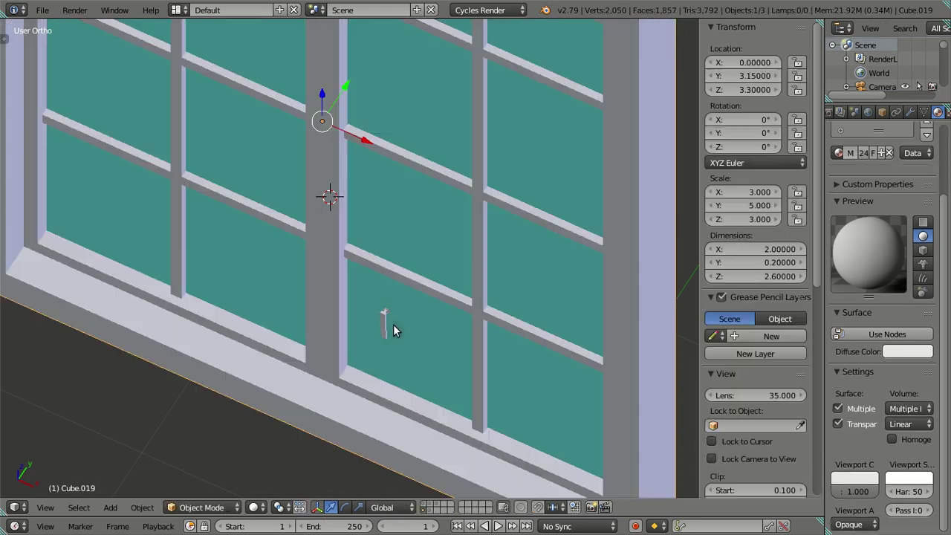
- Snap the latch handle to the 3D cursor at 0.025, 3.14999, 2.97
{"action": "key", "text": "Tab"}
{"action": "right_click", "coordinate": [393, 329]}
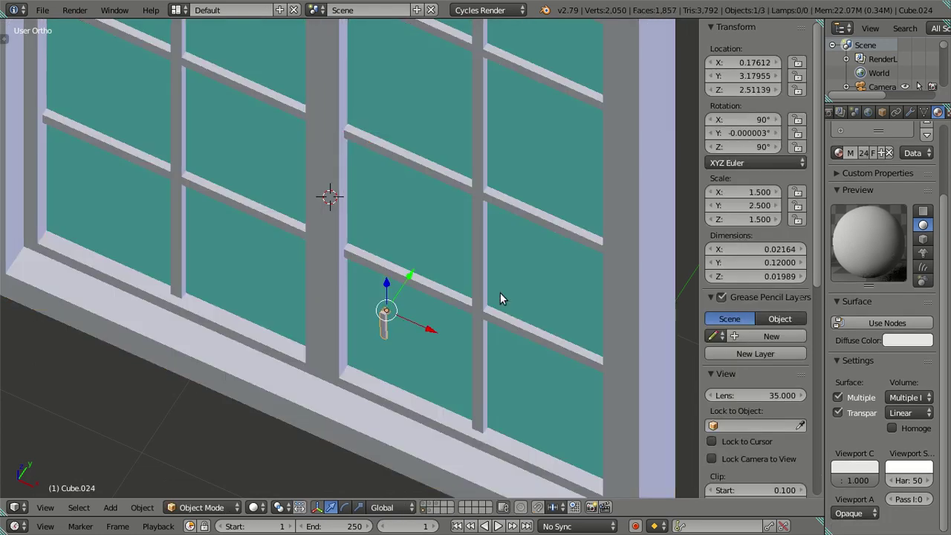
{"action": "key", "text": "shift+s"}
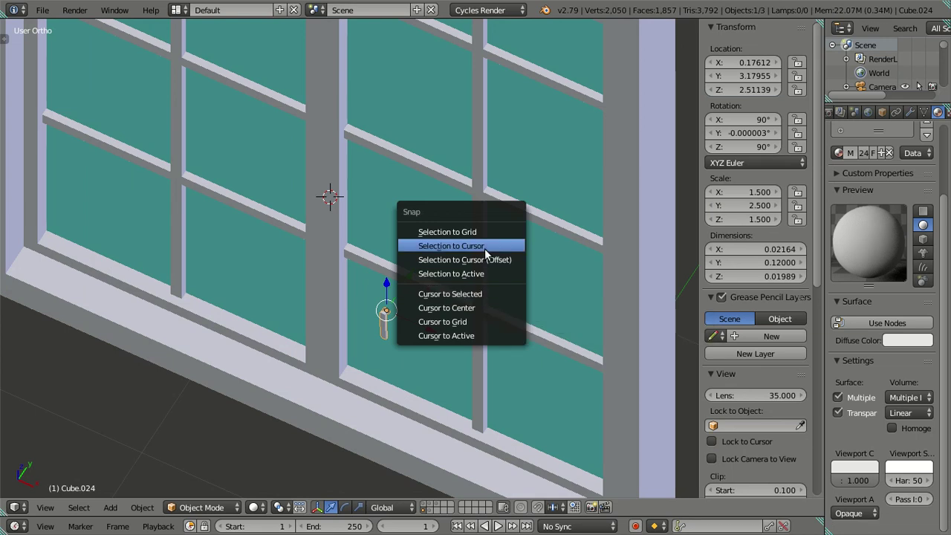
{"action": "left_click", "coordinate": [484, 248]}
{"action": "key", "text": "a"}
- Reselect the window and re-enter Edit Mode on its mesh
{"action": "mouse_move", "coordinate": [313, 272]}
{"action": "middle_mouse_down"}
{"action": "mouse_move", "coordinate": [379, 212]}
{"action": "mouse_move", "coordinate": [509, 162]}
{"action": "mouse_move", "coordinate": [389, 187]}
{"action": "middle_mouse_up"}
{"action": "scroll", "coordinate": [369, 191], "scroll_direction": "down", "scroll_amount": 4}
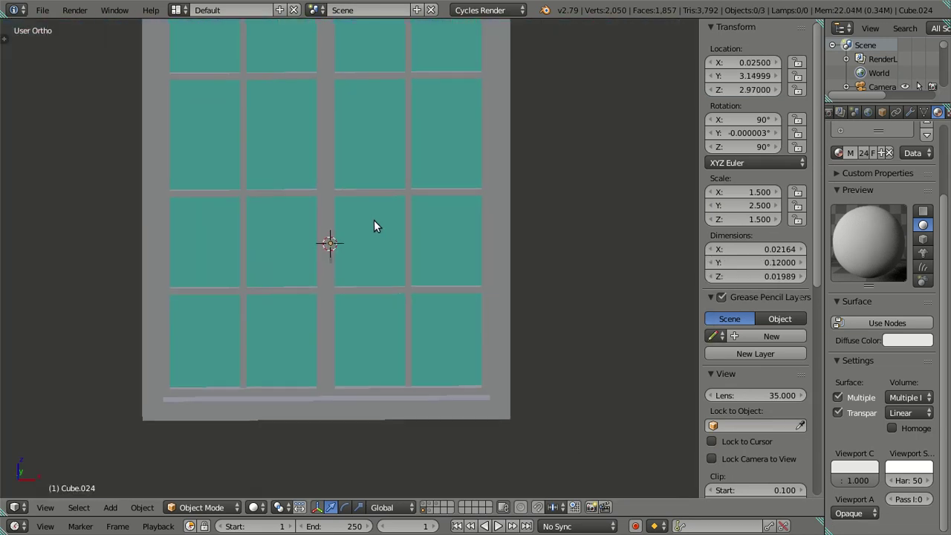
{"action": "middle_click_drag", "start_coordinate": [374, 227], "coordinate": [343, 280], "text": "shift"}
{"action": "middle_click_drag", "start_coordinate": [322, 370], "coordinate": [335, 232], "text": "shift"}
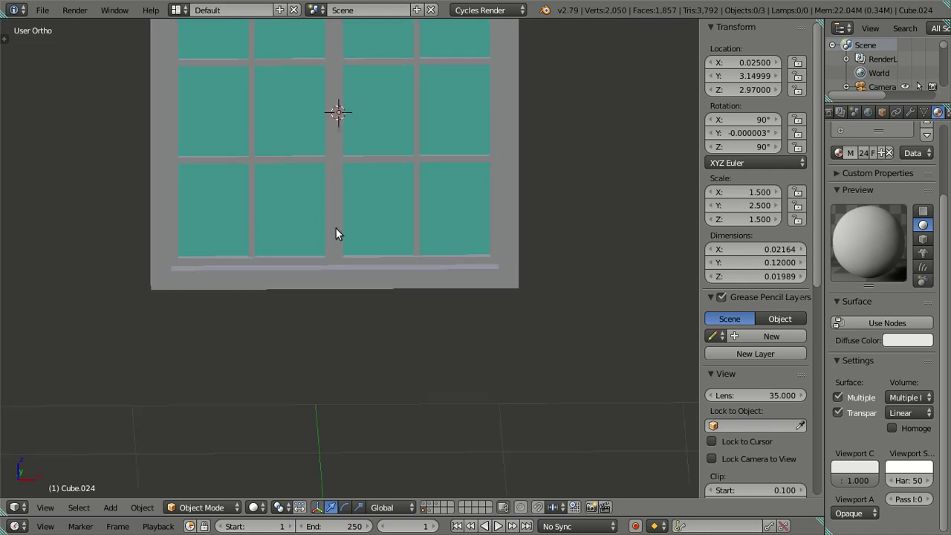
{"action": "right_click", "coordinate": [311, 264]}
{"action": "key", "text": "Tab"}
- Snap the 3D cursor to two selected window sill edges
{"action": "key", "text": "Tab"}
{"action": "scroll", "coordinate": [310, 264], "scroll_direction": "up", "scroll_amount": 2}
{"action": "key", "text": "Tab"}
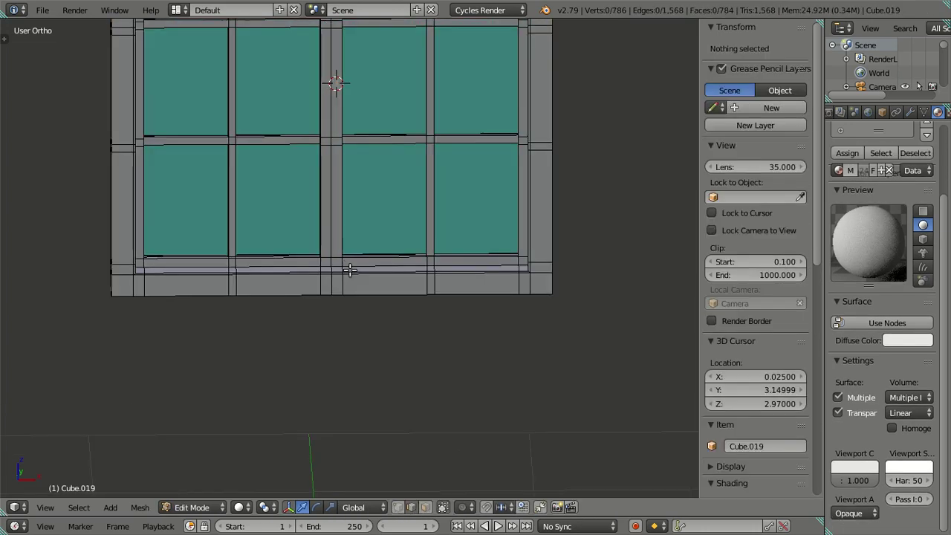
{"action": "scroll", "coordinate": [394, 283], "scroll_direction": "up", "scroll_amount": 3}
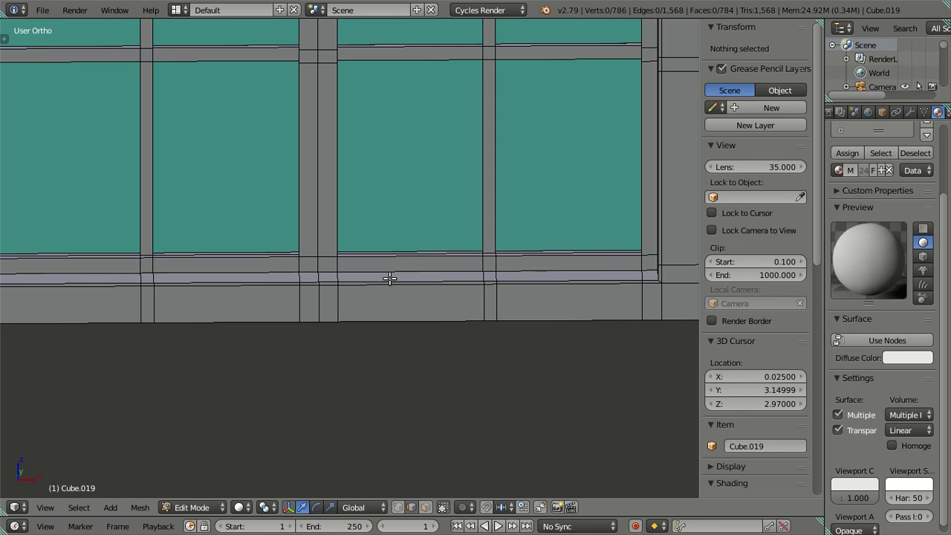
{"action": "scroll", "coordinate": [390, 279], "scroll_direction": "down", "scroll_amount": 2}
{"action": "mouse_move", "coordinate": [387, 276]}
{"action": "middle_mouse_down"}
{"action": "mouse_move", "coordinate": [352, 278]}
{"action": "mouse_move", "coordinate": [379, 280]}
{"action": "middle_mouse_up"}
{"action": "scroll", "coordinate": [378, 280], "scroll_direction": "up", "scroll_amount": 3}
{"action": "right_click", "coordinate": [416, 253]}
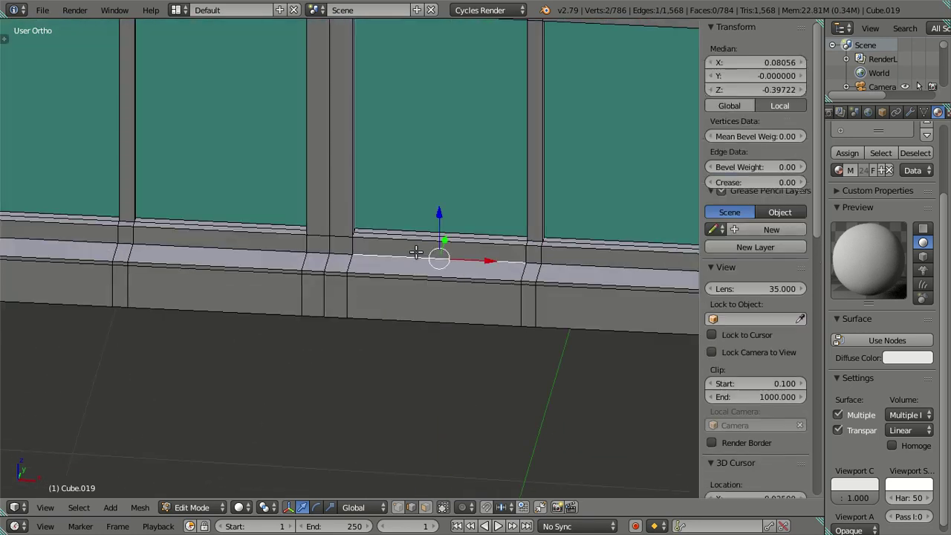
{"action": "right_click", "coordinate": [420, 239], "text": "shift"}
{"action": "middle_click_drag", "start_coordinate": [435, 249], "coordinate": [454, 265]}
{"action": "key", "text": "shift+s"}
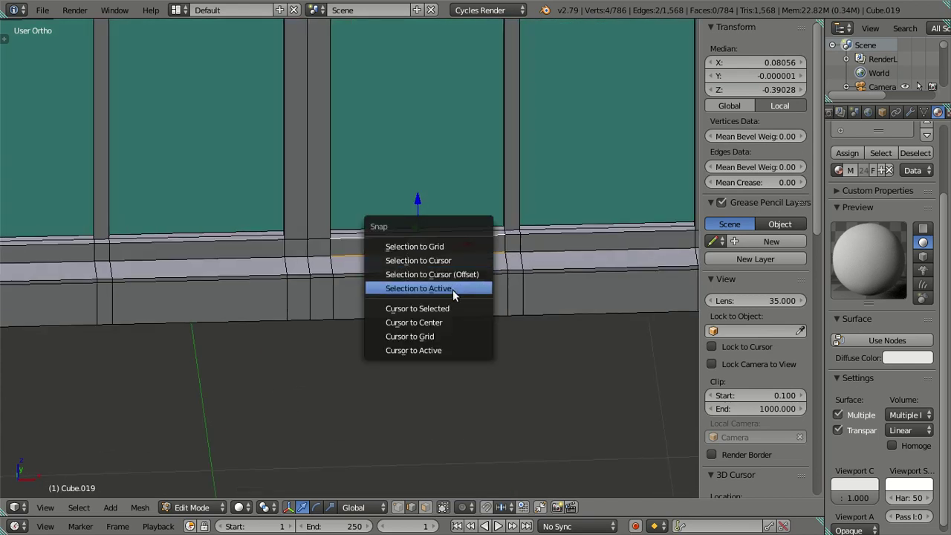
{"action": "left_click", "coordinate": [453, 309]}
{"action": "key", "text": "a"}
- Move the 3D cursor onto the selected vertices of the bottom rail
{"action": "scroll", "coordinate": [384, 256], "scroll_direction": "down", "scroll_amount": 2}
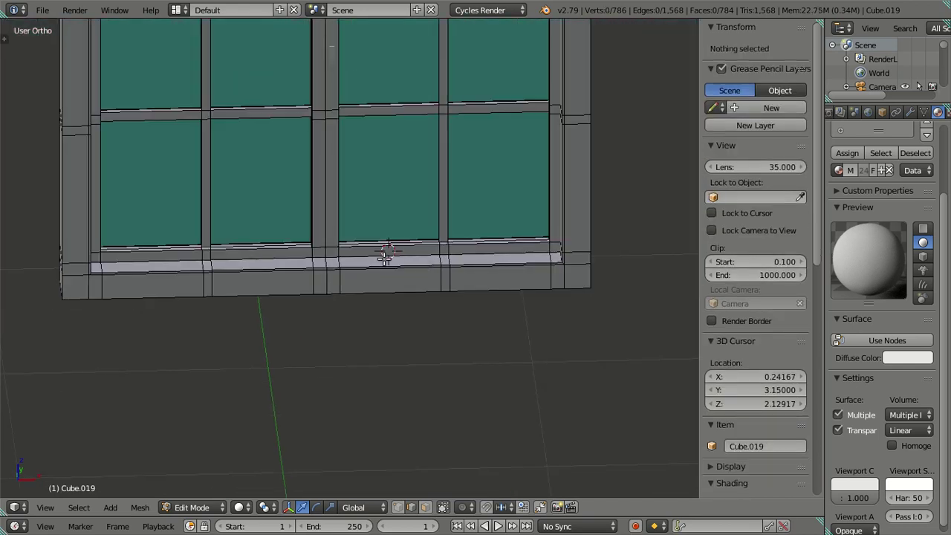
{"action": "scroll", "coordinate": [263, 255], "scroll_direction": "up", "scroll_amount": 2}
{"action": "middle_click_drag", "start_coordinate": [212, 244], "coordinate": [287, 256], "text": "shift"}
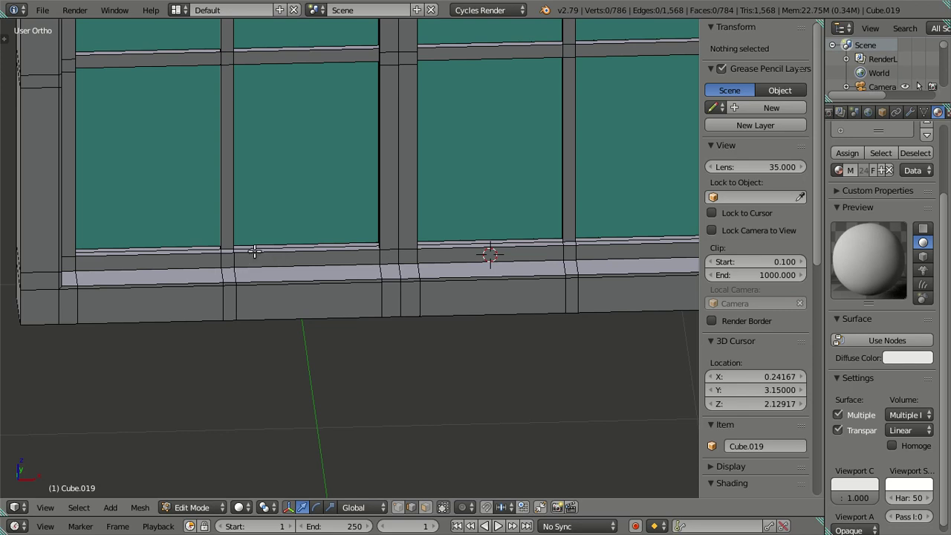
{"action": "scroll", "coordinate": [280, 250], "scroll_direction": "up", "scroll_amount": 3}
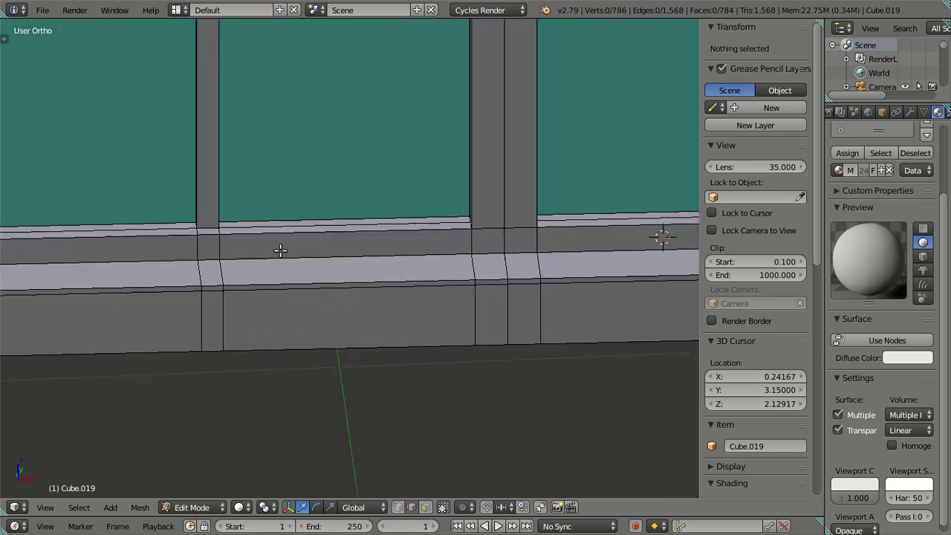
{"action": "right_click", "coordinate": [214, 250]}
{"action": "key", "text": "shift+s"}
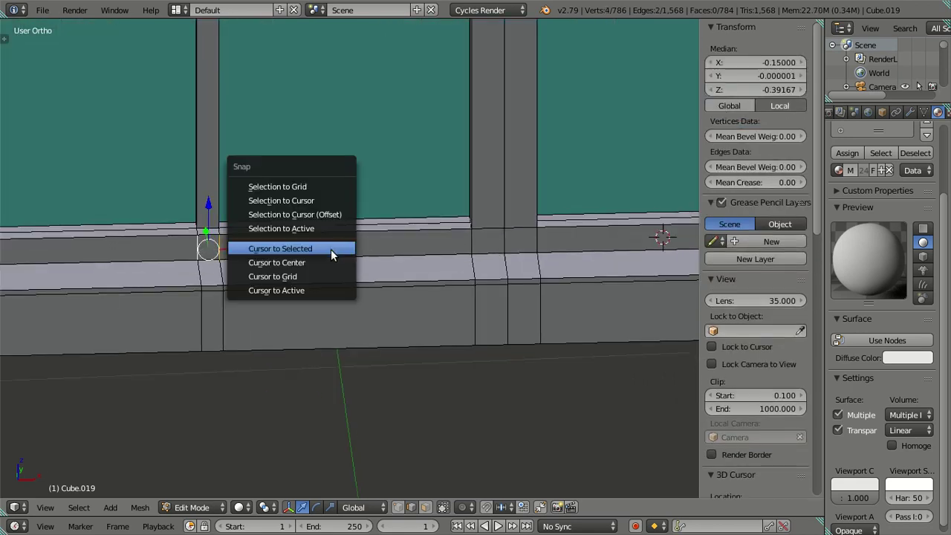
{"action": "left_click", "coordinate": [326, 248]}
- Snap the latch handle to the cursor and rotate it -90° about Y
{"action": "key", "text": "Tab"}
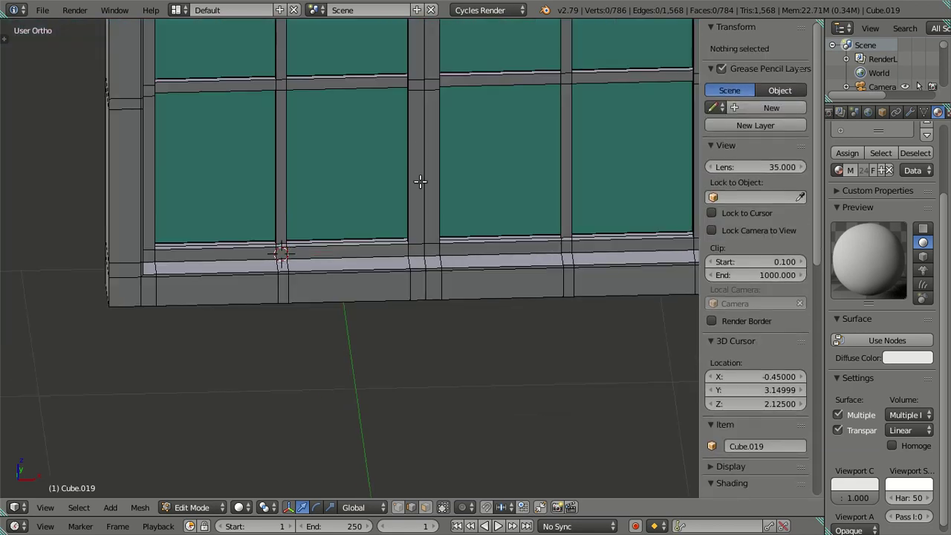
{"action": "middle_click_drag", "start_coordinate": [421, 179], "coordinate": [397, 257], "text": "shift"}
{"action": "right_click", "coordinate": [407, 131]}
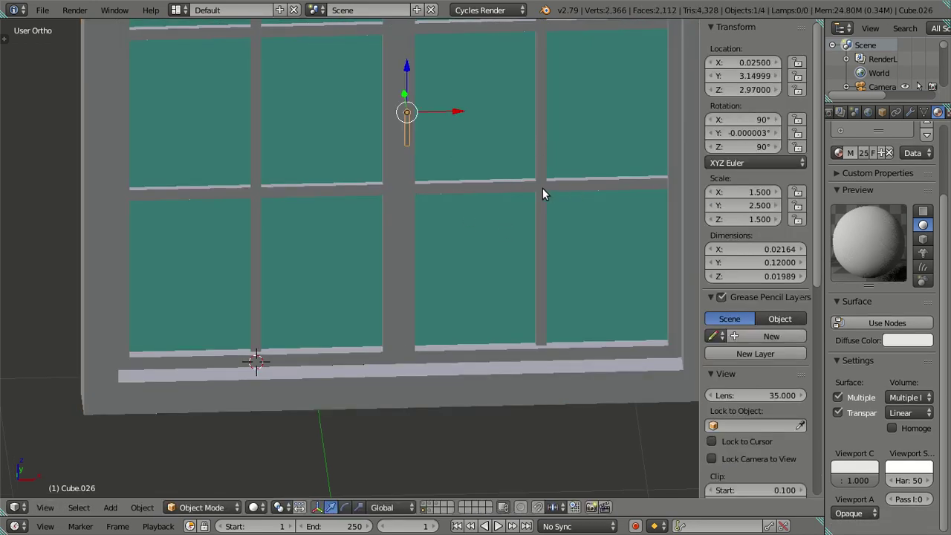
{"action": "key", "text": "shift+s"}
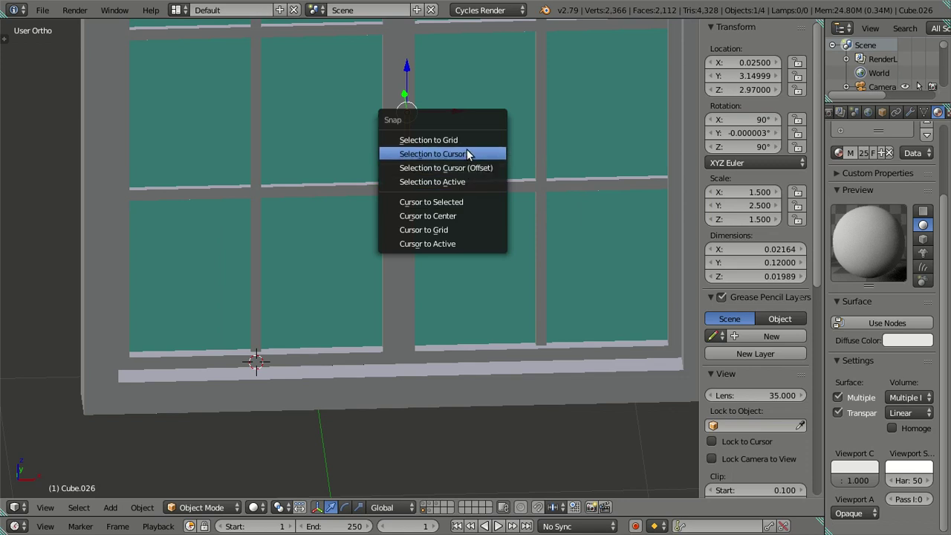
{"action": "left_click", "coordinate": [467, 154]}
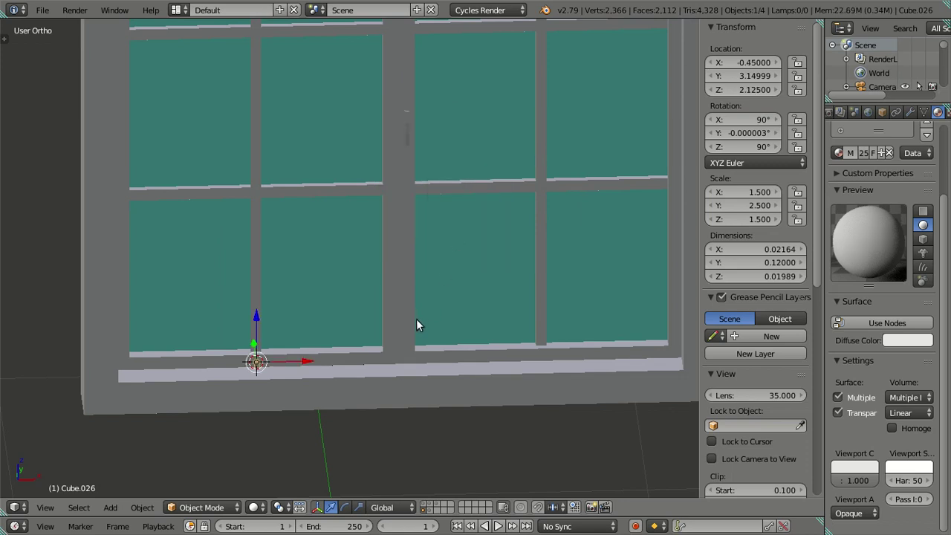
{"action": "type", "text": "ry"}
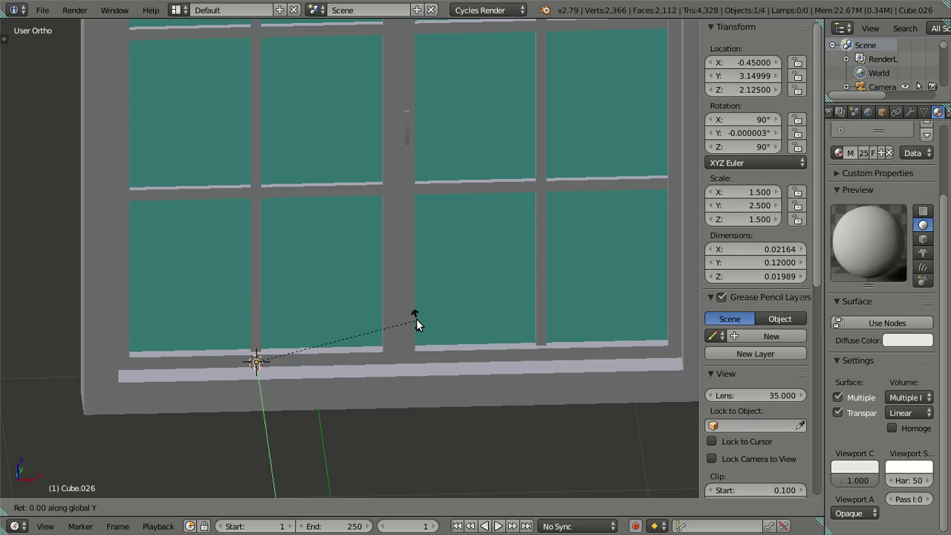
{"action": "type", "text": "-90"}
{"action": "key", "text": "Return"}
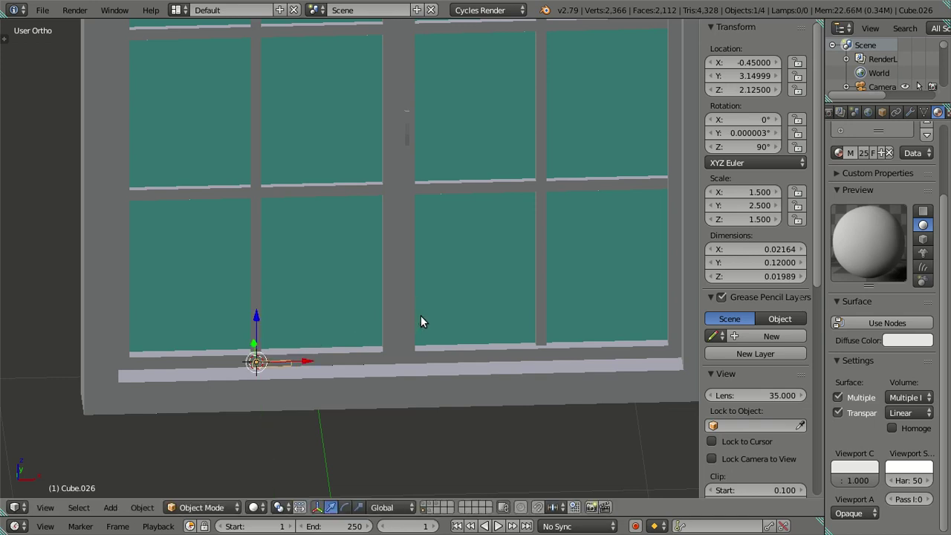
- Switch to front orthographic wireframe view and zoom in on the handle
{"action": "key", "text": "KP_1"}
{"action": "key", "text": "z"}
{"action": "middle_click_drag", "start_coordinate": [344, 432], "coordinate": [342, 356], "text": "shift"}
{"action": "scroll", "coordinate": [311, 375], "scroll_direction": "up", "scroll_amount": 3}
{"action": "scroll", "coordinate": [311, 375], "scroll_direction": "up", "scroll_amount": 3}
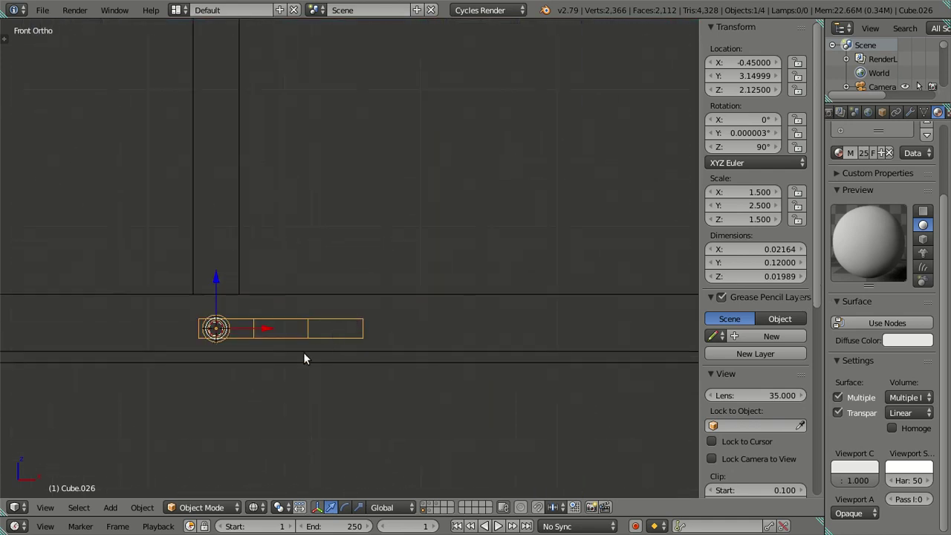
{"action": "scroll", "coordinate": [303, 359], "scroll_direction": "up", "scroll_amount": 1}
- Deselect the handle, return to solid shading and orbit around the window
{"action": "key", "text": "a"}
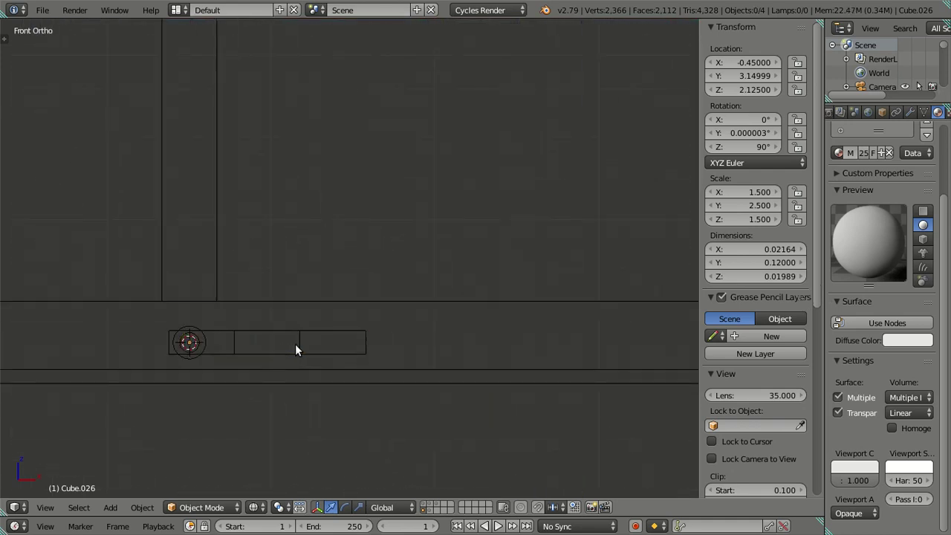
{"action": "key", "text": "z"}
{"action": "mouse_move", "coordinate": [301, 342]}
{"action": "middle_mouse_down"}
{"action": "mouse_move", "coordinate": [440, 344]}
{"action": "mouse_move", "coordinate": [384, 344]}
{"action": "mouse_move", "coordinate": [471, 240]}
{"action": "mouse_move", "coordinate": [342, 290]}
{"action": "mouse_move", "coordinate": [372, 240]}
{"action": "mouse_move", "coordinate": [413, 263]}
{"action": "mouse_move", "coordinate": [435, 254]}
{"action": "mouse_move", "coordinate": [451, 345]}
{"action": "mouse_move", "coordinate": [452, 325]}
{"action": "mouse_move", "coordinate": [450, 304]}
{"action": "mouse_move", "coordinate": [441, 348]}
{"action": "mouse_move", "coordinate": [366, 403]}
{"action": "mouse_move", "coordinate": [208, 297]}
{"action": "mouse_move", "coordinate": [193, 272]}
{"action": "mouse_move", "coordinate": [276, 226]}
{"action": "mouse_move", "coordinate": [297, 335]}
{"action": "mouse_move", "coordinate": [499, 296]}
{"action": "mouse_move", "coordinate": [552, 159]}
{"action": "middle_mouse_up"}
{"action": "scroll", "coordinate": [342, 289], "scroll_direction": "down", "scroll_amount": 3}
{"action": "scroll", "coordinate": [374, 246], "scroll_direction": "up", "scroll_amount": 1}
{"action": "scroll", "coordinate": [366, 278], "scroll_direction": "down", "scroll_amount": 2}
{"action": "scroll", "coordinate": [283, 242], "scroll_direction": "up", "scroll_amount": 3}
{"action": "scroll", "coordinate": [288, 257], "scroll_direction": "down", "scroll_amount": 3}
{"action": "scroll", "coordinate": [498, 295], "scroll_direction": "up", "scroll_amount": 2}
{"action": "scroll", "coordinate": [553, 159], "scroll_direction": "down", "scroll_amount": 2}
{"action": "scroll", "coordinate": [521, 171], "scroll_direction": "down", "scroll_amount": 3}
{"action": "mouse_move", "coordinate": [461, 191]}
{"action": "middle_mouse_down"}
{"action": "mouse_move", "coordinate": [476, 332]}
{"action": "mouse_move", "coordinate": [568, 352]}
{"action": "mouse_move", "coordinate": [409, 323]}
{"action": "middle_mouse_up"}
{"action": "scroll", "coordinate": [503, 342], "scroll_direction": "down", "scroll_amount": 2}
- Show the room wall and kitchen interior layers while hiding the front wall layer
{"action": "key", "text": "KP_0"}
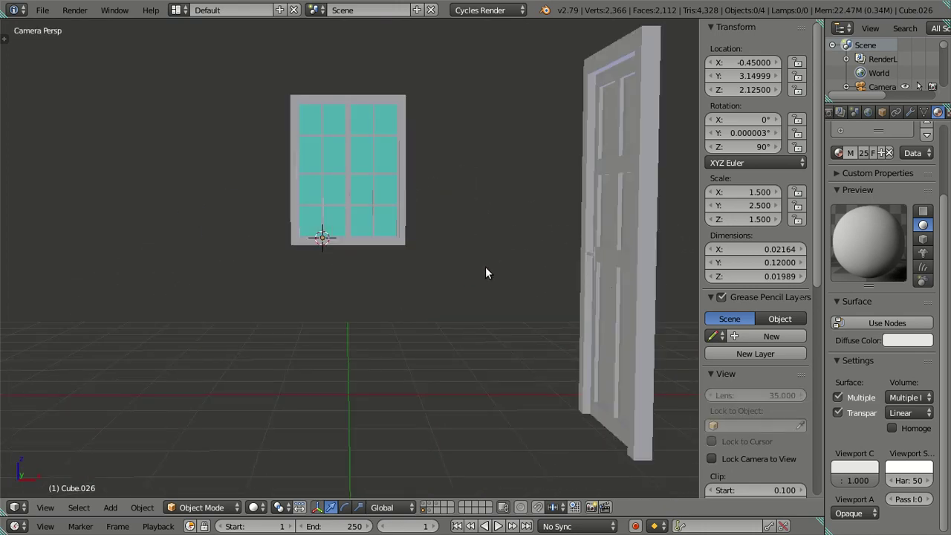
{"action": "mouse_move", "coordinate": [418, 240]}
{"action": "middle_mouse_down"}
{"action": "mouse_move", "coordinate": [446, 325]}
{"action": "mouse_move", "coordinate": [453, 318]}
{"action": "mouse_move", "coordinate": [405, 313]}
{"action": "middle_mouse_up"}
{"action": "middle_click_drag", "start_coordinate": [533, 374], "coordinate": [472, 349]}
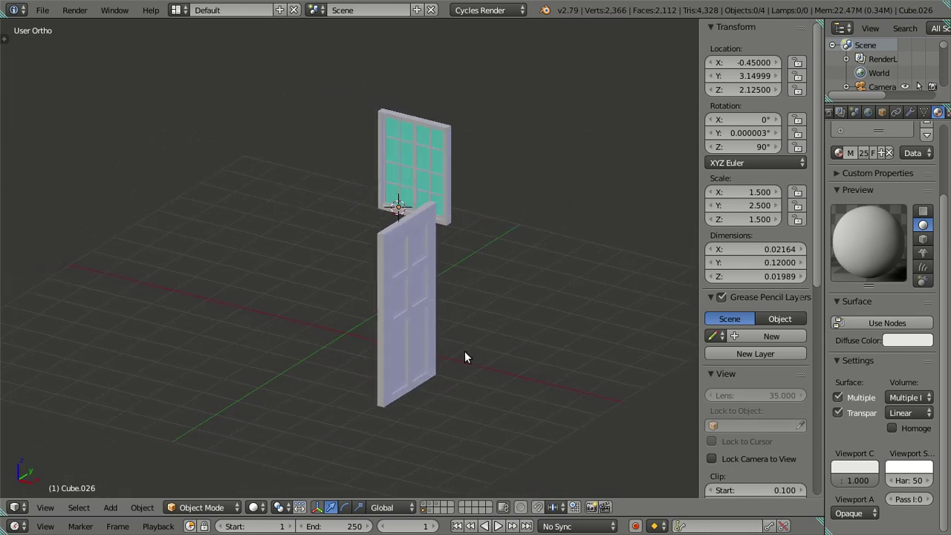
{"action": "left_click", "coordinate": [430, 508], "text": "shift"}
{"action": "mouse_move", "coordinate": [414, 312]}
{"action": "middle_mouse_down"}
{"action": "mouse_move", "coordinate": [478, 290]}
{"action": "mouse_move", "coordinate": [486, 300]}
{"action": "mouse_move", "coordinate": [469, 316]}
{"action": "middle_mouse_up"}
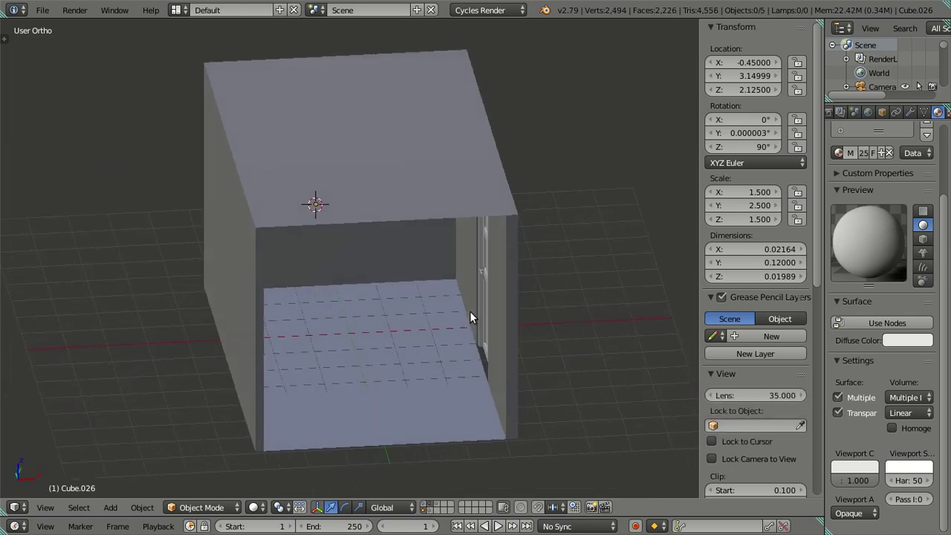
{"action": "left_click", "coordinate": [430, 512], "text": "shift"}
{"action": "left_click", "coordinate": [438, 505], "text": "shift"}
{"action": "mouse_move", "coordinate": [444, 486]}
{"action": "middle_mouse_down"}
{"action": "mouse_move", "coordinate": [431, 437]}
{"action": "mouse_move", "coordinate": [433, 500]}
{"action": "mouse_move", "coordinate": [427, 373]}
{"action": "mouse_move", "coordinate": [410, 388]}
{"action": "middle_mouse_up"}
{"action": "left_click", "coordinate": [431, 511], "text": "shift"}
- Hide the camera and orbit to a front-on view of the room
{"action": "right_click", "coordinate": [175, 305]}
{"action": "key", "text": "h"}
{"action": "mouse_move", "coordinate": [184, 311]}
{"action": "middle_mouse_down"}
{"action": "mouse_move", "coordinate": [362, 285]}
{"action": "mouse_move", "coordinate": [361, 255]}
{"action": "mouse_move", "coordinate": [350, 261]}
{"action": "mouse_move", "coordinate": [397, 289]}
{"action": "mouse_move", "coordinate": [383, 293]}
{"action": "middle_mouse_up"}
- Save over the kitchen file, then hide the outer walls layer to leave only the cabinets
{"action": "key", "text": "KP_0"}
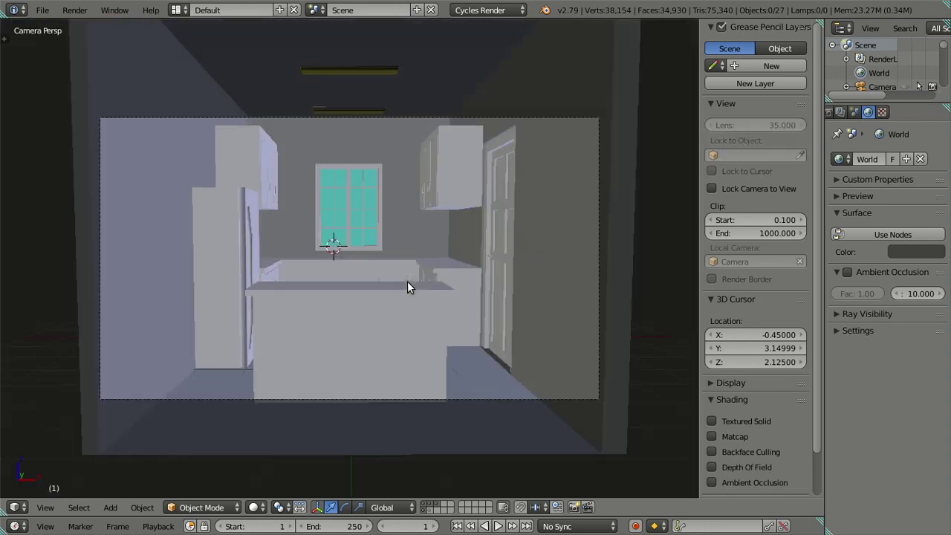
{"action": "scroll", "coordinate": [398, 255], "scroll_direction": "up", "scroll_amount": 1}
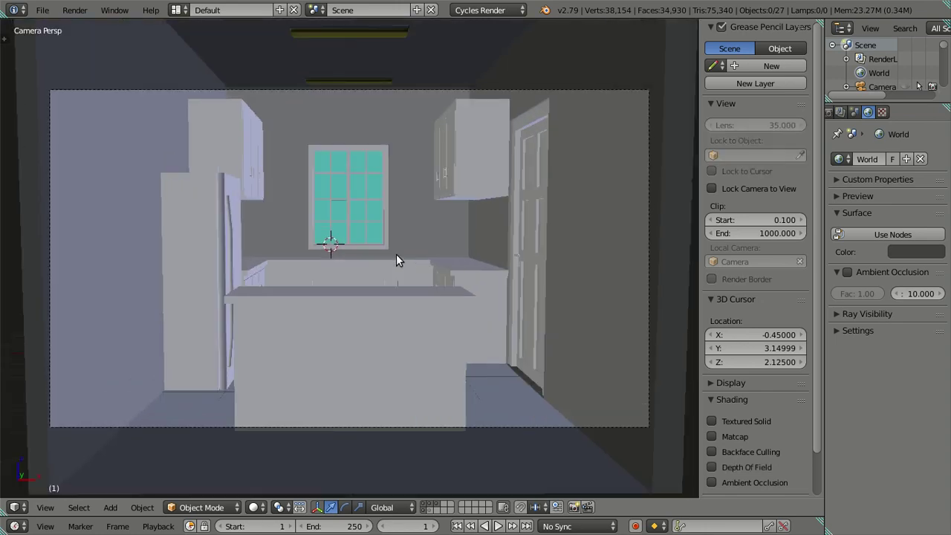
{"action": "key", "text": "ctrl+s"}
{"action": "left_click", "coordinate": [443, 245]}
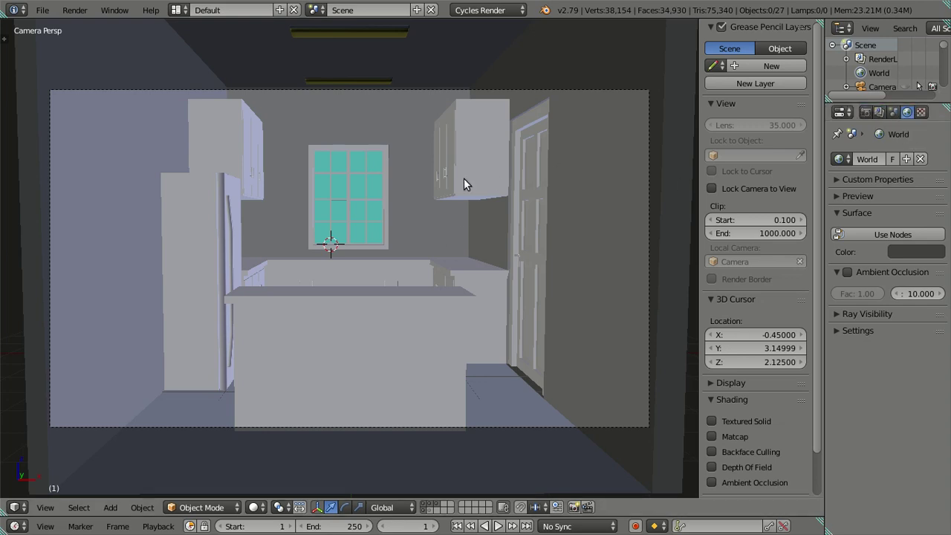
{"action": "mouse_move", "coordinate": [424, 195]}
{"action": "middle_mouse_down"}
{"action": "mouse_move", "coordinate": [421, 228]}
{"action": "mouse_move", "coordinate": [394, 233]}
{"action": "mouse_move", "coordinate": [404, 272]}
{"action": "middle_mouse_up"}
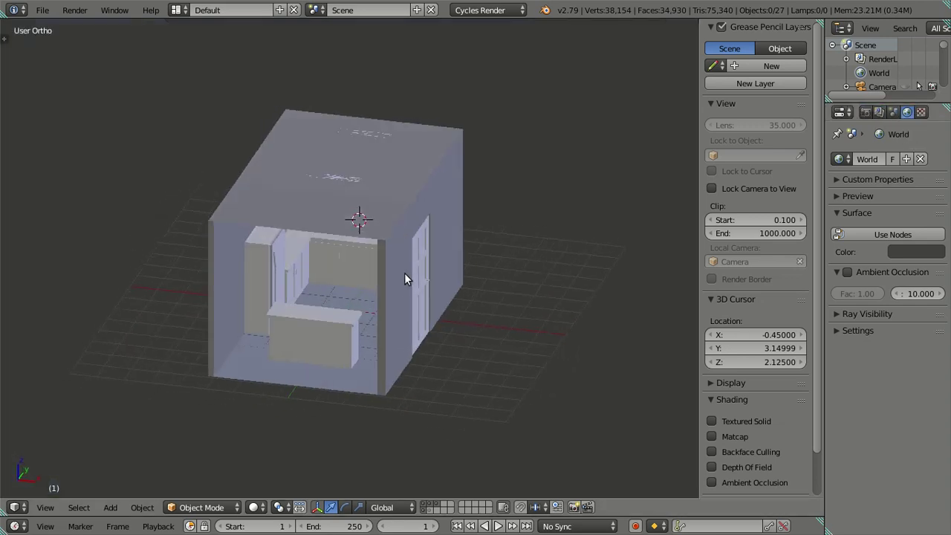
{"action": "left_click", "coordinate": [425, 507]}
- Orbit around the kitchen cabinet units to inspect them from a new angle
{"action": "right_click", "coordinate": [370, 245]}
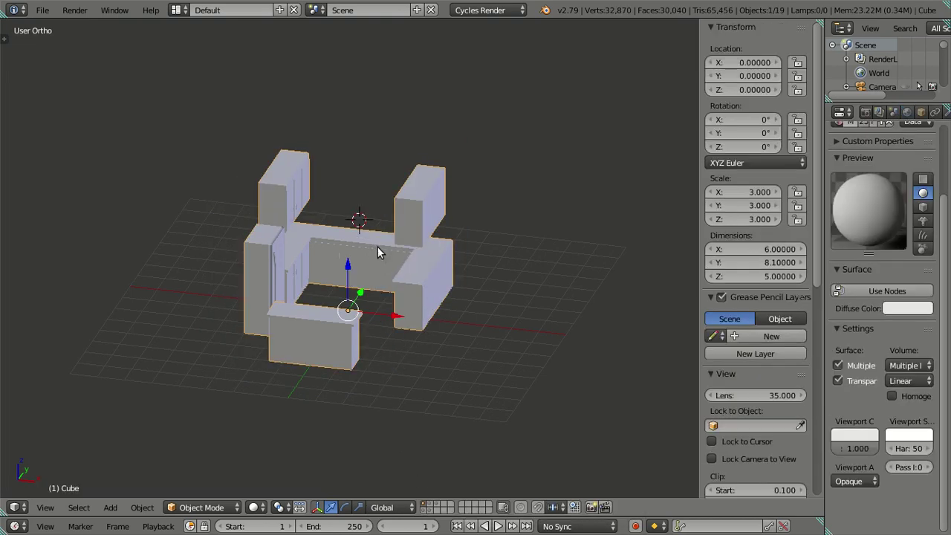
{"action": "scroll", "coordinate": [378, 247], "scroll_direction": "up", "scroll_amount": 3}
{"action": "scroll", "coordinate": [338, 275], "scroll_direction": "up", "scroll_amount": 1}
{"action": "key", "text": "a"}
{"action": "mouse_move", "coordinate": [338, 274]}
{"action": "middle_mouse_down"}
{"action": "mouse_move", "coordinate": [346, 300]}
{"action": "mouse_move", "coordinate": [328, 272]}
{"action": "mouse_move", "coordinate": [417, 258]}
{"action": "mouse_move", "coordinate": [437, 245]}
{"action": "mouse_move", "coordinate": [414, 229]}
{"action": "mouse_move", "coordinate": [427, 297]}
{"action": "mouse_move", "coordinate": [400, 252]}
{"action": "mouse_move", "coordinate": [452, 255]}
{"action": "mouse_move", "coordinate": [469, 266]}
{"action": "mouse_move", "coordinate": [459, 233]}
{"action": "mouse_move", "coordinate": [371, 237]}
{"action": "mouse_move", "coordinate": [397, 251]}
{"action": "mouse_move", "coordinate": [416, 244]}
{"action": "mouse_move", "coordinate": [414, 227]}
{"action": "mouse_move", "coordinate": [419, 246]}
{"action": "mouse_move", "coordinate": [408, 231]}
{"action": "mouse_move", "coordinate": [380, 224]}
{"action": "mouse_move", "coordinate": [408, 225]}
{"action": "mouse_move", "coordinate": [399, 277]}
{"action": "middle_mouse_up"}
{"action": "scroll", "coordinate": [332, 258], "scroll_direction": "up", "scroll_amount": 2}
{"action": "scroll", "coordinate": [394, 208], "scroll_direction": "up", "scroll_amount": 5}
{"action": "scroll", "coordinate": [407, 197], "scroll_direction": "down", "scroll_amount": 3}
- Briefly inspect the cabinet mesh in Edit Mode, then return to Object Mode
{"action": "right_click", "coordinate": [408, 194]}
{"action": "key", "text": "Tab"}
{"action": "middle_click_drag", "start_coordinate": [426, 312], "coordinate": [409, 315]}
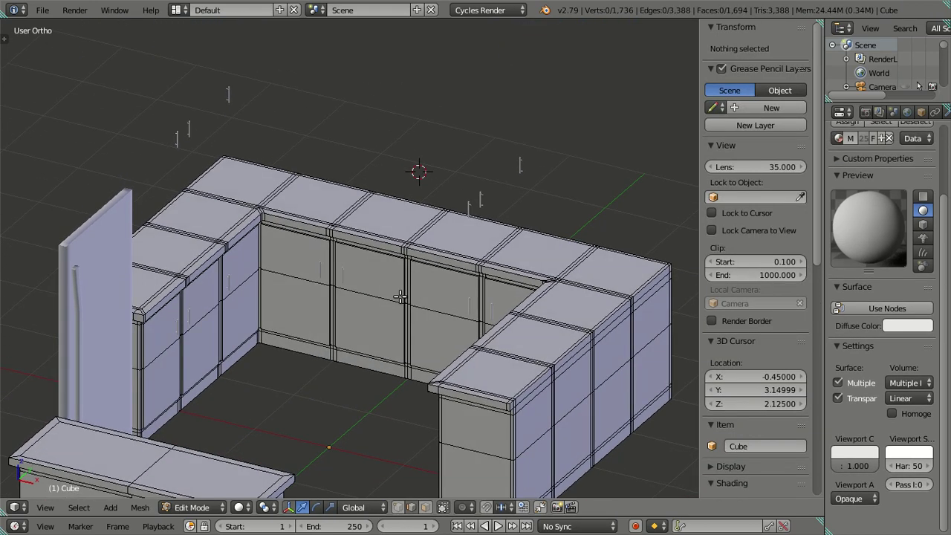
{"action": "scroll", "coordinate": [435, 299], "scroll_direction": "up", "scroll_amount": 4}
{"action": "scroll", "coordinate": [434, 298], "scroll_direction": "down", "scroll_amount": 3}
{"action": "middle_click_drag", "start_coordinate": [354, 289], "coordinate": [370, 284]}
{"action": "key", "text": "Tab"}
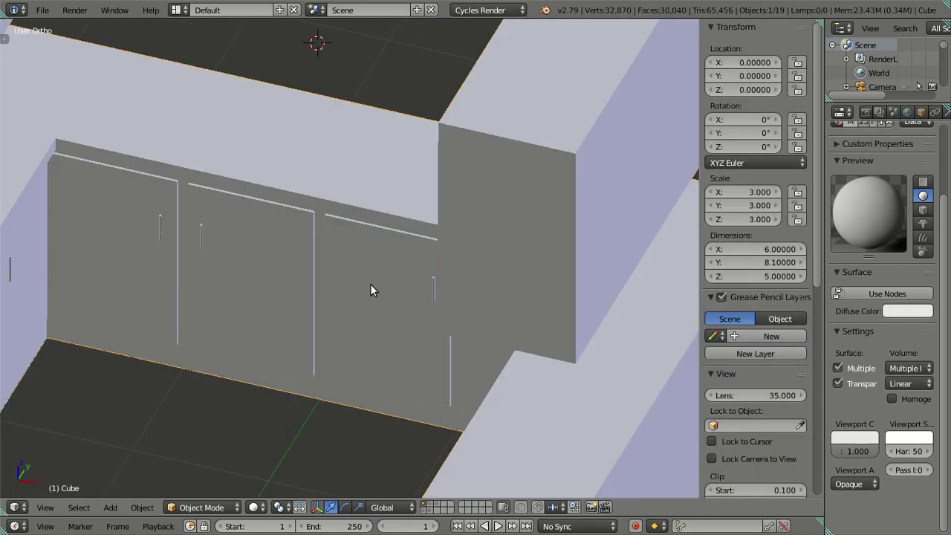
- Select and delete the cabinet door handles in wireframe view
{"action": "key", "text": "z"}
{"action": "scroll", "coordinate": [415, 293], "scroll_direction": "up", "scroll_amount": 1}
{"action": "right_click", "coordinate": [464, 302]}
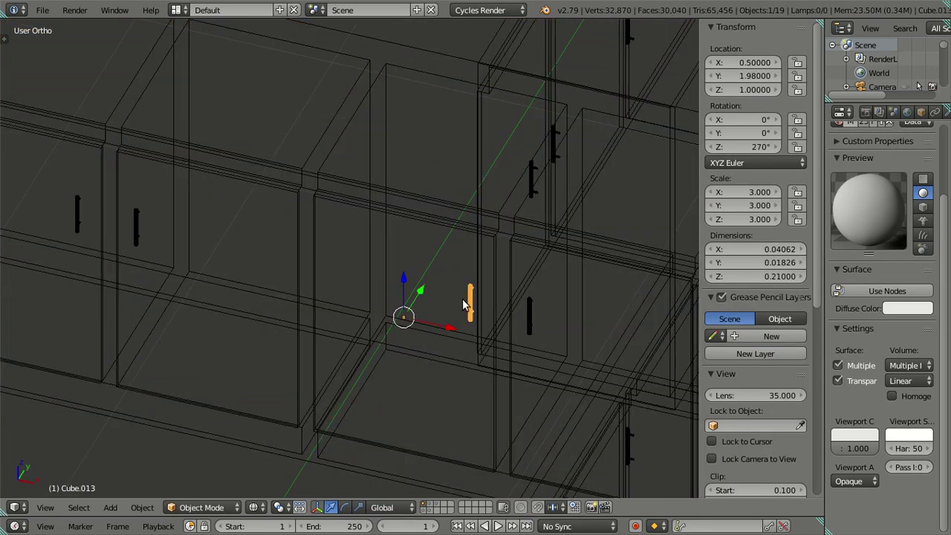
{"action": "left_click", "coordinate": [411, 266]}
{"action": "key", "text": "z"}
- Select the U-shaped counter object Cube and enter Edit Mode on its mesh
{"action": "scroll", "coordinate": [349, 244], "scroll_direction": "up", "scroll_amount": 3}
{"action": "middle_click_drag", "start_coordinate": [349, 243], "coordinate": [381, 265]}
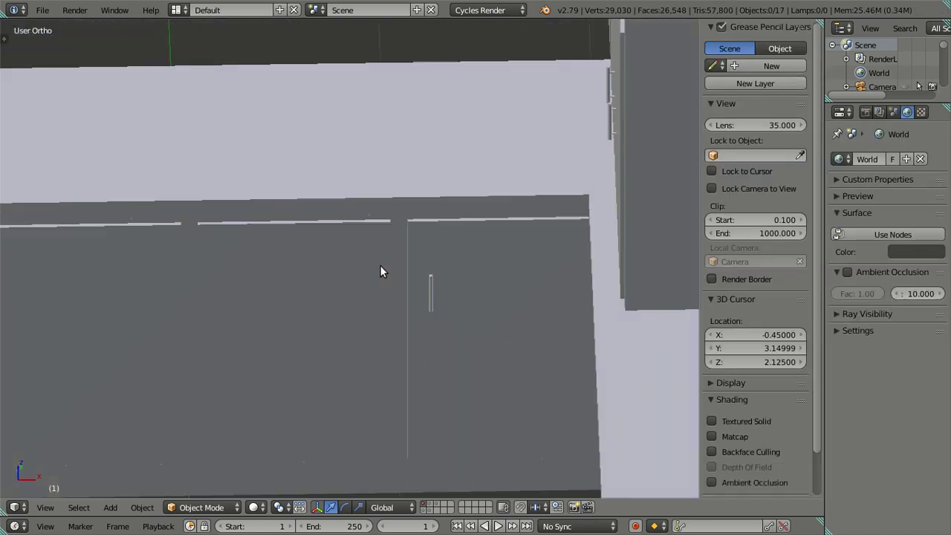
{"action": "scroll", "coordinate": [357, 273], "scroll_direction": "down", "scroll_amount": 3}
{"action": "scroll", "coordinate": [353, 245], "scroll_direction": "up", "scroll_amount": 3}
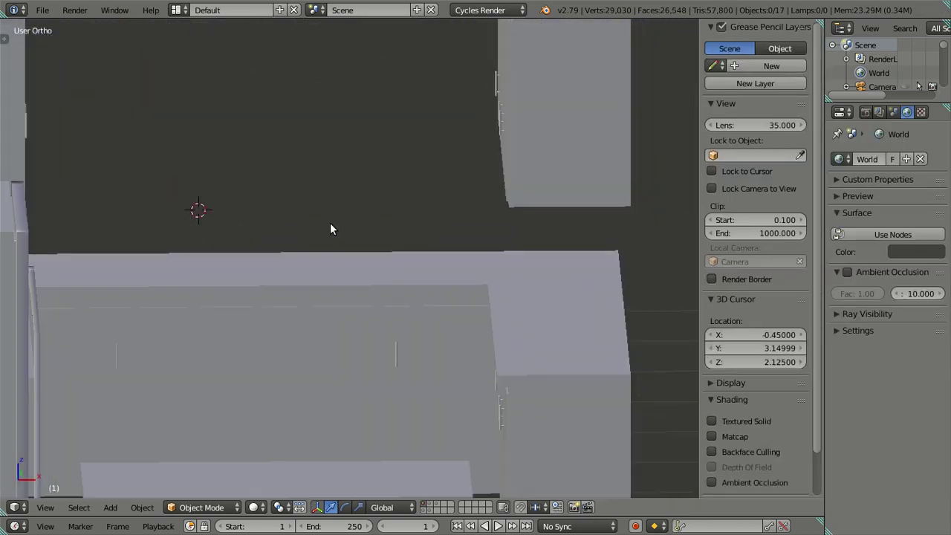
{"action": "scroll", "coordinate": [330, 223], "scroll_direction": "up", "scroll_amount": 1}
{"action": "mouse_move", "coordinate": [318, 256]}
{"action": "middle_mouse_down"}
{"action": "mouse_move", "coordinate": [335, 293]}
{"action": "mouse_move", "coordinate": [293, 195]}
{"action": "middle_mouse_up"}
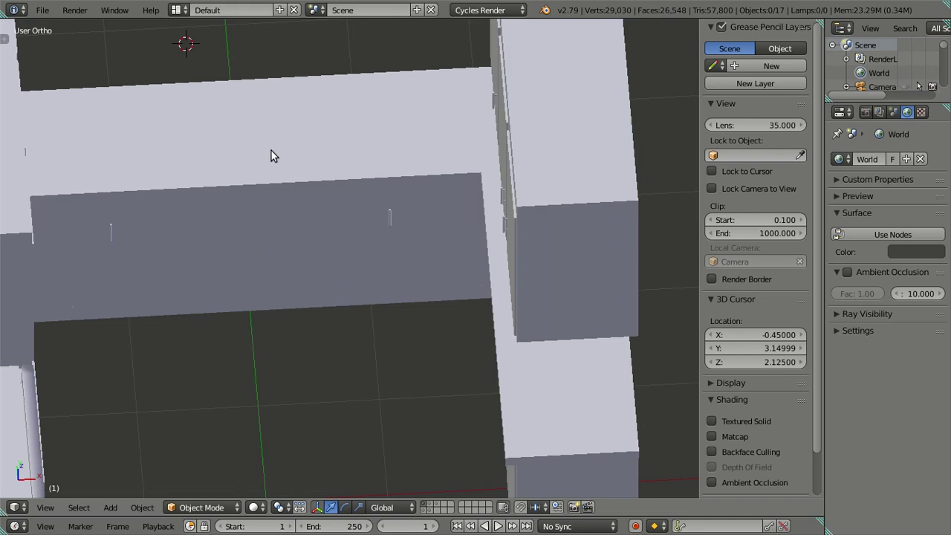
{"action": "right_click", "coordinate": [271, 165]}
{"action": "key", "text": "Tab"}
{"action": "scroll", "coordinate": [273, 171], "scroll_direction": "down", "scroll_amount": 5}
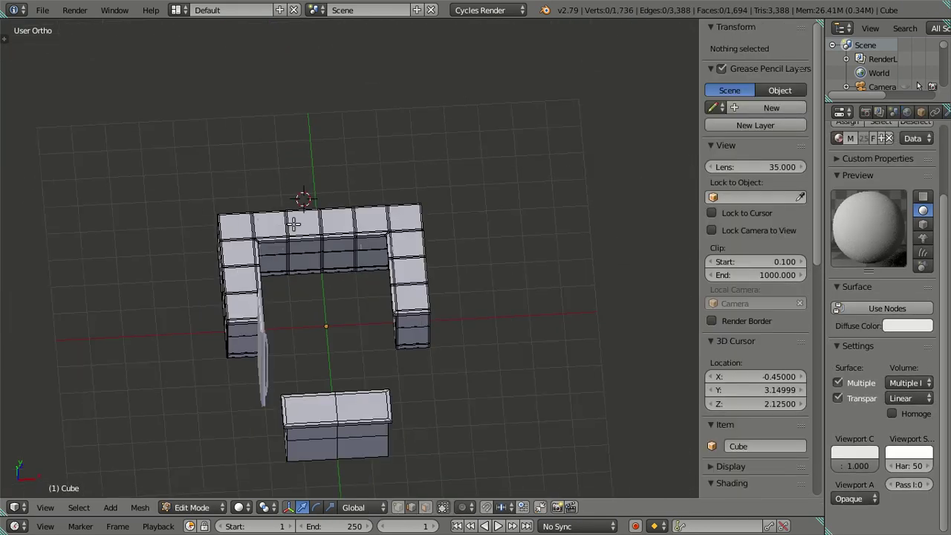
- Switch to wireframe and select an edge along the countertop
{"action": "scroll", "coordinate": [295, 225], "scroll_direction": "up", "scroll_amount": 3}
{"action": "scroll", "coordinate": [314, 213], "scroll_direction": "up", "scroll_amount": 1}
{"action": "scroll", "coordinate": [329, 268], "scroll_direction": "up", "scroll_amount": 4}
{"action": "mouse_move", "coordinate": [360, 238]}
{"action": "middle_mouse_down"}
{"action": "mouse_move", "coordinate": [336, 265]}
{"action": "mouse_move", "coordinate": [382, 287]}
{"action": "mouse_move", "coordinate": [365, 278]}
{"action": "mouse_move", "coordinate": [357, 295]}
{"action": "mouse_move", "coordinate": [355, 287]}
{"action": "mouse_move", "coordinate": [431, 350]}
{"action": "mouse_move", "coordinate": [412, 405]}
{"action": "mouse_move", "coordinate": [419, 365]}
{"action": "mouse_move", "coordinate": [404, 310]}
{"action": "mouse_move", "coordinate": [421, 343]}
{"action": "middle_mouse_up"}
{"action": "key", "text": "z"}
{"action": "key", "text": "z"}
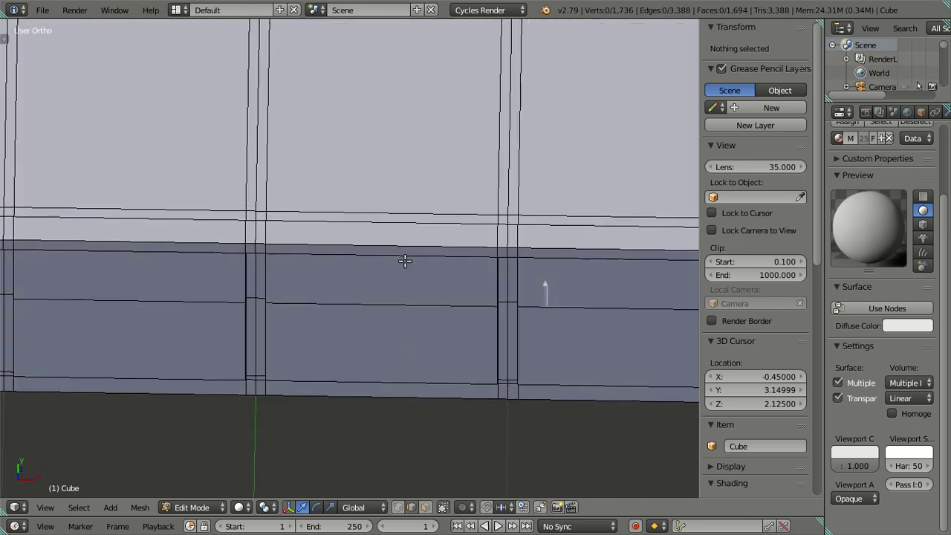
{"action": "middle_click_drag", "start_coordinate": [404, 260], "coordinate": [434, 369]}
{"action": "mouse_move", "coordinate": [449, 300]}
{"action": "middle_mouse_down"}
{"action": "mouse_move", "coordinate": [505, 319]}
{"action": "mouse_move", "coordinate": [547, 278]}
{"action": "mouse_move", "coordinate": [564, 283]}
{"action": "mouse_move", "coordinate": [386, 309]}
{"action": "middle_mouse_up"}
{"action": "right_click", "coordinate": [386, 309]}
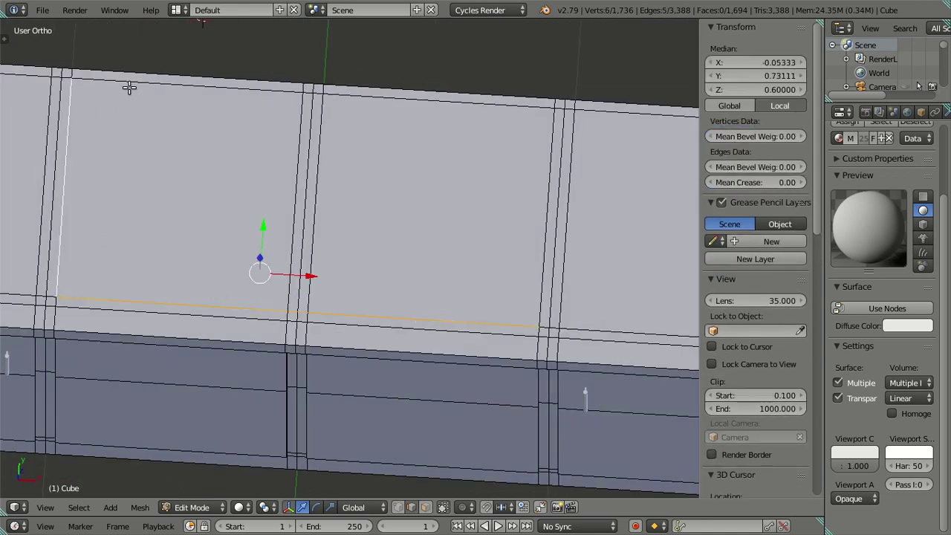
{"action": "mouse_move", "coordinate": [512, 253]}
{"action": "middle_mouse_down"}
{"action": "mouse_move", "coordinate": [471, 251]}
{"action": "mouse_move", "coordinate": [490, 257]}
{"action": "middle_mouse_up"}
- Lift the counter lid panel above its opening, then select tall panel Cube.017 in Object Mode
{"action": "key", "text": "e"}
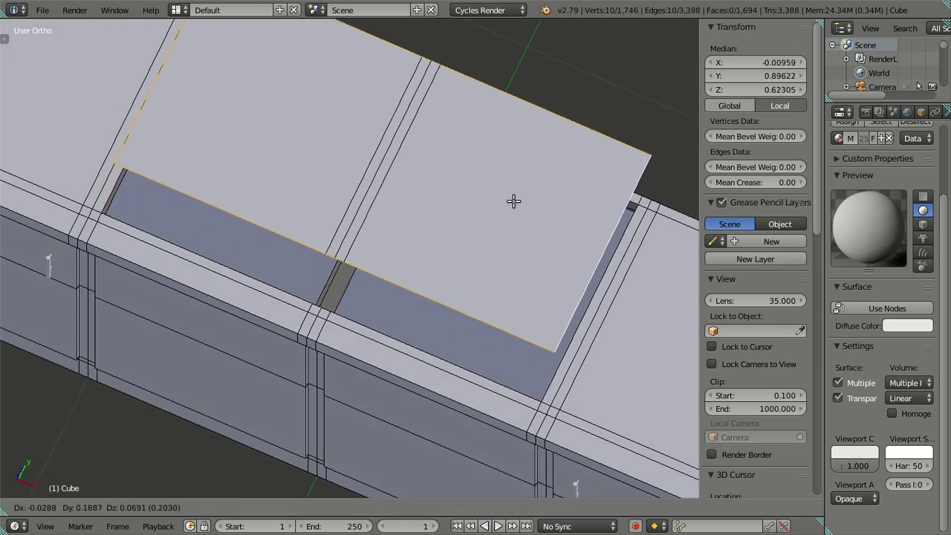
{"action": "right_click", "coordinate": [554, 118]}
{"action": "middle_click_drag", "start_coordinate": [554, 119], "coordinate": [455, 292]}
{"action": "left_click_drag", "start_coordinate": [427, 288], "coordinate": [459, 267]}
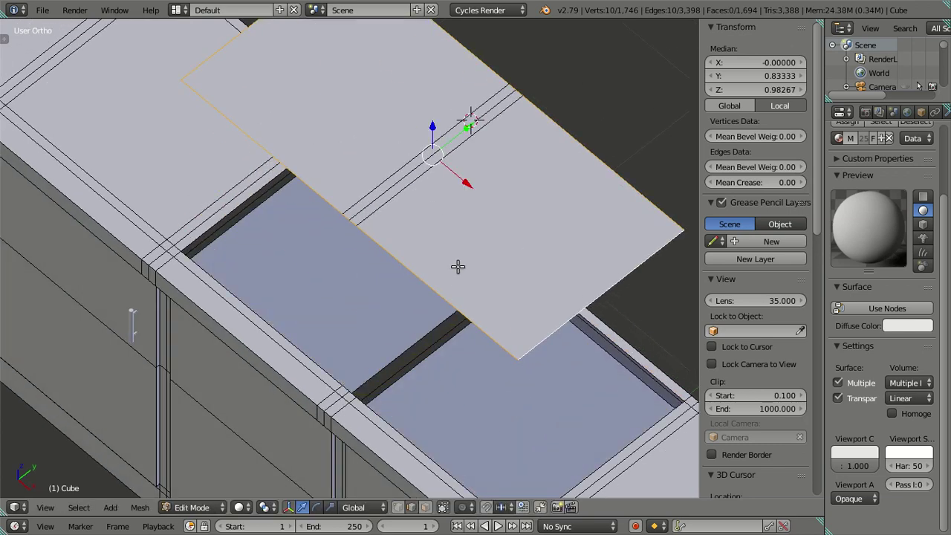
{"action": "scroll", "coordinate": [327, 257], "scroll_direction": "down", "scroll_amount": 4}
{"action": "mouse_move", "coordinate": [327, 258]}
{"action": "middle_mouse_down"}
{"action": "mouse_move", "coordinate": [348, 316]}
{"action": "mouse_move", "coordinate": [366, 297]}
{"action": "middle_mouse_up"}
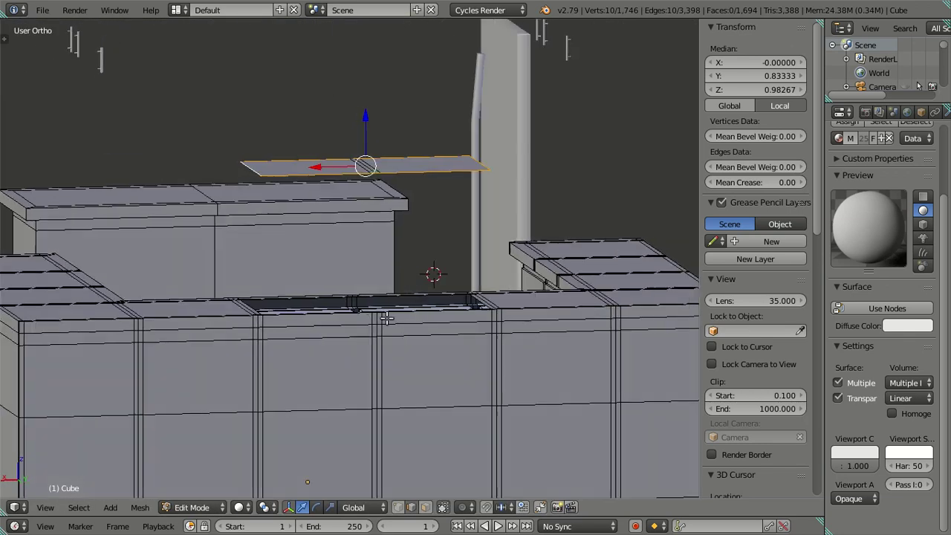
{"action": "scroll", "coordinate": [366, 297], "scroll_direction": "down", "scroll_amount": 3}
{"action": "key", "text": "Tab"}
{"action": "left_click", "coordinate": [316, 172]}
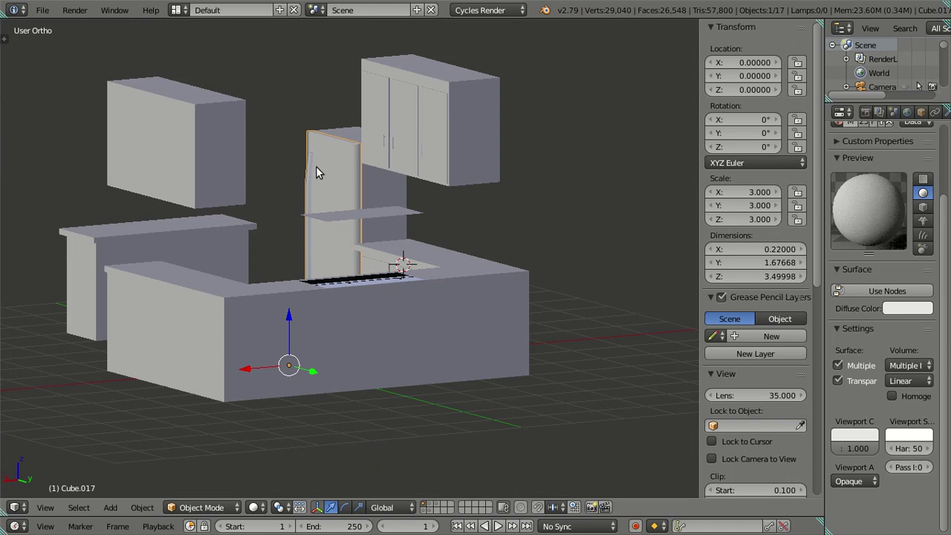
- Delete the tall standing panel and start editing the counter mesh in Edit Mode
{"action": "key", "text": "Delete"}
{"action": "right_click", "coordinate": [360, 324]}
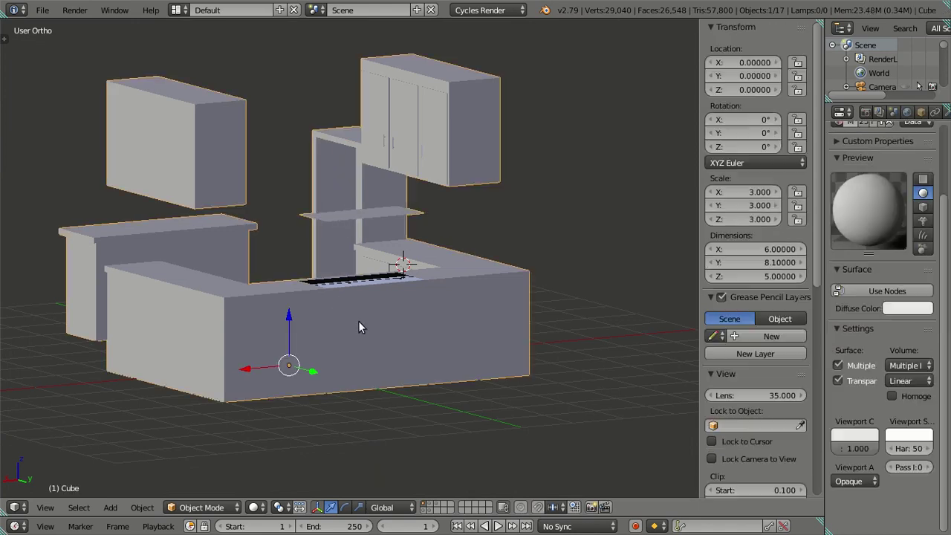
{"action": "key", "text": "Tab"}
{"action": "middle_click_drag", "start_coordinate": [361, 325], "coordinate": [416, 363]}
{"action": "scroll", "coordinate": [416, 363], "scroll_direction": "up", "scroll_amount": 2}
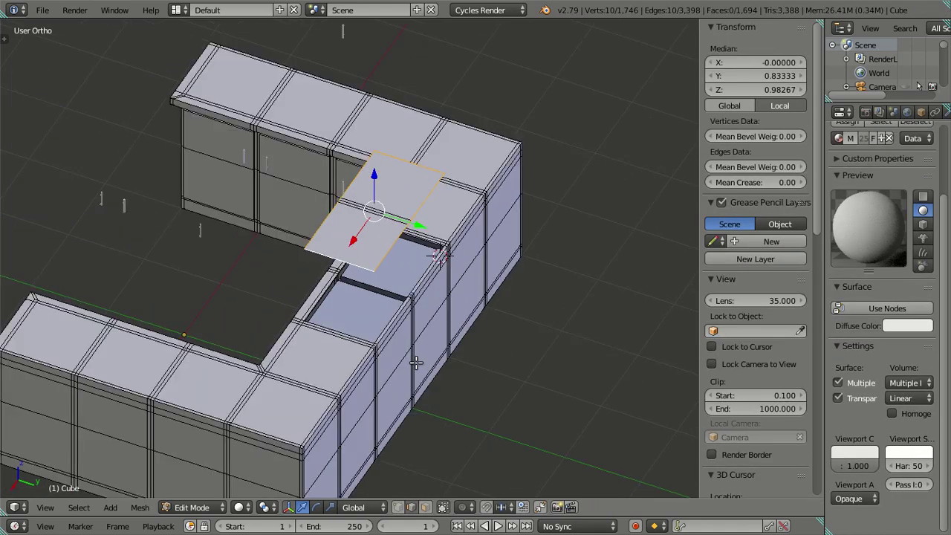
- Try raising the counter lid panel, then undo so it sits flush in the counter again
{"action": "key", "text": "ctrl+z"}
{"action": "middle_click_drag", "start_coordinate": [479, 349], "coordinate": [383, 268]}
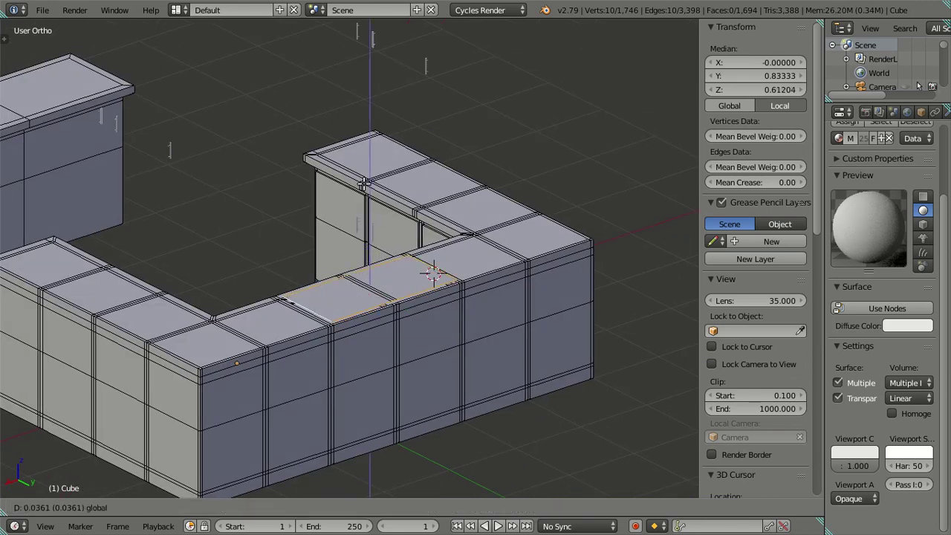
{"action": "left_click", "coordinate": [497, 353]}
{"action": "mouse_move", "coordinate": [496, 352]}
{"action": "middle_mouse_down"}
{"action": "mouse_move", "coordinate": [361, 319]}
{"action": "mouse_move", "coordinate": [415, 377]}
{"action": "mouse_move", "coordinate": [448, 361]}
{"action": "mouse_move", "coordinate": [486, 367]}
{"action": "middle_mouse_up"}
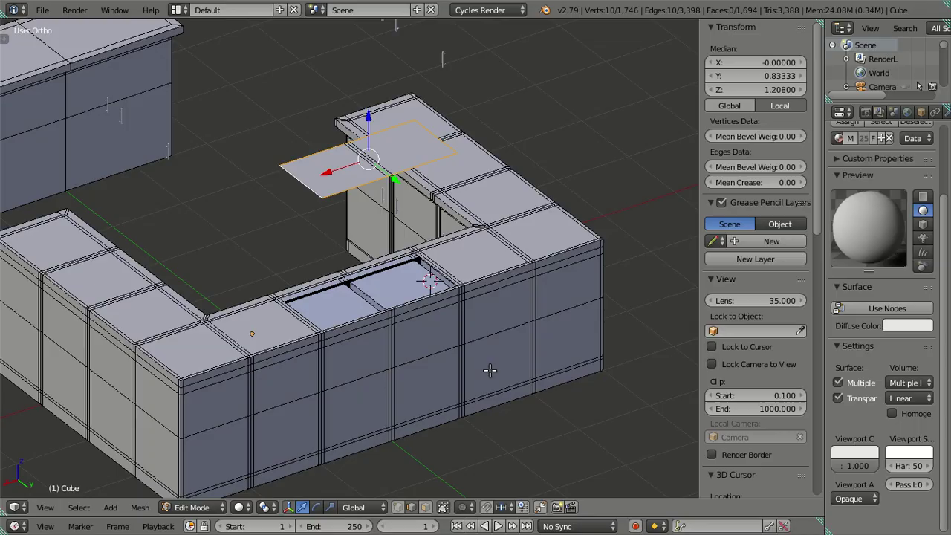
{"action": "scroll", "coordinate": [415, 327], "scroll_direction": "up", "scroll_amount": 3}
{"action": "scroll", "coordinate": [415, 328], "scroll_direction": "down", "scroll_amount": 3}
{"action": "mouse_move", "coordinate": [415, 327]}
{"action": "middle_mouse_down"}
{"action": "mouse_move", "coordinate": [493, 339]}
{"action": "mouse_move", "coordinate": [590, 334]}
{"action": "mouse_move", "coordinate": [554, 352]}
{"action": "mouse_move", "coordinate": [546, 340]}
{"action": "mouse_move", "coordinate": [456, 307]}
{"action": "mouse_move", "coordinate": [436, 340]}
{"action": "middle_mouse_up"}
{"action": "scroll", "coordinate": [601, 349], "scroll_direction": "up", "scroll_amount": 2}
{"action": "key", "text": "ctrl+z"}
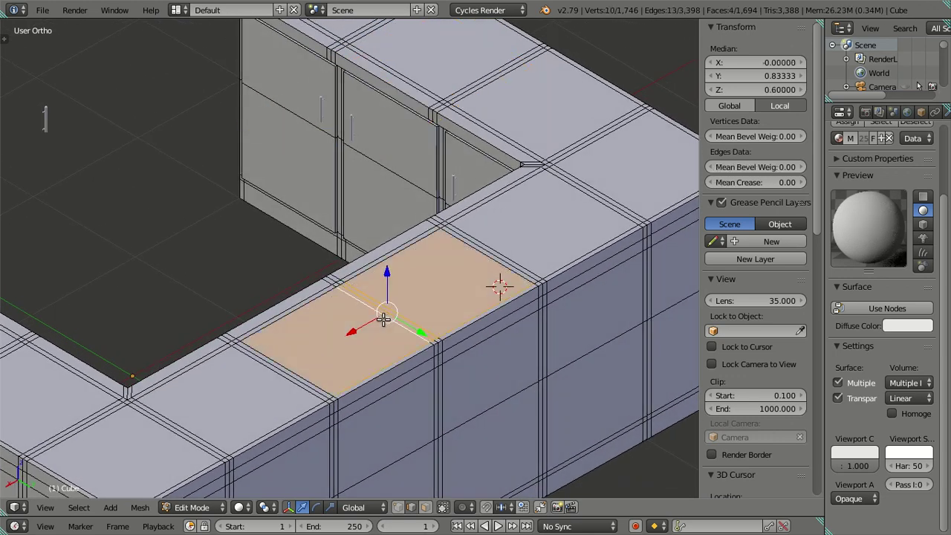
- Clear the selection and show the model as wireframe from a low front view
{"action": "key", "text": "a"}
{"action": "mouse_move", "coordinate": [499, 287]}
{"action": "middle_mouse_down"}
{"action": "mouse_move", "coordinate": [398, 353]}
{"action": "mouse_move", "coordinate": [403, 379]}
{"action": "mouse_move", "coordinate": [372, 329]}
{"action": "mouse_move", "coordinate": [394, 393]}
{"action": "mouse_move", "coordinate": [363, 314]}
{"action": "mouse_move", "coordinate": [403, 350]}
{"action": "mouse_move", "coordinate": [379, 328]}
{"action": "mouse_move", "coordinate": [378, 339]}
{"action": "mouse_move", "coordinate": [404, 346]}
{"action": "mouse_move", "coordinate": [431, 391]}
{"action": "mouse_move", "coordinate": [521, 434]}
{"action": "mouse_move", "coordinate": [633, 408]}
{"action": "mouse_move", "coordinate": [424, 399]}
{"action": "mouse_move", "coordinate": [375, 264]}
{"action": "mouse_move", "coordinate": [346, 304]}
{"action": "middle_mouse_up"}
{"action": "key", "text": "z"}
{"action": "key", "text": "z"}
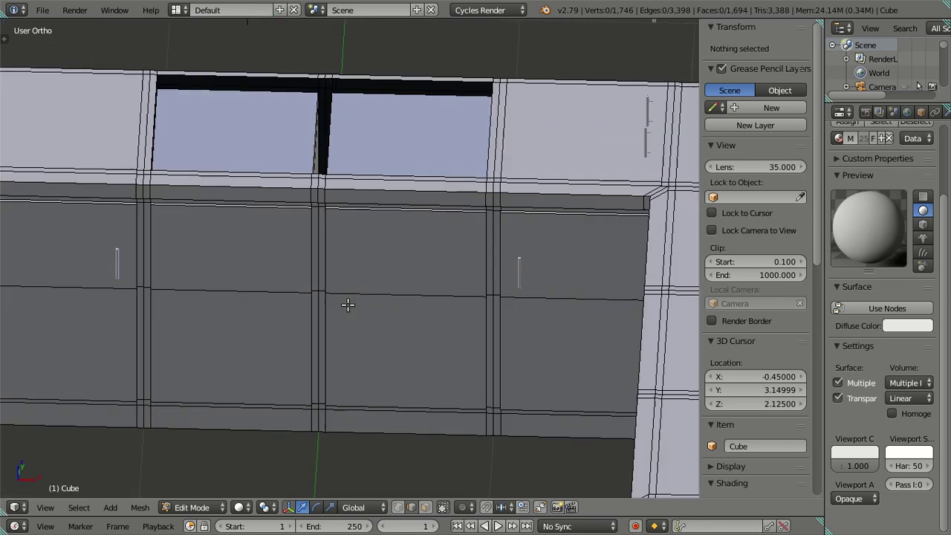
{"action": "right_click", "coordinate": [346, 301]}
- Select both front door panels and pull them outward so they stand open
{"action": "key", "text": "ctrl+l"}
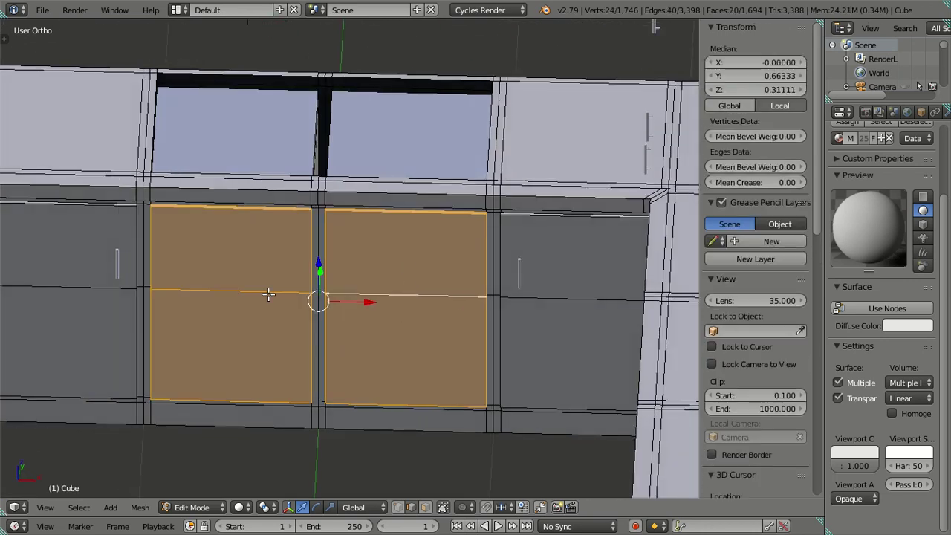
{"action": "middle_click_drag", "start_coordinate": [268, 296], "coordinate": [313, 278]}
{"action": "key", "text": "g"}
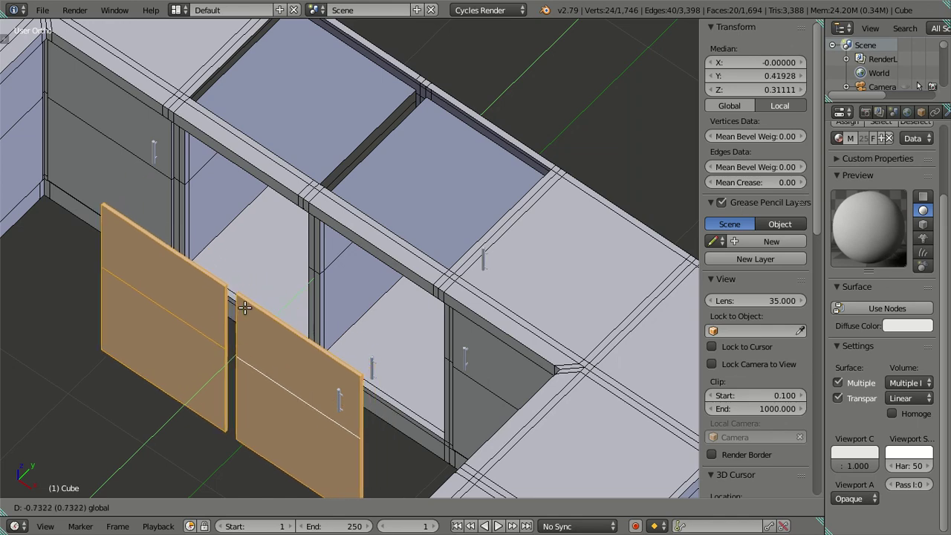
{"action": "left_click", "coordinate": [245, 320]}
{"action": "mouse_move", "coordinate": [245, 320]}
{"action": "middle_mouse_down"}
{"action": "mouse_move", "coordinate": [382, 325]}
{"action": "mouse_move", "coordinate": [403, 302]}
{"action": "mouse_move", "coordinate": [457, 282]}
{"action": "mouse_move", "coordinate": [434, 283]}
{"action": "mouse_move", "coordinate": [397, 319]}
{"action": "mouse_move", "coordinate": [399, 298]}
{"action": "mouse_move", "coordinate": [378, 288]}
{"action": "middle_mouse_up"}
- Orbit around the cabinet to inspect the opened doors from several angles
{"action": "mouse_move", "coordinate": [352, 292]}
{"action": "middle_mouse_down"}
{"action": "mouse_move", "coordinate": [415, 280]}
{"action": "mouse_move", "coordinate": [424, 265]}
{"action": "mouse_move", "coordinate": [431, 276]}
{"action": "mouse_move", "coordinate": [421, 320]}
{"action": "mouse_move", "coordinate": [324, 271]}
{"action": "mouse_move", "coordinate": [332, 333]}
{"action": "middle_mouse_up"}
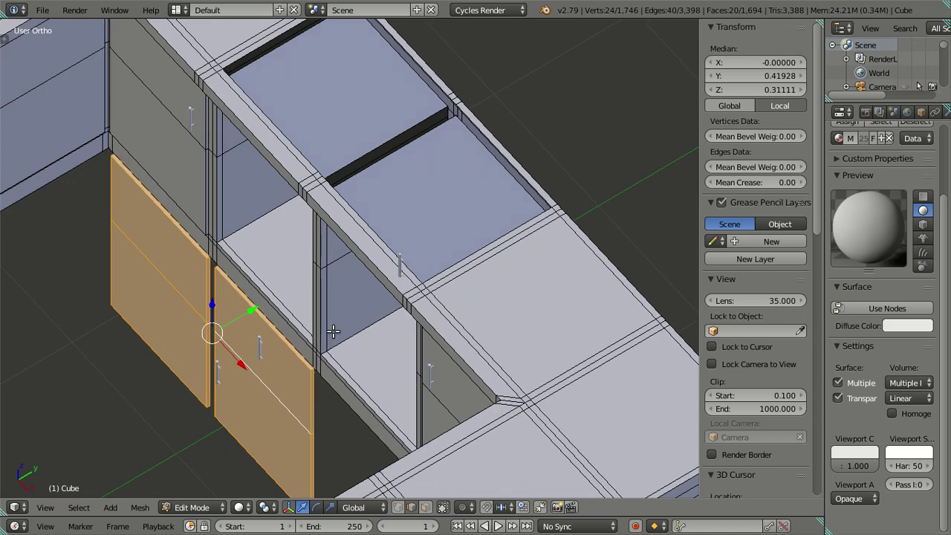
{"action": "mouse_move", "coordinate": [337, 333]}
{"action": "middle_mouse_down"}
{"action": "mouse_move", "coordinate": [345, 319]}
{"action": "mouse_move", "coordinate": [365, 332]}
{"action": "mouse_move", "coordinate": [406, 261]}
{"action": "mouse_move", "coordinate": [411, 300]}
{"action": "mouse_move", "coordinate": [402, 360]}
{"action": "mouse_move", "coordinate": [391, 364]}
{"action": "middle_mouse_up"}
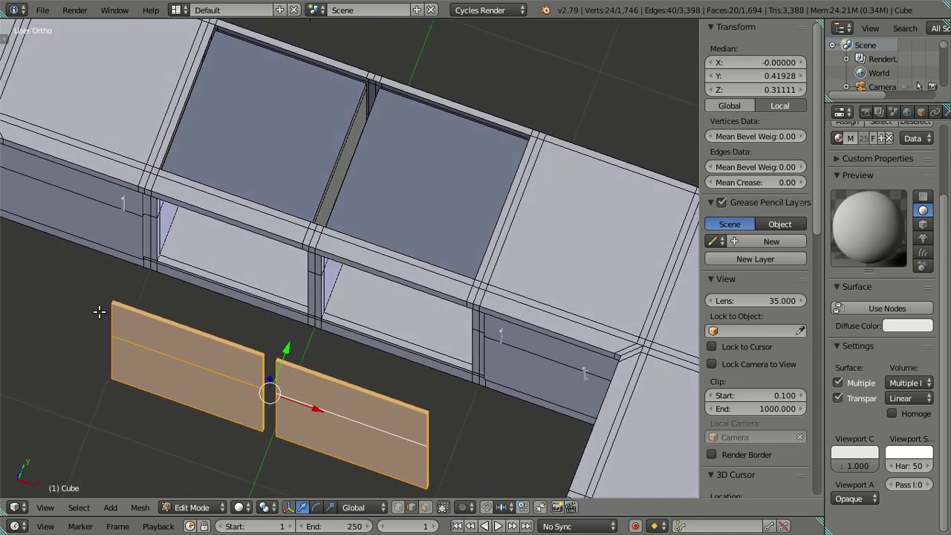
{"action": "scroll", "coordinate": [125, 258], "scroll_direction": "up", "scroll_amount": 2}
{"action": "mouse_move", "coordinate": [374, 314]}
{"action": "middle_mouse_down"}
{"action": "mouse_move", "coordinate": [377, 304]}
{"action": "mouse_move", "coordinate": [342, 286]}
{"action": "mouse_move", "coordinate": [352, 310]}
{"action": "mouse_move", "coordinate": [352, 205]}
{"action": "mouse_move", "coordinate": [332, 157]}
{"action": "mouse_move", "coordinate": [331, 119]}
{"action": "middle_mouse_up"}
{"action": "scroll", "coordinate": [342, 286], "scroll_direction": "down", "scroll_amount": 3}
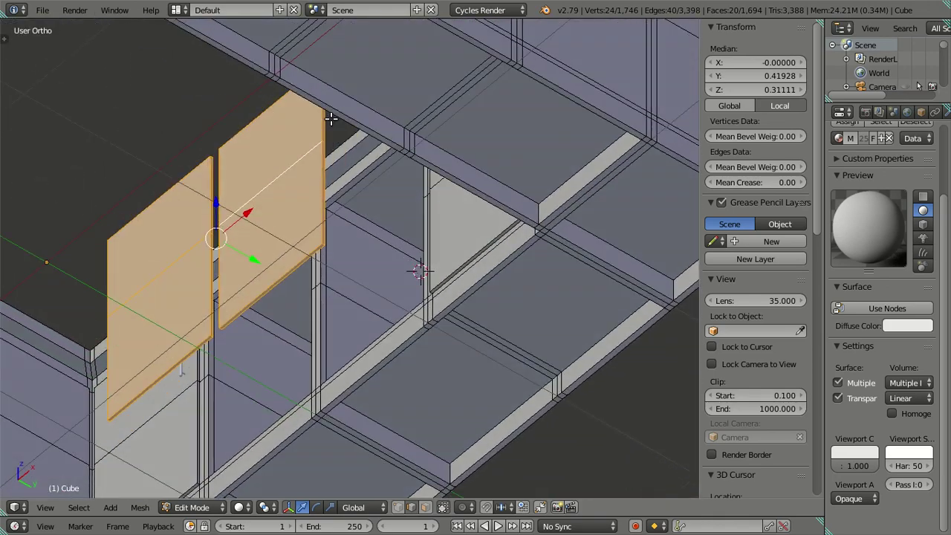
{"action": "mouse_move", "coordinate": [329, 225]}
{"action": "middle_mouse_down"}
{"action": "mouse_move", "coordinate": [369, 263]}
{"action": "mouse_move", "coordinate": [401, 254]}
{"action": "mouse_move", "coordinate": [380, 265]}
{"action": "middle_mouse_up"}
- Deselect the door panels and zoom out over the cabinet run
{"action": "key", "text": "a"}
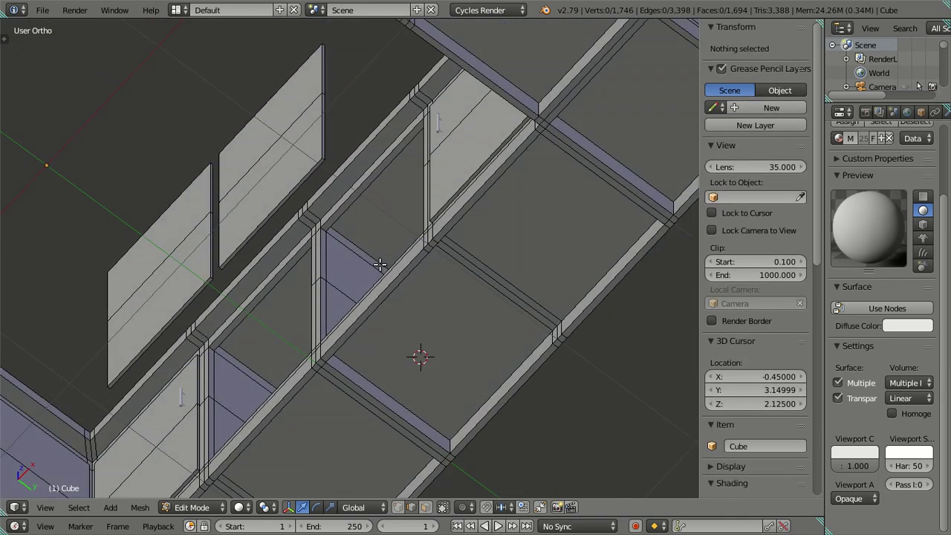
{"action": "mouse_move", "coordinate": [379, 284]}
{"action": "middle_mouse_down", "text": "shift"}
{"action": "mouse_move", "coordinate": [370, 246]}
{"action": "mouse_move", "coordinate": [399, 244]}
{"action": "mouse_move", "coordinate": [463, 278]}
{"action": "mouse_move", "coordinate": [481, 313]}
{"action": "middle_mouse_up", "text": "shift"}
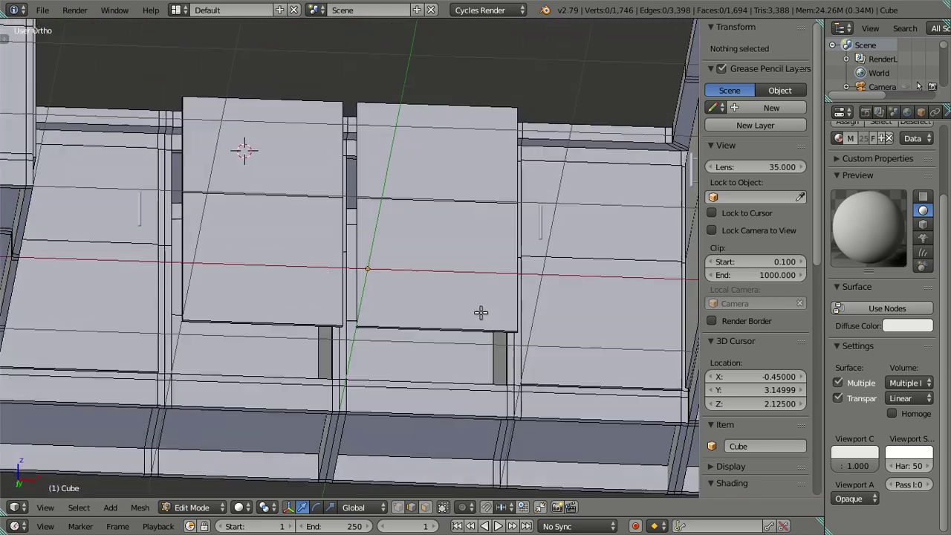
{"action": "scroll", "coordinate": [481, 313], "scroll_direction": "down", "scroll_amount": 2}
{"action": "scroll", "coordinate": [471, 374], "scroll_direction": "down", "scroll_amount": 2}
{"action": "scroll", "coordinate": [453, 387], "scroll_direction": "down", "scroll_amount": 3}
- Hide the front counter to get a clear frontal view of the back doors
{"action": "scroll", "coordinate": [427, 373], "scroll_direction": "down", "scroll_amount": 1}
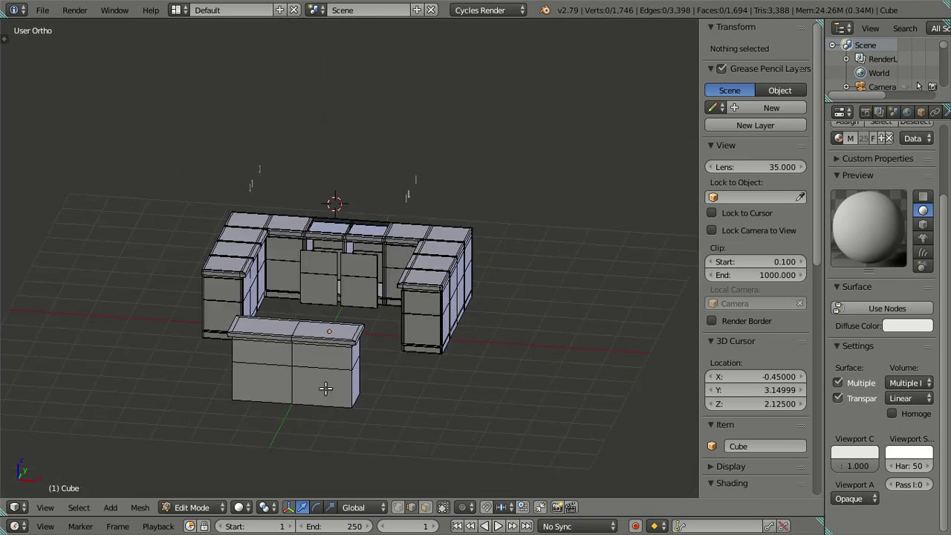
{"action": "right_click", "coordinate": [321, 346]}
{"action": "key", "text": "h"}
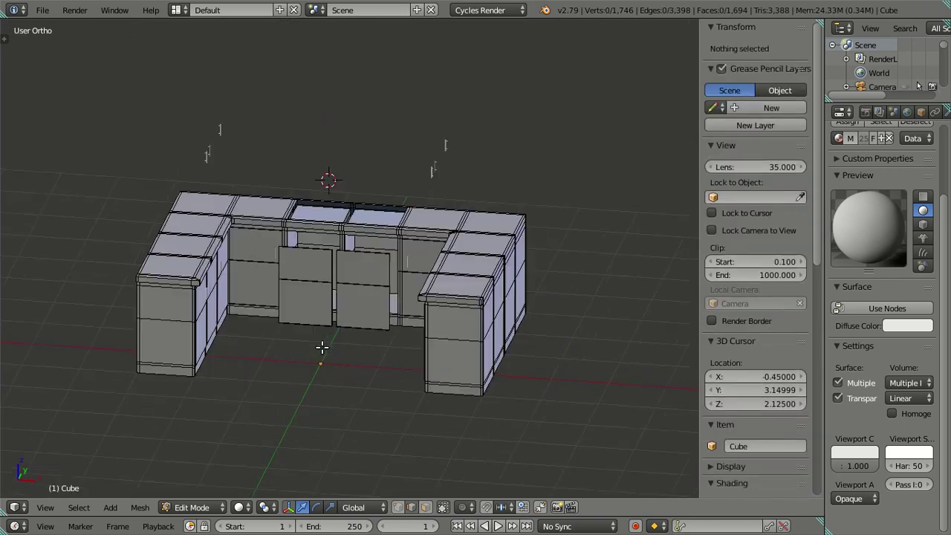
{"action": "scroll", "coordinate": [341, 344], "scroll_direction": "up", "scroll_amount": 2}
{"action": "scroll", "coordinate": [371, 340], "scroll_direction": "up", "scroll_amount": 2}
{"action": "scroll", "coordinate": [399, 338], "scroll_direction": "up", "scroll_amount": 3}
{"action": "mouse_move", "coordinate": [400, 338]}
{"action": "middle_mouse_down"}
{"action": "mouse_move", "coordinate": [395, 275]}
{"action": "mouse_move", "coordinate": [408, 259]}
{"action": "mouse_move", "coordinate": [391, 240]}
{"action": "mouse_move", "coordinate": [338, 263]}
{"action": "mouse_move", "coordinate": [414, 265]}
{"action": "mouse_move", "coordinate": [368, 296]}
{"action": "middle_mouse_up"}
- Undo the door and lid moves so both sit closed and flush, then exit window fullscreen
{"action": "scroll", "coordinate": [368, 296], "scroll_direction": "down", "scroll_amount": 1}
{"action": "scroll", "coordinate": [368, 296], "scroll_direction": "down", "scroll_amount": 3}
{"action": "scroll", "coordinate": [364, 294], "scroll_direction": "down", "scroll_amount": 2}
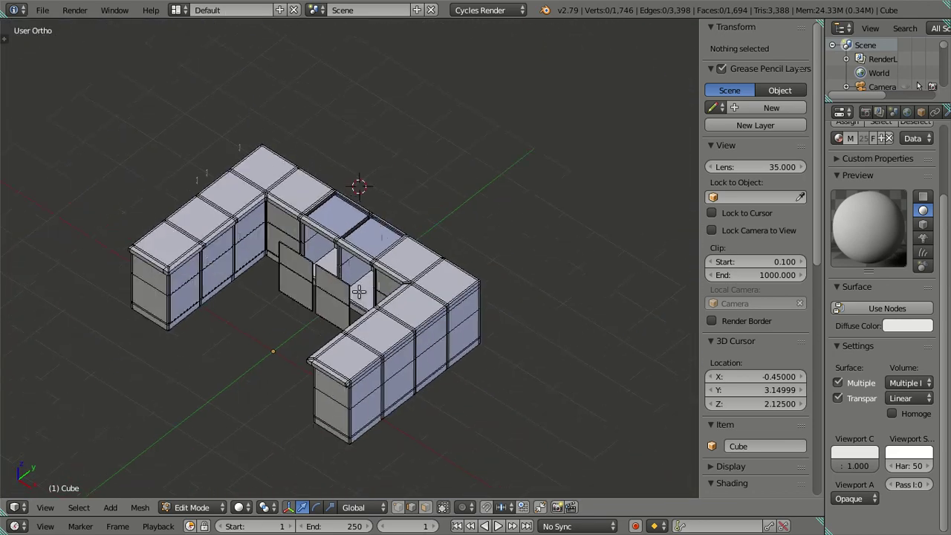
{"action": "scroll", "coordinate": [359, 291], "scroll_direction": "up", "scroll_amount": 2}
{"action": "key", "text": "ctrl+z"}
{"action": "key", "text": "ctrl+z"}
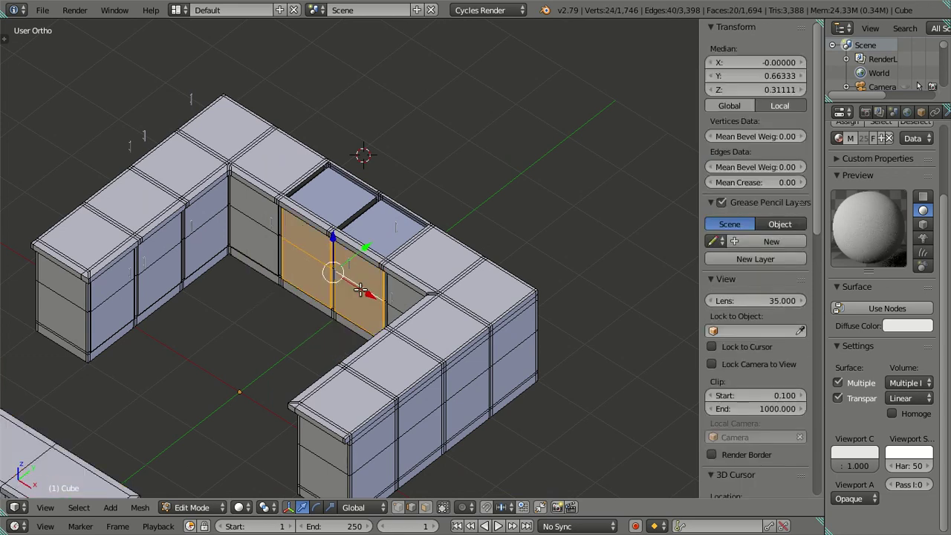
{"action": "key", "text": "ctrl+z"}
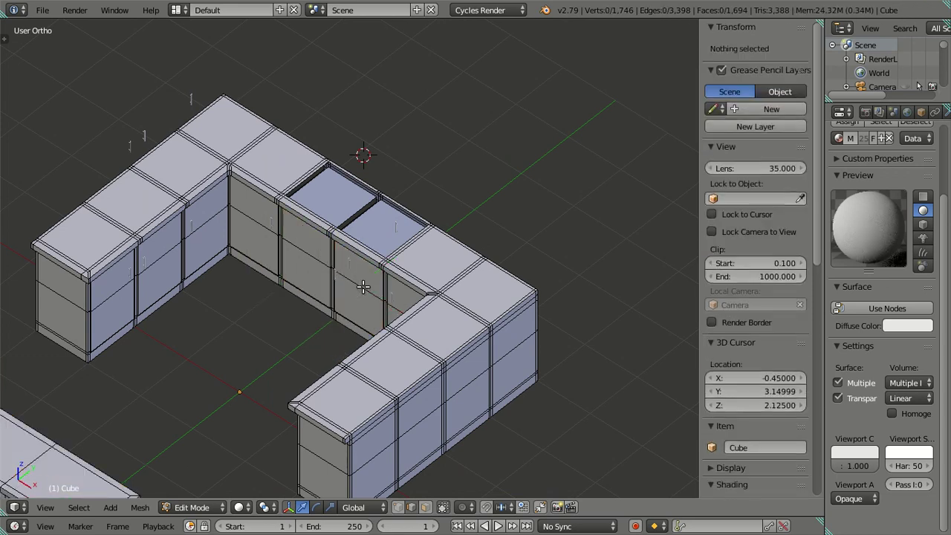
{"action": "key", "text": "ctrl+z"}
{"action": "middle_click_drag", "start_coordinate": [441, 272], "coordinate": [291, 238]}
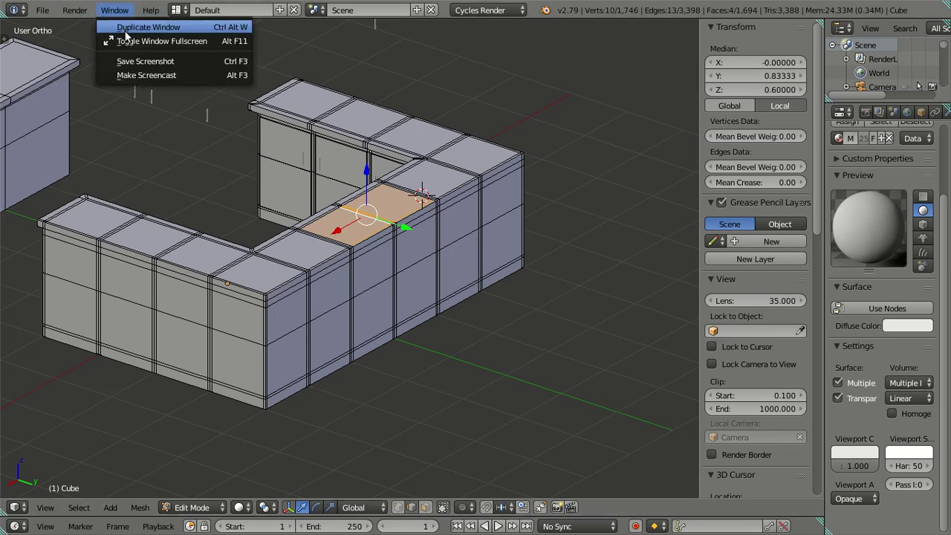
{"action": "left_click", "coordinate": [130, 41]}
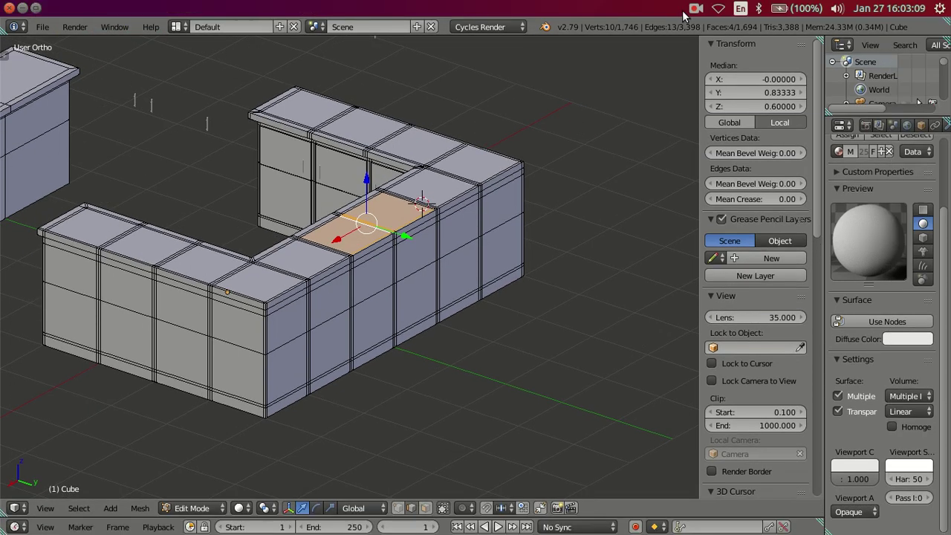